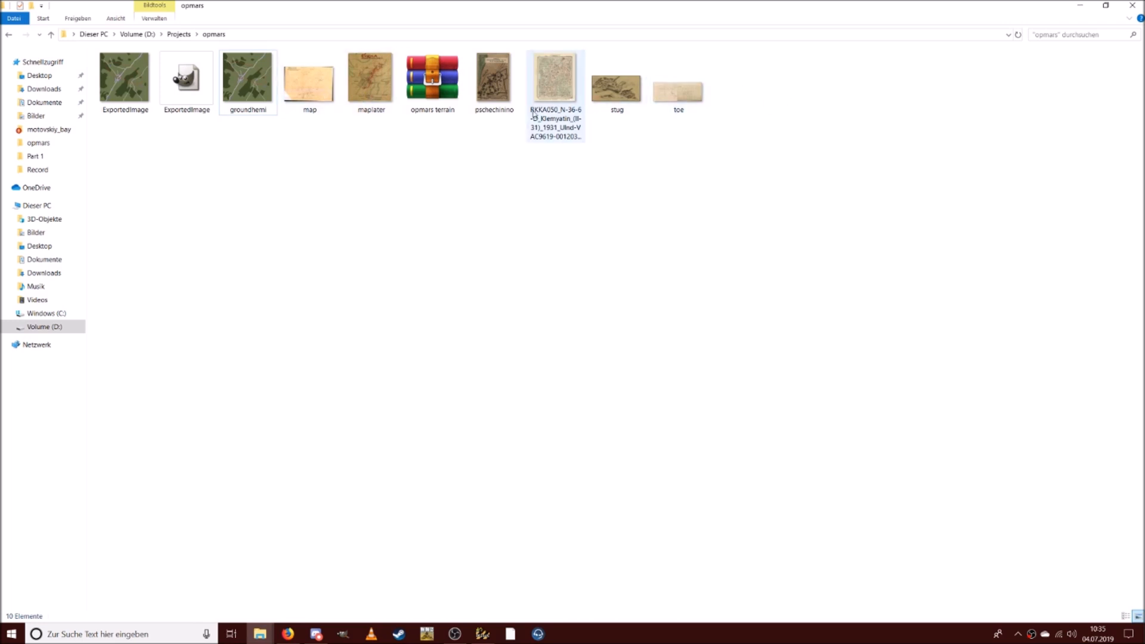
# Open the pschechinino map image in GIMP, examine it at 200% zoom and close it.
pyautogui.click(516, 92)
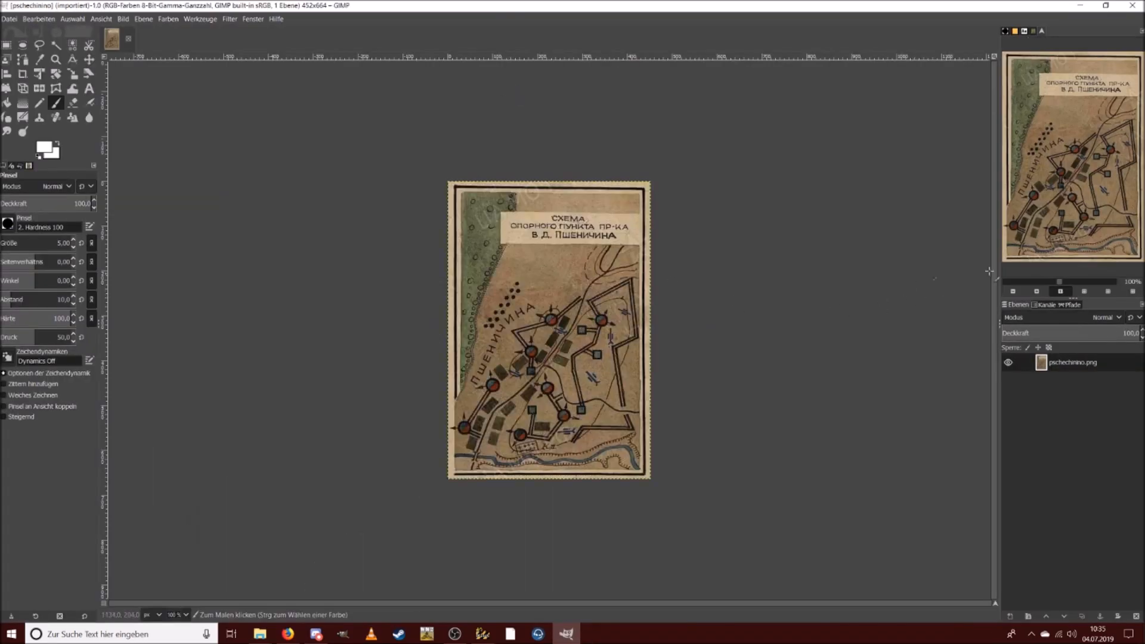
pyautogui.click(1083, 283)
pyautogui.moveTo(1092, 170)
pyautogui.mouseDown()
pyautogui.moveTo(1089, 197)
pyautogui.moveTo(1081, 180)
pyautogui.mouseUp()
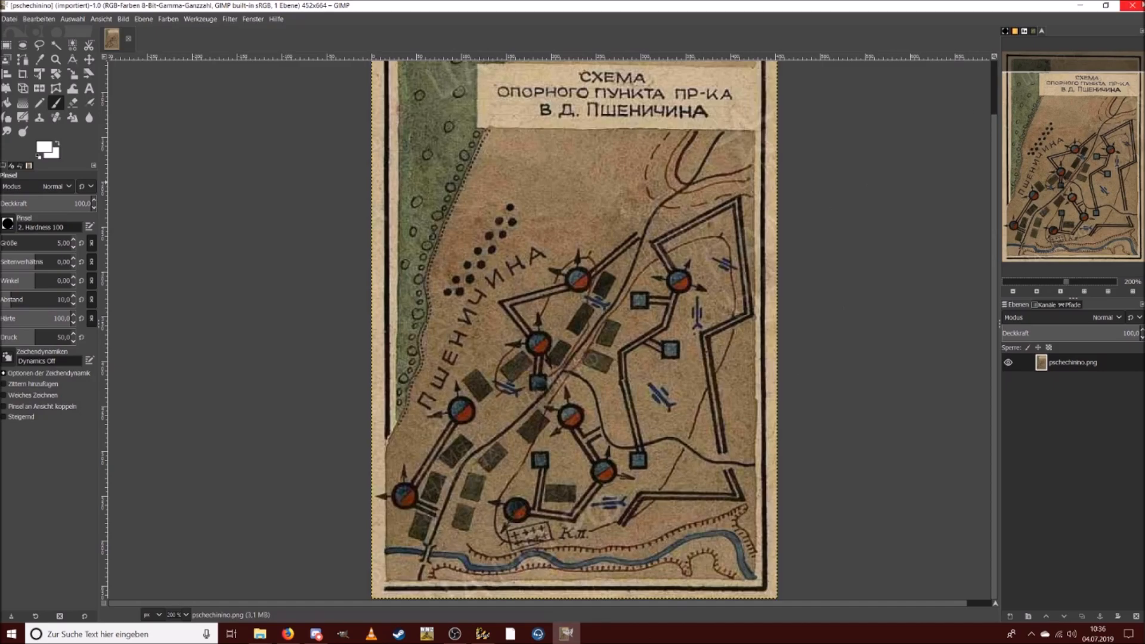
pyautogui.click(1140, 4)
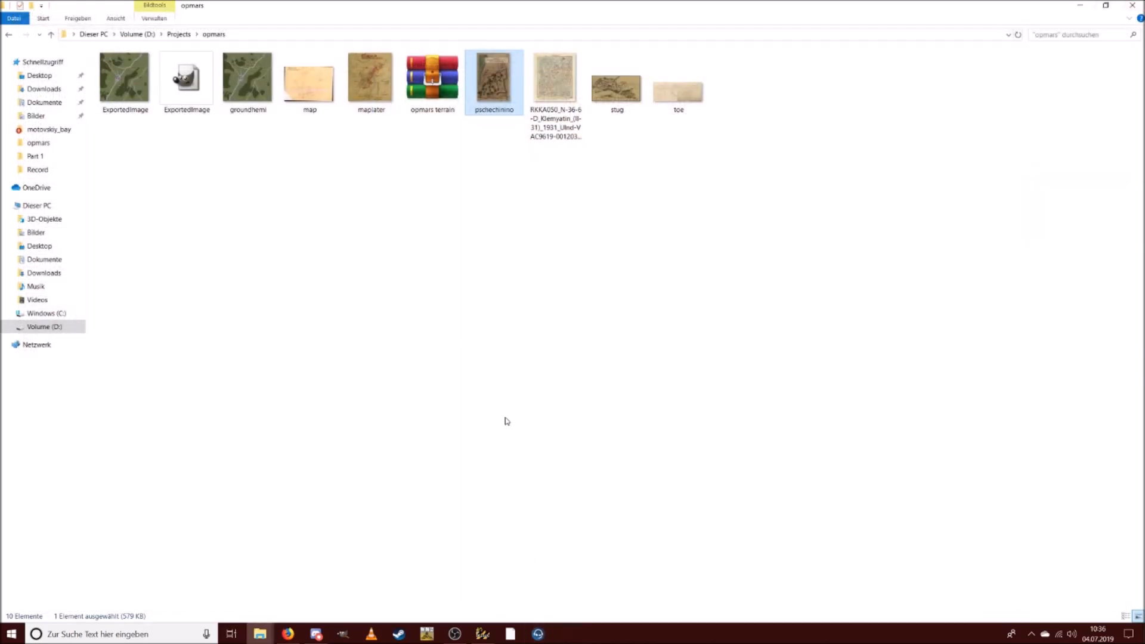
# Open the ExportedImage GIMP project from the opmars folder.
pyautogui.click(195, 92)
pyautogui.doubleClick(195, 93)
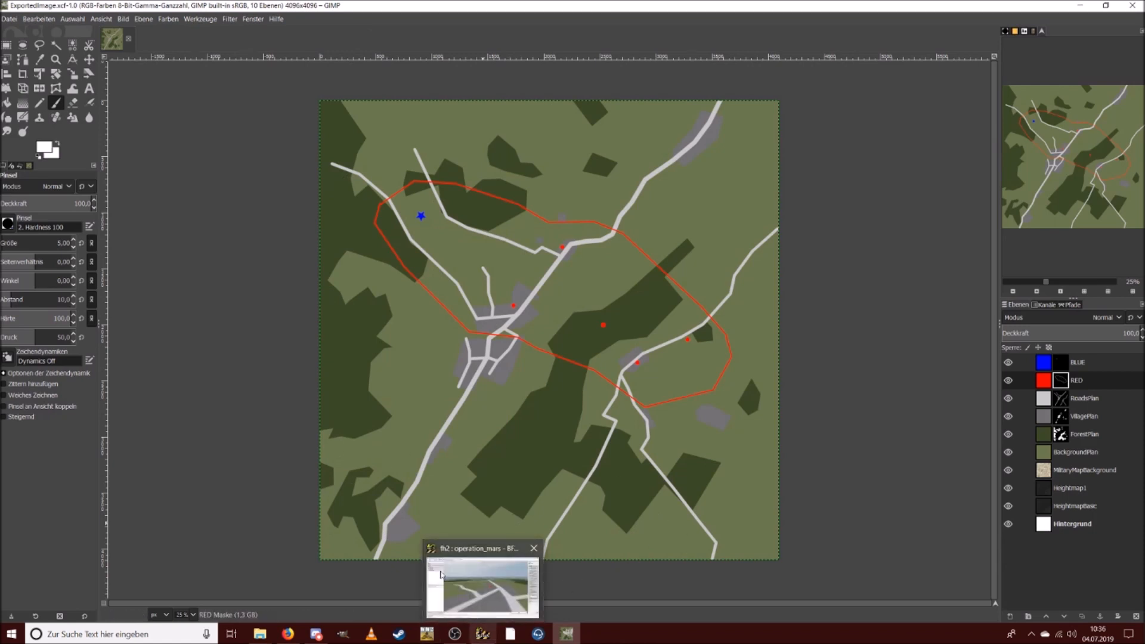
# Switch to BF2Editor and survey the operation_mars terrain from the air, ending low over the blue star marker.
pyautogui.click(482, 634)
pyautogui.press('w')
pyautogui.moveTo(562, 352); pyautogui.dragTo(572, 322, button='right')
pyautogui.press('w')
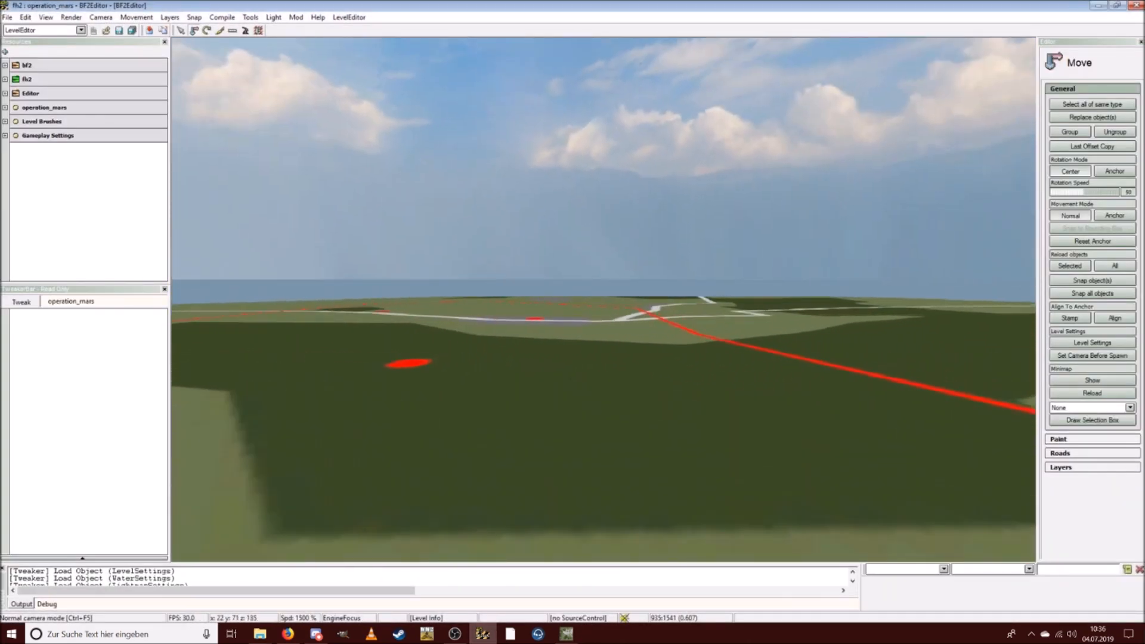
pyautogui.press('w')
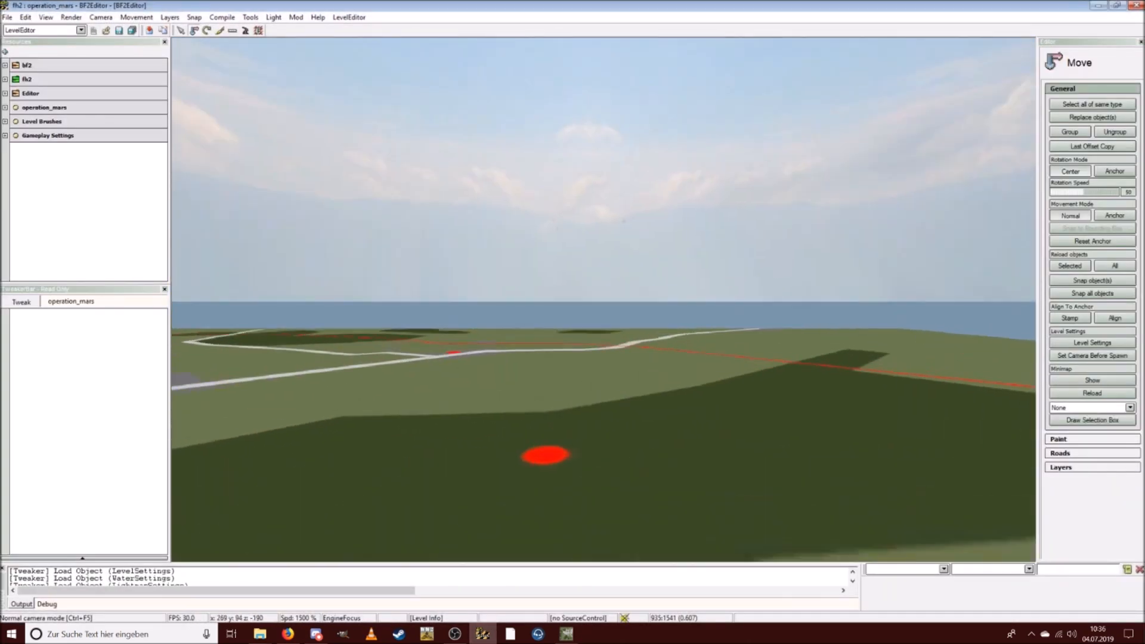
pyautogui.press('w')
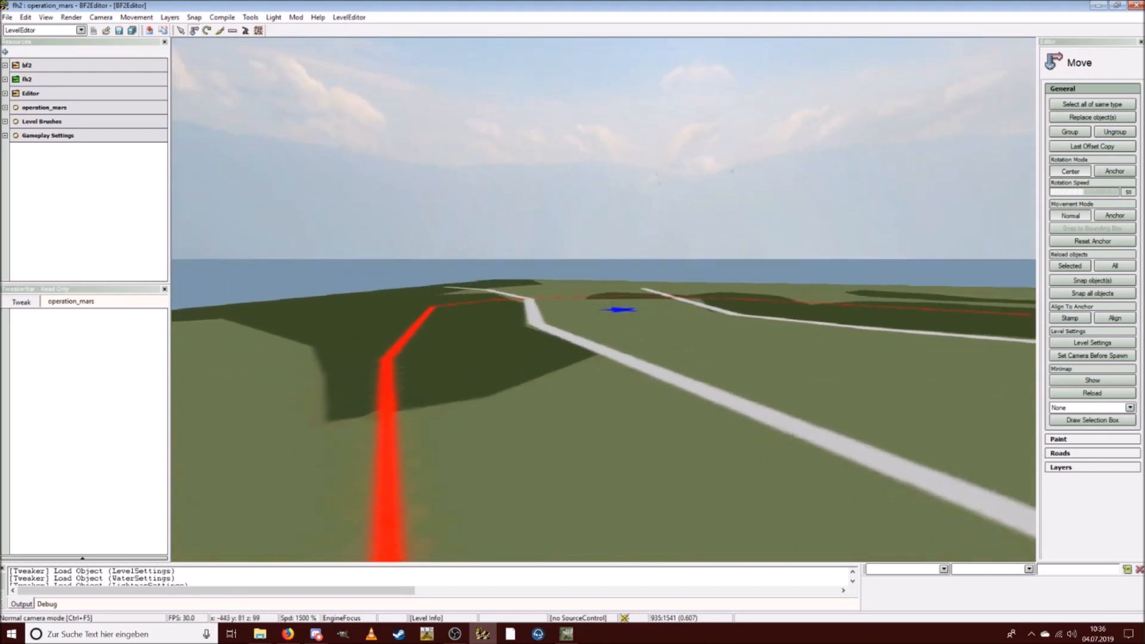
pyautogui.press('w')
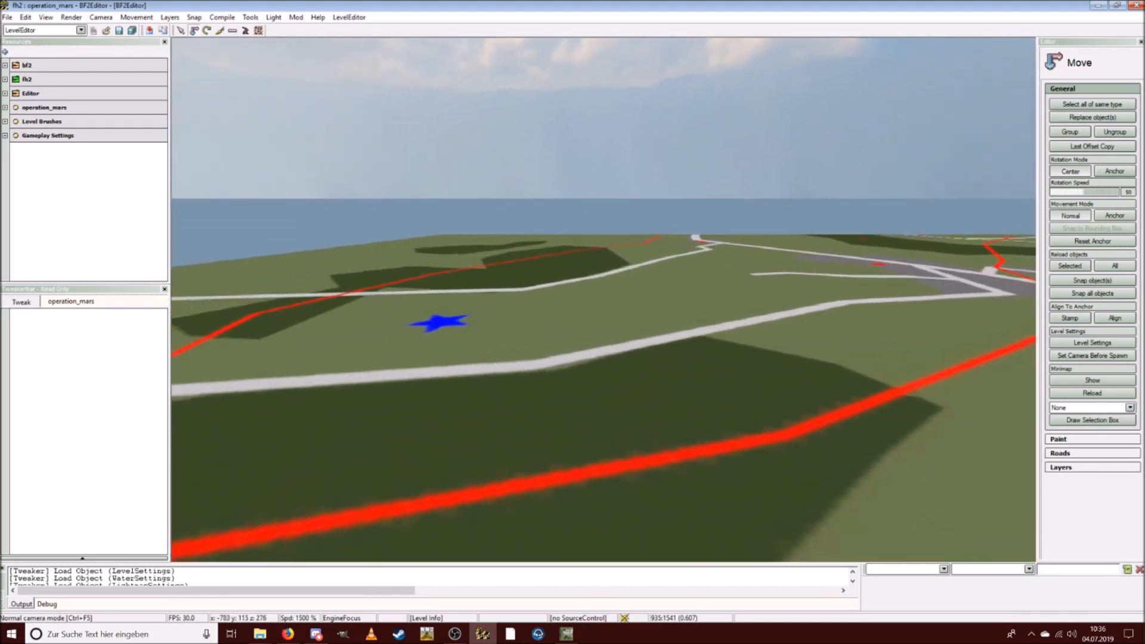
pyautogui.press('w')
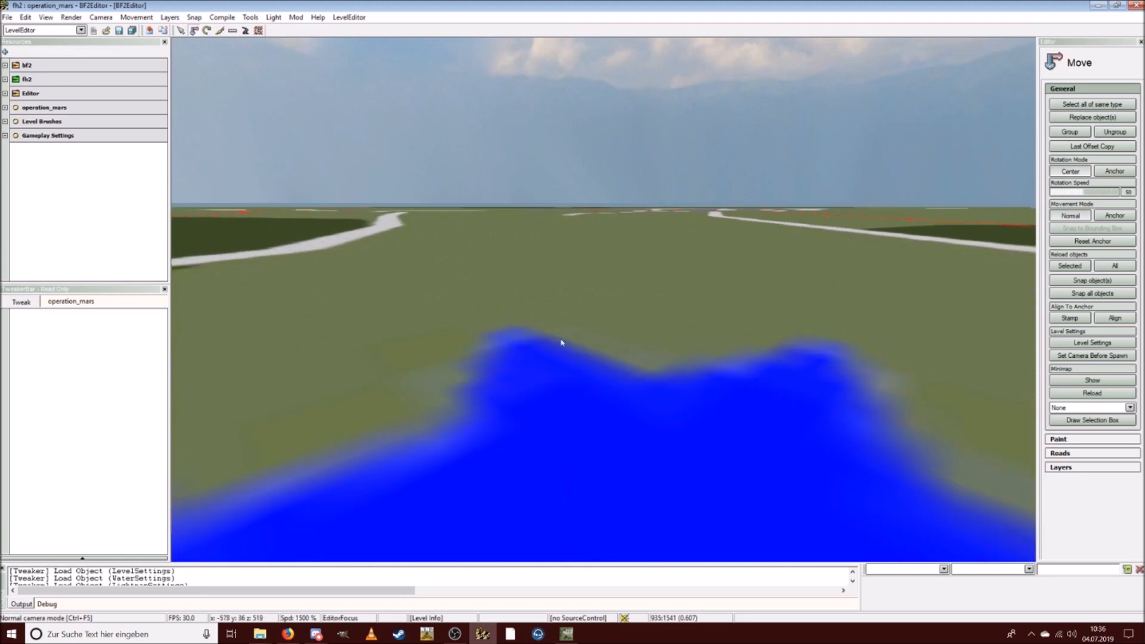
# View the blue star marker through the soldier camera and return to the normal camera.
pyautogui.click(102, 19)
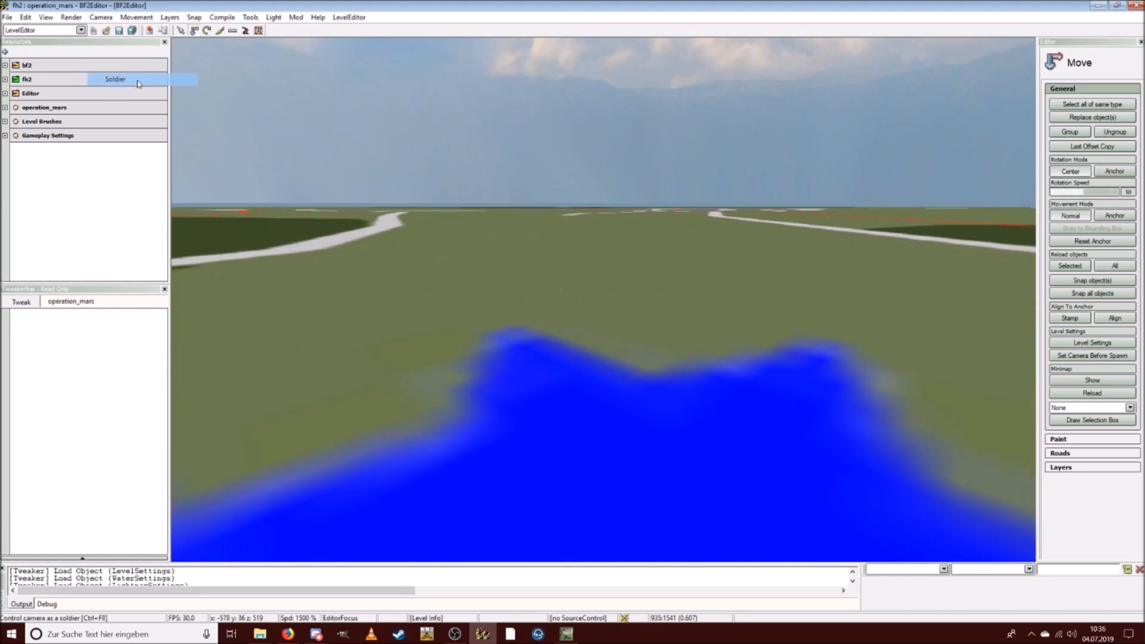
pyautogui.click(138, 84)
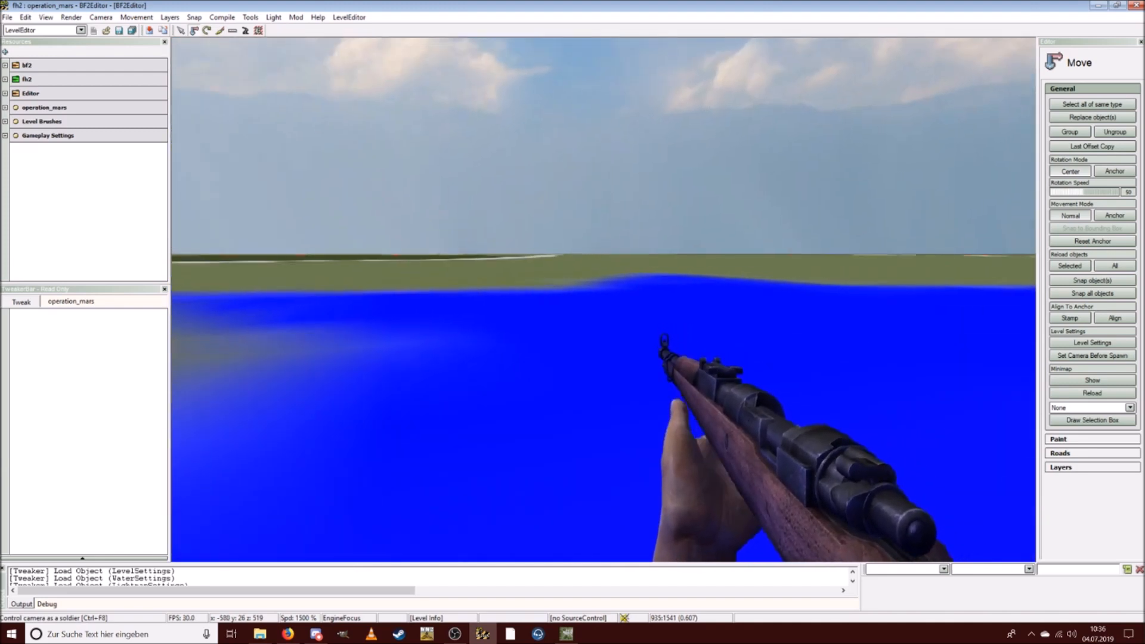
pyautogui.press('Return')
pyautogui.click(100, 18)
pyautogui.click(115, 33)
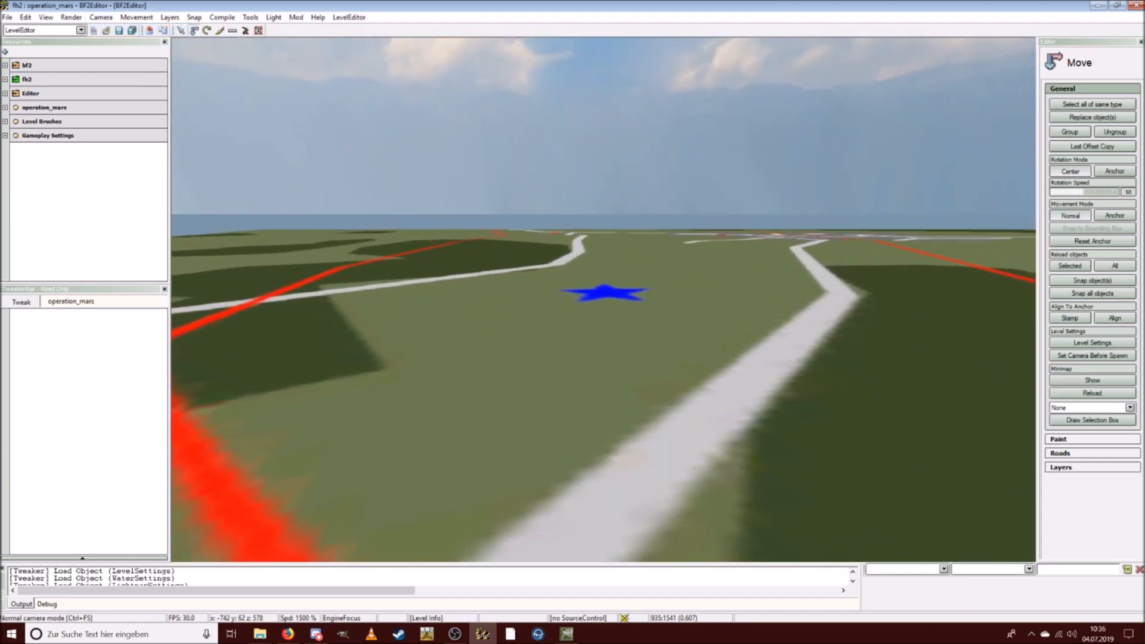
# Reposition the view beside the blue star marker and switch to the soldier camera there.
pyautogui.press('w')
pyautogui.press('Return')
pyautogui.click(102, 18)
pyautogui.click(119, 42)
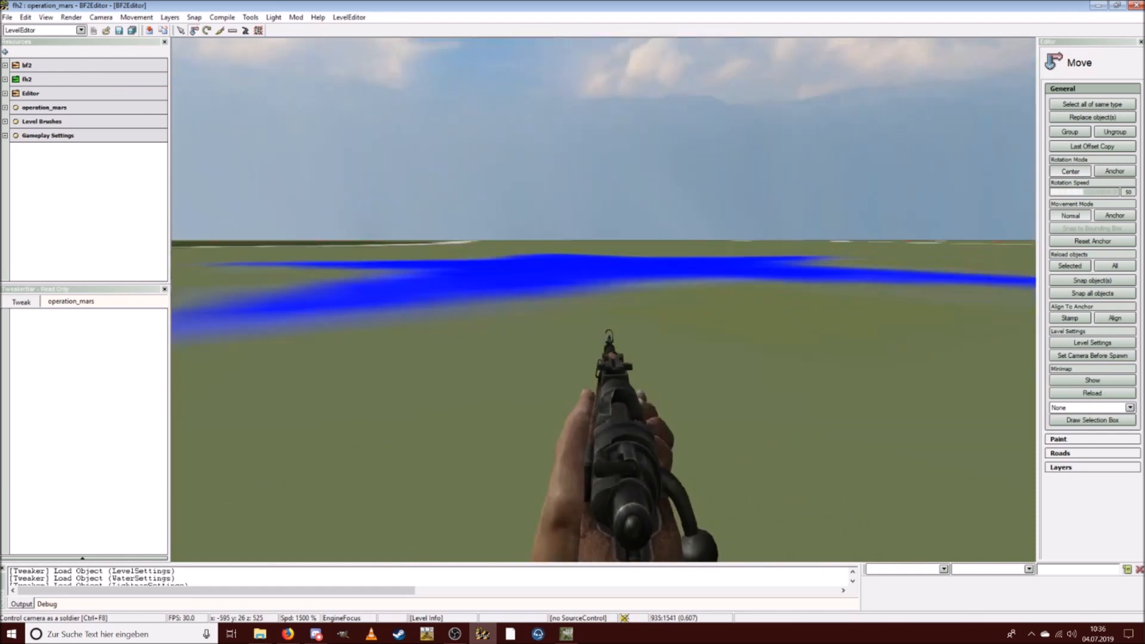
# Walk as the soldier across the blue star and the open field beyond it to examine distances at ground level.
pyautogui.press('w')
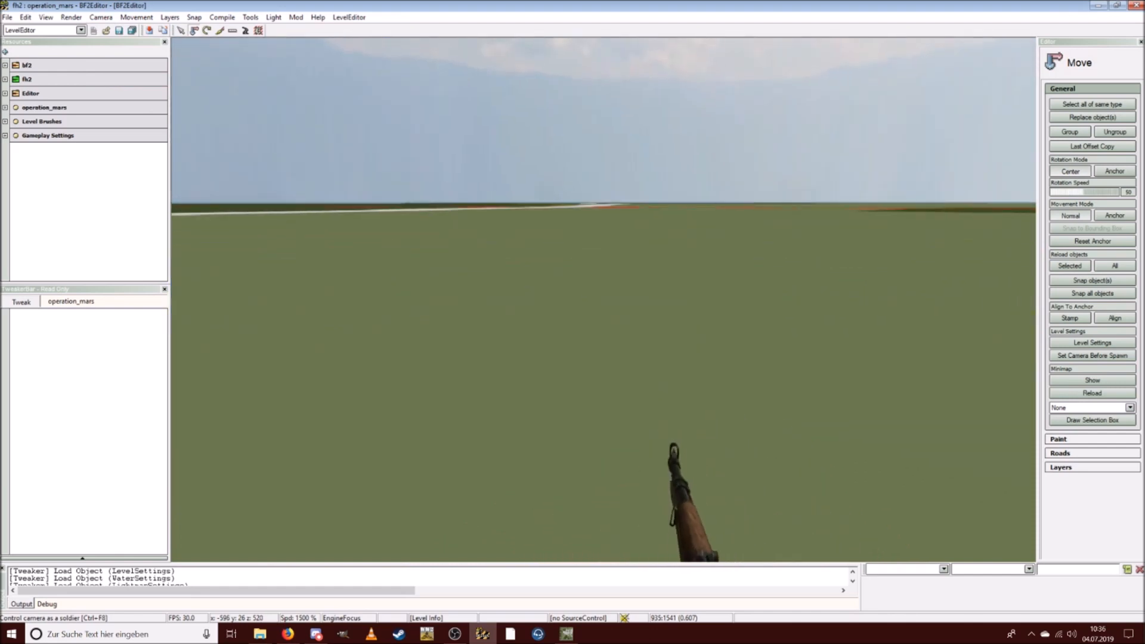
pyautogui.press('w')
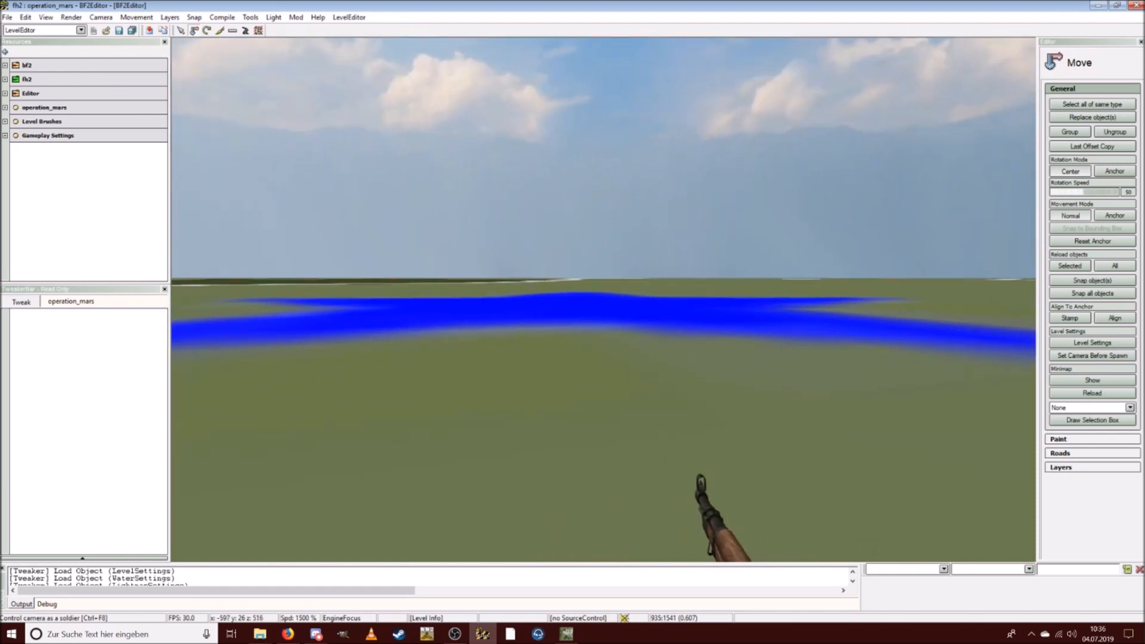
pyautogui.press('w')
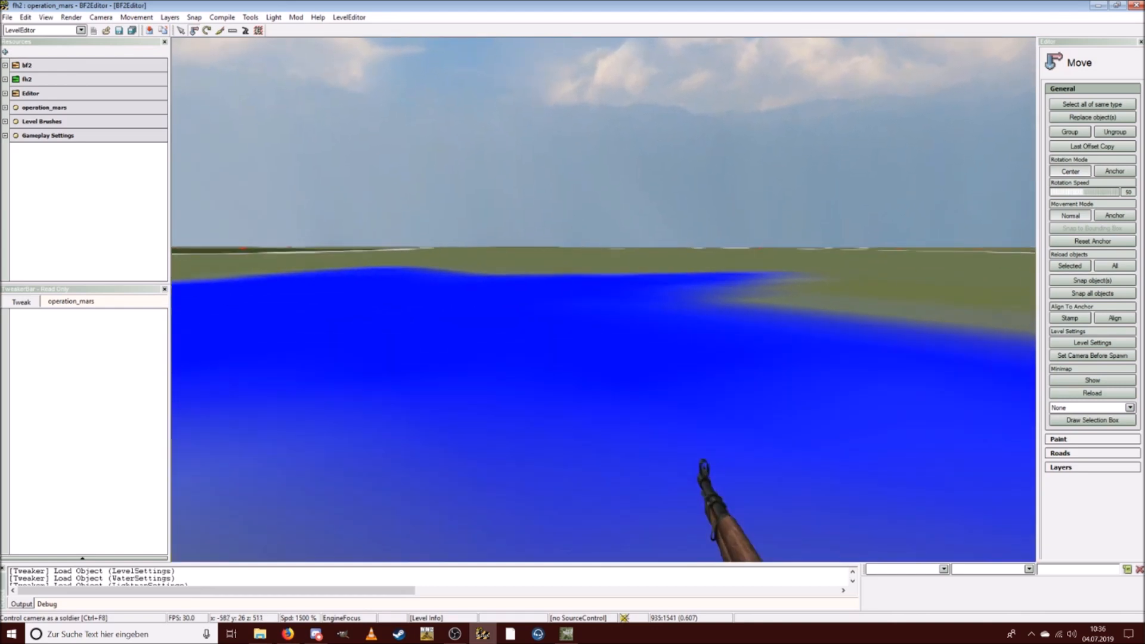
pyautogui.press('w')
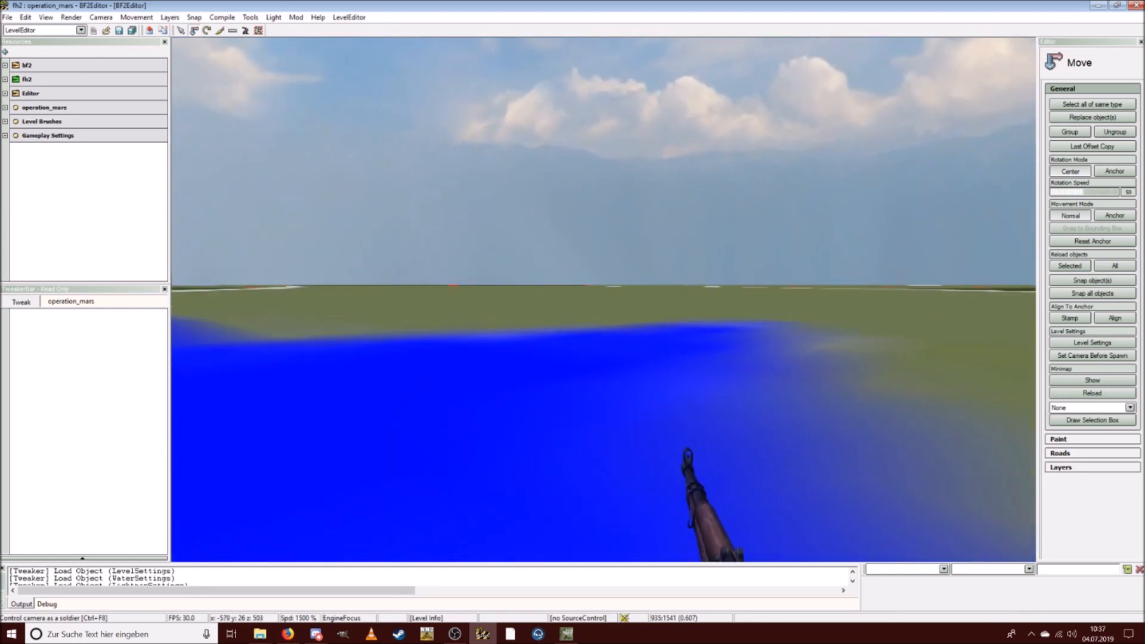
pyautogui.press('w')
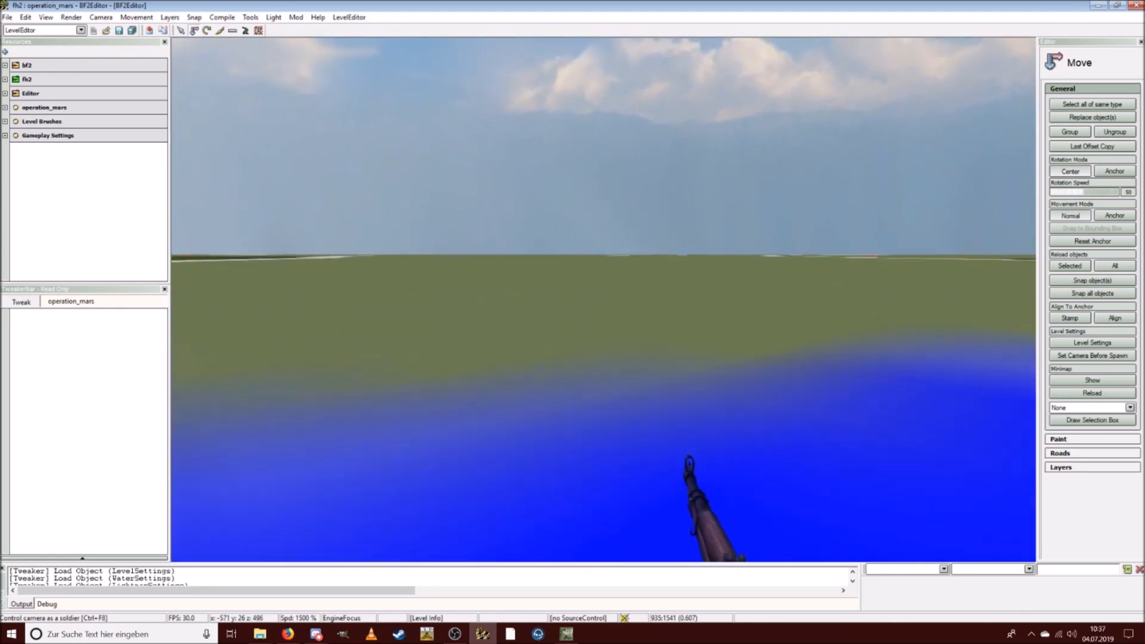
pyautogui.press('w')
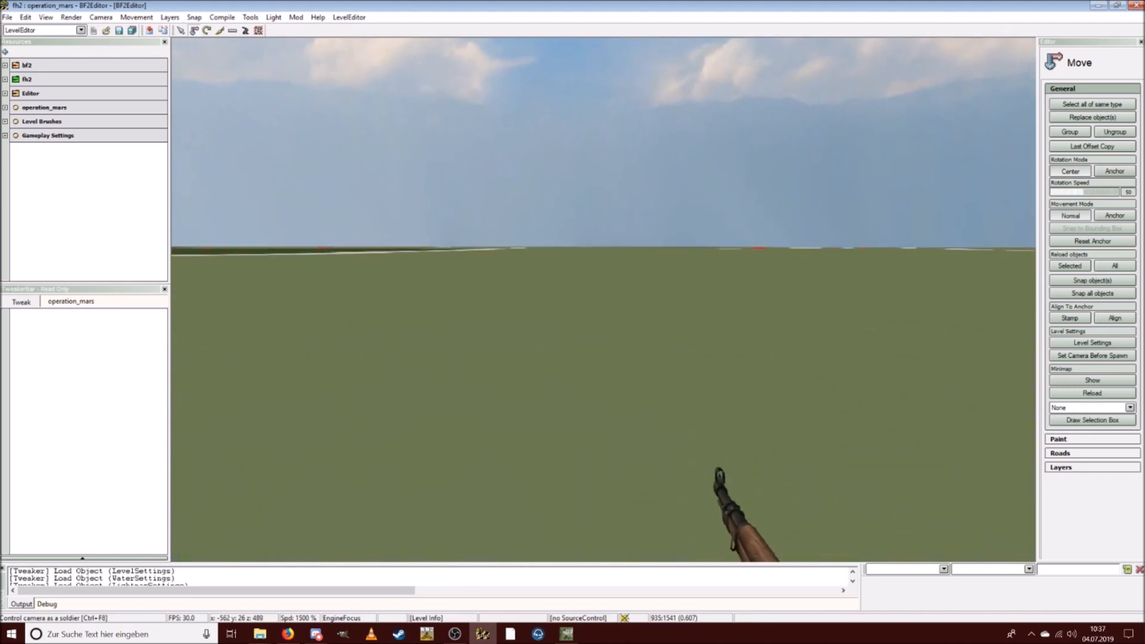
pyautogui.press('w')
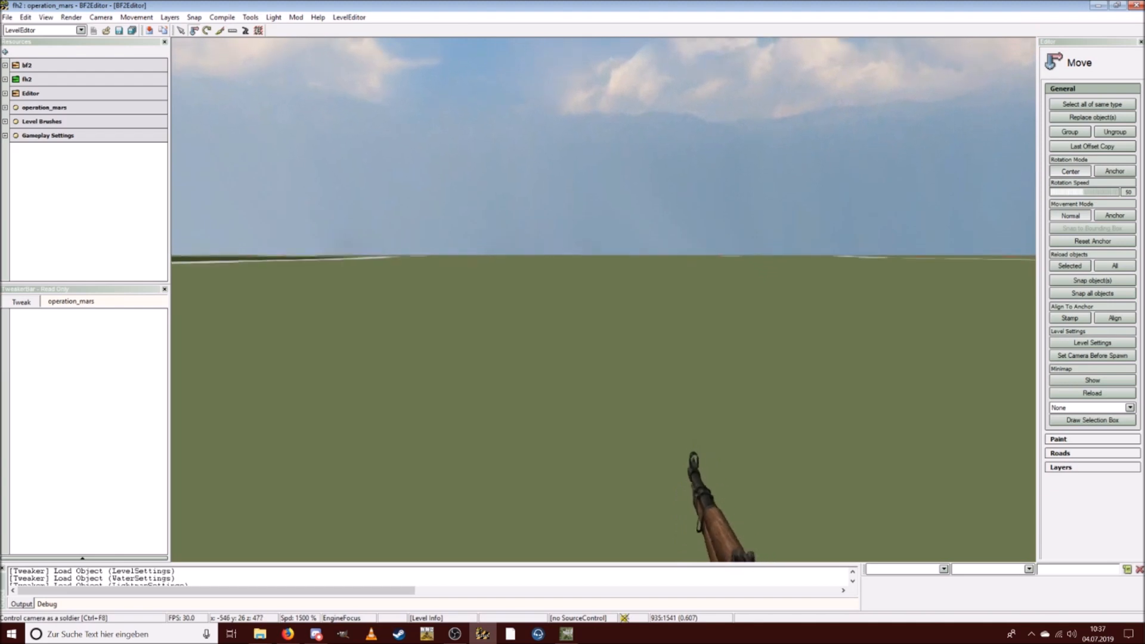
pyautogui.press('w')
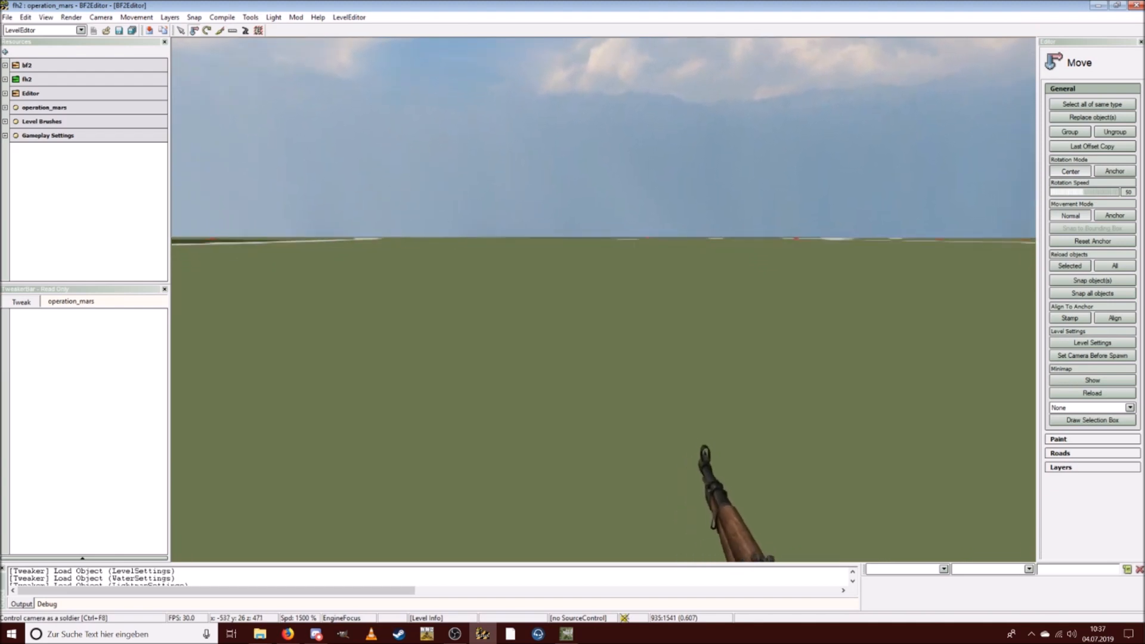
pyautogui.press('w')
pyautogui.press('w')
pyautogui.press('w')
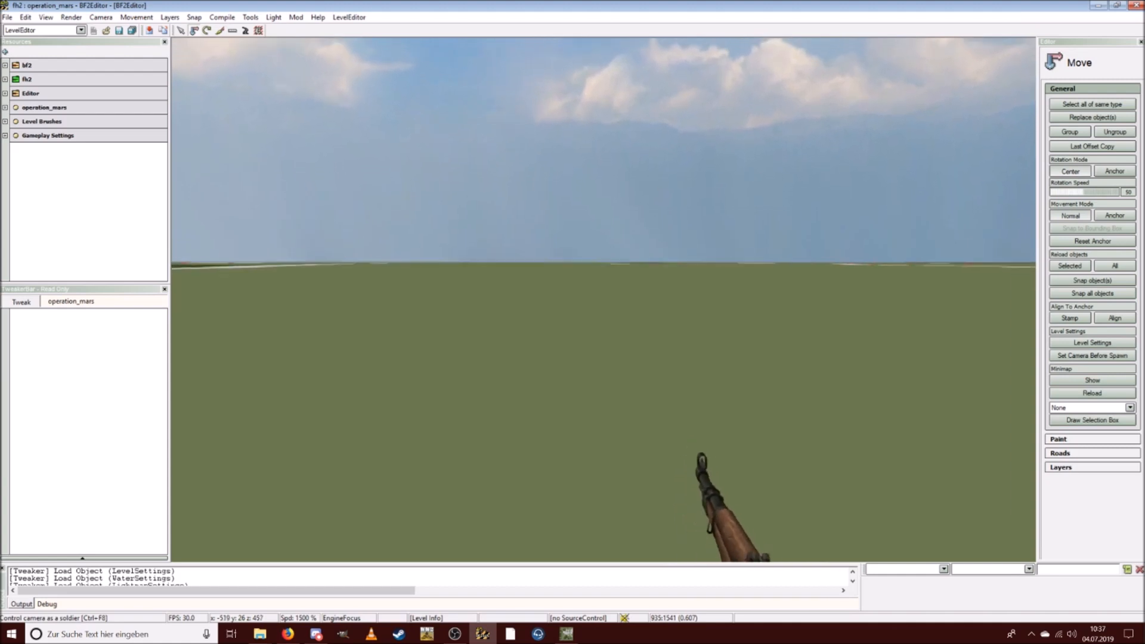
pyautogui.press('w')
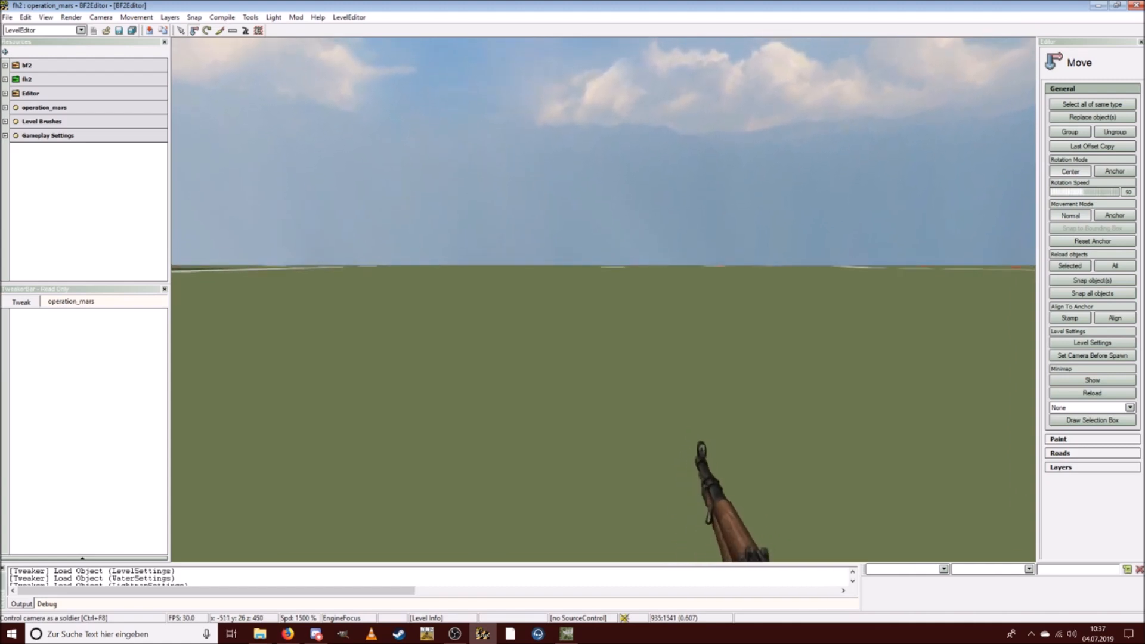
pyautogui.press('w')
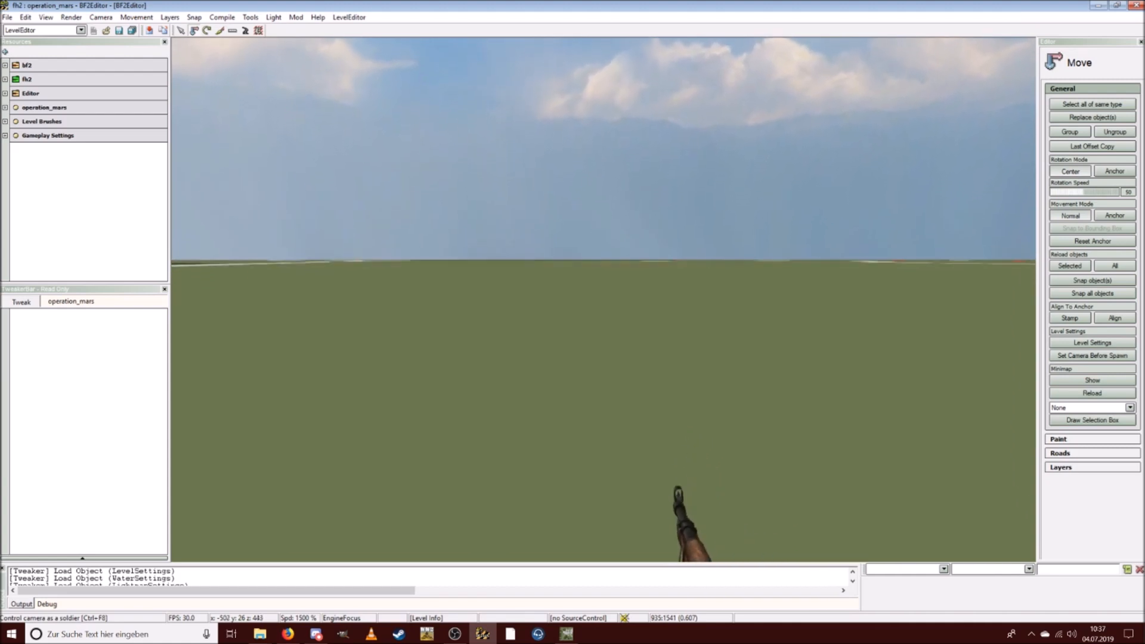
pyautogui.press('w')
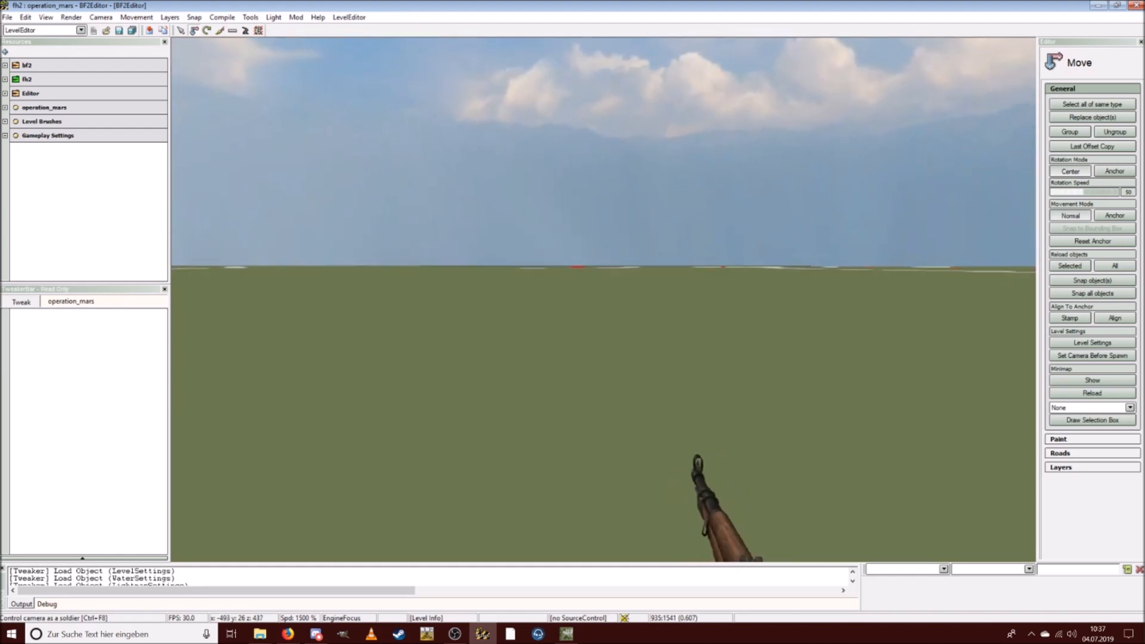
pyautogui.press('w')
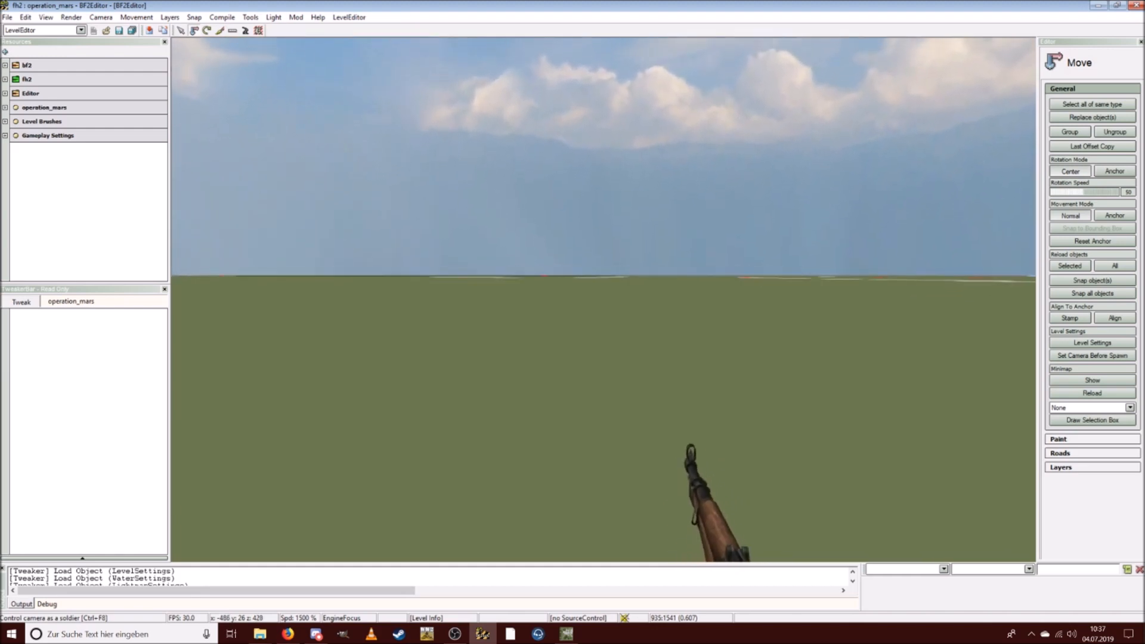
pyautogui.press('w')
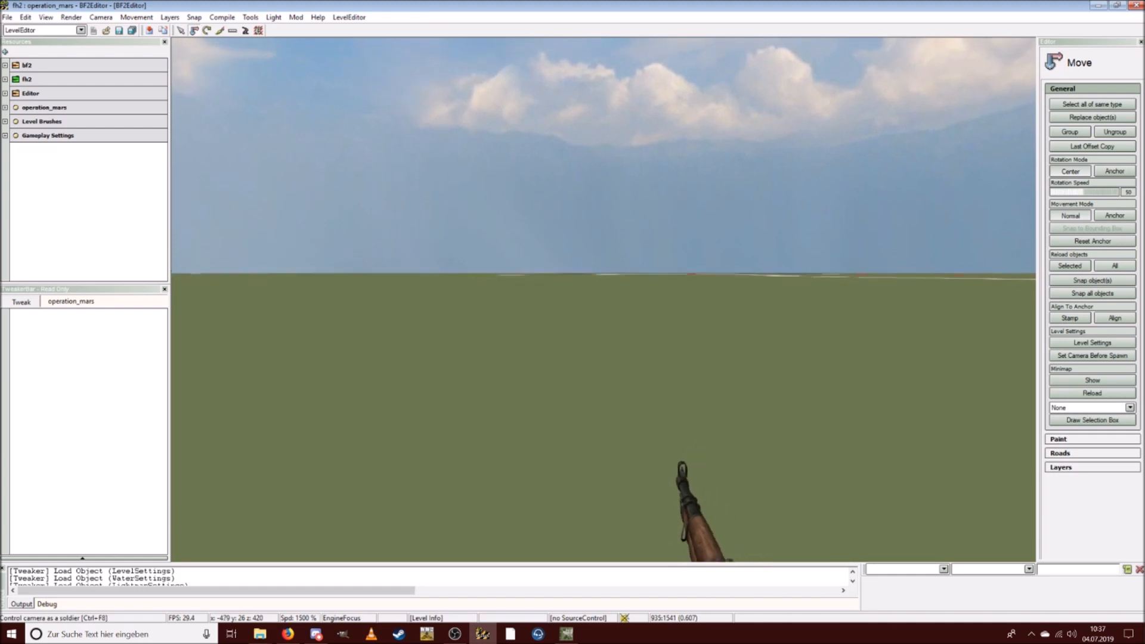
pyautogui.press('w')
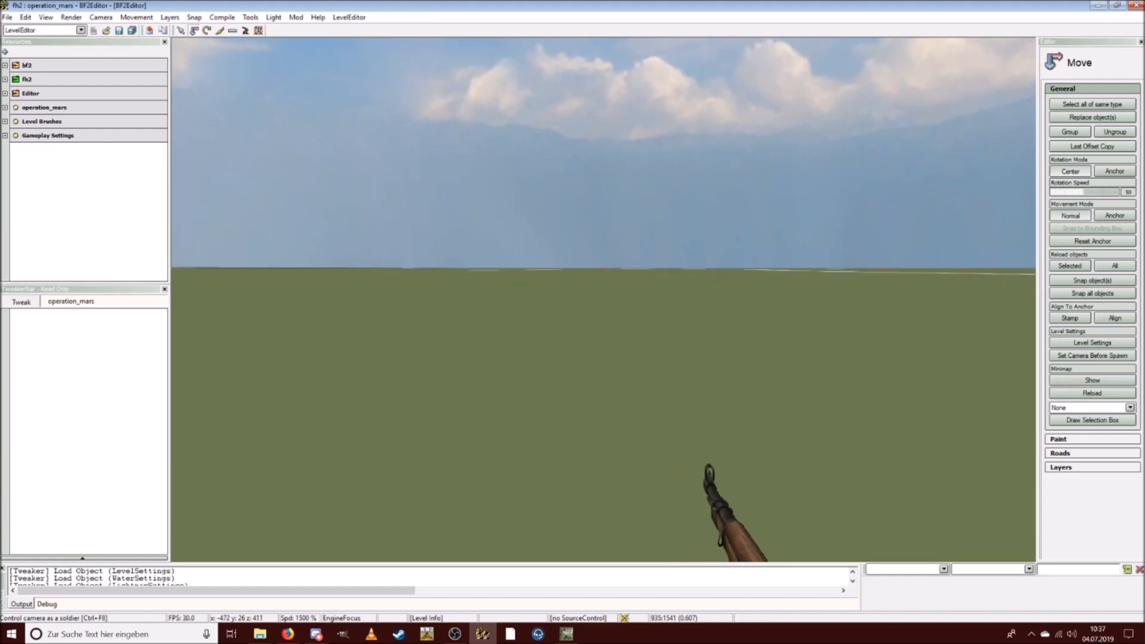
pyautogui.press('w')
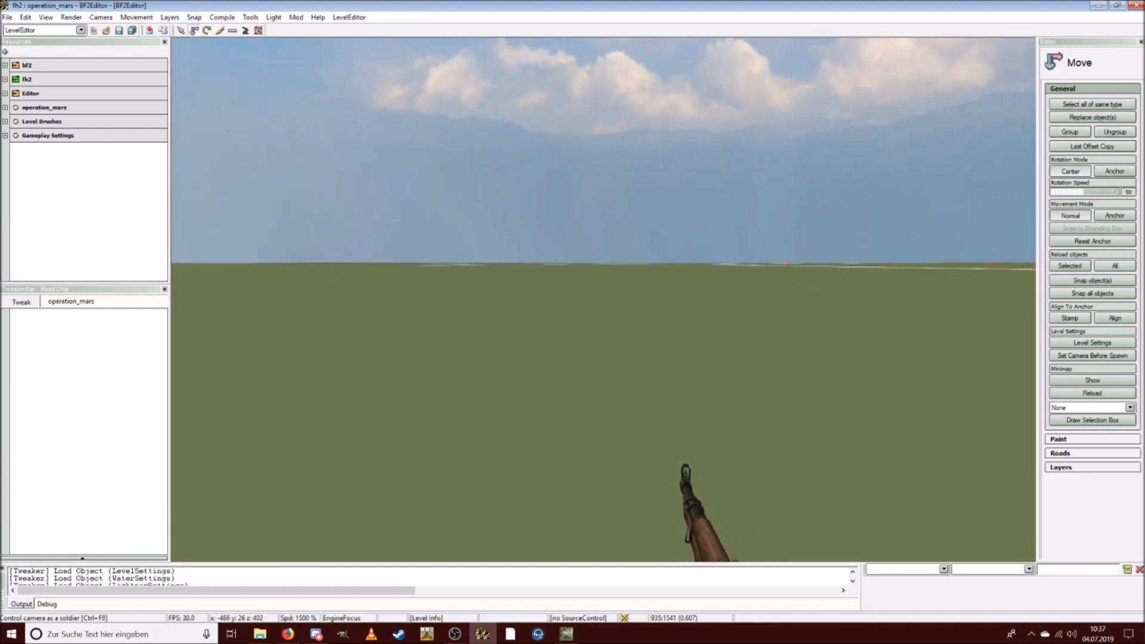
pyautogui.press('w')
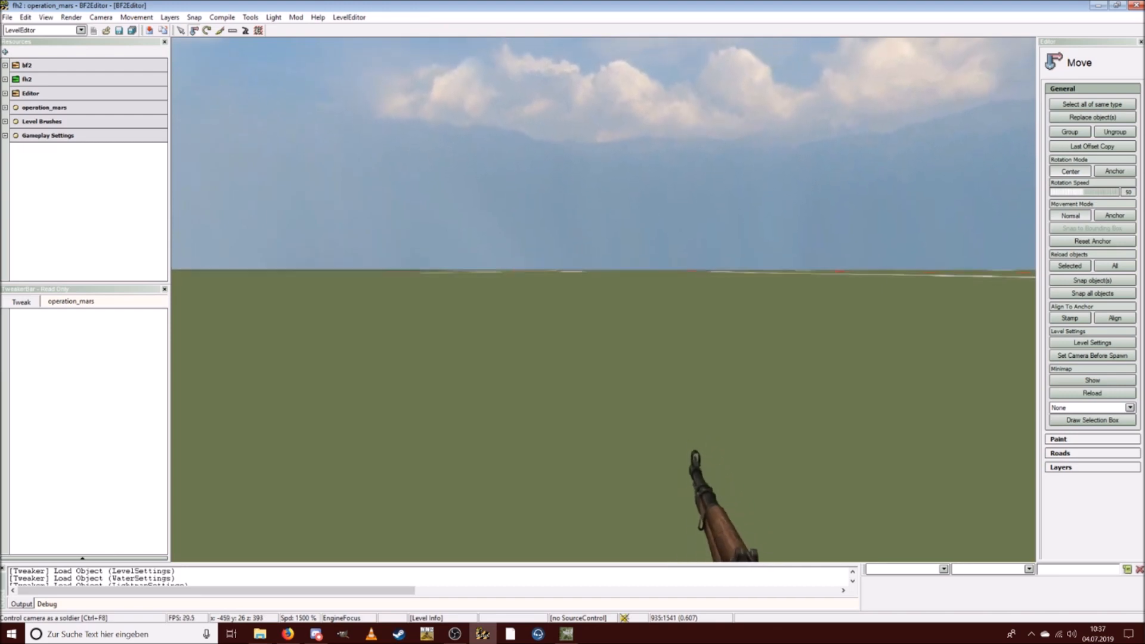
pyautogui.press('w')
# Return to the normal camera and examine the villages, roads, red markers and red boundary line from the air.
pyautogui.press('Escape')
pyautogui.click(100, 17)
pyautogui.click(119, 28)
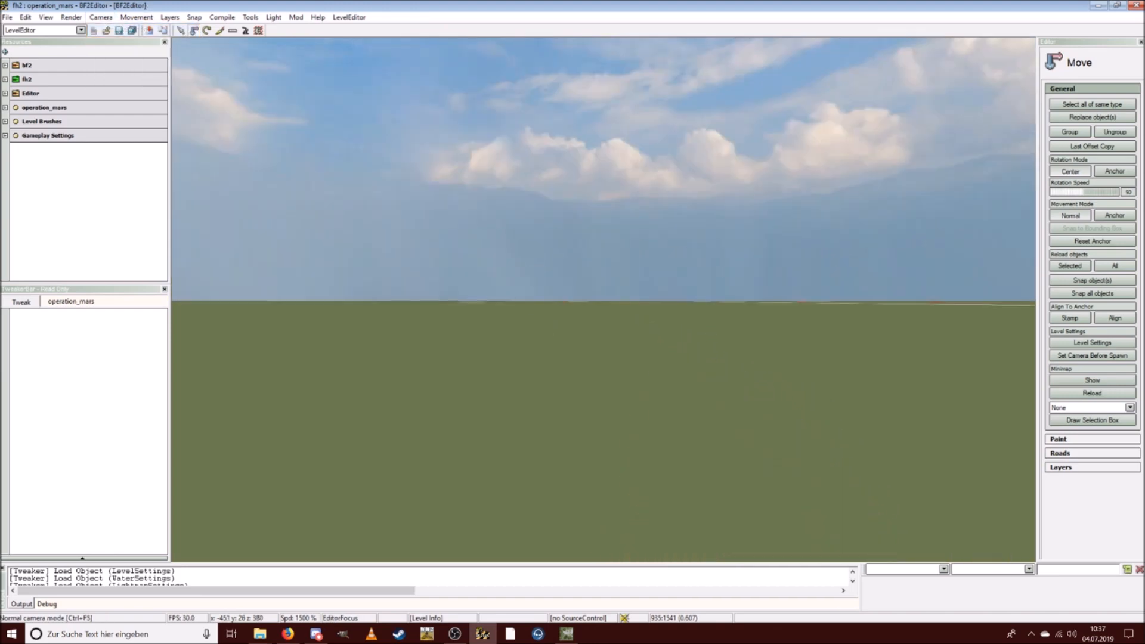
pyautogui.press('w')
pyautogui.press('s')
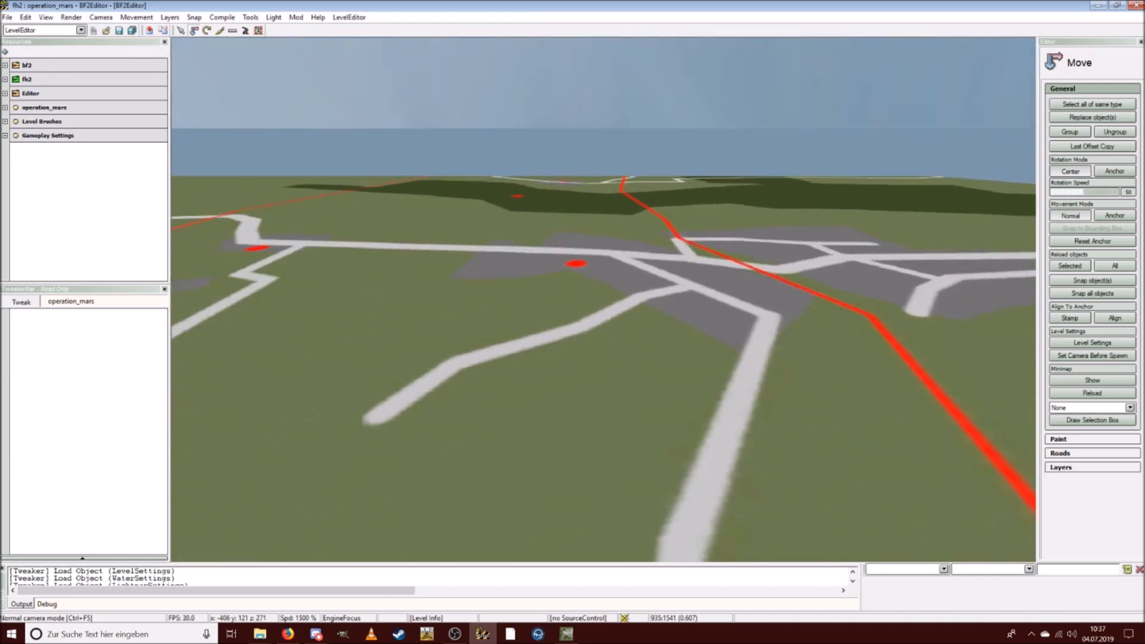
pyautogui.press('a')
pyautogui.press('a')
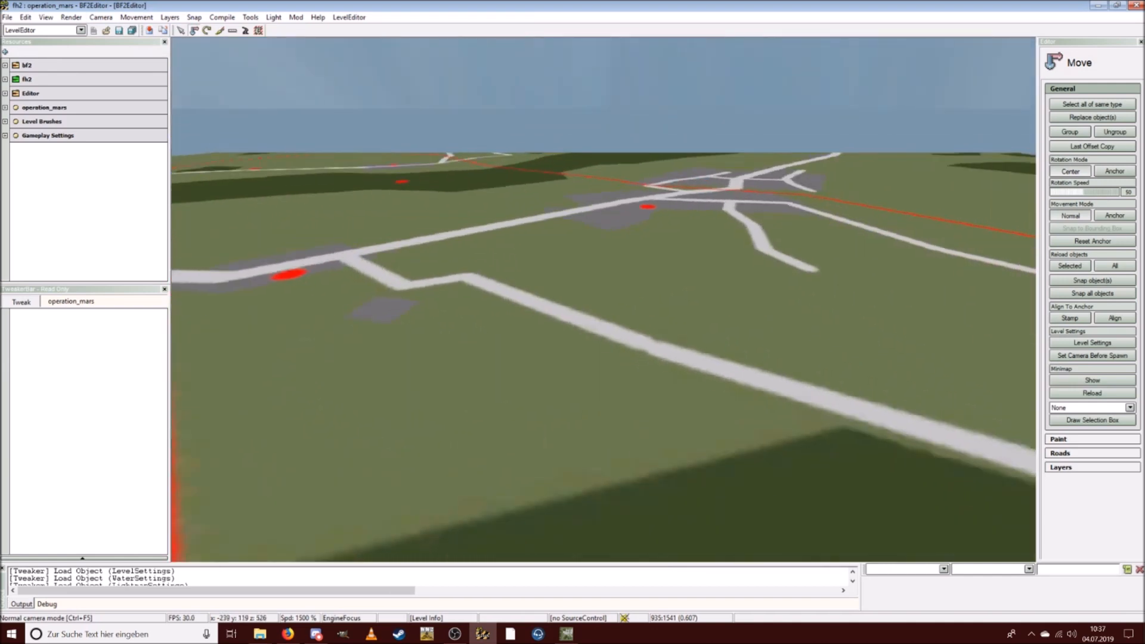
pyautogui.press('s')
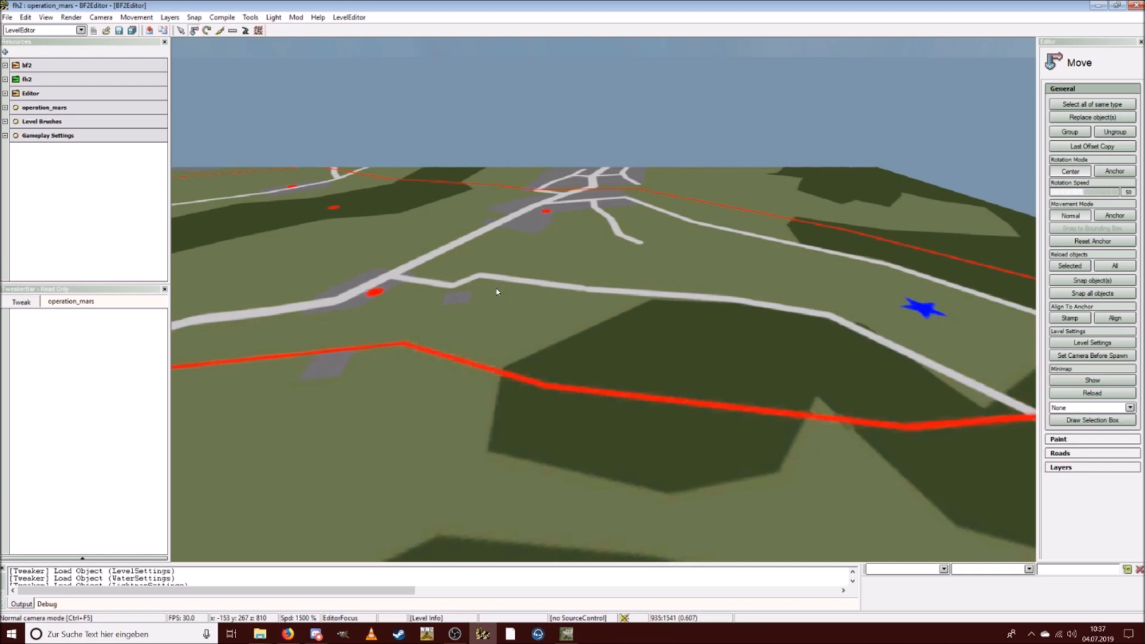
pyautogui.press('w')
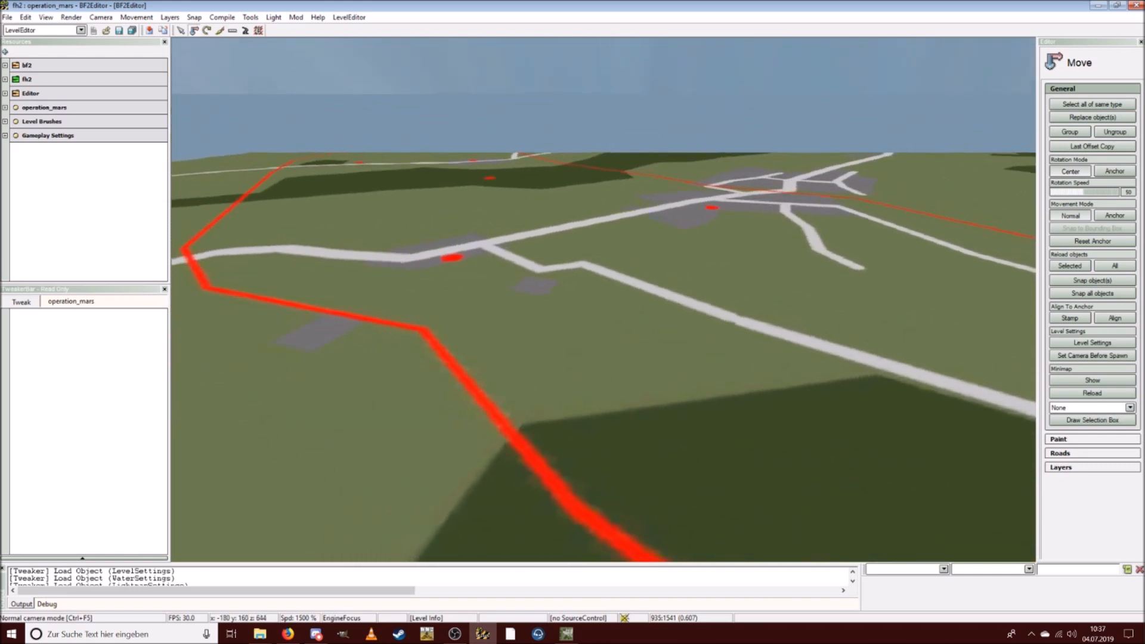
# Fly over the road network, villages and forest areas to examine the spacing between the red markers across the map.
pyautogui.press('d')
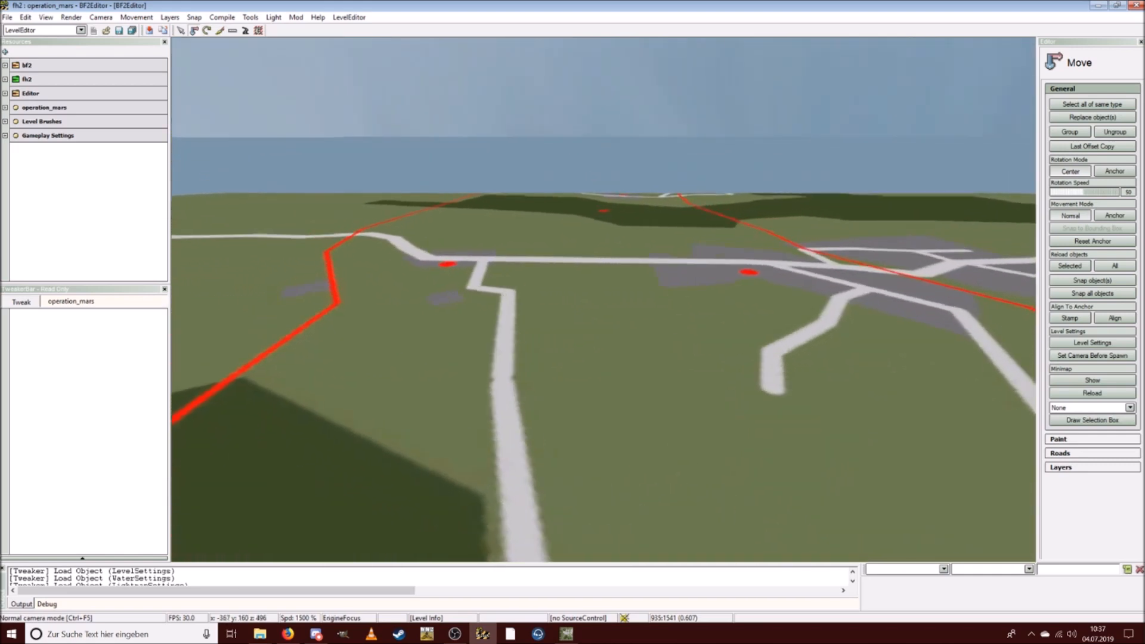
pyautogui.press('w')
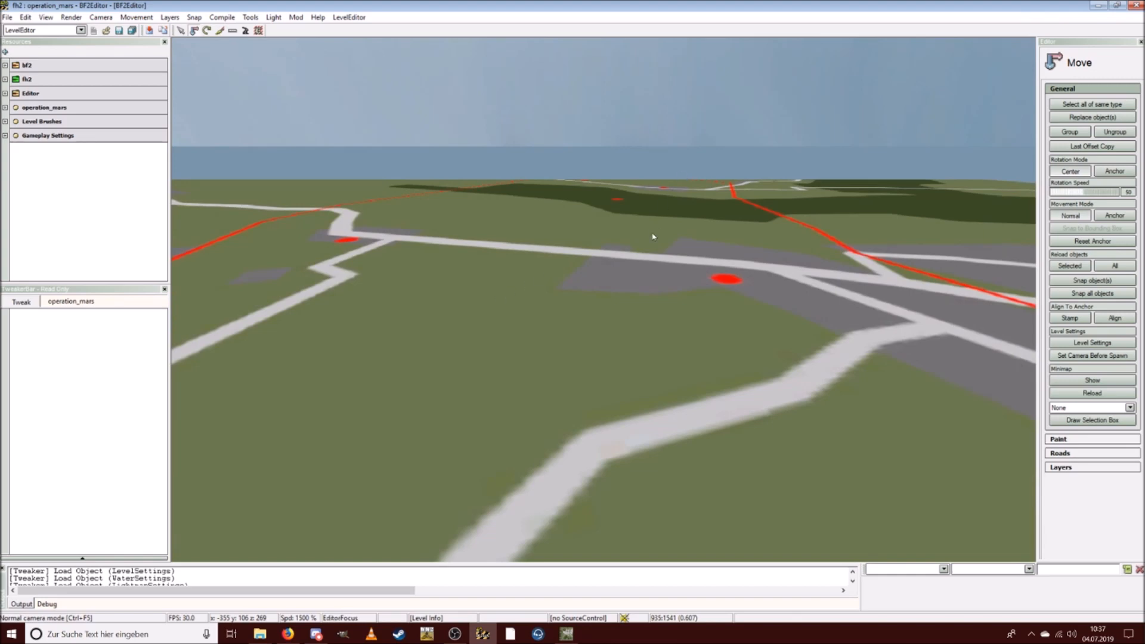
pyautogui.press('d')
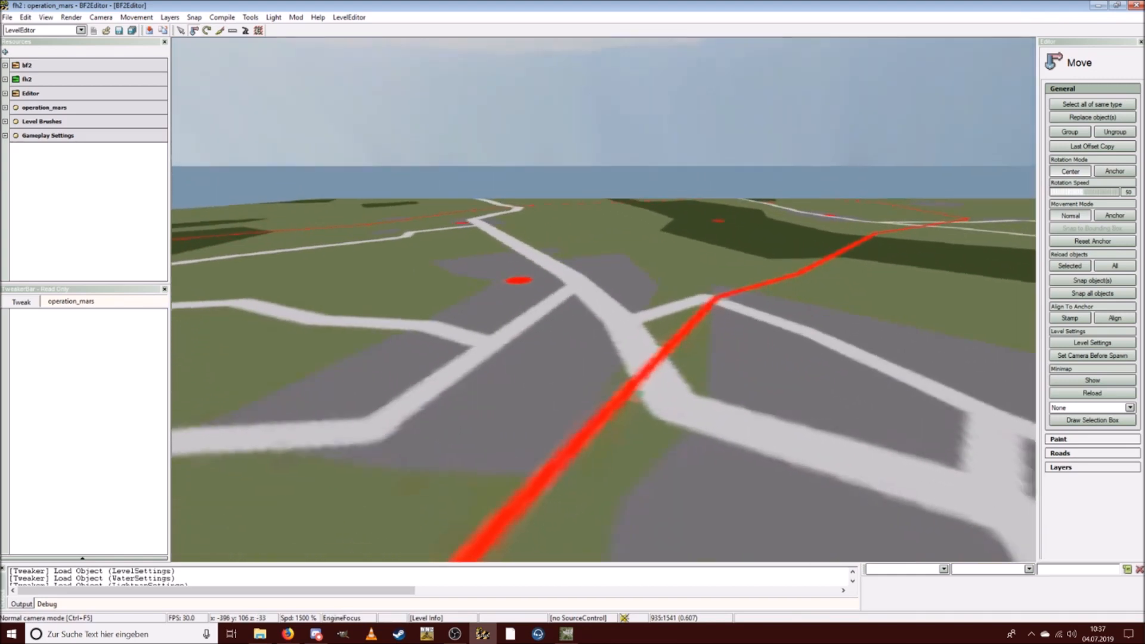
pyautogui.press('w')
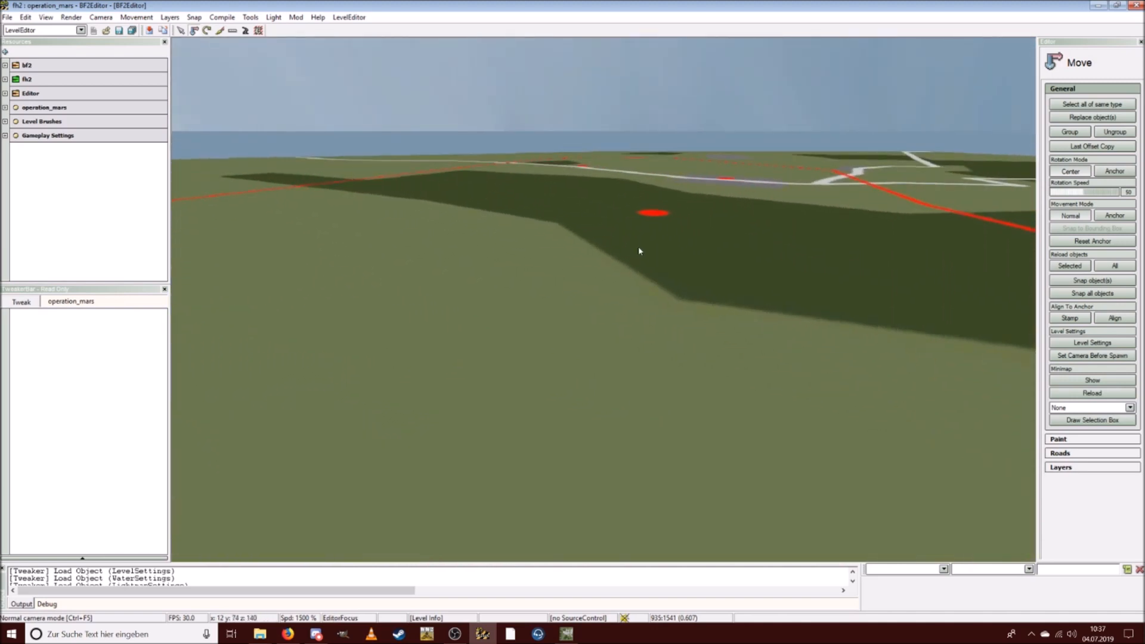
pyautogui.press('s')
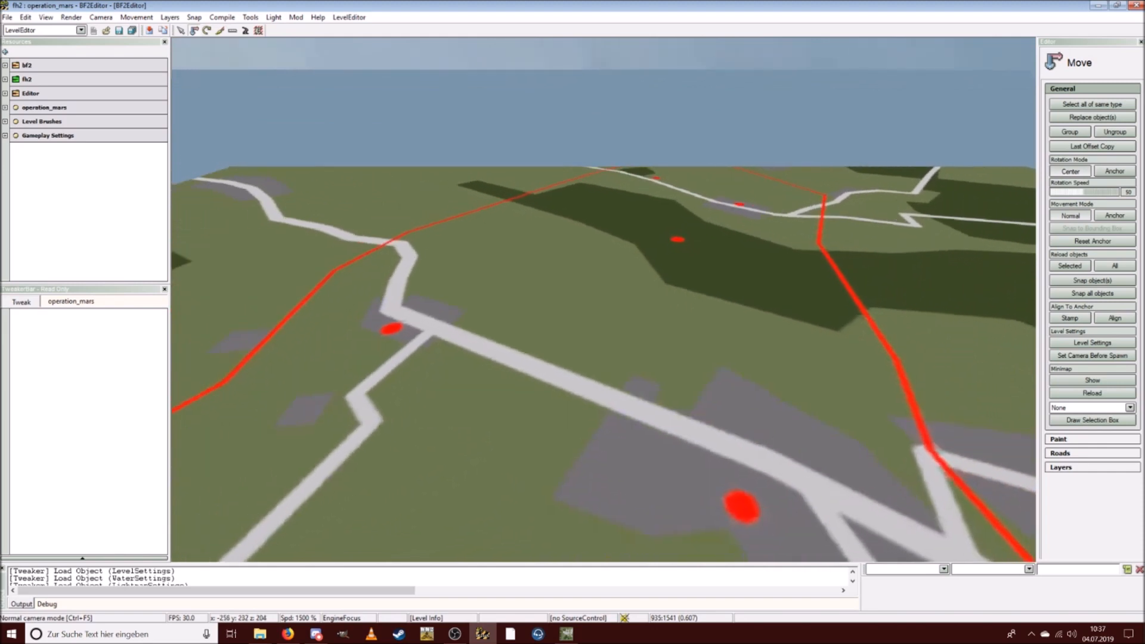
pyautogui.press('d')
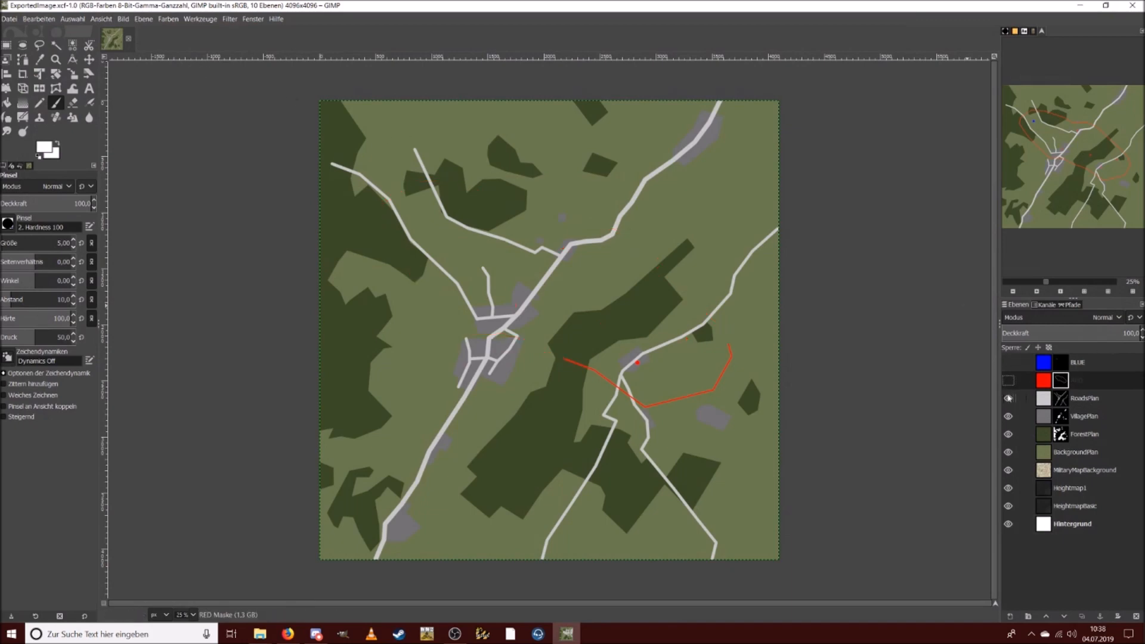
# In GIMP, hide the RoadsPlan, VillagePlan, ForestPlan, BackgroundPlan and MilitaryMapBackground layers and select the Heightmap1 layer.
pyautogui.click(1008, 398)
pyautogui.click(1008, 415)
pyautogui.click(1007, 434)
pyautogui.click(1008, 451)
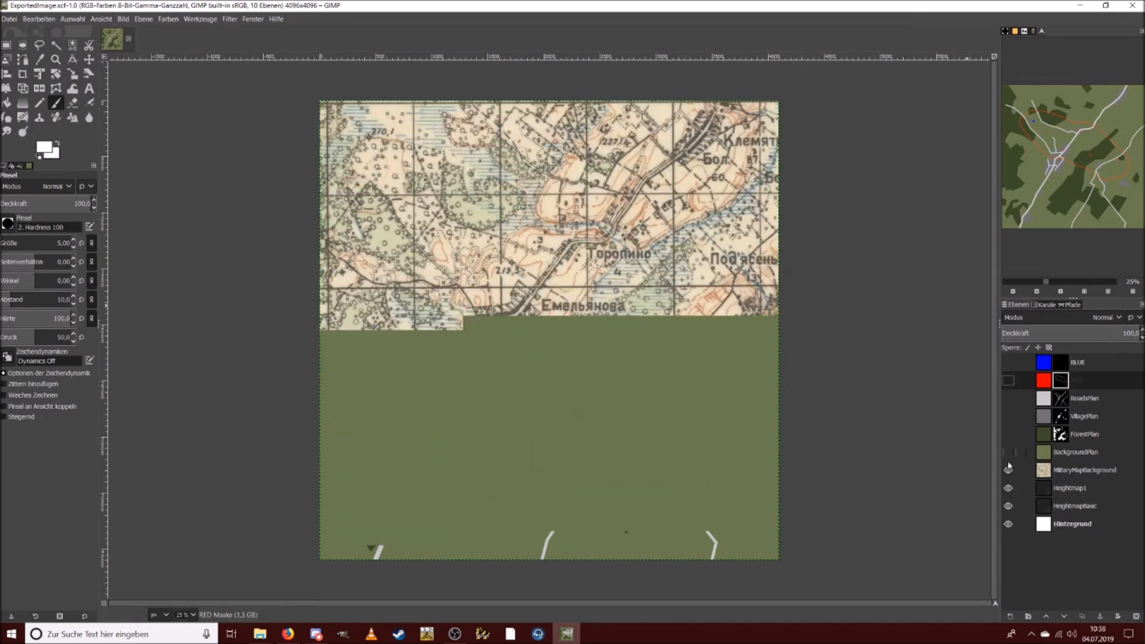
pyautogui.click(1007, 469)
pyautogui.click(1053, 488)
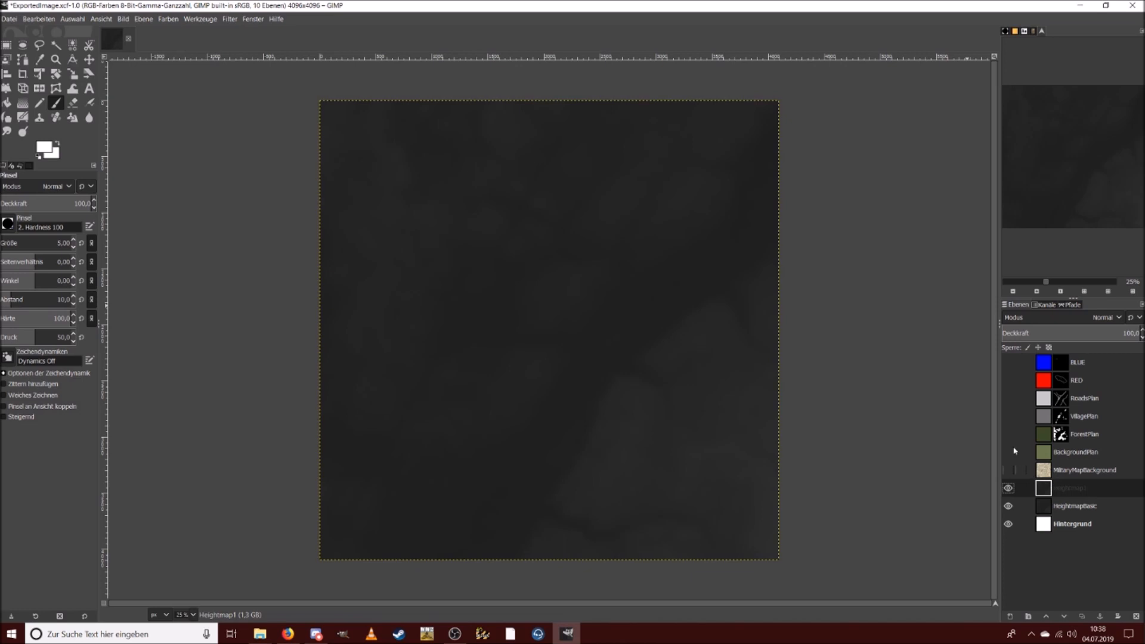
# Export the heightmap as HeightmapPrimary.png in the opmars folder and quit GIMP, discarding the project changes.
pyautogui.click(11, 19)
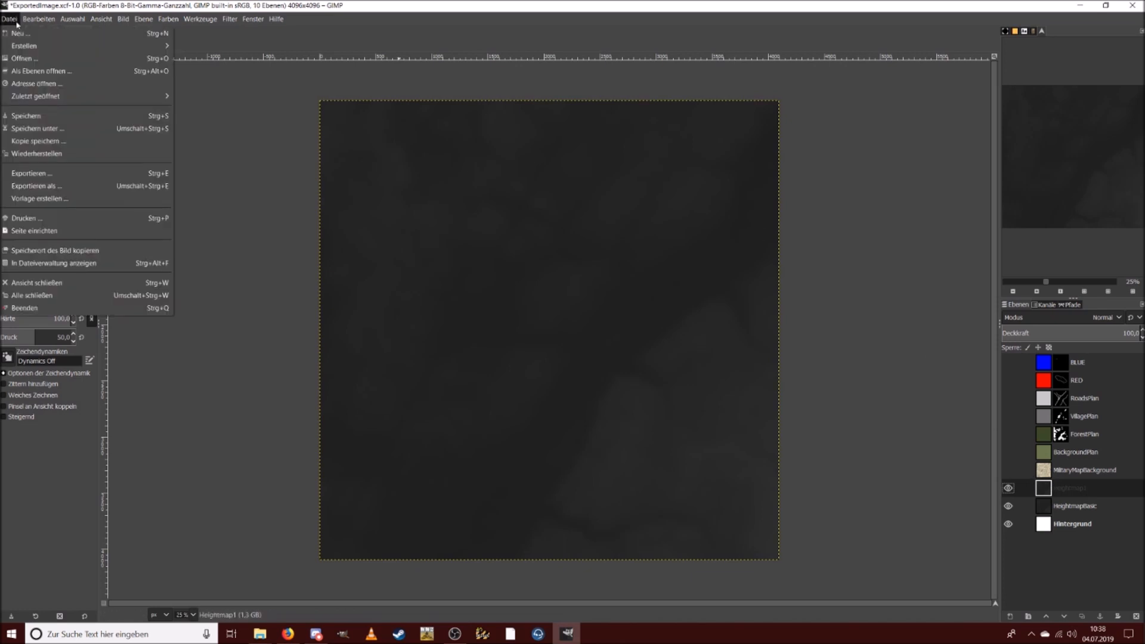
pyautogui.click(87, 190)
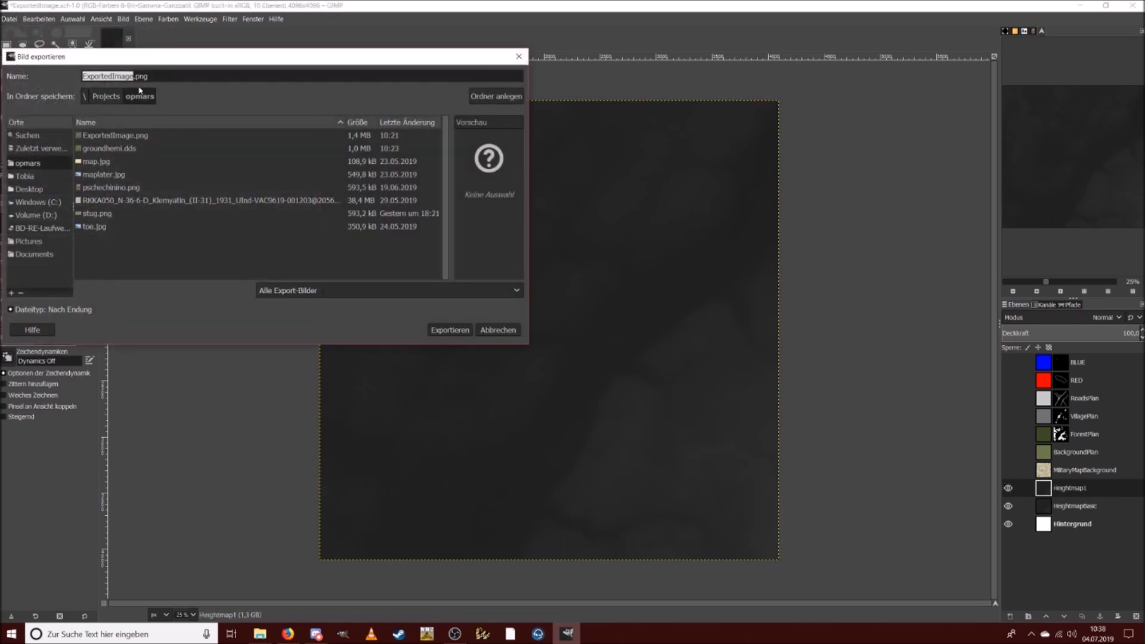
pyautogui.write('HeightmapPrimary')
pyautogui.click(435, 331)
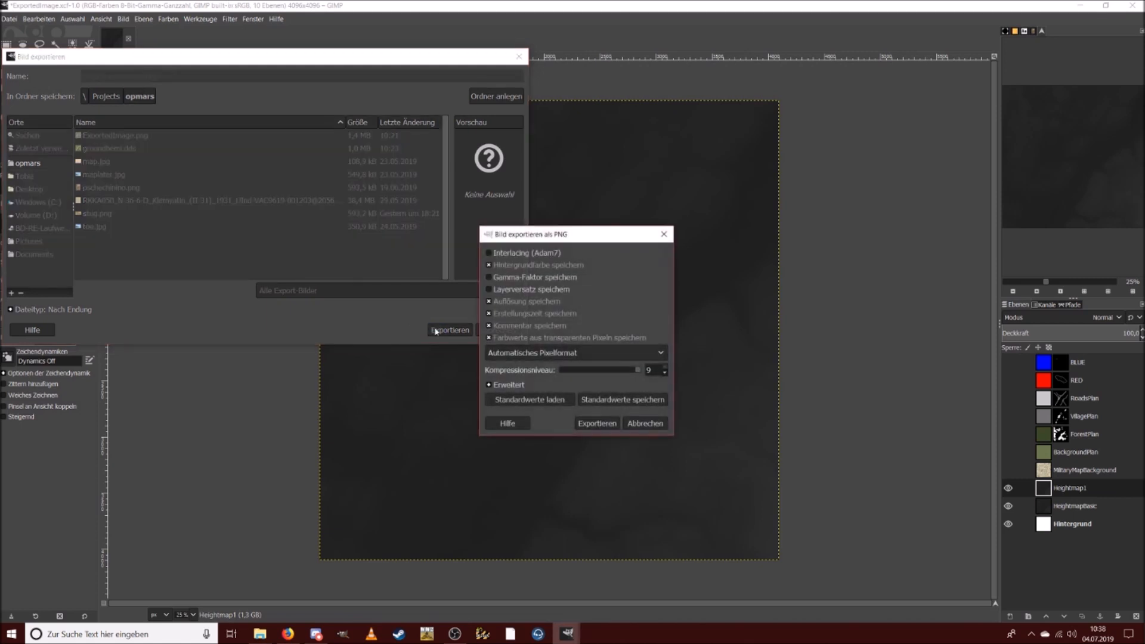
pyautogui.click(597, 423)
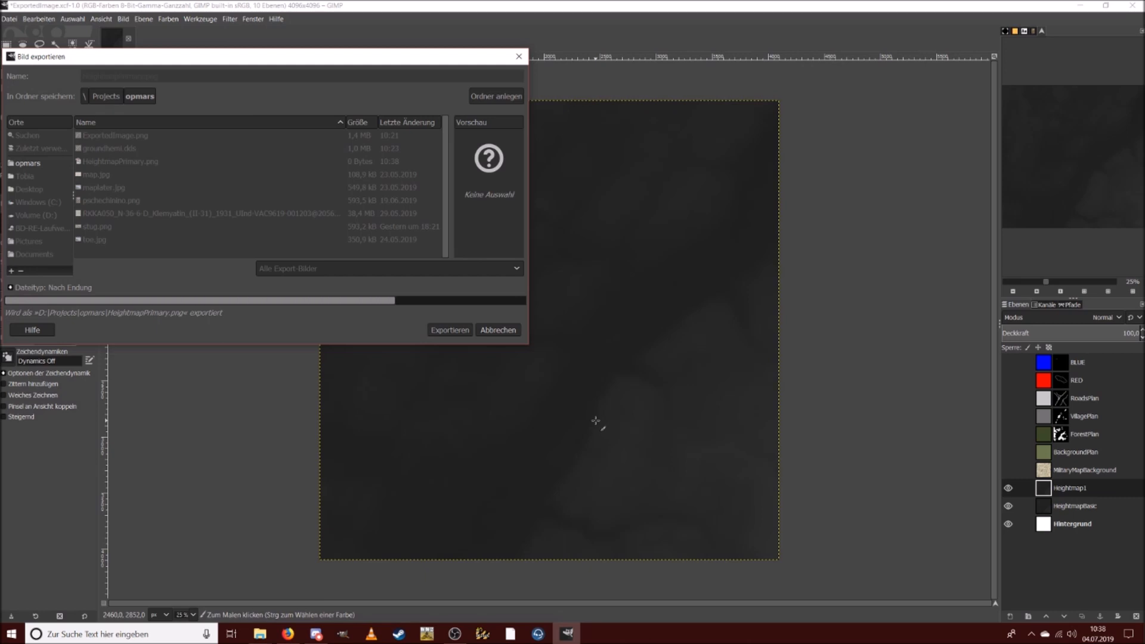
pyautogui.click(1130, 7)
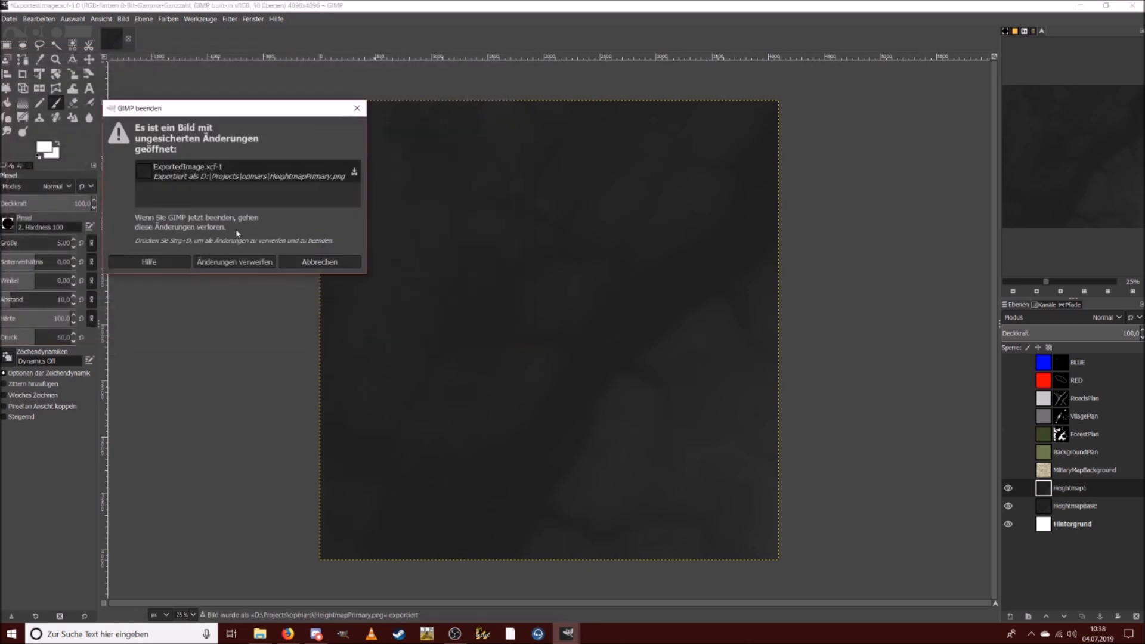
pyautogui.click(234, 261)
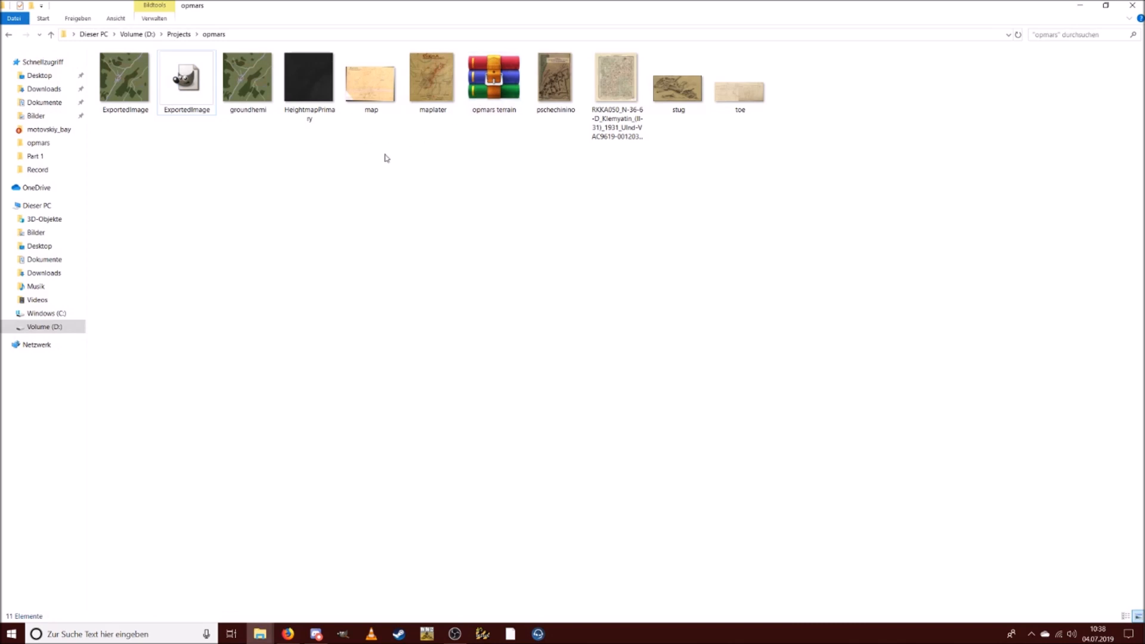
# Open the HeightmapPrimary image from the opmars folder in GIMP and close the duplicate copy of it.
pyautogui.click(319, 98)
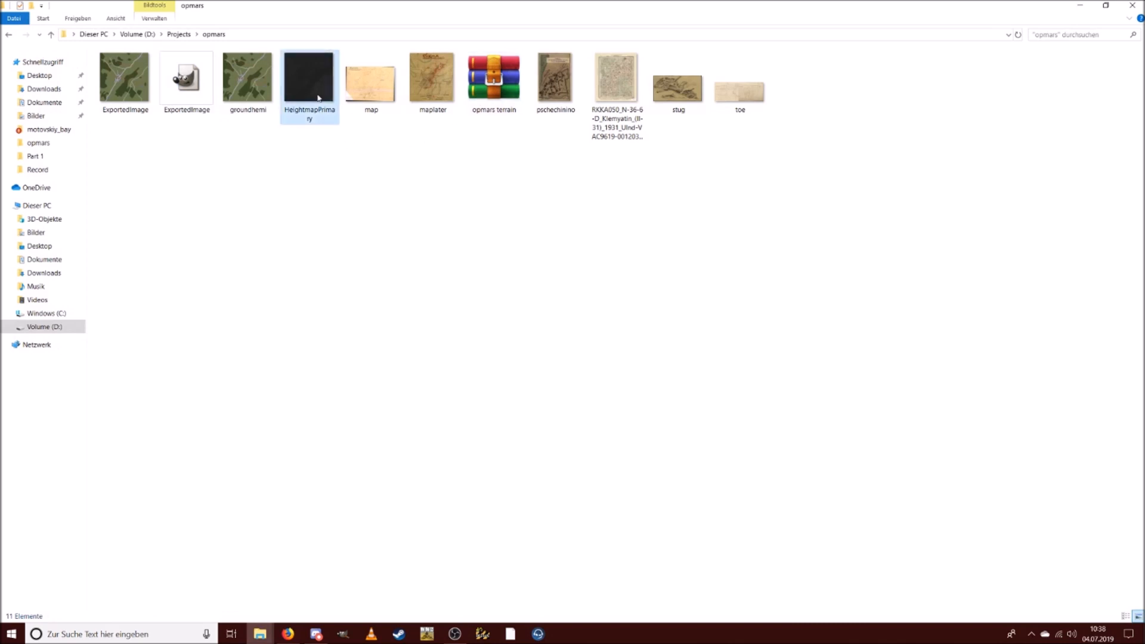
pyautogui.doubleClick(318, 97)
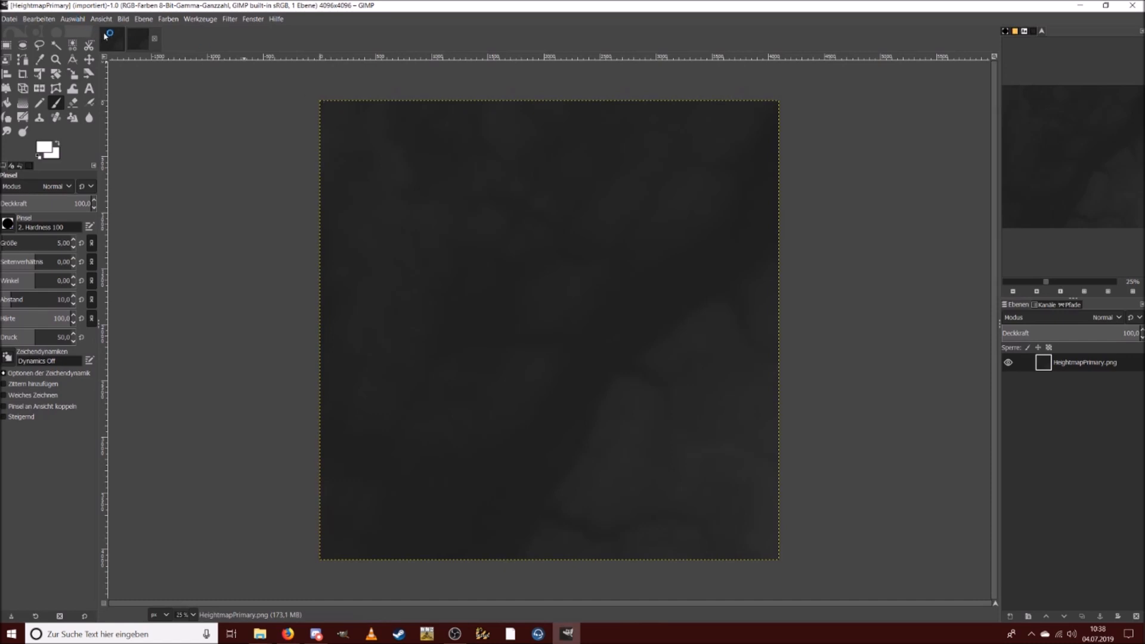
pyautogui.click(145, 43)
pyautogui.click(112, 43)
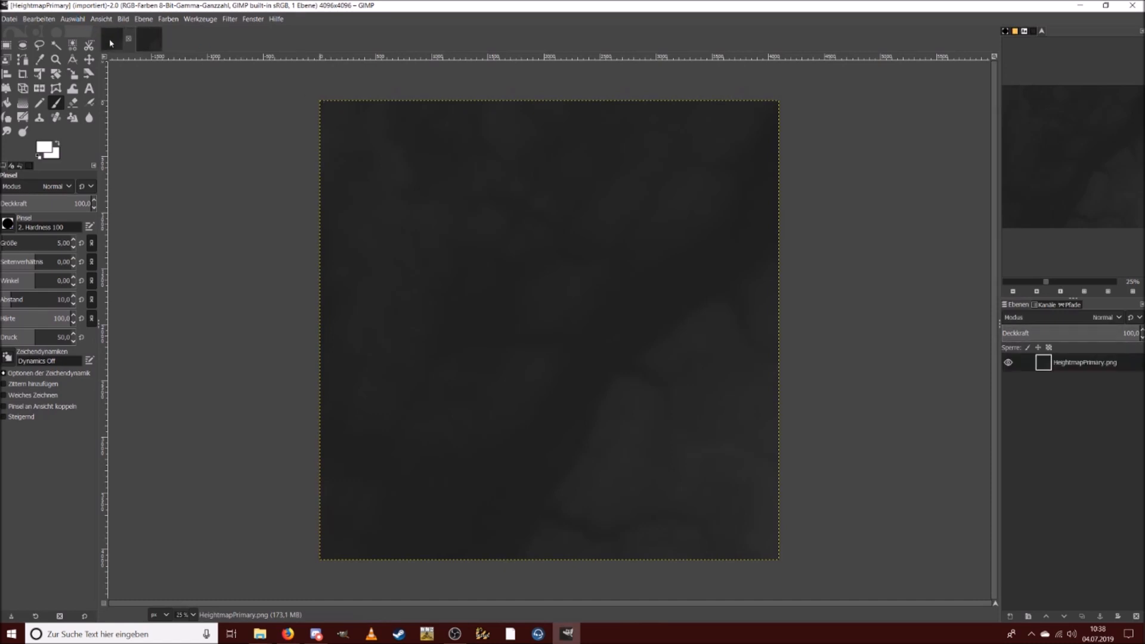
pyautogui.click(128, 39)
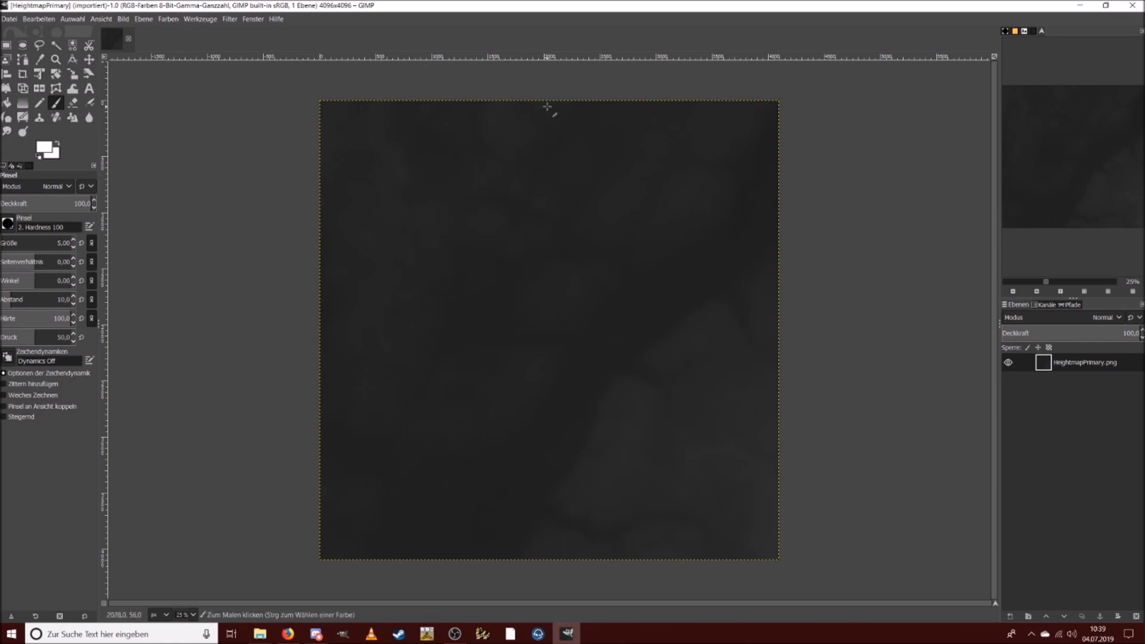
# Scale the HeightmapPrimary image to 1025 × 1025 pixels with cubic interpolation.
pyautogui.click(124, 19)
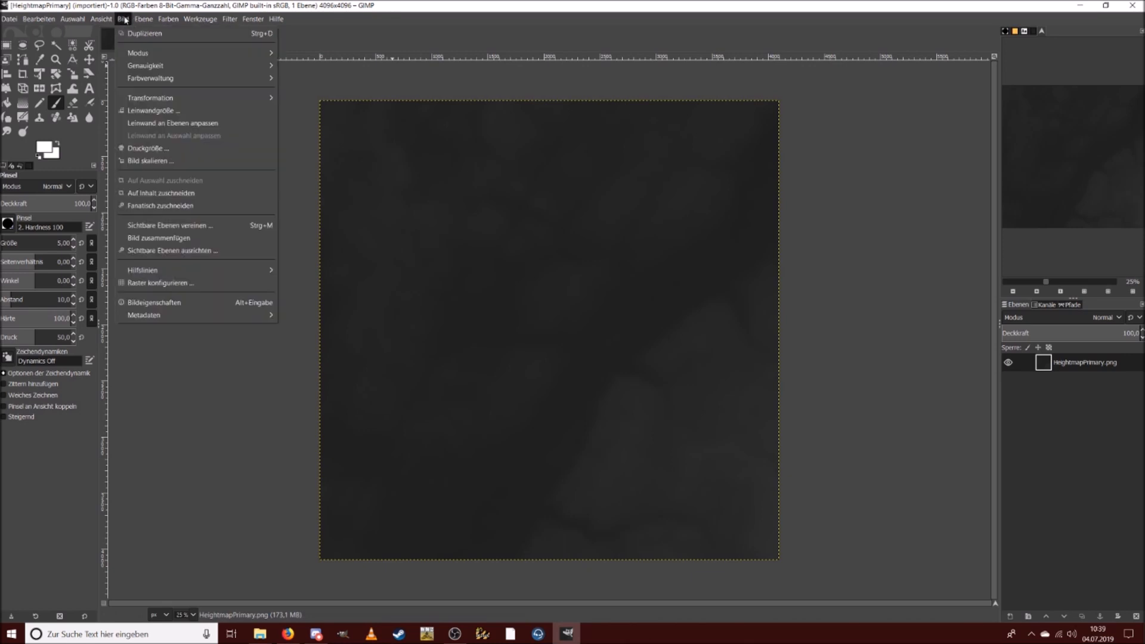
pyautogui.click(202, 163)
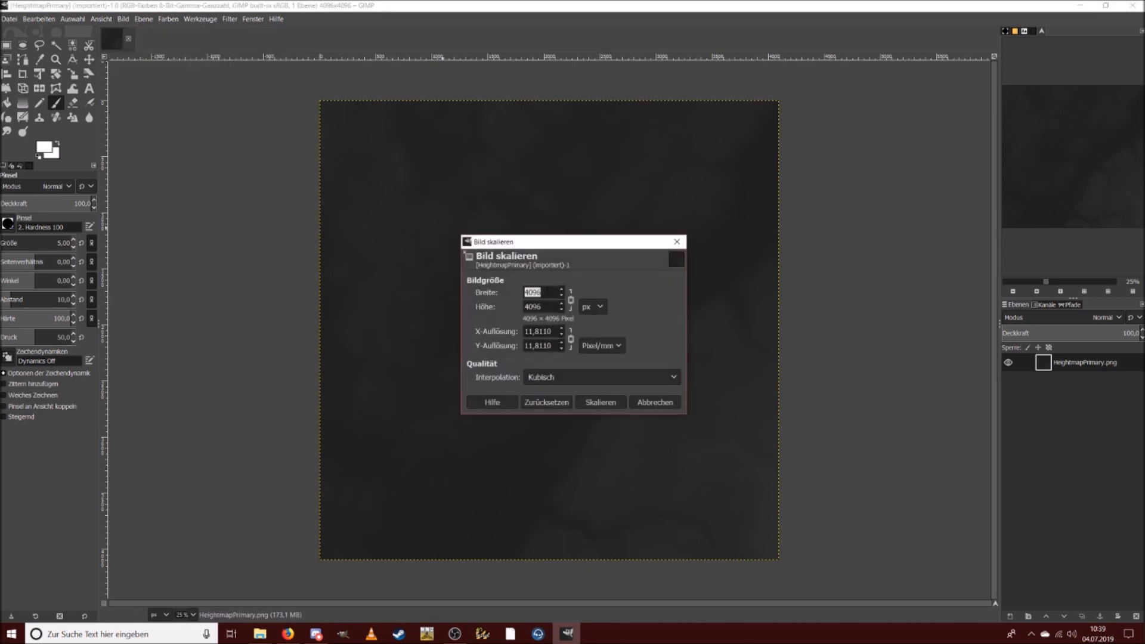
pyautogui.write('1024')
pyautogui.click(600, 401)
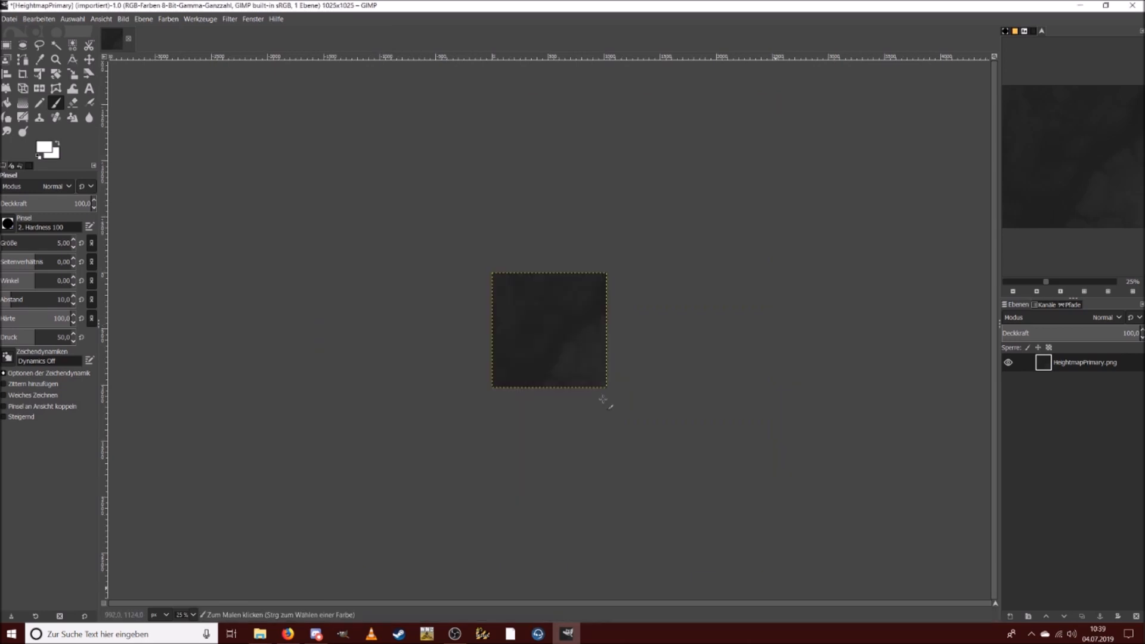
pyautogui.click(1071, 282)
pyautogui.click(1071, 282)
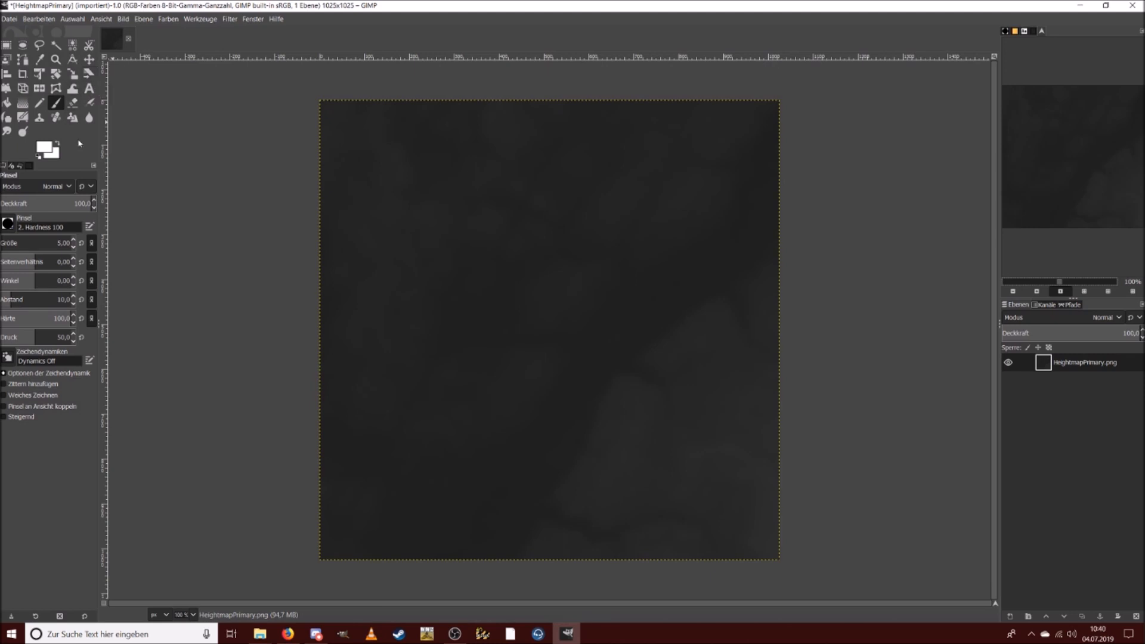
# Flip the scaled heightmap layer vertically with the Flip tool.
pyautogui.click(39, 89)
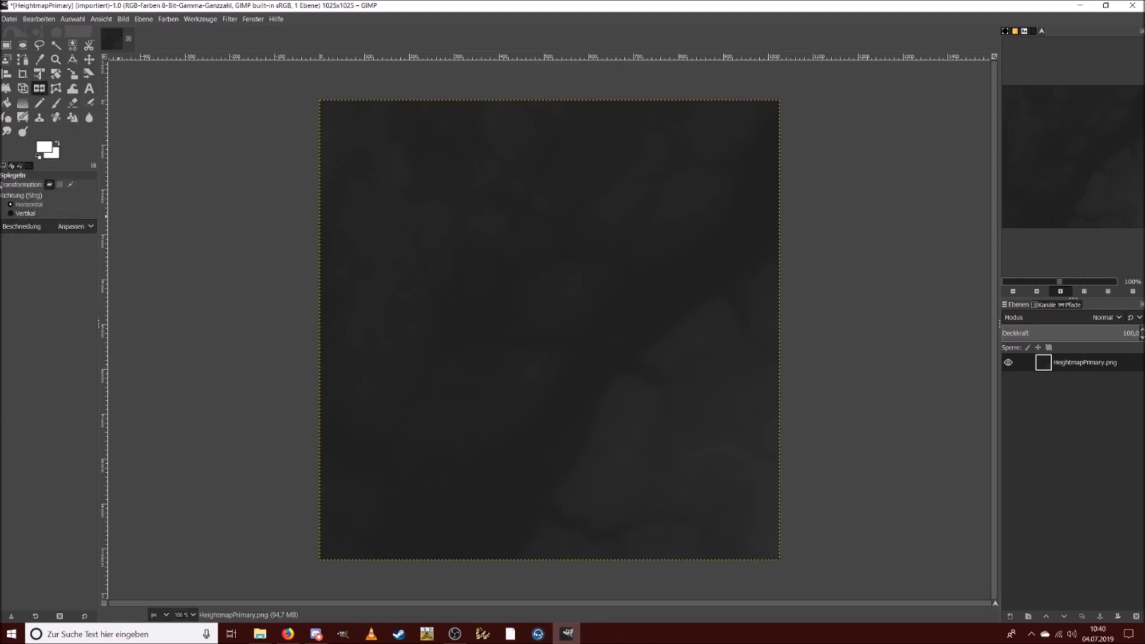
pyautogui.click(24, 212)
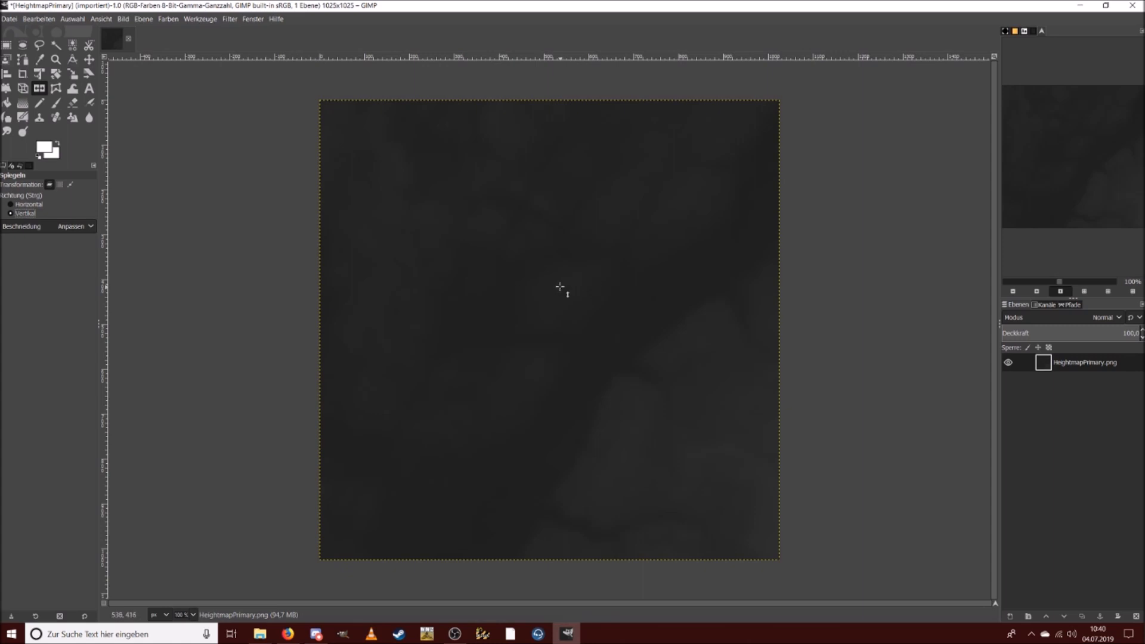
pyautogui.click(559, 287)
# Export the flipped heightmap over HeightmapPrimary.png and quit GIMP, discarding the unsaved changes.
pyautogui.click(9, 18)
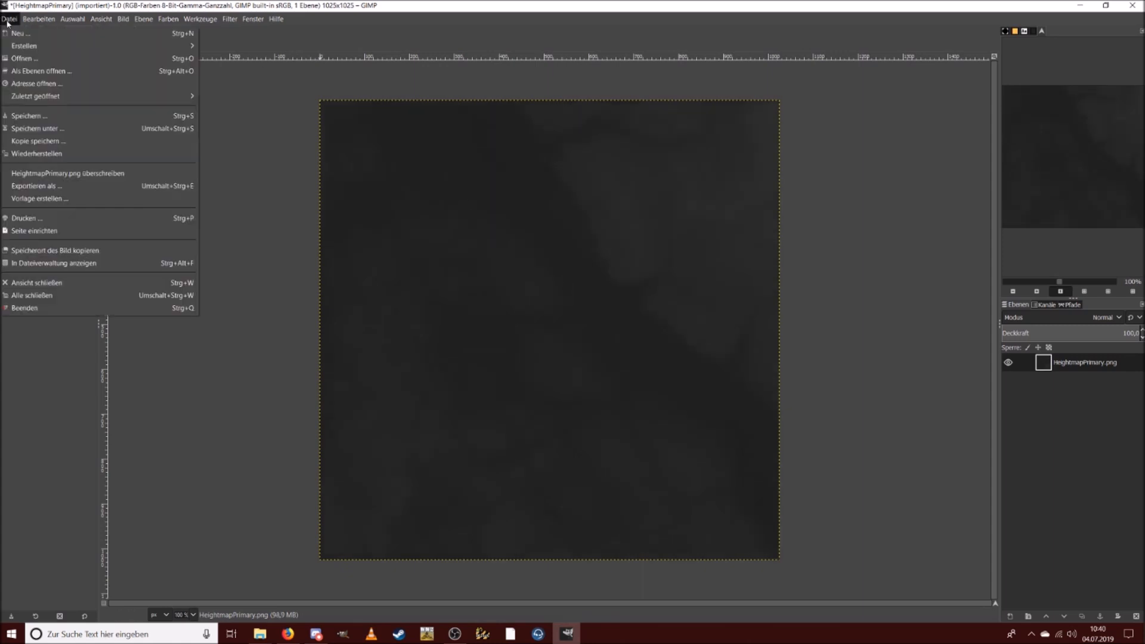
pyautogui.click(125, 184)
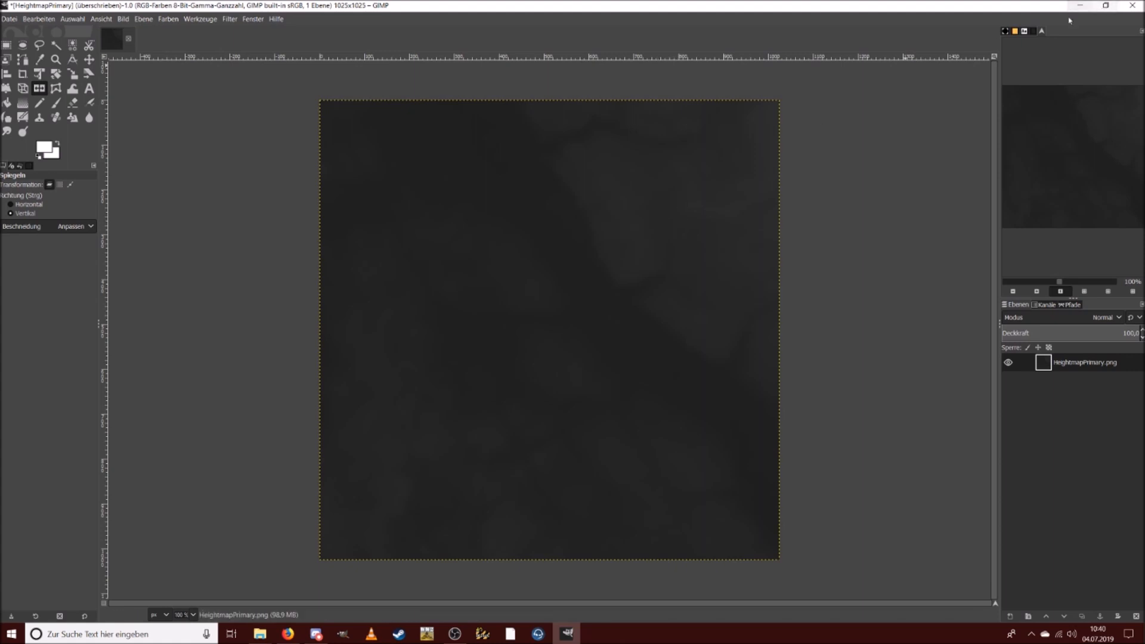
pyautogui.click(1131, 5)
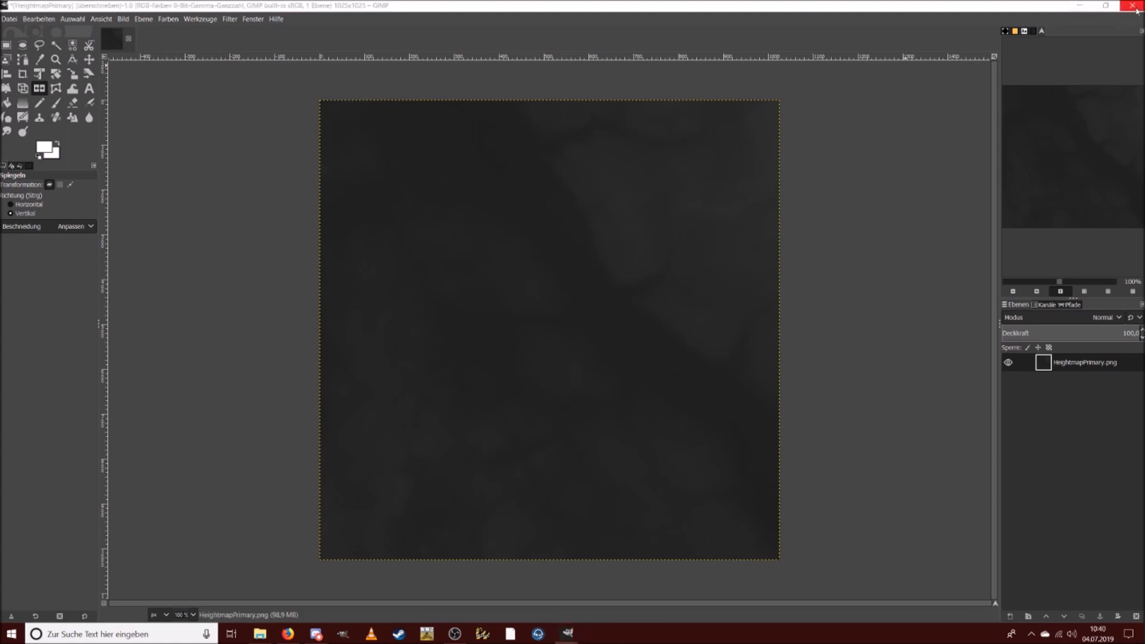
pyautogui.click(179, 176)
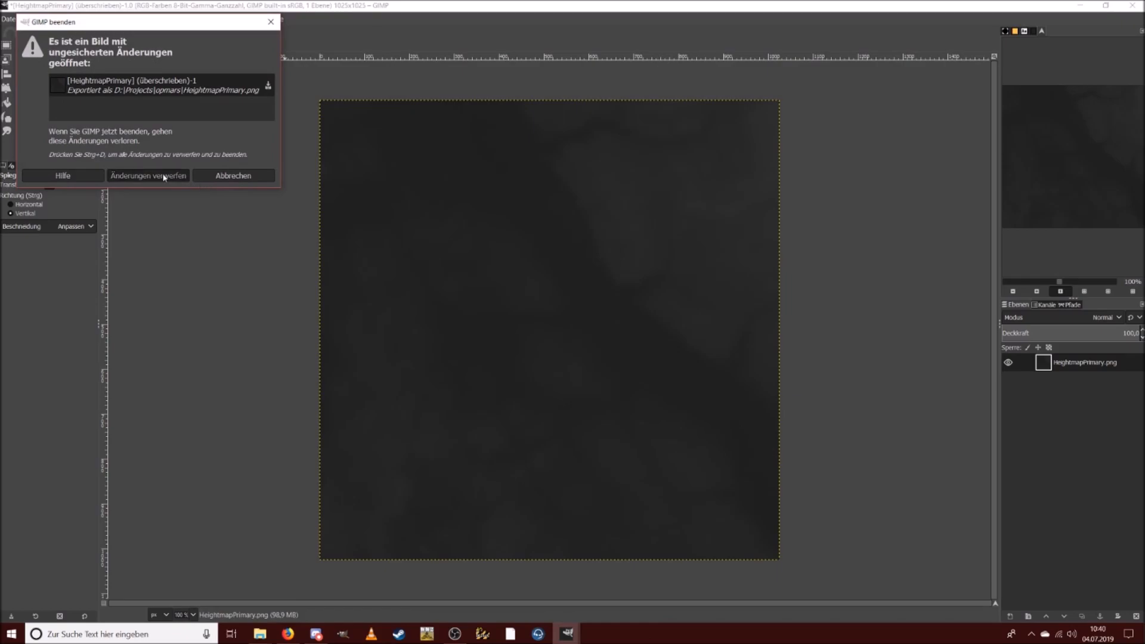
# Start opening HeightmapPrimary from the opmars folder with another app, and browse this PC for the program to use.
pyautogui.rightClick(320, 103)
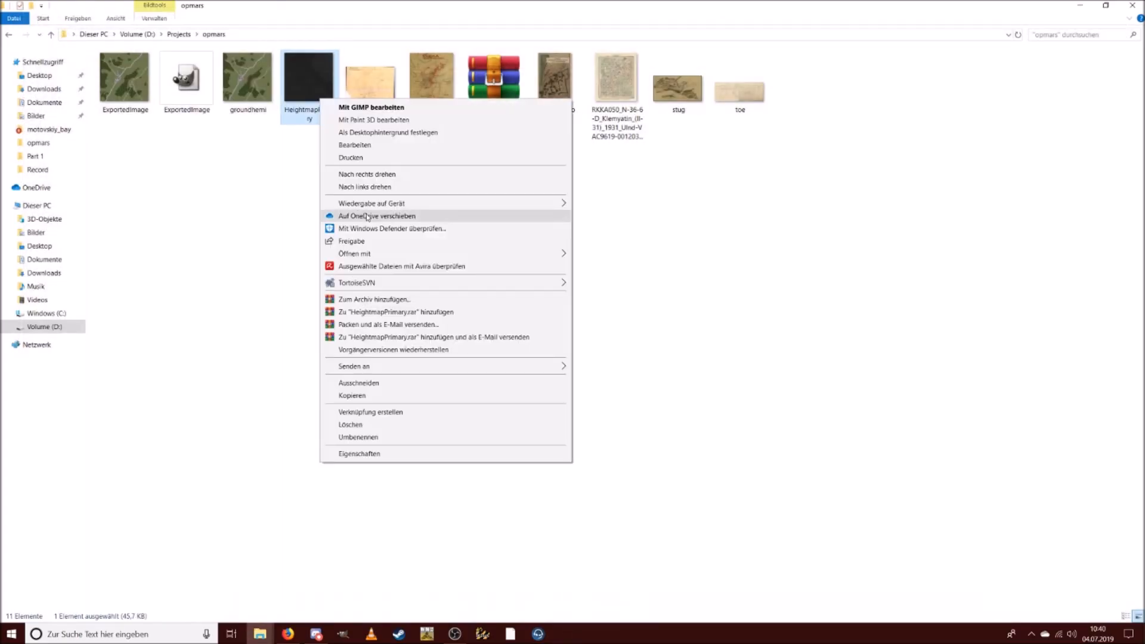
pyautogui.moveTo(474, 254)
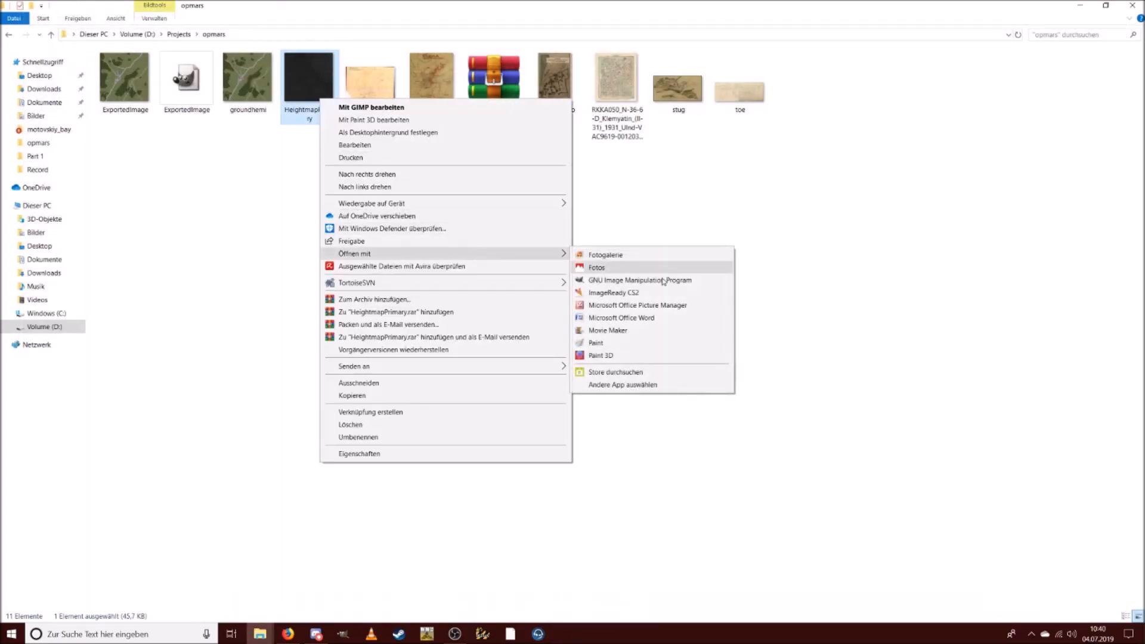
pyautogui.click(646, 385)
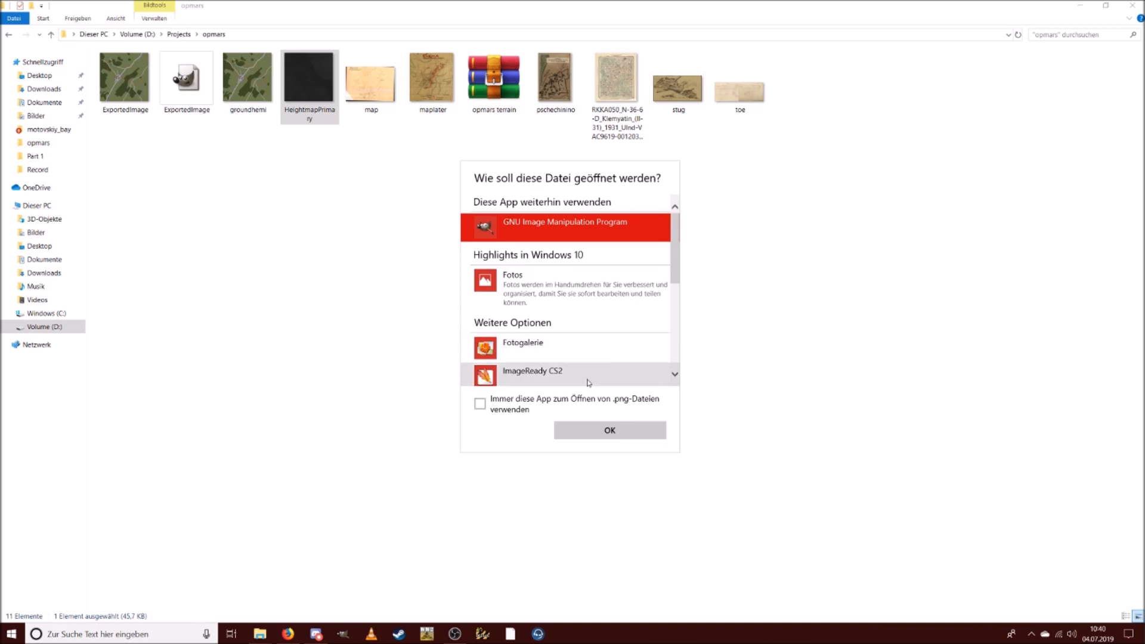
pyautogui.moveTo(674, 268); pyautogui.dragTo(674, 312)
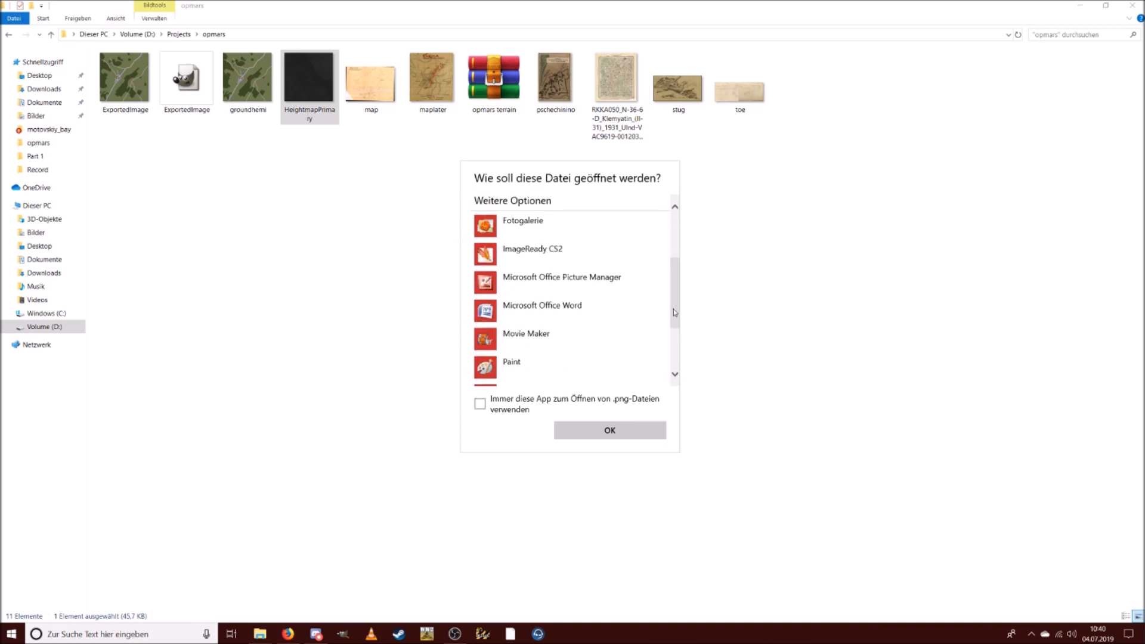
pyautogui.scroll(-3, 674, 312)
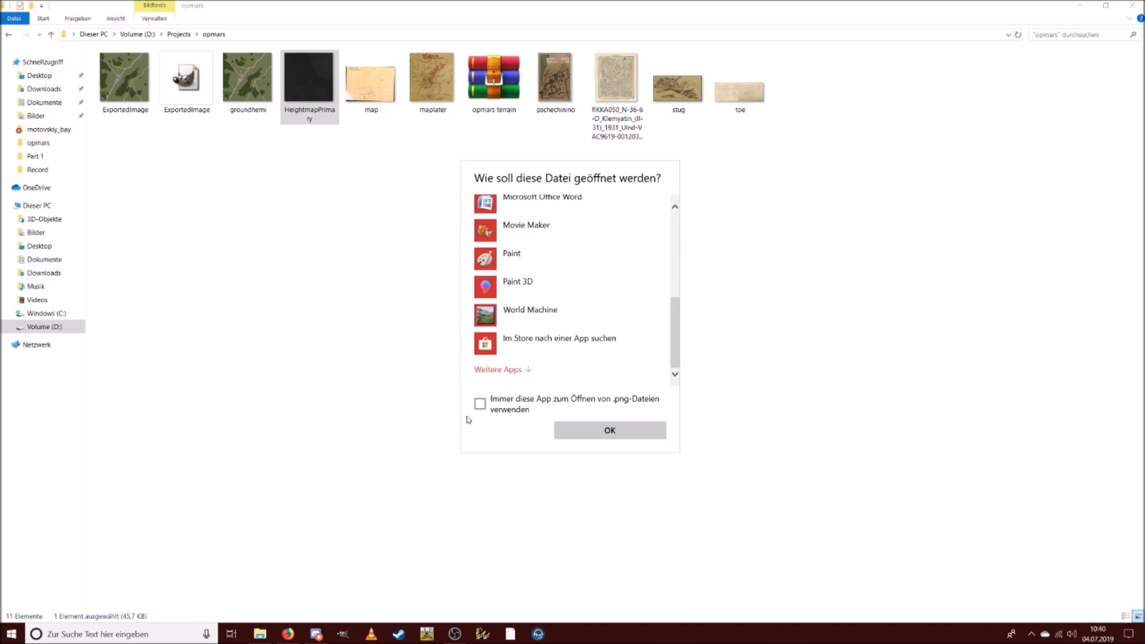
pyautogui.click(519, 373)
pyautogui.scroll(-8, 578, 291)
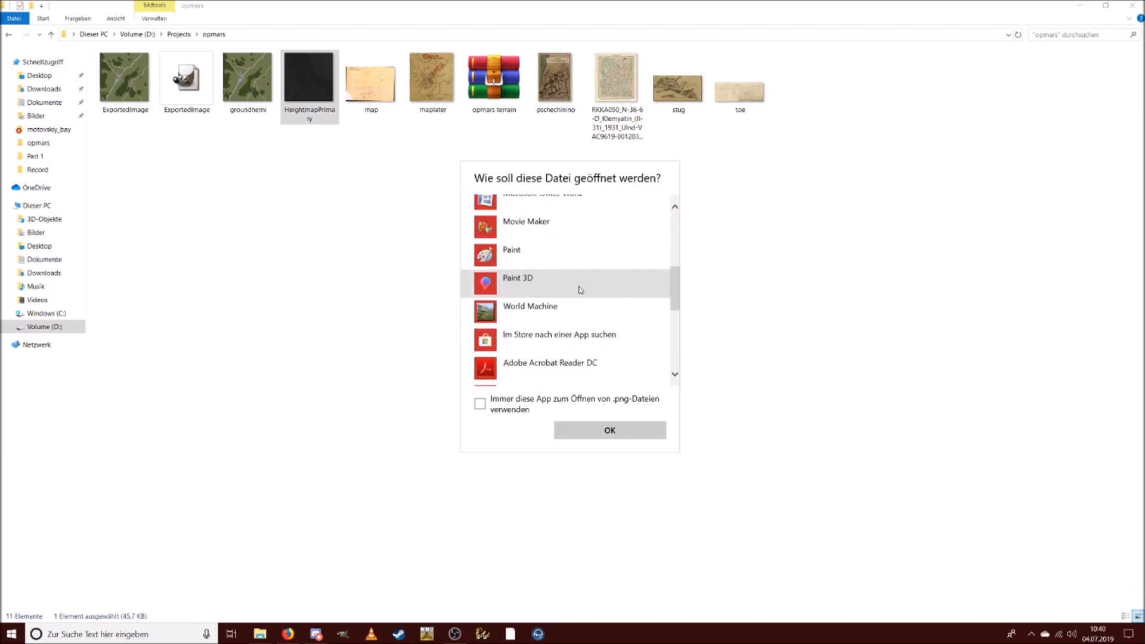
pyautogui.scroll(-1, 592, 322)
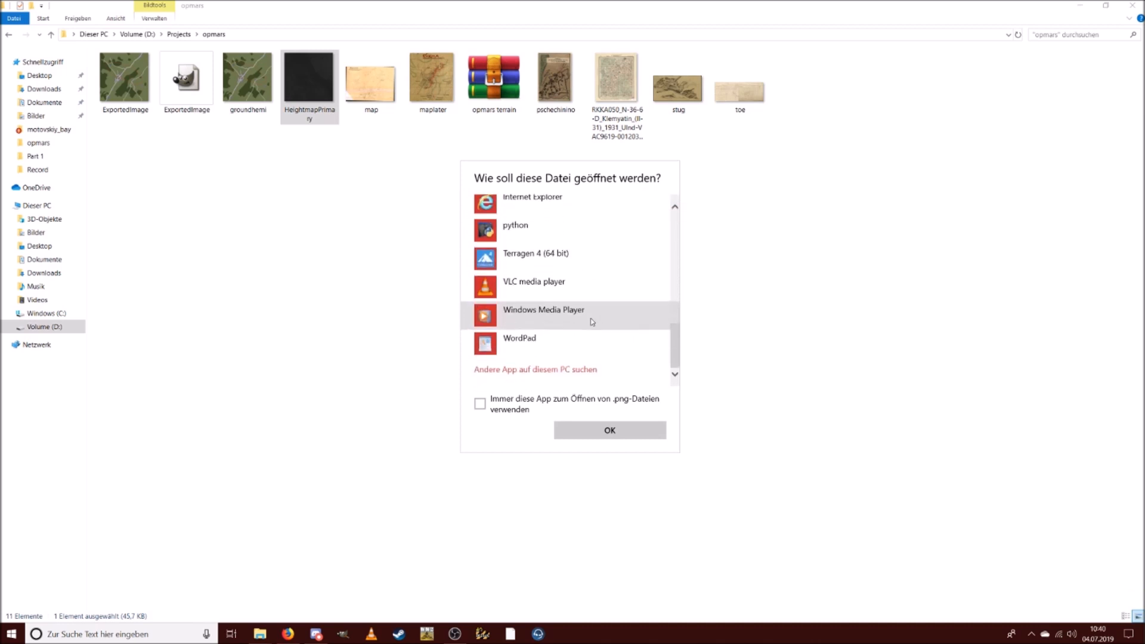
pyautogui.click(555, 371)
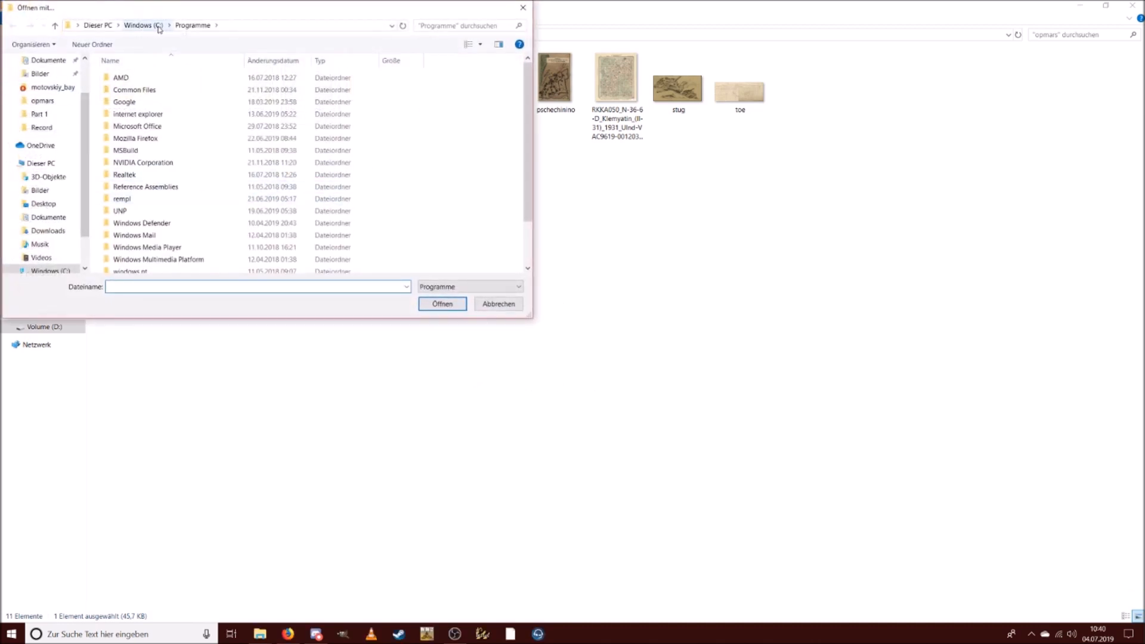
# Choose the Photoshop application in D:\Programme\Photoshop to open the heightmap and decline the product registration.
pyautogui.scroll(-1, 47, 235)
pyautogui.click(48, 244)
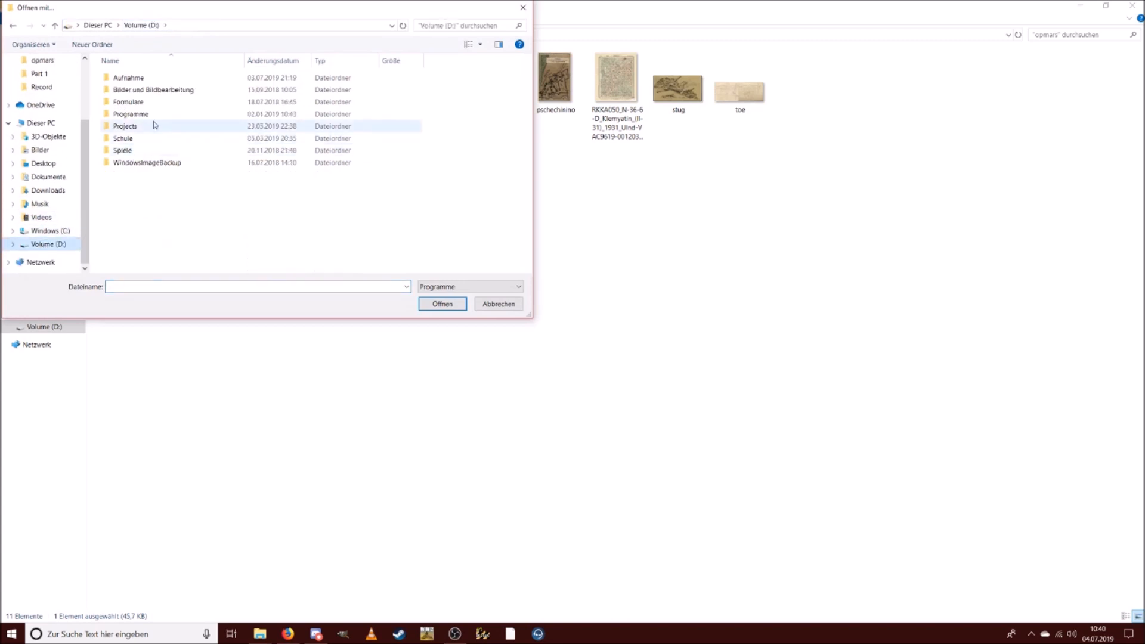
pyautogui.doubleClick(138, 115)
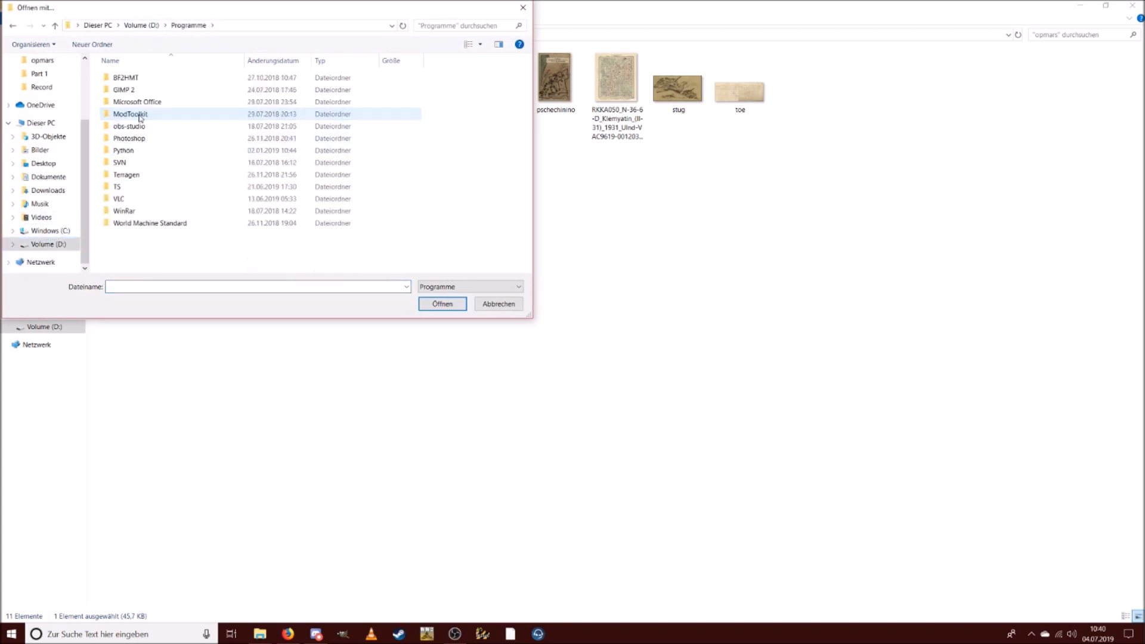
pyautogui.doubleClick(169, 138)
pyautogui.scroll(-1, 186, 247)
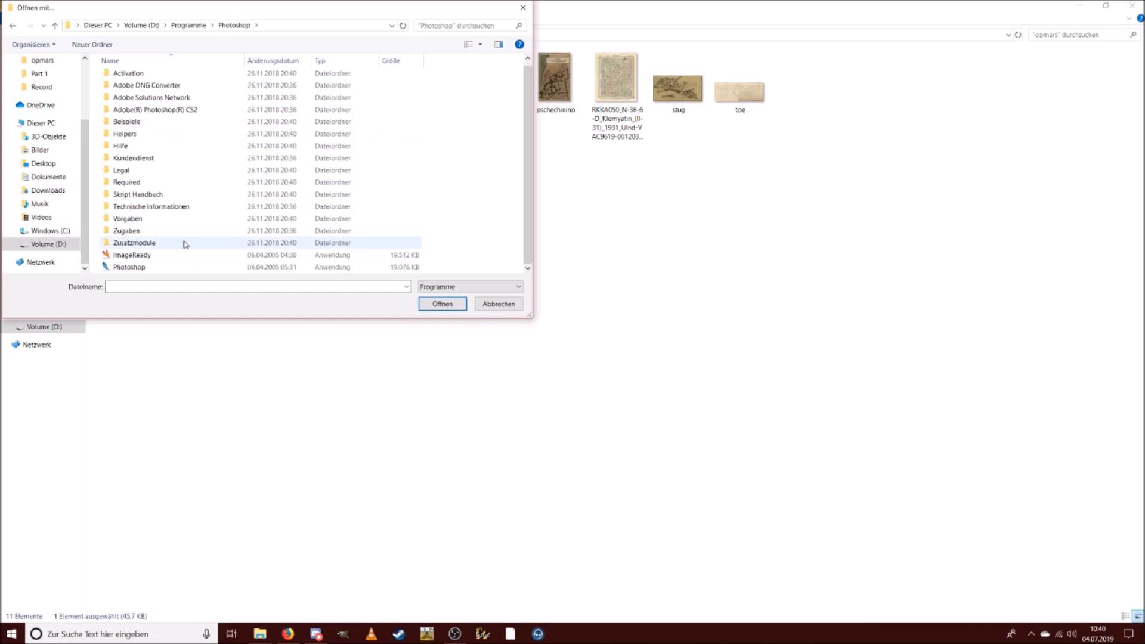
pyautogui.click(178, 267)
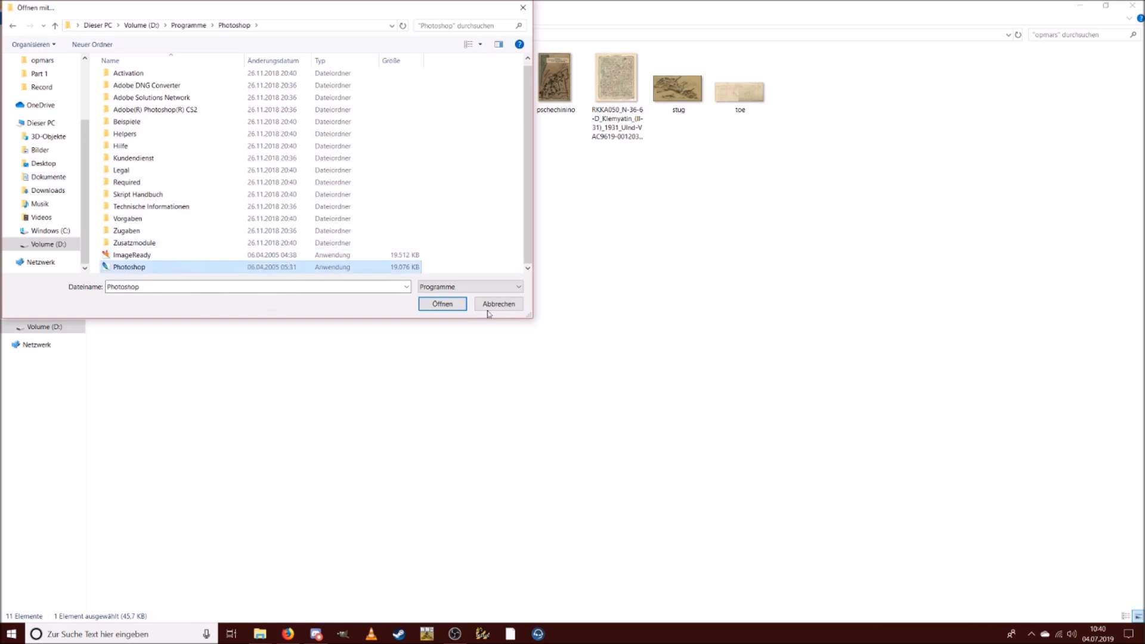
pyautogui.click(441, 304)
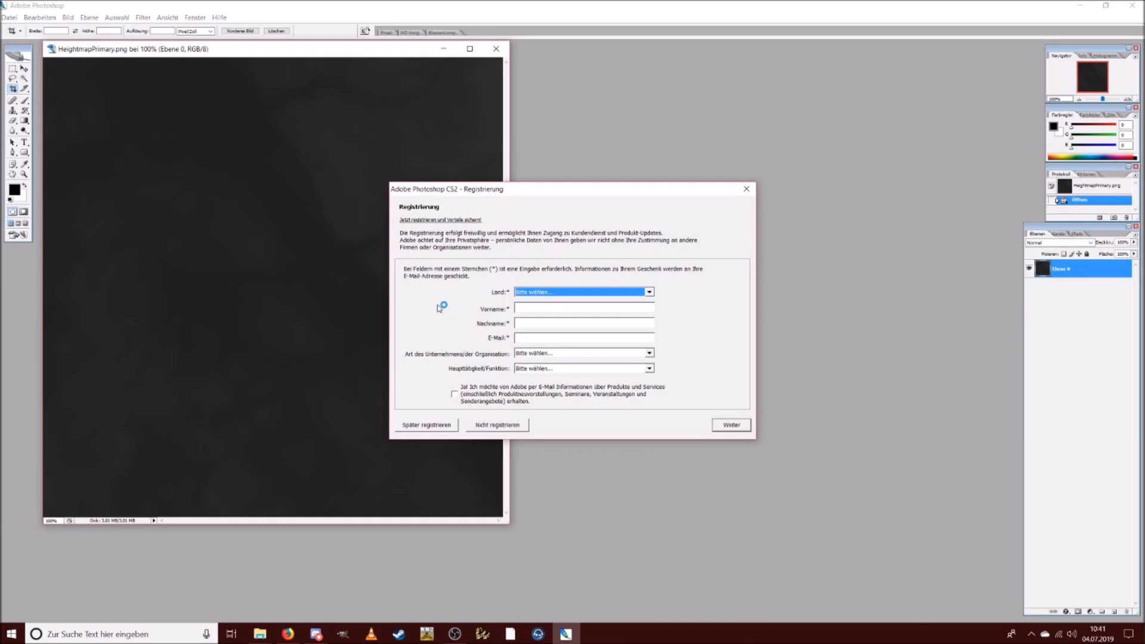
pyautogui.click(510, 424)
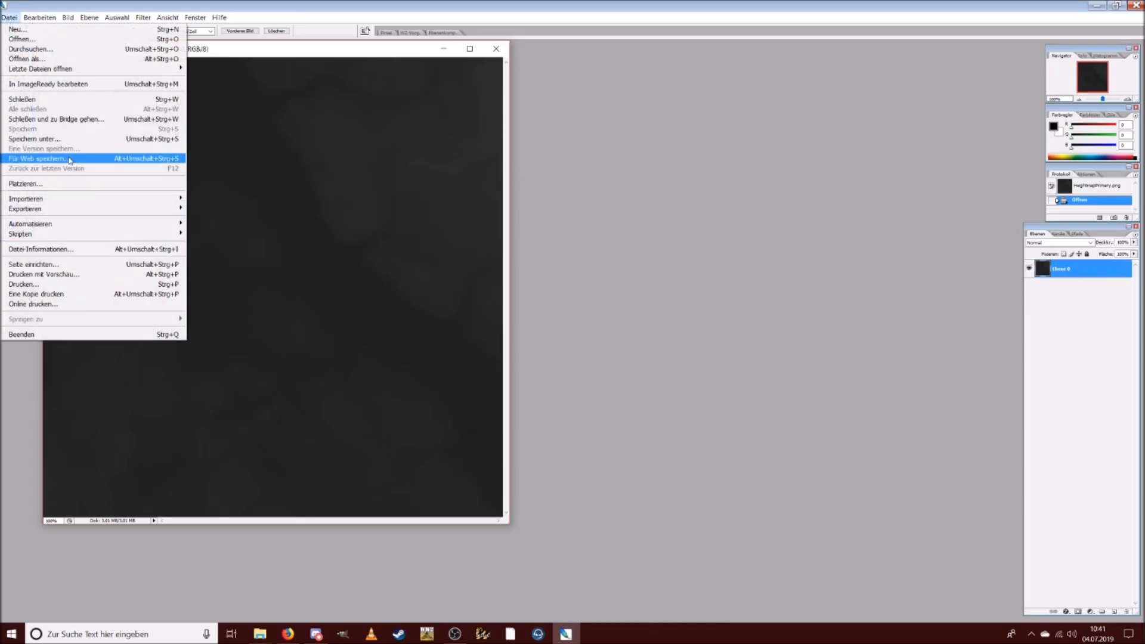
# Convert the heightmap to grayscale (Graustufen), discarding the colour information, and set its depth to 16 bits per channel.
pyautogui.click(202, 4)
pyautogui.click(41, 16)
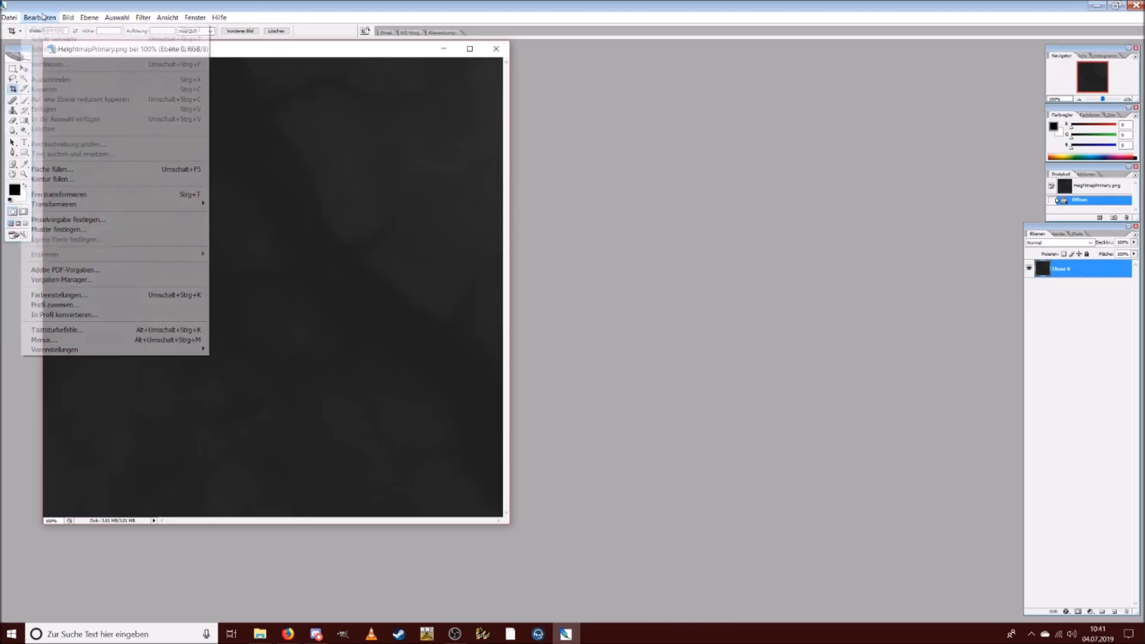
pyautogui.moveTo(11, 17)
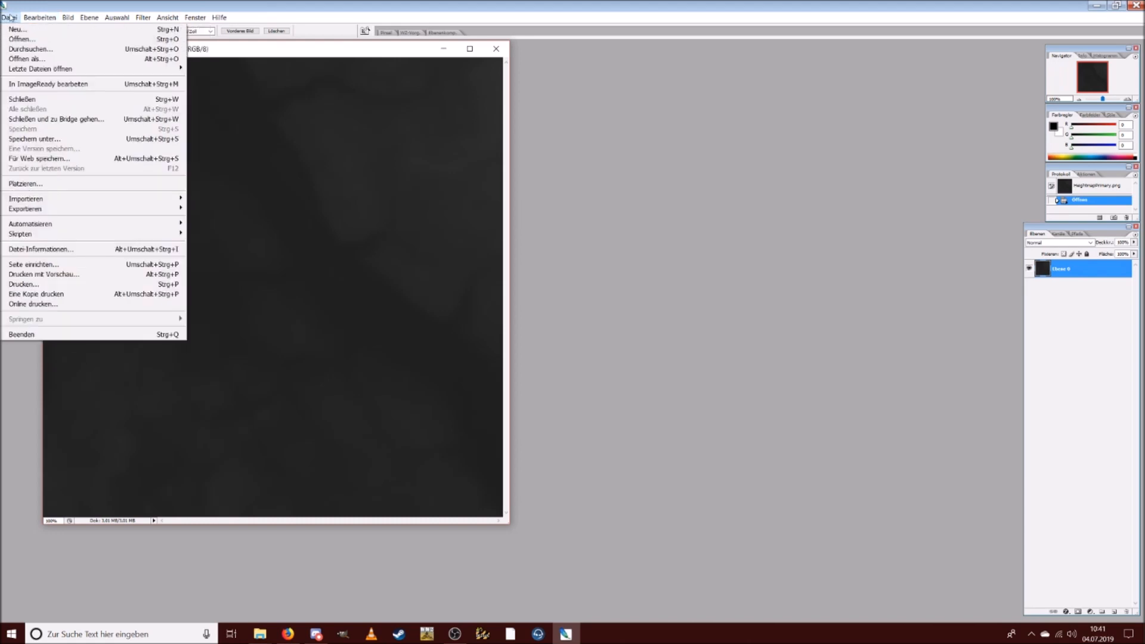
pyautogui.moveTo(65, 16)
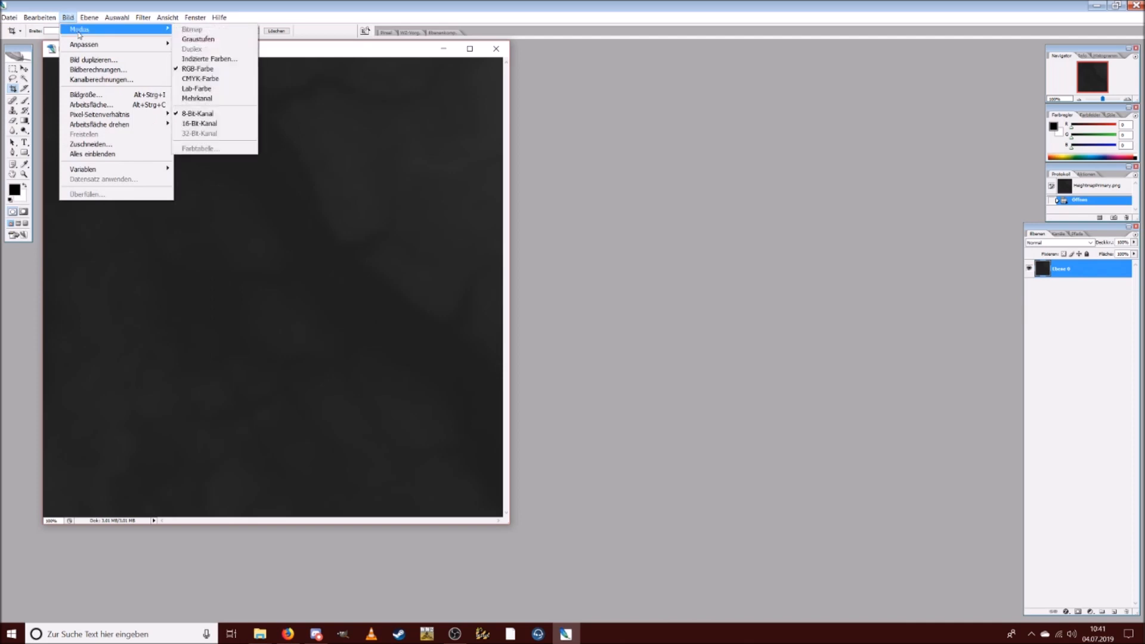
pyautogui.click(193, 40)
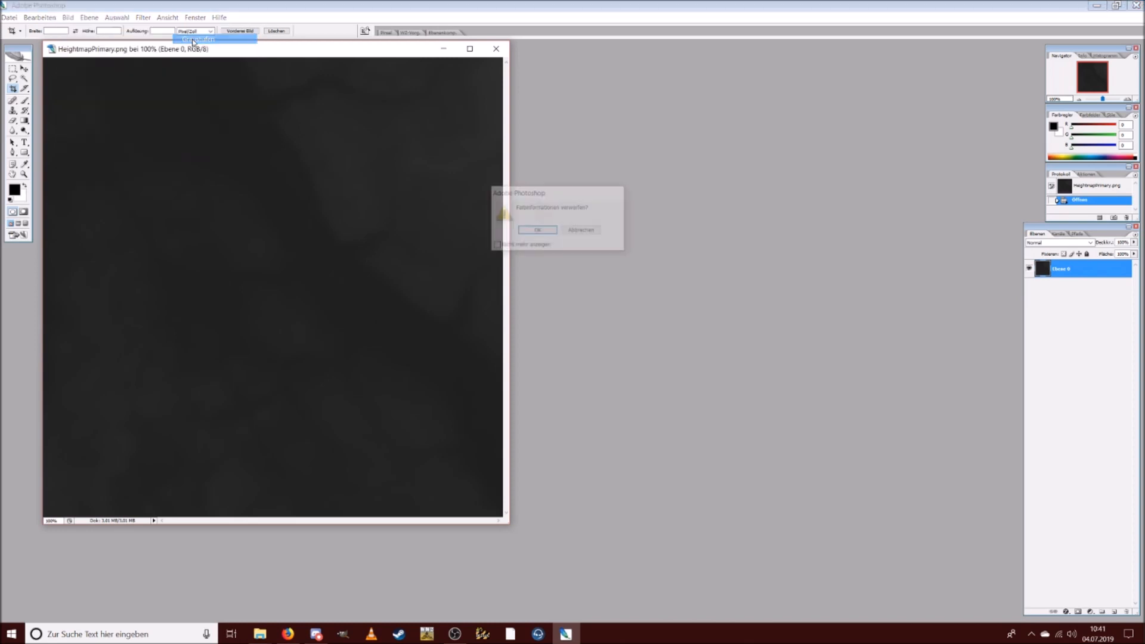
pyautogui.click(537, 231)
pyautogui.click(70, 18)
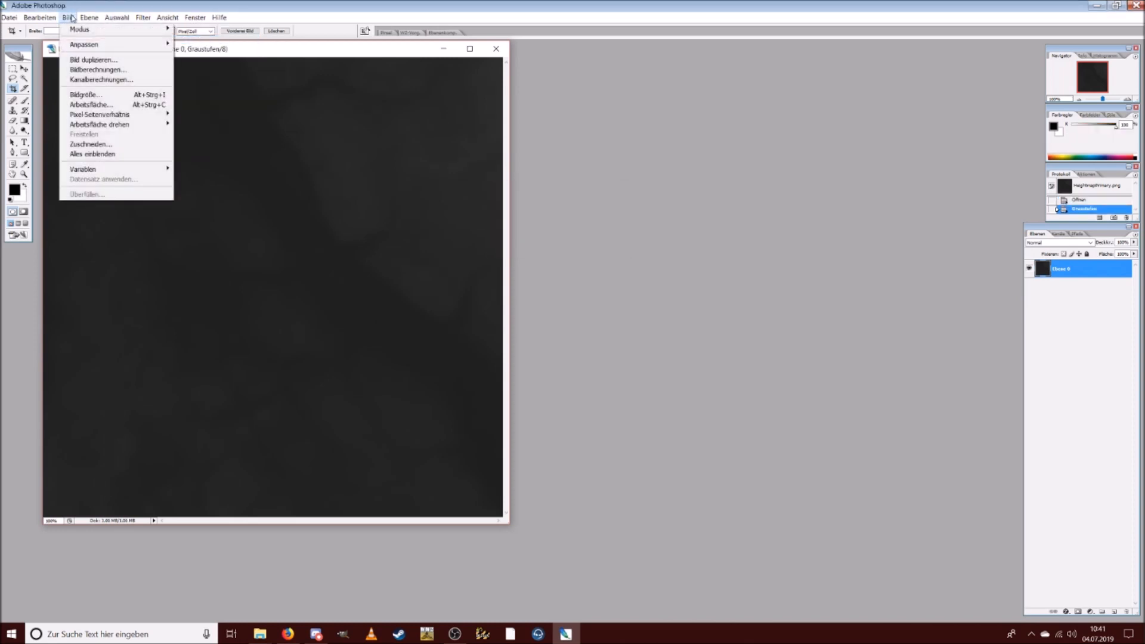
pyautogui.moveTo(81, 30)
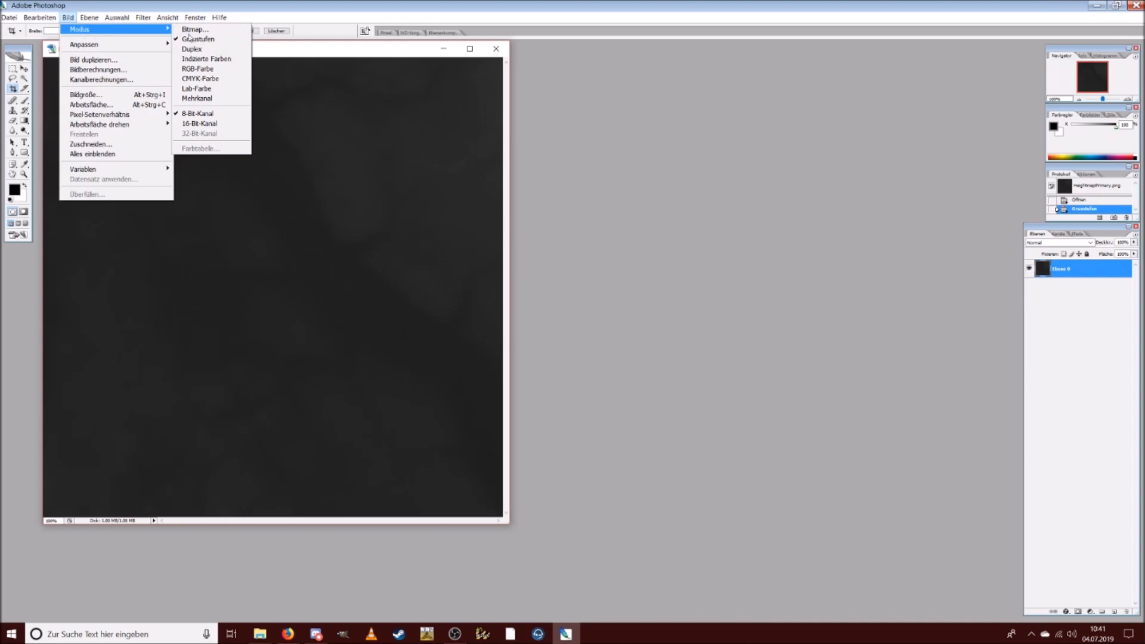
pyautogui.click(238, 124)
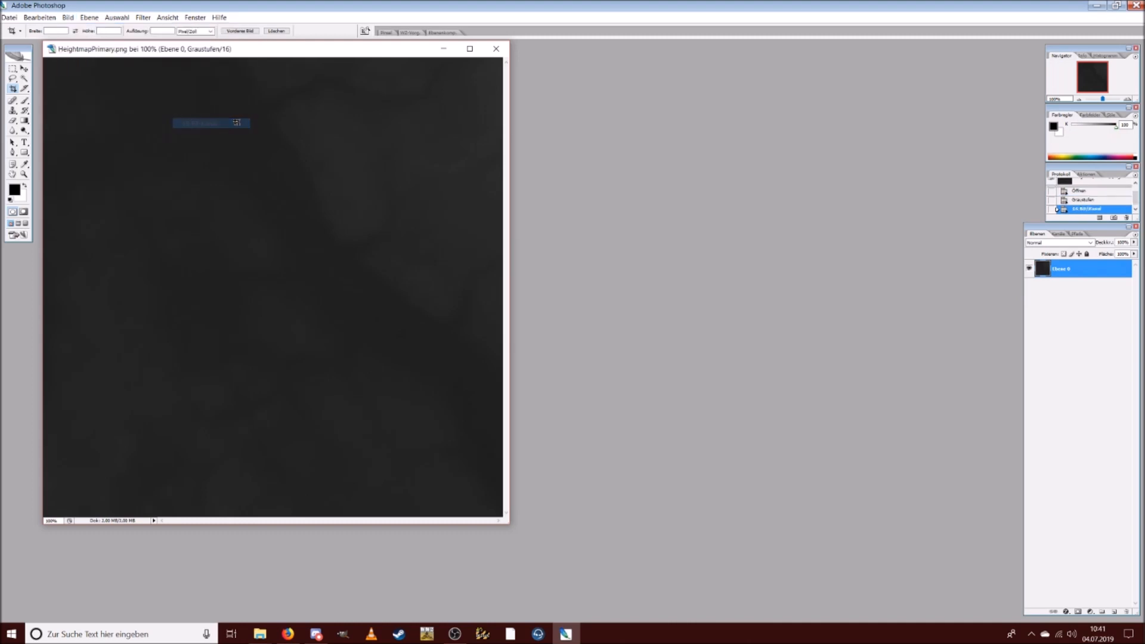
# Set up saving the heightmap in the opmars folder as HeightmapPrimary.raw in Photoshop Raw format, removing "Kopie" from the file name.
pyautogui.click(9, 18)
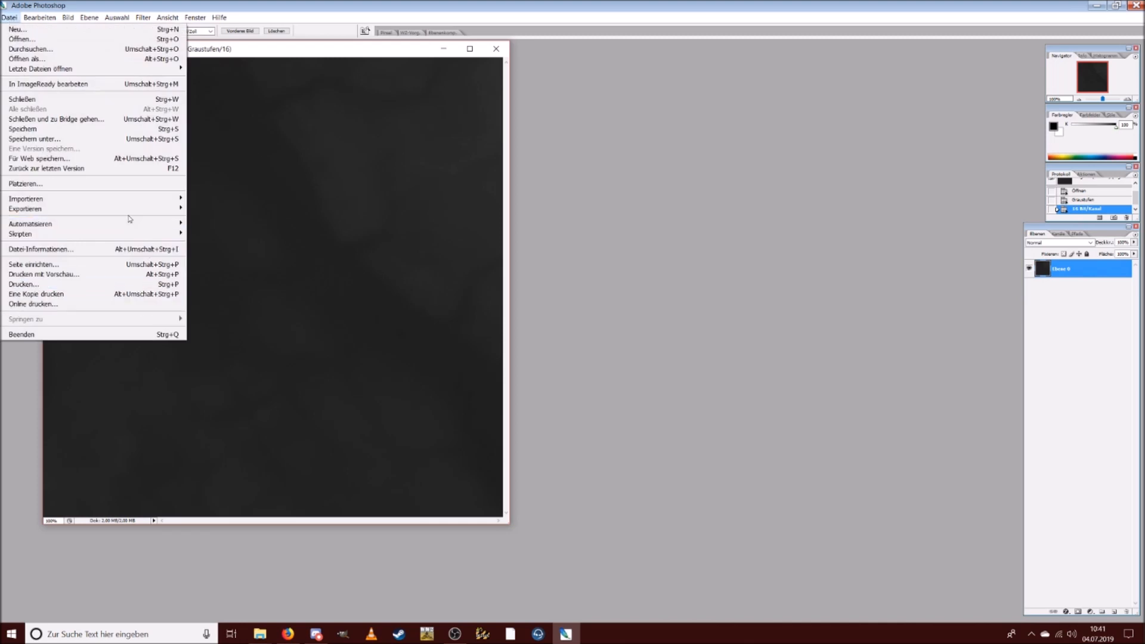
pyautogui.click(58, 141)
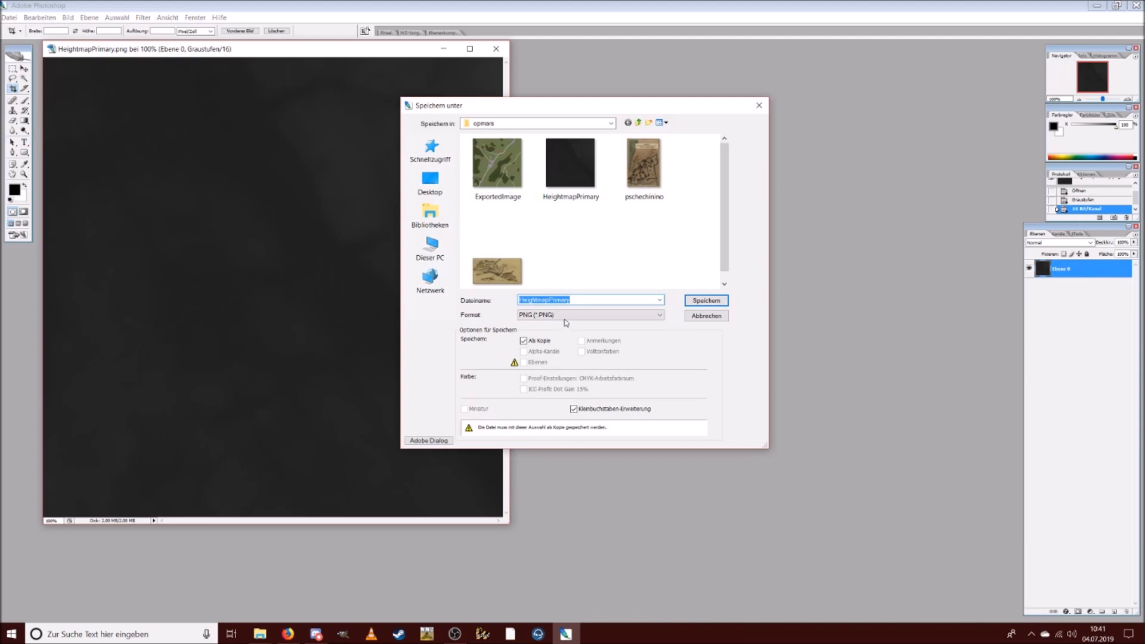
pyautogui.click(580, 301)
pyautogui.click(581, 316)
pyautogui.click(581, 317)
pyautogui.click(584, 299)
pyautogui.click(585, 298)
pyautogui.write('.raw')
pyautogui.click(604, 314)
pyautogui.click(619, 341)
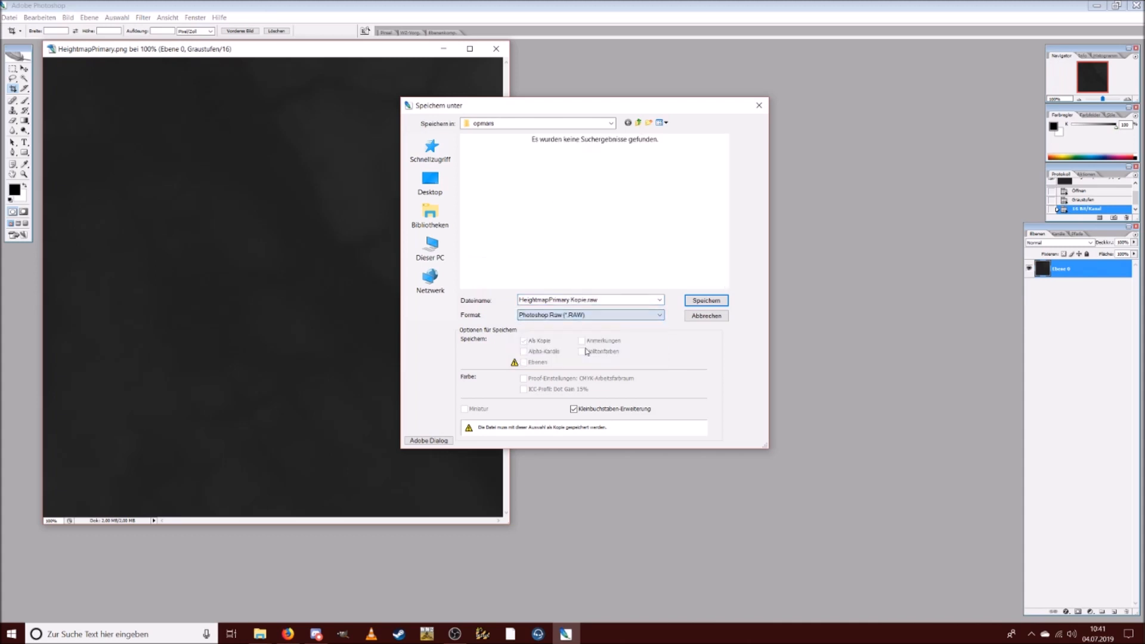
pyautogui.doubleClick(587, 297)
pyautogui.moveTo(587, 300); pyautogui.dragTo(570, 300)
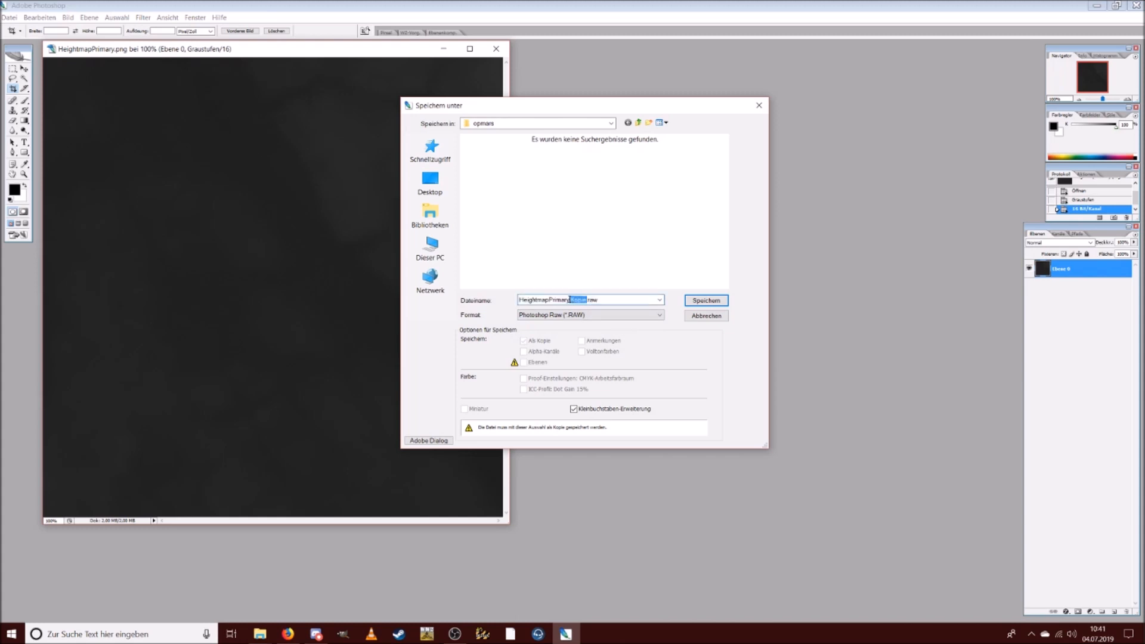
pyautogui.press('BackSpace')
# Save the RAW file with header 0 and IBM PC byte order, accepting the loss of unsupported image data.
pyautogui.click(706, 300)
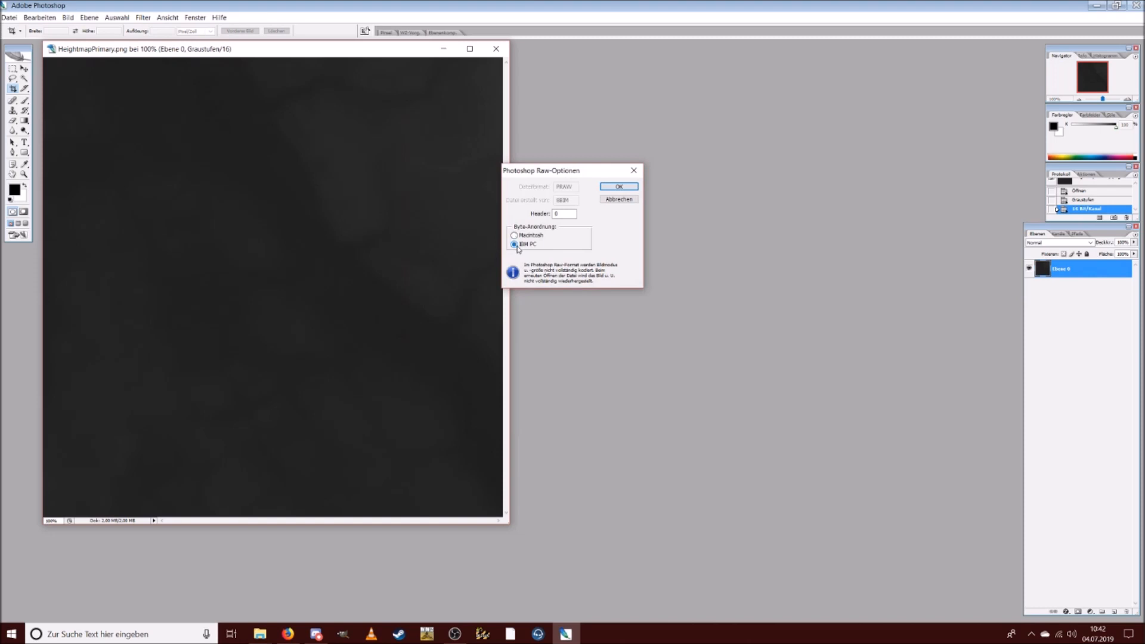
pyautogui.click(618, 187)
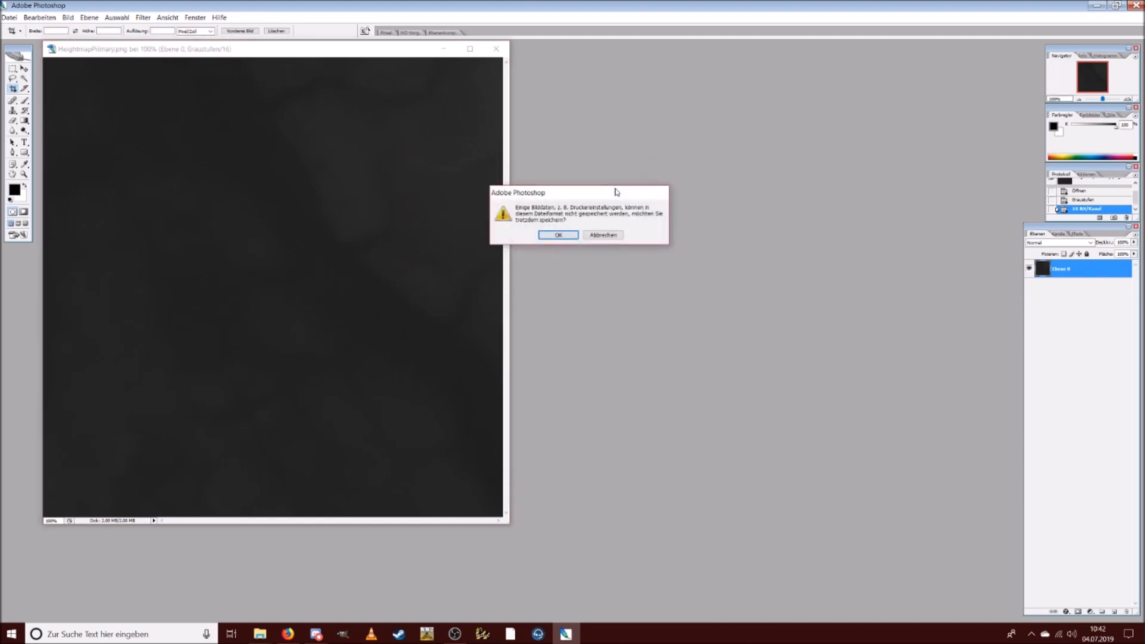
pyautogui.click(559, 234)
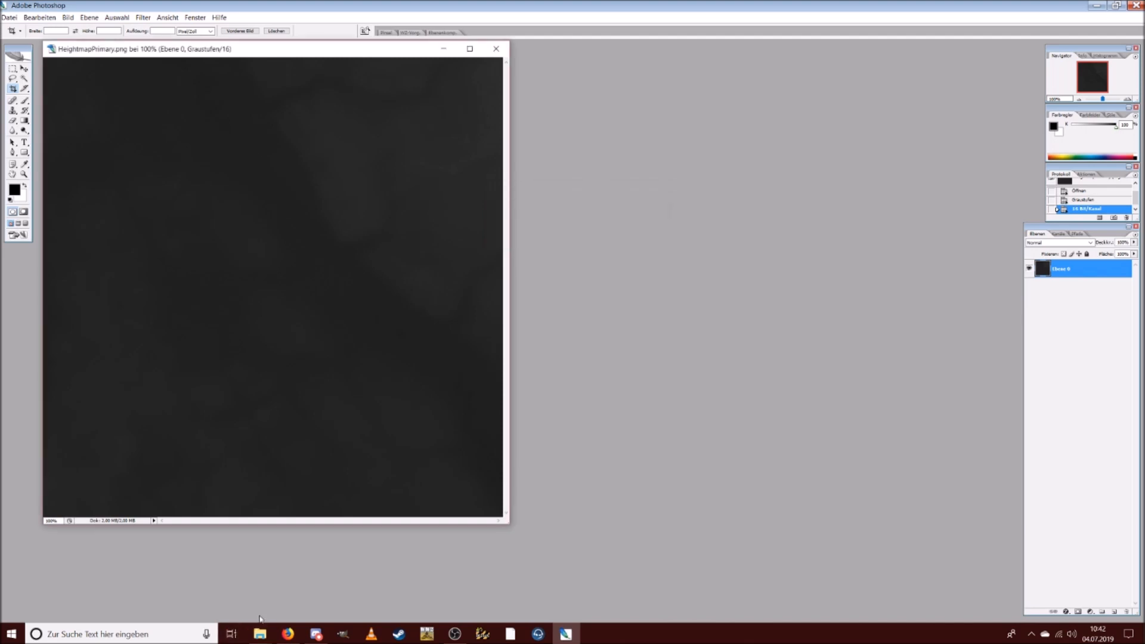
# Switch to File Explorer and select the new RAW version of HeightmapPrimary in the opmars folder.
pyautogui.click(260, 634)
pyautogui.click(276, 602)
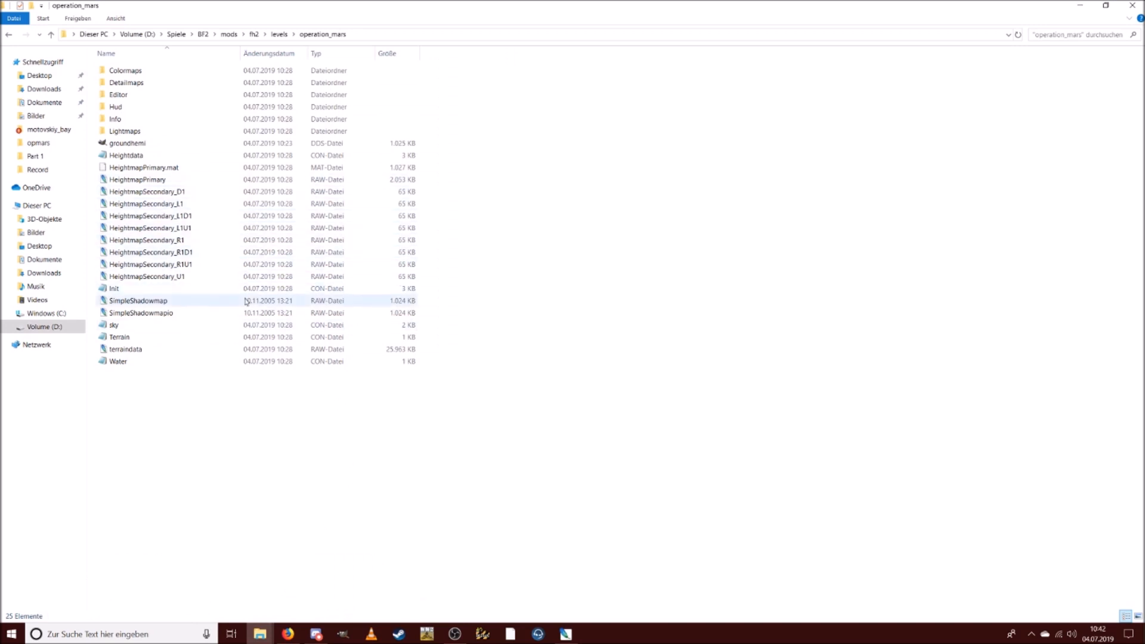
pyautogui.moveTo(254, 638)
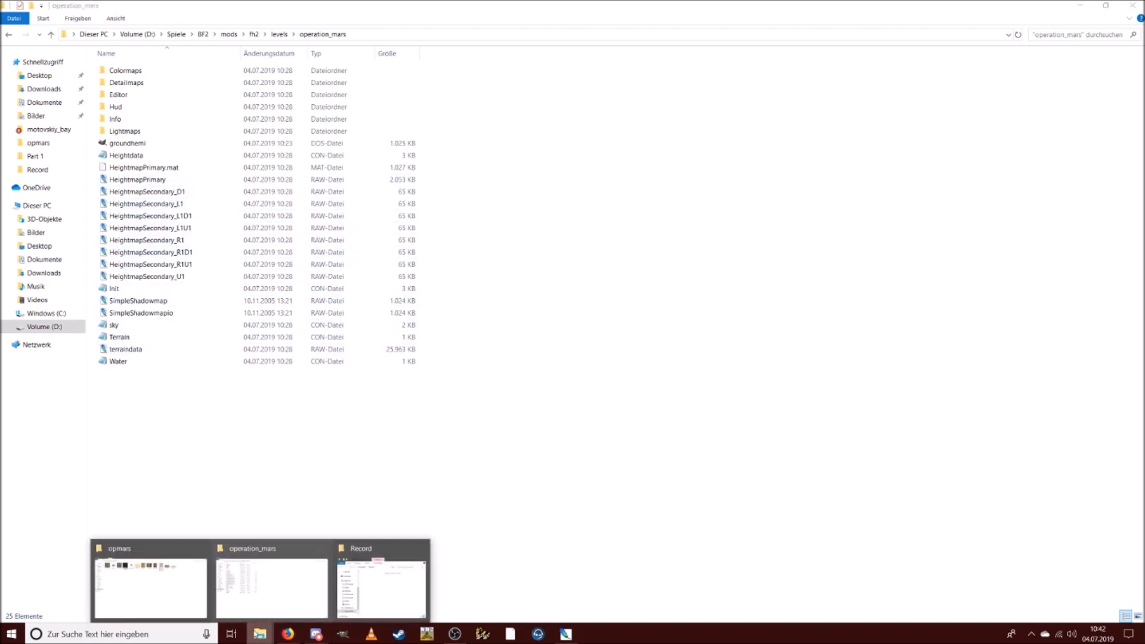
pyautogui.click(169, 592)
pyautogui.click(373, 112)
# Examine the files in the ogledow level folder, reached from operation_mars, and return to the levels folder.
pyautogui.click(259, 634)
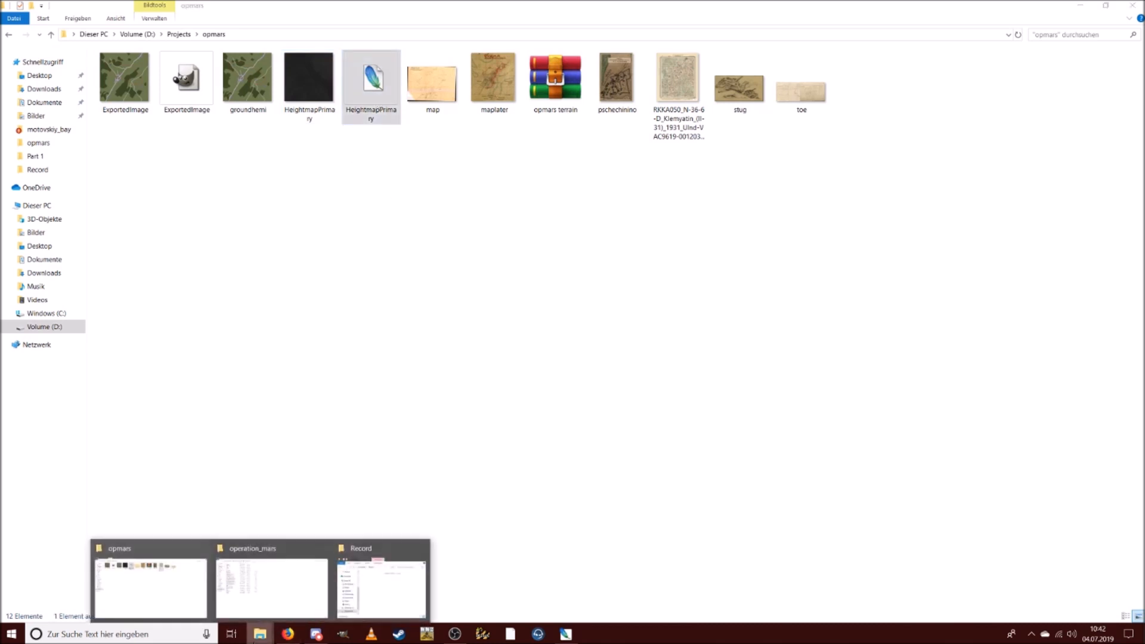
pyautogui.click(266, 585)
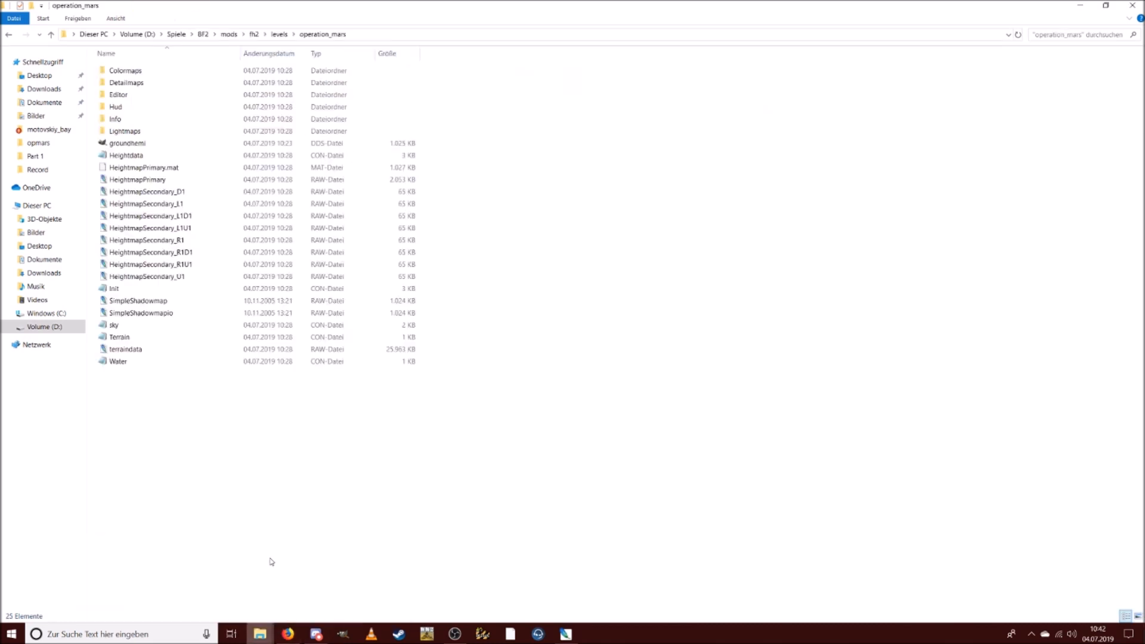
pyautogui.click(279, 34)
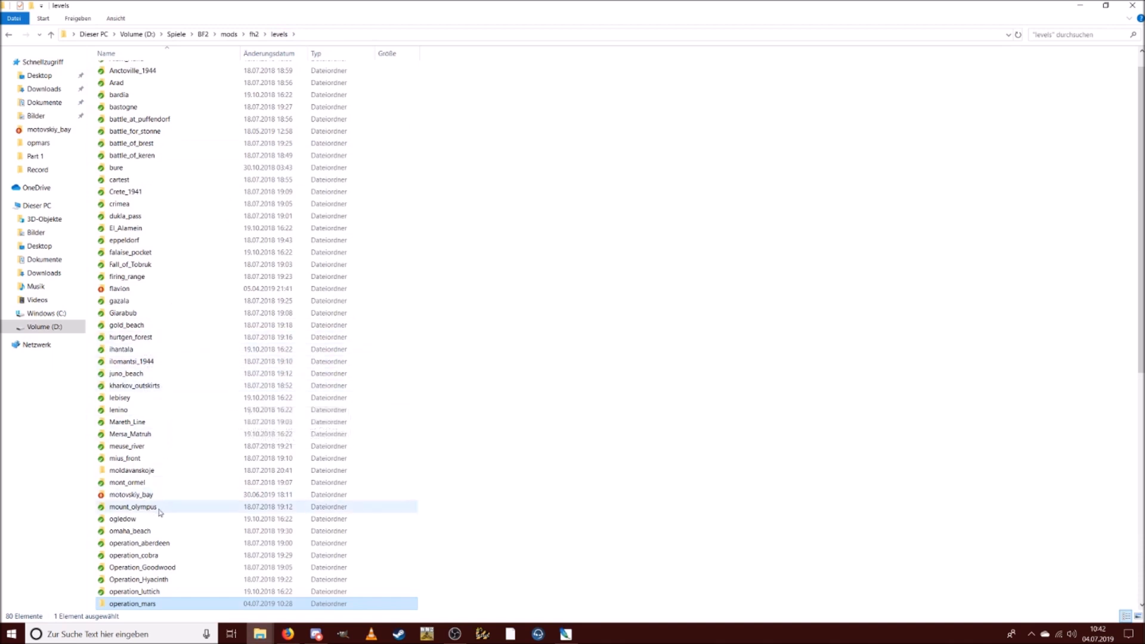
pyautogui.doubleClick(180, 519)
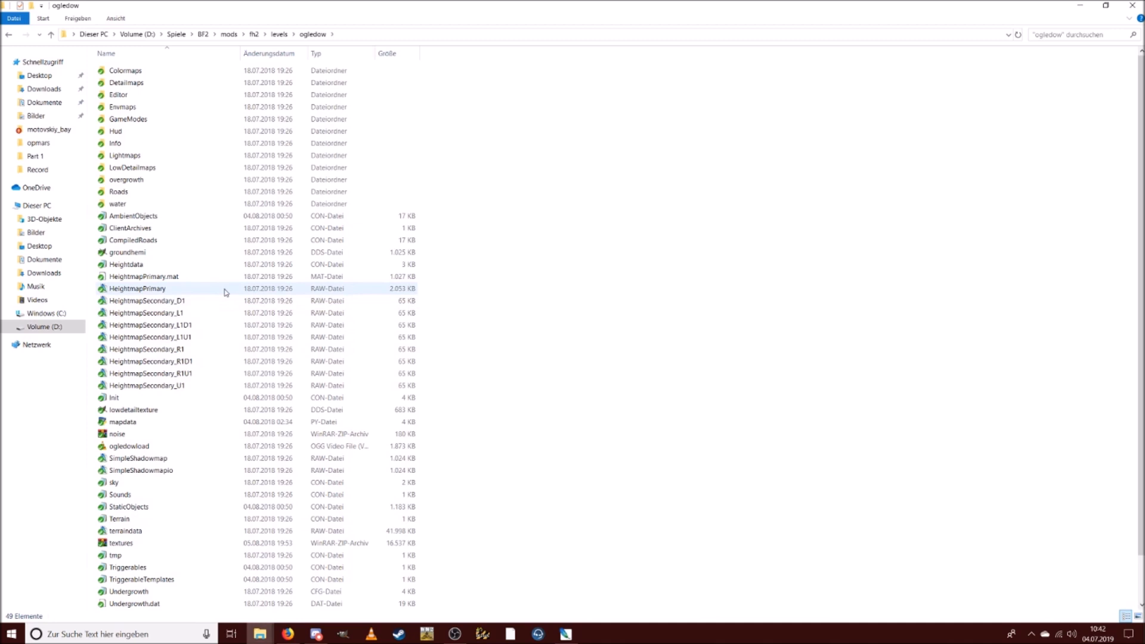
pyautogui.click(279, 34)
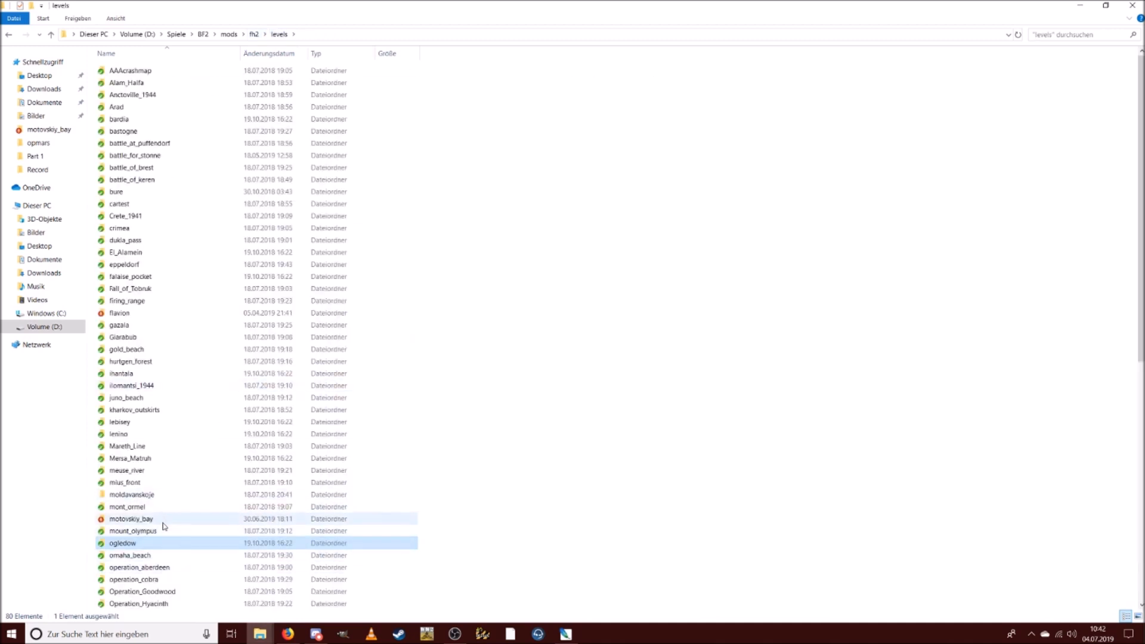
# Open the operation_mars level folder, and switch to Photoshop to close it.
pyautogui.scroll(-3, 154, 524)
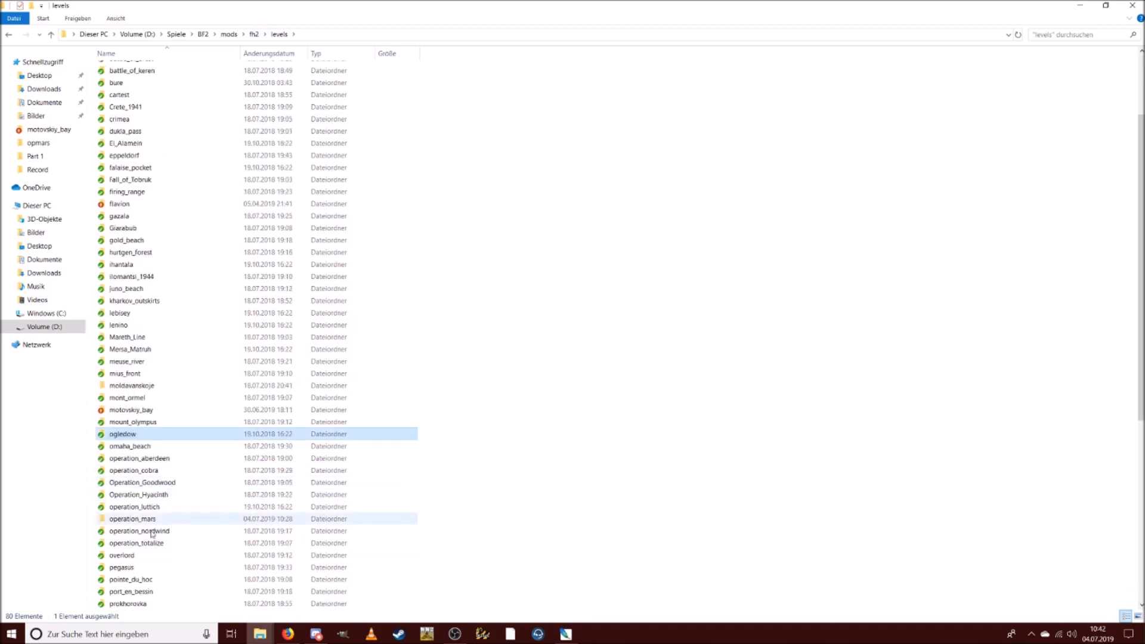
pyautogui.doubleClick(143, 518)
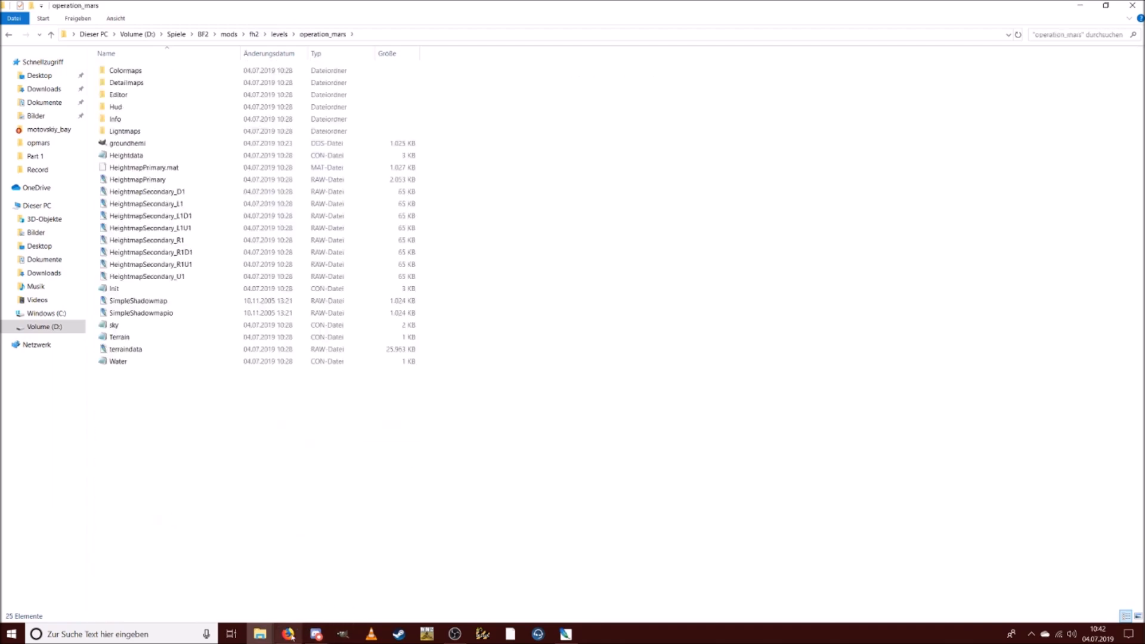
pyautogui.click(566, 633)
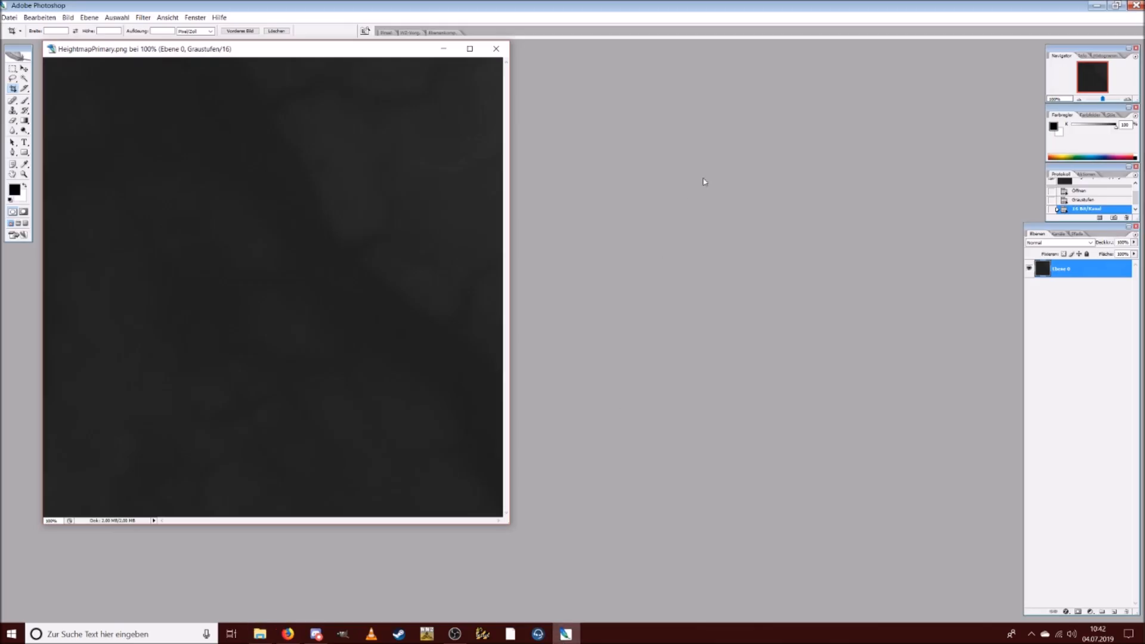
pyautogui.click(1136, 6)
pyautogui.click(589, 238)
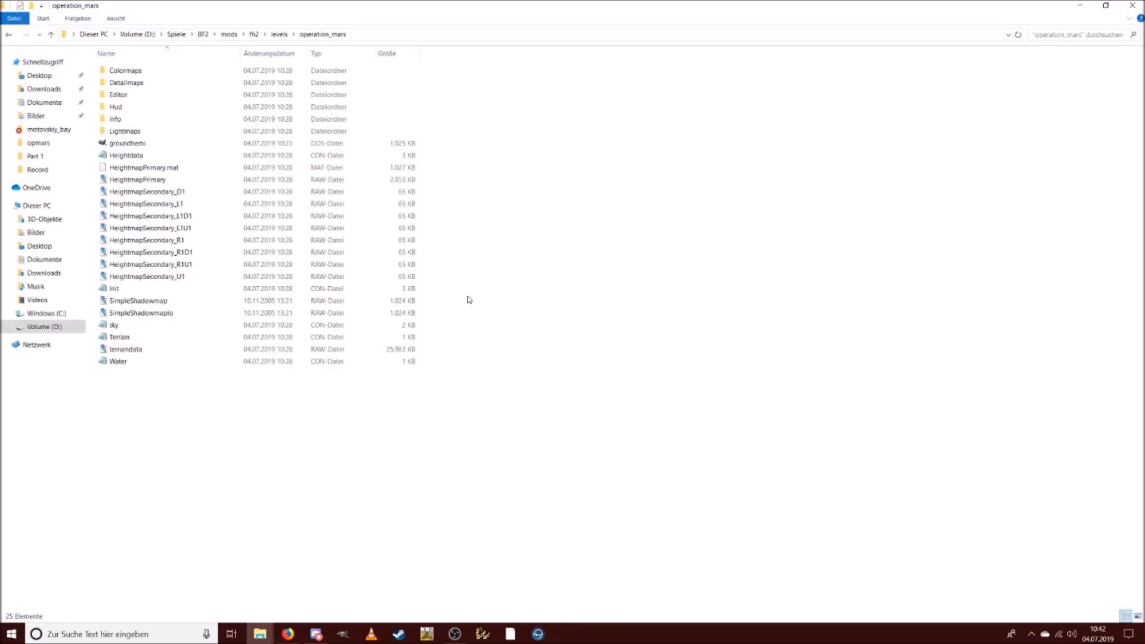
# Copy HeightmapPrimary.raw from the opmars folder into the operation_mars level folder, replacing the existing file.
pyautogui.click(261, 635)
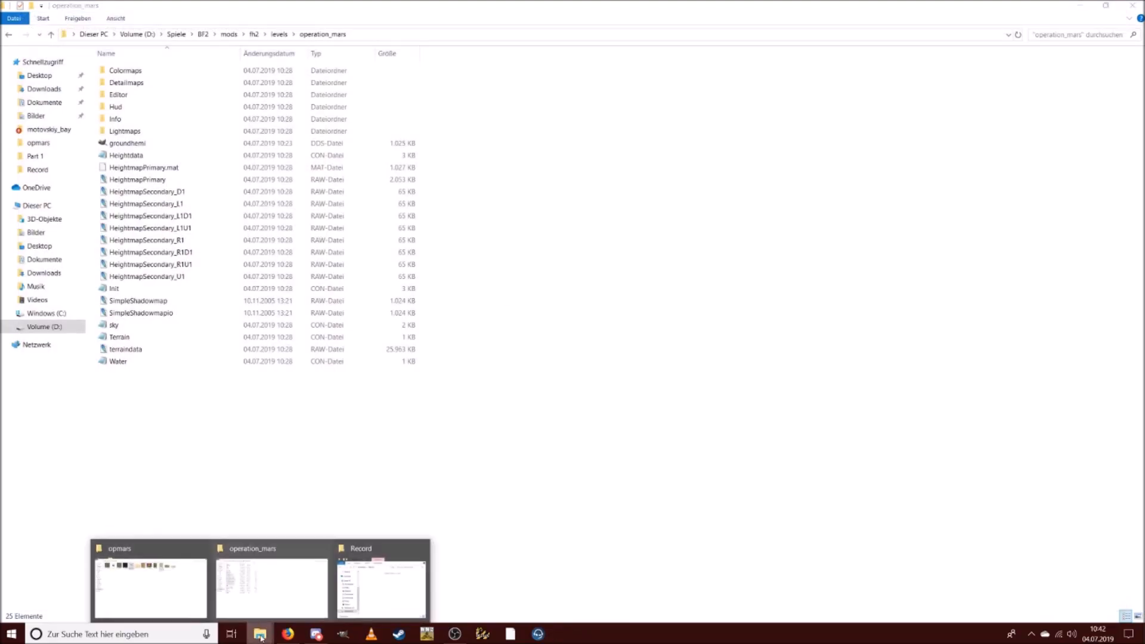
pyautogui.click(169, 598)
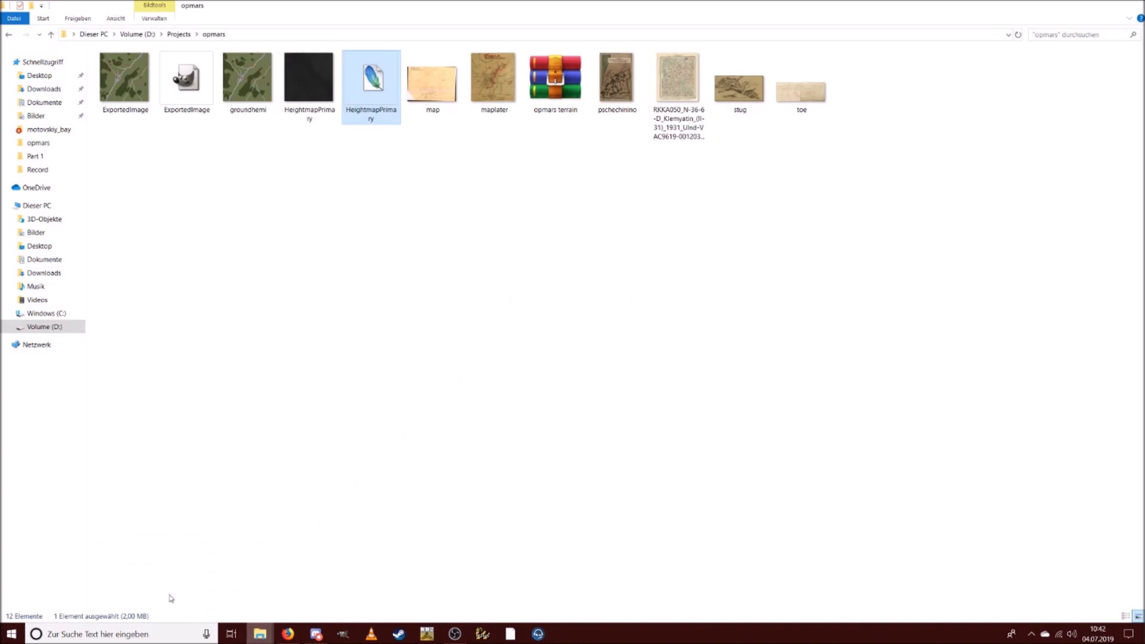
pyautogui.click(423, 171)
pyautogui.click(372, 109)
pyautogui.hotkey('alt', 'Tab')
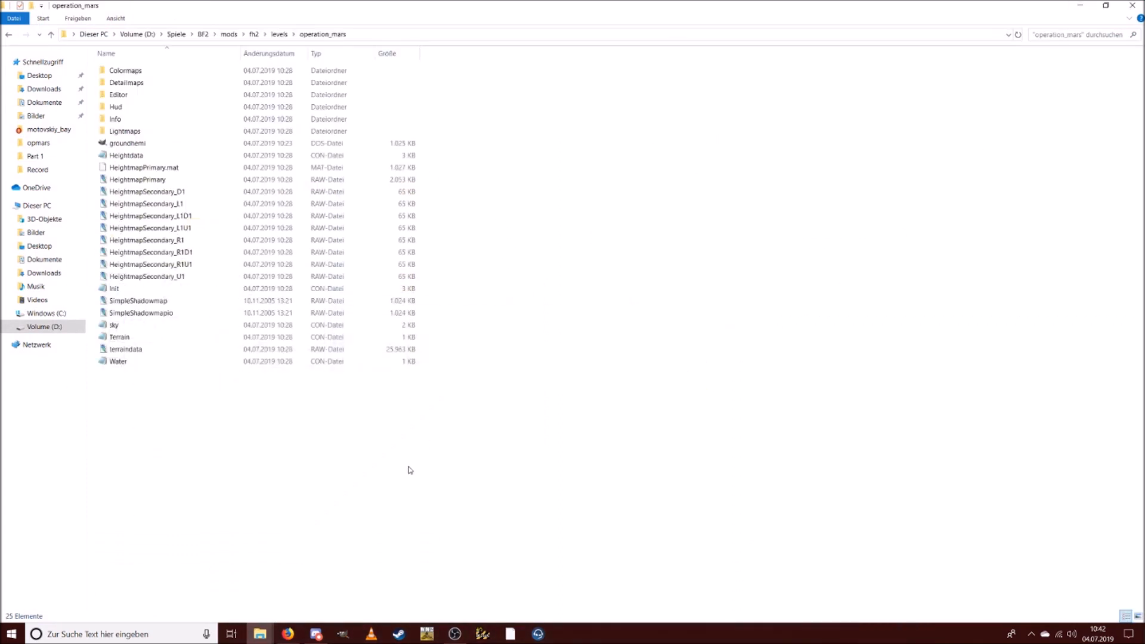
pyautogui.rightClick(409, 470)
pyautogui.click(485, 355)
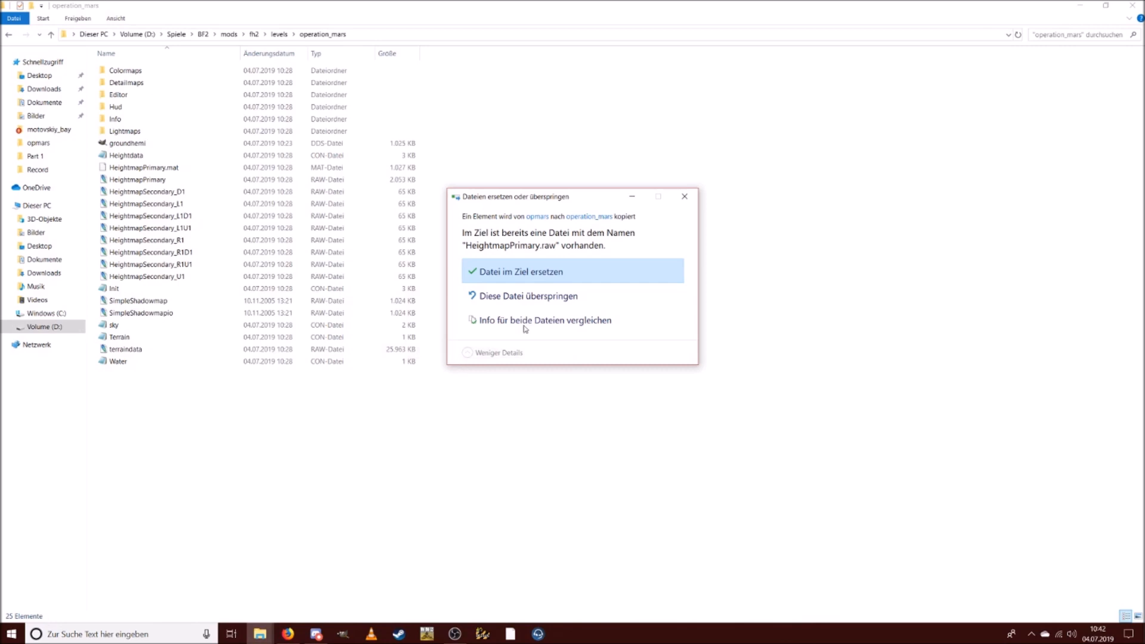
pyautogui.click(567, 271)
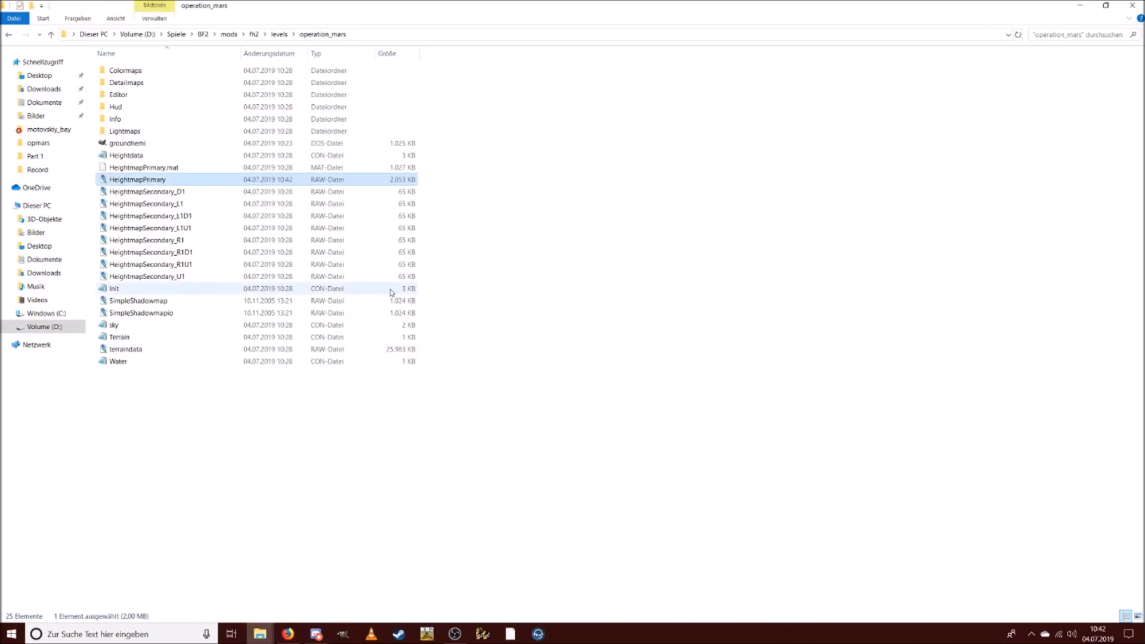
pyautogui.click(761, 305)
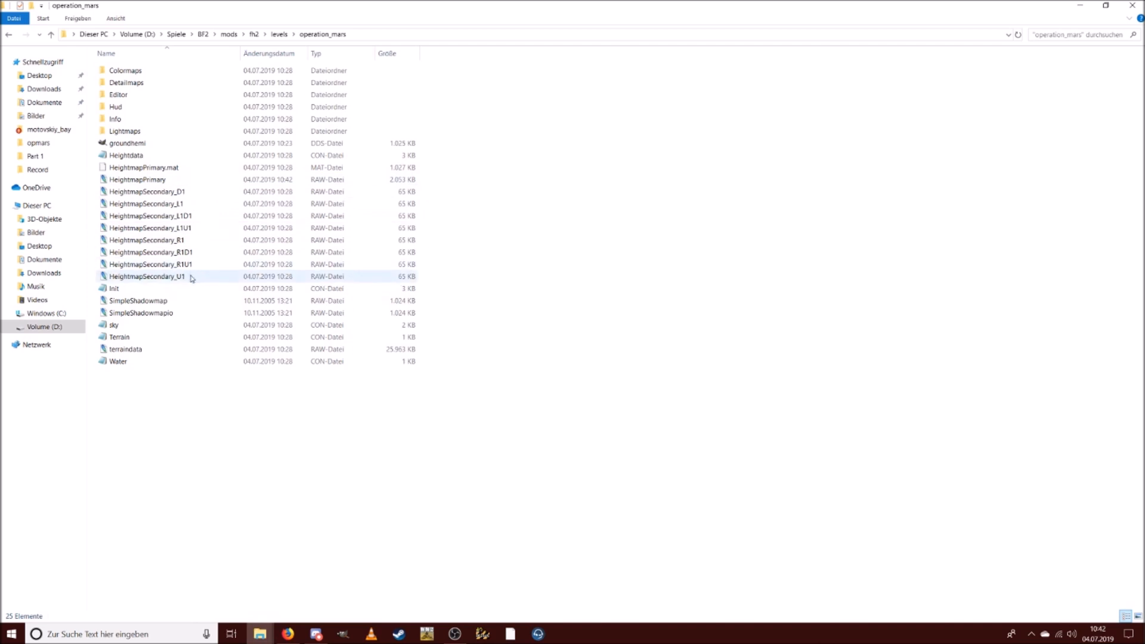
# Delete all HeightmapSecondary RAW files from the operation_mars level folder, declining the search for an app in the Store.
pyautogui.moveTo(457, 280); pyautogui.dragTo(339, 192)
pyautogui.press('Delete')
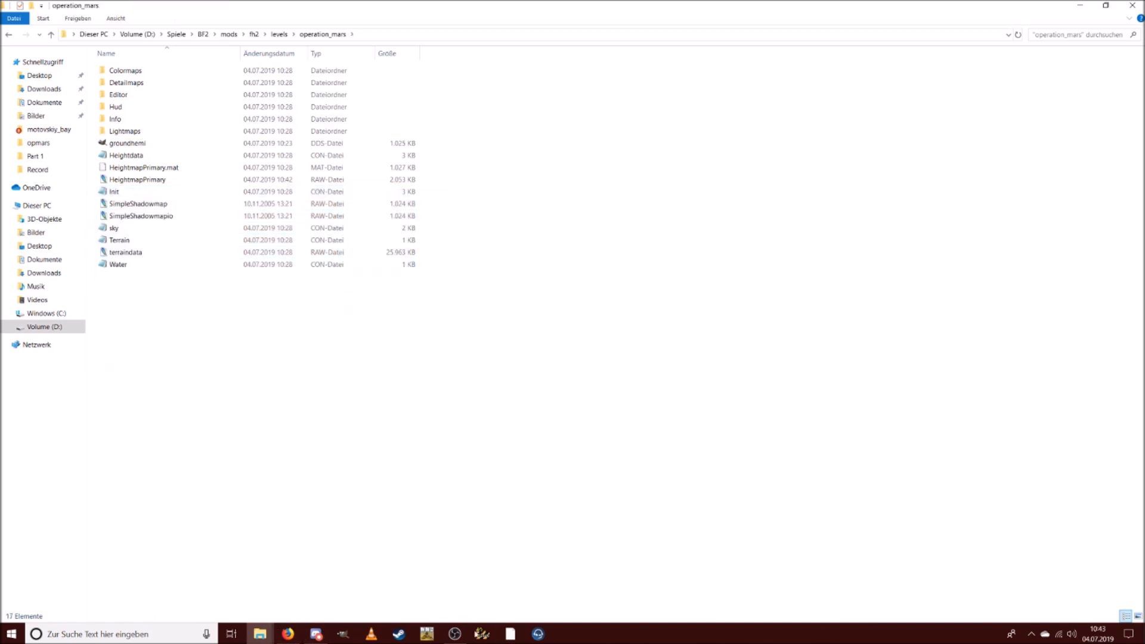
pyautogui.doubleClick(396, 216)
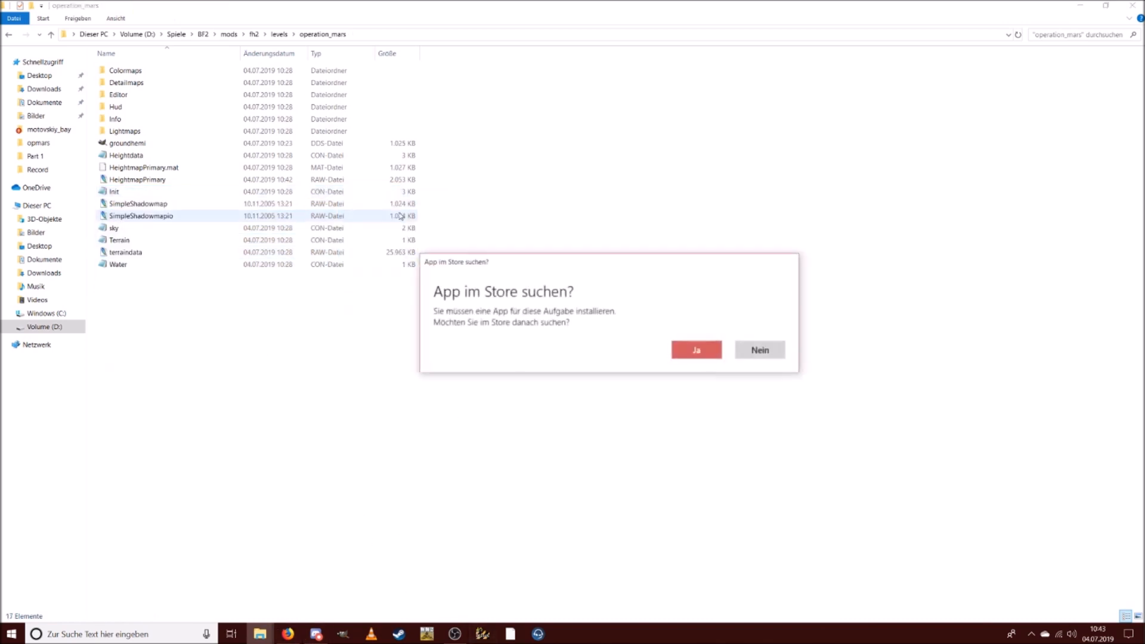
pyautogui.click(752, 351)
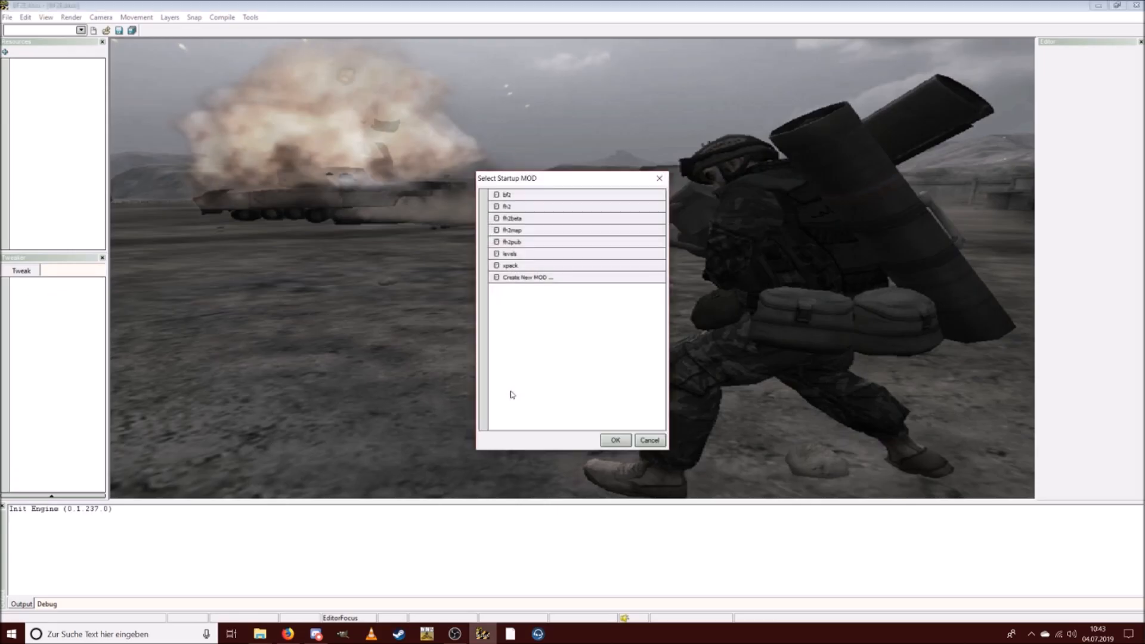
# Start BF2Editor with fh2 as the startup mod.
pyautogui.doubleClick(510, 207)
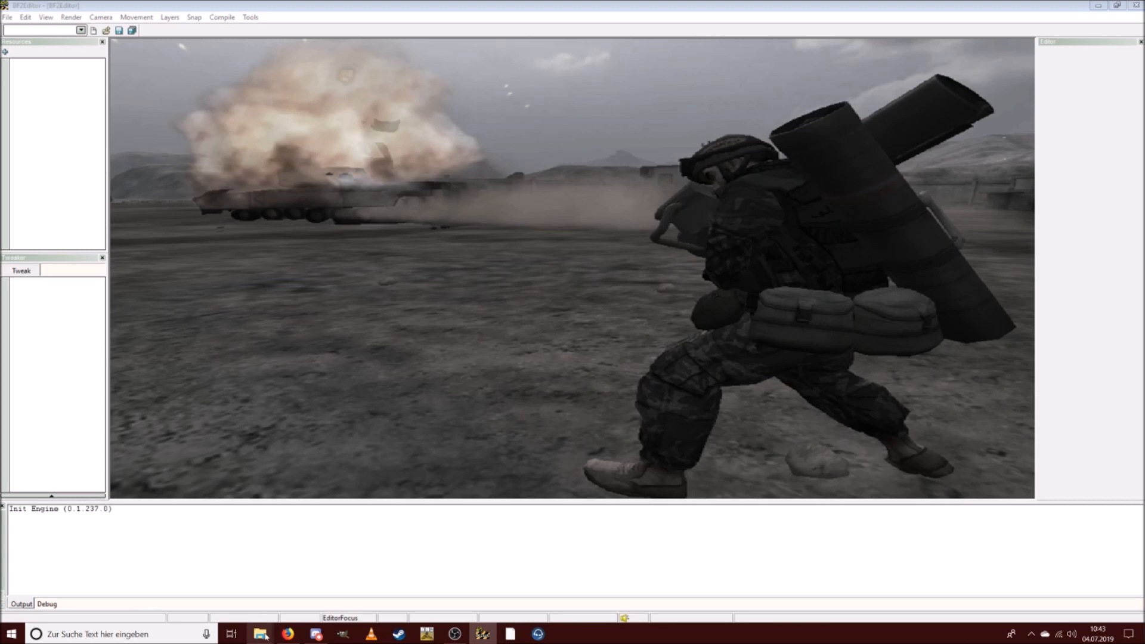
pyautogui.moveTo(266, 636)
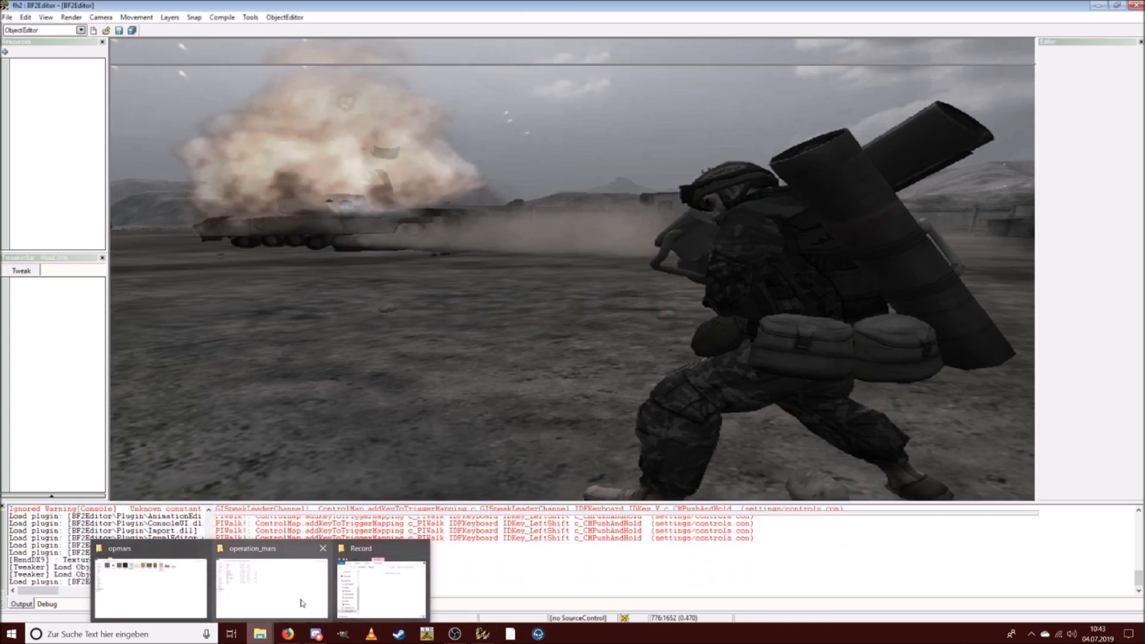
pyautogui.click(298, 604)
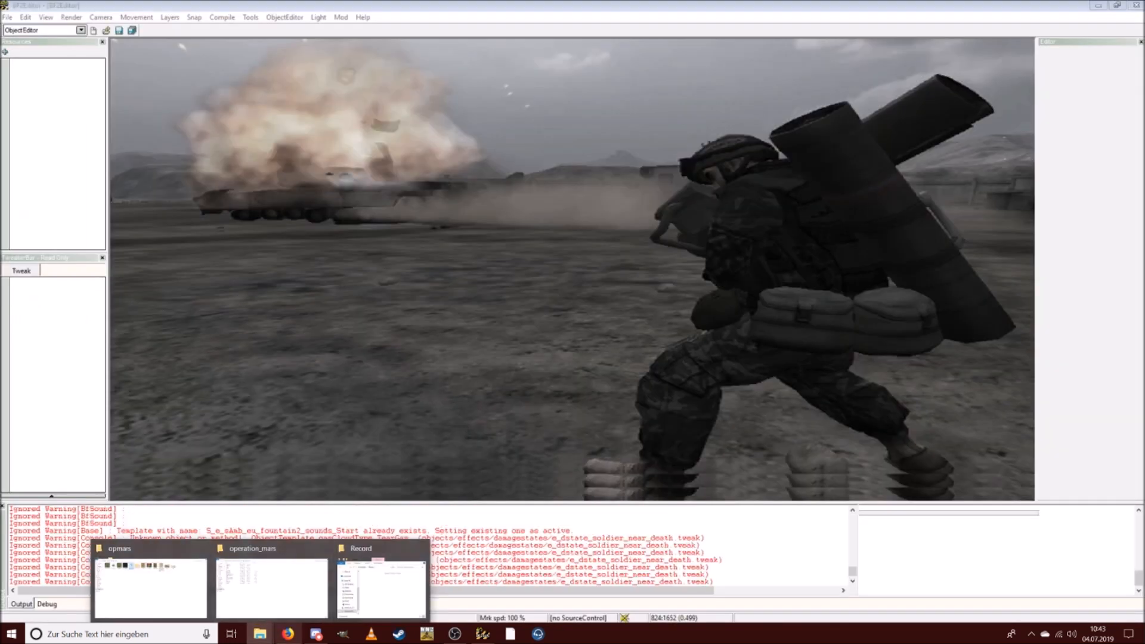
pyautogui.click(179, 596)
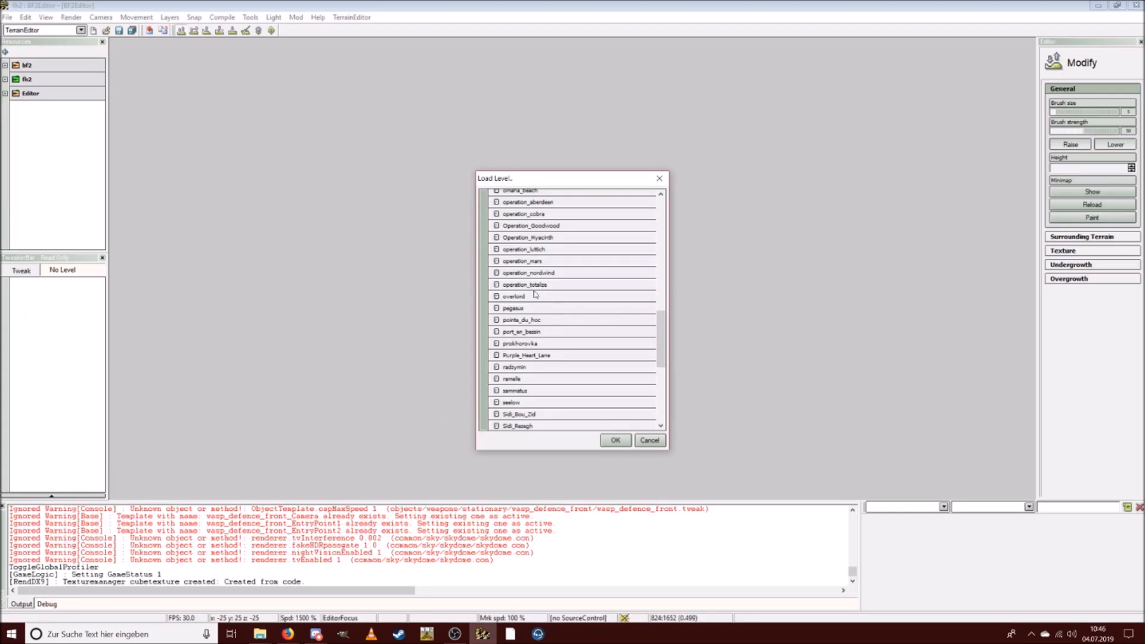
# Try to load the operation_mars level in BF2Editor and agree to open the dump folder.
pyautogui.click(527, 263)
pyautogui.click(614, 440)
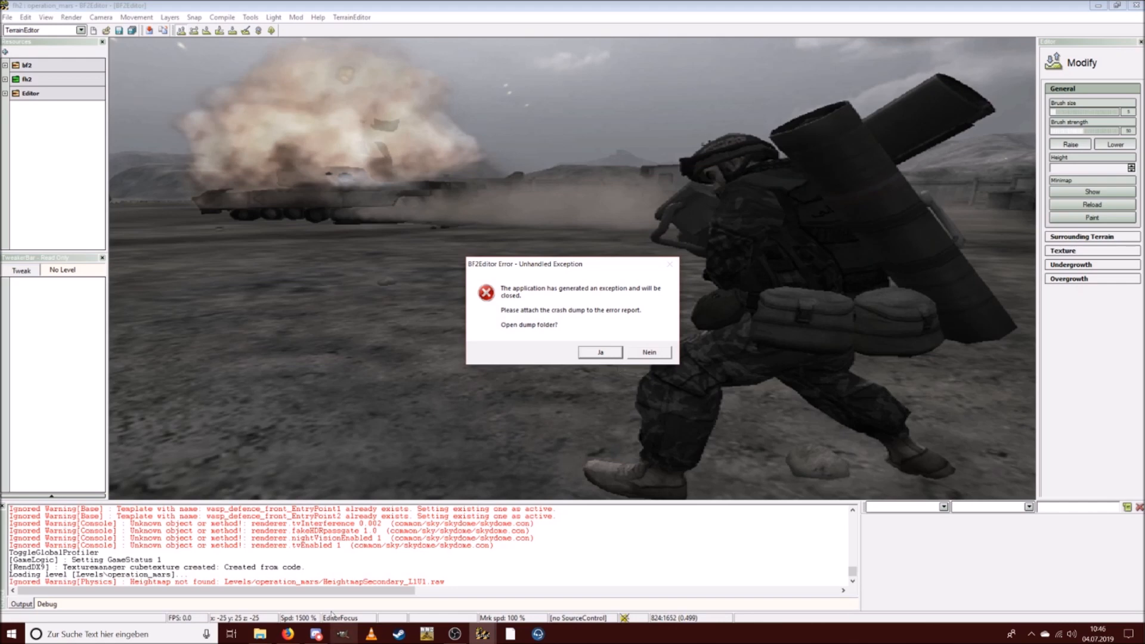
pyautogui.click(600, 352)
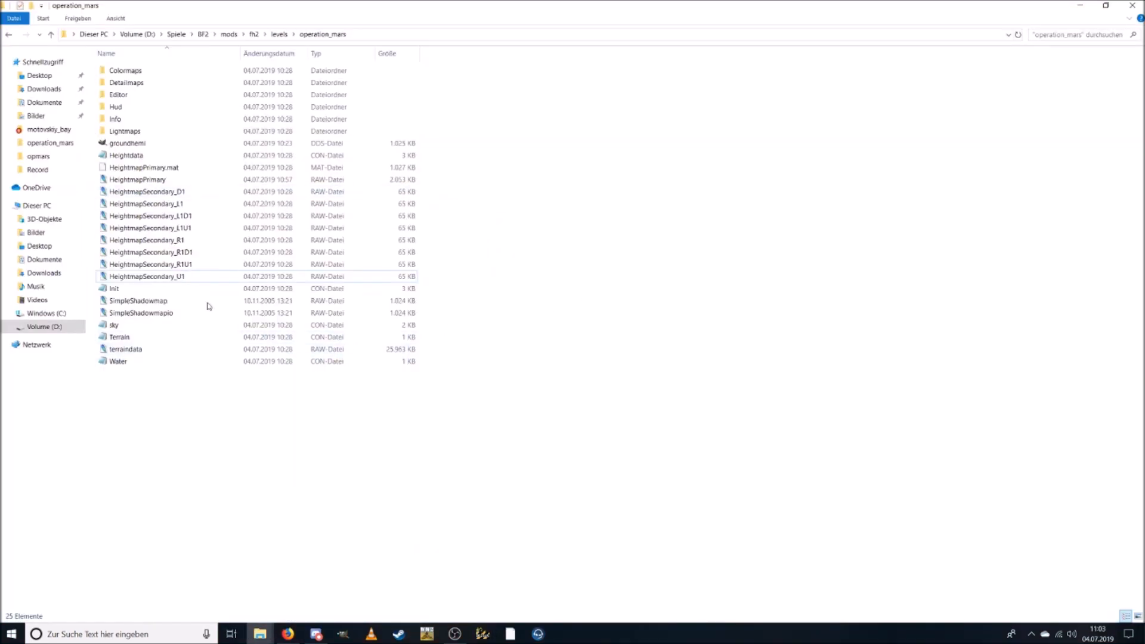
# Switch to the opmars folder in File Explorer and open the HeightmapPrimary PNG image in GIMP.
pyautogui.click(260, 635)
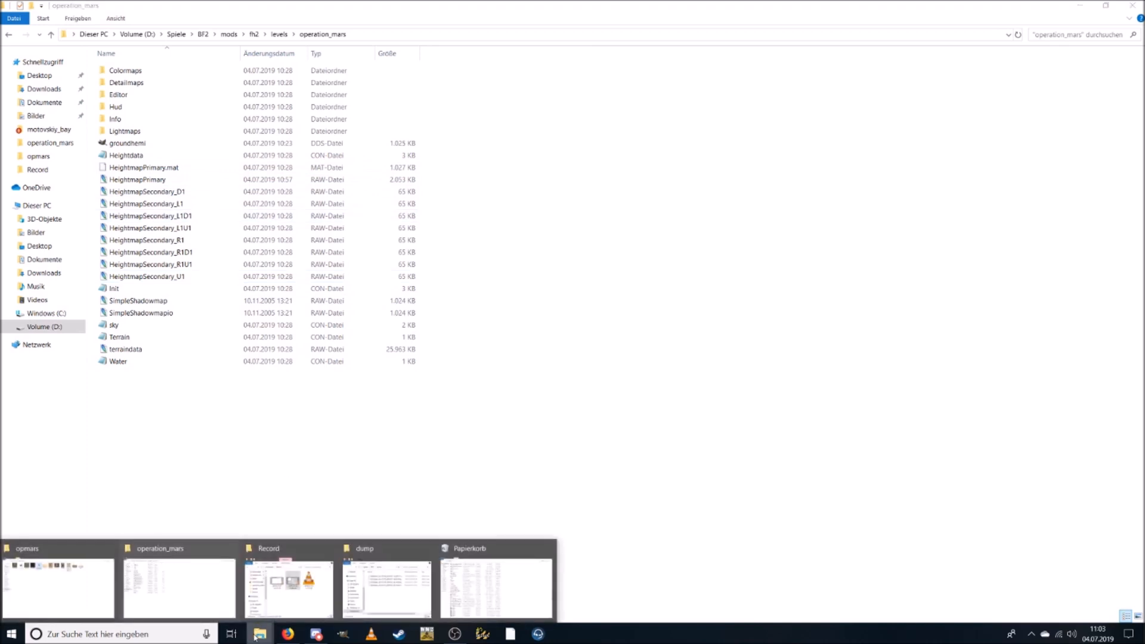
pyautogui.click(76, 598)
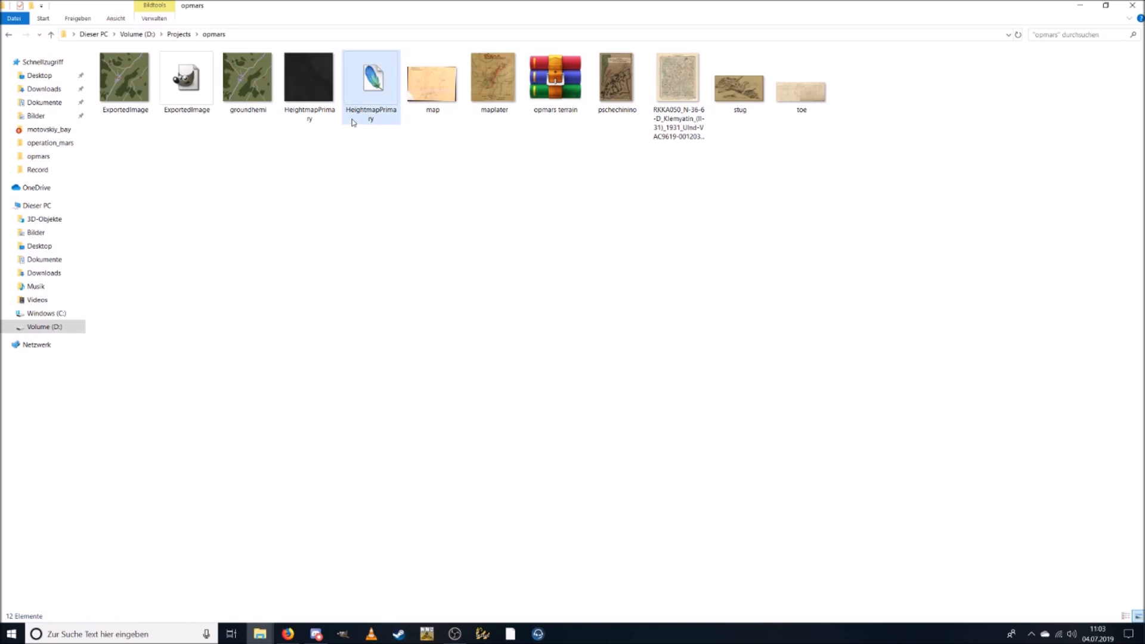
pyautogui.doubleClick(307, 89)
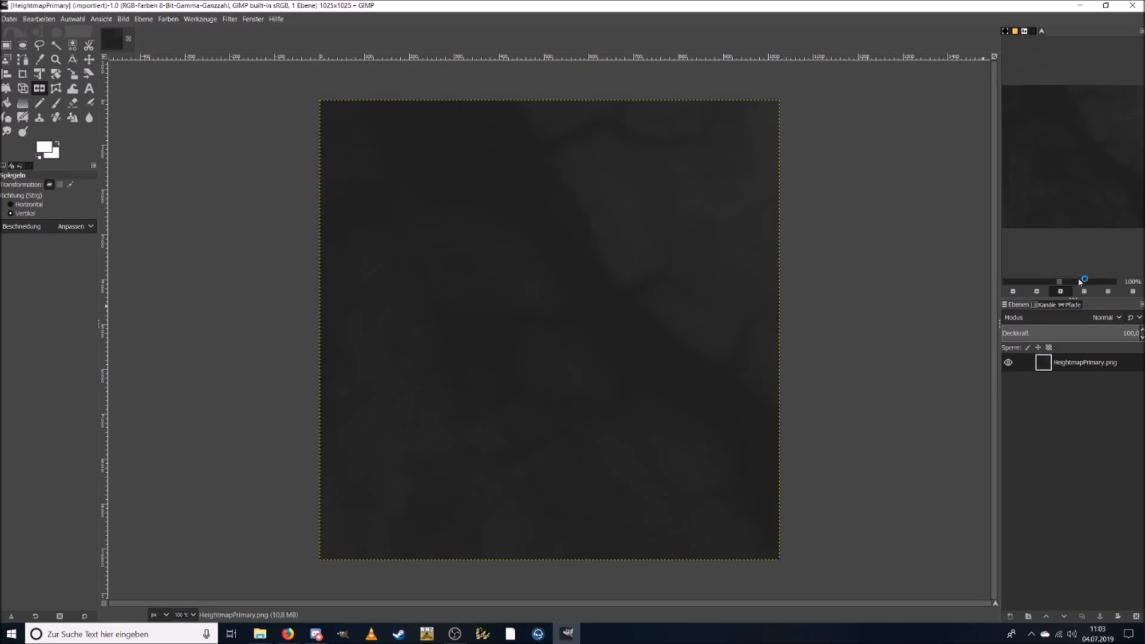
pyautogui.moveTo(1080, 281); pyautogui.dragTo(1062, 284)
# Adjust the heightmap's brightness to 69 and its contrast to 61.
pyautogui.click(168, 19)
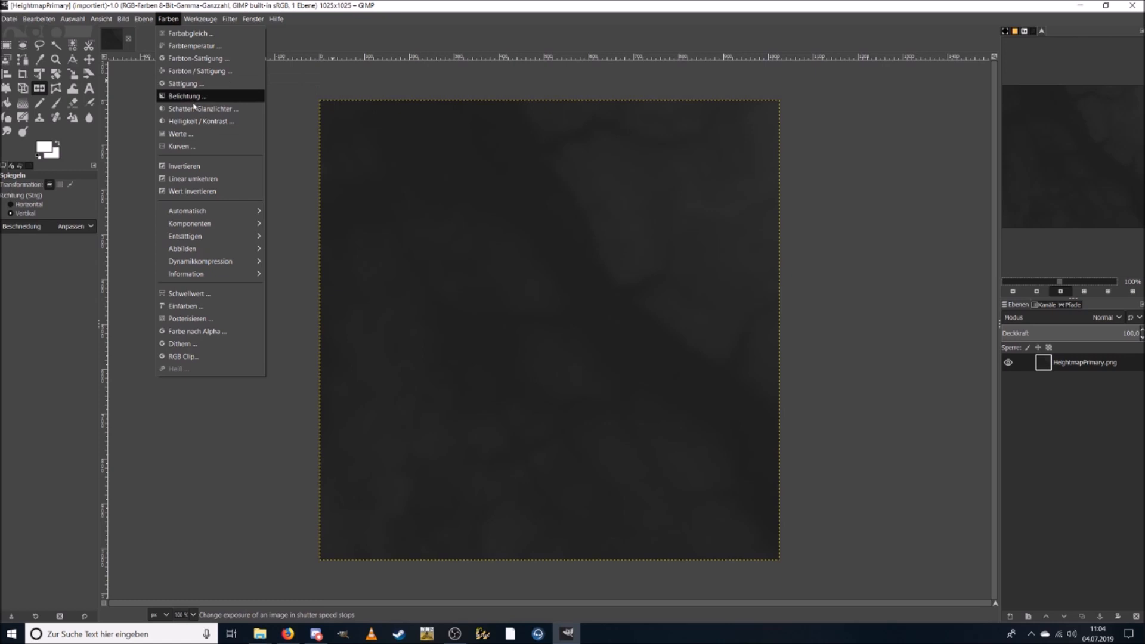
pyautogui.click(200, 123)
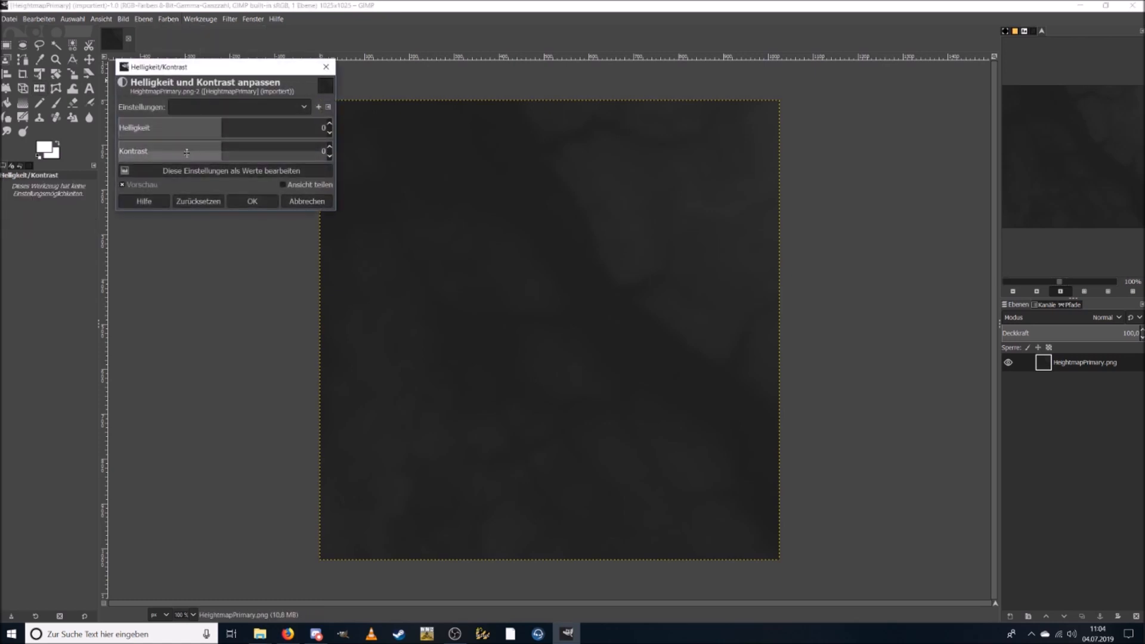
pyautogui.moveTo(220, 131); pyautogui.dragTo(252, 125)
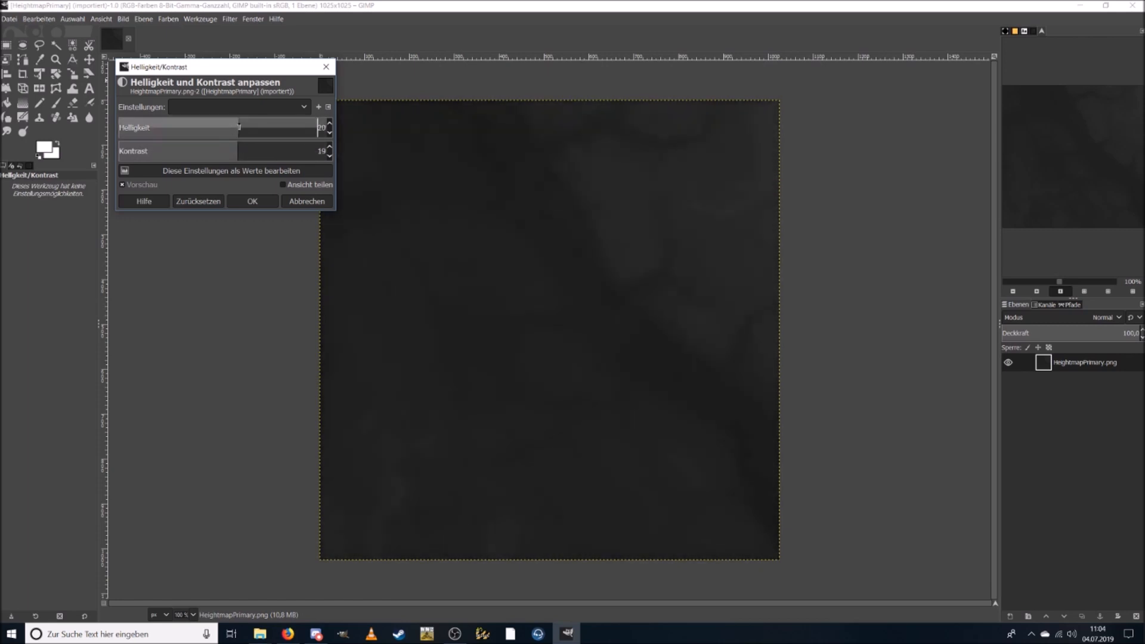
pyautogui.click(277, 126)
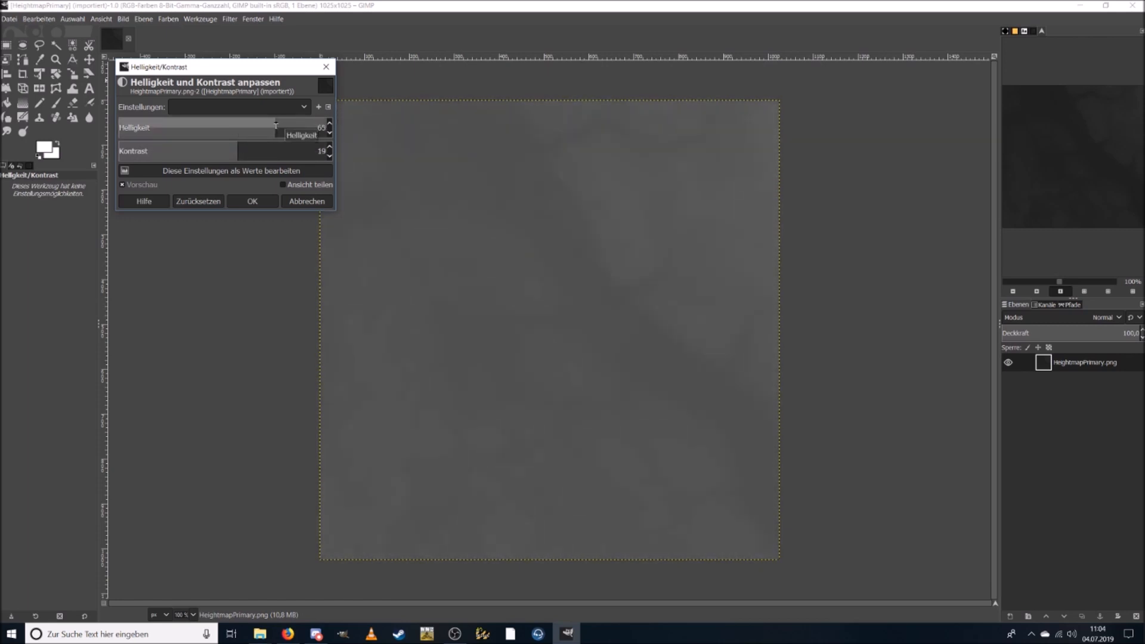
pyautogui.moveTo(275, 127); pyautogui.dragTo(247, 155)
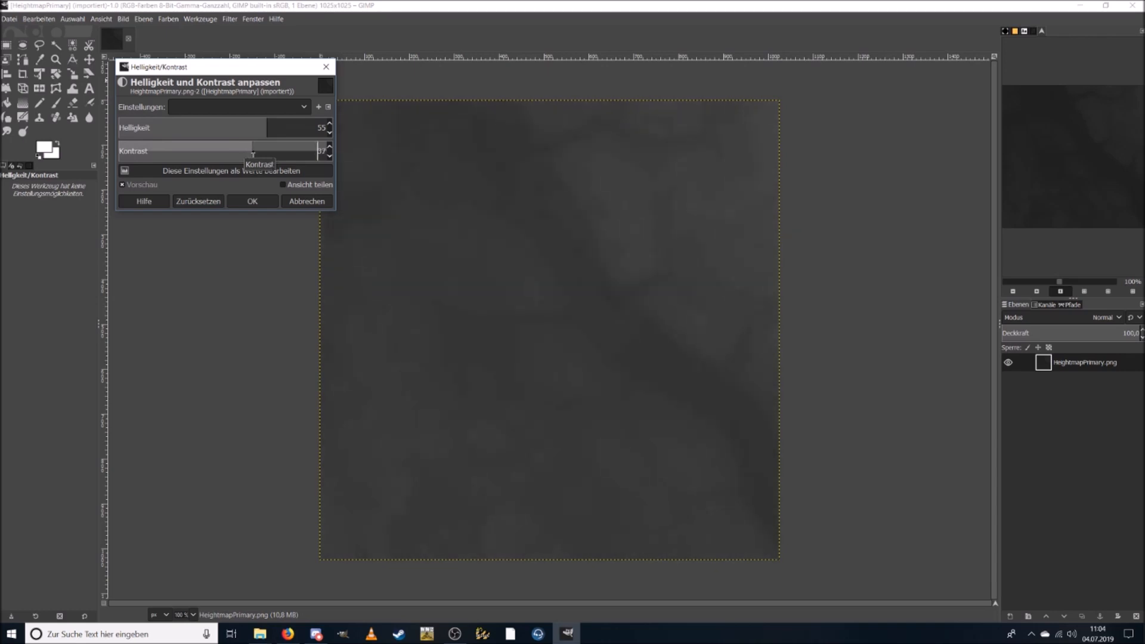
pyautogui.moveTo(267, 128); pyautogui.dragTo(277, 156)
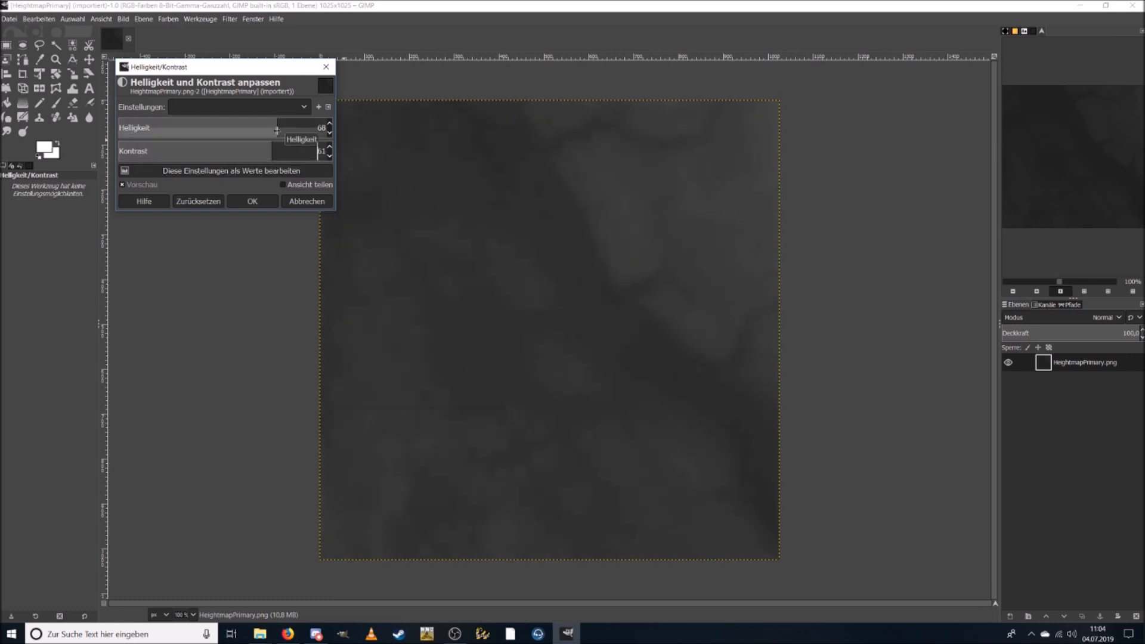
pyautogui.moveTo(277, 127); pyautogui.dragTo(282, 127)
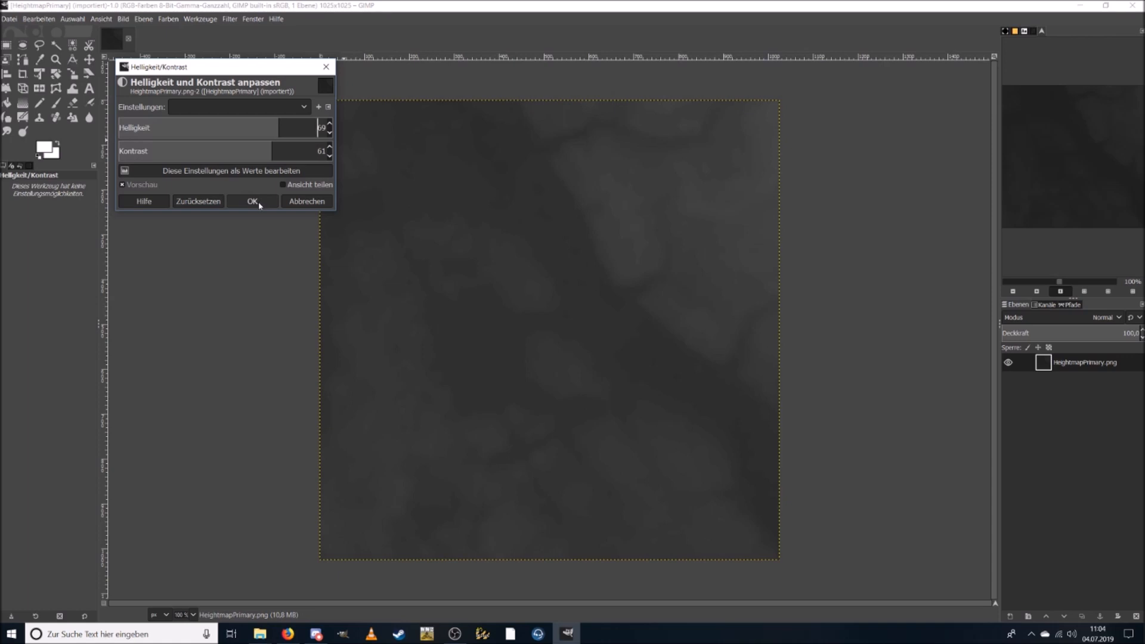
pyautogui.click(252, 201)
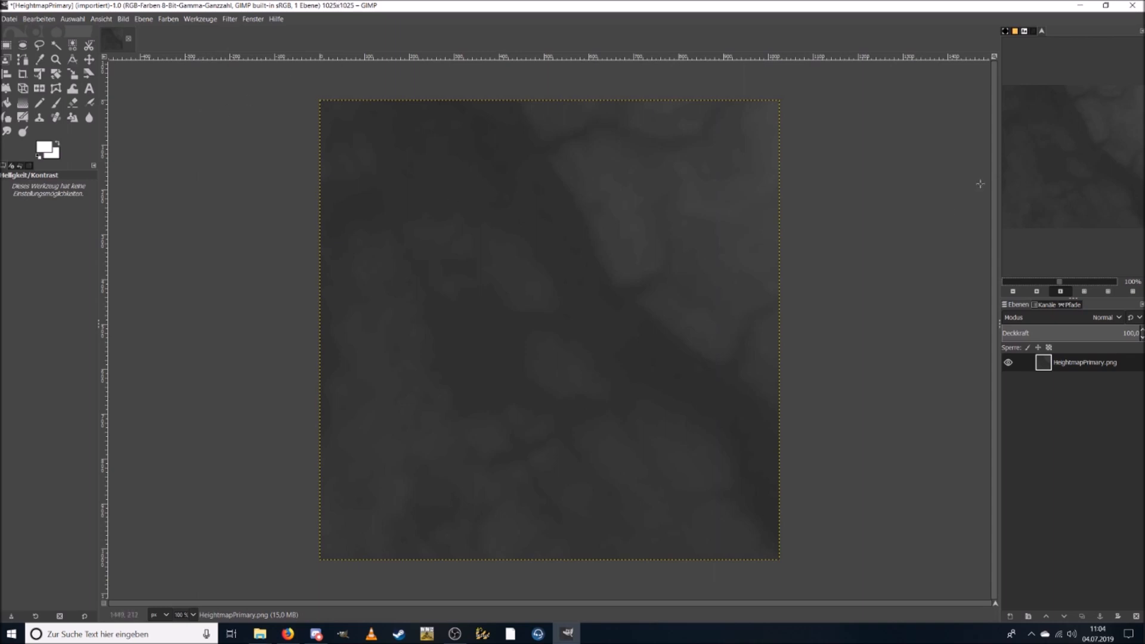
# Overwrite HeightmapPrimary.png with the adjusted image and close GIMP.
pyautogui.moveTo(1082, 143); pyautogui.dragTo(1096, 146)
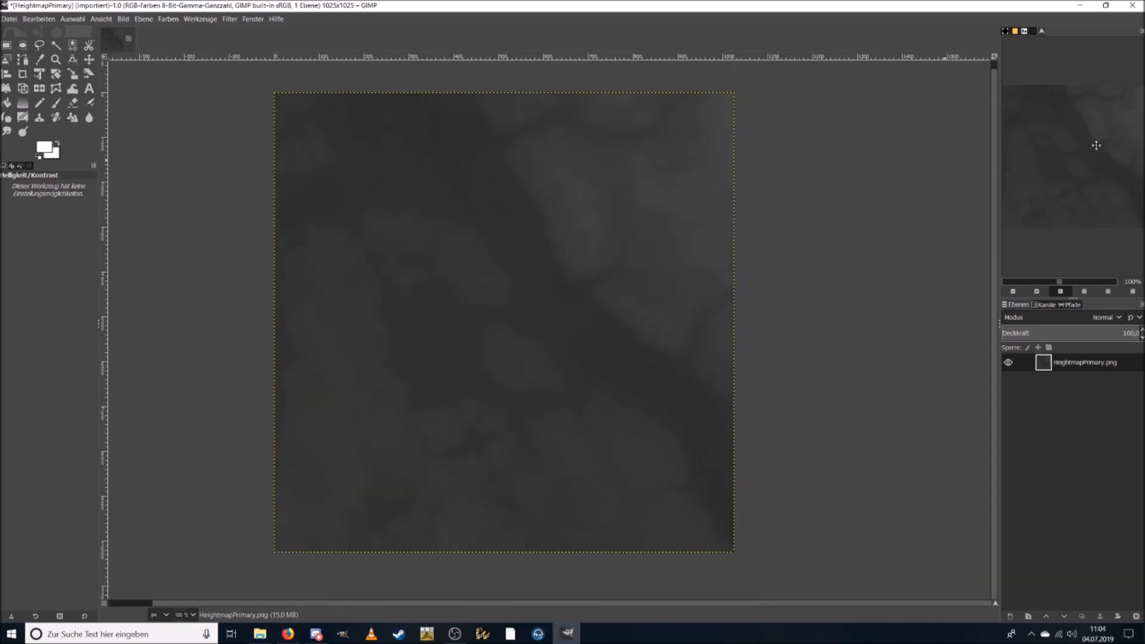
pyautogui.click(3, 20)
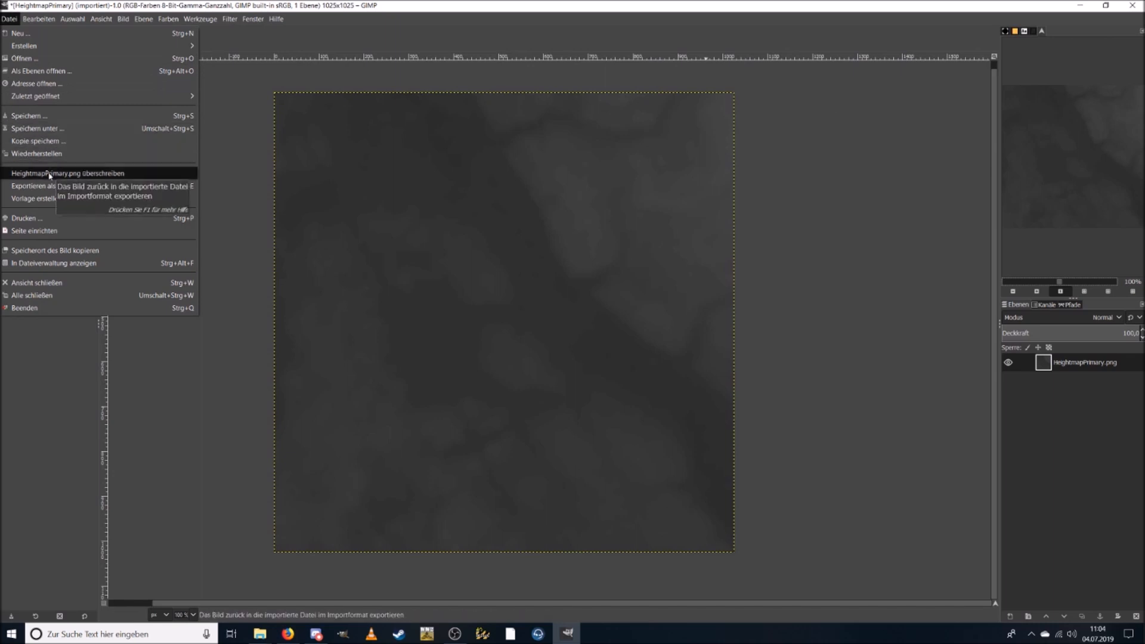
pyautogui.click(49, 173)
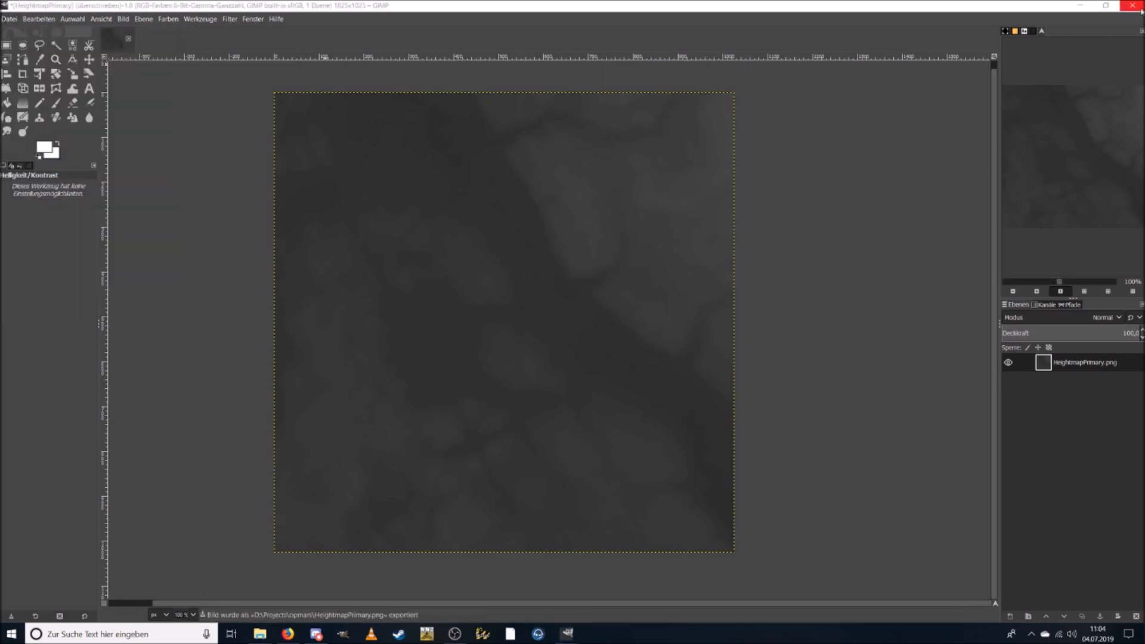
pyautogui.click(1139, 7)
pyautogui.click(191, 218)
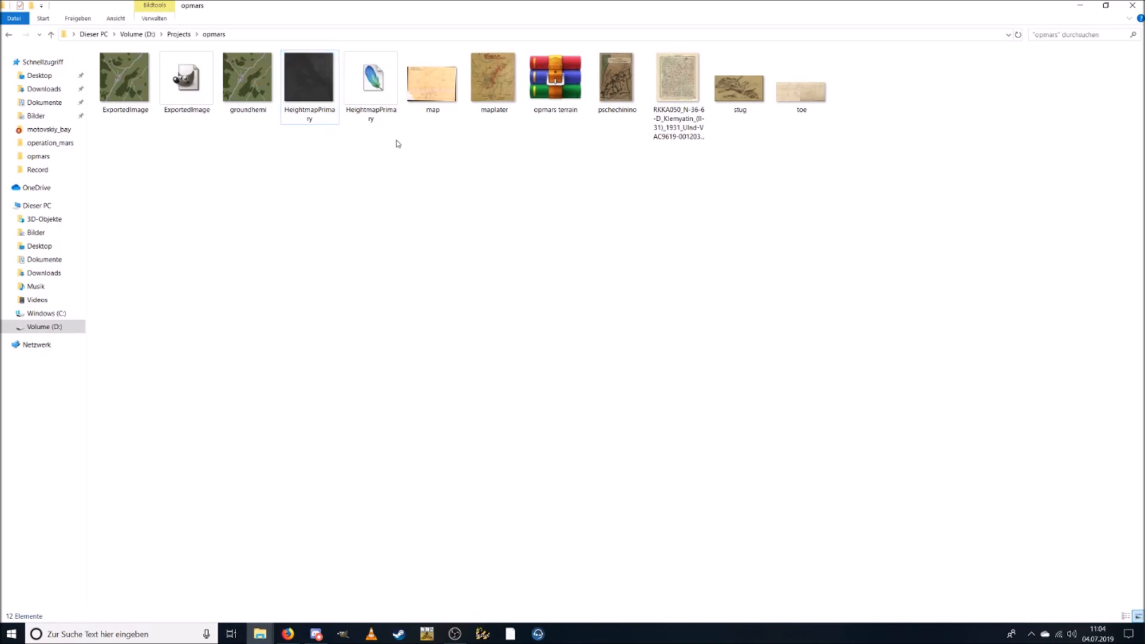
# Open the HeightmapPrimary PNG image from the opmars folder in Adobe Photoshop CS2 and decline the product registration.
pyautogui.click(325, 104)
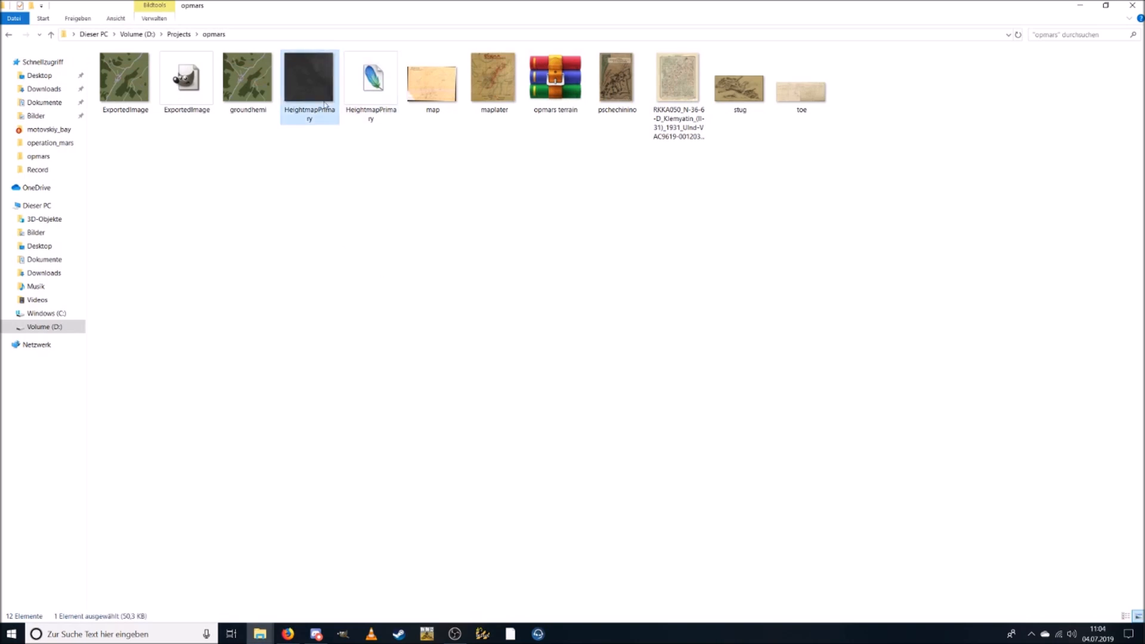
pyautogui.rightClick(325, 104)
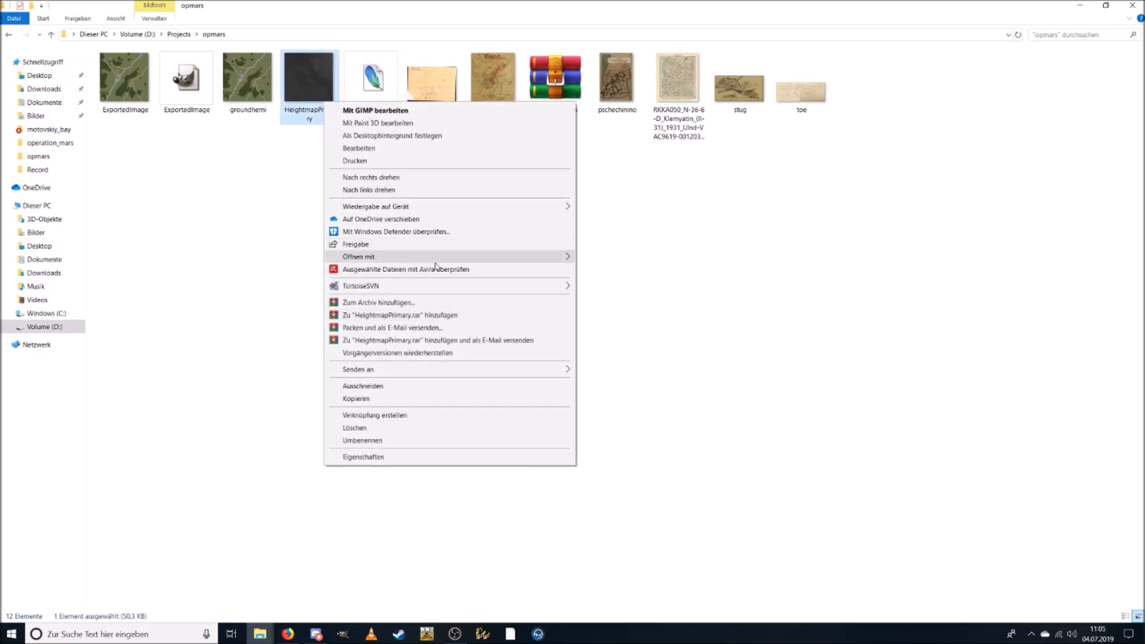
pyautogui.moveTo(438, 258)
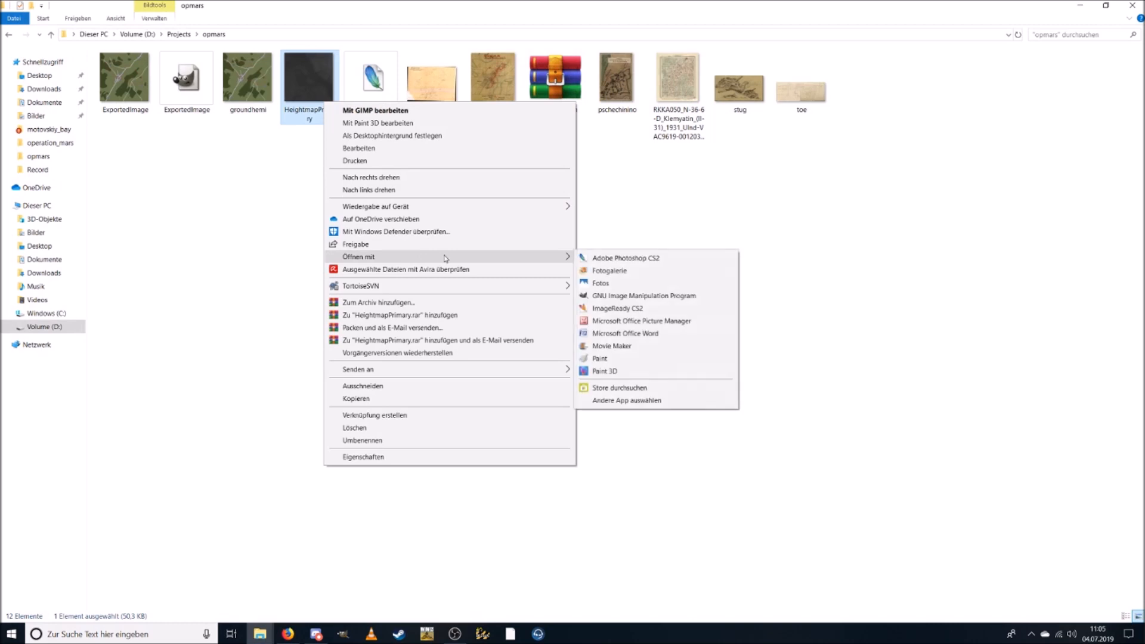
pyautogui.click(675, 261)
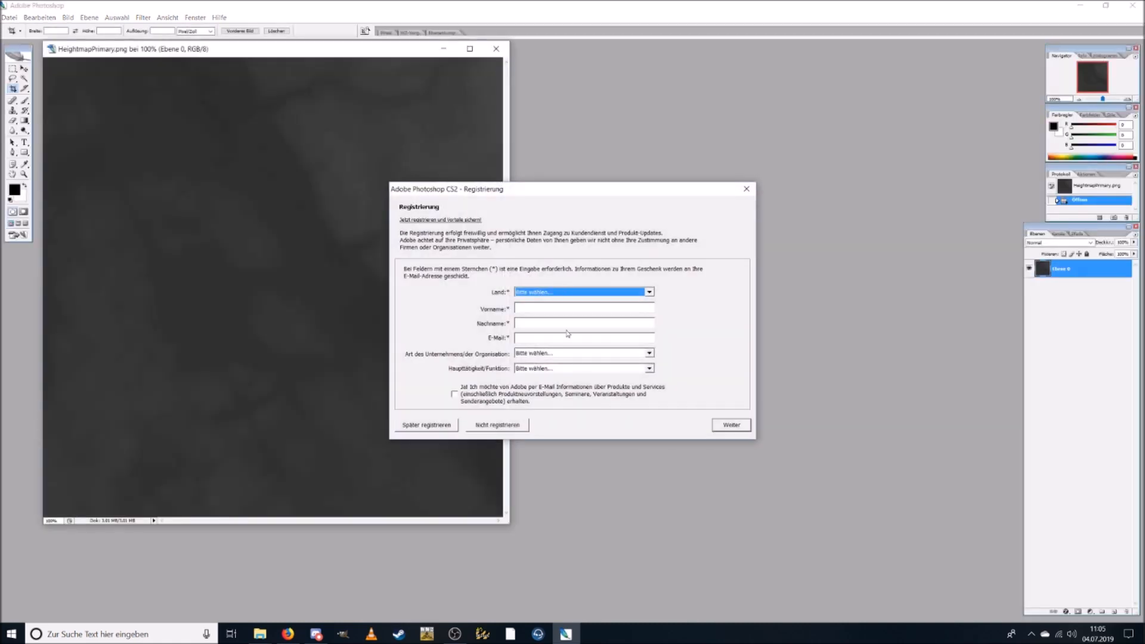
pyautogui.click(498, 425)
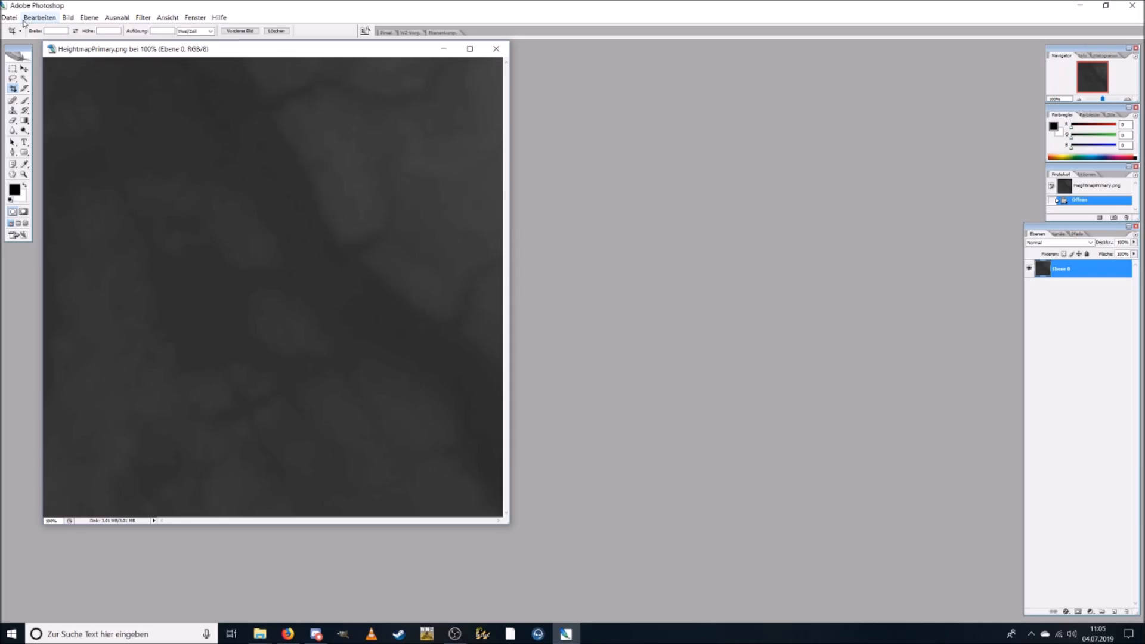
# Convert the heightmap image to grayscale, discarding its color information, and set it to 16 bits per channel.
pyautogui.click(9, 17)
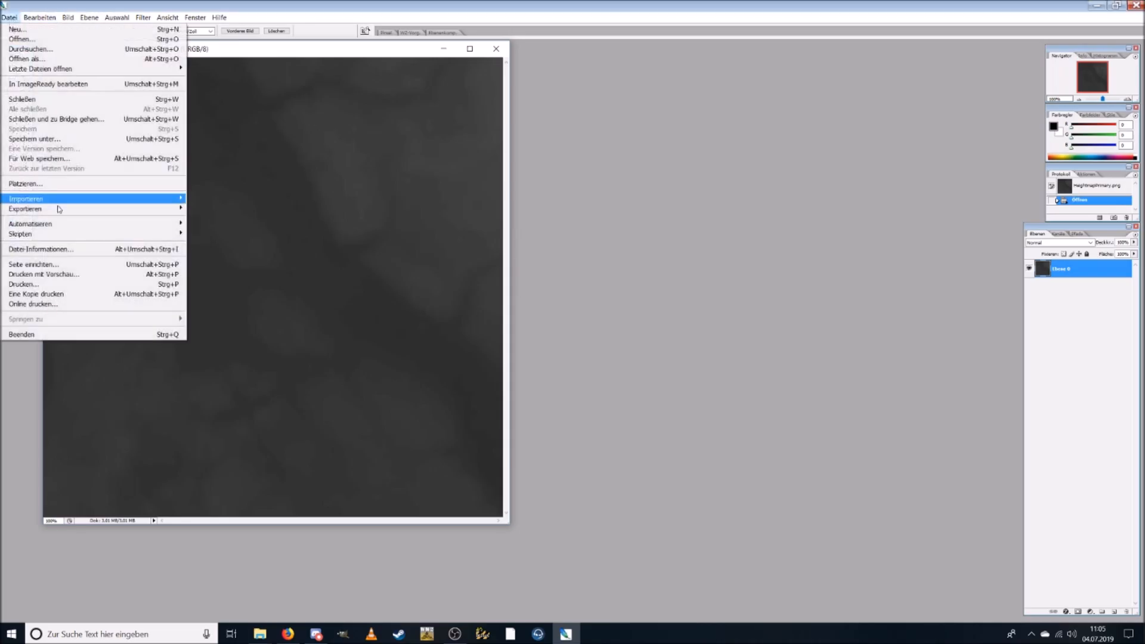
pyautogui.click(67, 17)
pyautogui.moveTo(83, 29)
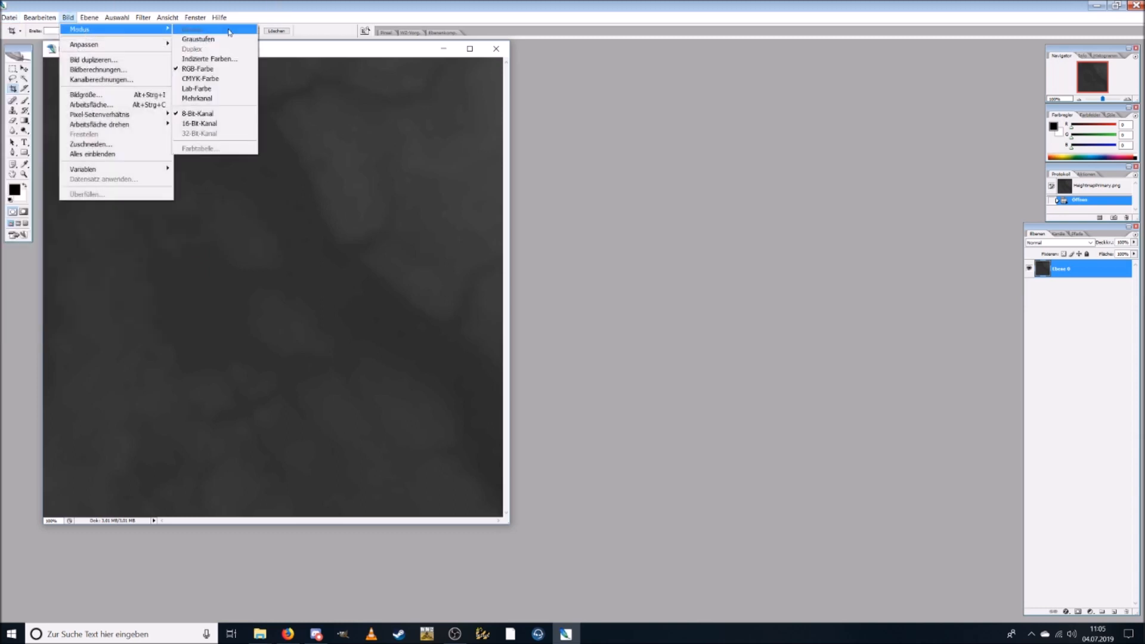
pyautogui.click(197, 40)
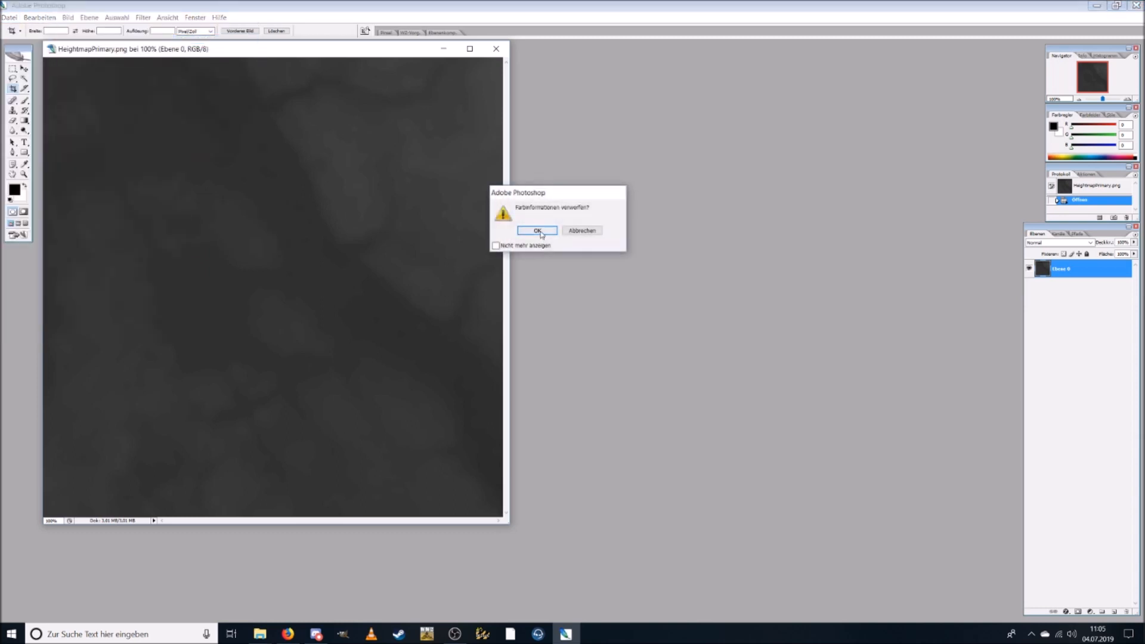
pyautogui.press('Return')
pyautogui.click(64, 16)
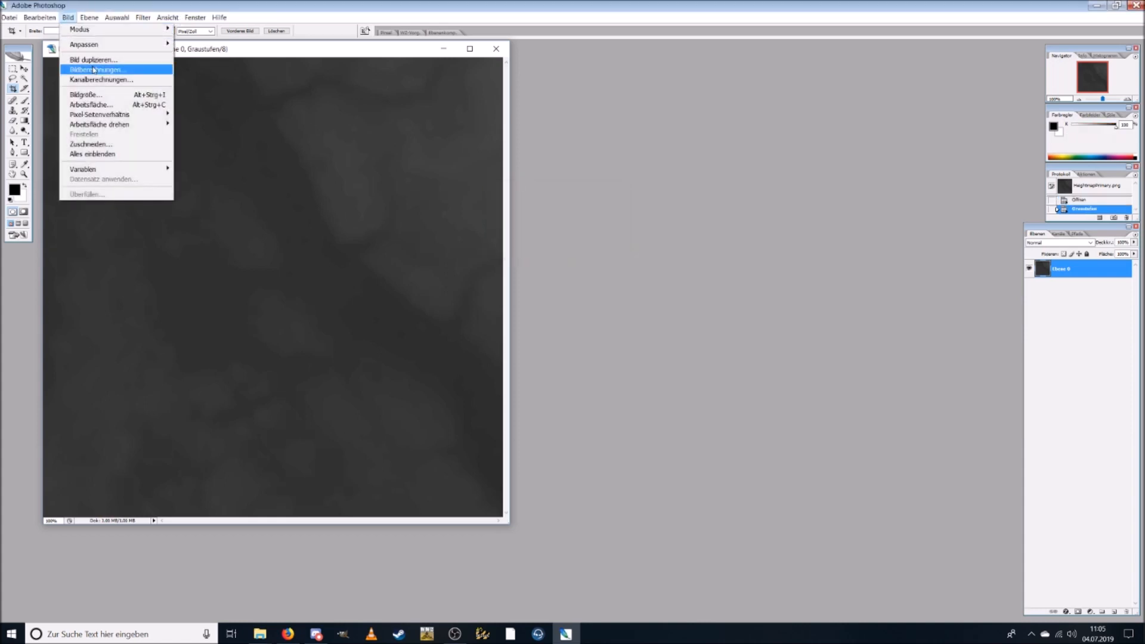
pyautogui.moveTo(108, 30)
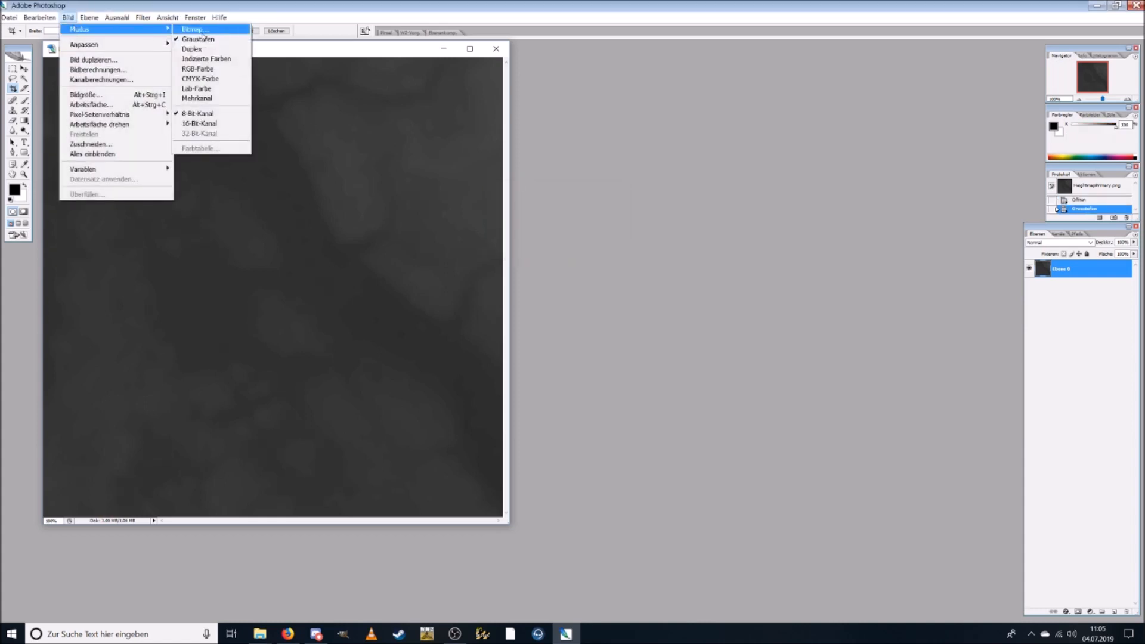
pyautogui.click(208, 123)
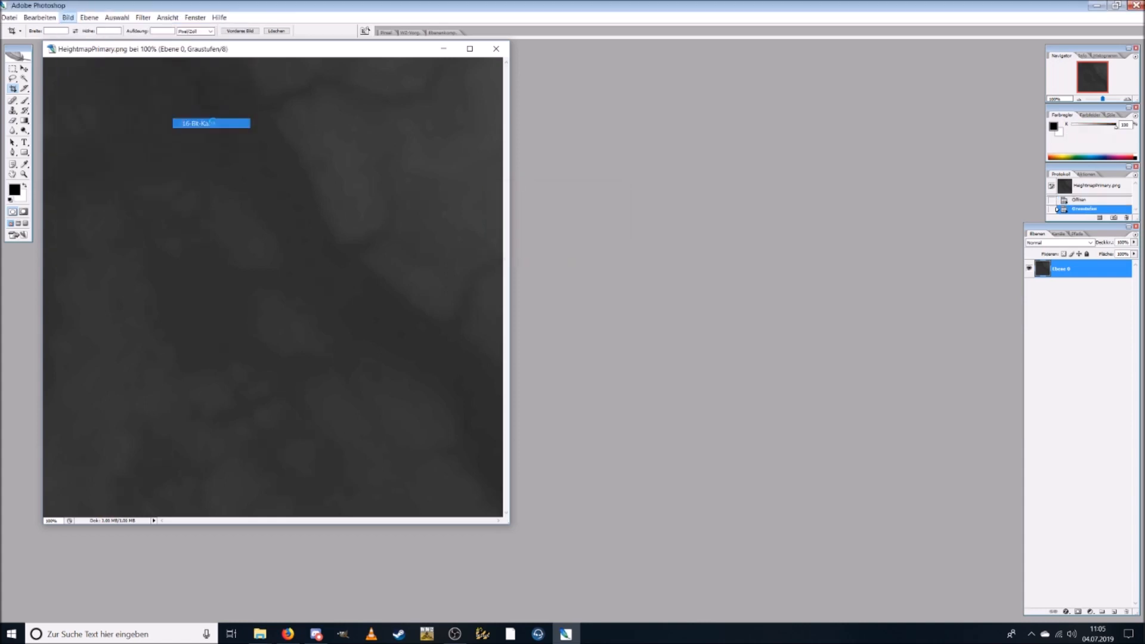
pyautogui.click(5, 17)
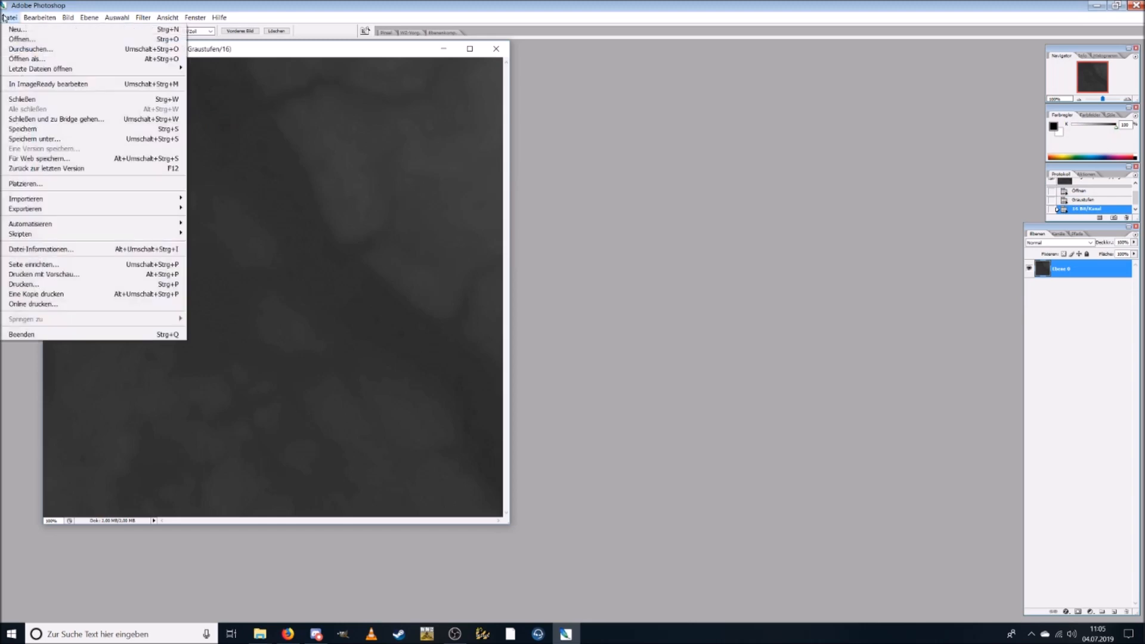
pyautogui.click(50, 140)
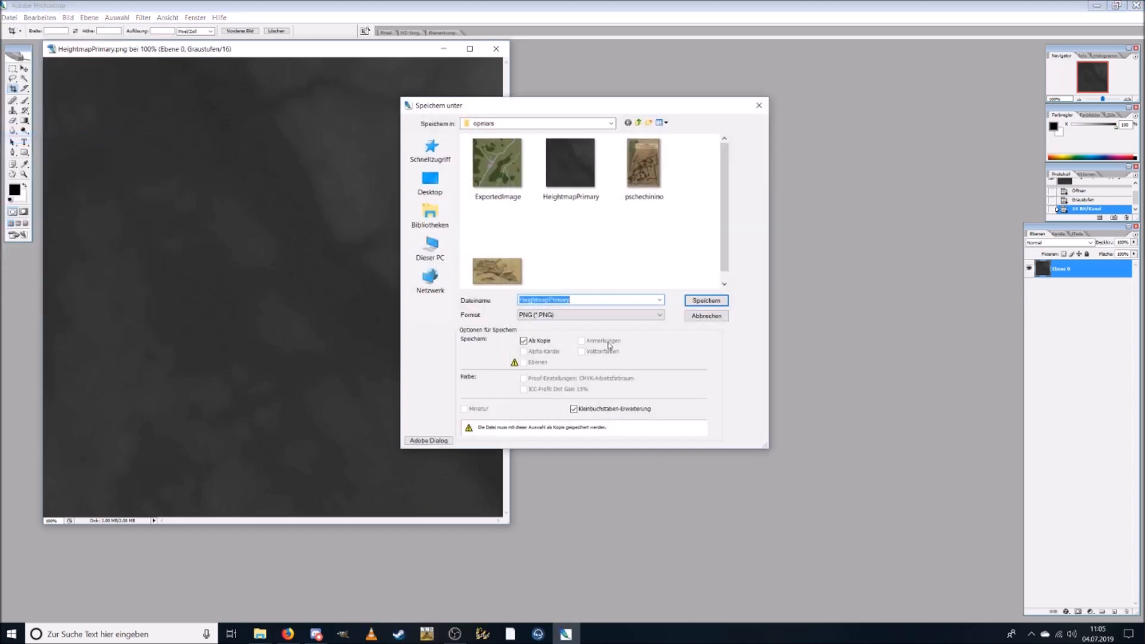
pyautogui.click(593, 318)
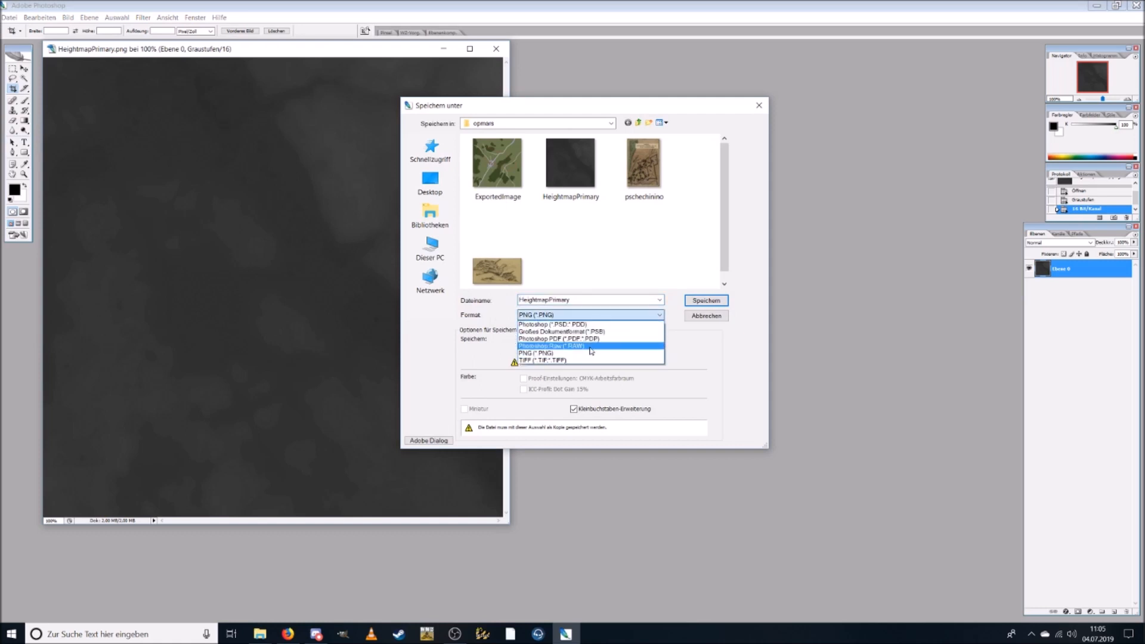
pyautogui.click(591, 346)
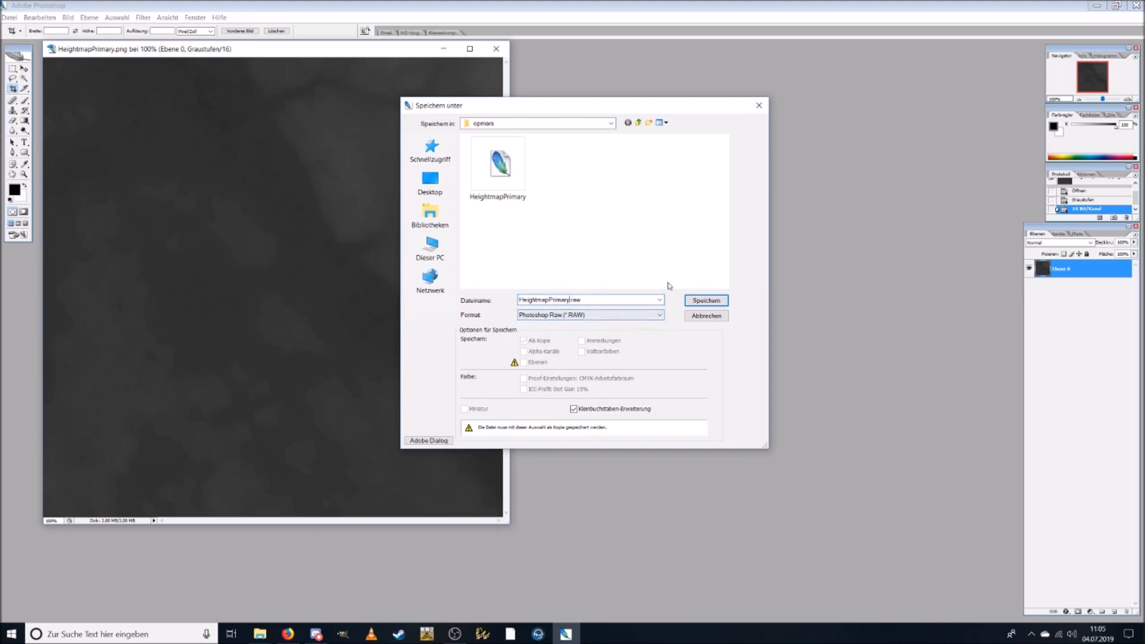
pyautogui.click(709, 318)
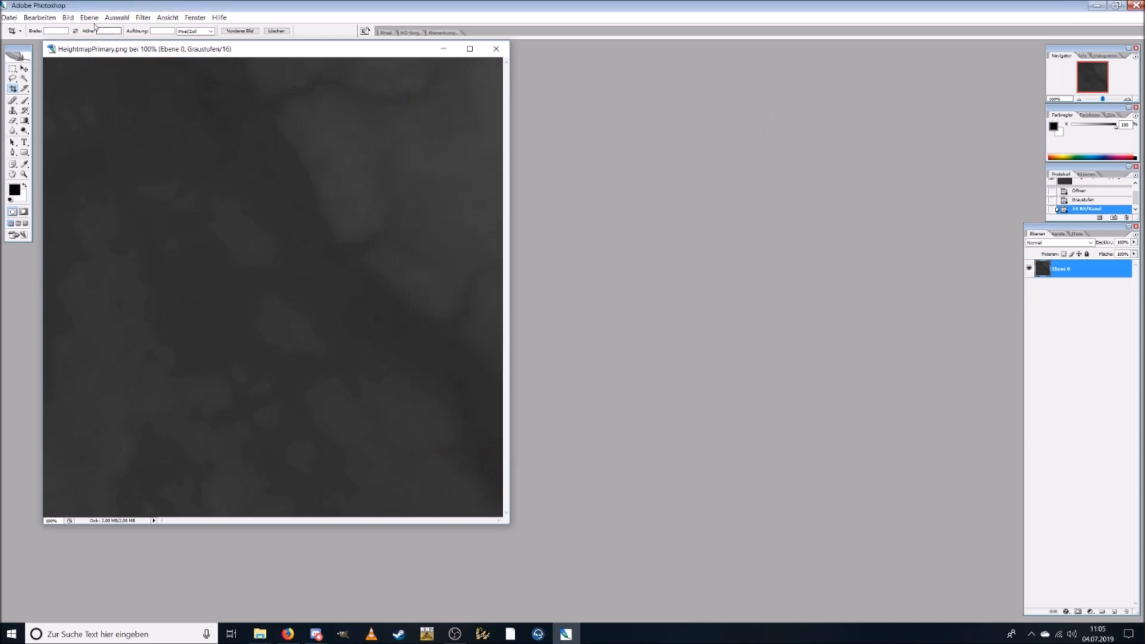
# Smooth the whole heightmap by applying a Gaussian Blur filter with the preset radius.
pyautogui.click(1110, 100)
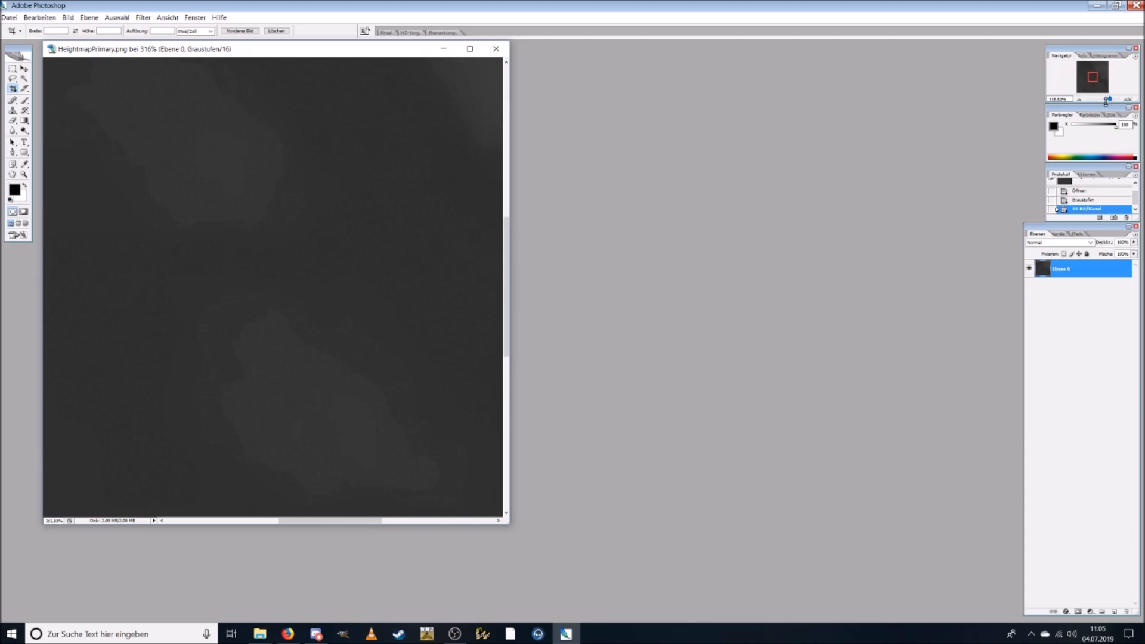
pyautogui.moveTo(1094, 102); pyautogui.dragTo(1103, 99)
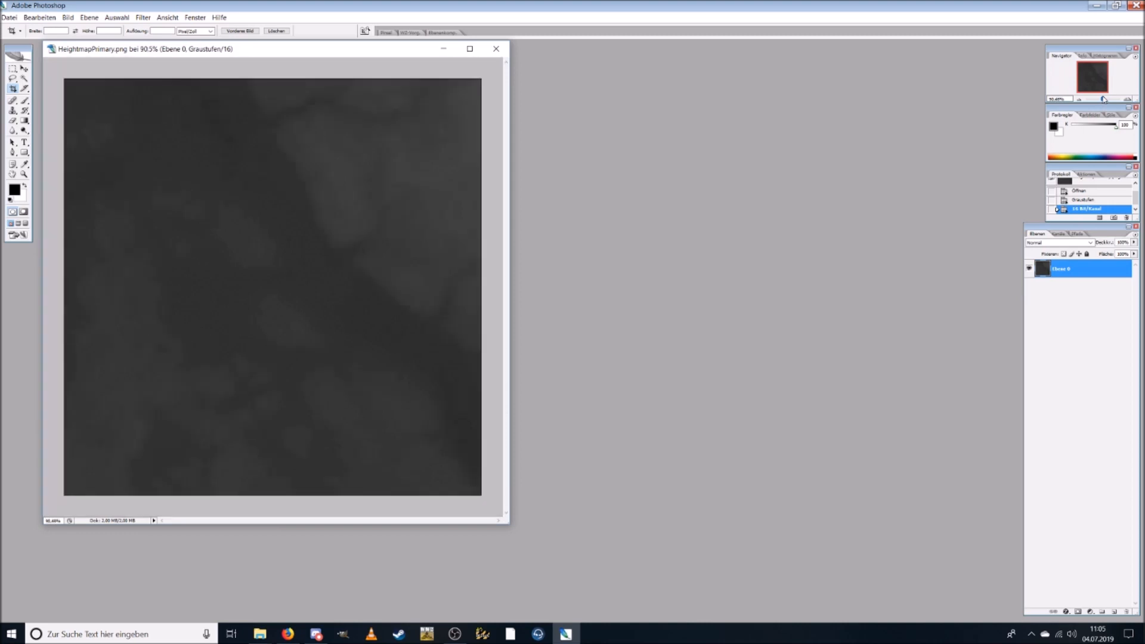
pyautogui.click(142, 17)
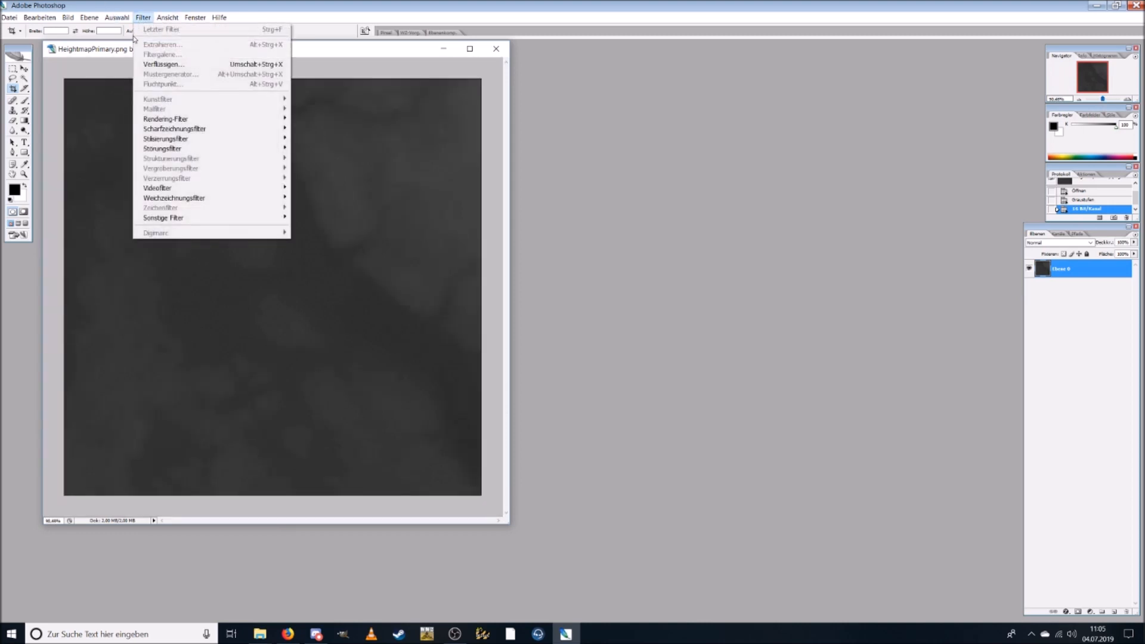
pyautogui.moveTo(168, 18)
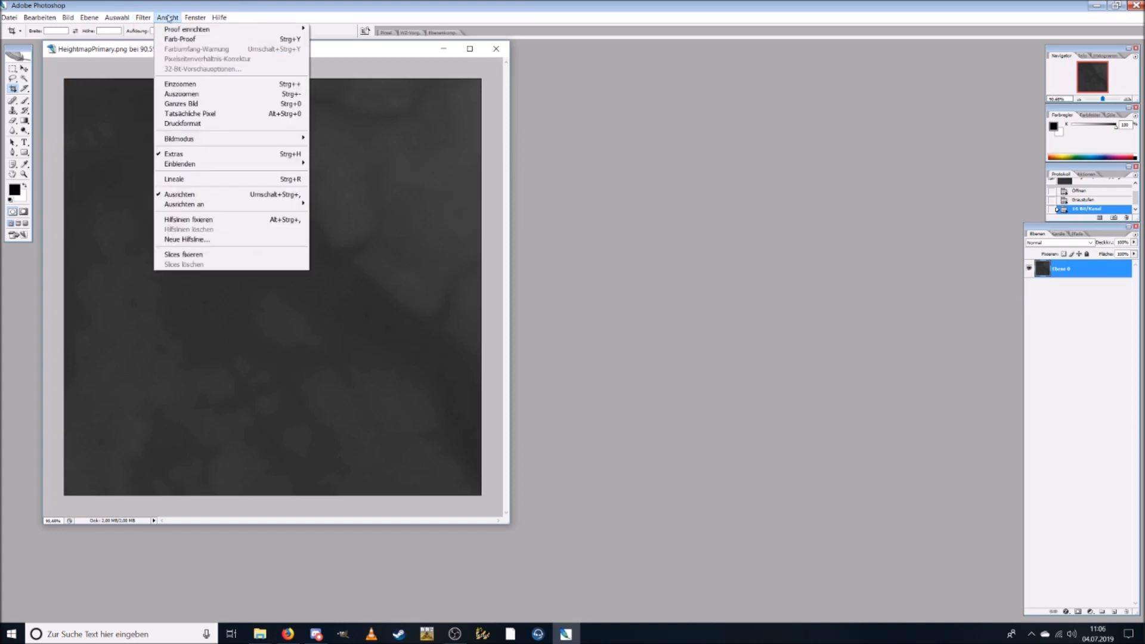
pyautogui.moveTo(111, 22)
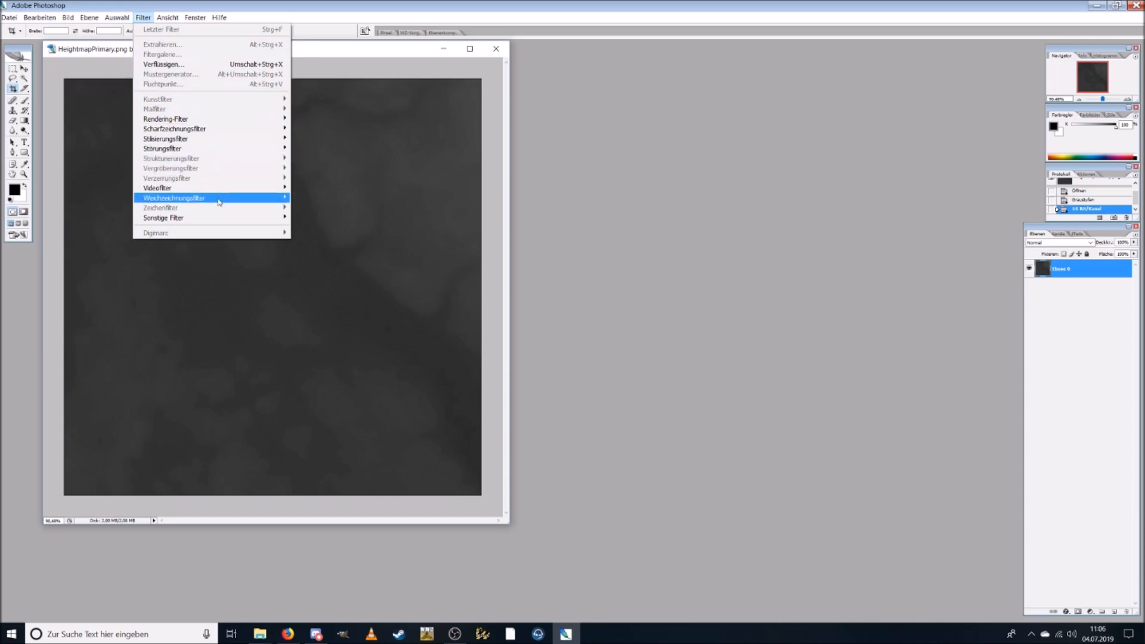
pyautogui.moveTo(219, 202)
pyautogui.click(339, 238)
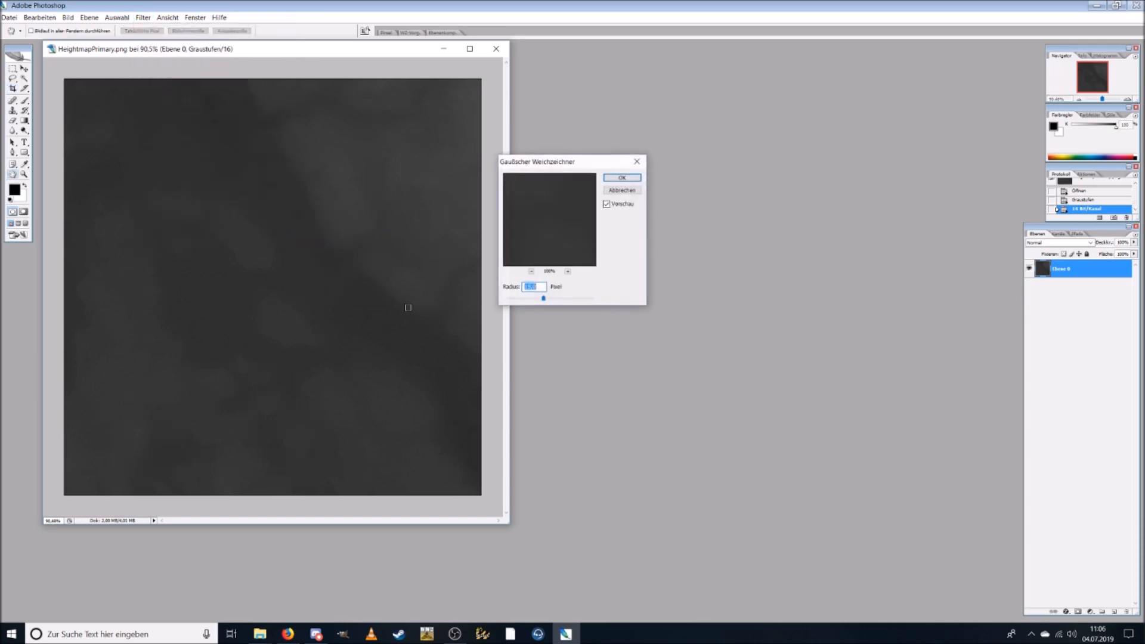
pyautogui.click(621, 180)
pyautogui.press('c')
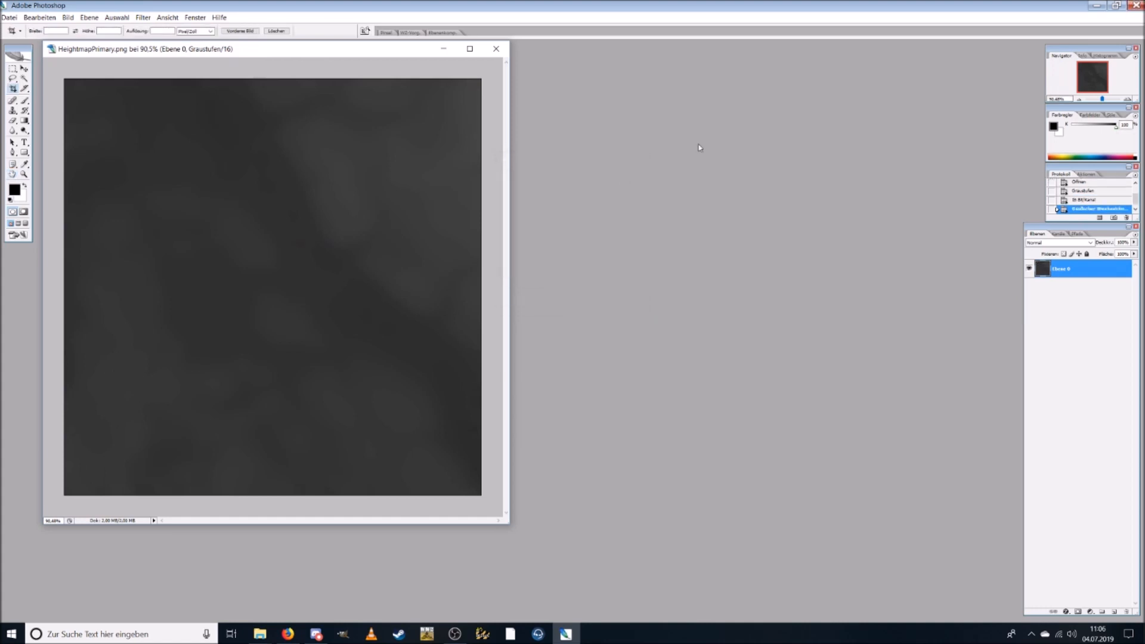
# Save the blurred heightmap in Photoshop Raw format as HeightmapPrimary.raw in opmars, replacing the existing file, and close Photoshop without saving the PNG.
pyautogui.click(9, 18)
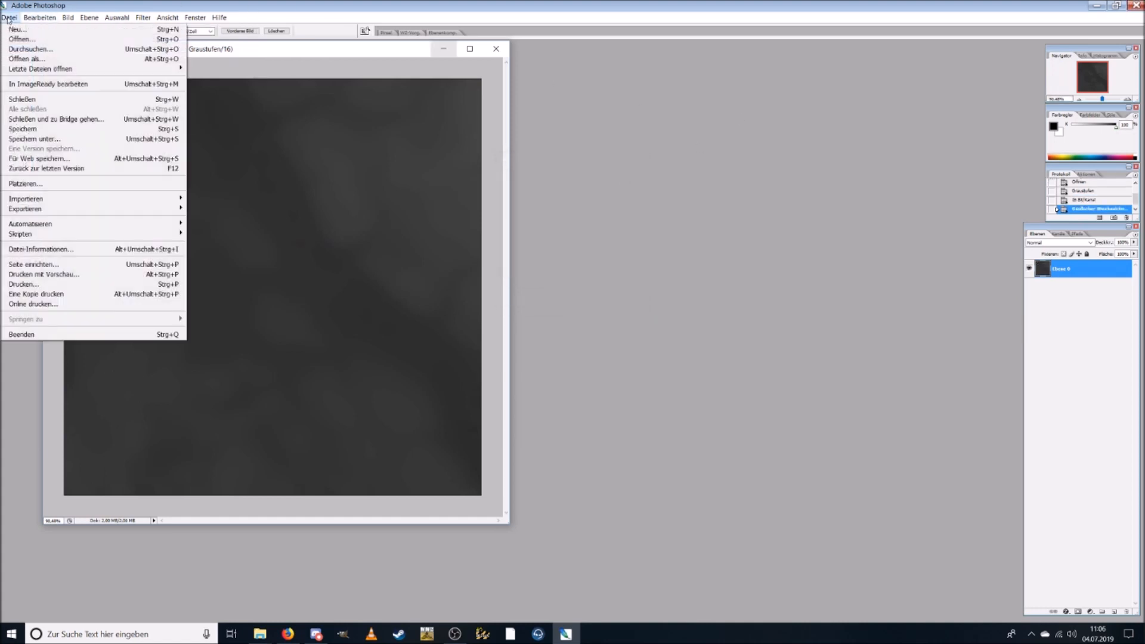
pyautogui.click(58, 139)
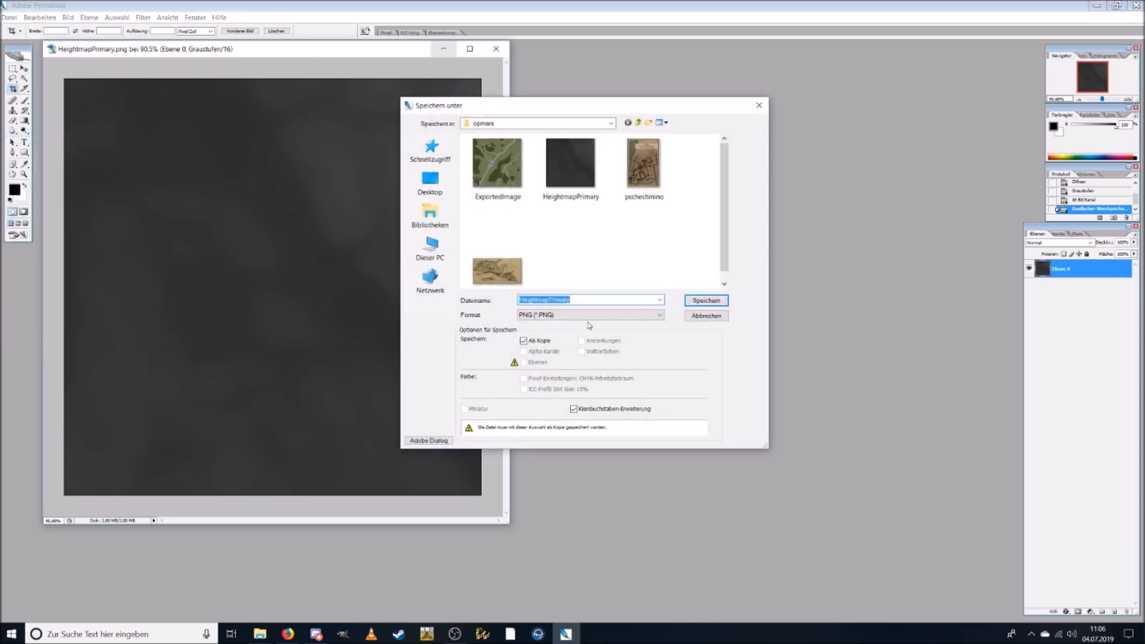
pyautogui.click(588, 316)
pyautogui.click(567, 346)
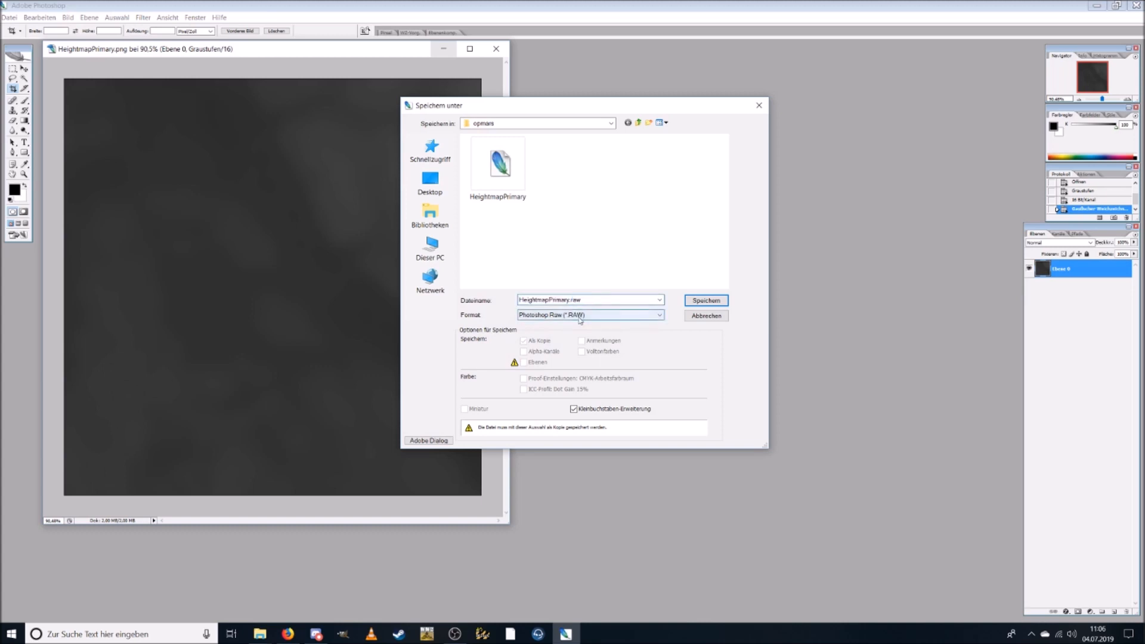
pyautogui.click(702, 300)
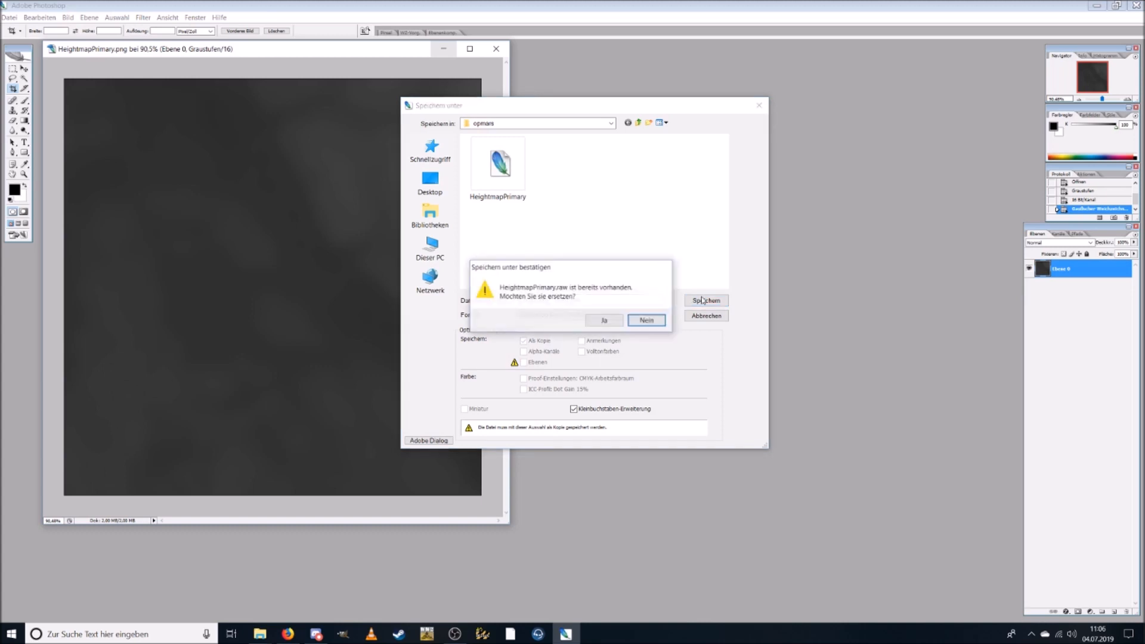
pyautogui.click(606, 320)
pyautogui.click(614, 186)
pyautogui.click(556, 235)
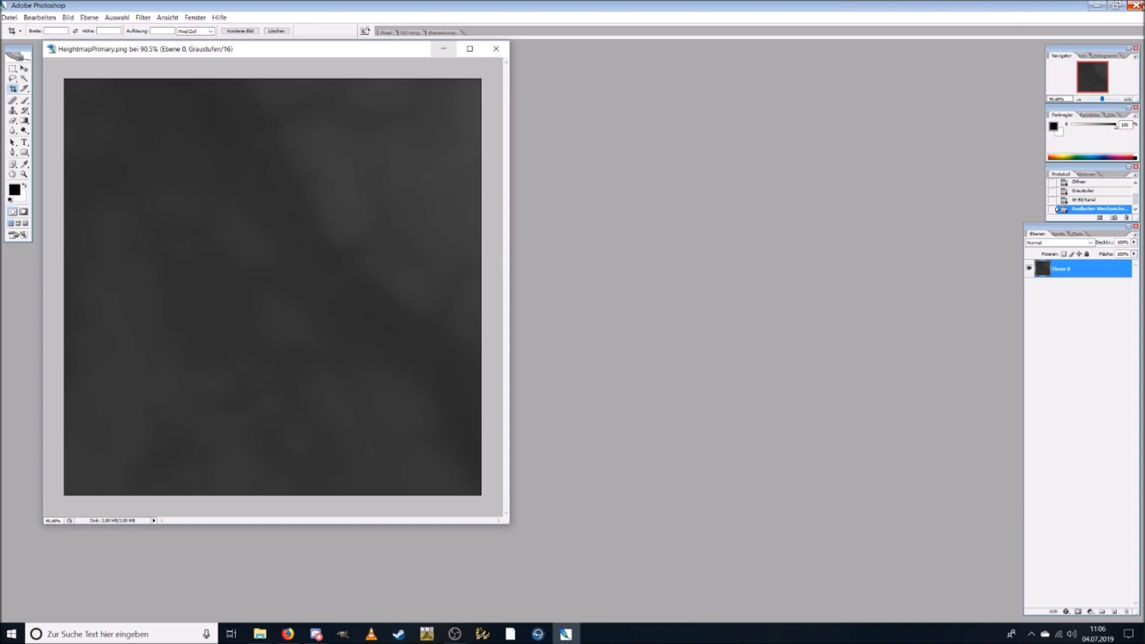
pyautogui.click(1135, 6)
pyautogui.click(584, 235)
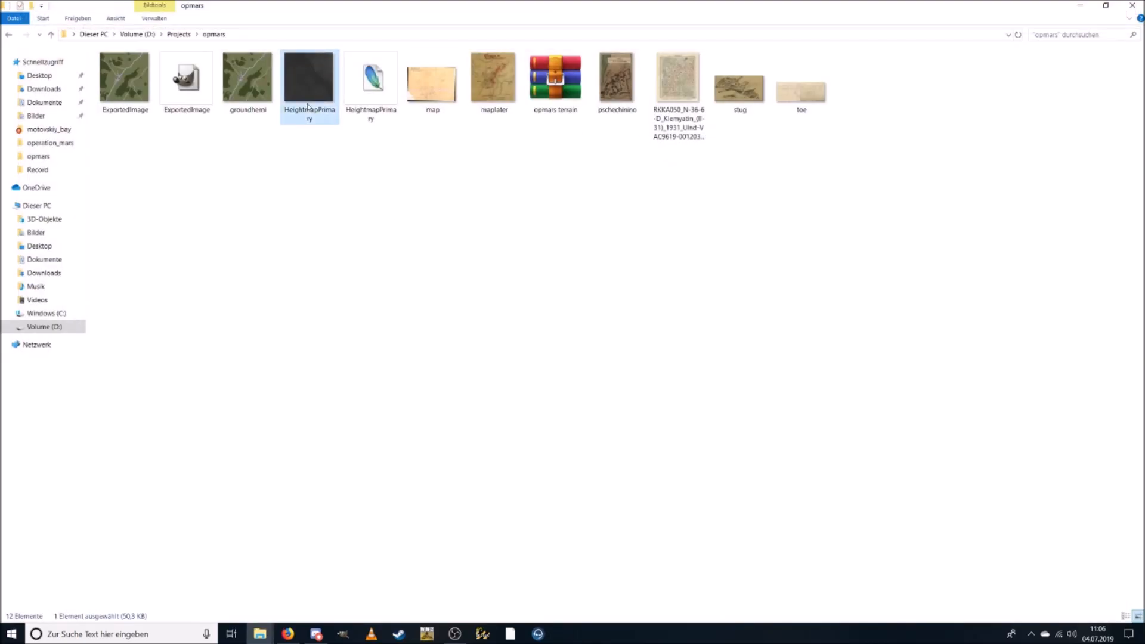
# Copy HeightmapPrimary.raw from opmars into the operation_mars level folder, replacing the existing file, and switch to BF2Editor.
pyautogui.click(385, 93)
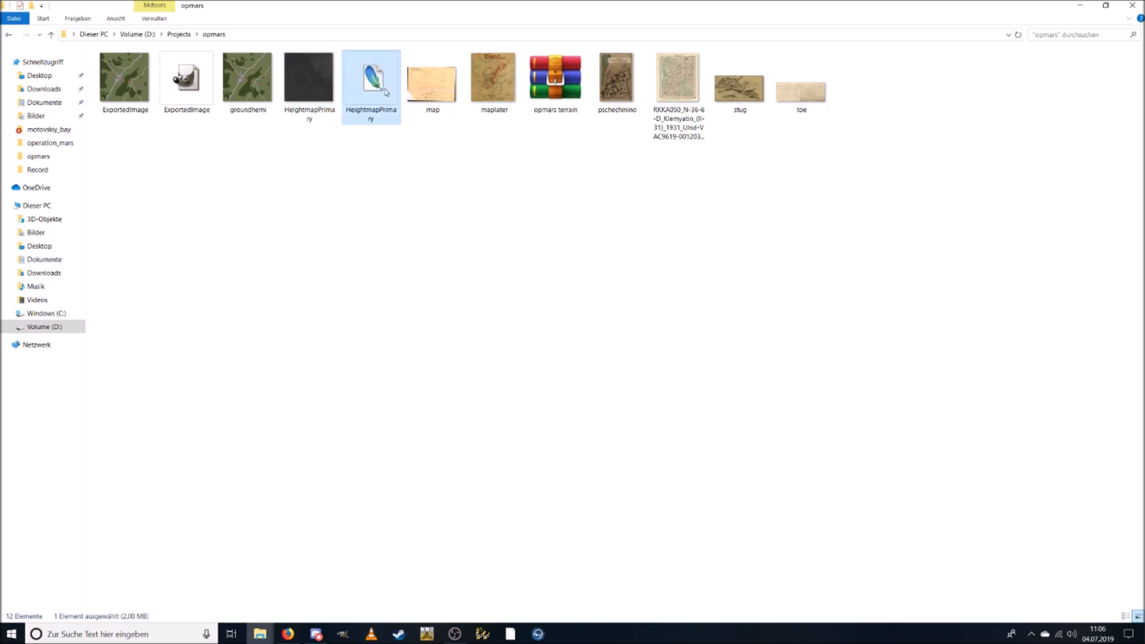
pyautogui.click(259, 634)
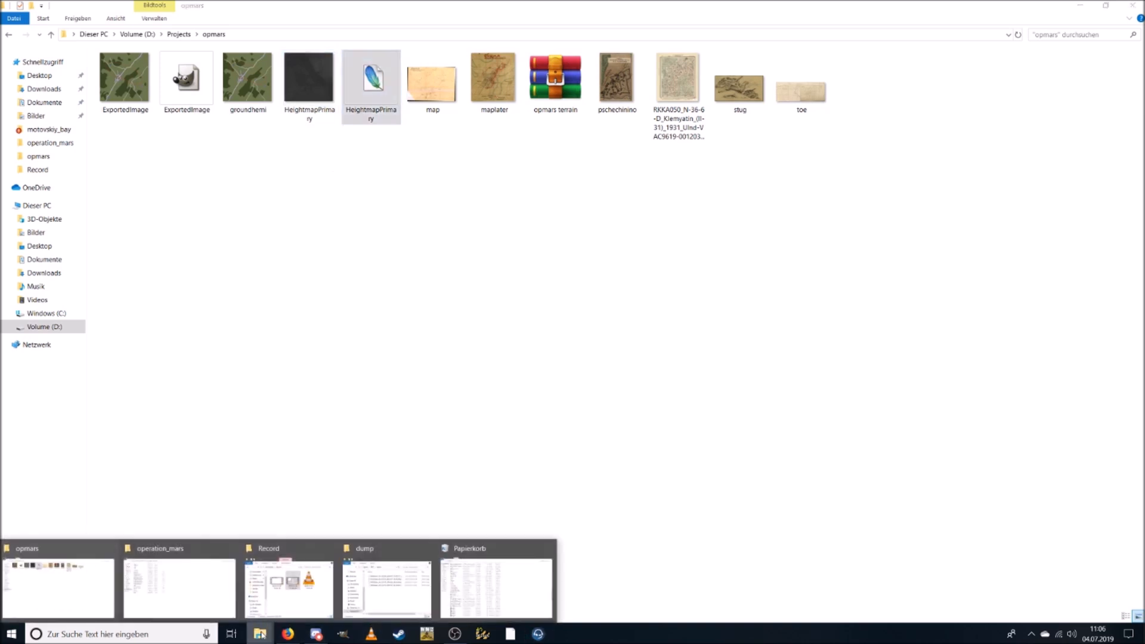
pyautogui.click(168, 596)
pyautogui.rightClick(280, 457)
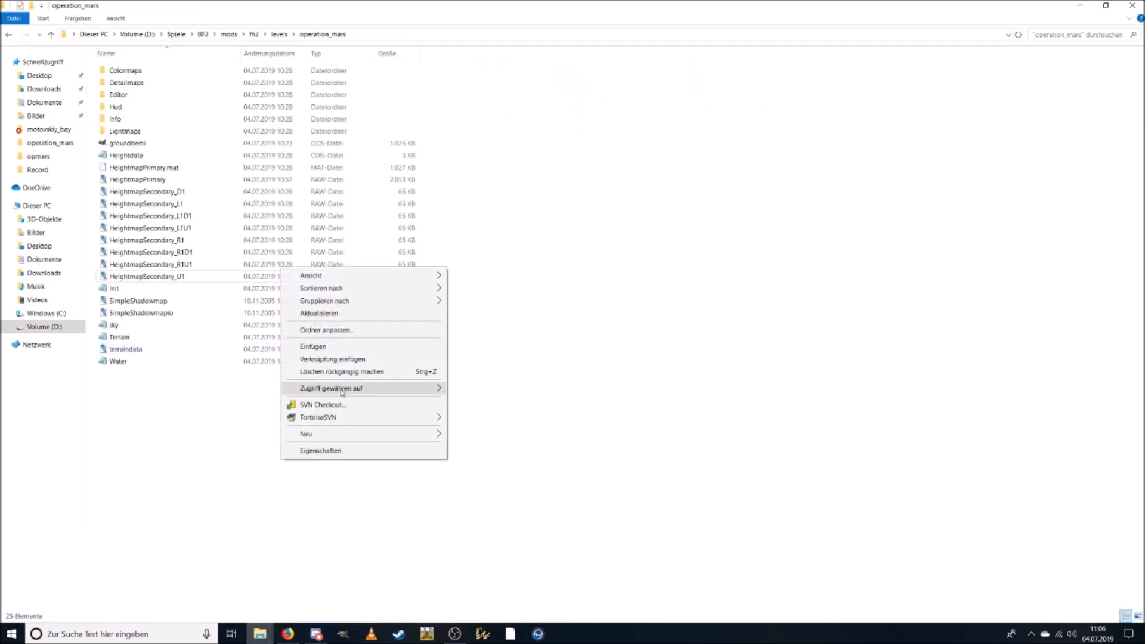
pyautogui.click(325, 347)
pyautogui.click(537, 272)
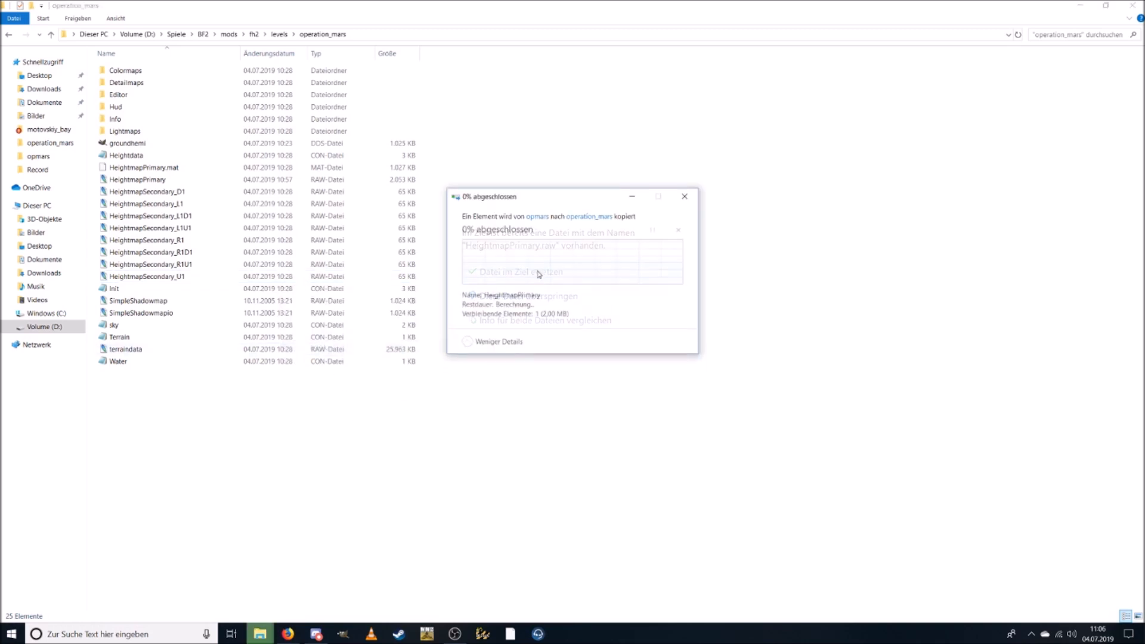
pyautogui.click(854, 441)
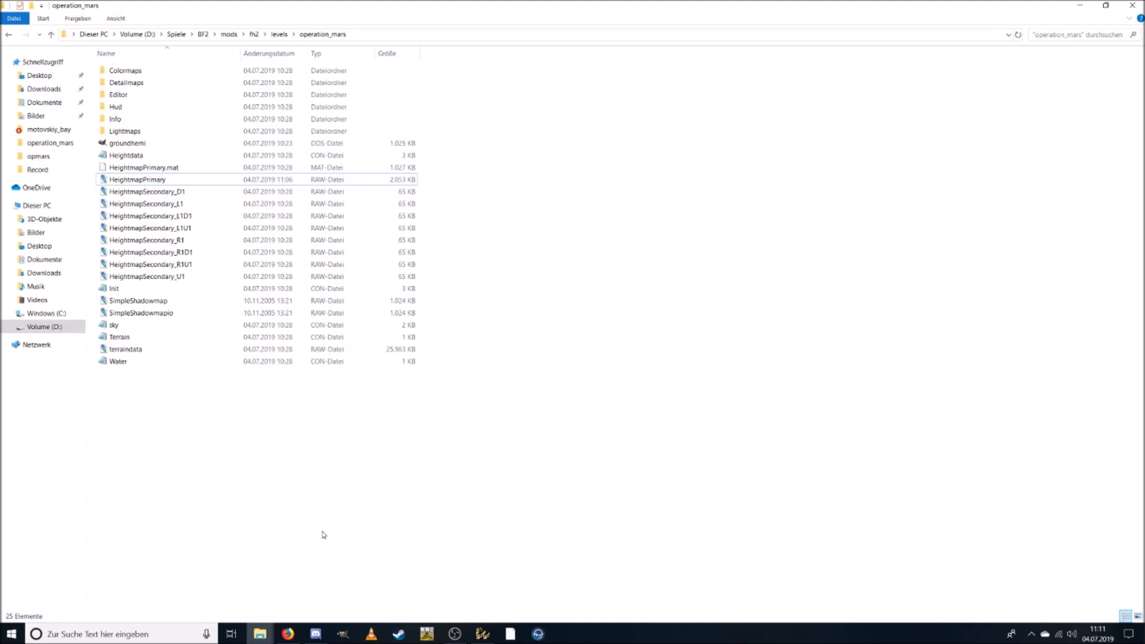
pyautogui.click(482, 634)
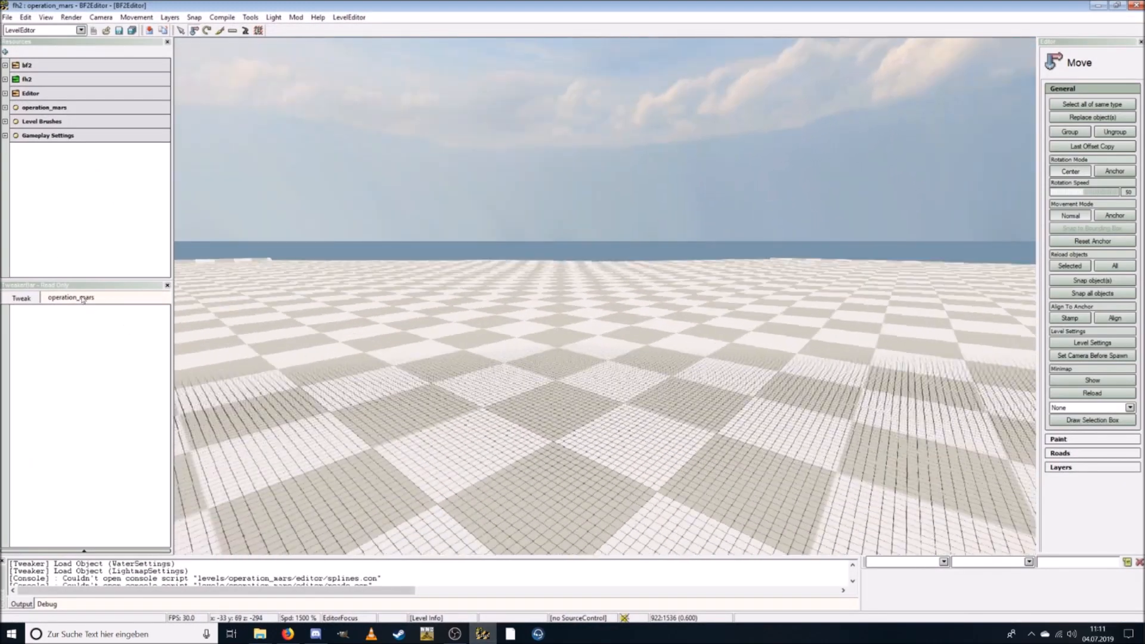
# Set the operation_mars level's terrain height to 300 in its level settings.
pyautogui.click(61, 299)
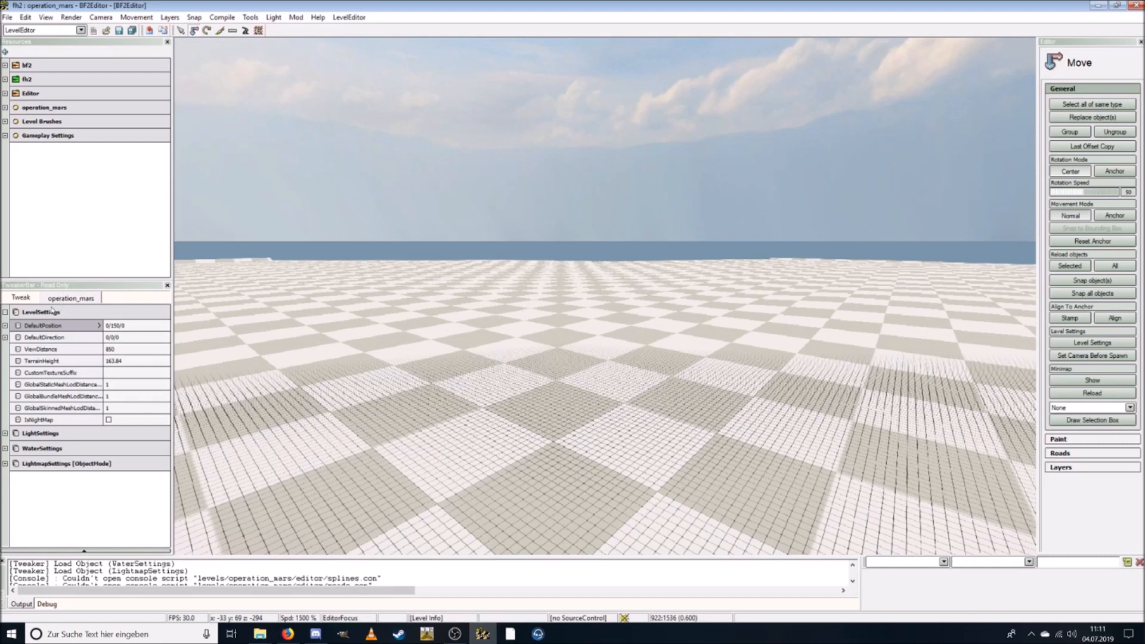
pyautogui.click(128, 361)
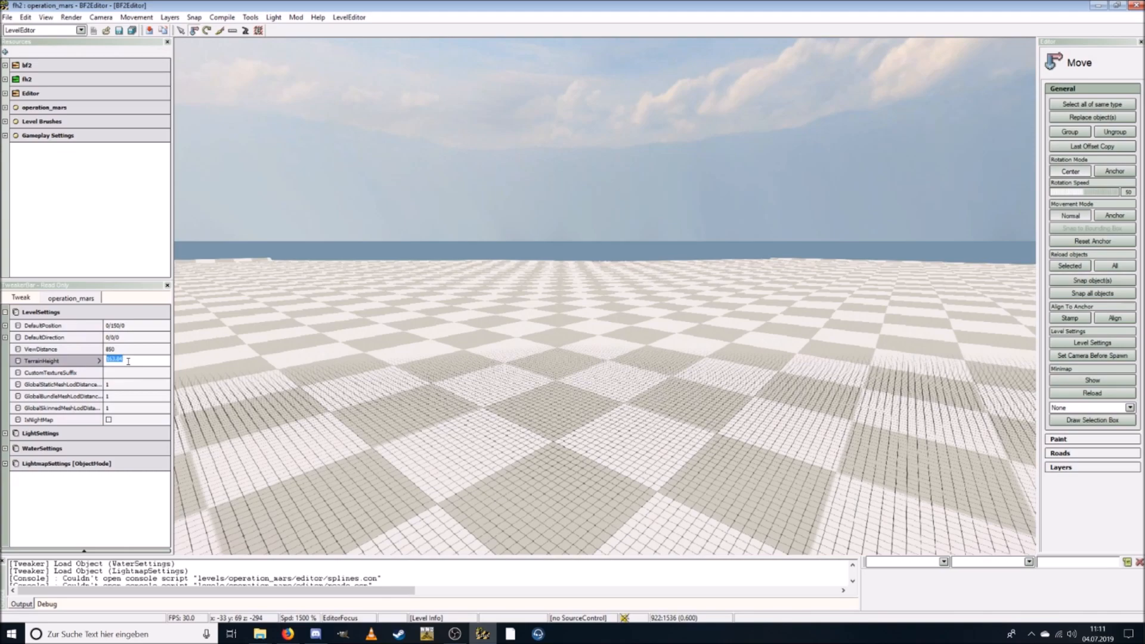
pyautogui.press('Return')
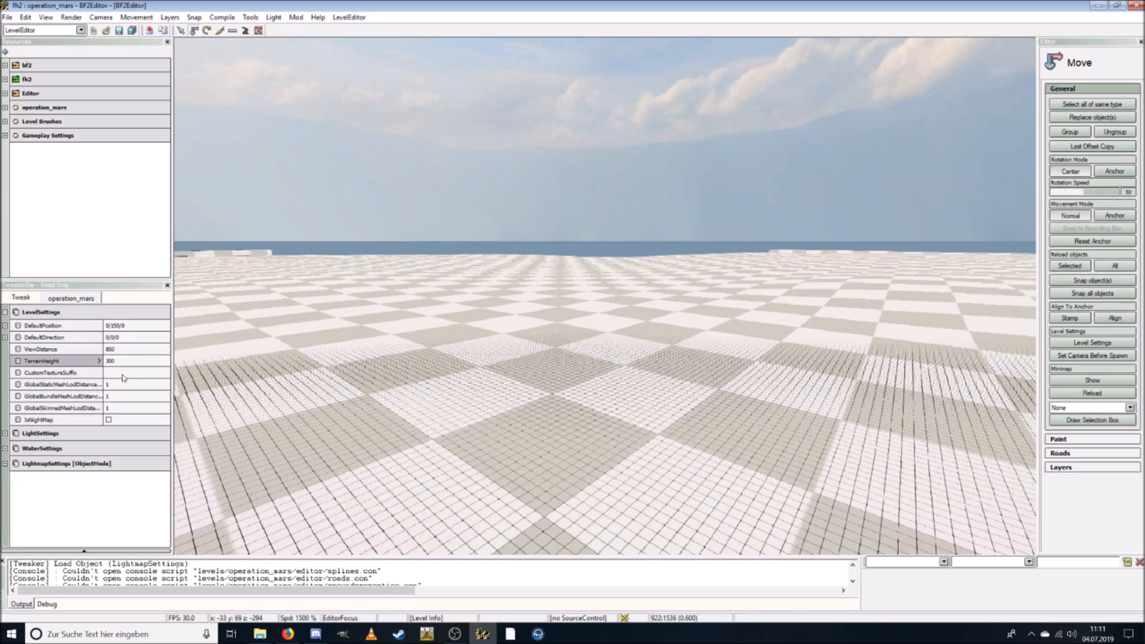
# Fly across the checkered terrain to its border and back to examine the height differences.
pyautogui.hotkey('ctrl', 'w')
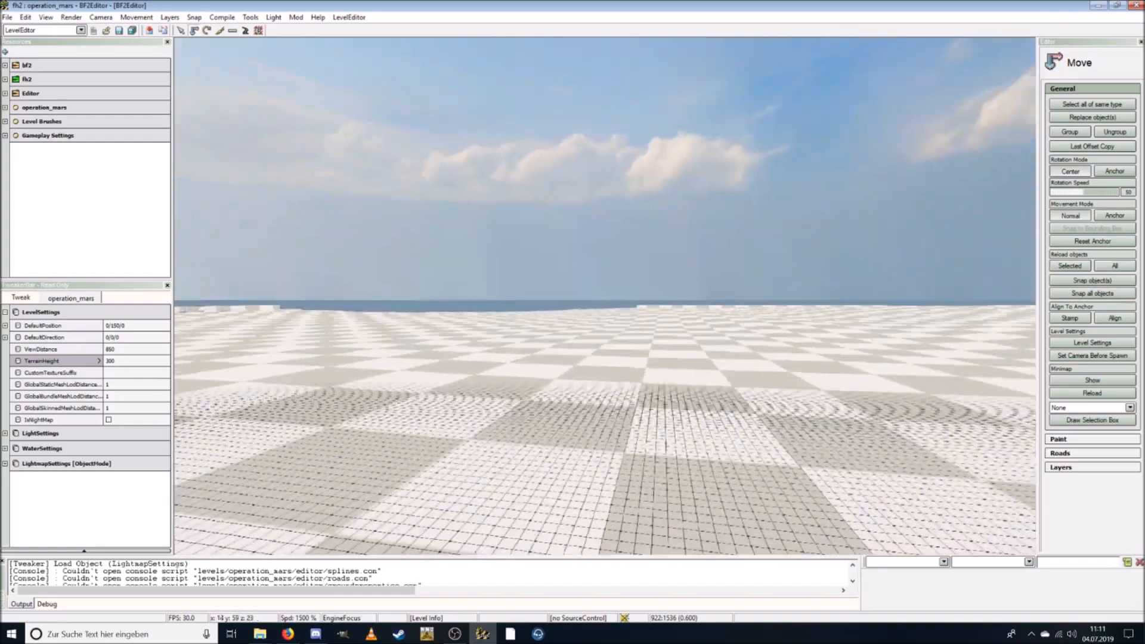
pyautogui.hotkey('ctrl', 'w')
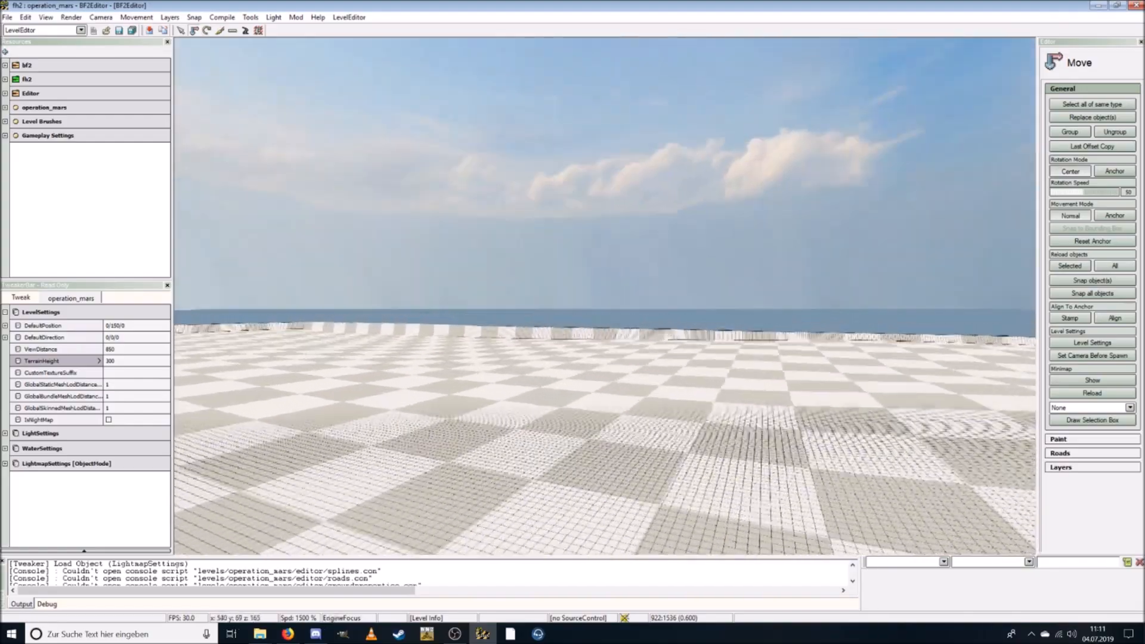
pyautogui.hotkey('ctrl', 'w')
pyautogui.hotkey('ctrl', 'a')
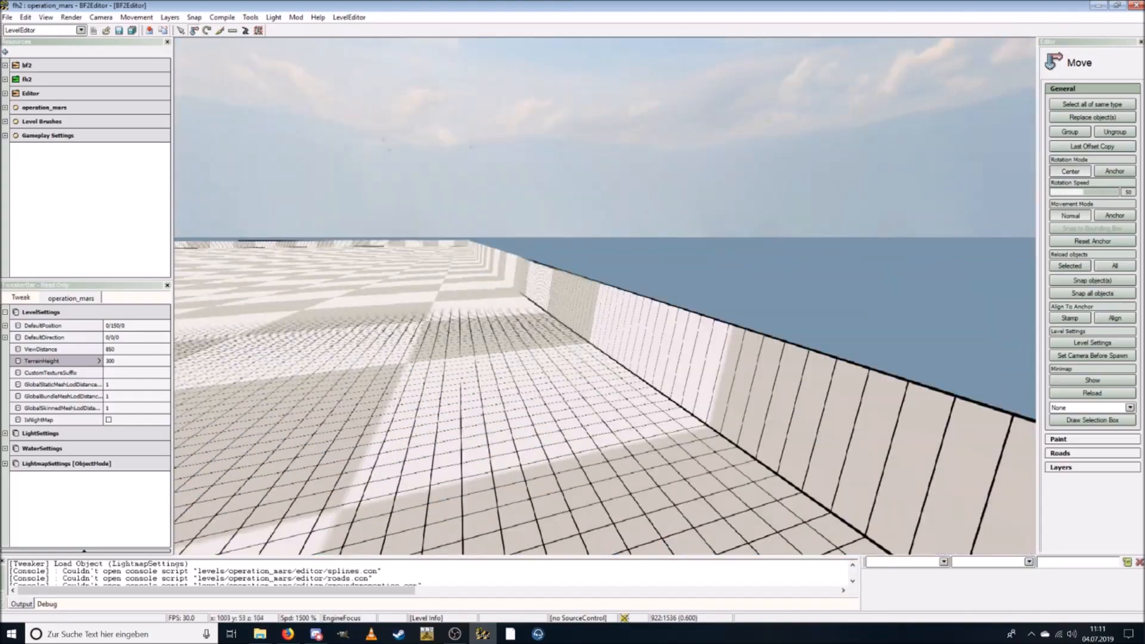
pyautogui.hotkey('ctrl', 'w')
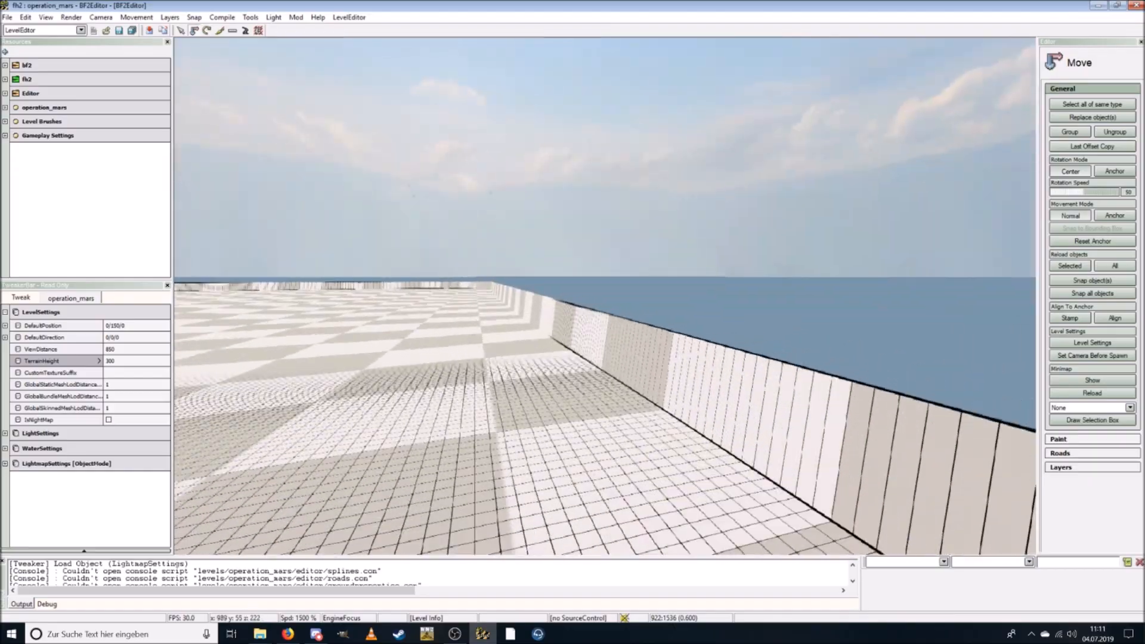
pyautogui.hotkey('ctrl', 'w')
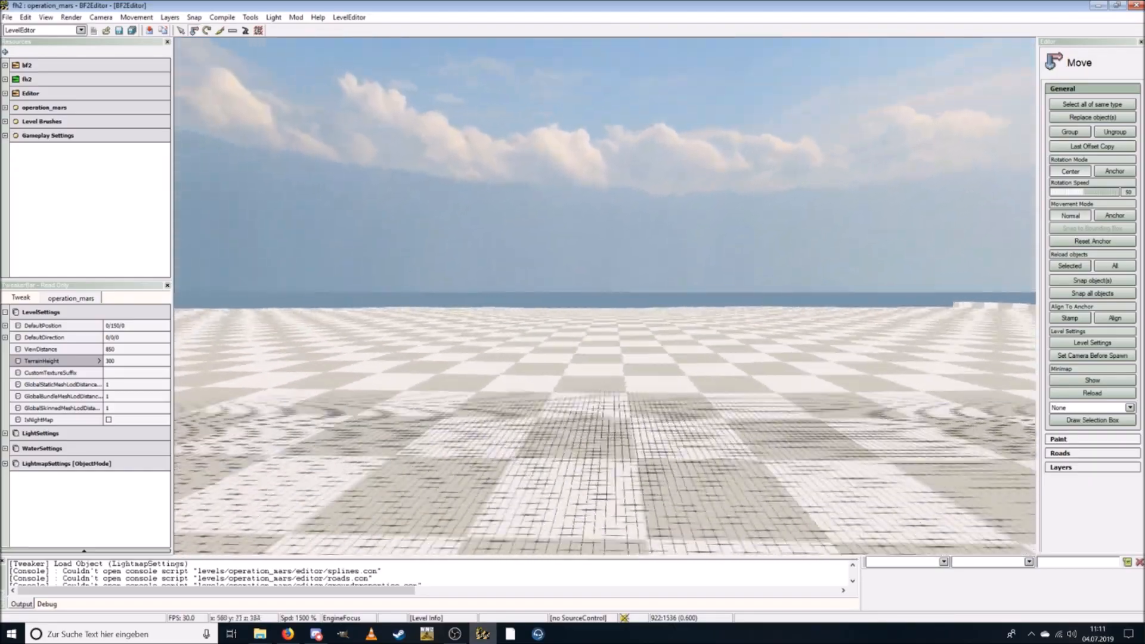
pyautogui.hotkey('ctrl', 'w')
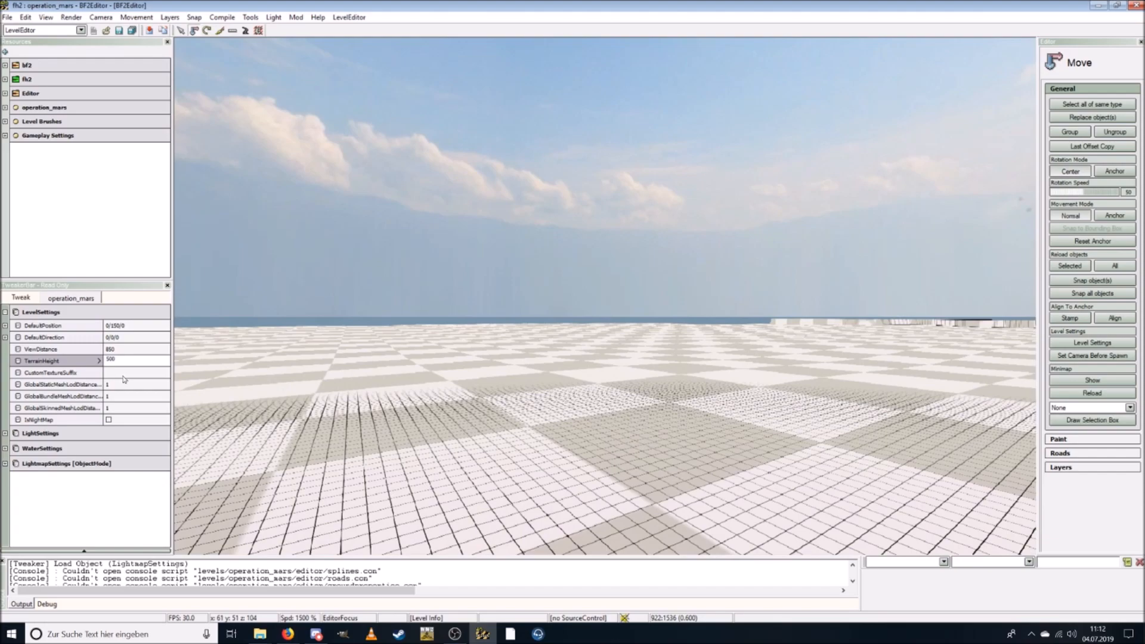
# Set the level's terrain height to 500 and display the terrain in Hemimap Mode.
pyautogui.press('Return')
pyautogui.hotkey('ctrl', 'w')
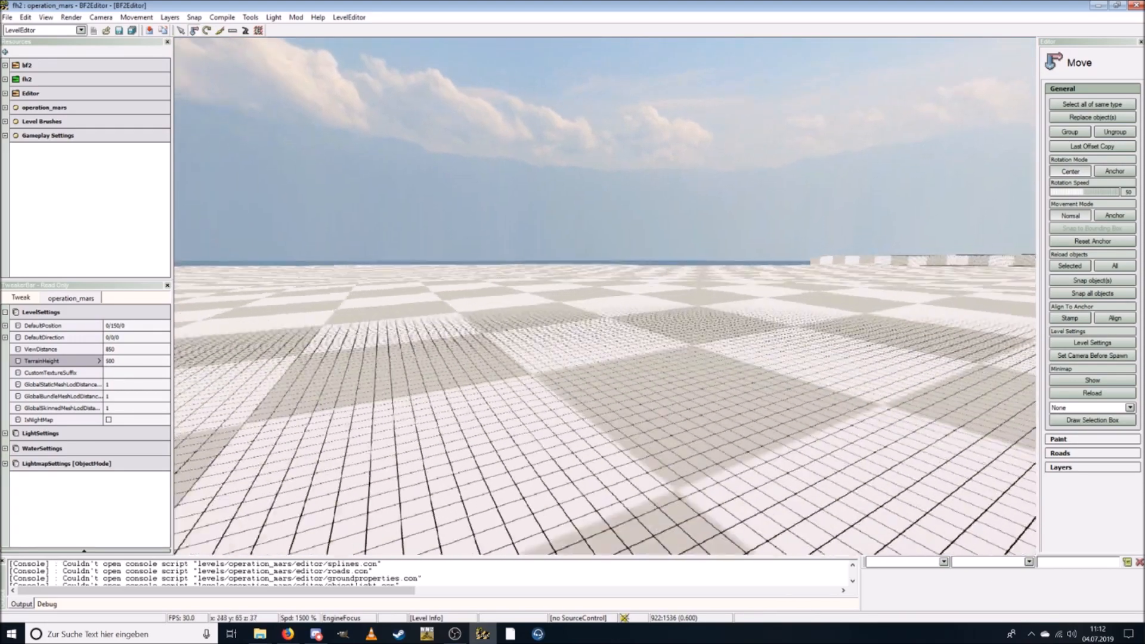
pyautogui.hotkey('ctrl', 'w')
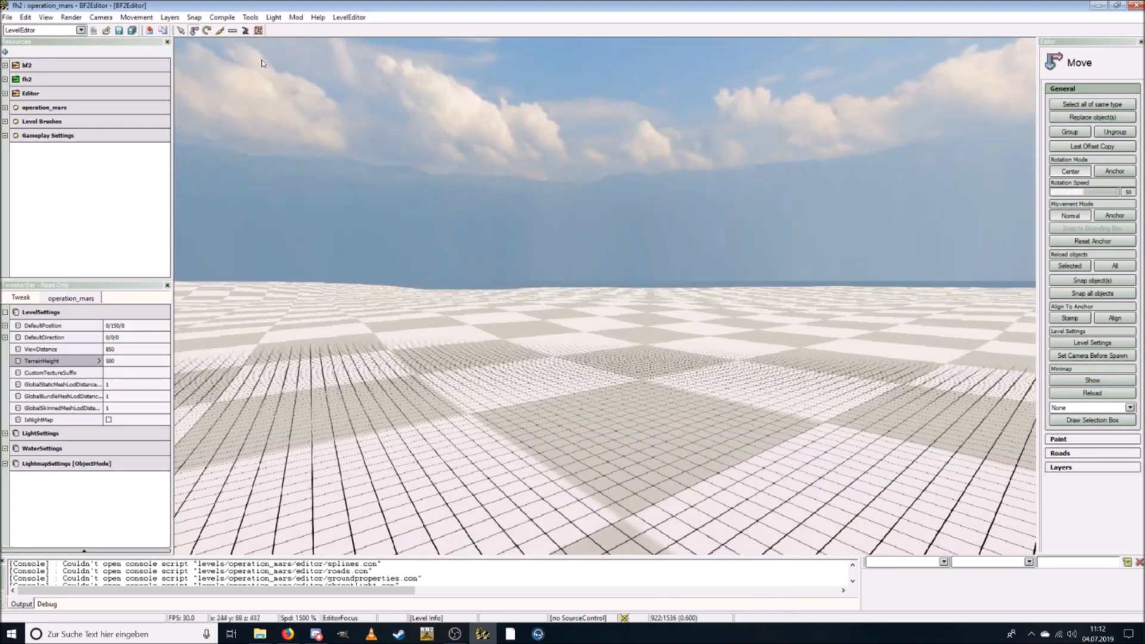
pyautogui.click(71, 17)
pyautogui.click(119, 125)
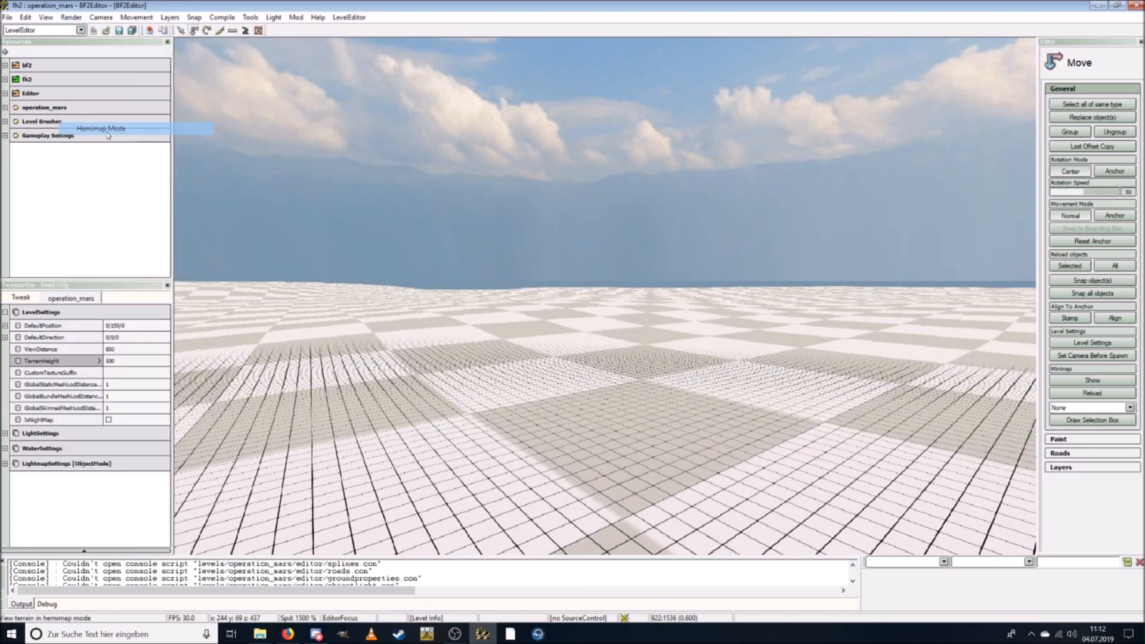
# Fly over the whole map to examine how the terrain relief fits the roads, forests, town areas and flag markers.
pyautogui.press('w')
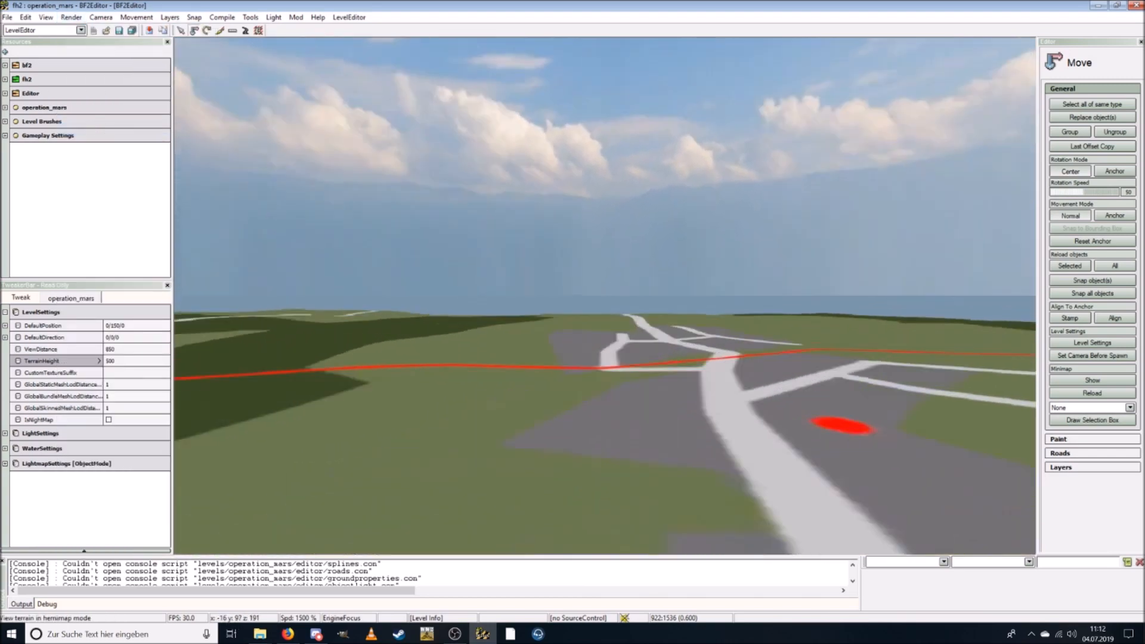
pyautogui.press('w')
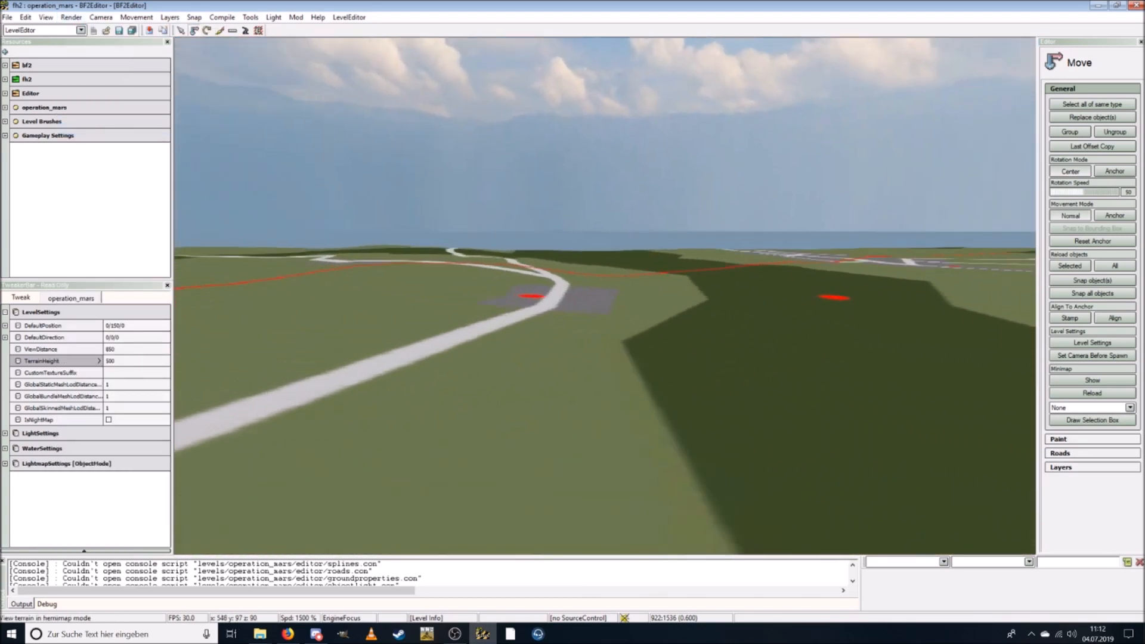
pyautogui.press('w')
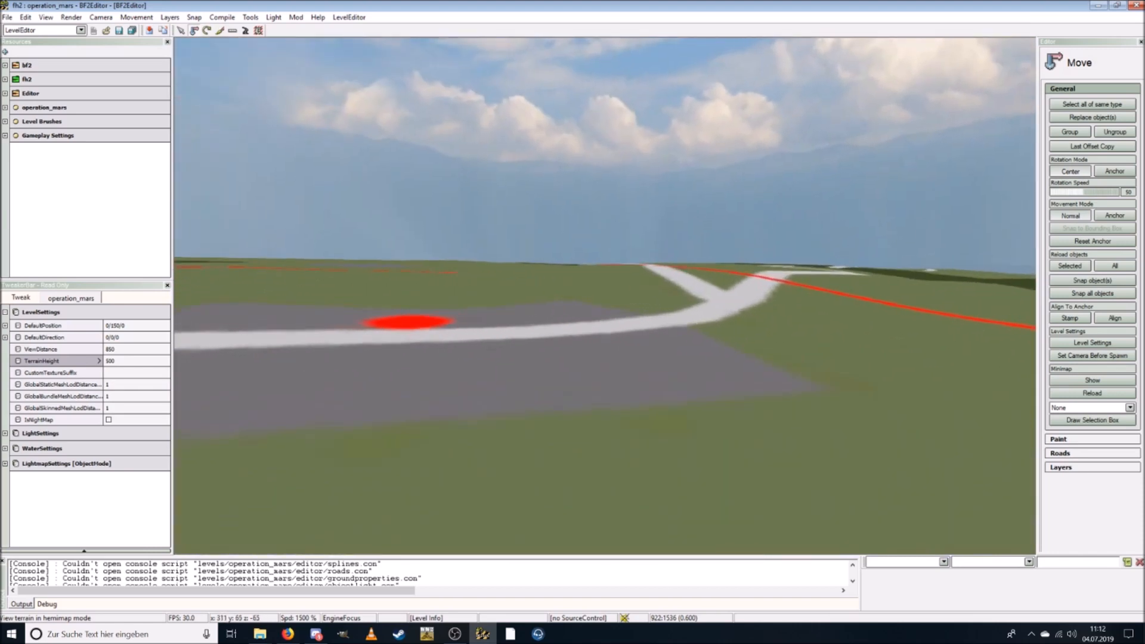
pyautogui.press('w')
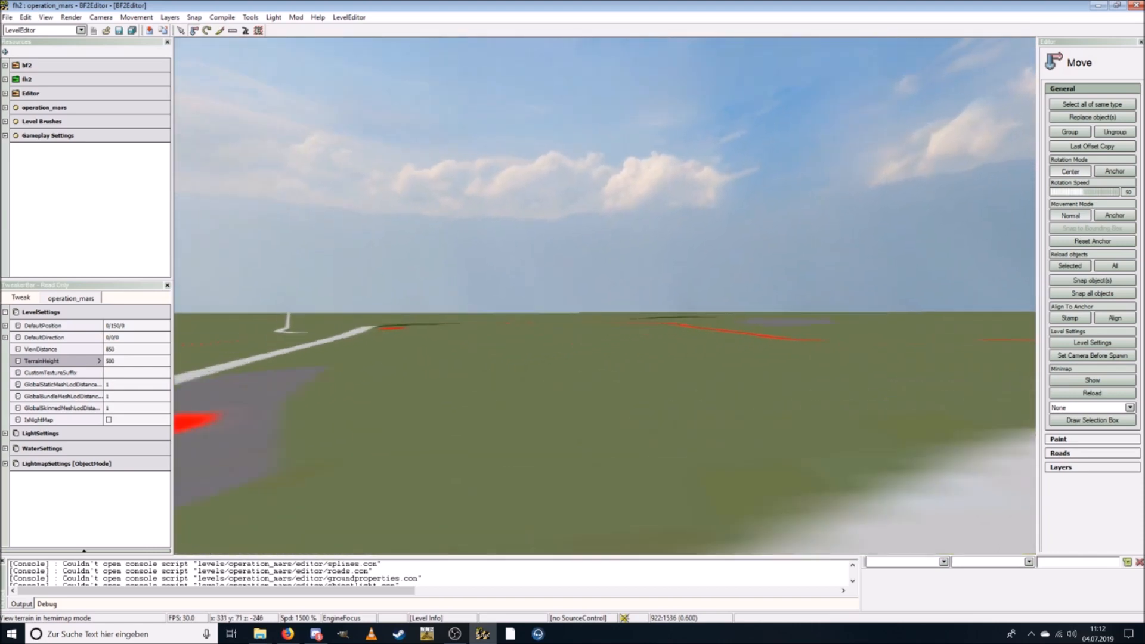
pyautogui.press('w')
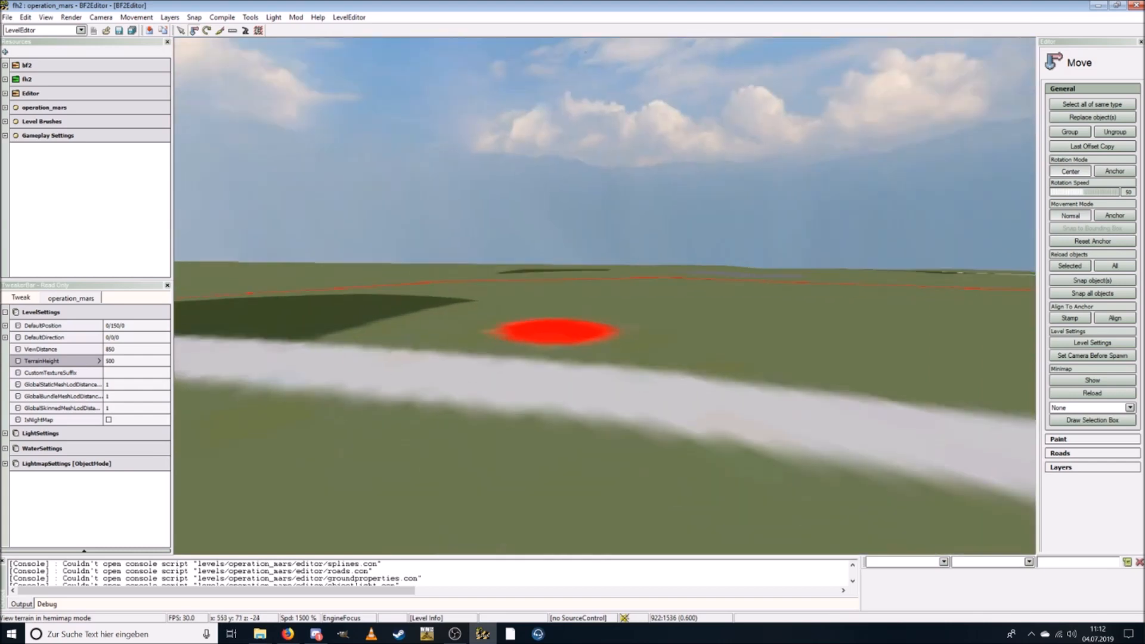
pyautogui.press('w')
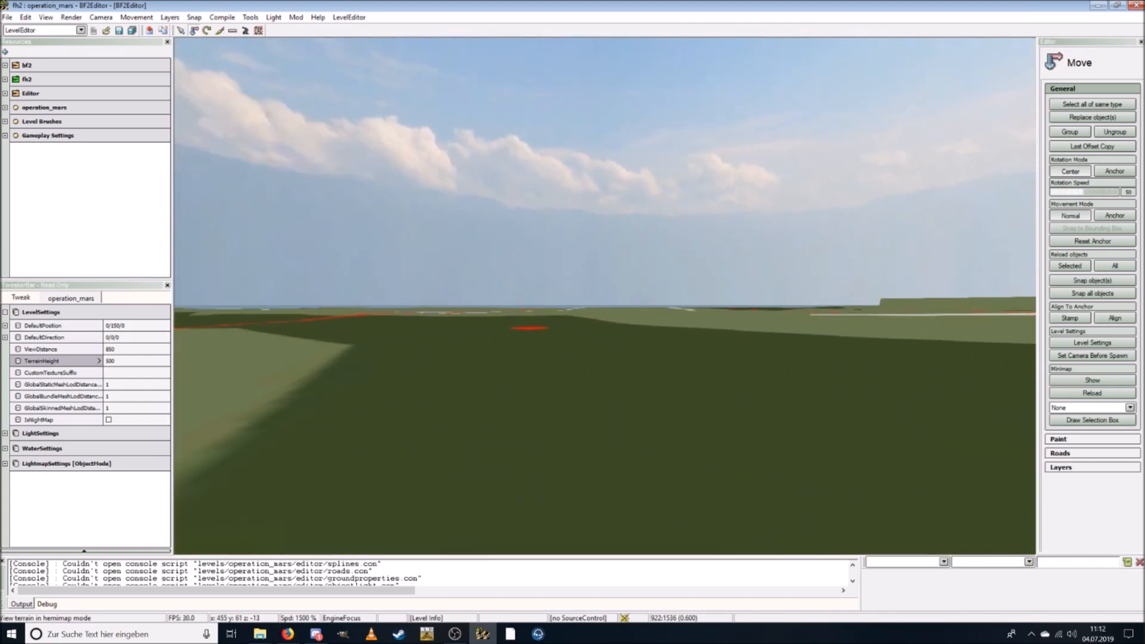
pyautogui.press('w')
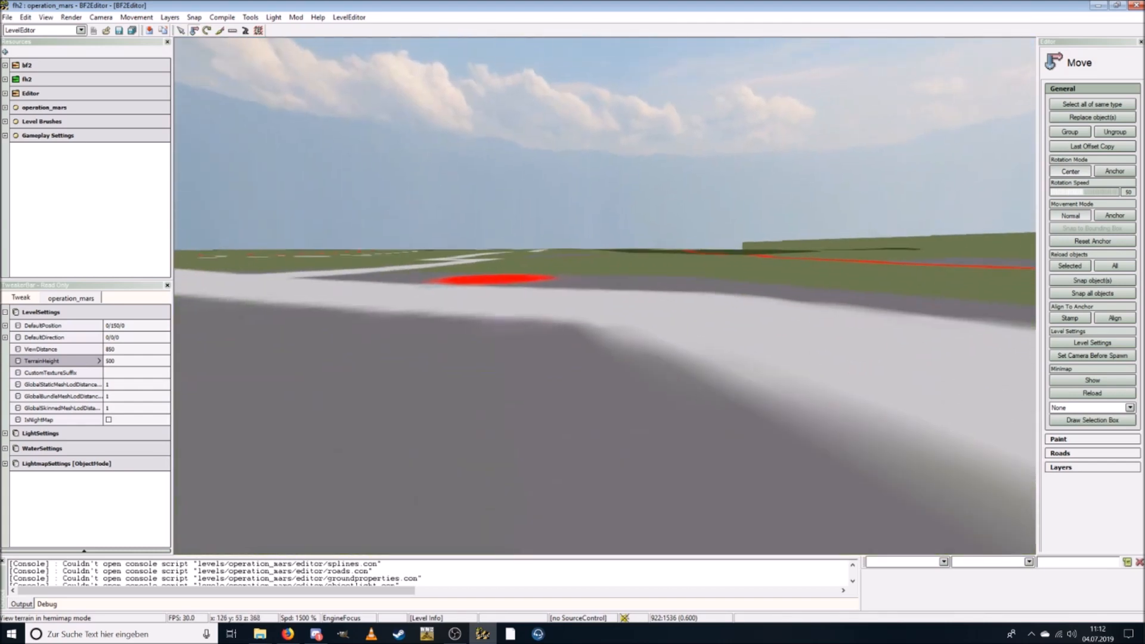
pyautogui.press('w')
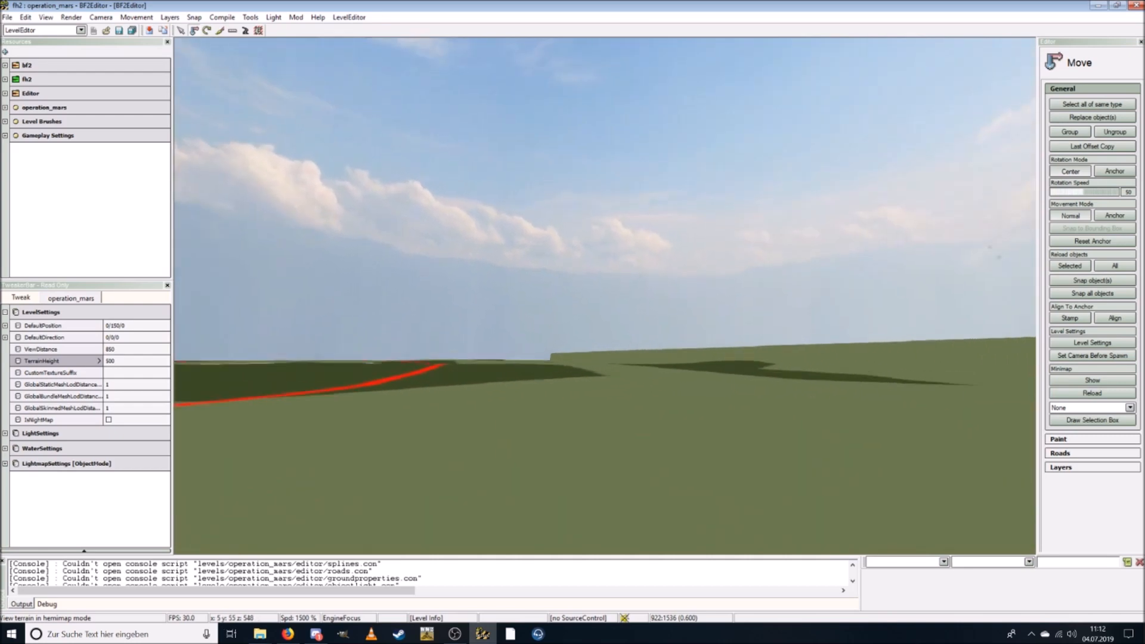
pyautogui.press('w')
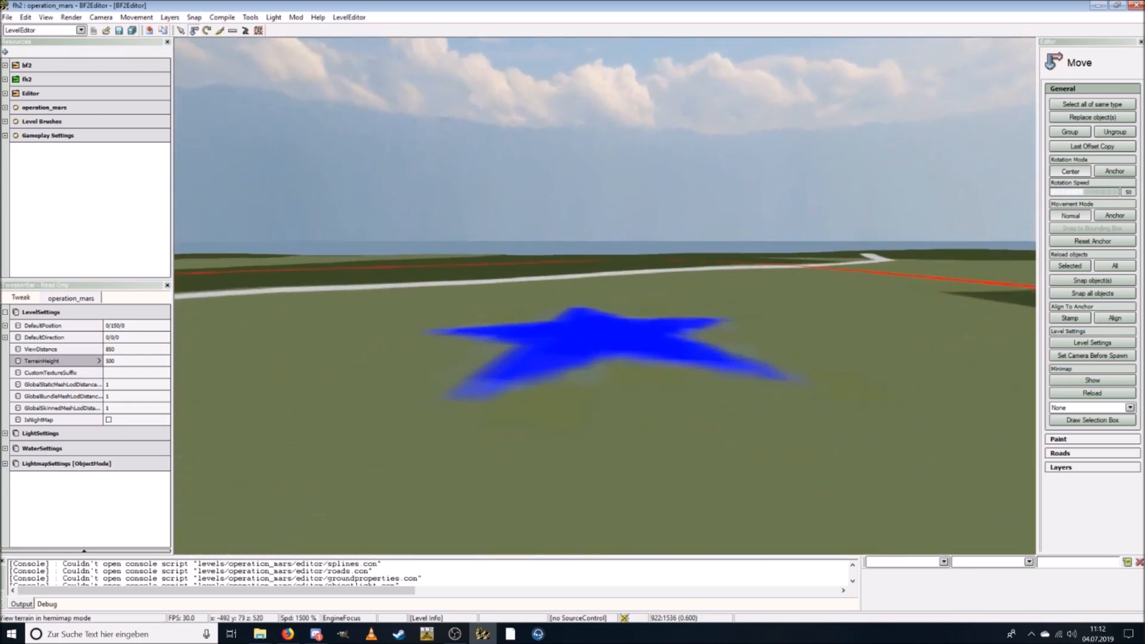
pyautogui.press('w')
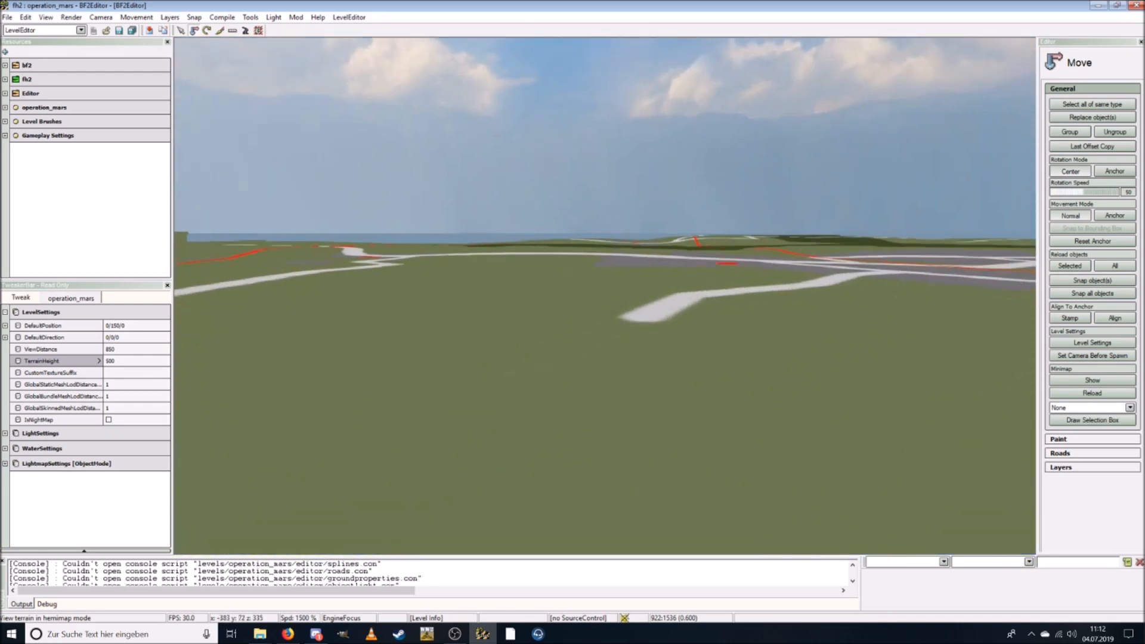
pyautogui.press('w')
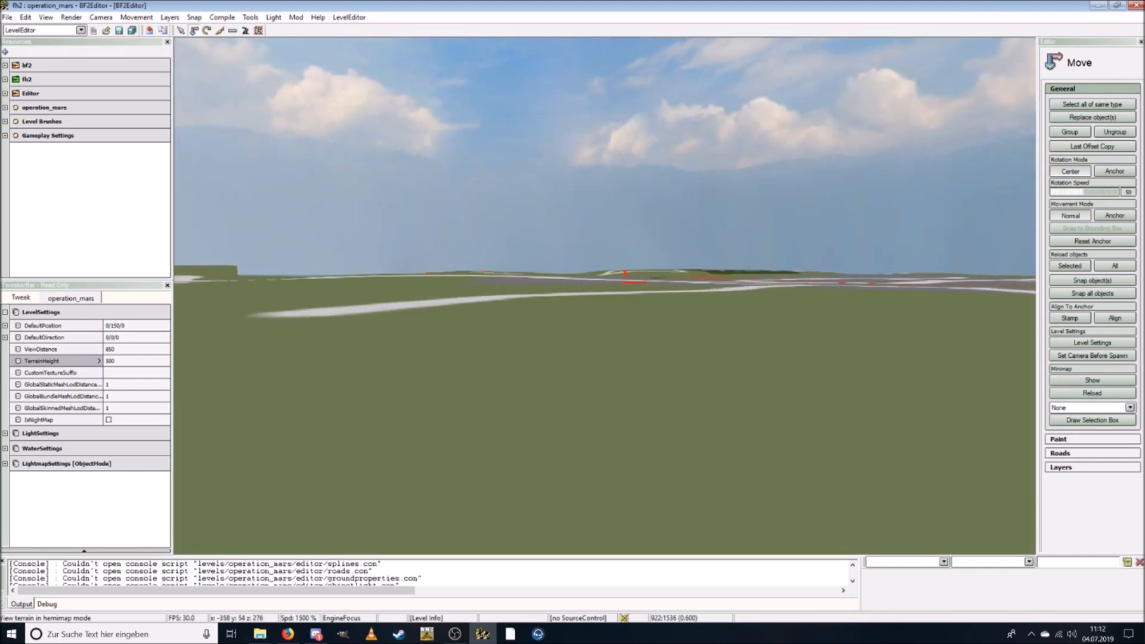
pyautogui.press('w')
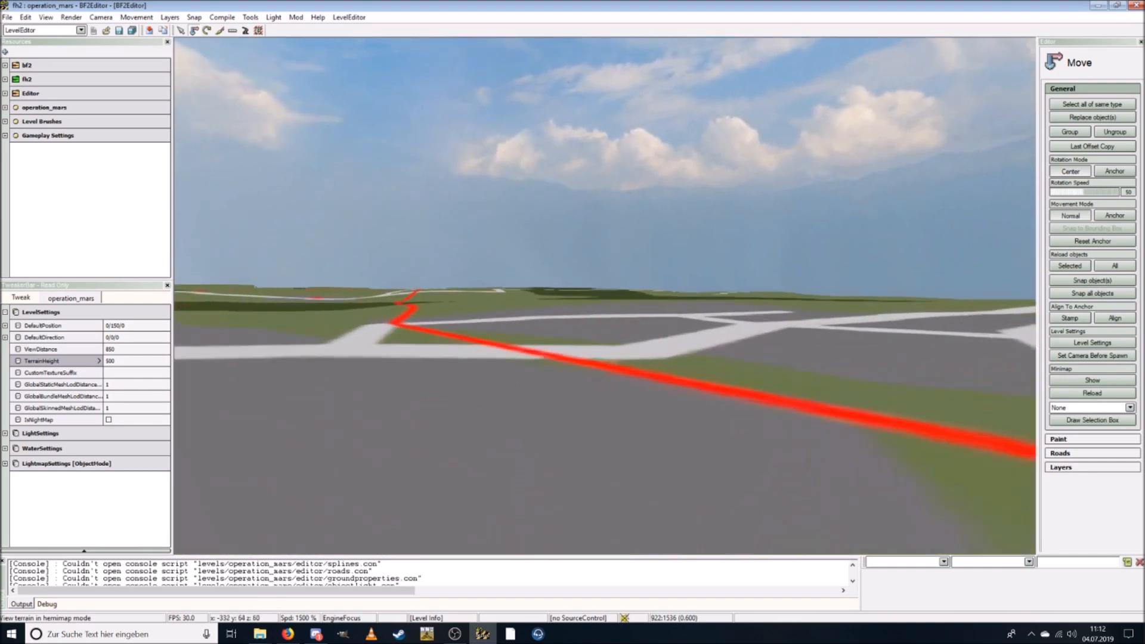
pyautogui.press('s')
pyautogui.press('w')
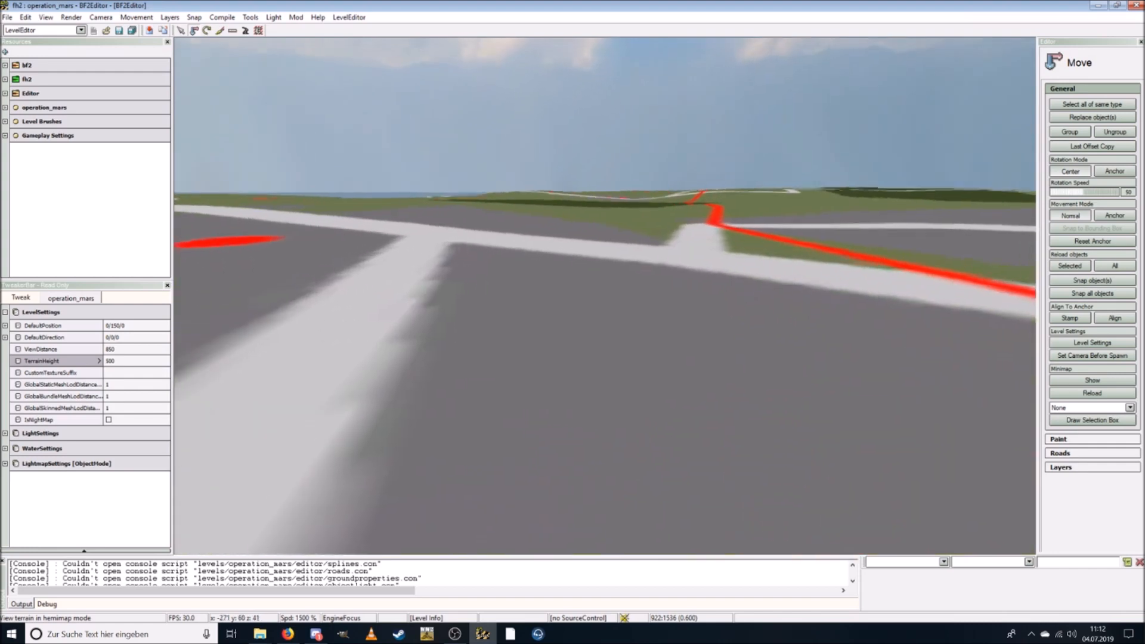
pyautogui.press('s')
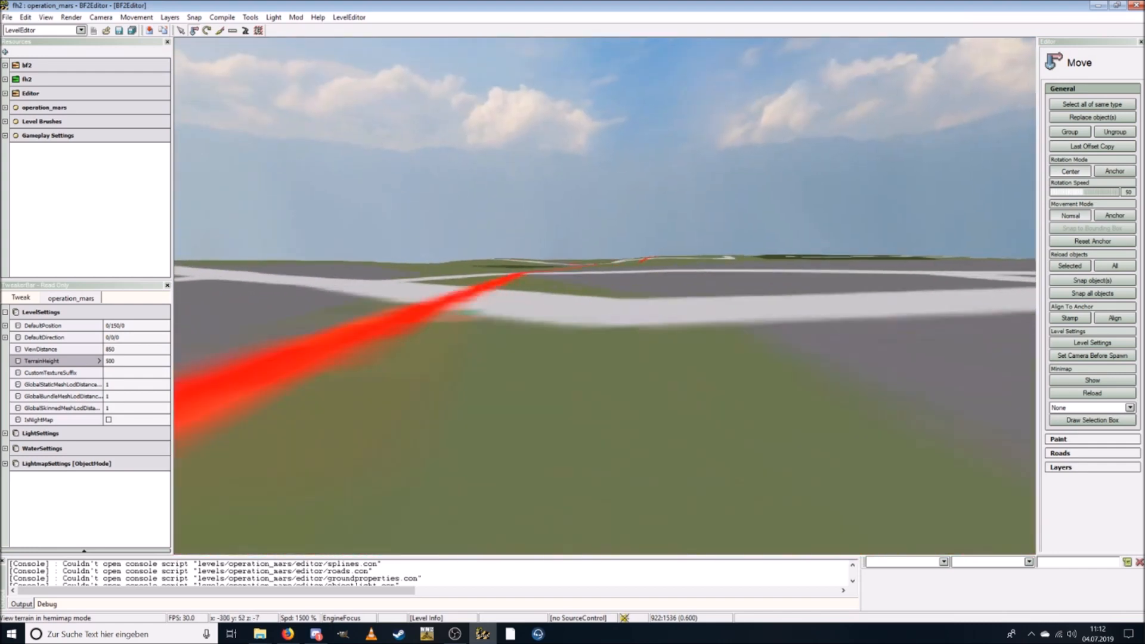
pyautogui.press('w')
pyautogui.press('s')
pyautogui.press('a')
pyautogui.press('s')
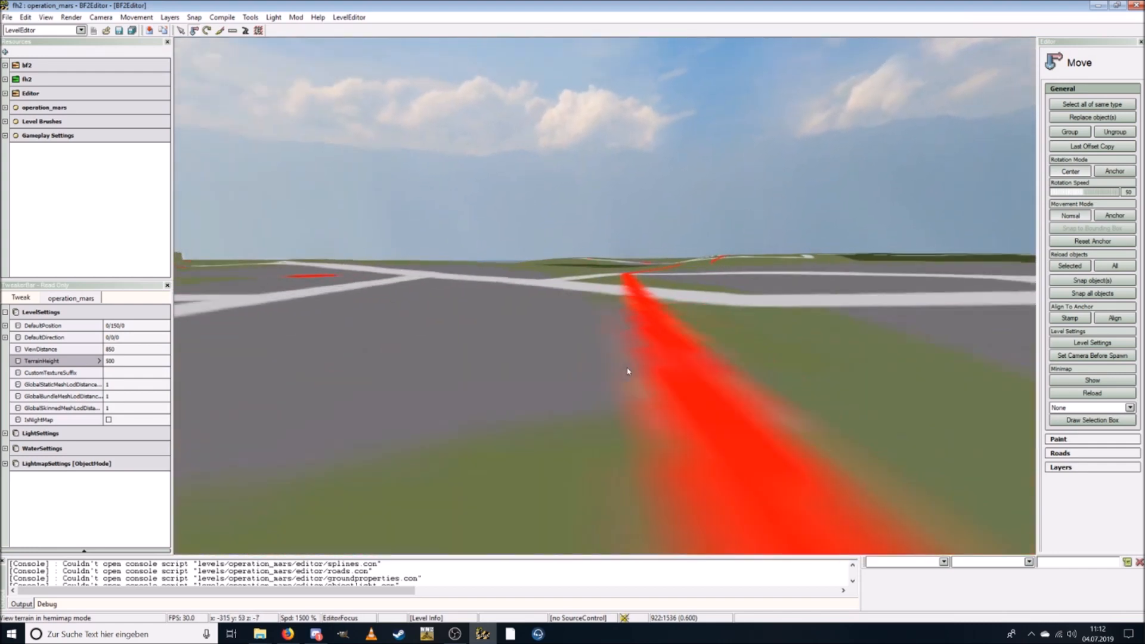
pyautogui.press('s')
pyautogui.press('a')
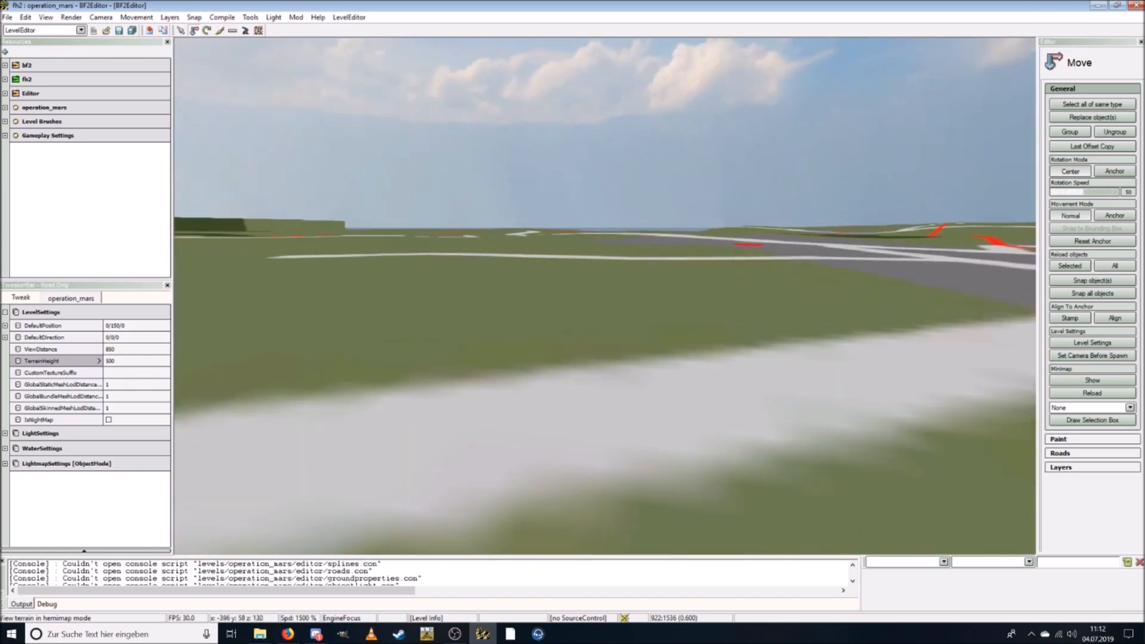
pyautogui.press('s')
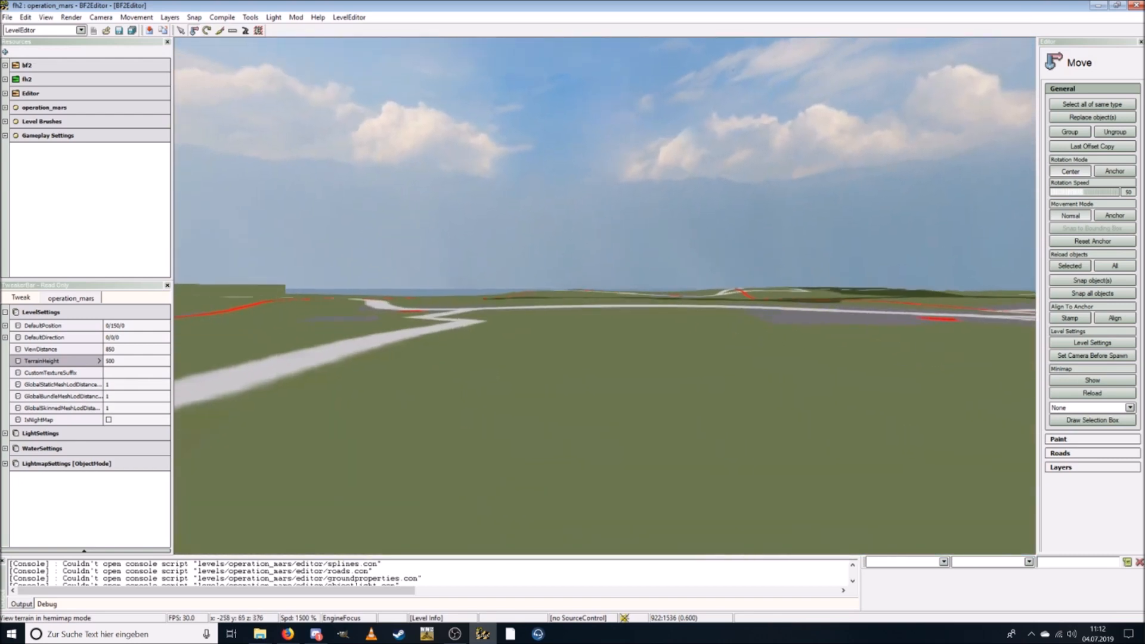
pyautogui.press('s')
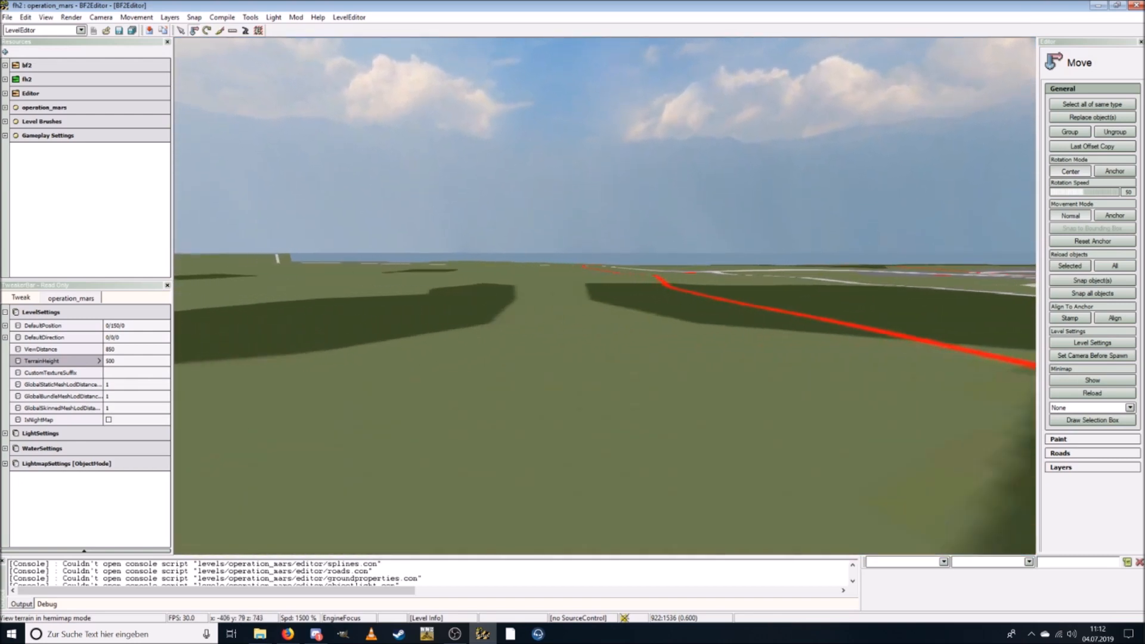
pyautogui.press('a')
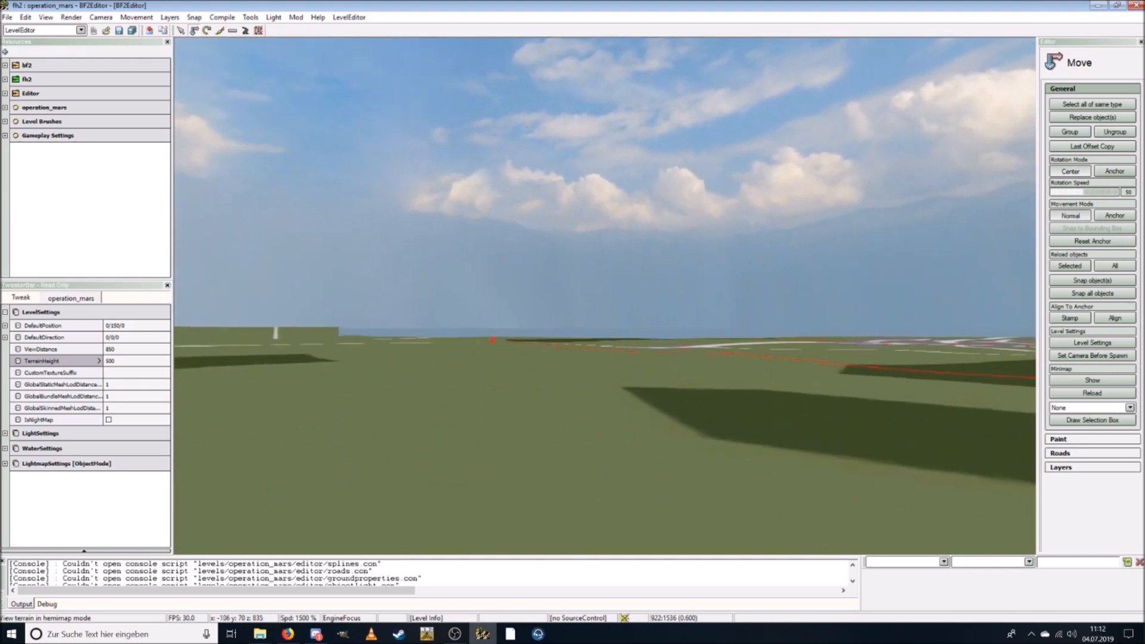
pyautogui.press('w')
pyautogui.press('a')
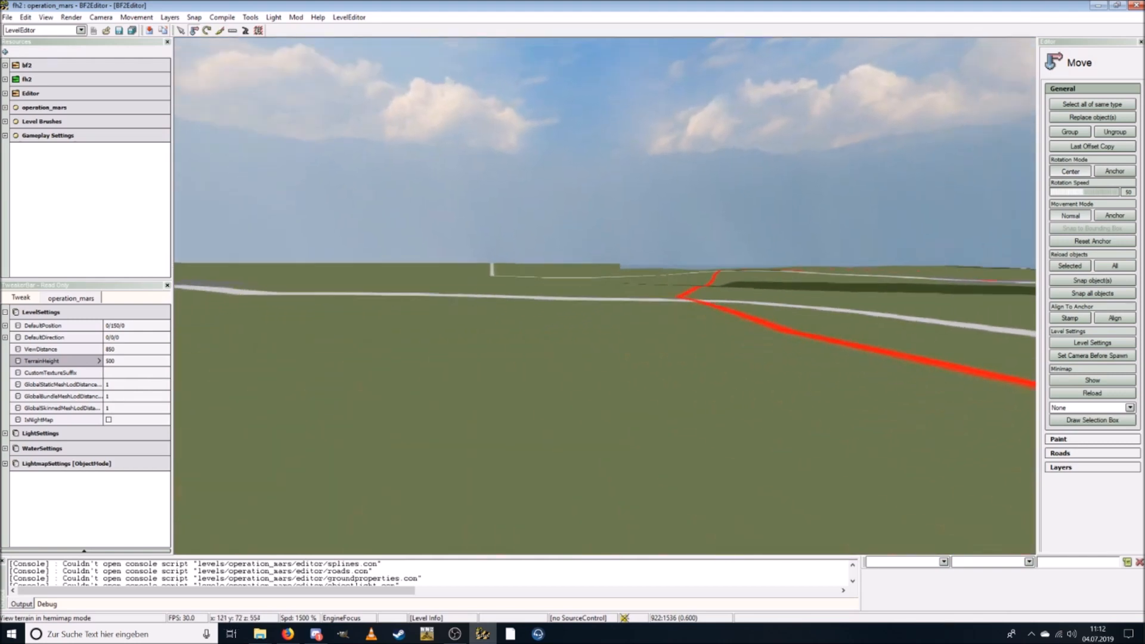
pyautogui.press('w')
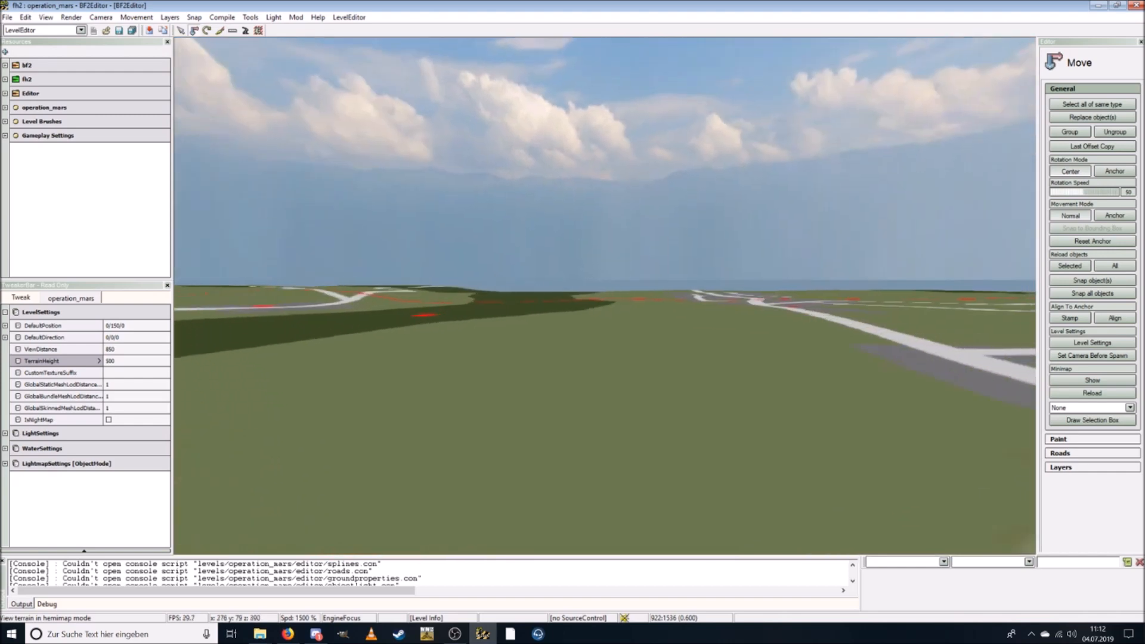
pyautogui.press('w')
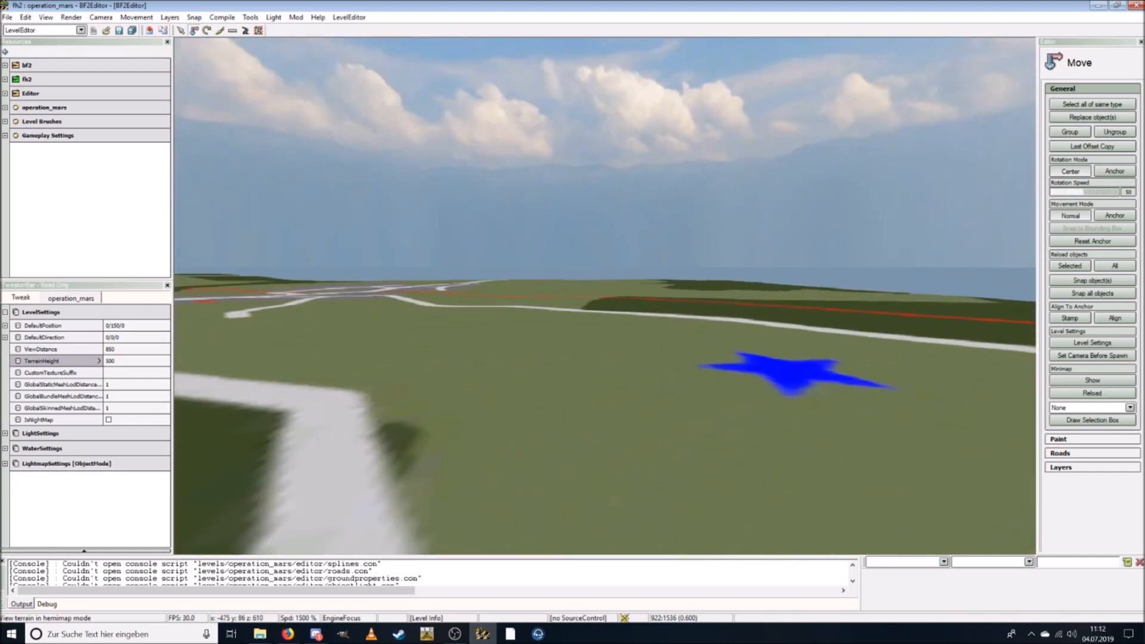
# Switch the camera to soldier control to view the terrain from ground level at the blue star marker.
pyautogui.click(115, 79)
pyautogui.press('capslock')
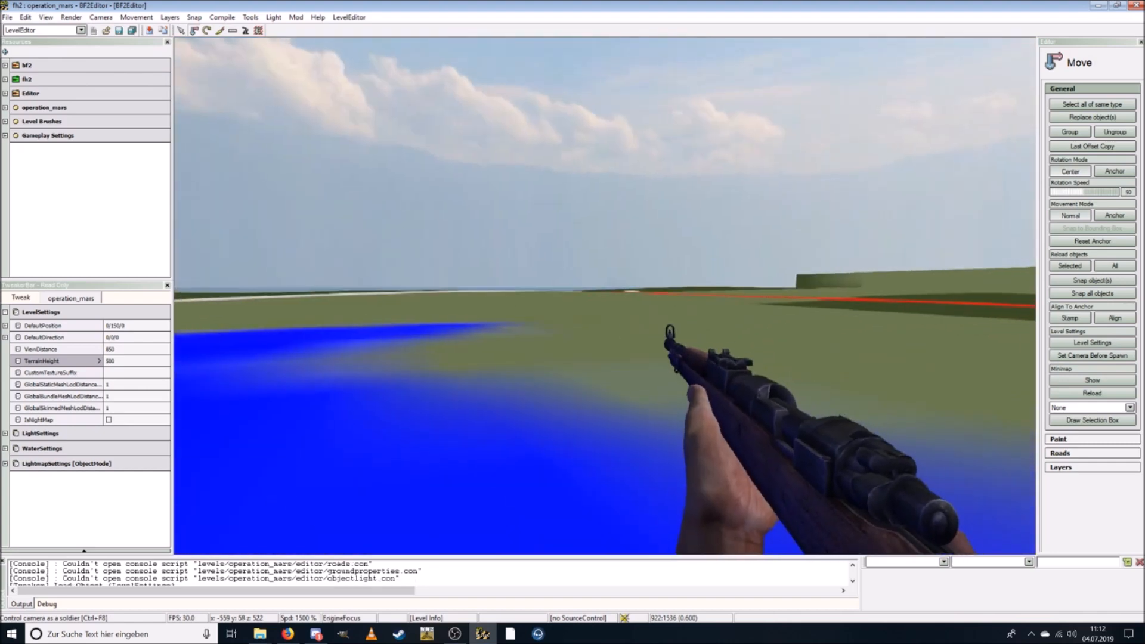
# Walk as the soldier across the blue marker area to examine the surrounding terrain from ground level.
pyautogui.press('w')
pyautogui.press('w')
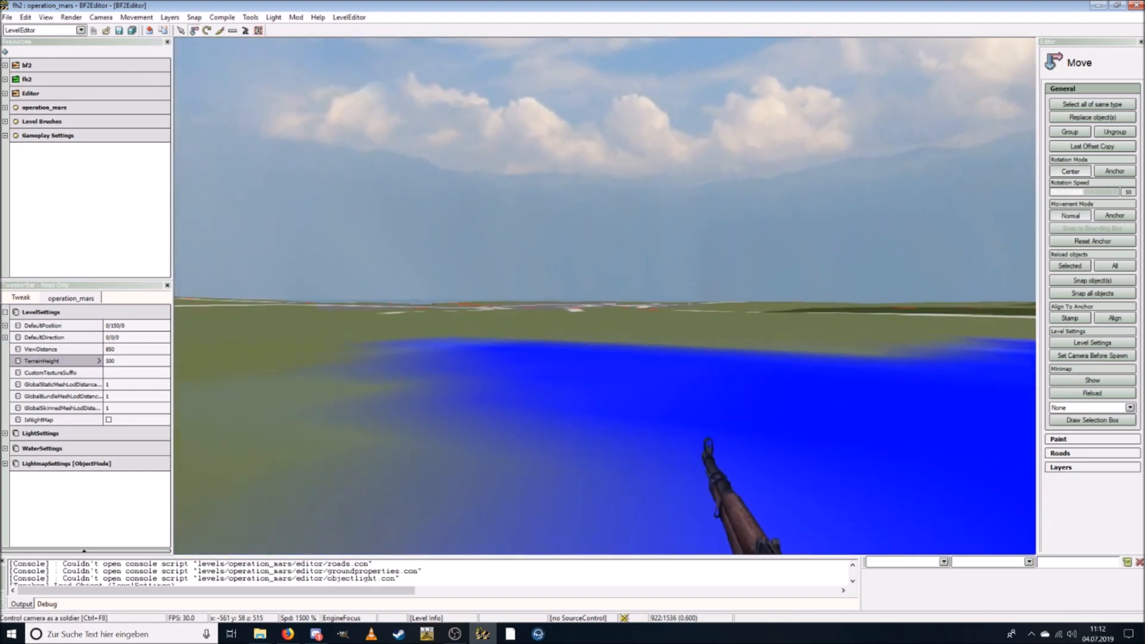
pyautogui.press('w')
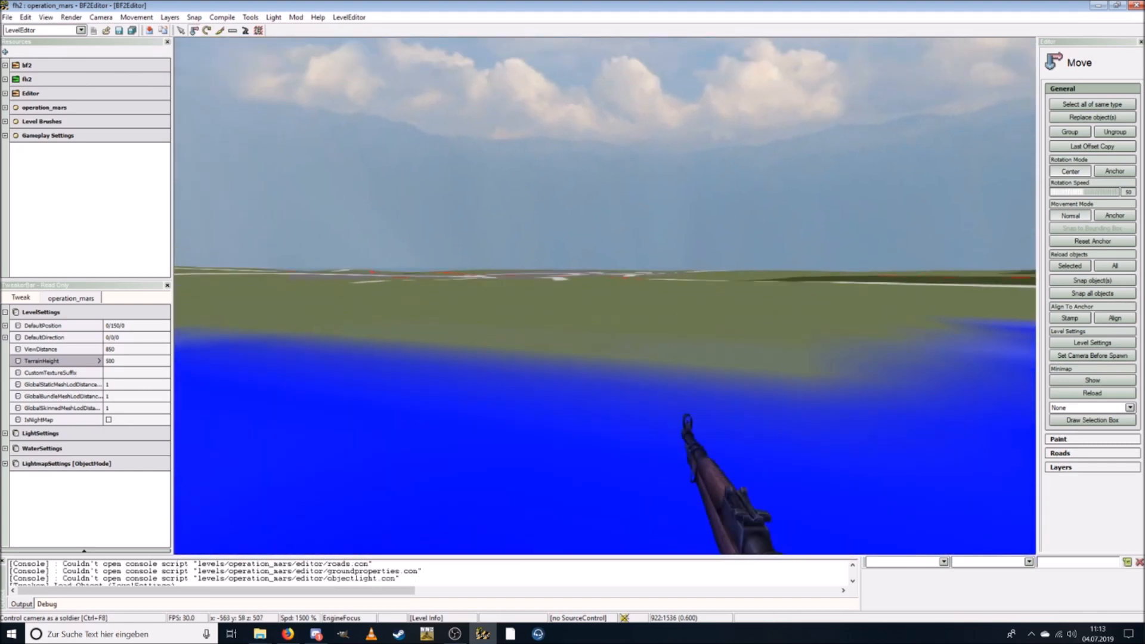
pyautogui.press('w')
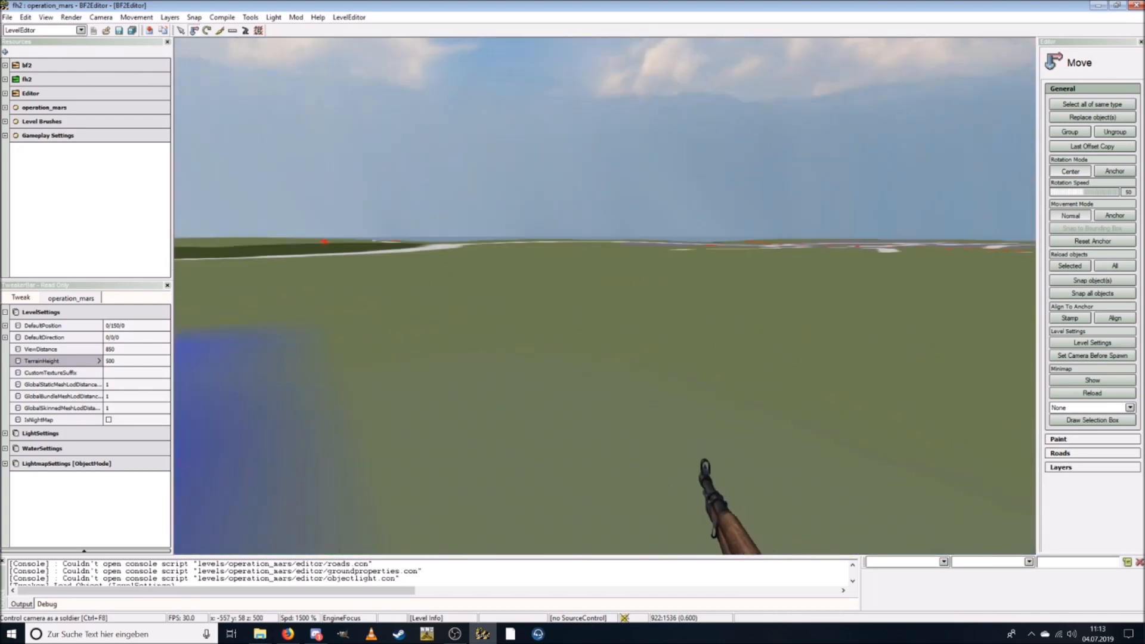
pyautogui.press('w')
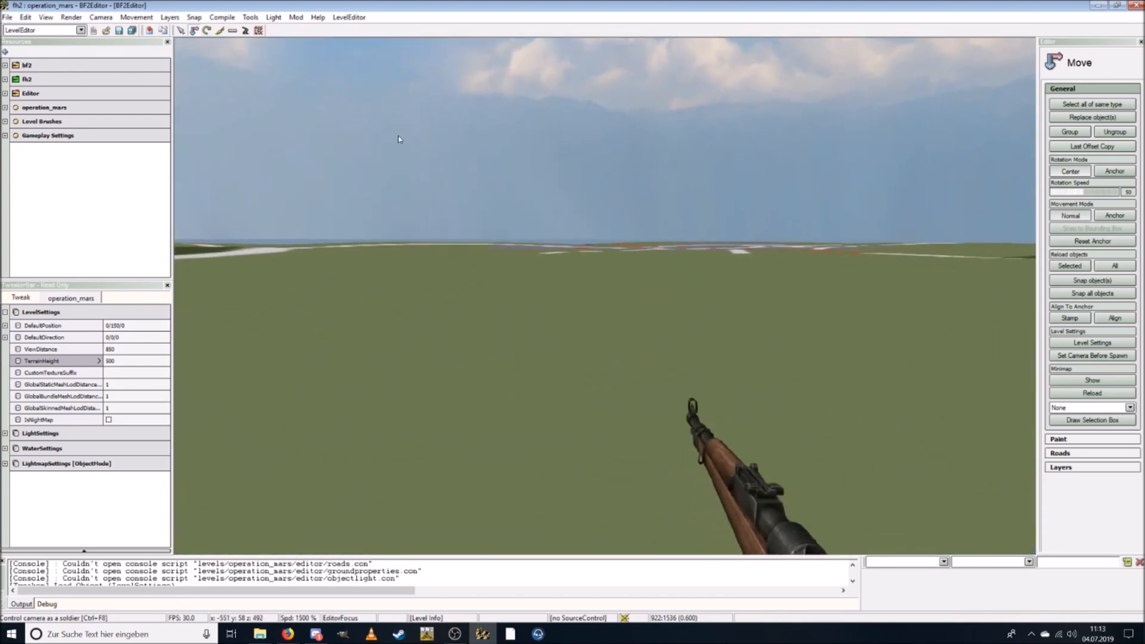
# Return the camera to Normal Mode and fly to the road junction beside the grey town area with the red flag marker.
pyautogui.click(94, 19)
pyautogui.click(103, 30)
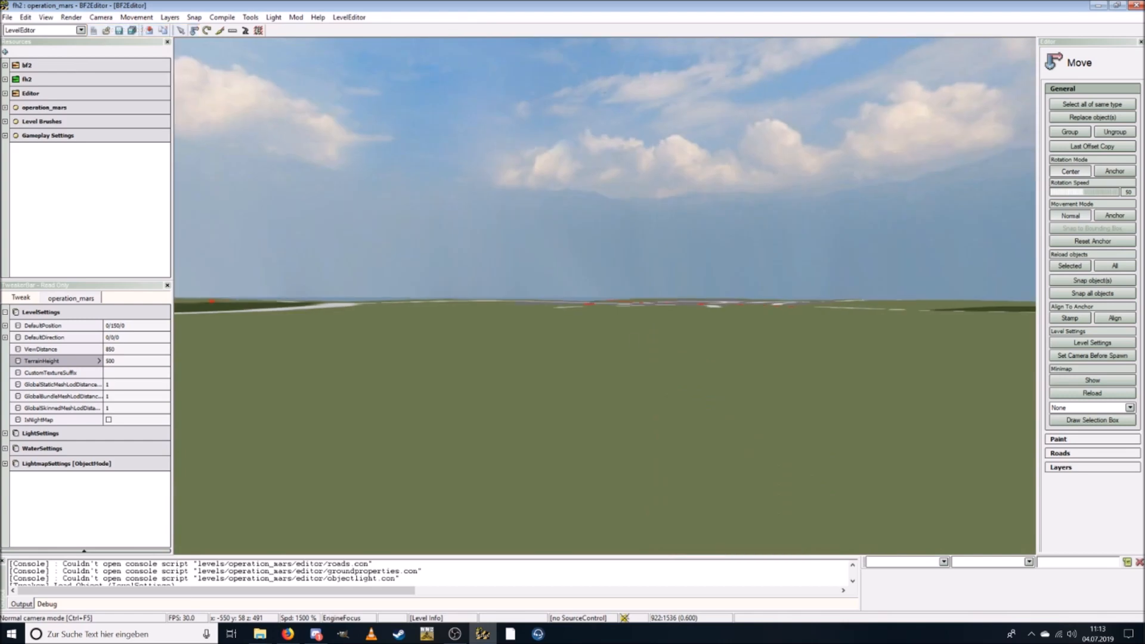
pyautogui.press('w')
pyautogui.press('a')
pyautogui.press('w')
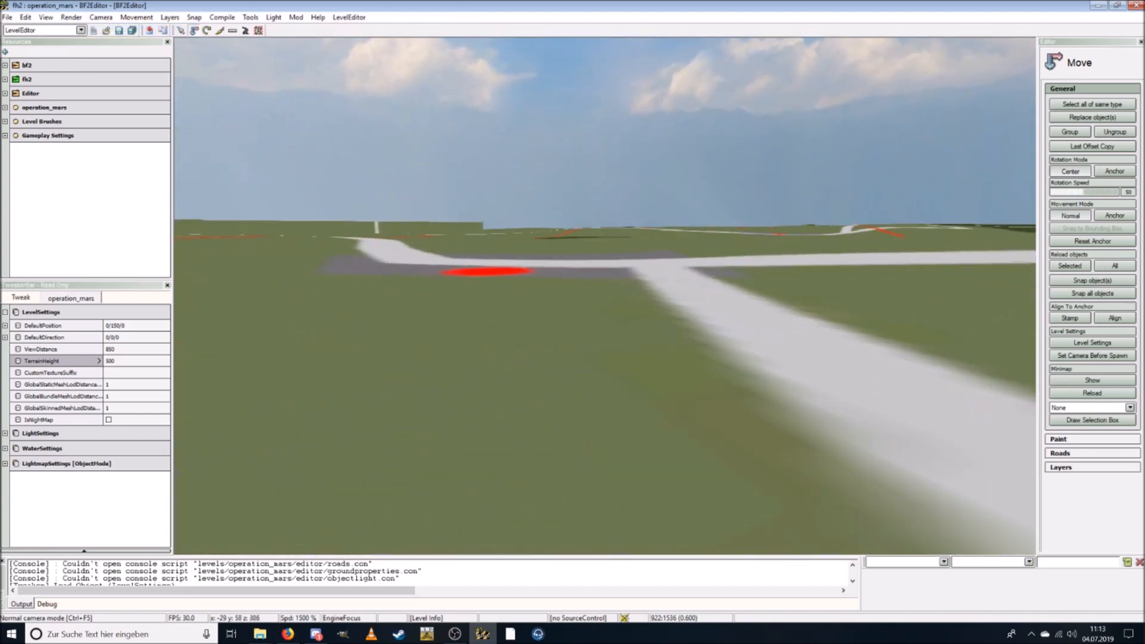
# Switch the camera to soldier control and walk to the grey town area with the red marker to examine the slopes and sight lines.
pyautogui.click(102, 17)
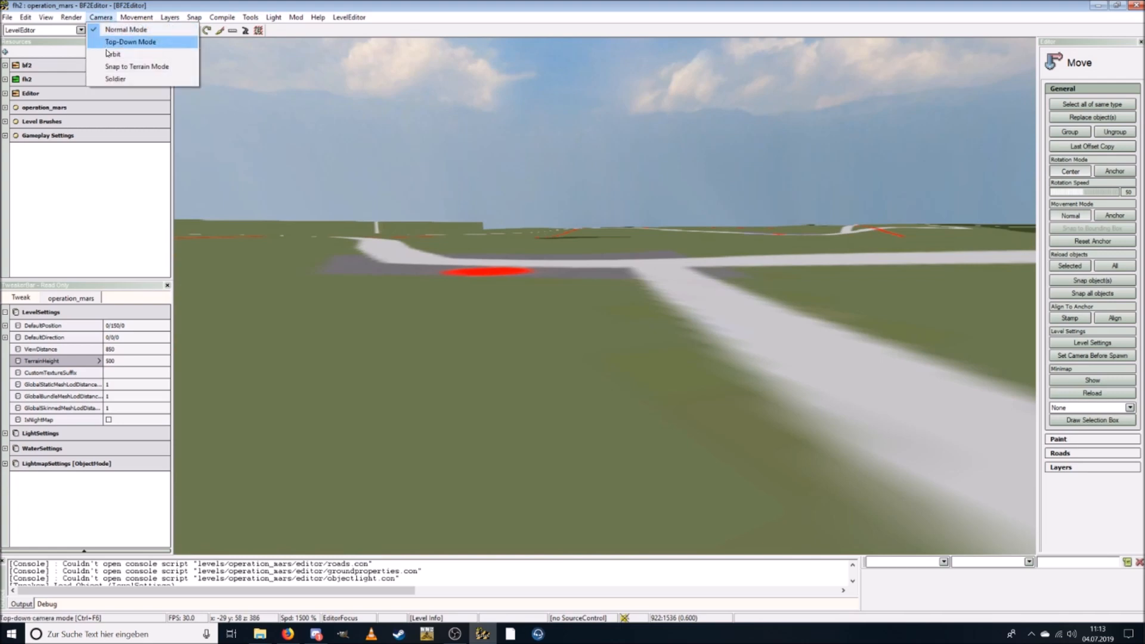
pyautogui.click(115, 79)
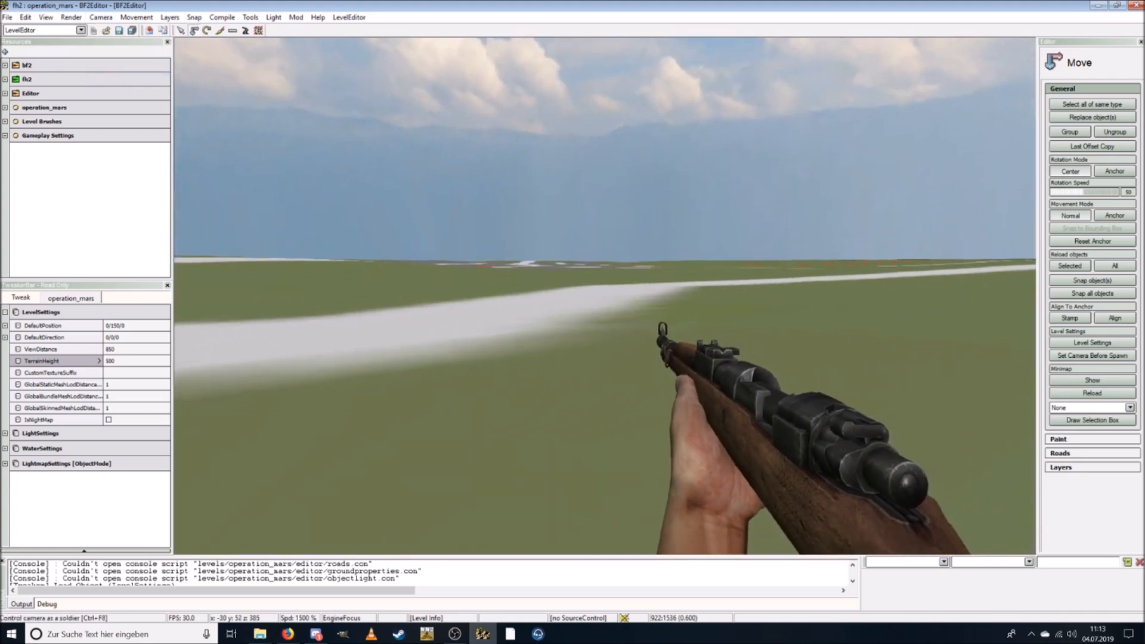
pyautogui.press('w')
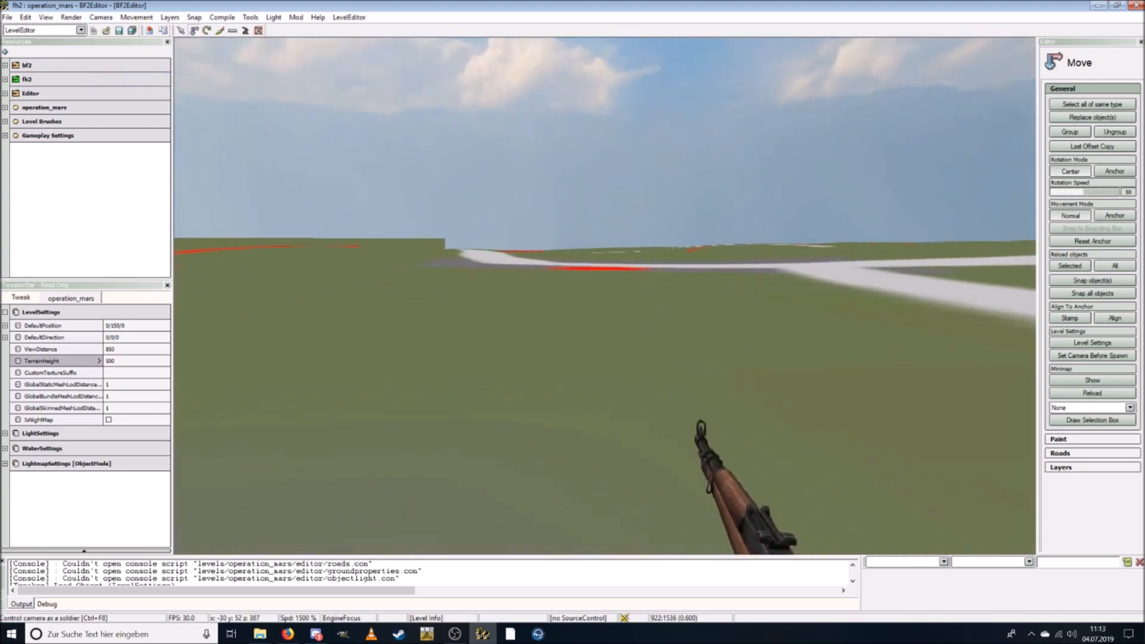
pyautogui.press('w')
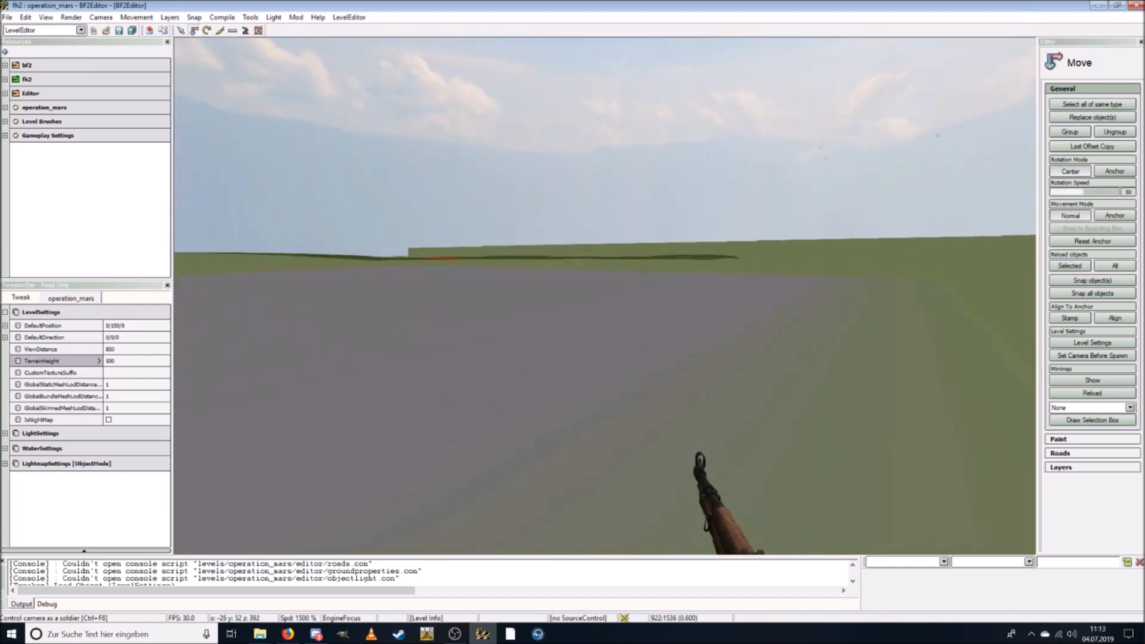
pyautogui.press('w')
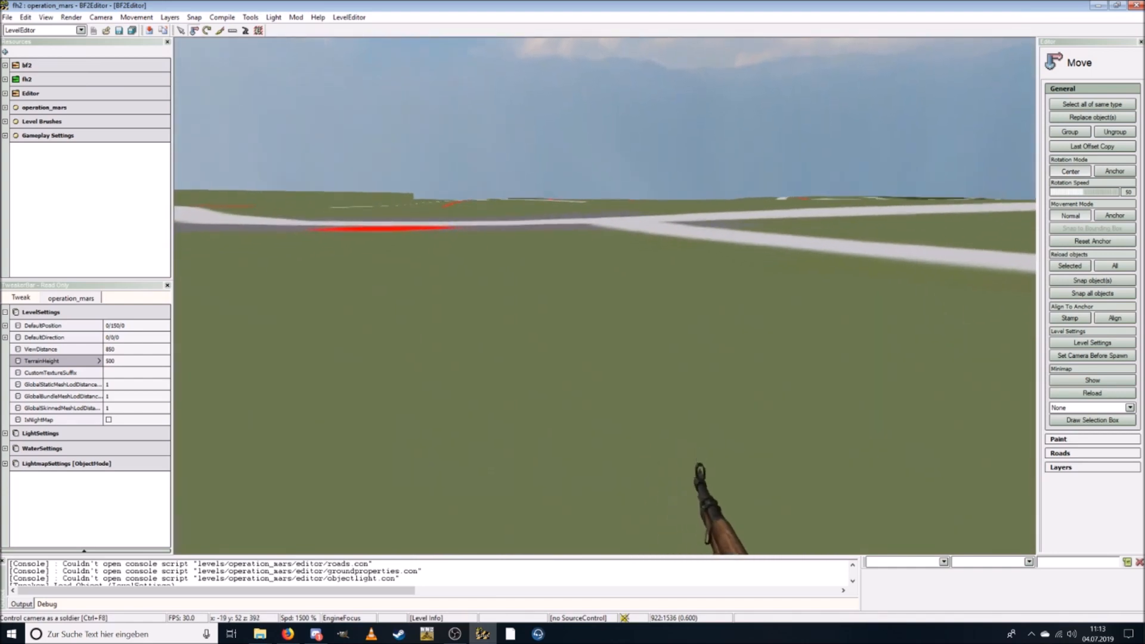
pyautogui.press('w')
pyautogui.press('w')
pyautogui.press('w')
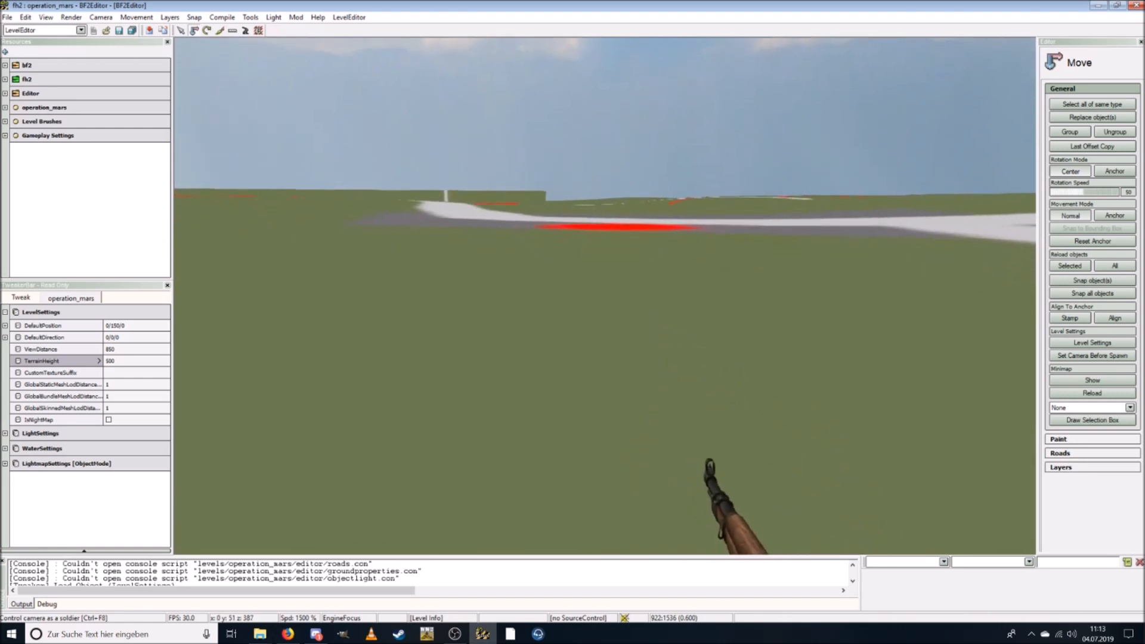
pyautogui.press('w')
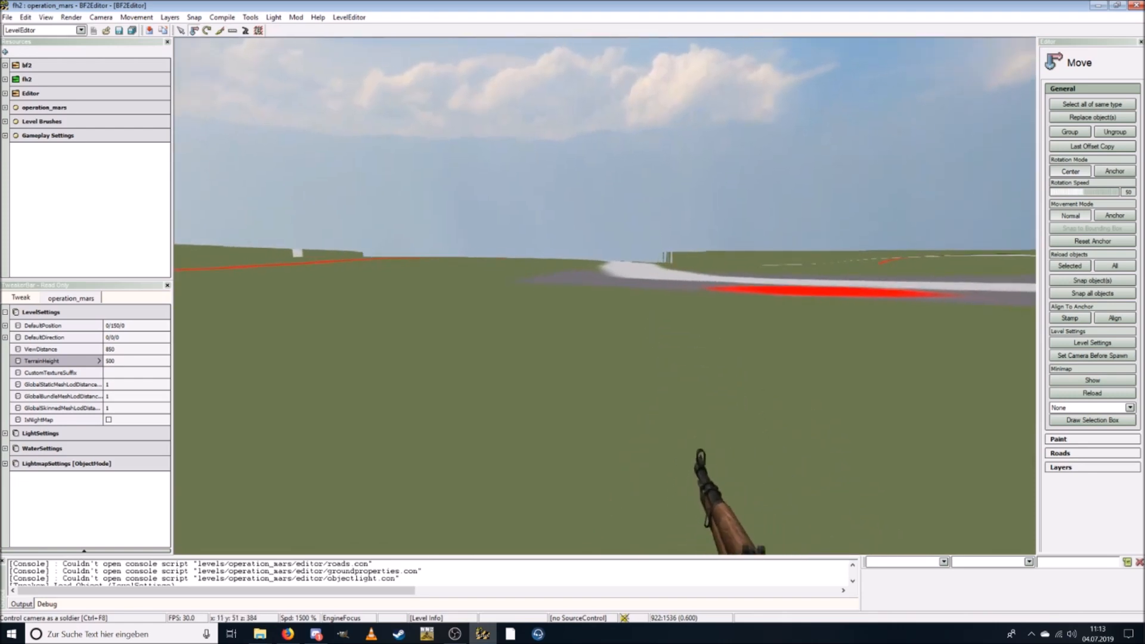
pyautogui.press('w')
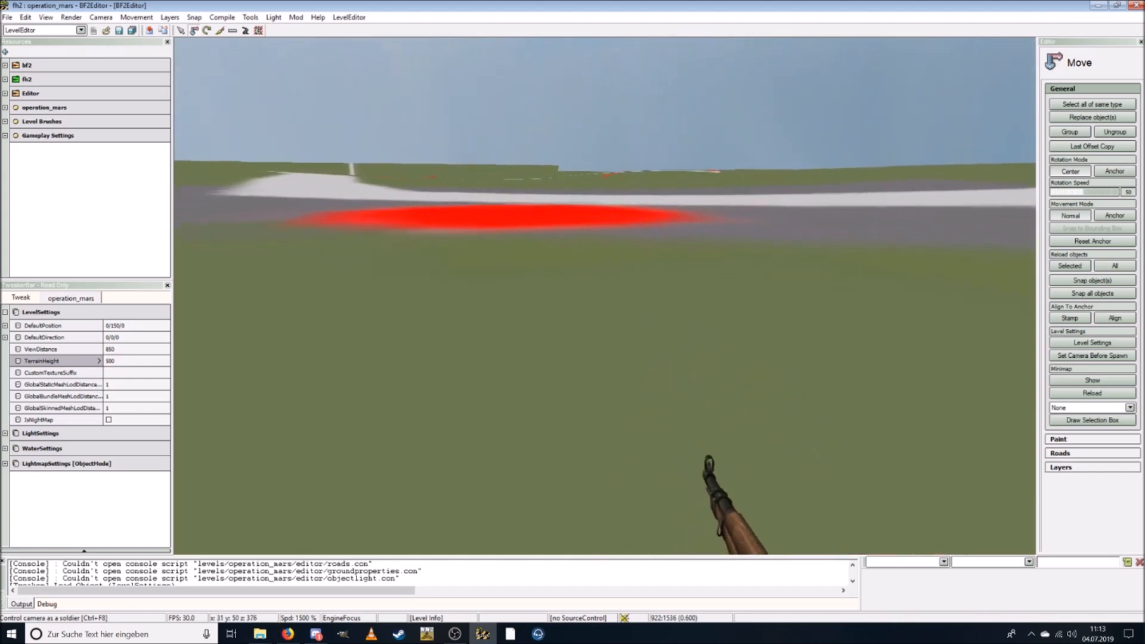
pyautogui.press('w')
pyautogui.press('w')
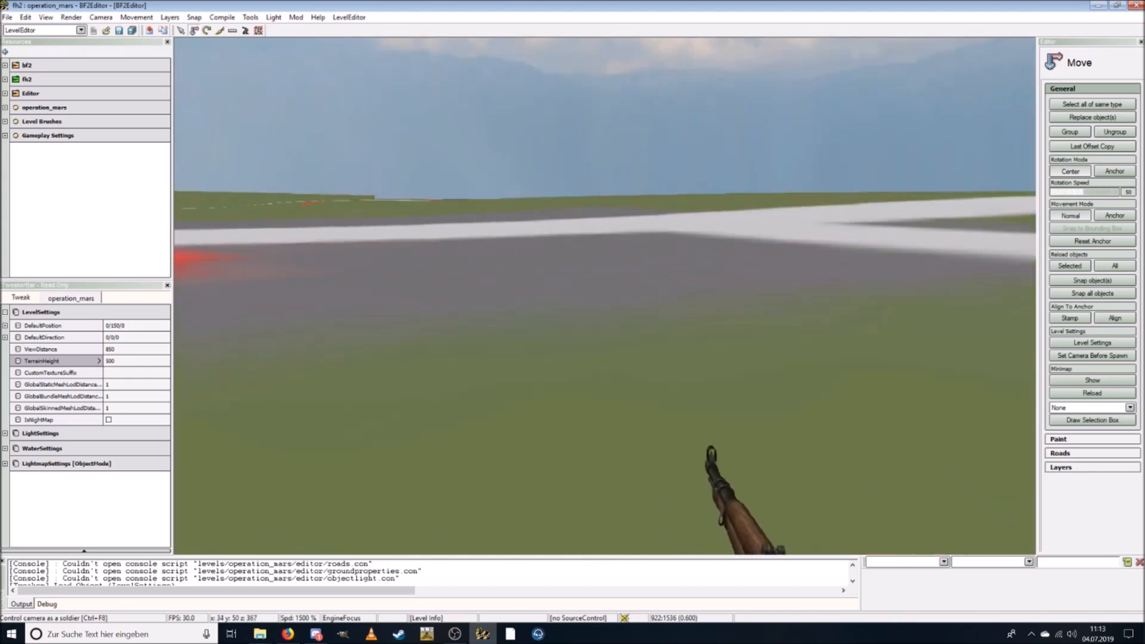
pyautogui.press('w')
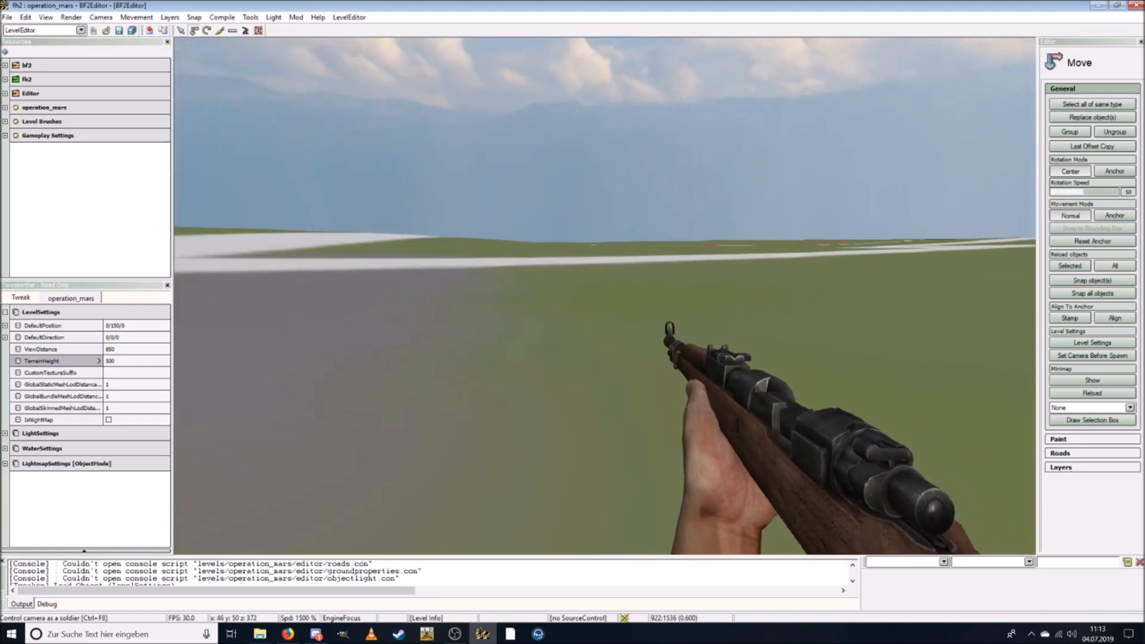
# Save all level changes, accepting the preselected Terrain item in the TerrainEditor save selection.
pyautogui.click(8, 17)
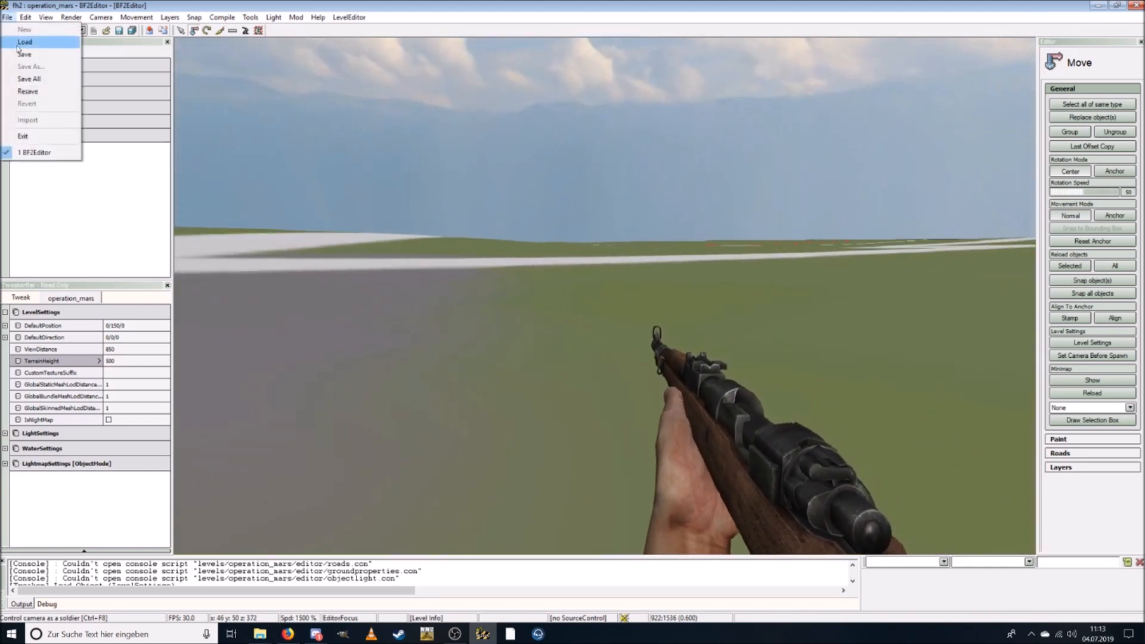
pyautogui.click(28, 79)
pyautogui.click(624, 442)
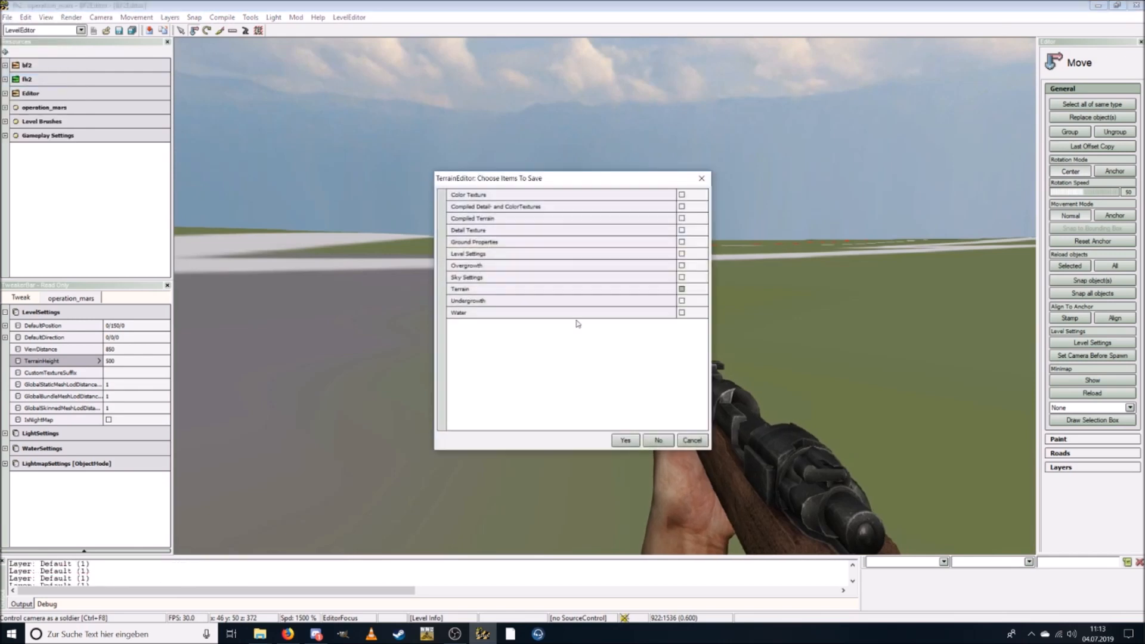
pyautogui.click(625, 440)
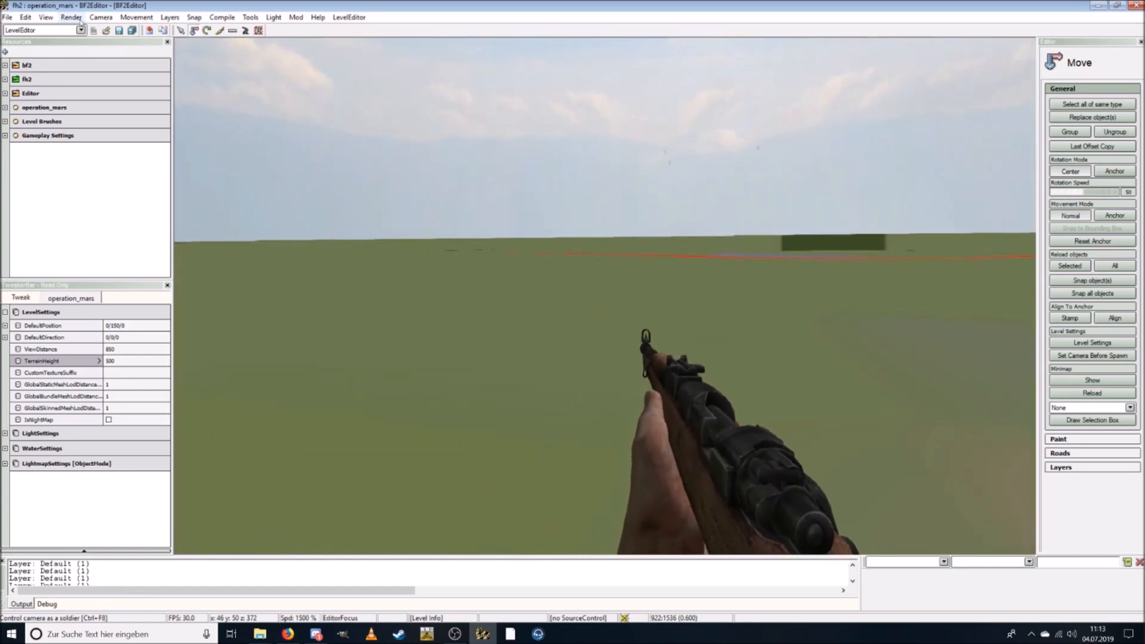
# Return the camera to Normal Mode and fly over the map to examine the relief around the forests, roads and red boundary line.
pyautogui.click(101, 16)
pyautogui.click(119, 28)
pyautogui.press('w')
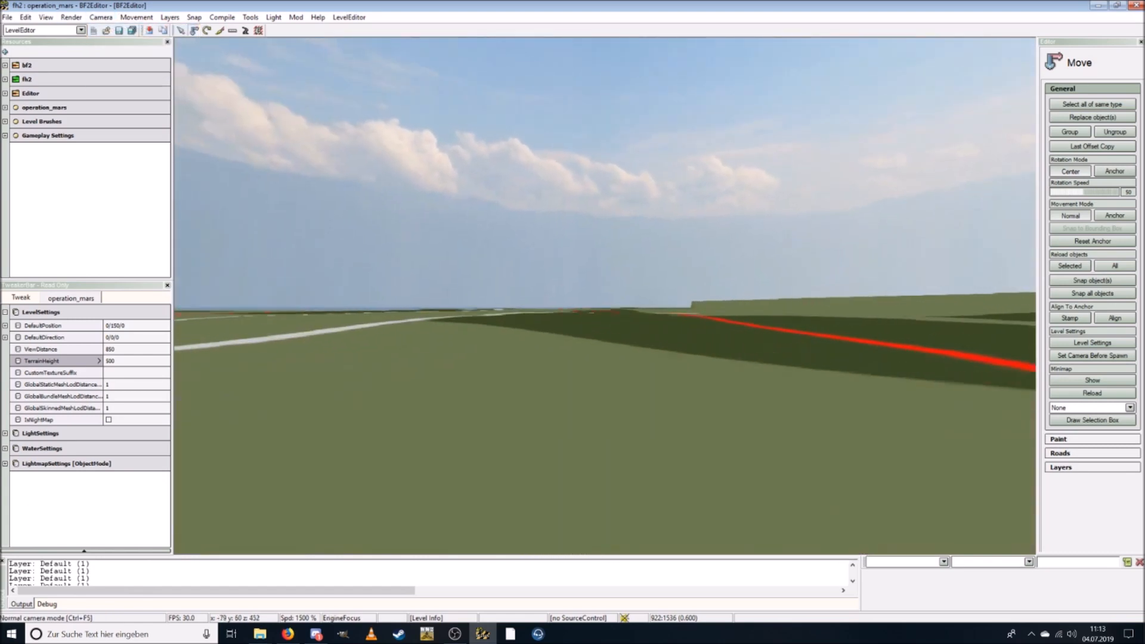
pyautogui.press('w')
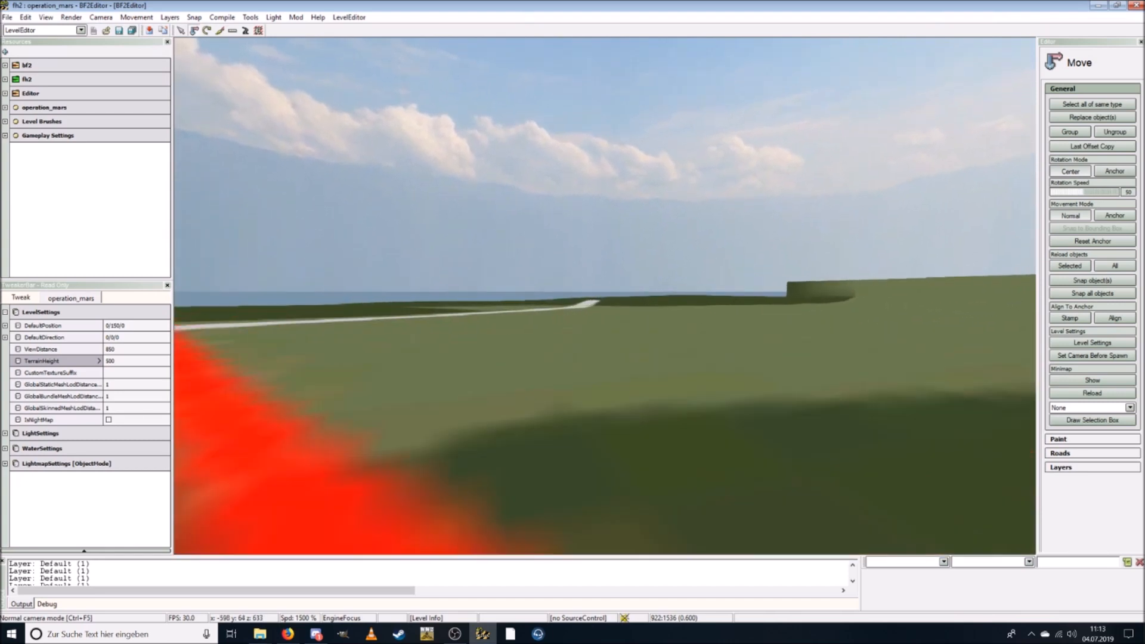
pyautogui.press('w')
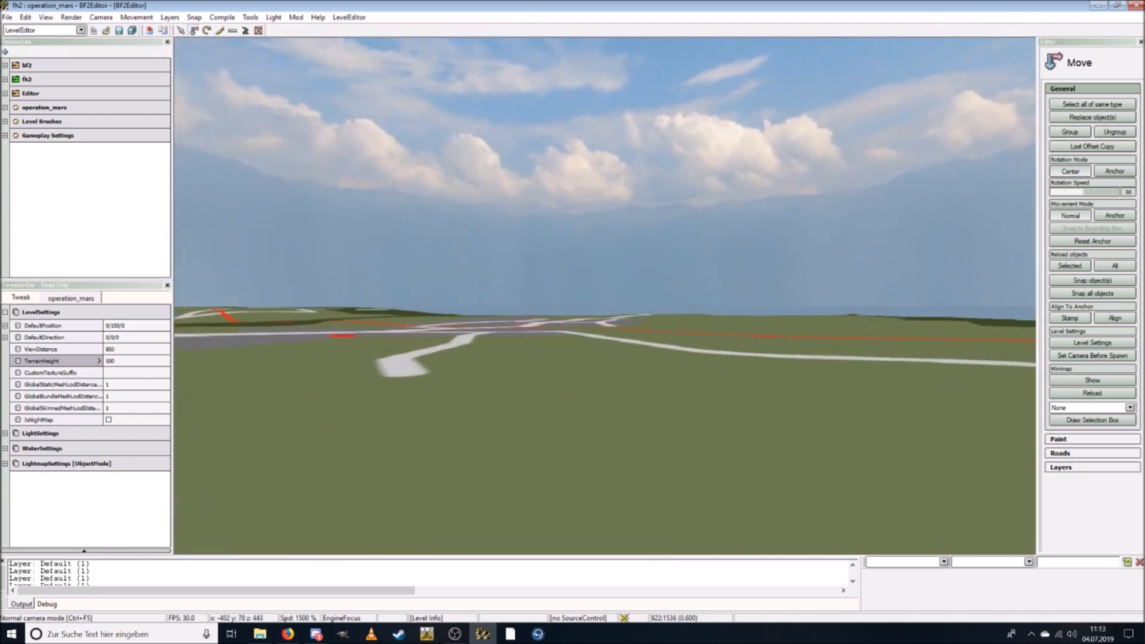
pyautogui.press('w')
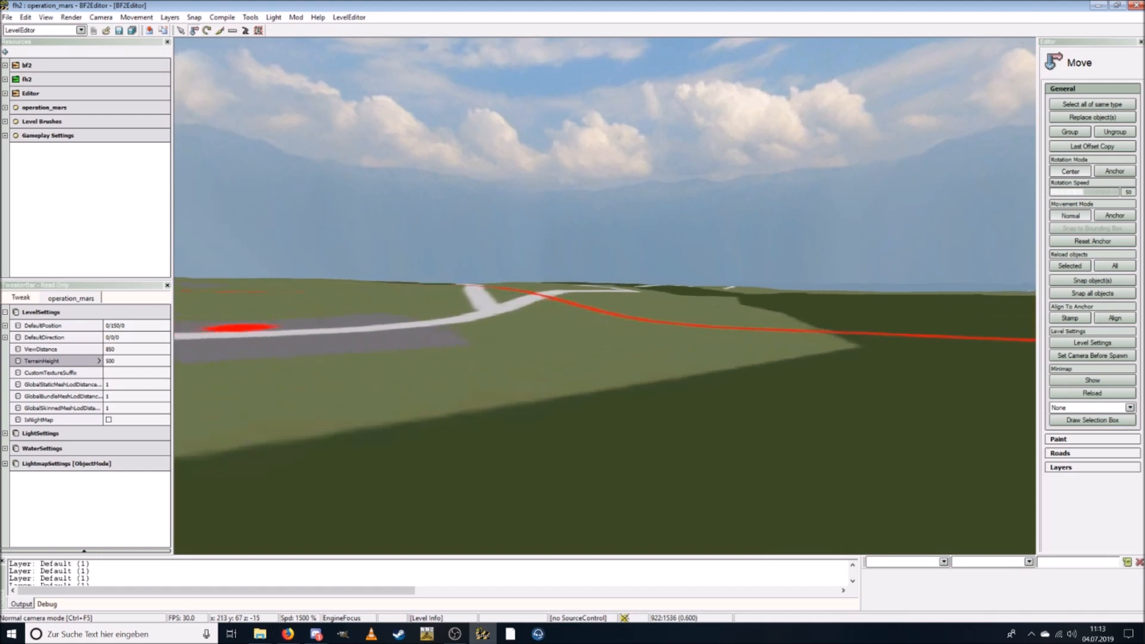
pyautogui.press('w')
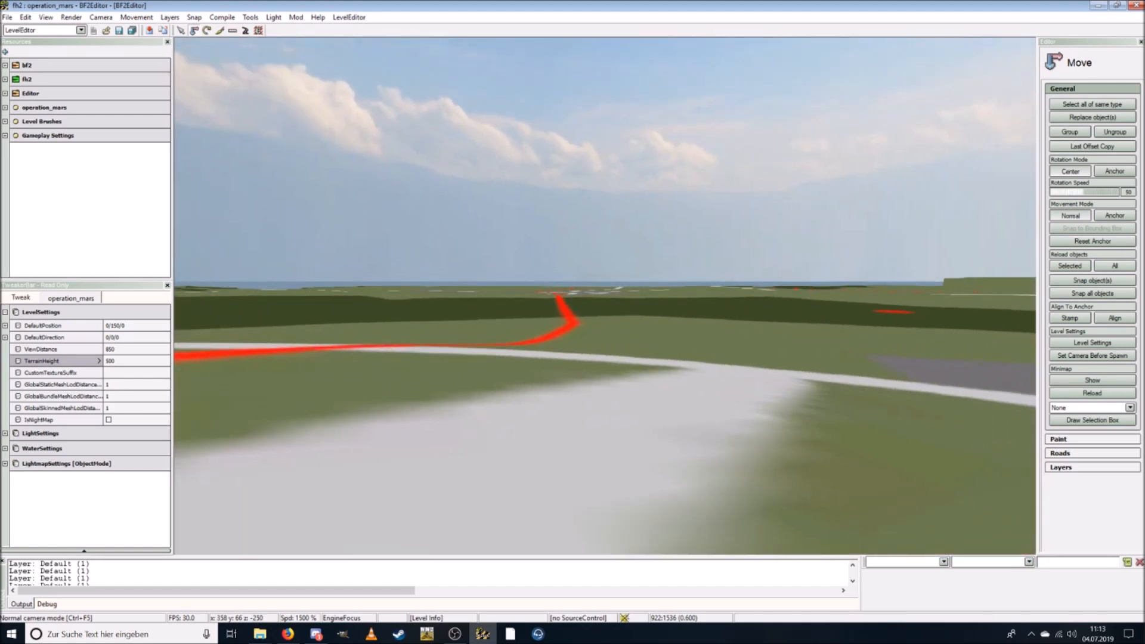
pyautogui.press('w')
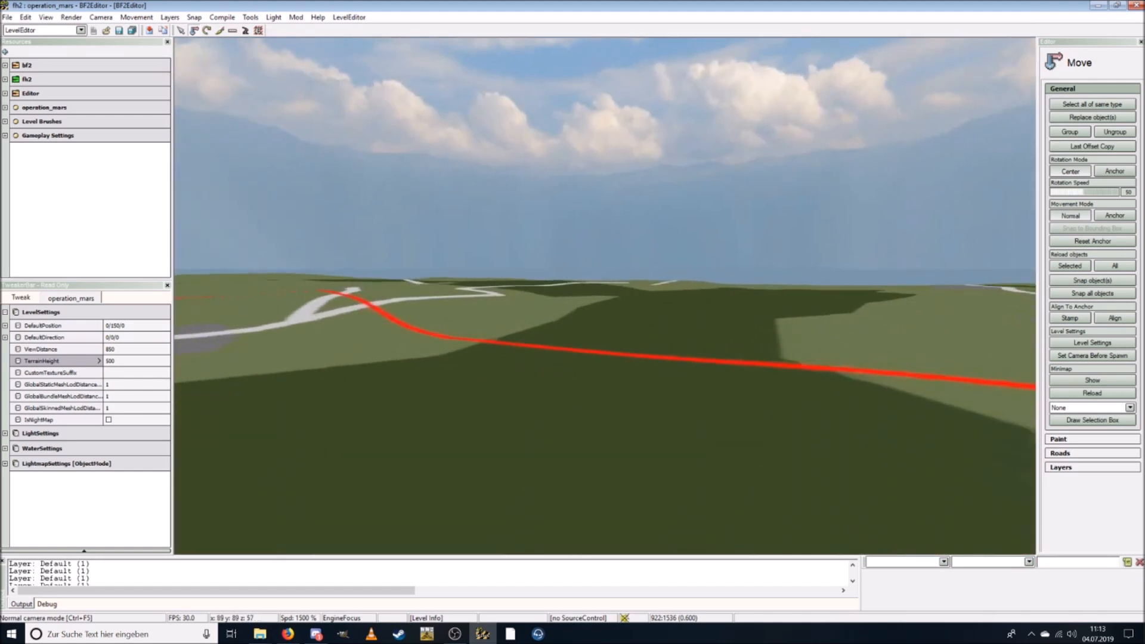
# Switch the camera to soldier control and walk through the grey town area to the curved road to examine the hill beyond it.
pyautogui.click(101, 17)
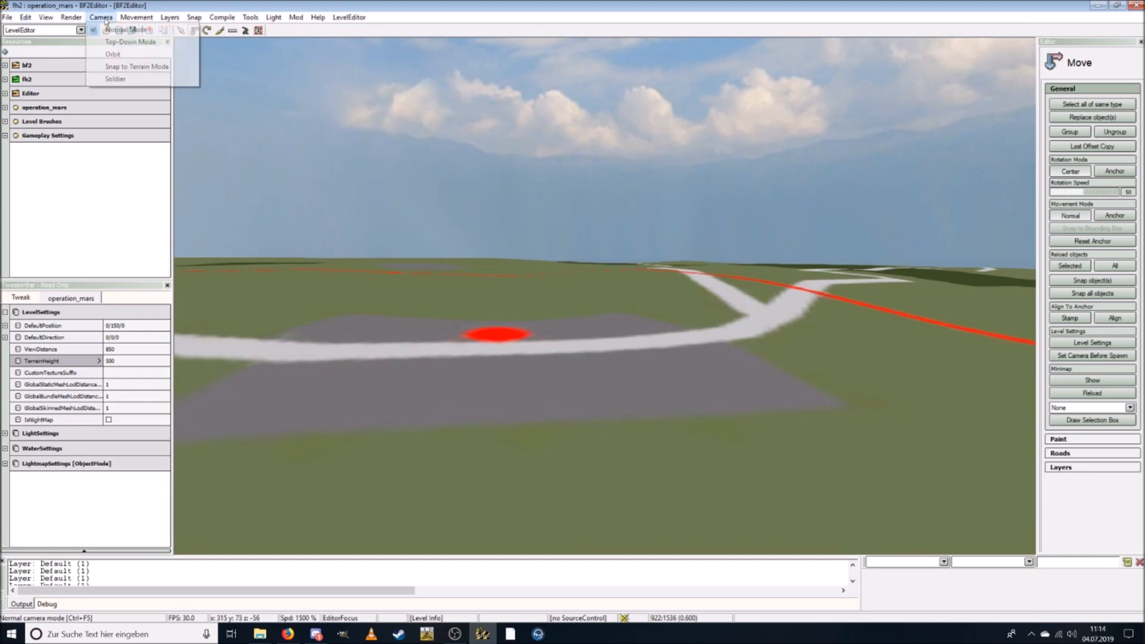
pyautogui.click(113, 79)
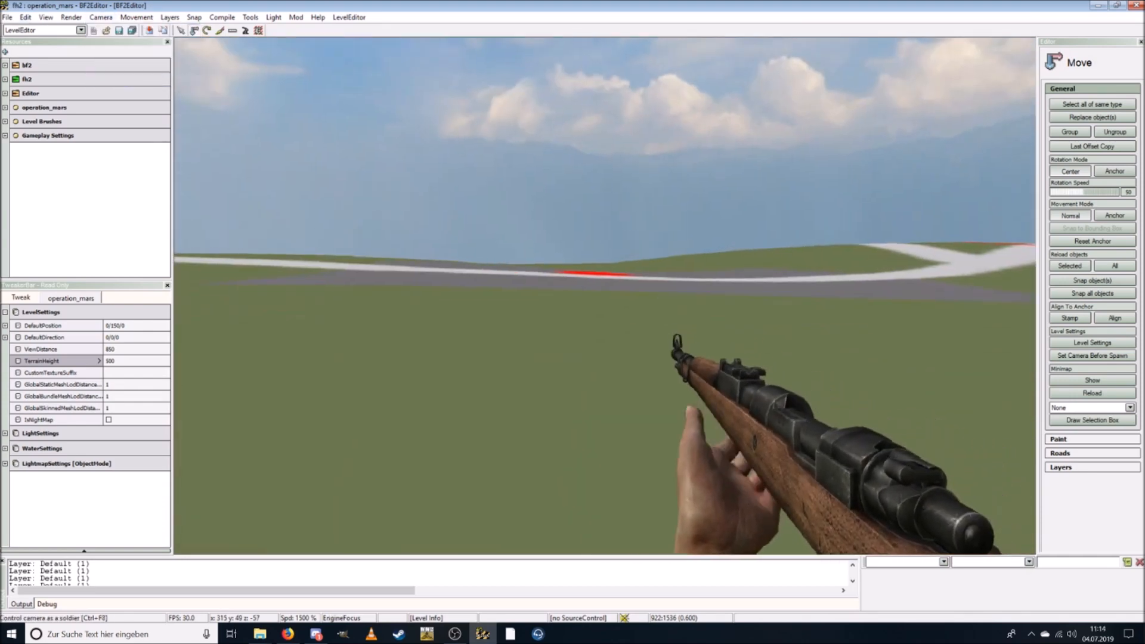
pyautogui.press('w')
pyautogui.press('w')
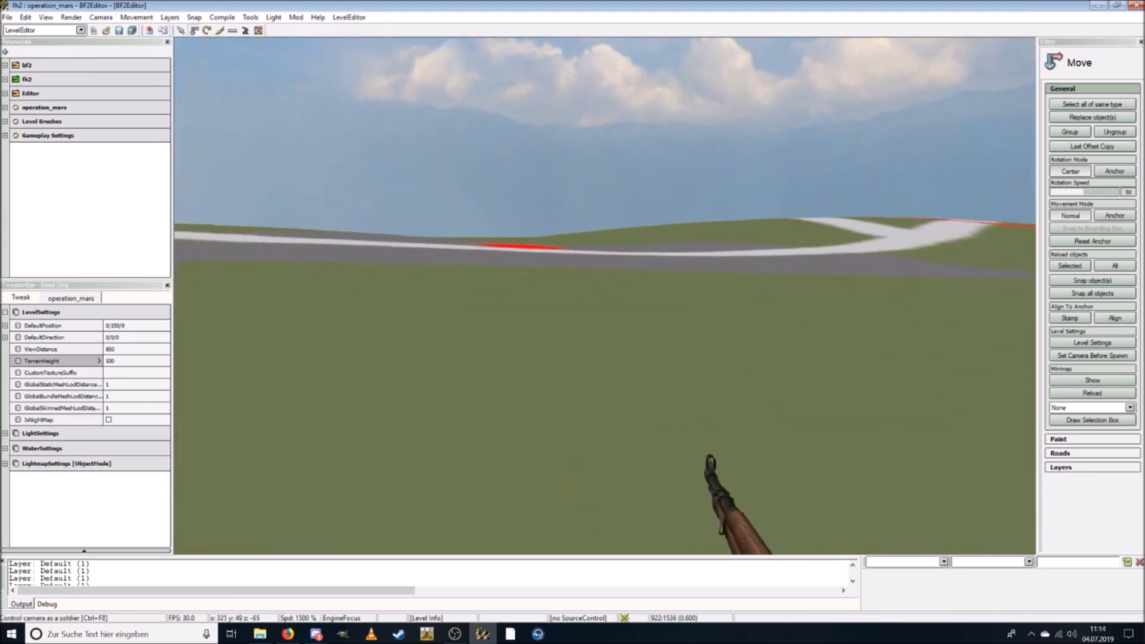
pyautogui.press('w')
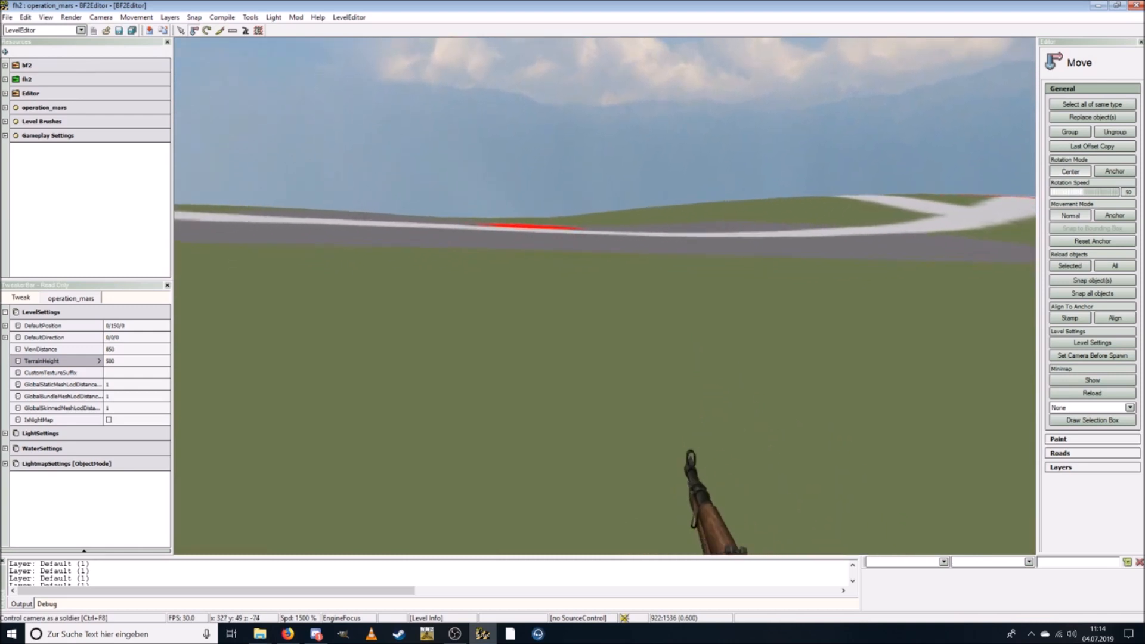
pyautogui.press('w')
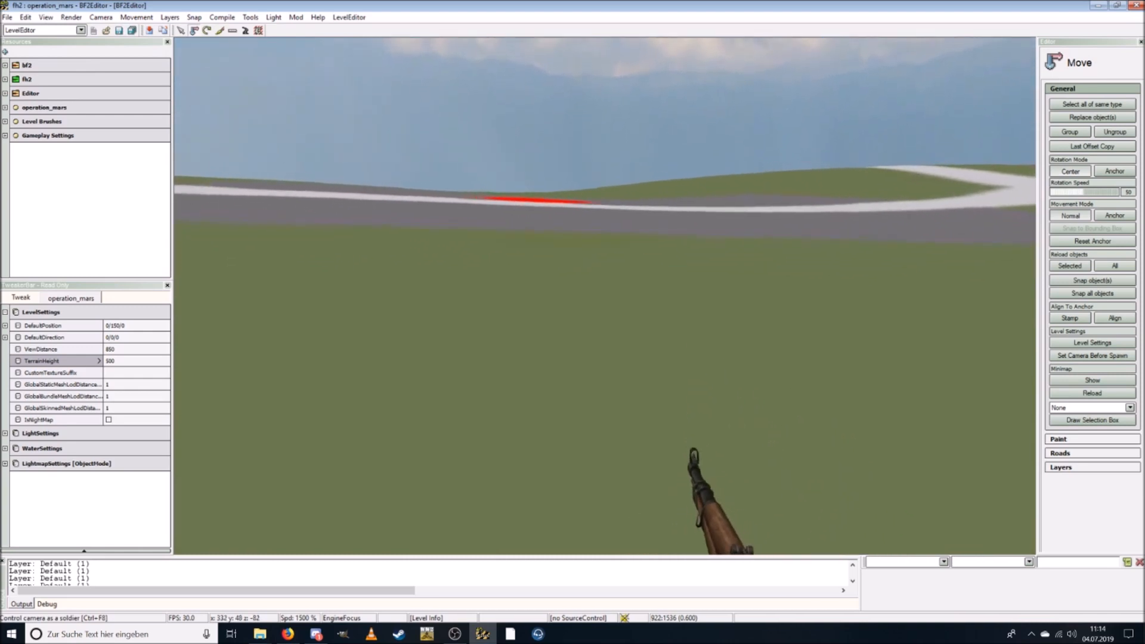
pyautogui.press('w')
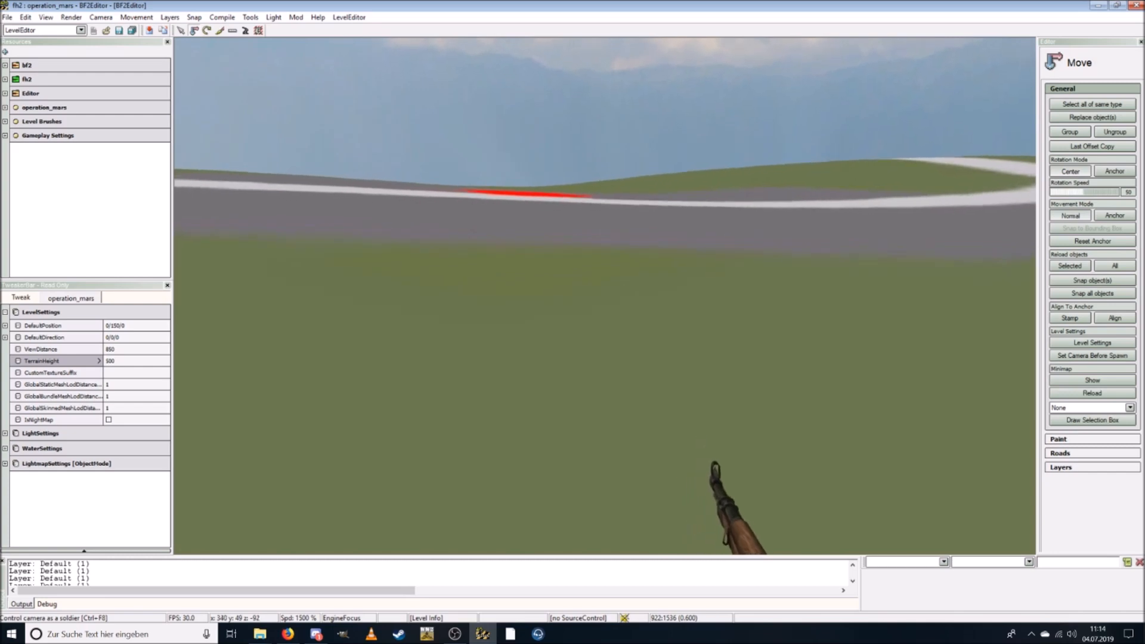
pyautogui.press('w')
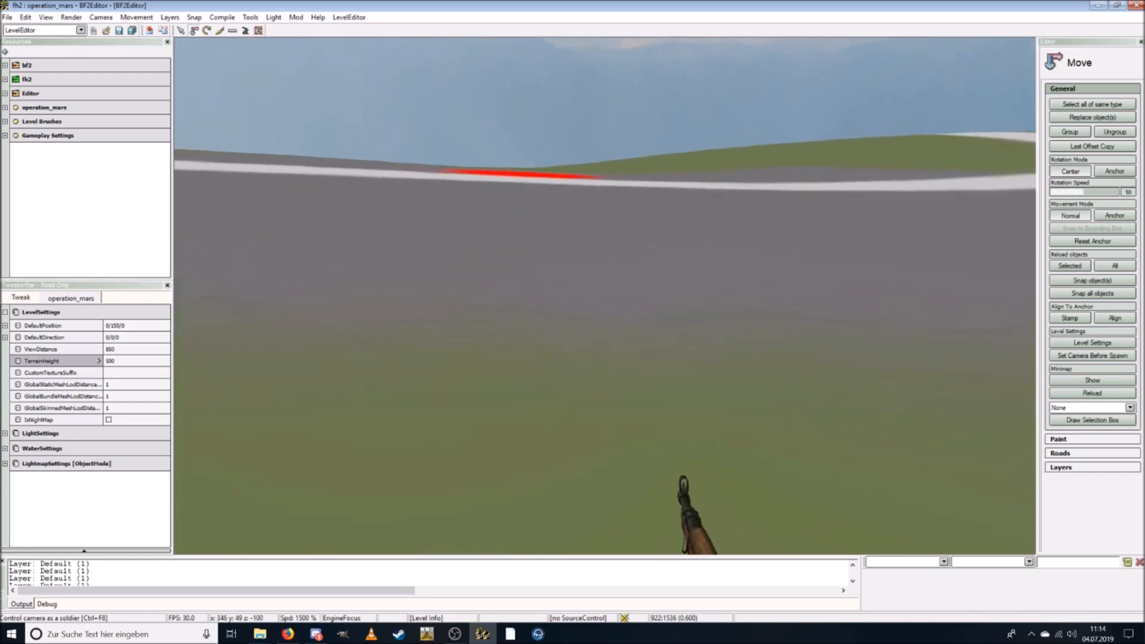
pyautogui.press('w')
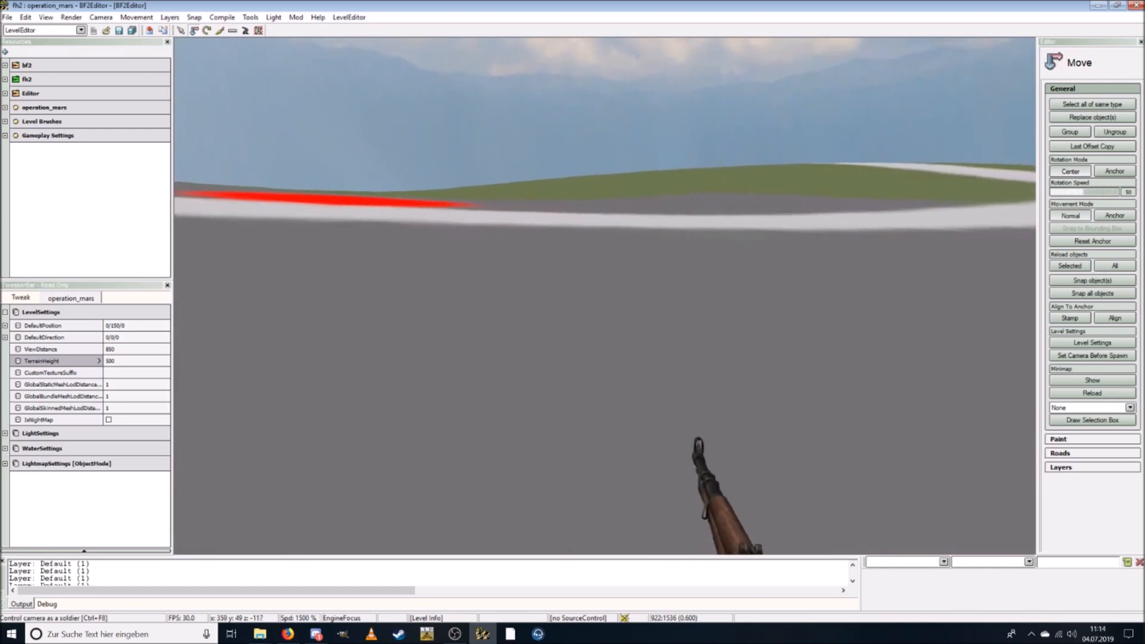
pyautogui.press('w')
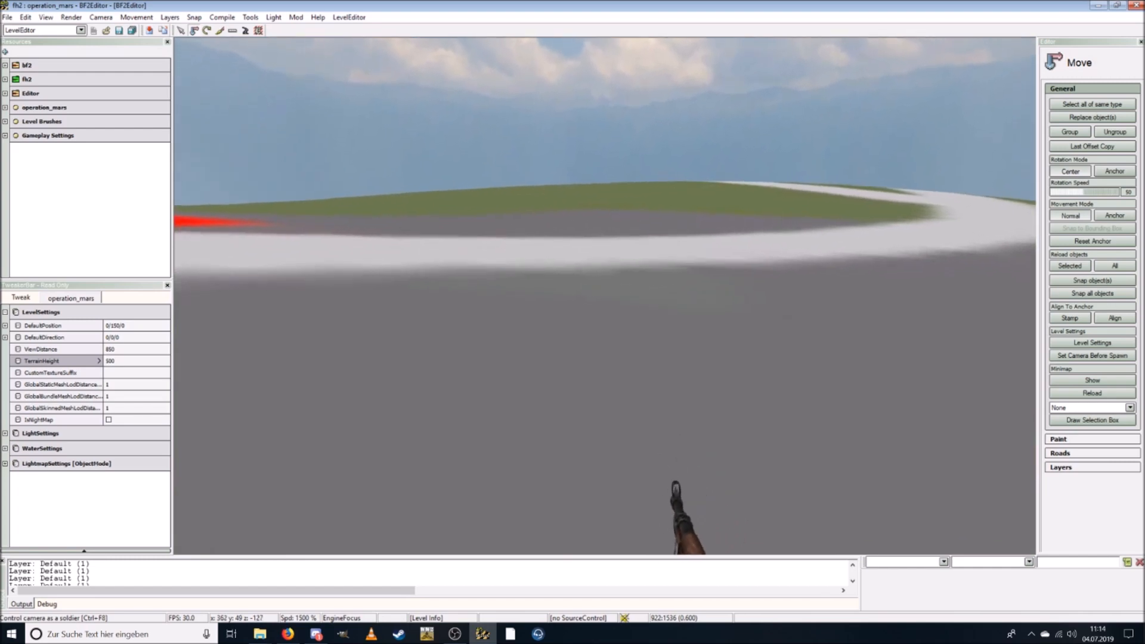
pyautogui.press('w')
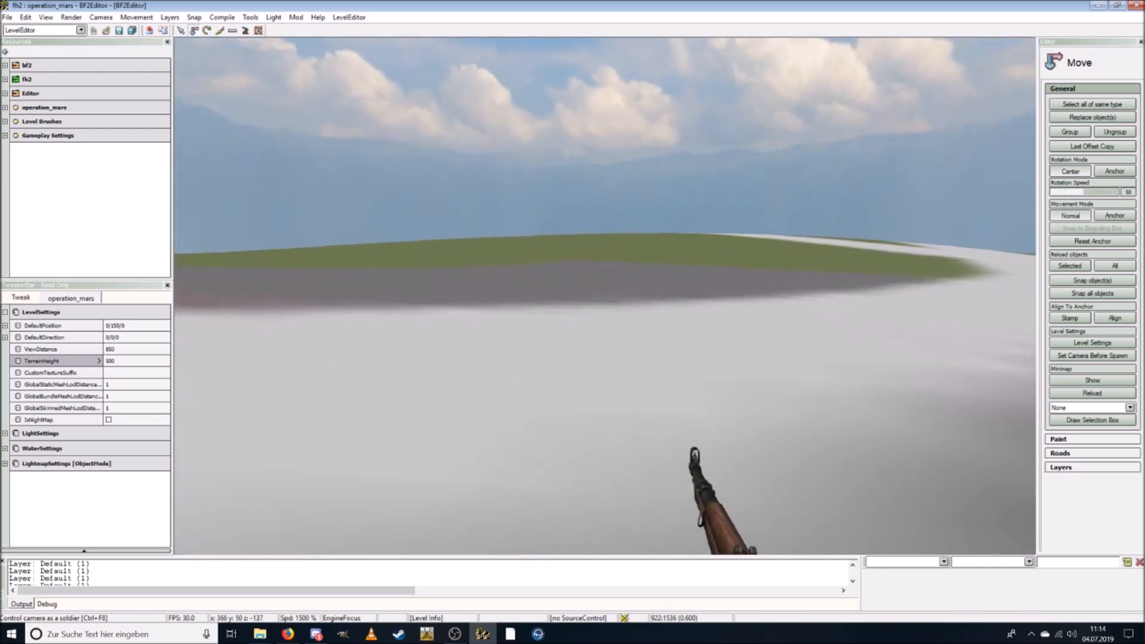
# Walk in soldier view from the grey town area up the green hill to the red boundary line to examine the slopes and sight lines.
pyautogui.press('w')
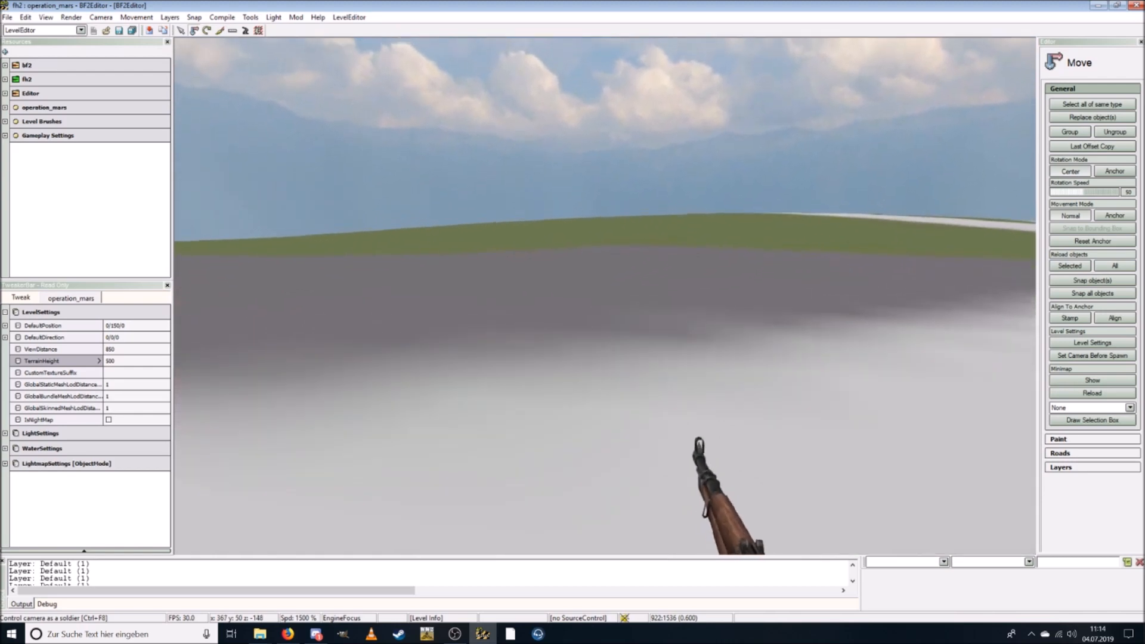
pyautogui.press('w')
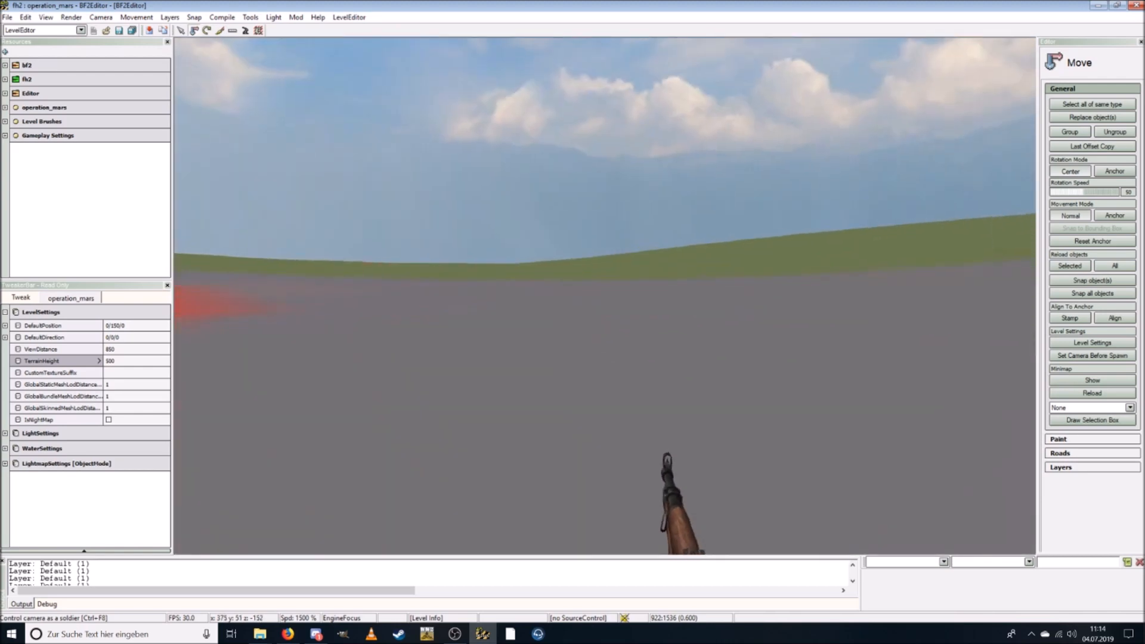
pyautogui.press('w')
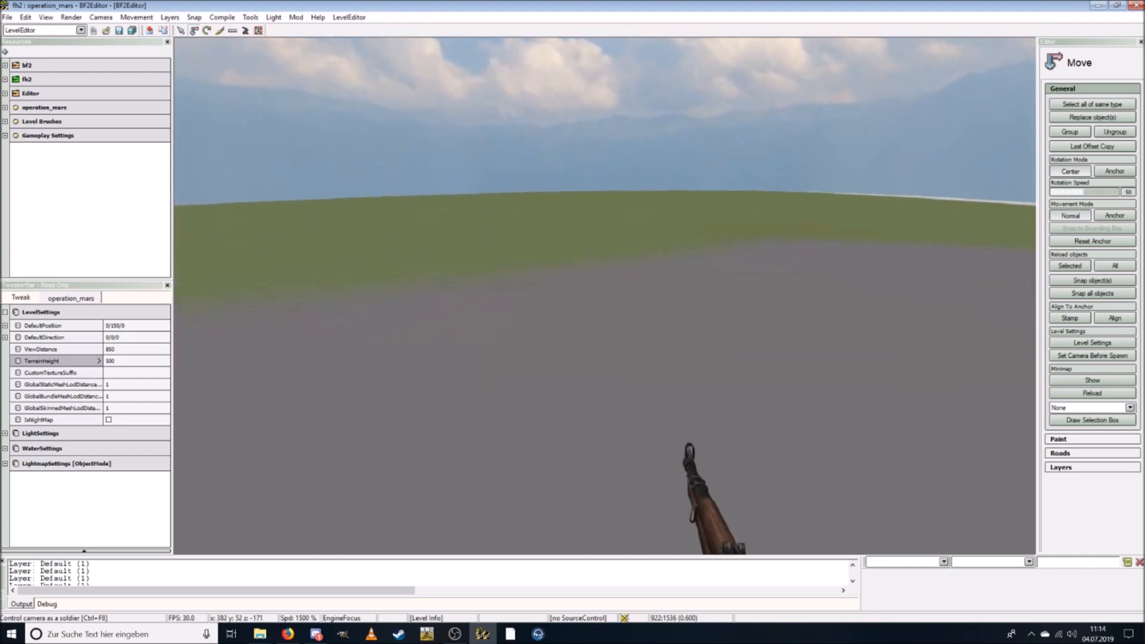
pyautogui.press('w')
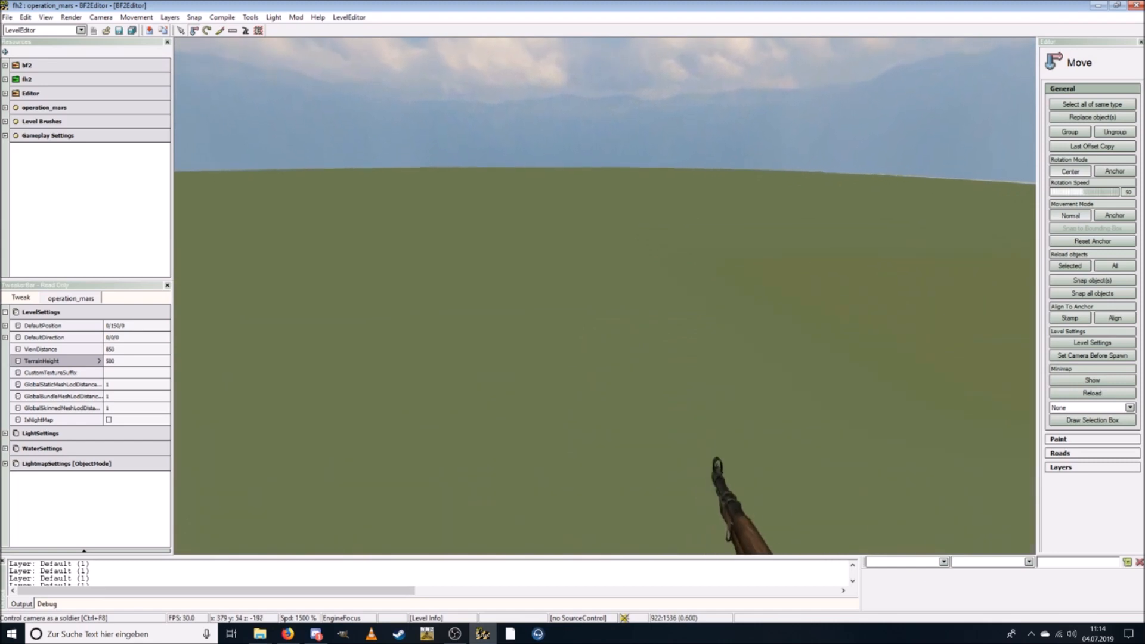
pyautogui.press('w')
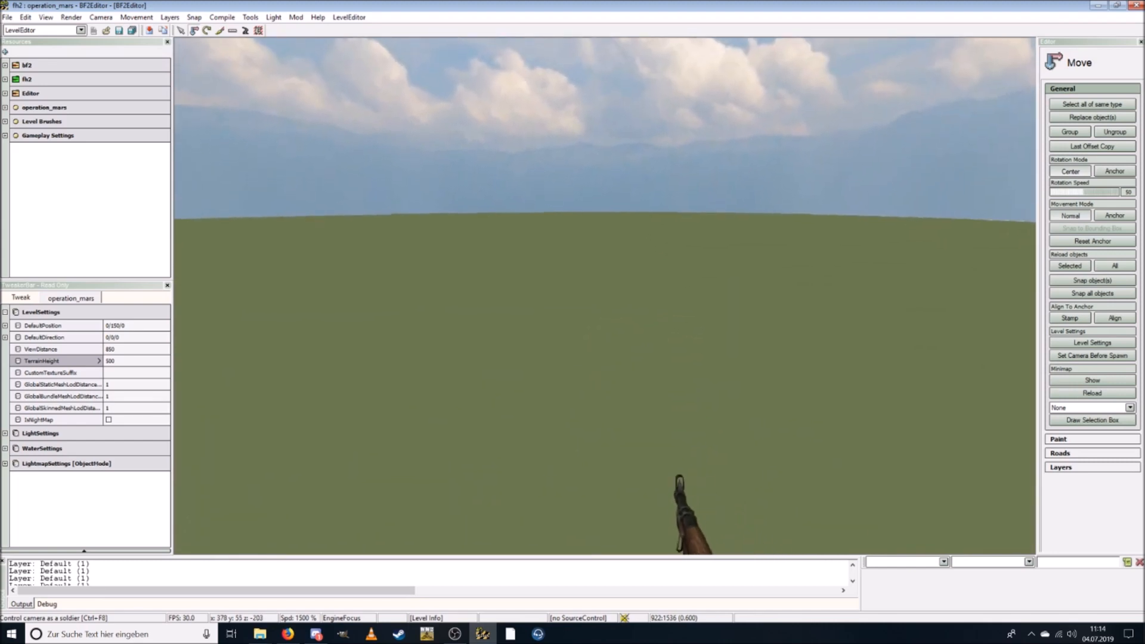
pyautogui.press('w')
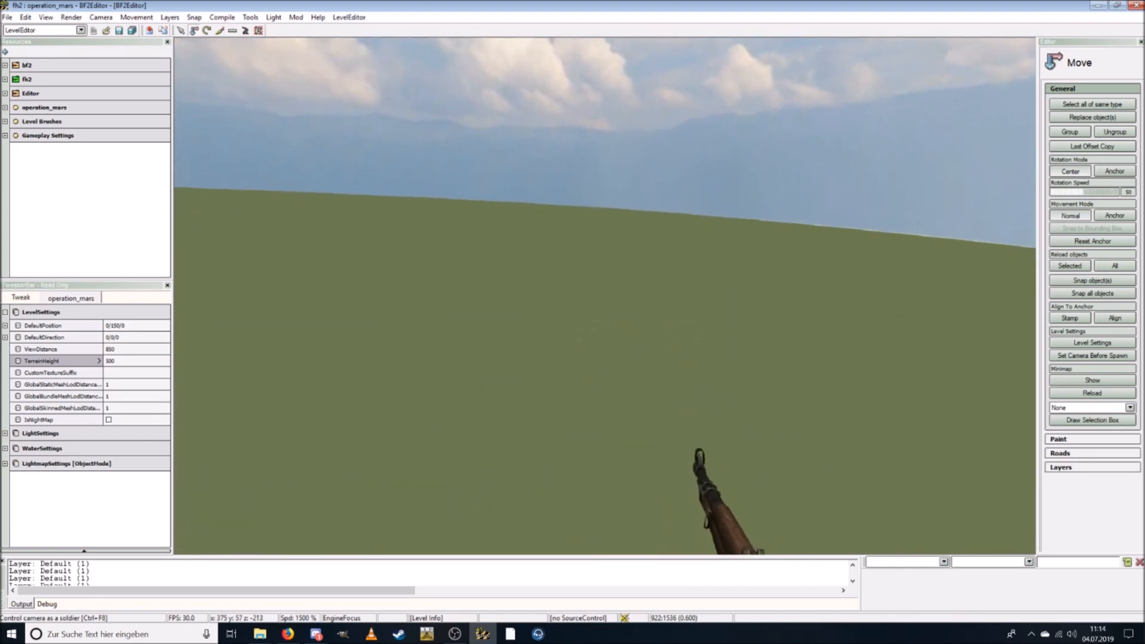
pyautogui.press('w')
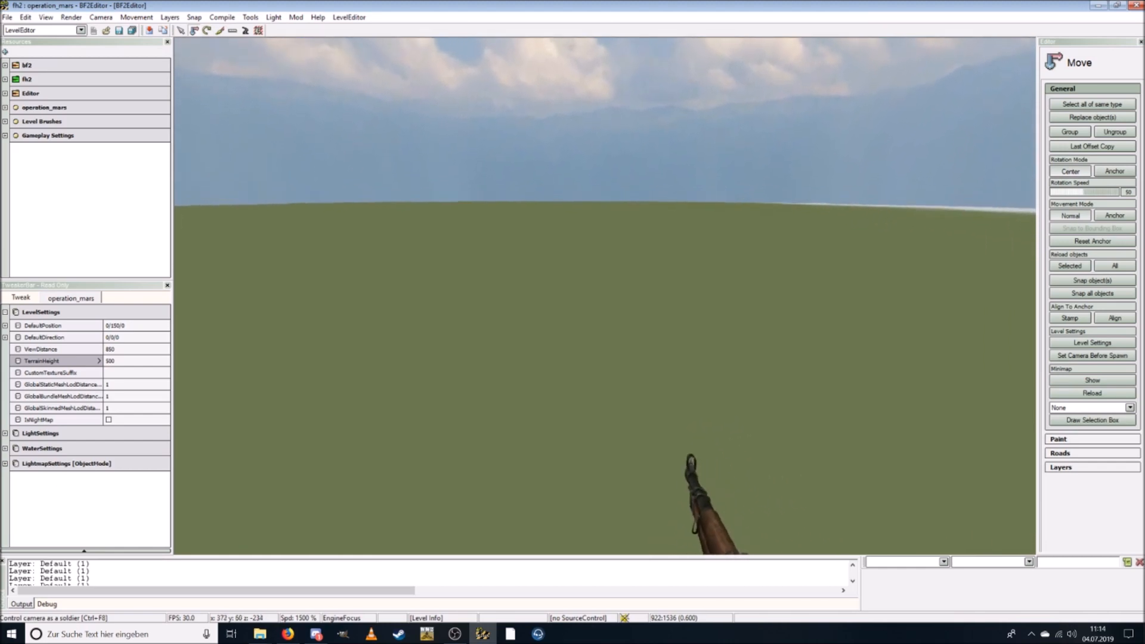
pyautogui.press('w')
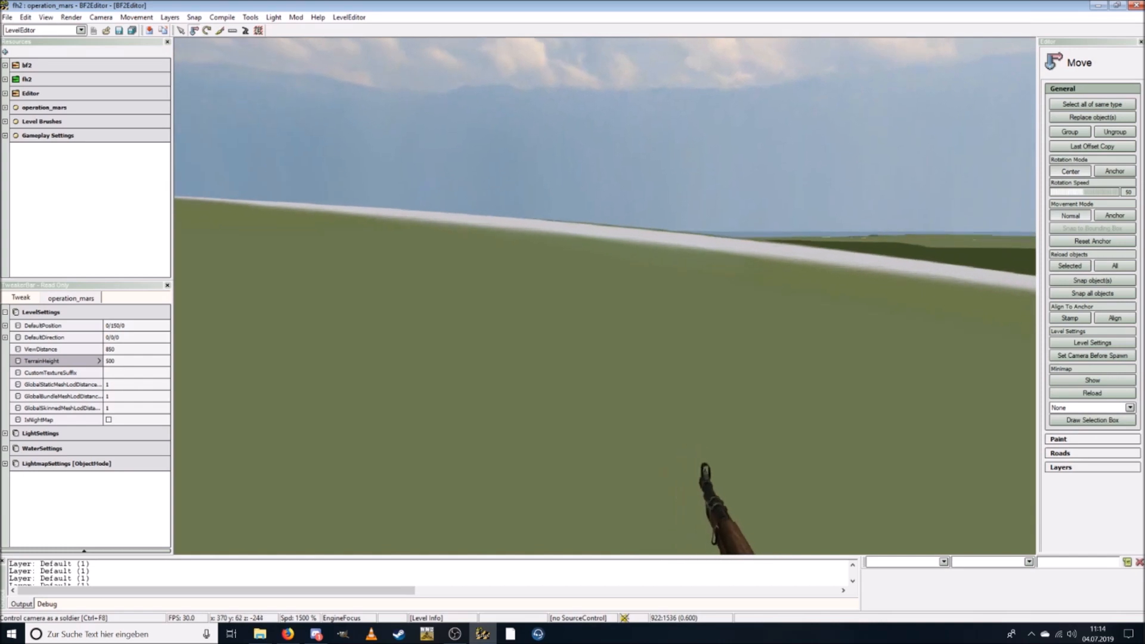
pyautogui.press('w')
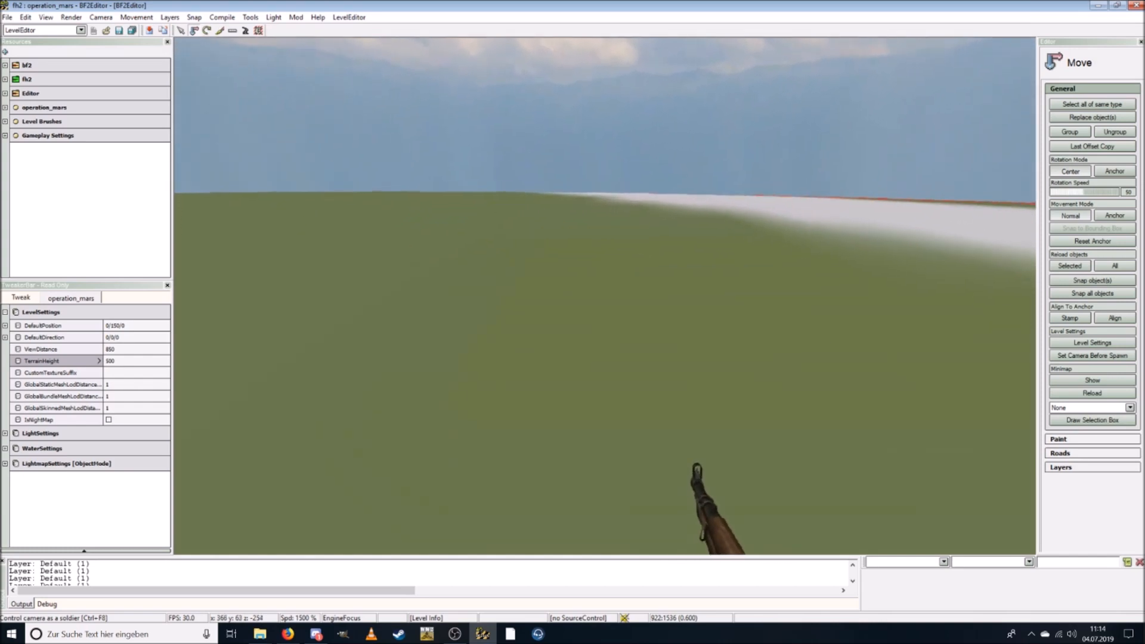
pyautogui.press('w')
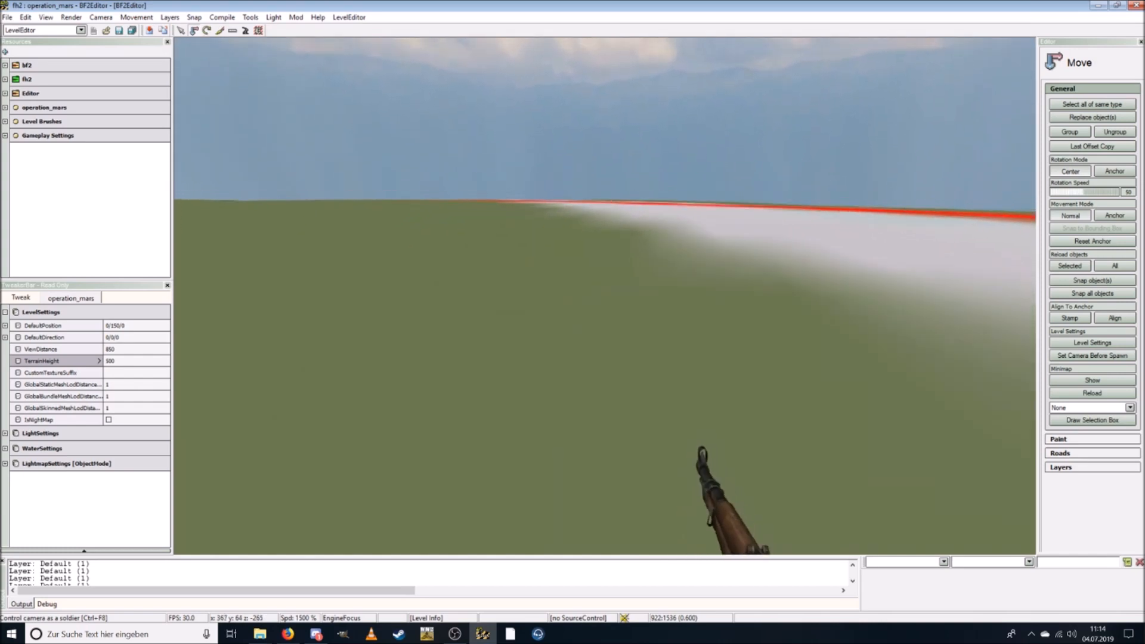
pyautogui.press('w')
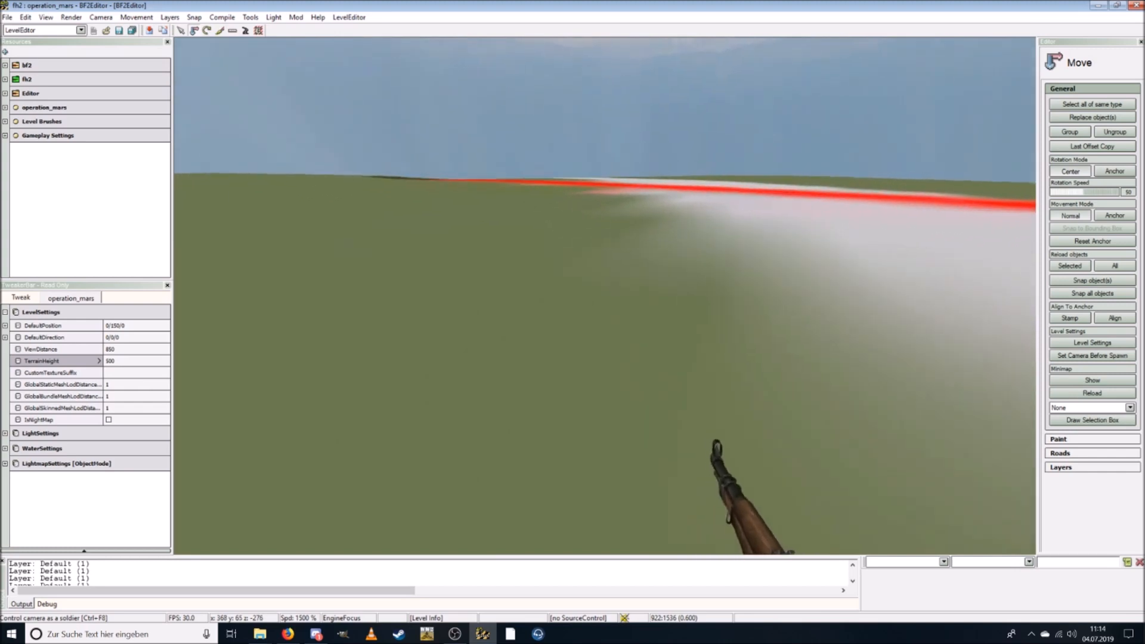
pyautogui.press('w')
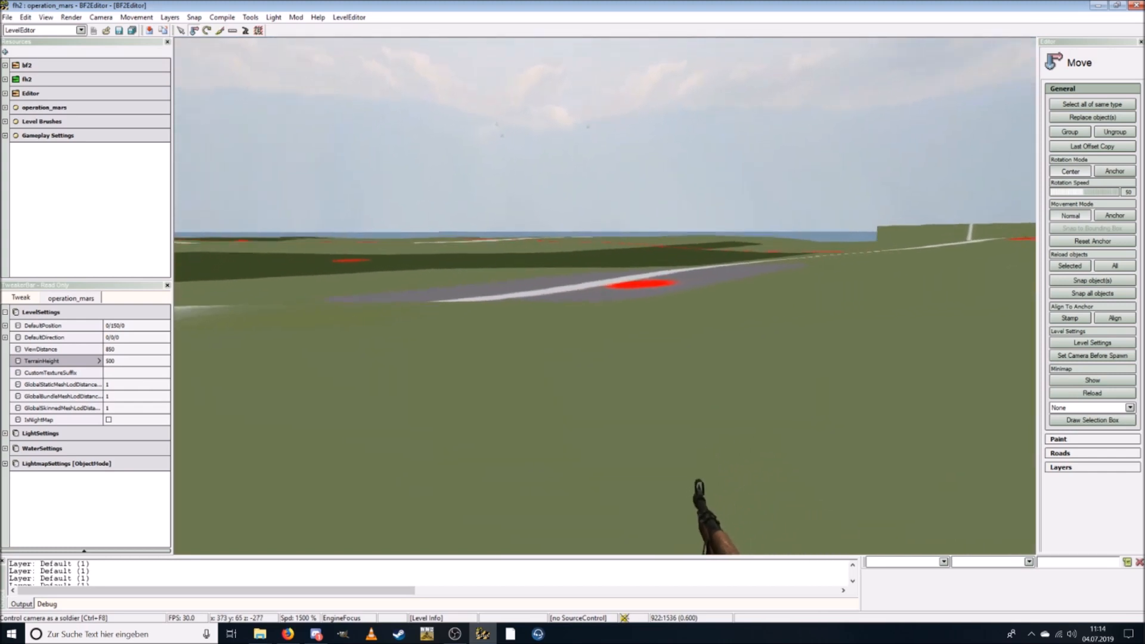
# Return the camera to Normal Mode and fly over the town and roads to the map's outer edge to examine the terrain border.
pyautogui.click(89, 19)
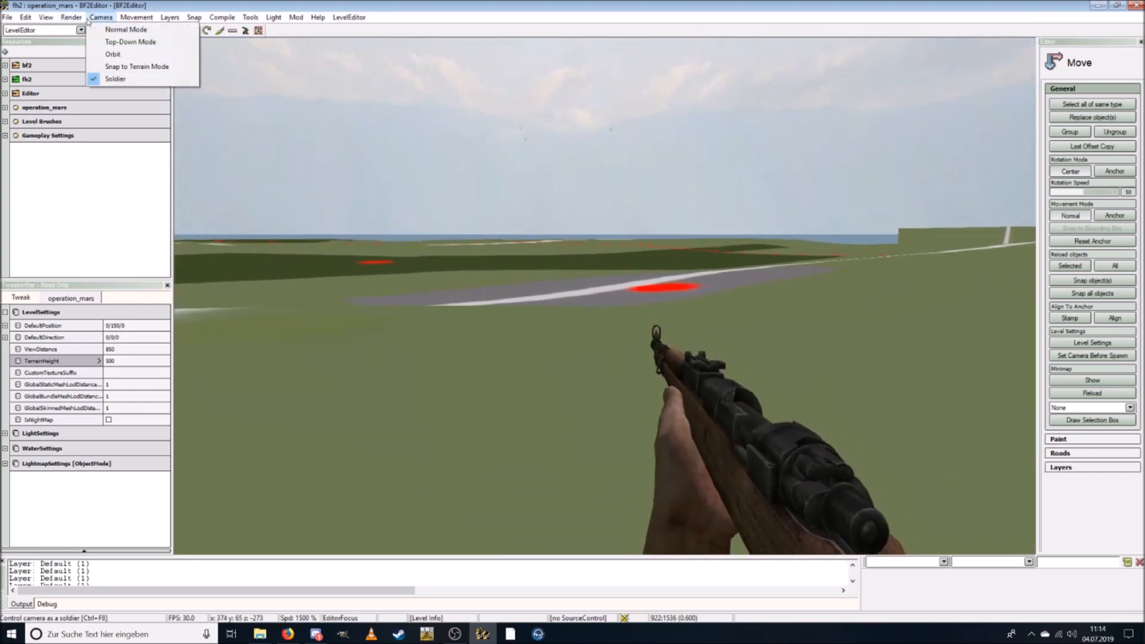
pyautogui.click(118, 30)
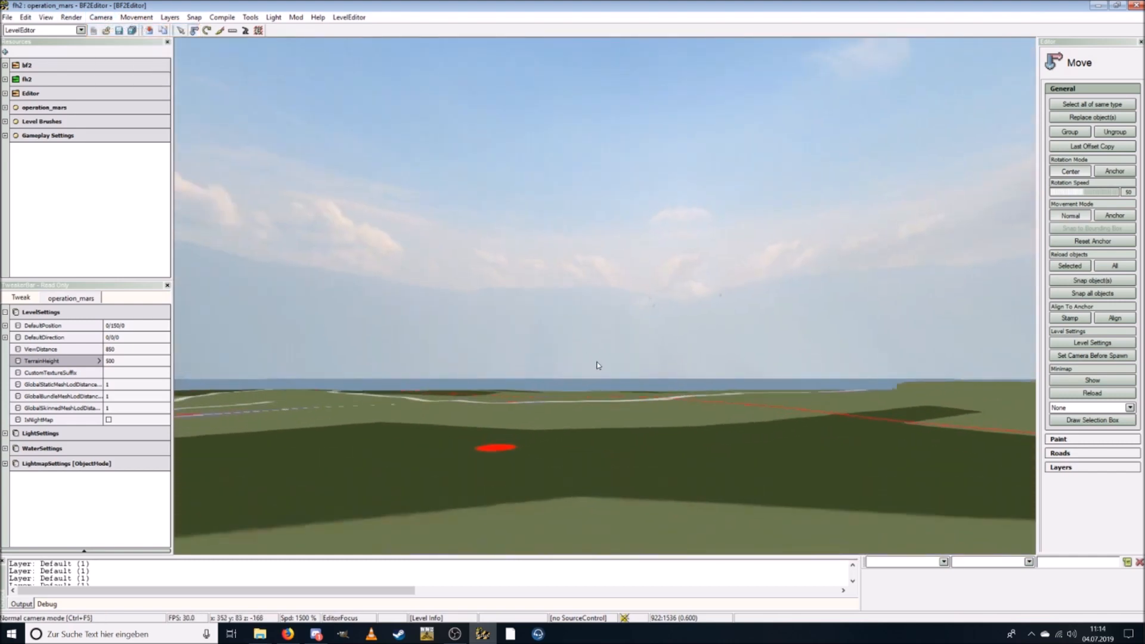
pyautogui.press('s')
pyautogui.press('w')
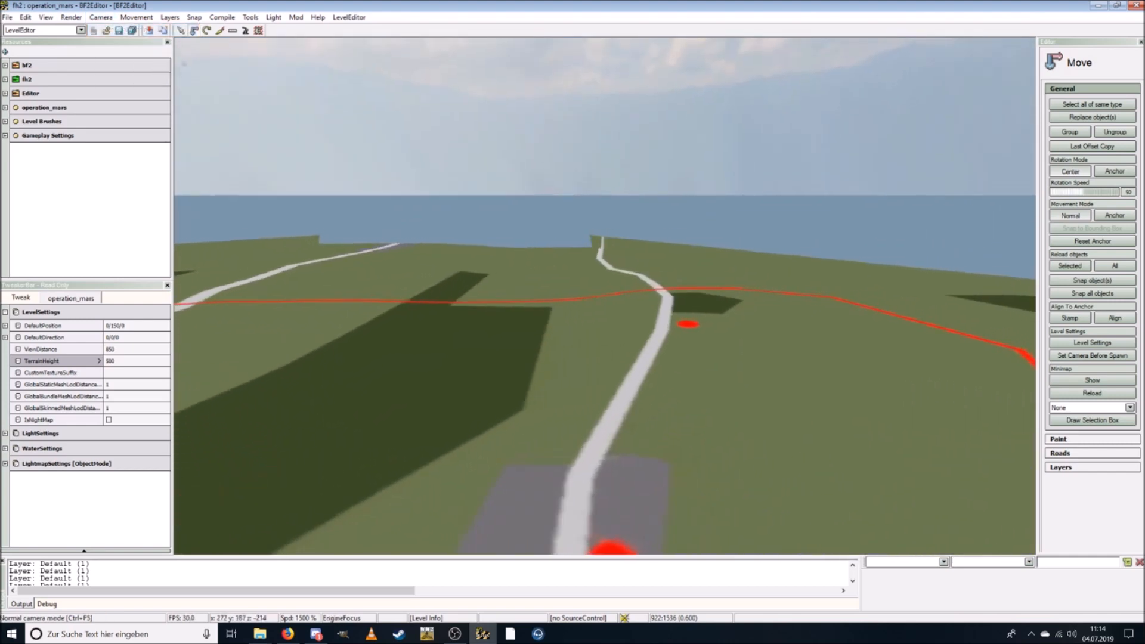
pyautogui.press('w')
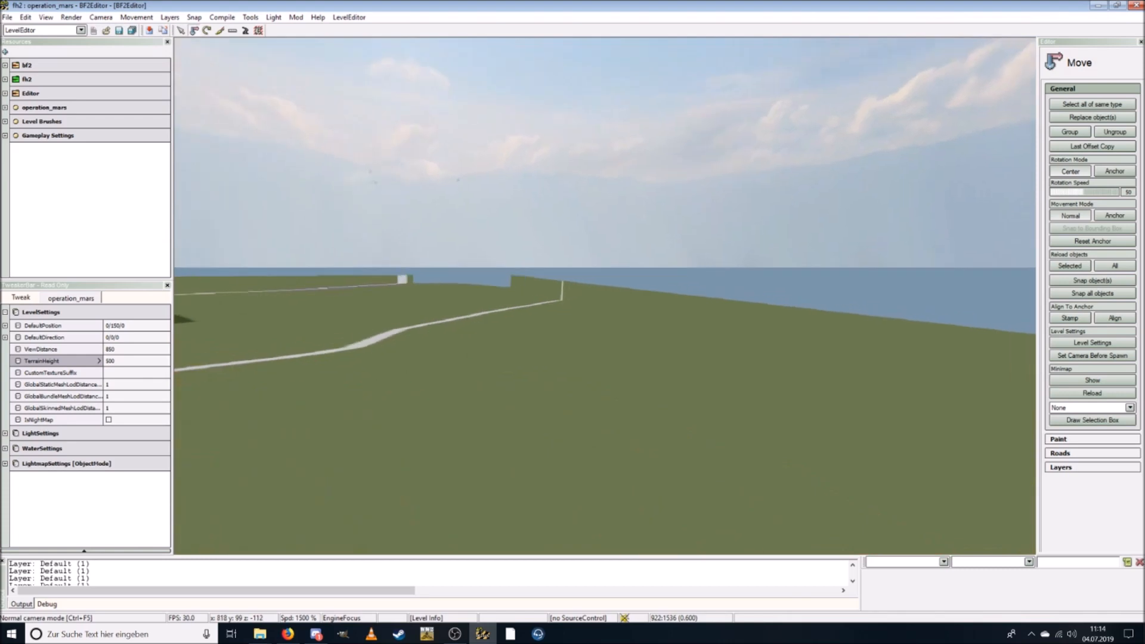
pyautogui.press('w')
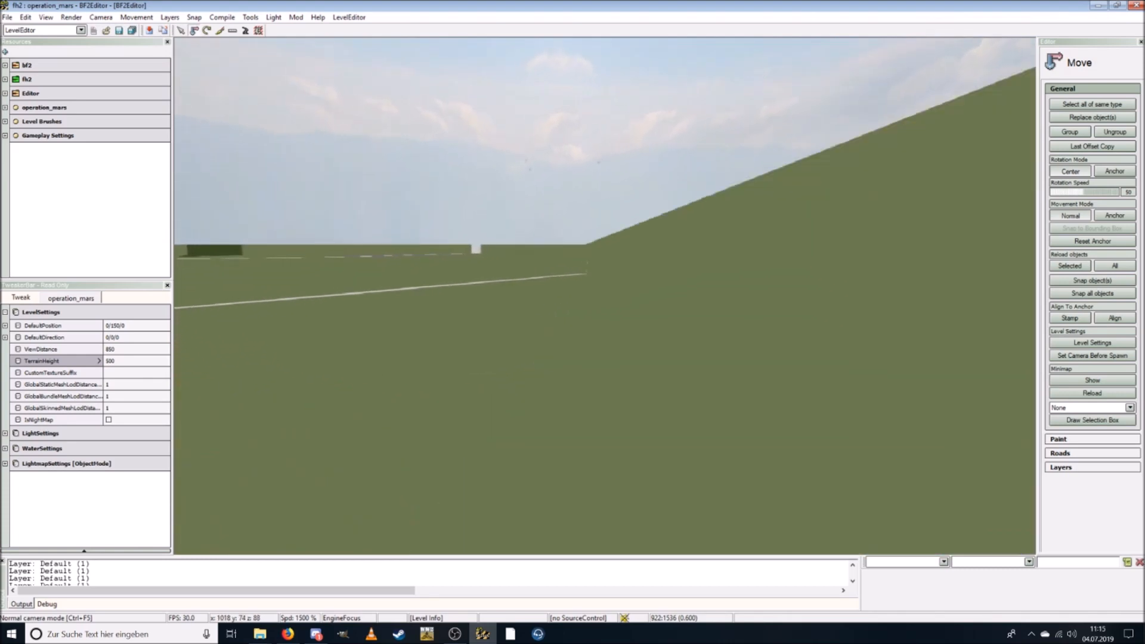
pyautogui.press('w')
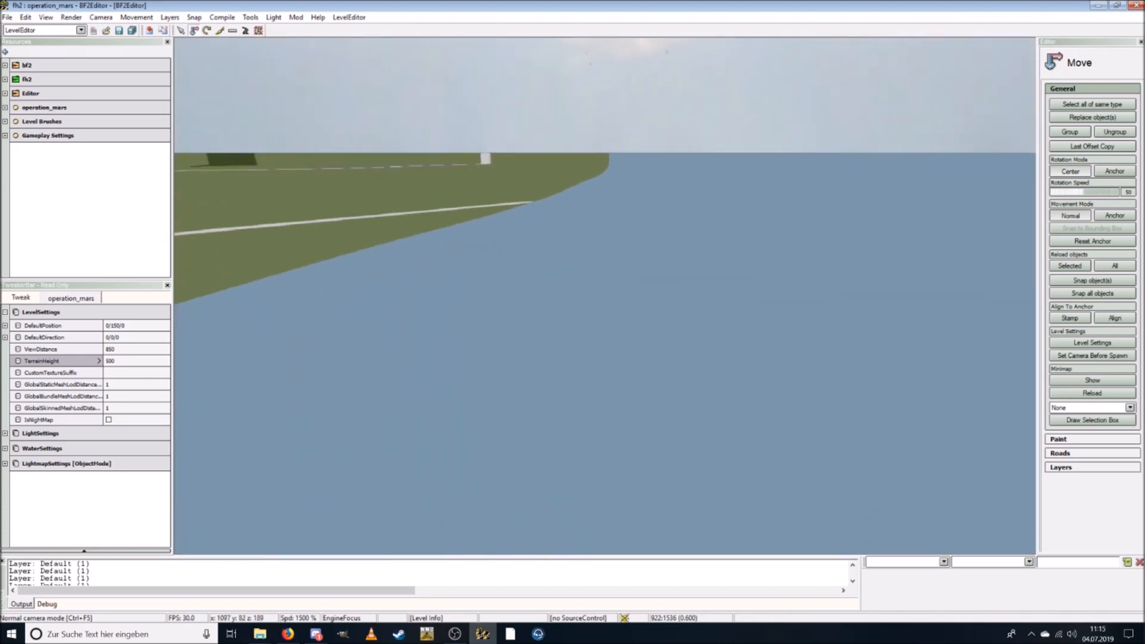
pyautogui.press('w')
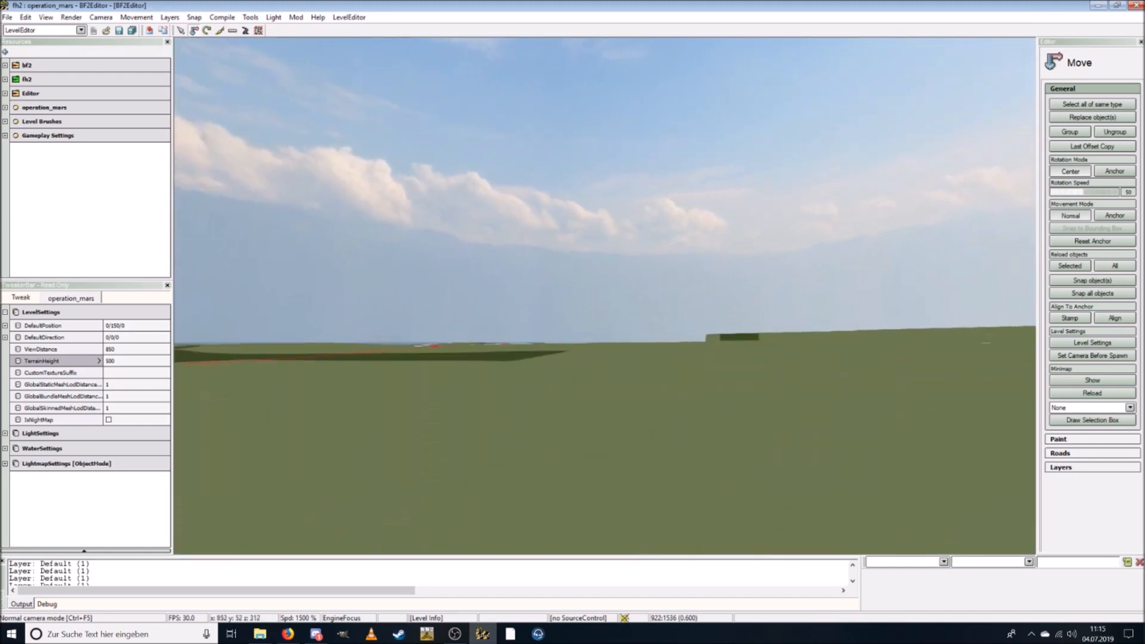
# Fly along the remaining outer edges and back over the forests and red boundary line to examine the relief around the playable area.
pyautogui.press('w')
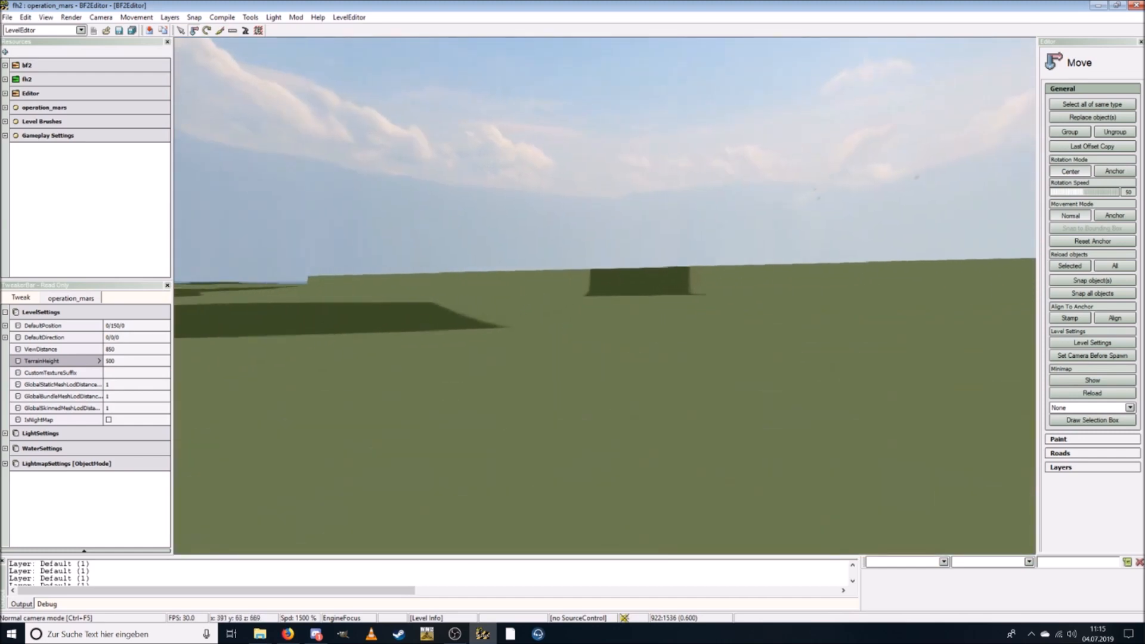
pyautogui.press('w')
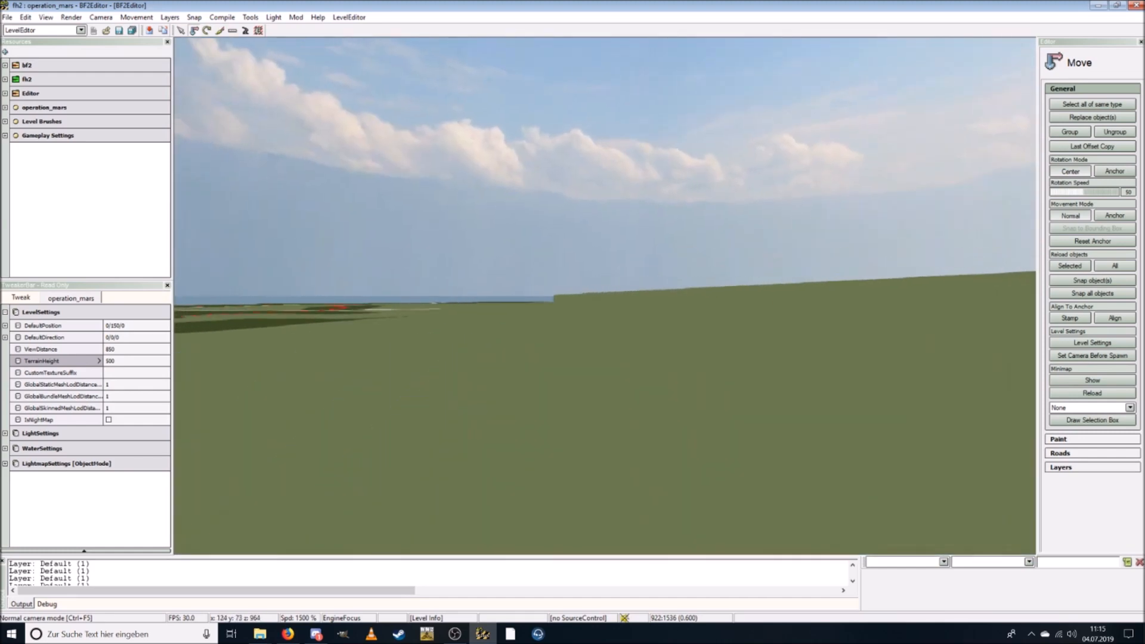
pyautogui.press('w')
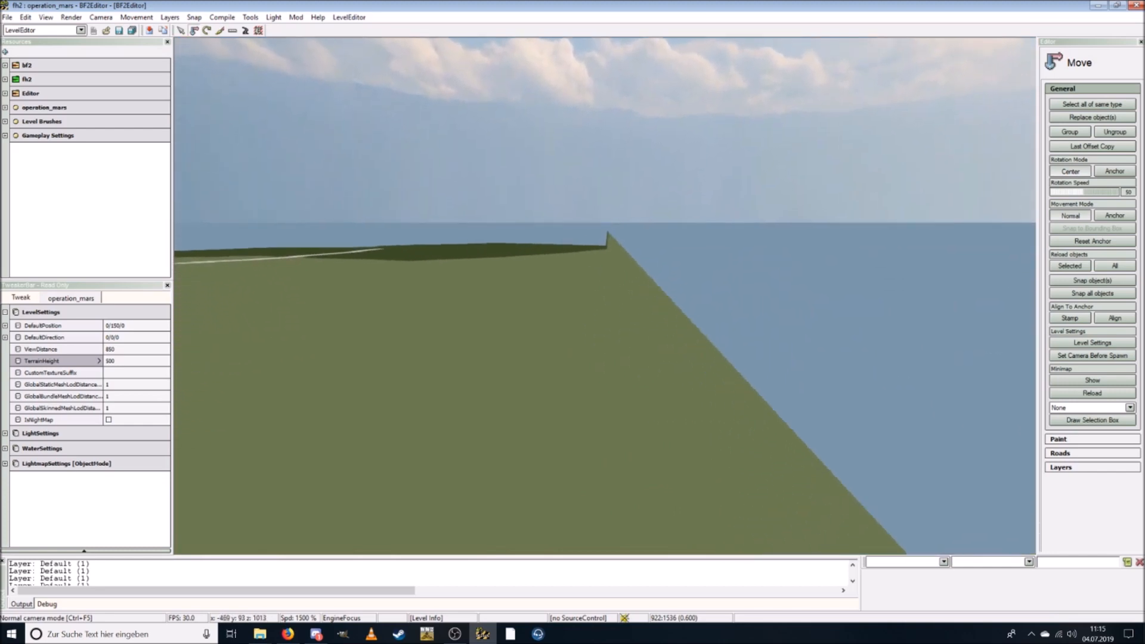
pyautogui.press('w')
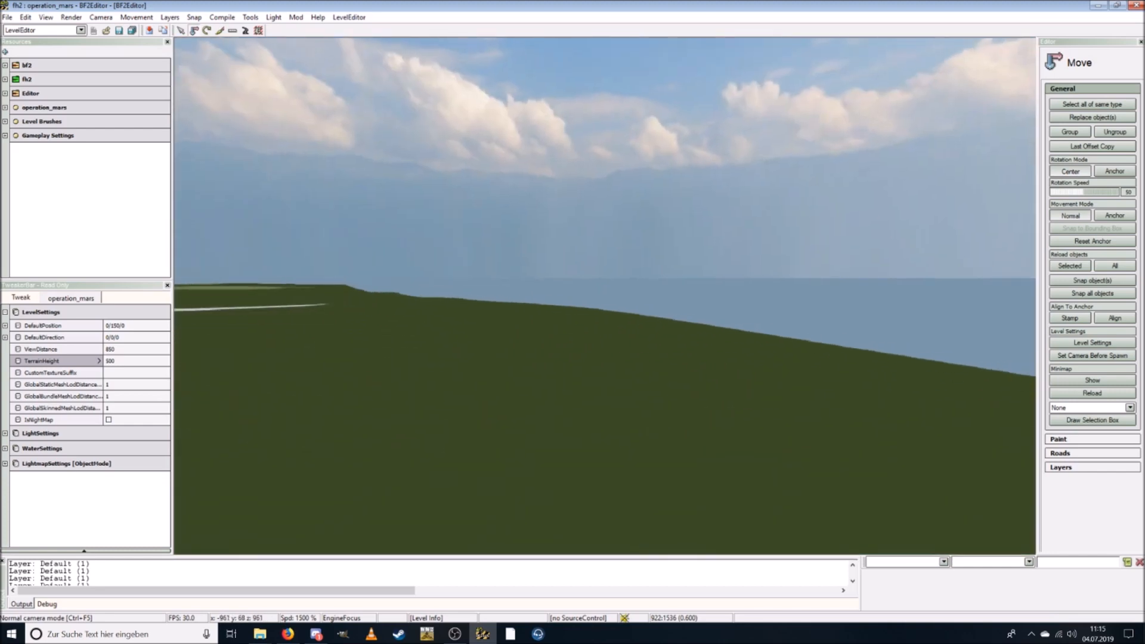
pyautogui.press('w')
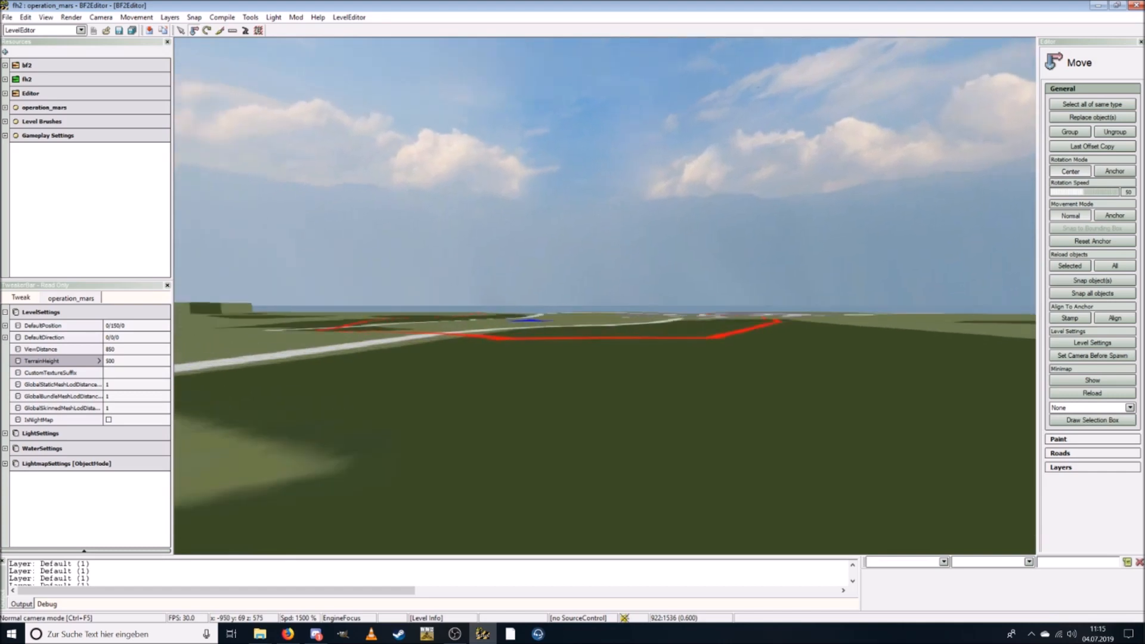
pyautogui.press('w')
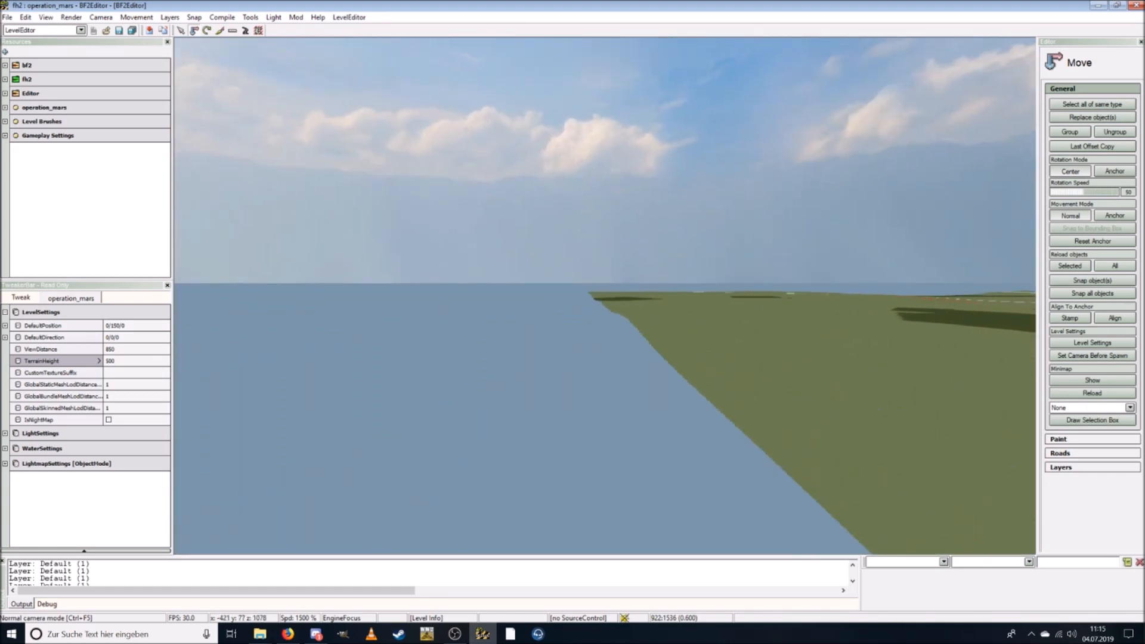
pyautogui.press('w')
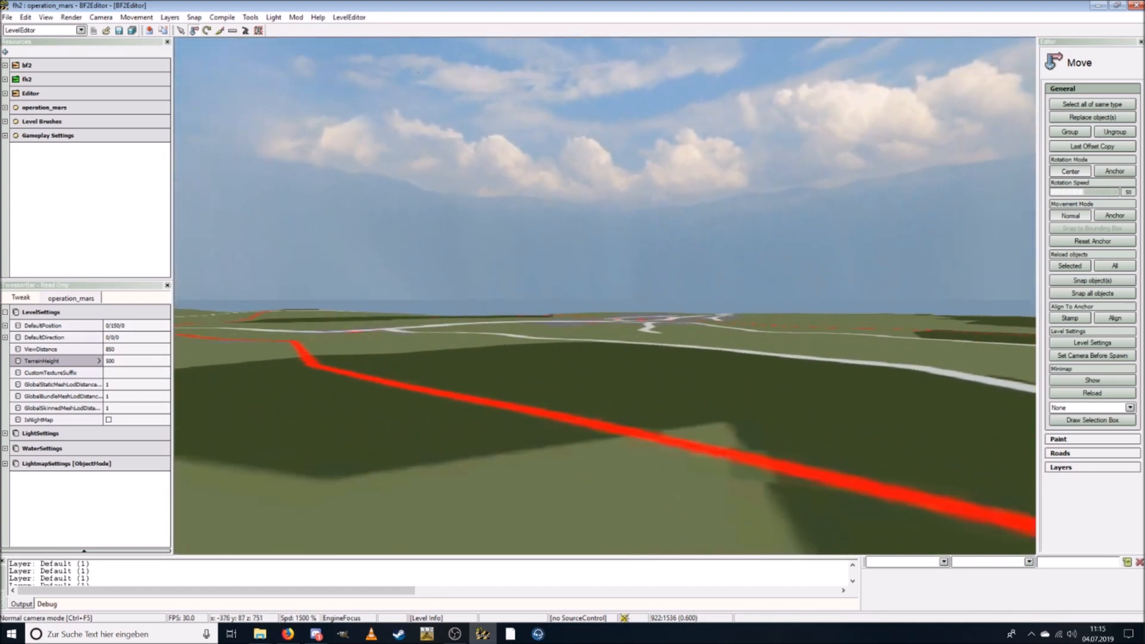
pyautogui.press('w')
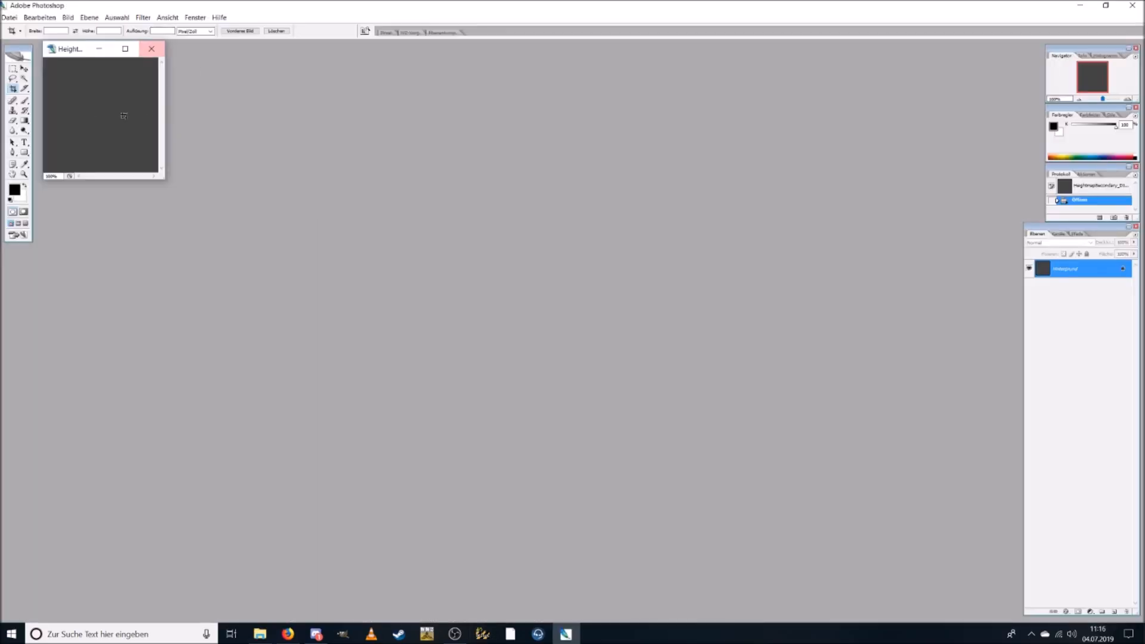
# In Photoshop, enlarge the HeightmapSecondary_D1.raw image window so that empty space surrounds the whole heightmap.
pyautogui.moveTo(164, 179); pyautogui.dragTo(334, 337)
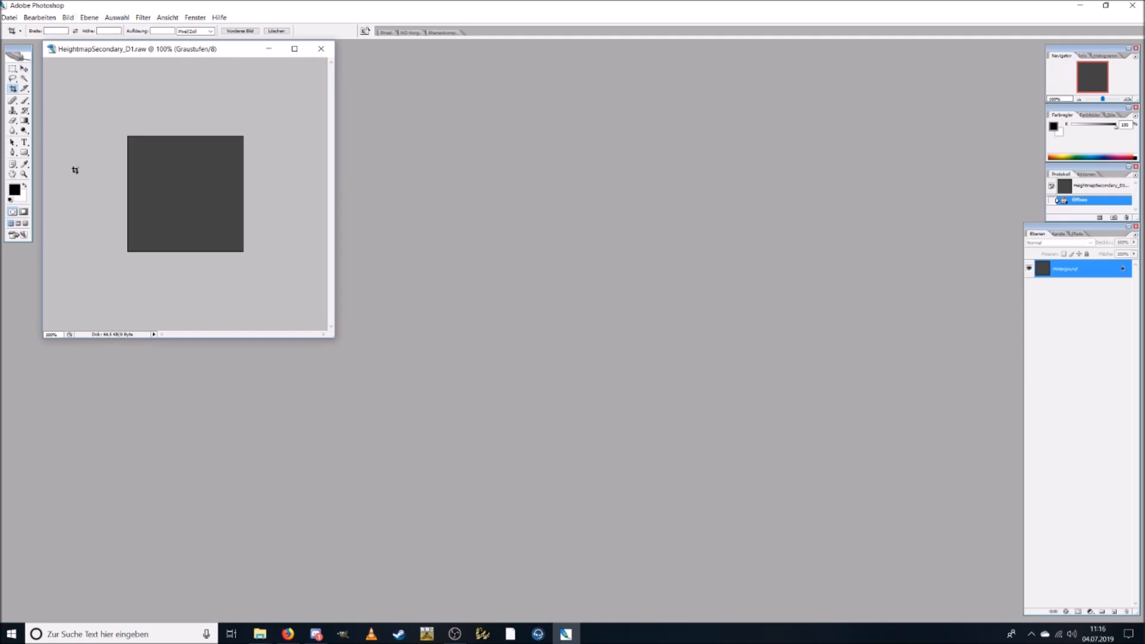
pyautogui.click(18, 190)
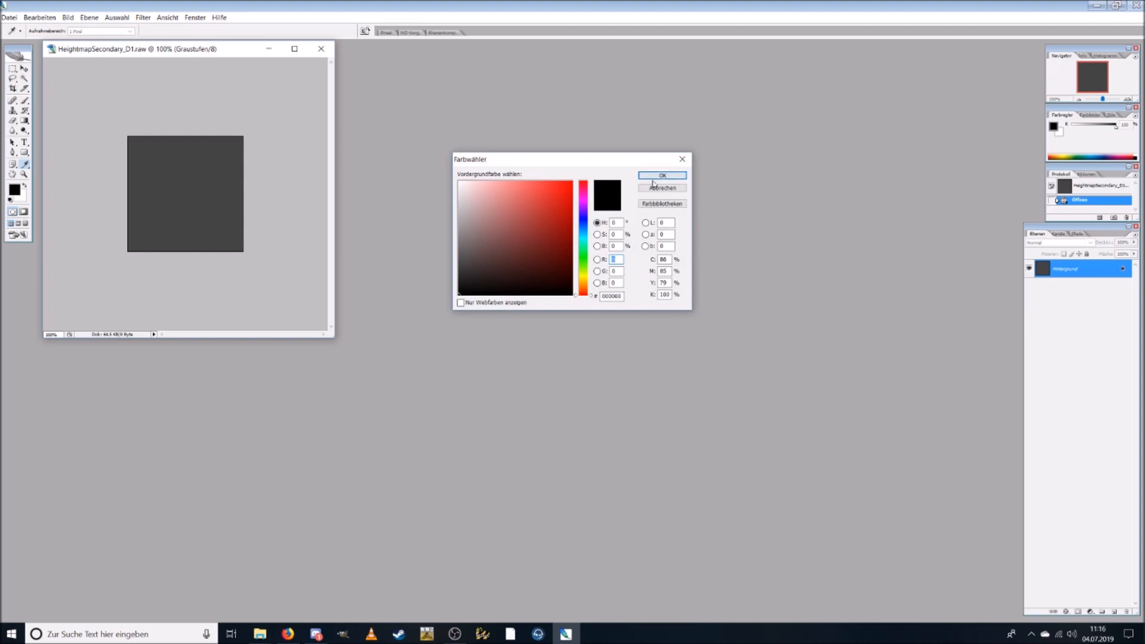
pyautogui.click(653, 182)
pyautogui.press('c')
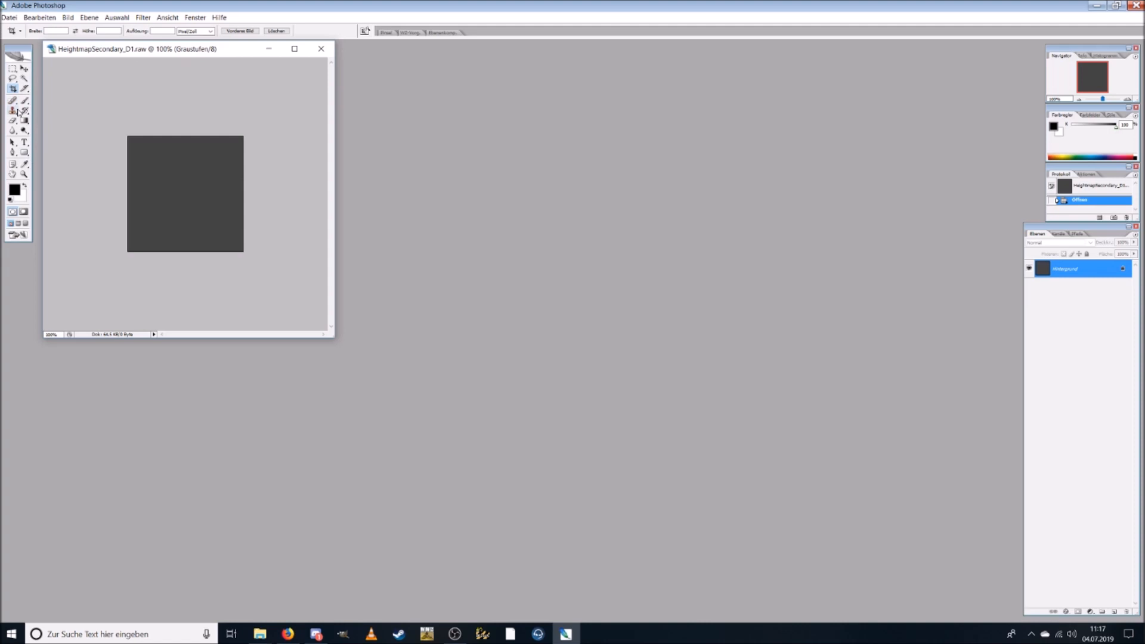
pyautogui.click(40, 17)
pyautogui.moveTo(118, 20)
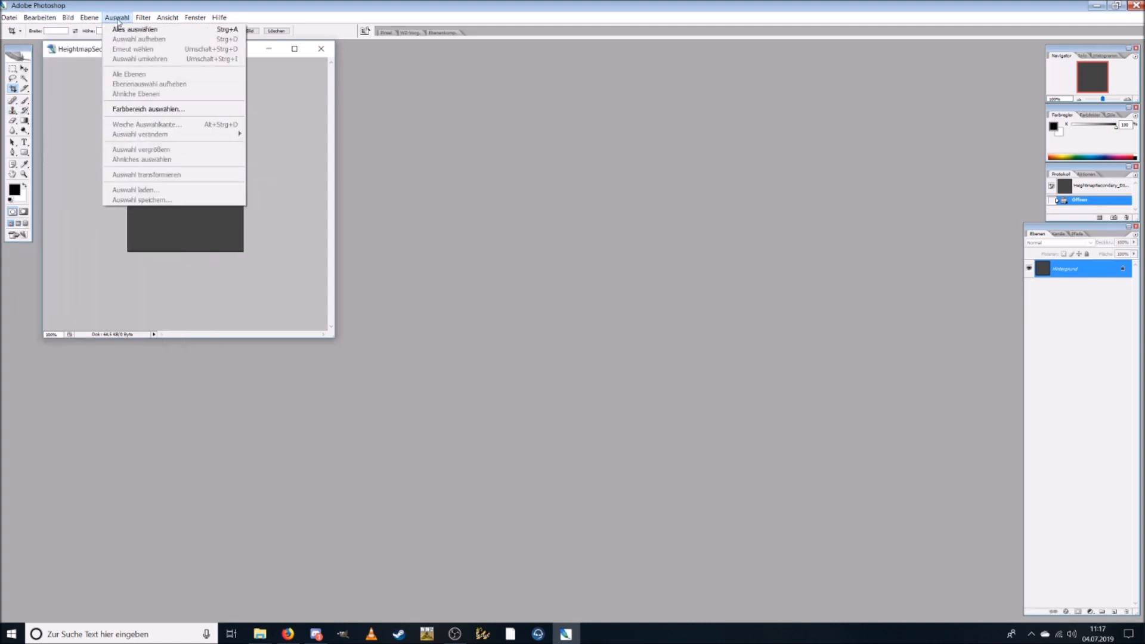
pyautogui.click(195, 109)
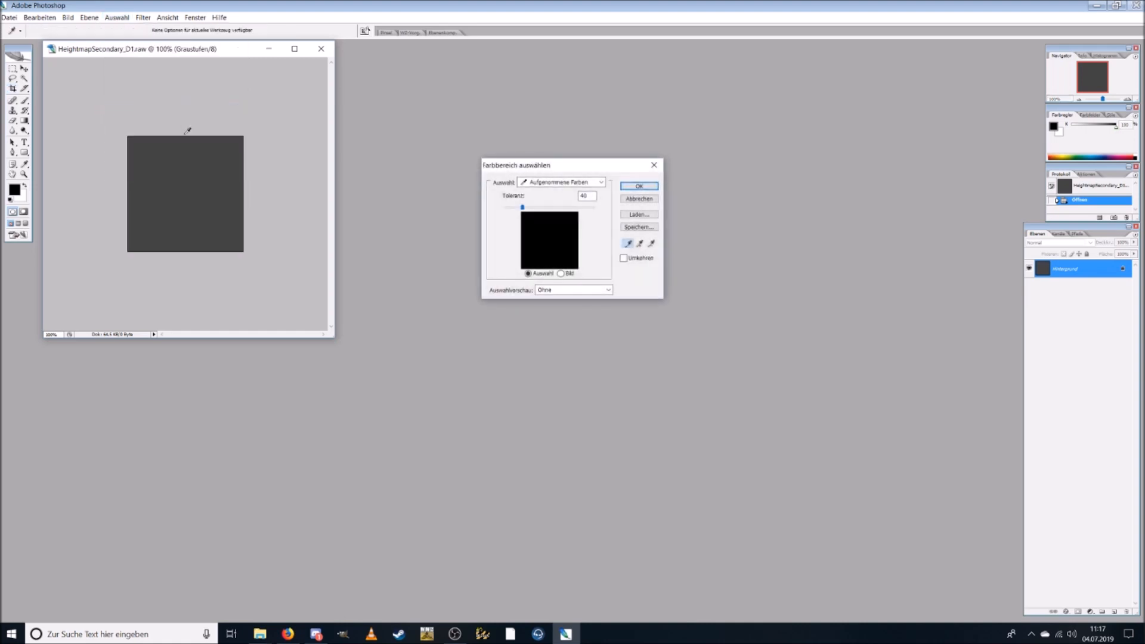
pyautogui.click(645, 201)
pyautogui.click(118, 17)
pyautogui.moveTo(138, 19)
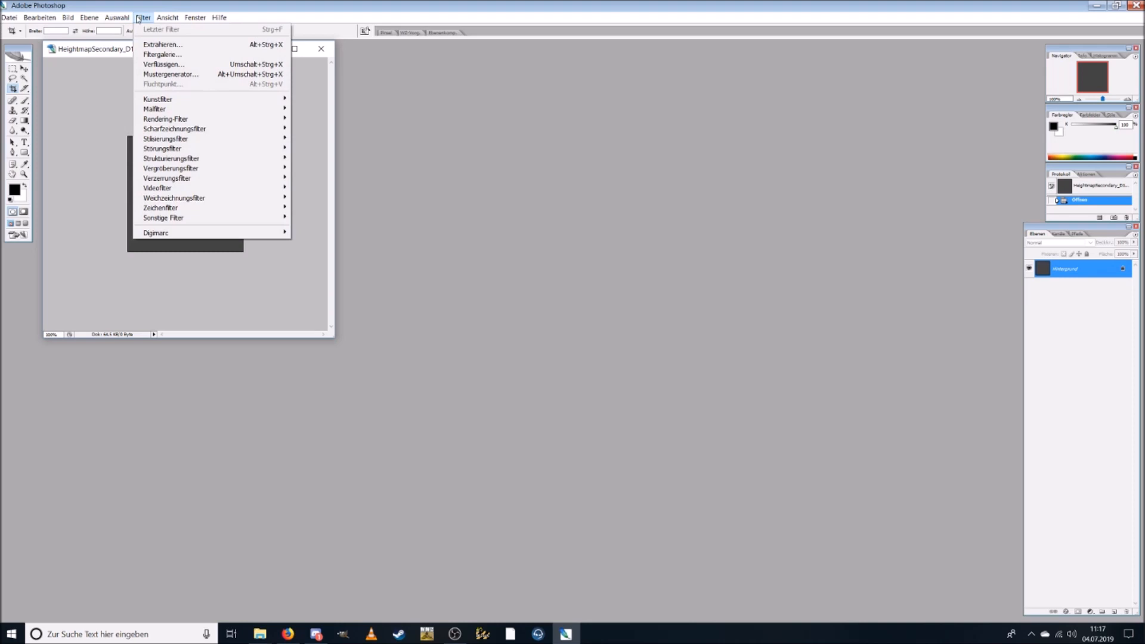
pyautogui.moveTo(68, 19)
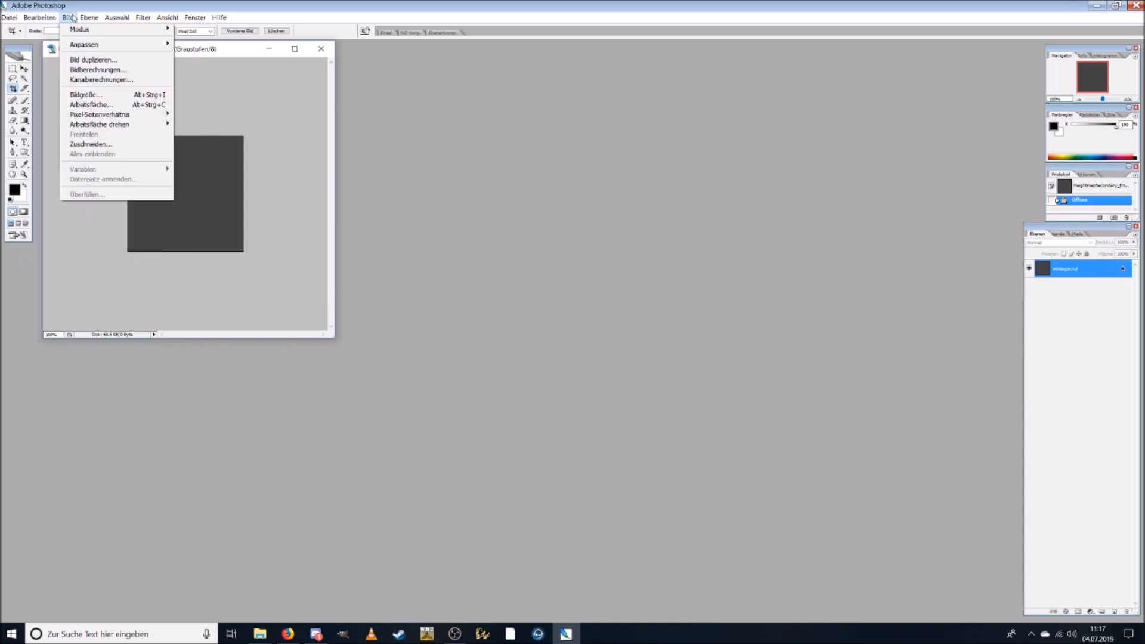
pyautogui.click(170, 3)
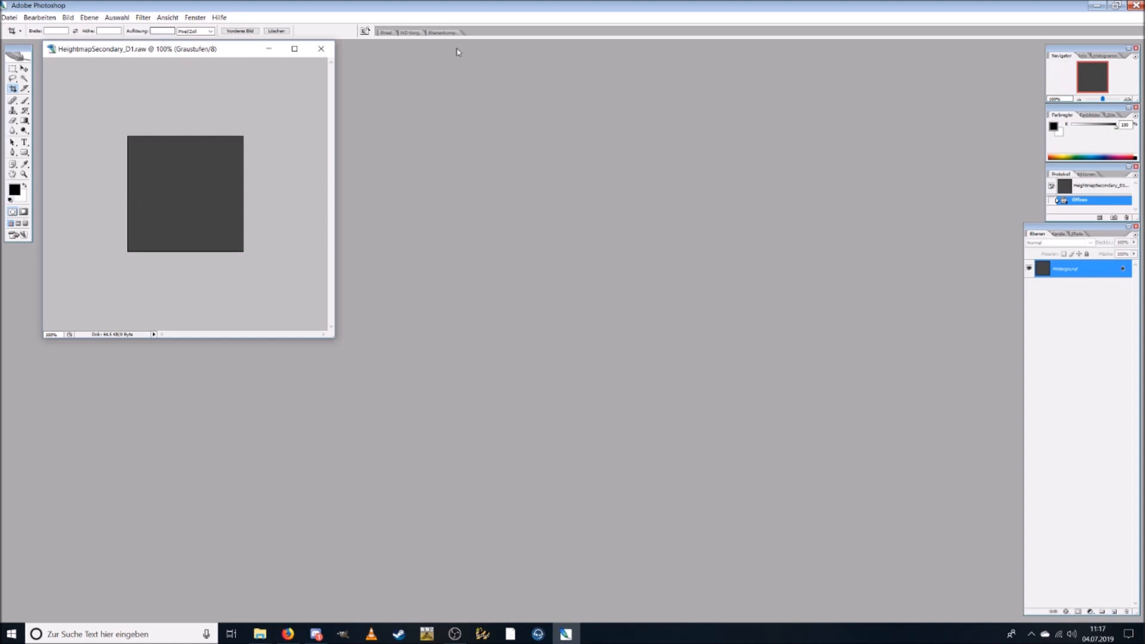
# Fill the entire HeightmapSecondary_D1 image with the black foreground colour in Normal mode.
pyautogui.click(40, 17)
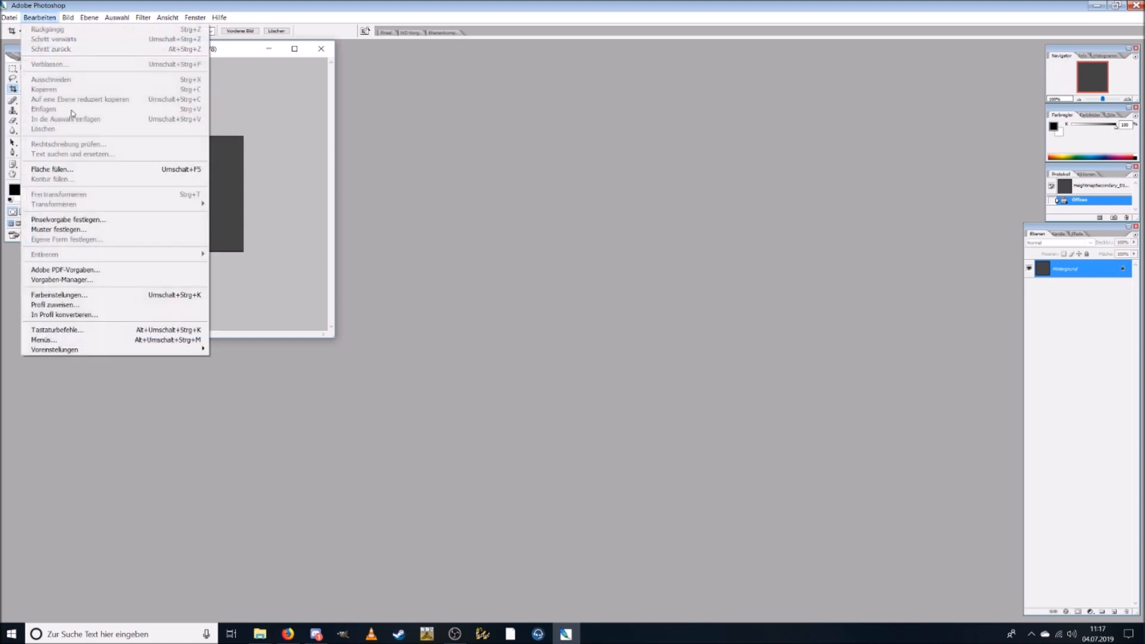
pyautogui.click(82, 167)
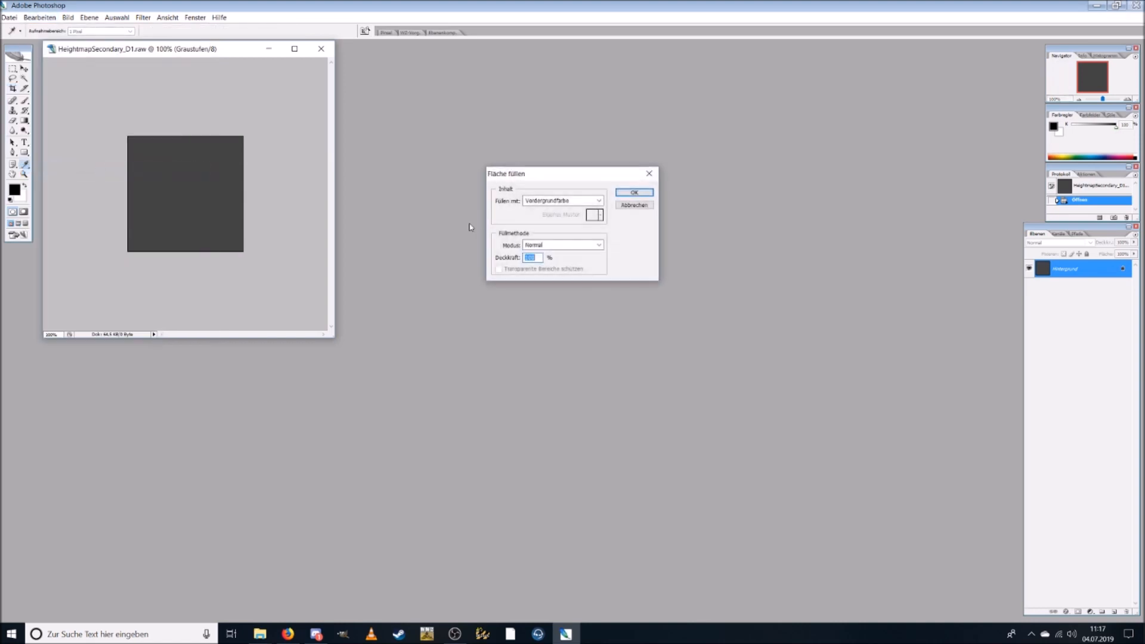
pyautogui.click(633, 192)
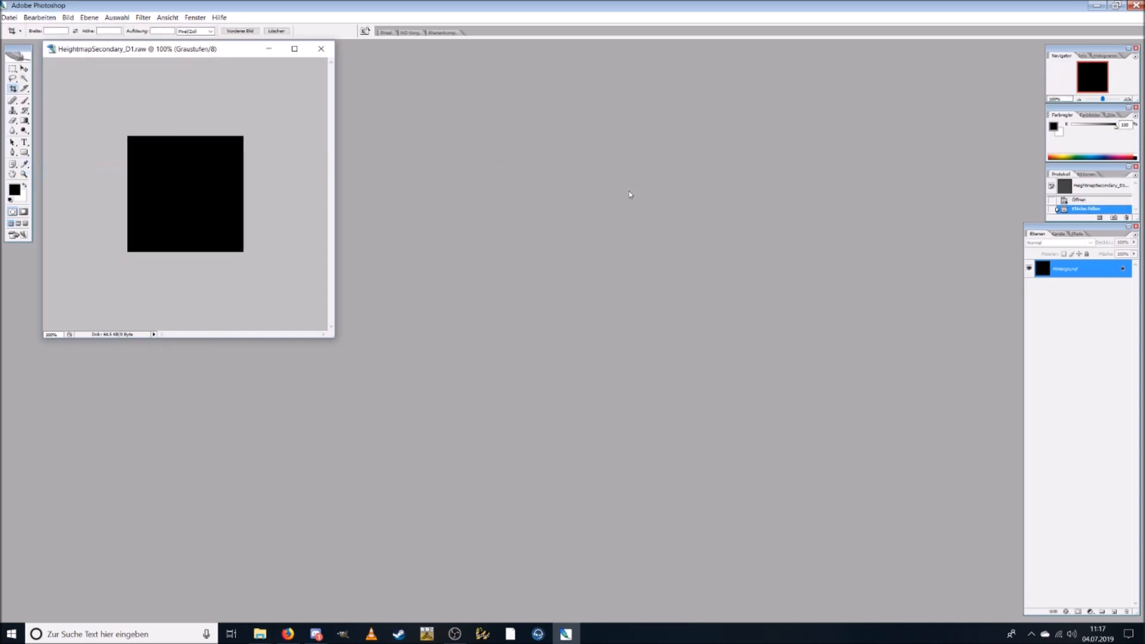
# Save the black image in Photoshop Raw format over HeightmapSecondary_D1 in the operation_mars folder, with a header of 0.
pyautogui.click(4, 17)
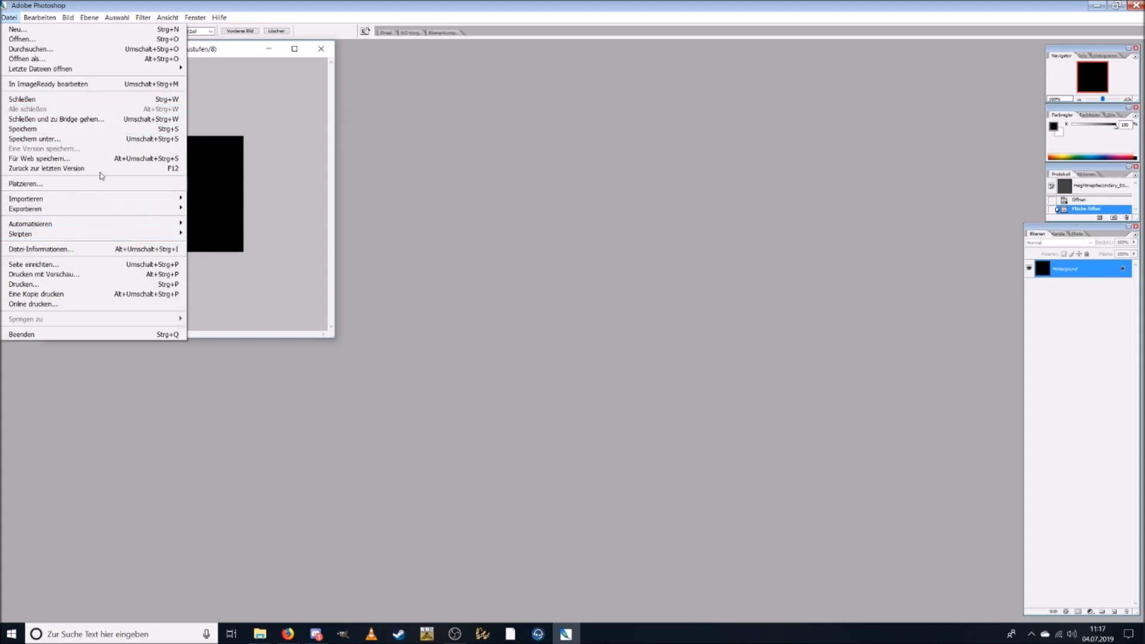
pyautogui.click(63, 143)
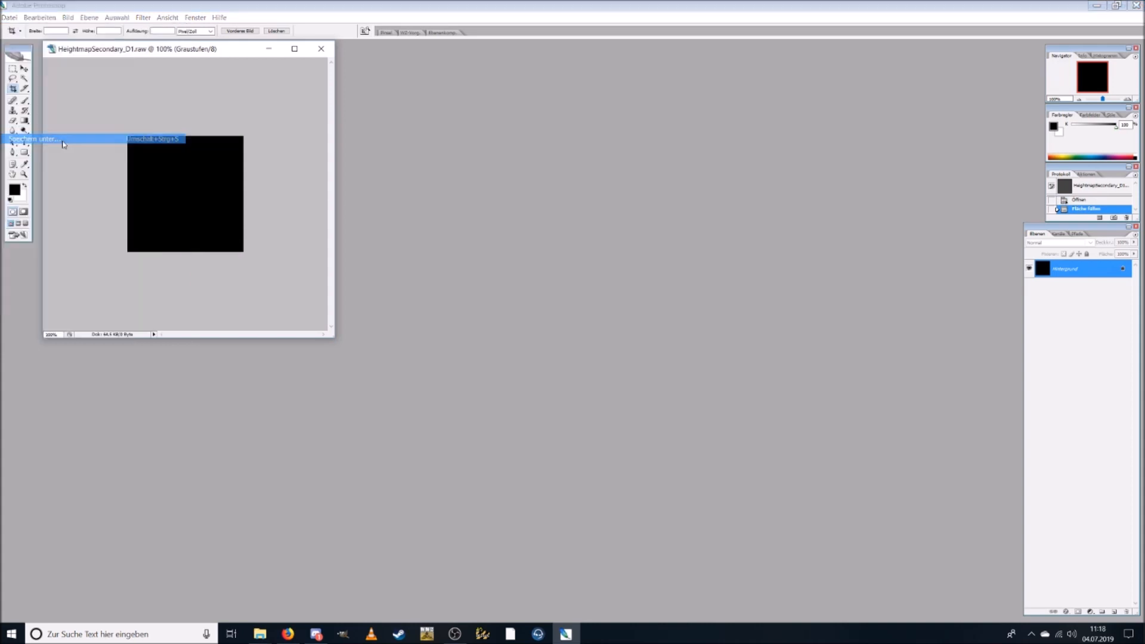
pyautogui.click(563, 316)
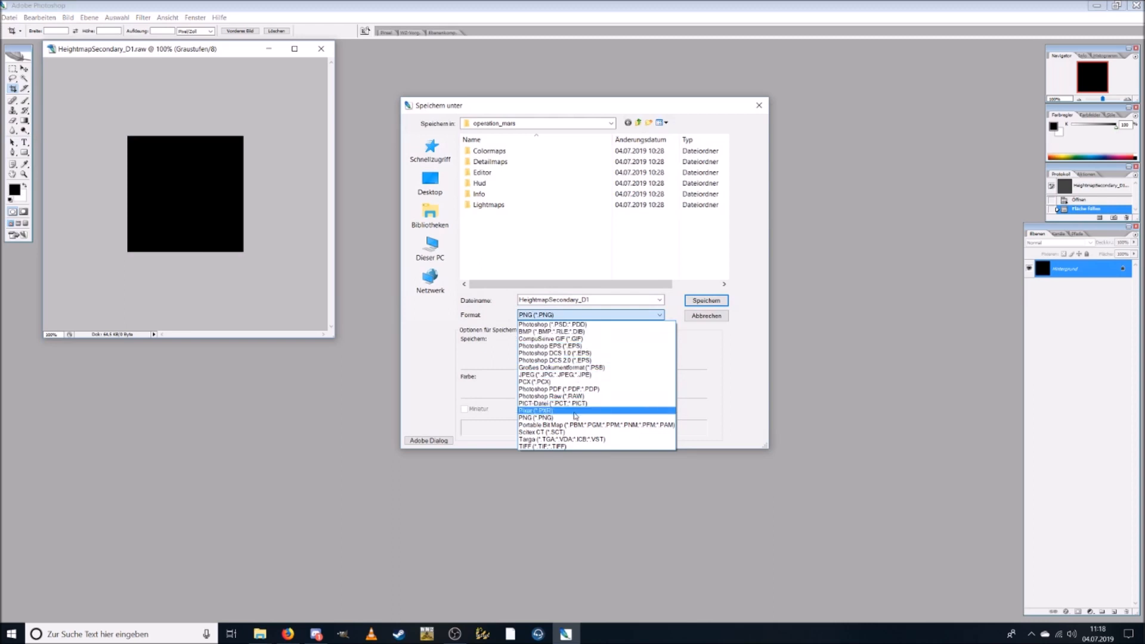
pyautogui.click(571, 396)
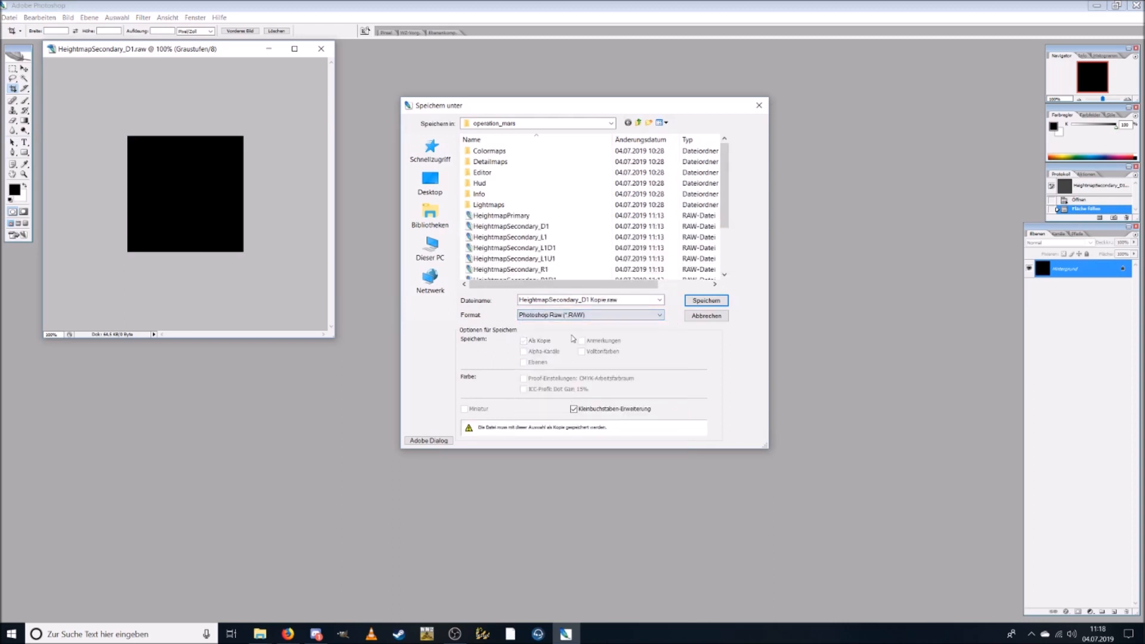
pyautogui.click(544, 228)
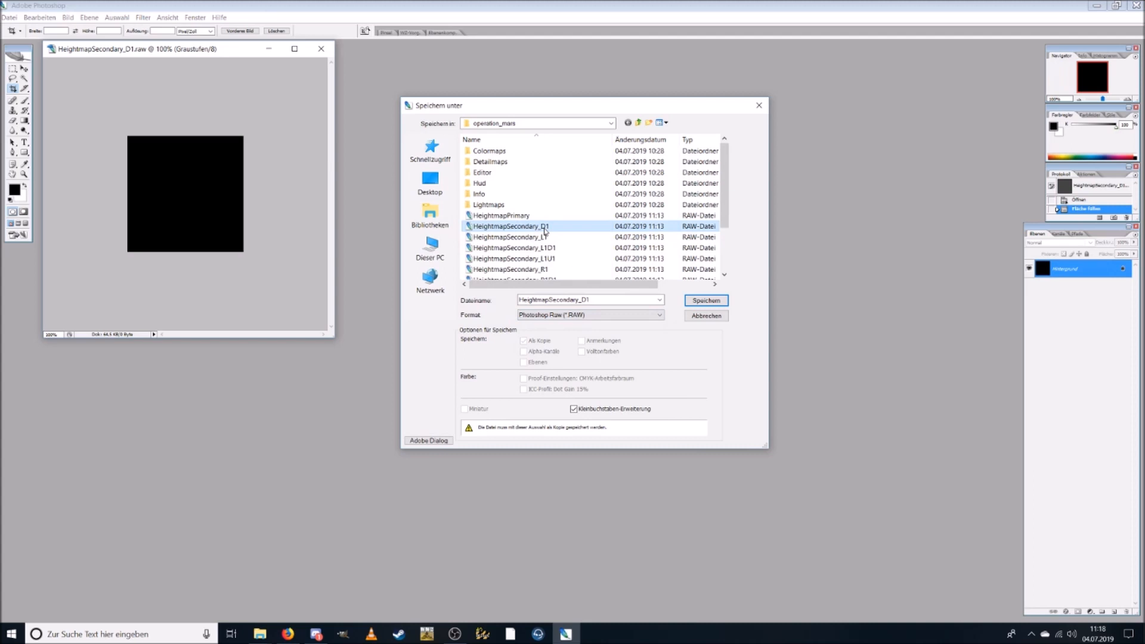
pyautogui.click(706, 301)
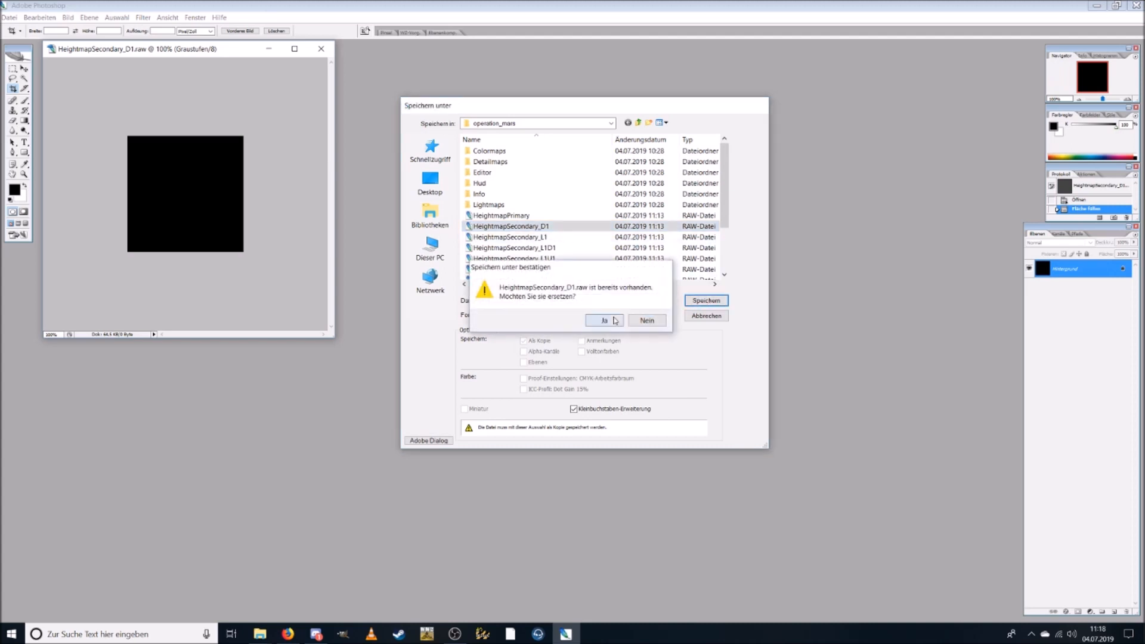
pyautogui.click(614, 320)
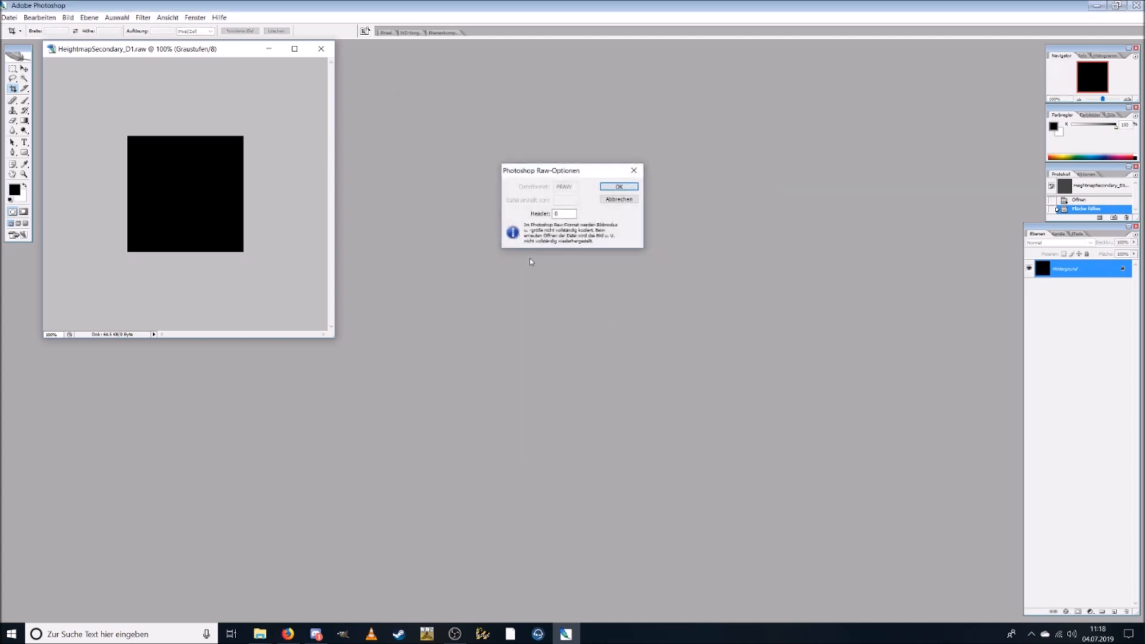
pyautogui.click(614, 188)
pyautogui.click(558, 235)
# Save the black image in Photoshop Raw format over HeightmapSecondary_L1 in the operation_mars folder.
pyautogui.click(9, 17)
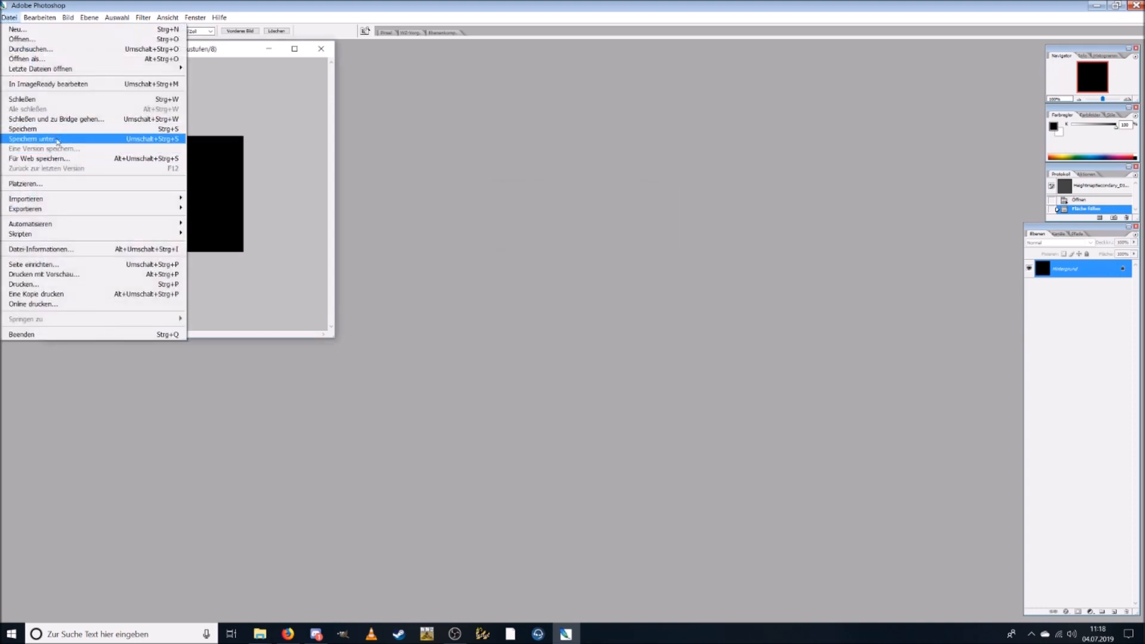
pyautogui.click(35, 138)
pyautogui.click(570, 315)
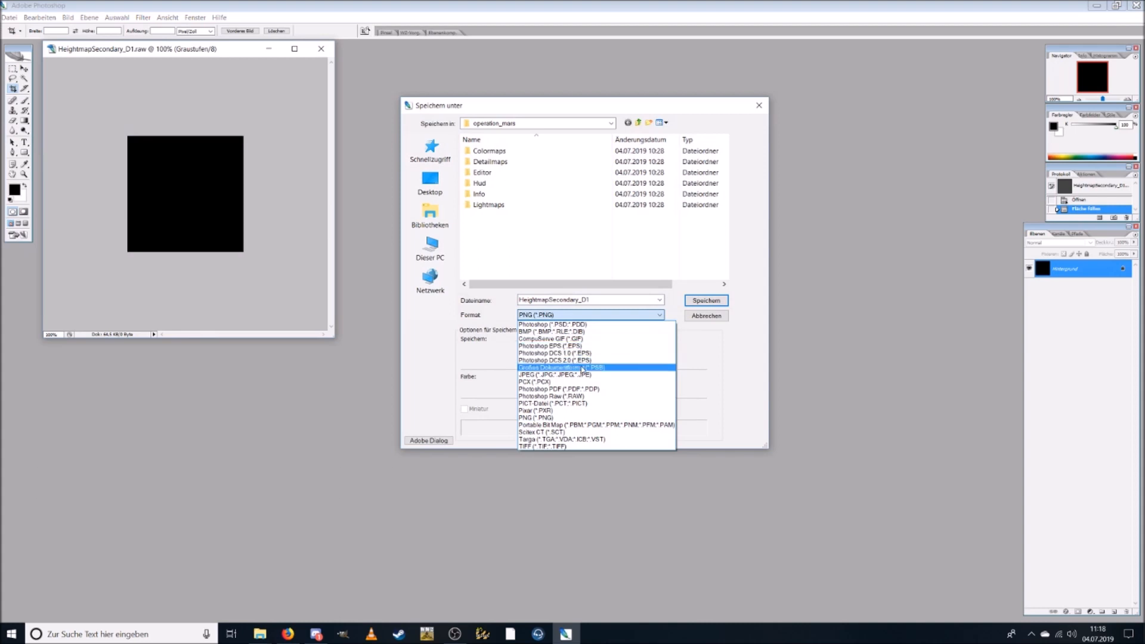
pyautogui.click(552, 396)
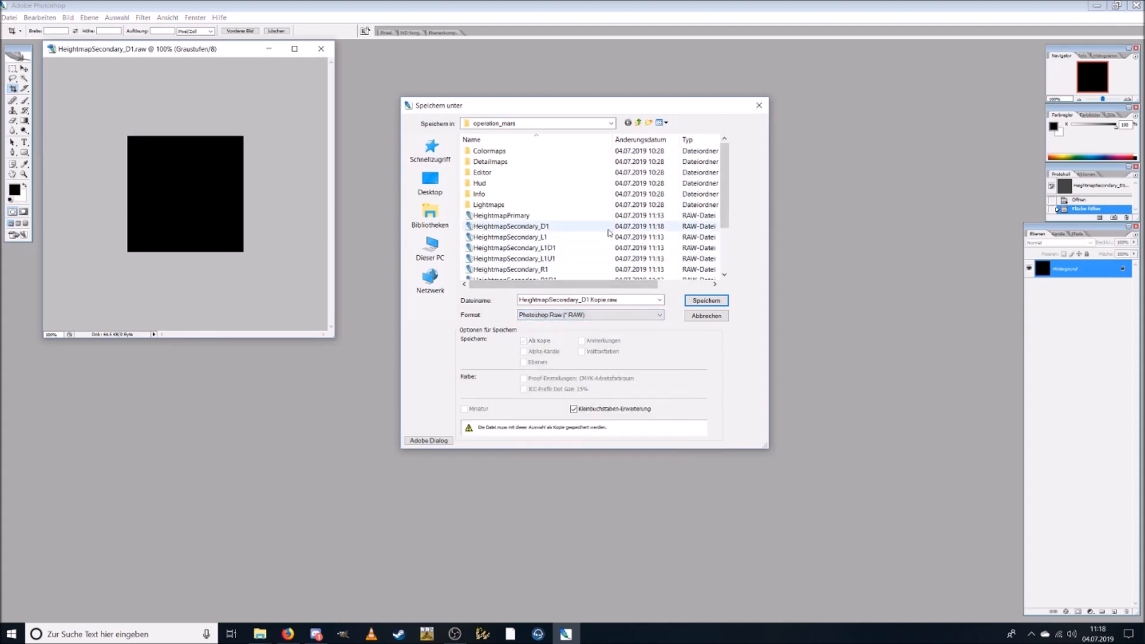
pyautogui.click(584, 239)
pyautogui.click(700, 300)
pyautogui.click(605, 320)
pyautogui.click(558, 235)
# Overwrite HeightmapSecondary_L1D1 with the black image in Photoshop Raw format.
pyautogui.click(10, 17)
pyautogui.click(47, 140)
pyautogui.click(583, 315)
pyautogui.click(567, 396)
pyautogui.click(578, 248)
pyautogui.click(700, 305)
pyautogui.click(605, 320)
pyautogui.click(561, 236)
# Overwrite HeightmapSecondary_L1U1 with the black image in Photoshop Raw format.
pyautogui.hotkey('ctrl', 'shift', 's')
pyautogui.click(587, 315)
pyautogui.click(596, 396)
pyautogui.click(578, 226)
pyautogui.click(709, 301)
pyautogui.click(571, 237)
# Overwrite HeightmapSecondary_R1 with the black image in Photoshop Raw format.
pyautogui.hotkey('ctrl', 'shift', 's')
pyautogui.click(613, 315)
pyautogui.click(596, 396)
pyautogui.scroll(-5, 598, 258)
pyautogui.click(574, 206)
pyautogui.click(706, 301)
pyautogui.click(591, 319)
pyautogui.press('Return')
# Overwrite HeightmapSecondary_R1D1 with the black image in Photoshop Raw format.
pyautogui.click(9, 18)
pyautogui.click(47, 141)
pyautogui.click(587, 316)
pyautogui.click(596, 396)
pyautogui.scroll(-5, 596, 238)
pyautogui.click(515, 215)
pyautogui.click(706, 303)
pyautogui.click(626, 188)
# Overwrite the second-to-last secondary heightmap file with the black image in Photoshop Raw format.
pyautogui.hotkey('ctrl', 'shift', 's')
pyautogui.click(596, 316)
pyautogui.click(596, 396)
pyautogui.scroll(-5, 583, 234)
pyautogui.click(524, 227)
pyautogui.click(707, 301)
pyautogui.click(629, 190)
# Overwrite the last remaining secondary heightmap file with the black image in Photoshop Raw format.
pyautogui.hotkey('ctrl', 'shift', 's')
pyautogui.click(608, 315)
pyautogui.click(596, 396)
pyautogui.scroll(-5, 631, 258)
pyautogui.click(524, 237)
pyautogui.click(706, 302)
pyautogui.click(622, 188)
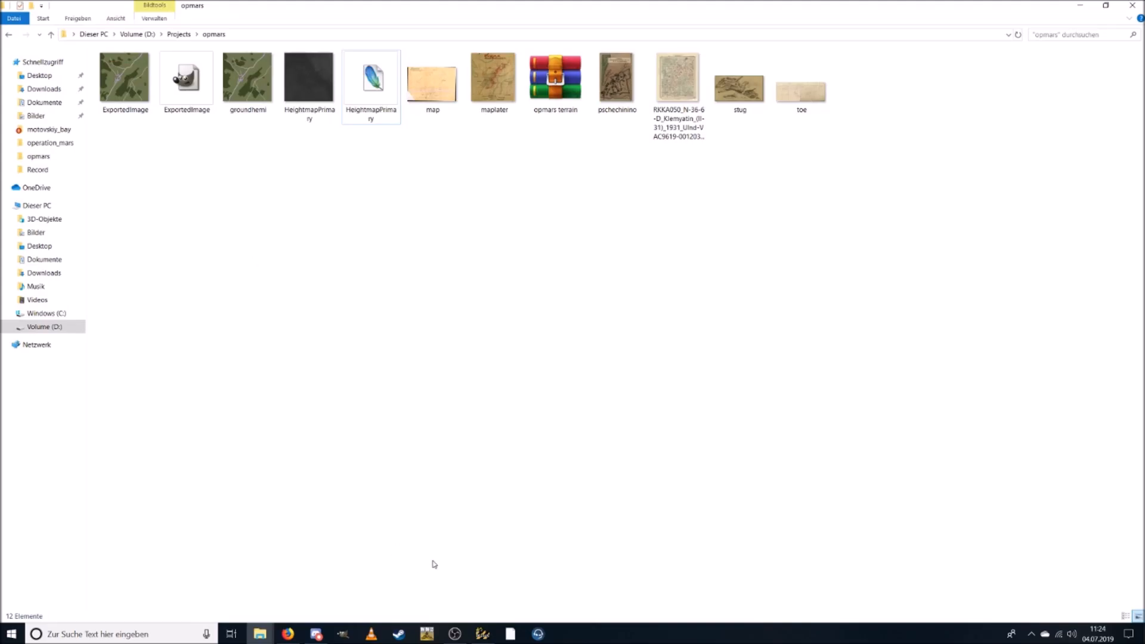
# Switch to BF2Editor and fly over the checkered operation_mars terrain to examine its relief and outer edges.
pyautogui.click(493, 638)
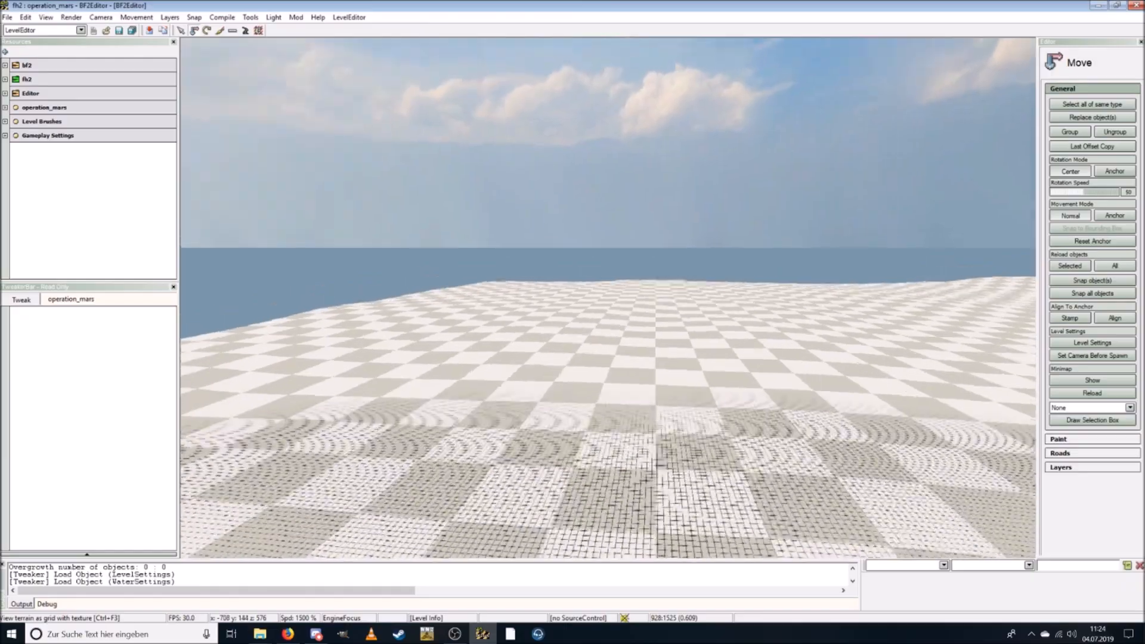
pyautogui.press('w')
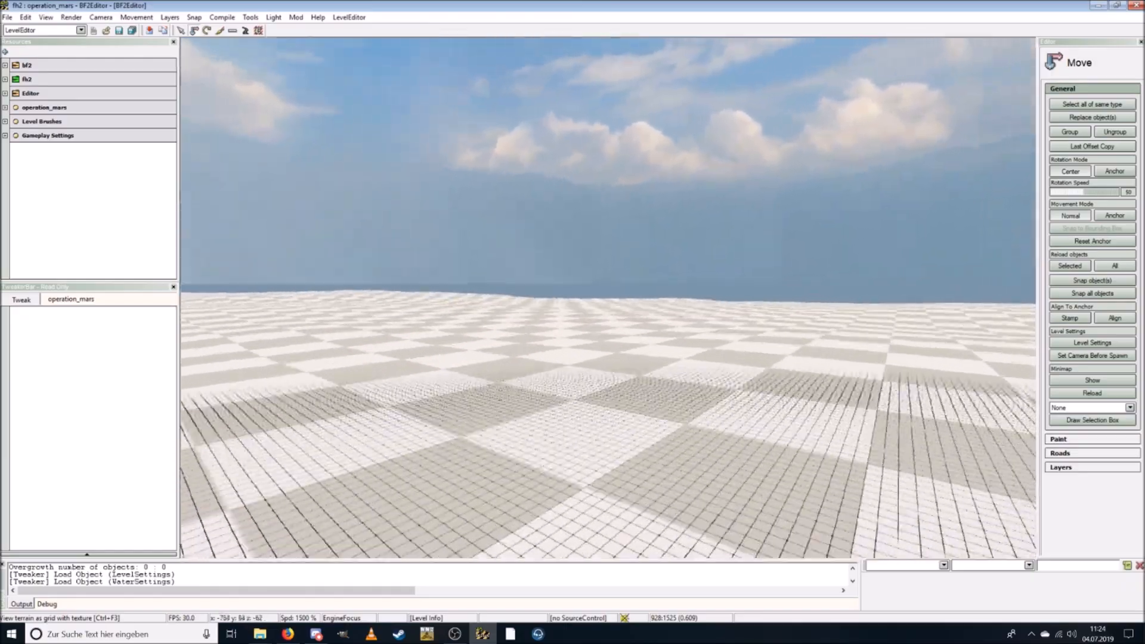
pyautogui.press('w')
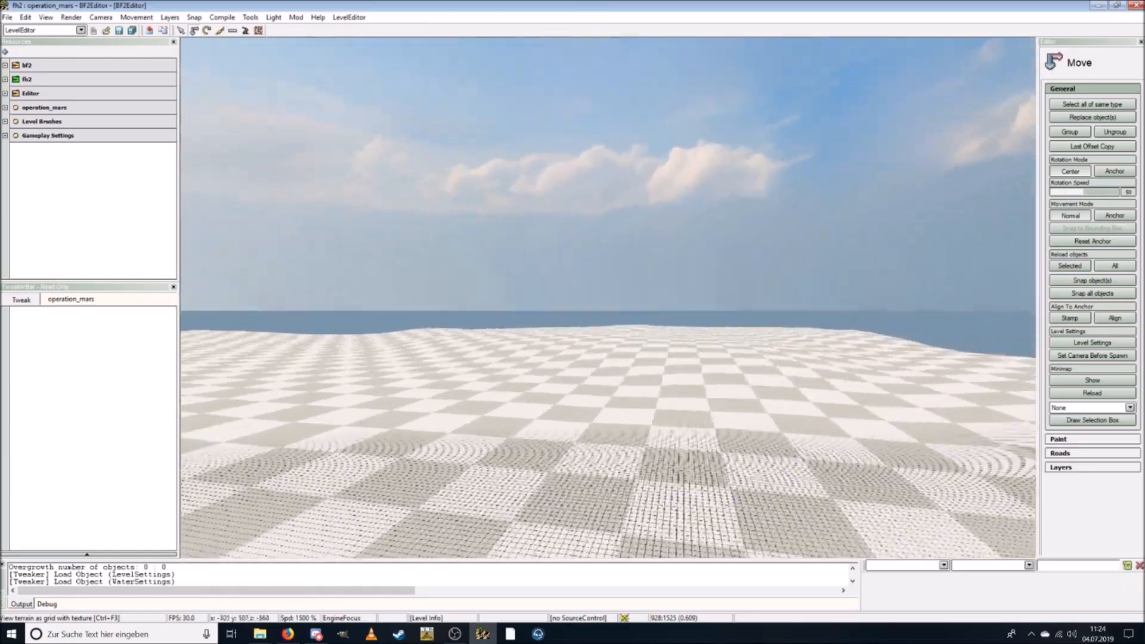
pyautogui.press('w')
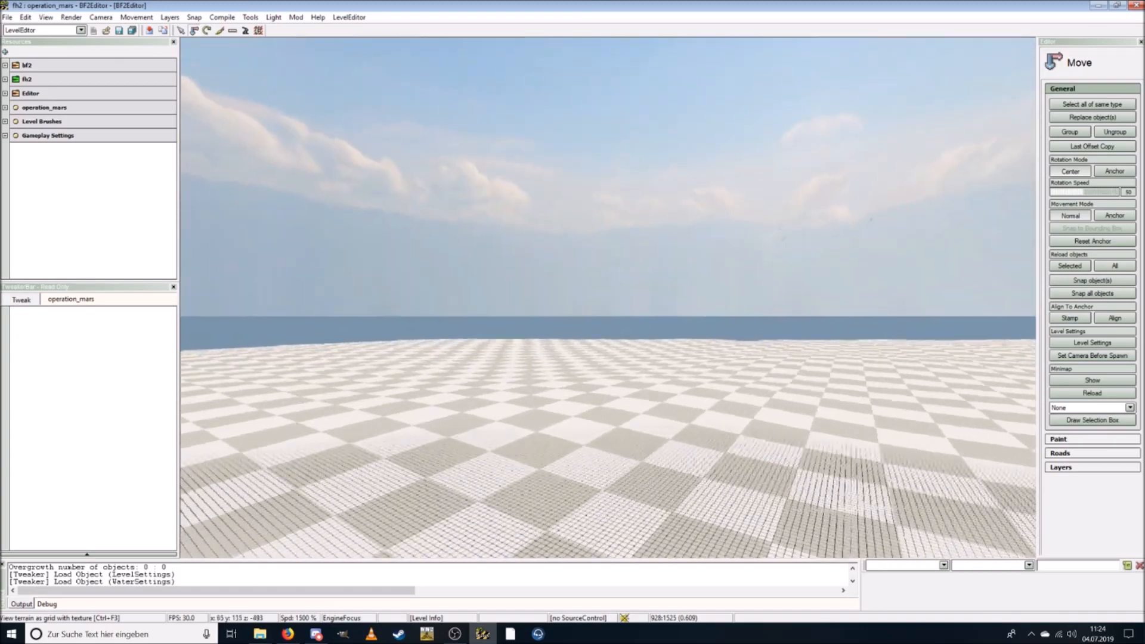
pyautogui.press('w')
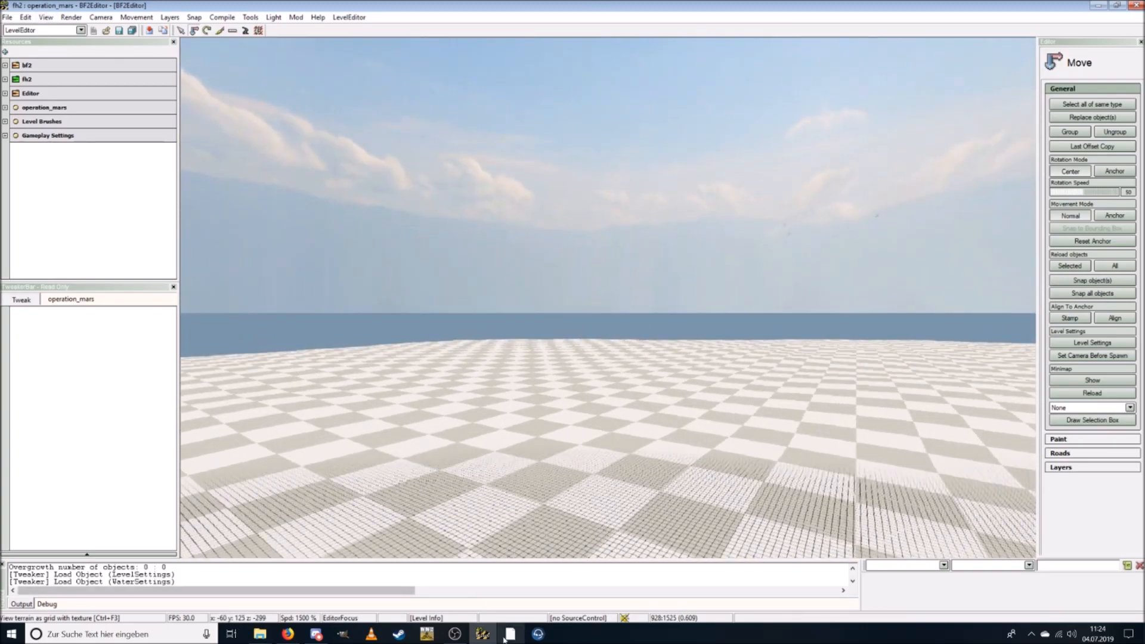
# Switch to Google Earth Pro and move over the fields beside the road with a tilted view to examine the real relief.
pyautogui.click(510, 634)
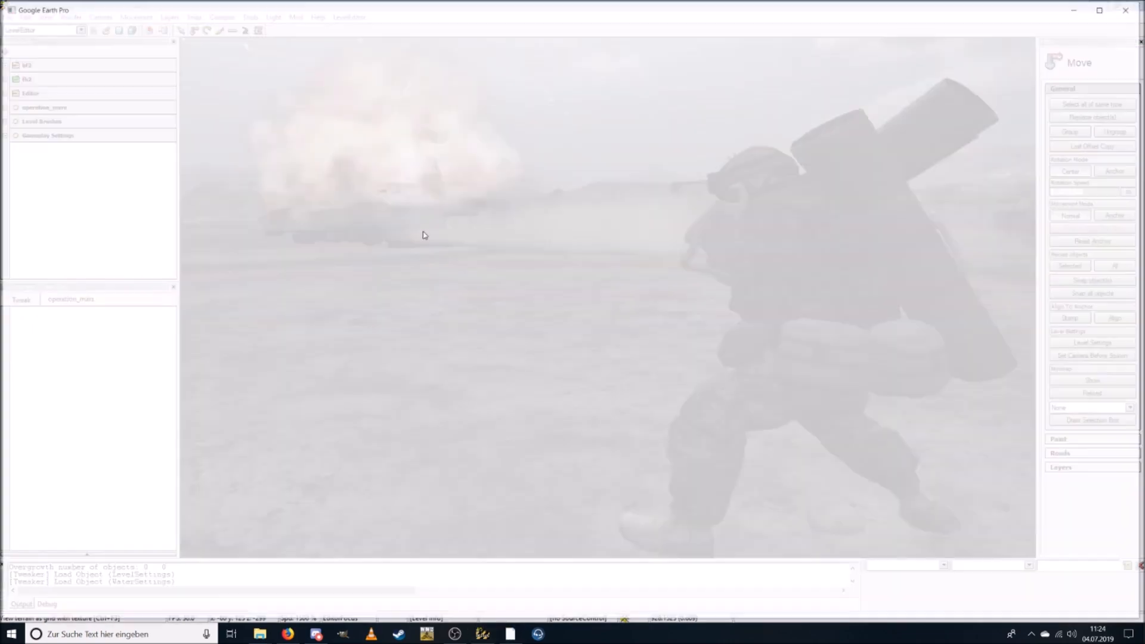
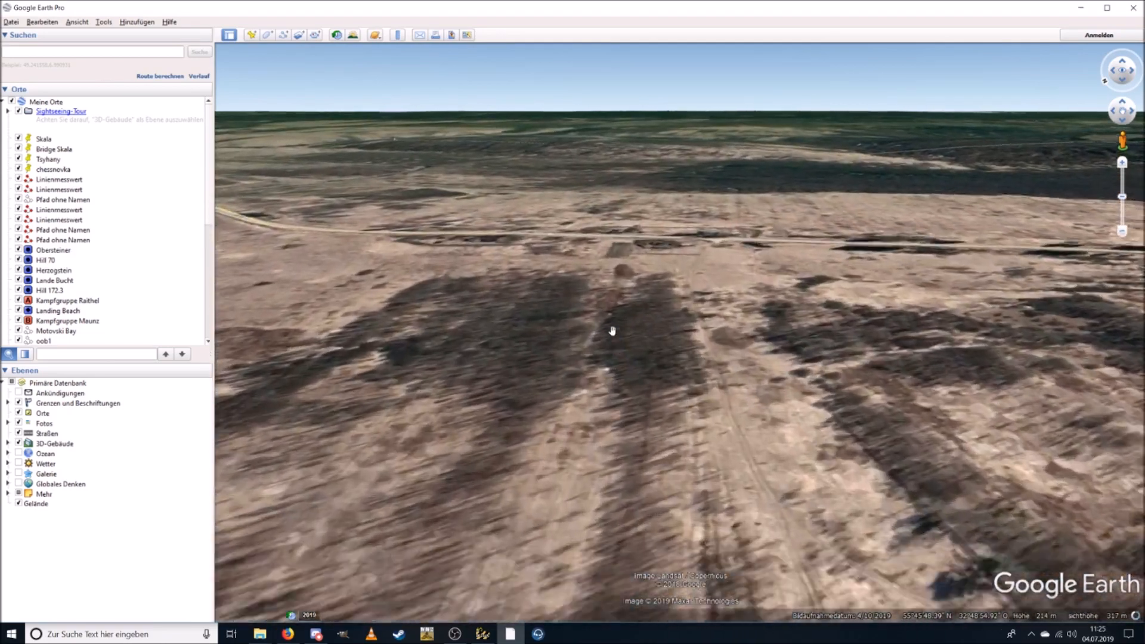
pyautogui.moveTo(612, 330); pyautogui.dragTo(463, 225)
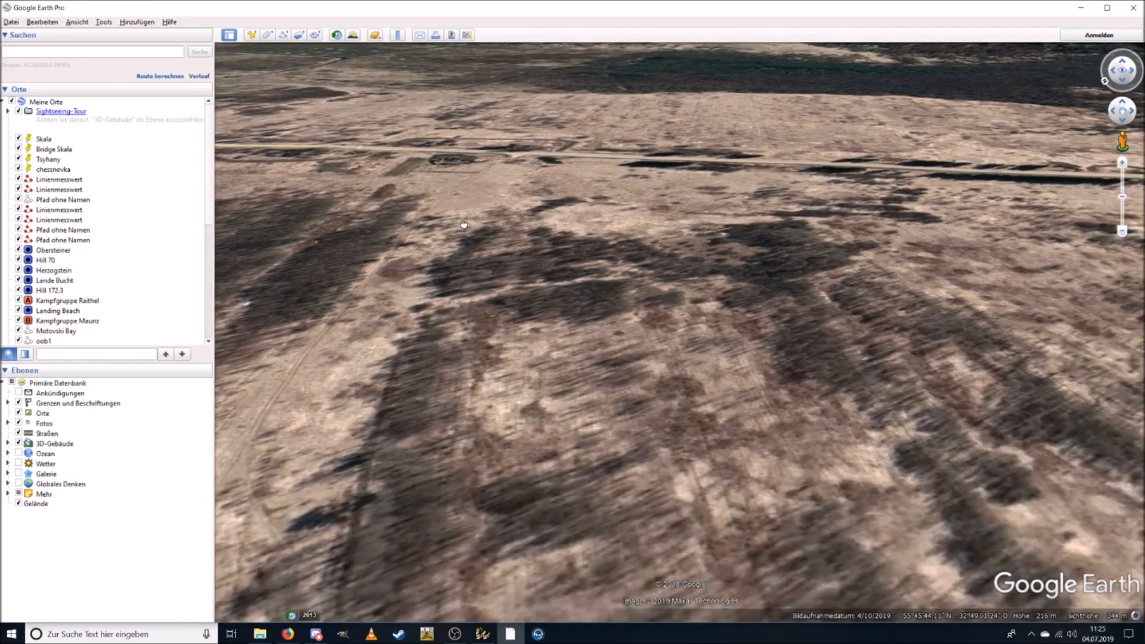
pyautogui.moveTo(720, 413); pyautogui.dragTo(562, 197)
pyautogui.moveTo(755, 281); pyautogui.dragTo(832, 430)
pyautogui.moveTo(769, 155)
pyautogui.mouseDown()
pyautogui.moveTo(759, 402)
pyautogui.moveTo(739, 512)
pyautogui.mouseUp()
pyautogui.moveTo(700, 314); pyautogui.dragTo(700, 330, button='right')
pyautogui.moveTo(714, 240); pyautogui.dragTo(714, 278, button='right')
pyautogui.moveTo(714, 278)
pyautogui.mouseDown(button='middle')
pyautogui.moveTo(713, 396)
pyautogui.moveTo(711, 364)
pyautogui.mouseUp(button='middle')
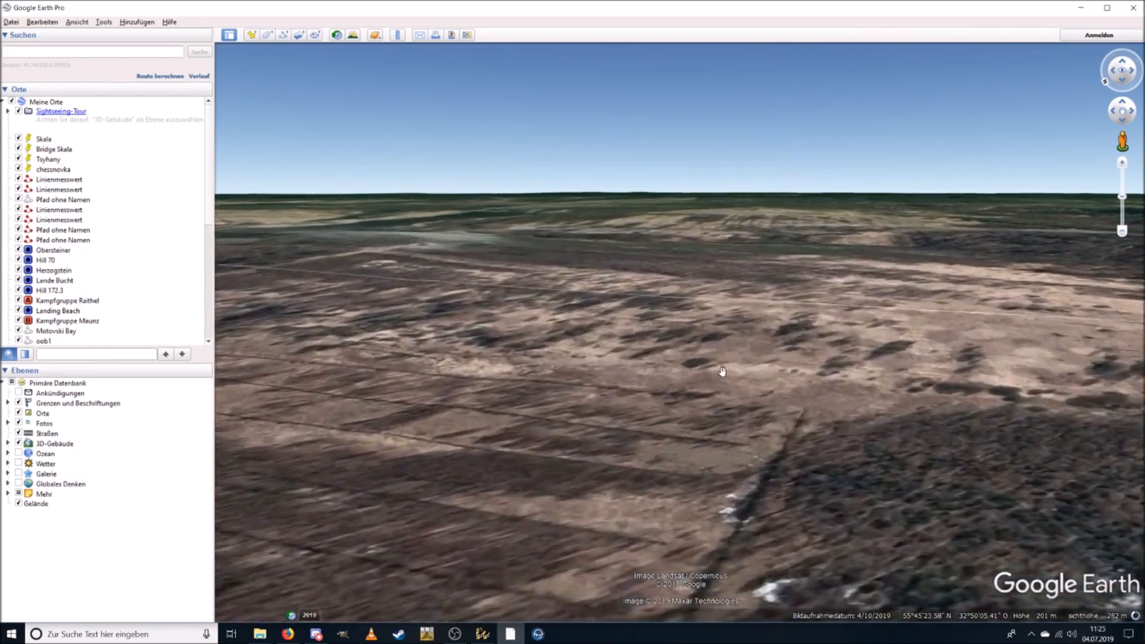
# Move across the open farmland beyond the wood in a low, tilted view to examine how flat the ground is.
pyautogui.moveTo(722, 371); pyautogui.dragTo(721, 316, button='middle')
pyautogui.moveTo(802, 382); pyautogui.dragTo(825, 232)
pyautogui.moveTo(709, 548)
pyautogui.mouseDown()
pyautogui.moveTo(742, 371)
pyautogui.moveTo(740, 298)
pyautogui.mouseUp()
pyautogui.moveTo(735, 349); pyautogui.dragTo(722, 390, button='middle')
pyautogui.moveTo(718, 417); pyautogui.dragTo(710, 225)
pyautogui.moveTo(694, 477); pyautogui.dragTo(682, 263)
pyautogui.moveTo(642, 212); pyautogui.dragTo(639, 330, button='middle')
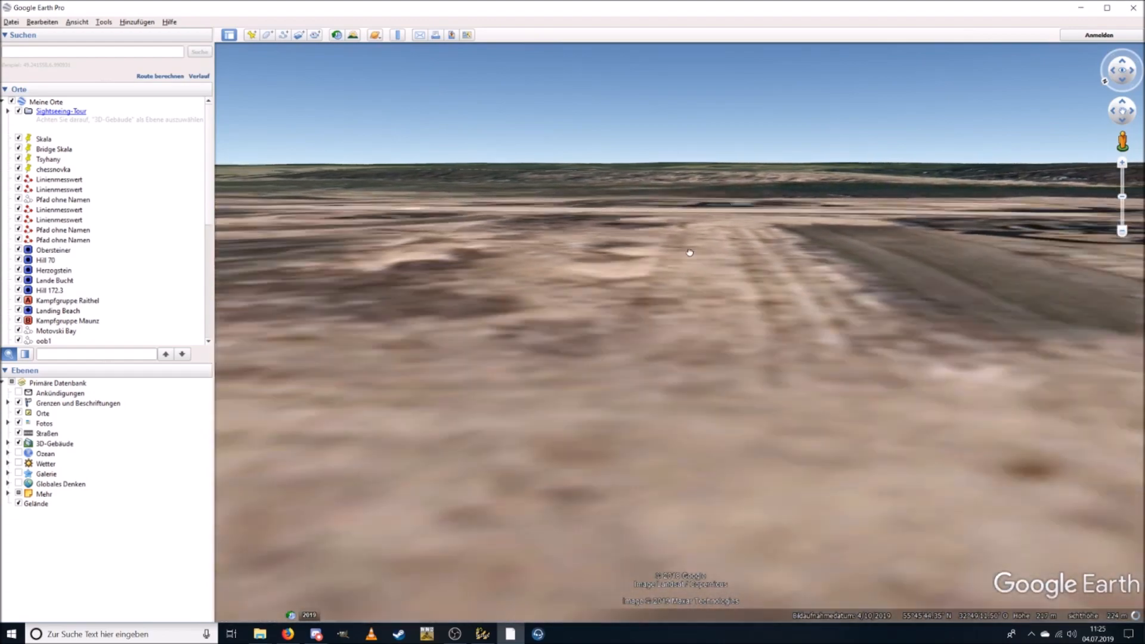
# Switch from Google Earth to BF2Editor and render the operation_mars terrain in Hemimap Mode.
pyautogui.moveTo(685, 417); pyautogui.dragTo(430, 196)
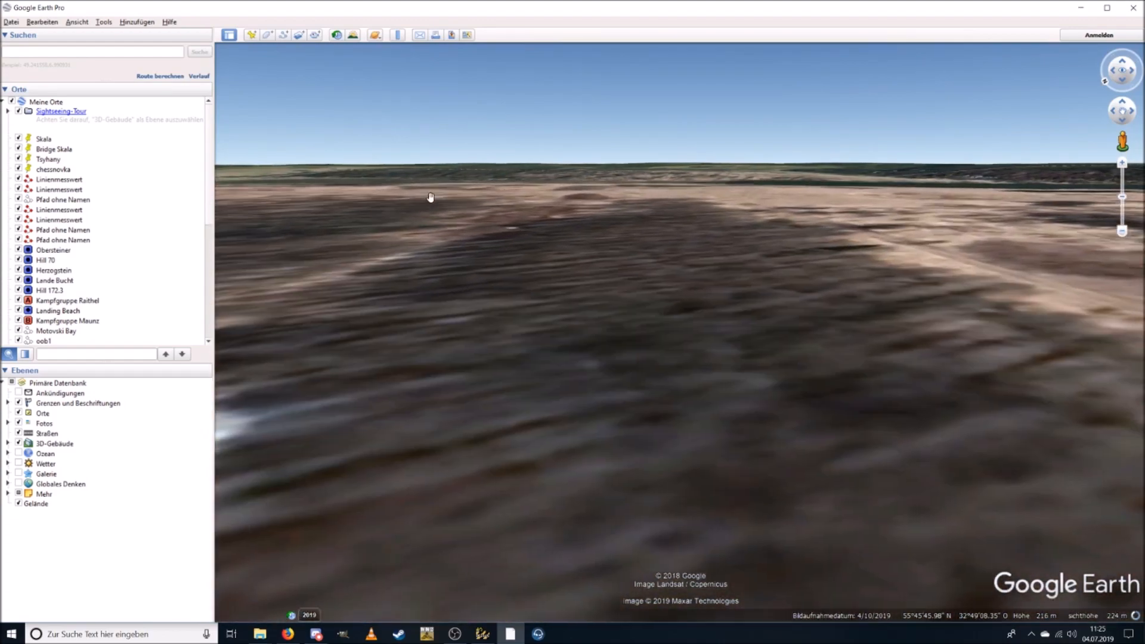
pyautogui.click(1129, 9)
pyautogui.click(71, 17)
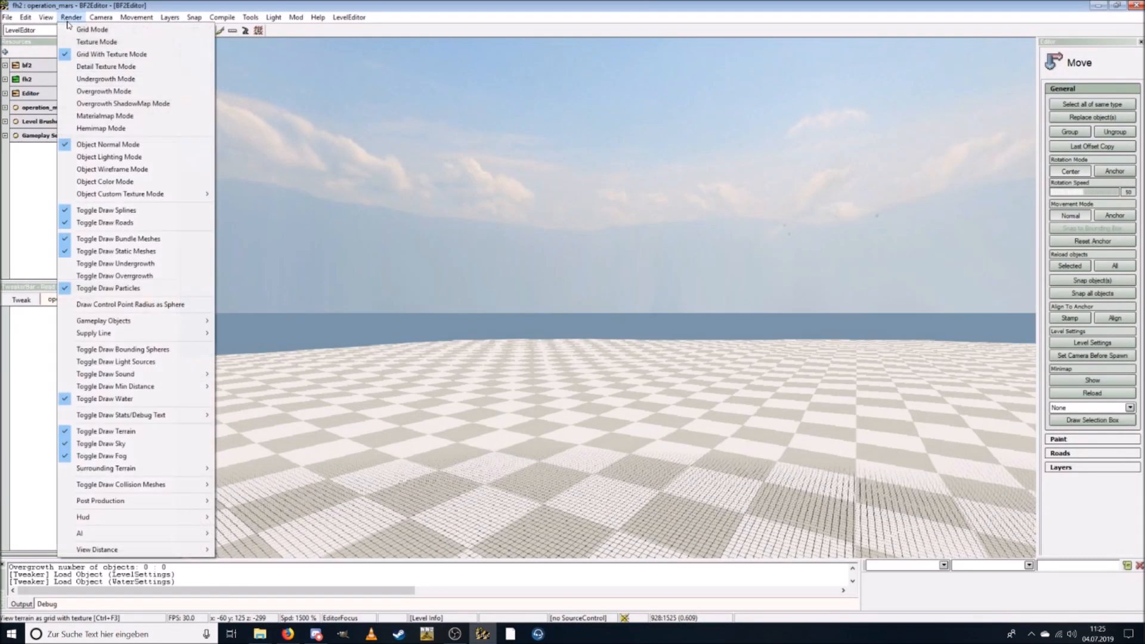
pyautogui.click(101, 129)
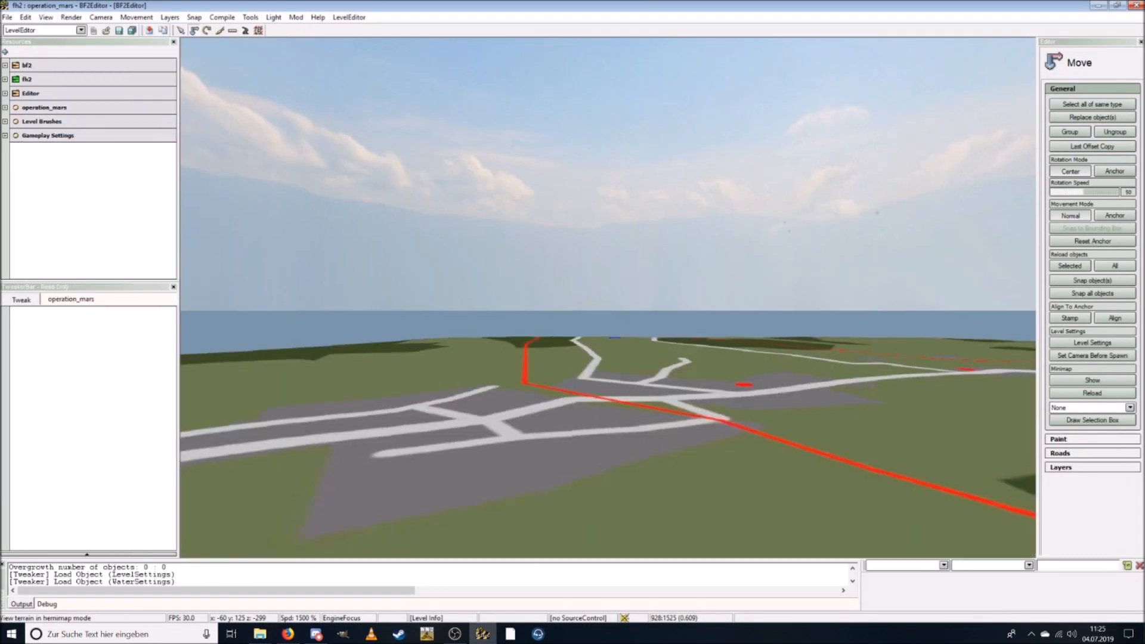
# Set the TerrainHeight of the operation_mars level settings to 600.
pyautogui.press('w')
pyautogui.press('s')
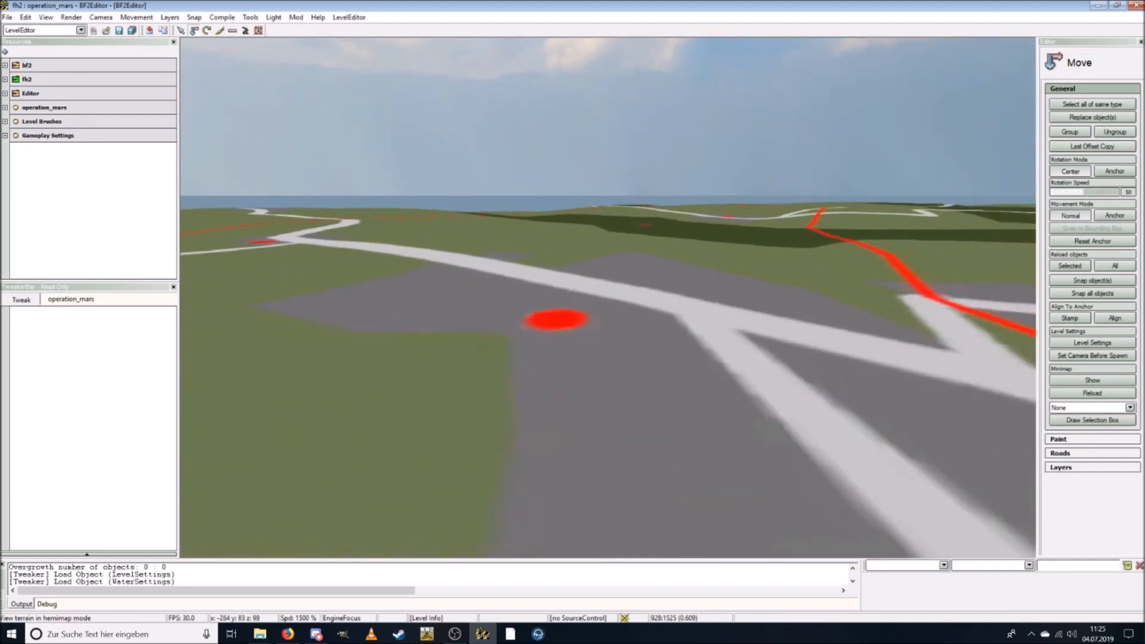
pyautogui.press('w')
pyautogui.press('s')
pyautogui.press('d')
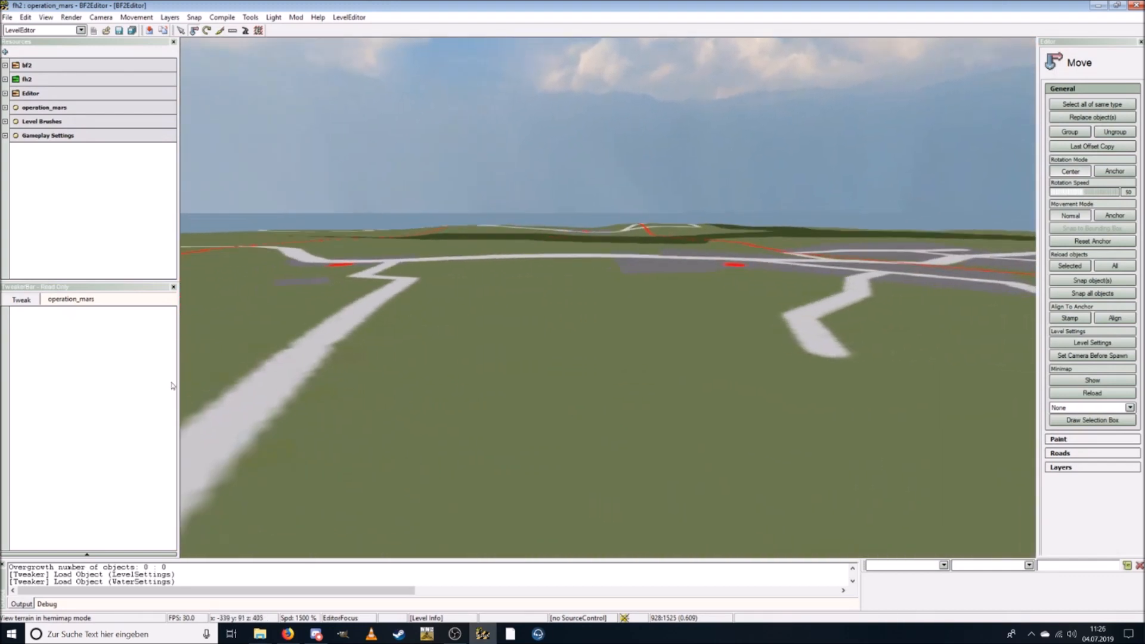
pyautogui.click(83, 301)
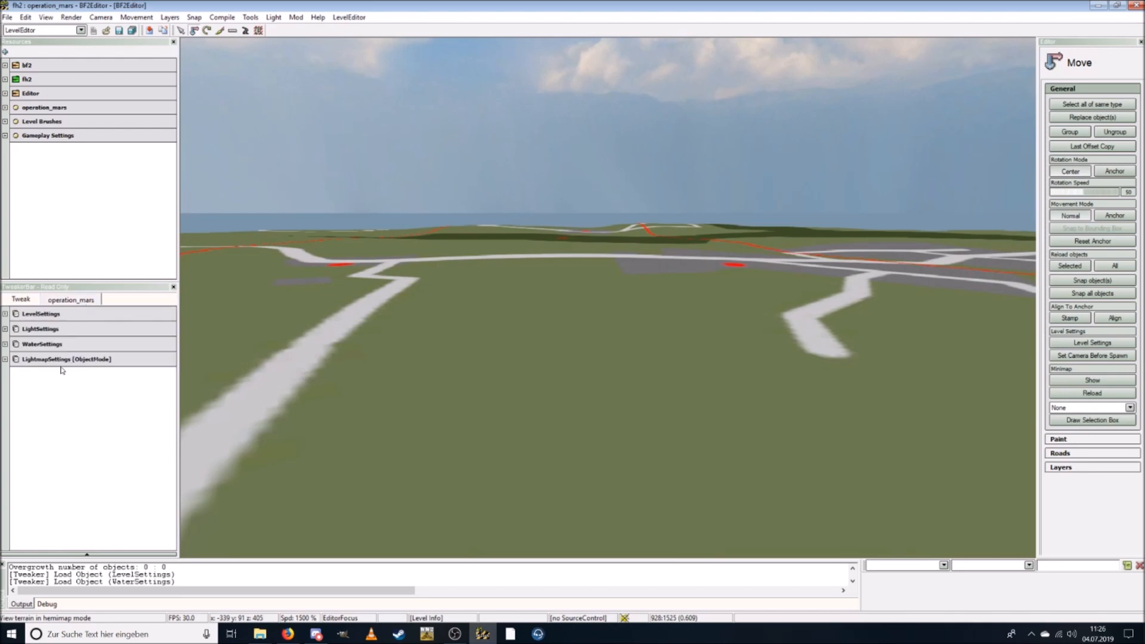
pyautogui.click(5, 314)
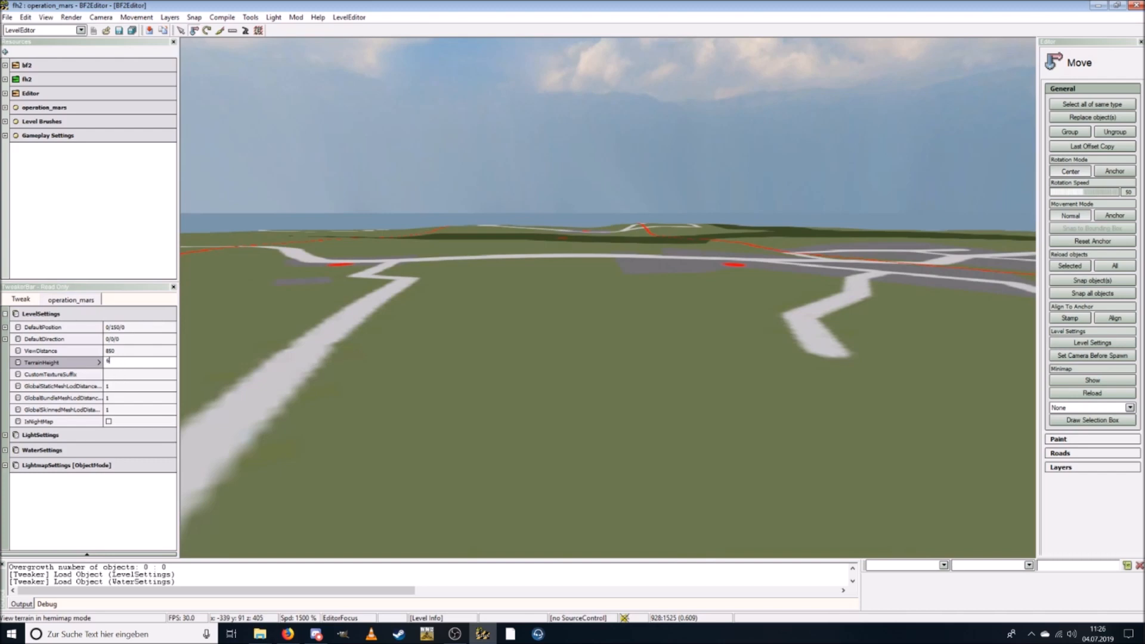
pyautogui.press('Return')
# Fly across the whole map and examine the terrain relief along the roads, towns, forests and front lines.
pyautogui.press('w')
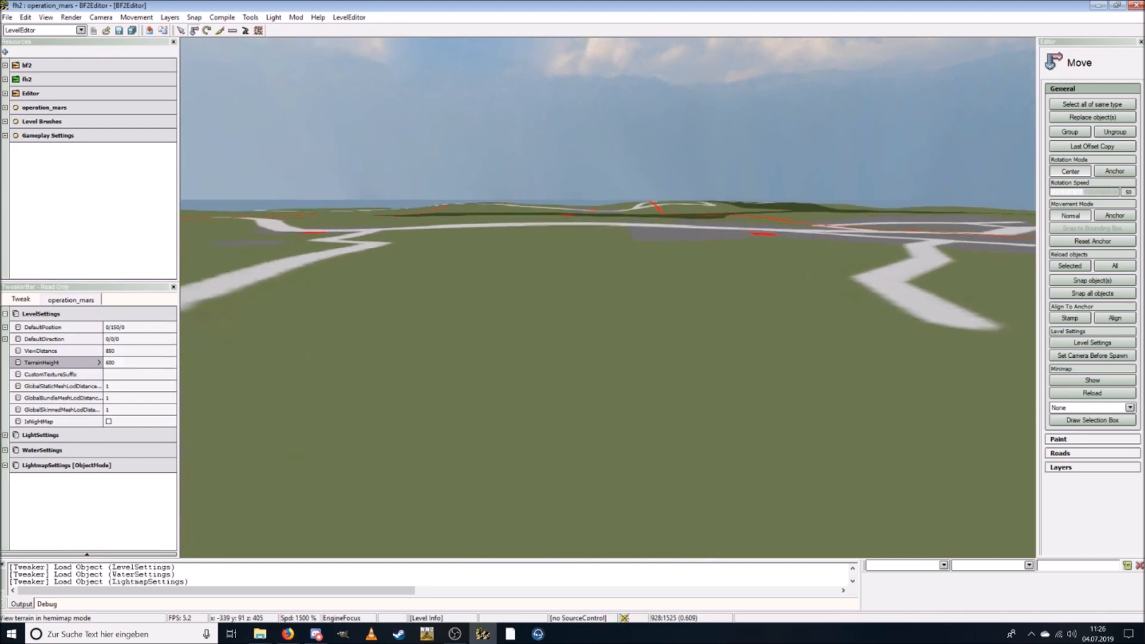
pyautogui.press('w')
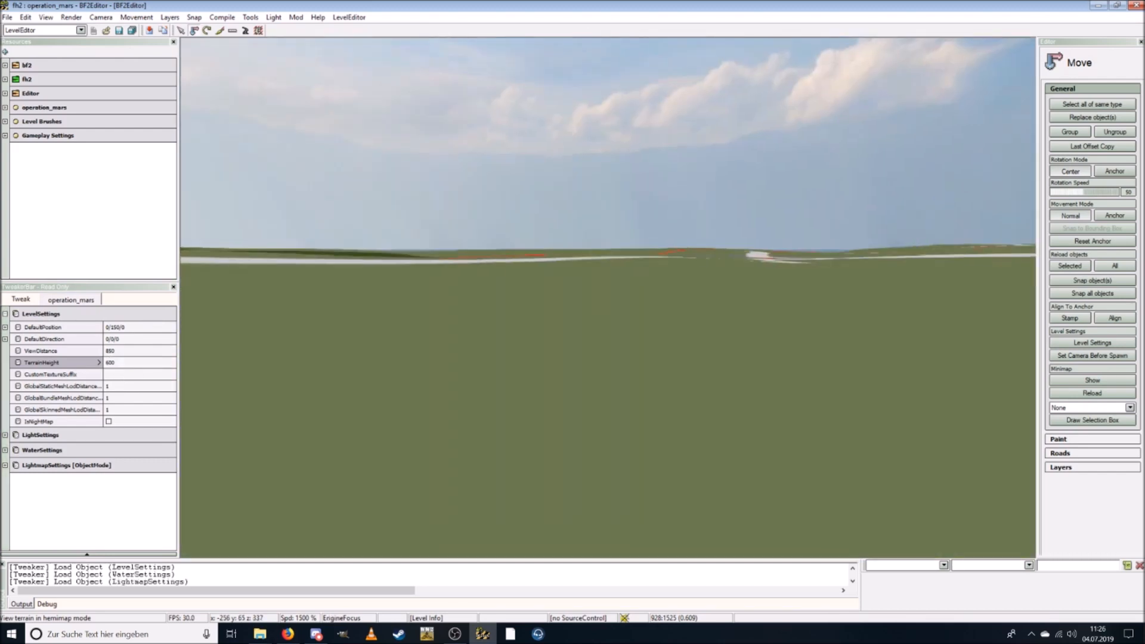
pyautogui.press('w')
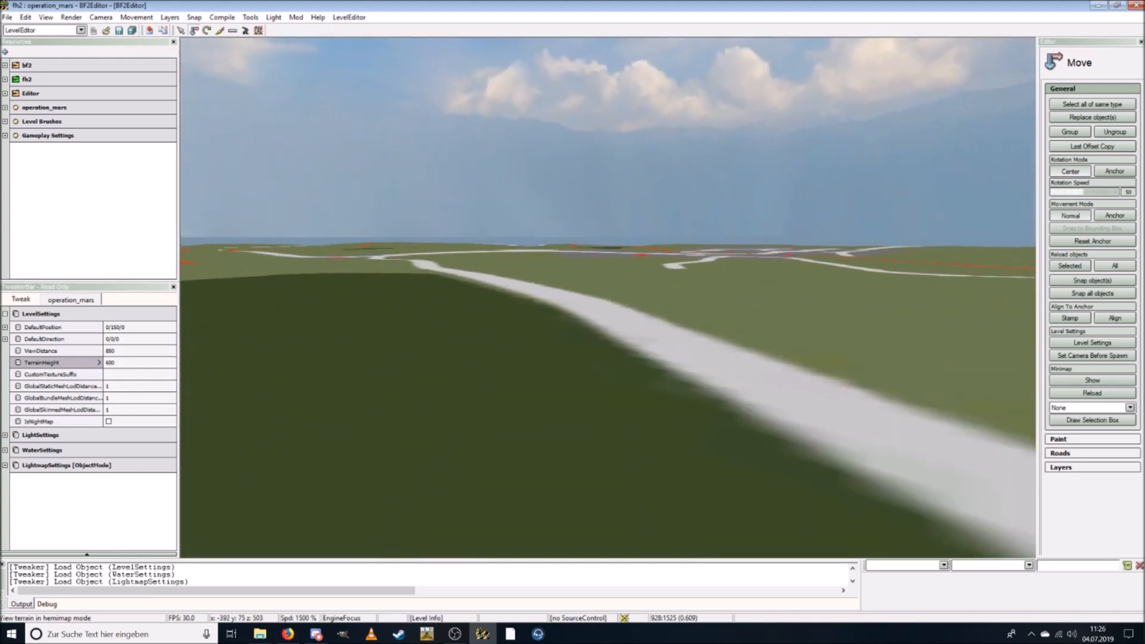
pyautogui.press('w')
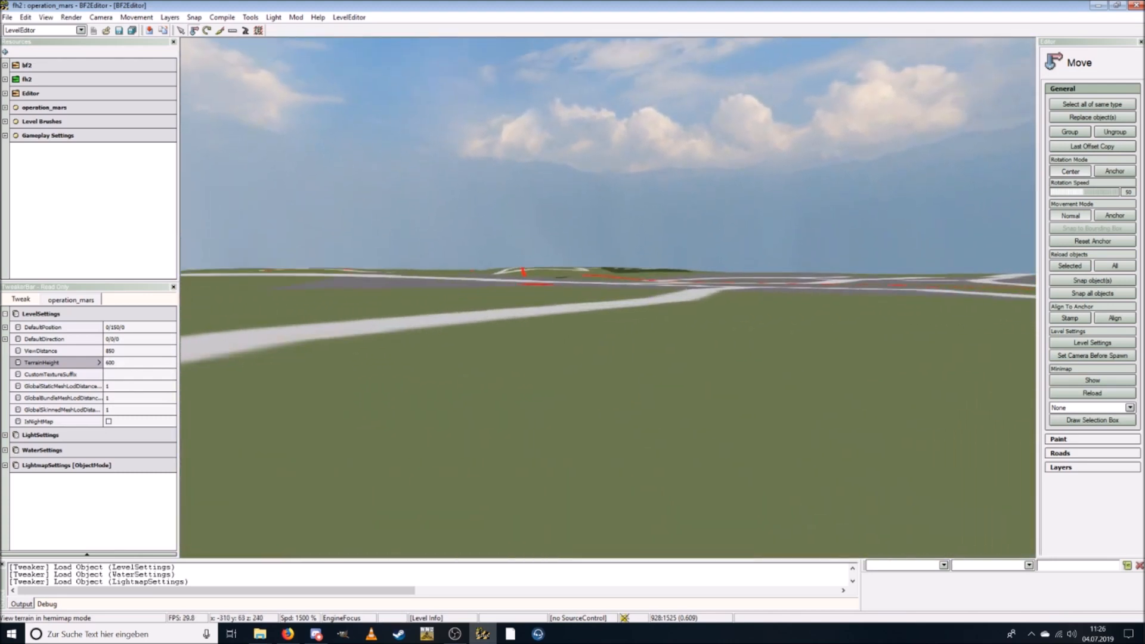
pyautogui.press('w')
pyautogui.press('w')
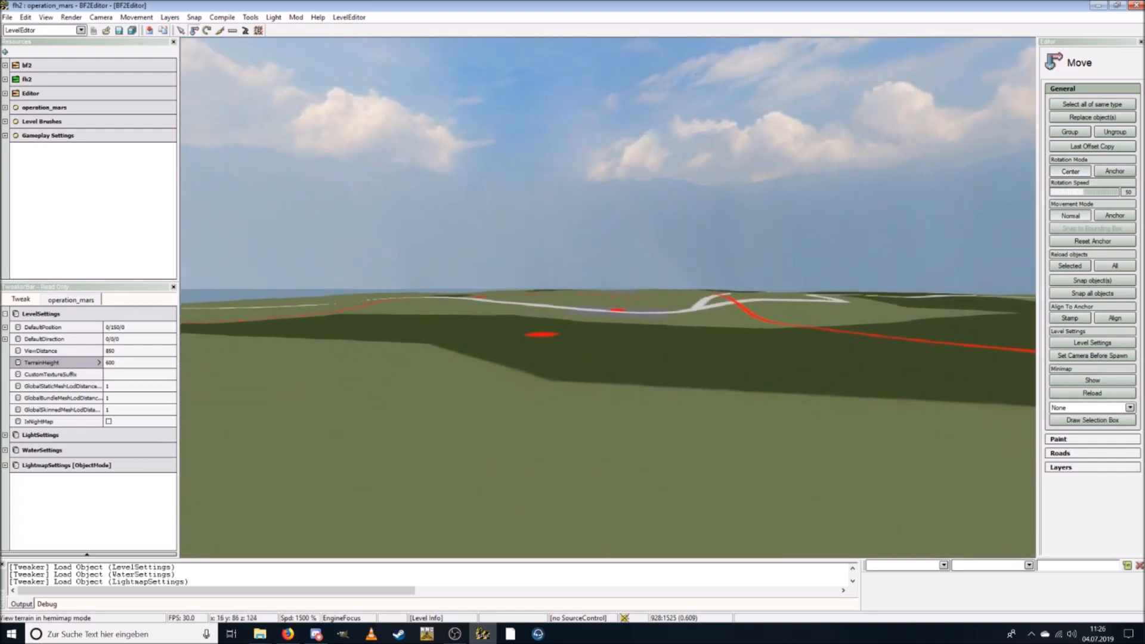
pyautogui.press('w')
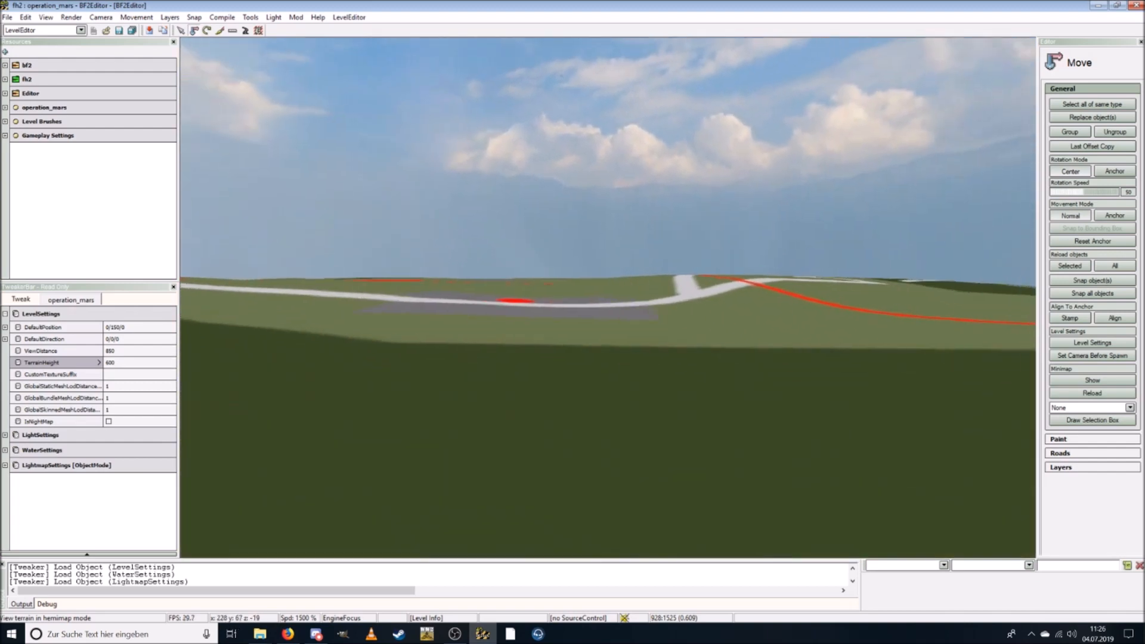
pyautogui.press('w')
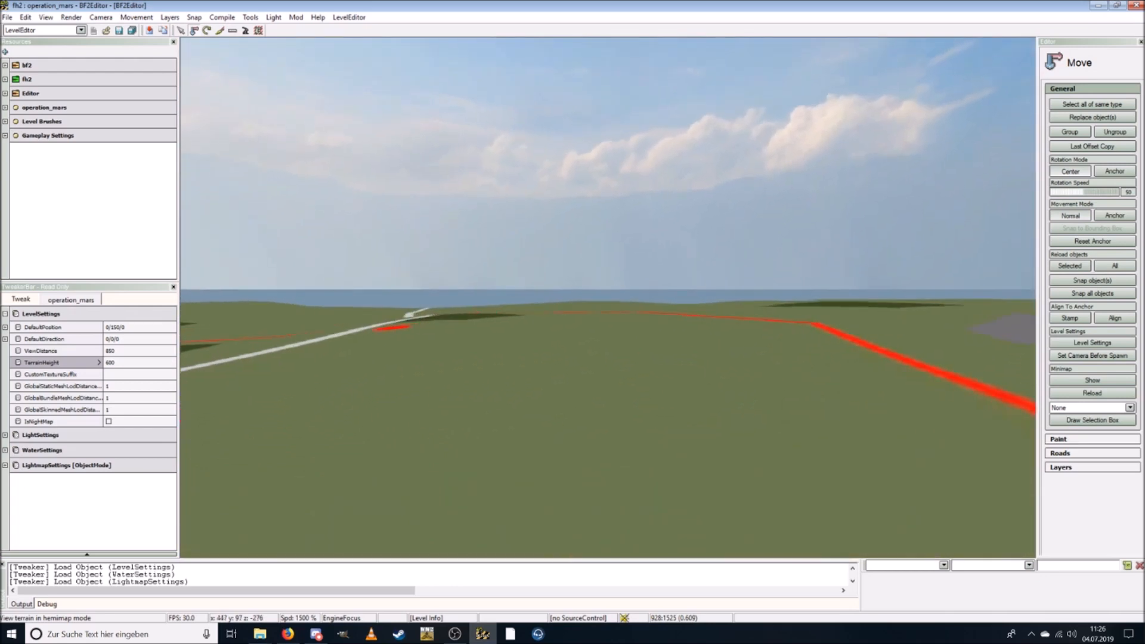
pyautogui.press('w')
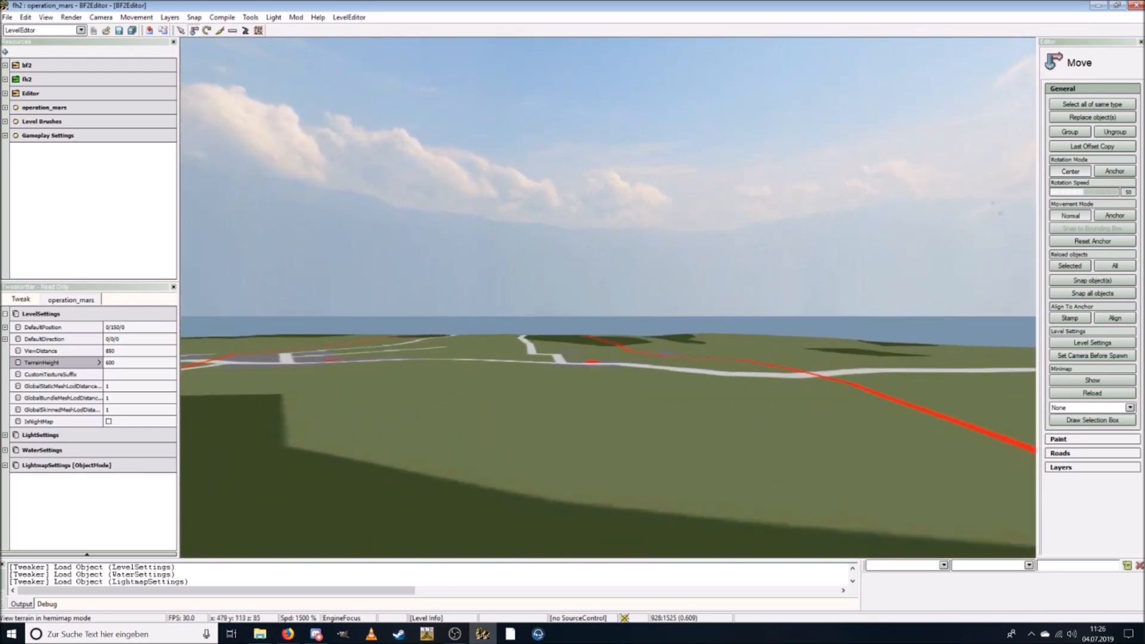
pyautogui.press('w')
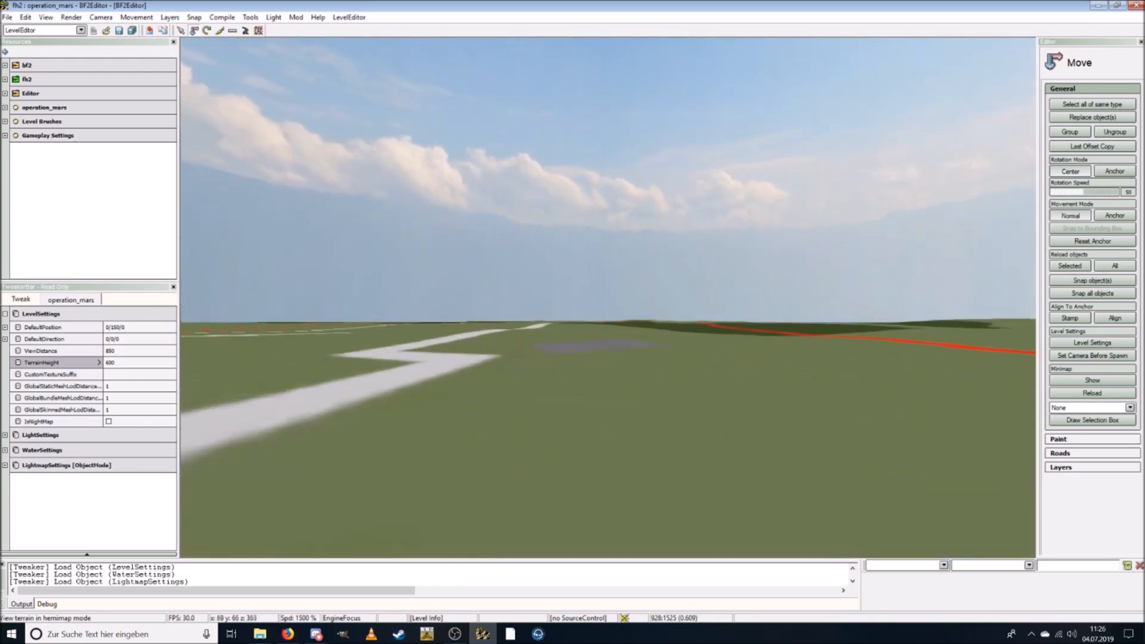
pyautogui.press('w')
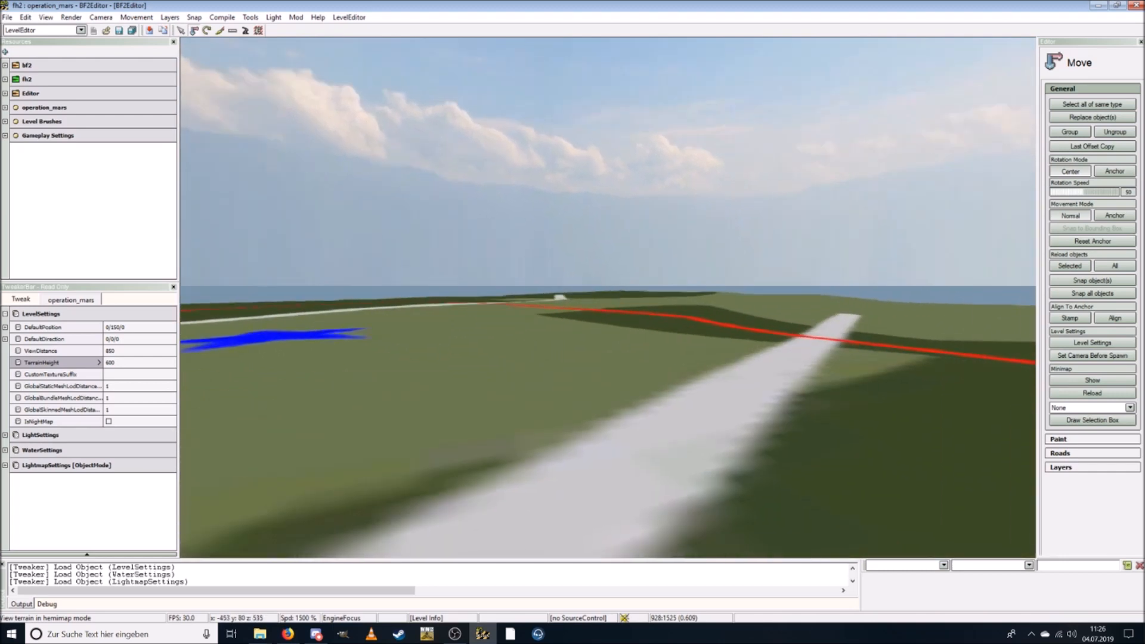
pyautogui.press('w')
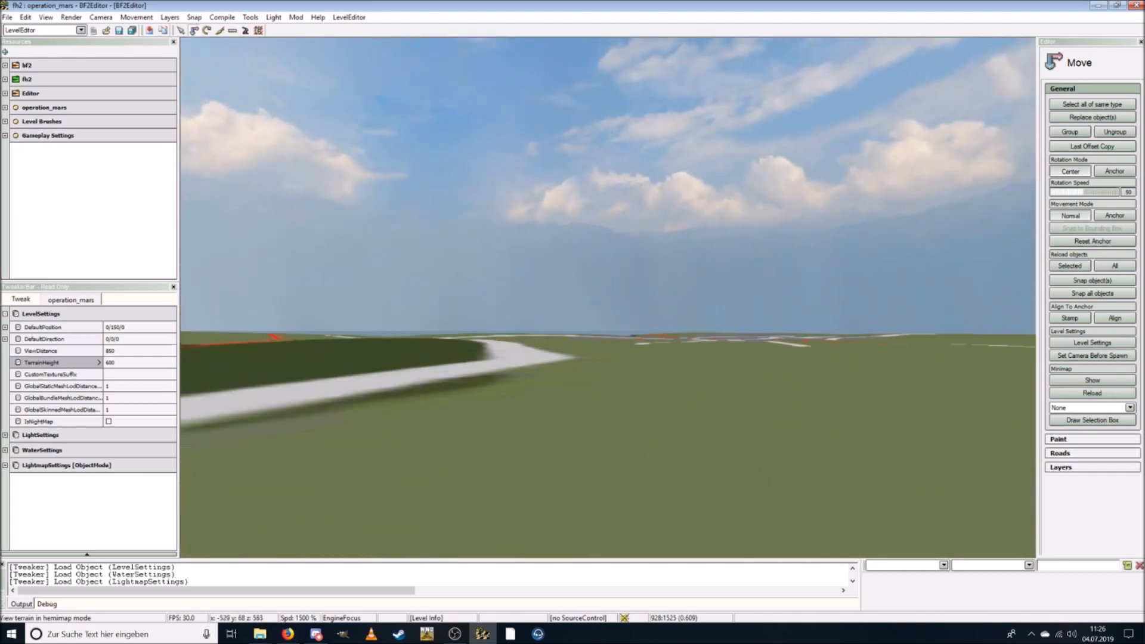
pyautogui.press('w')
pyautogui.scroll(-5, 478, 372)
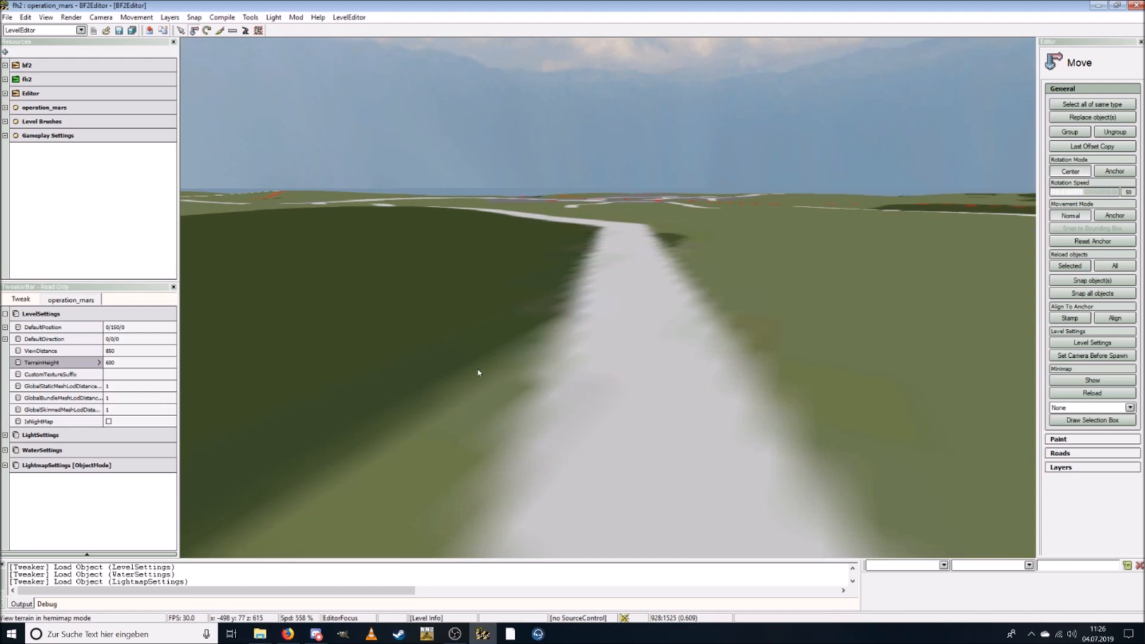
pyautogui.press('d')
pyautogui.moveTo(463, 367); pyautogui.dragTo(349, 366, button='right')
pyautogui.press('w')
pyautogui.press('w')
pyautogui.press('w')
pyautogui.press('w')
pyautogui.press('w')
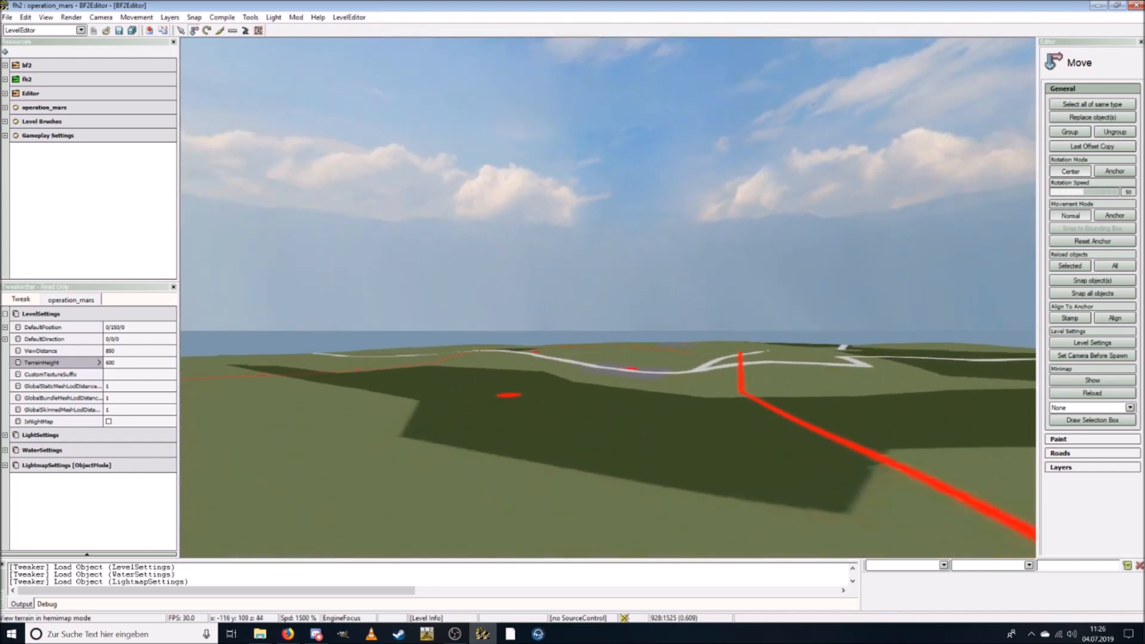
pyautogui.moveTo(420, 358); pyautogui.dragTo(463, 391, button='right')
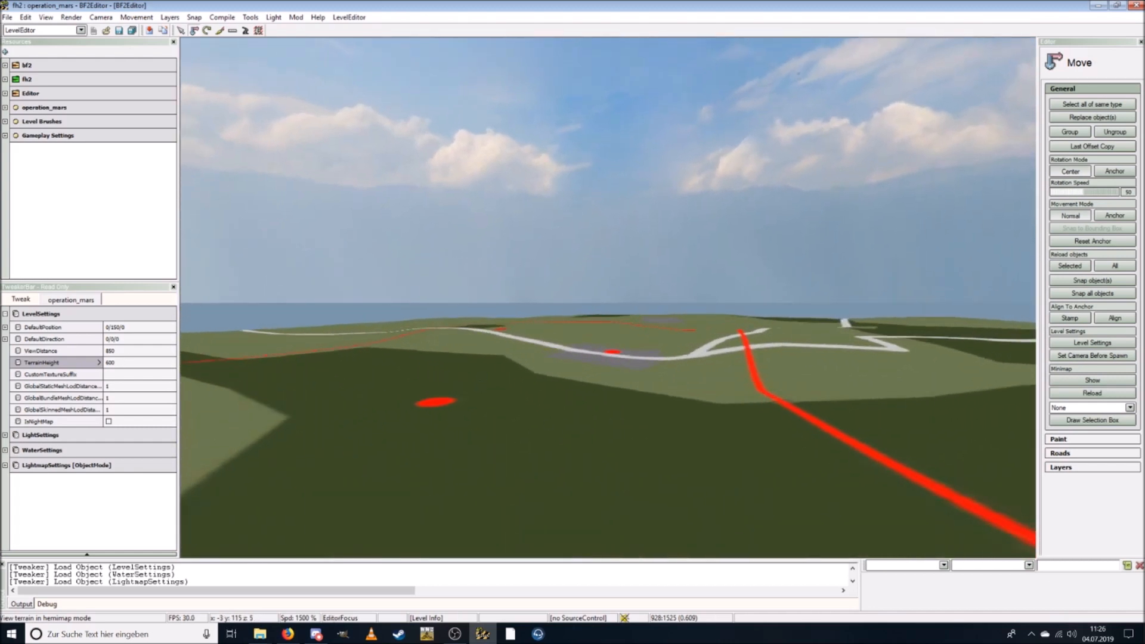
# Save the operation_mars level with the categories preselected in the save dialog.
pyautogui.click(7, 18)
pyautogui.click(27, 80)
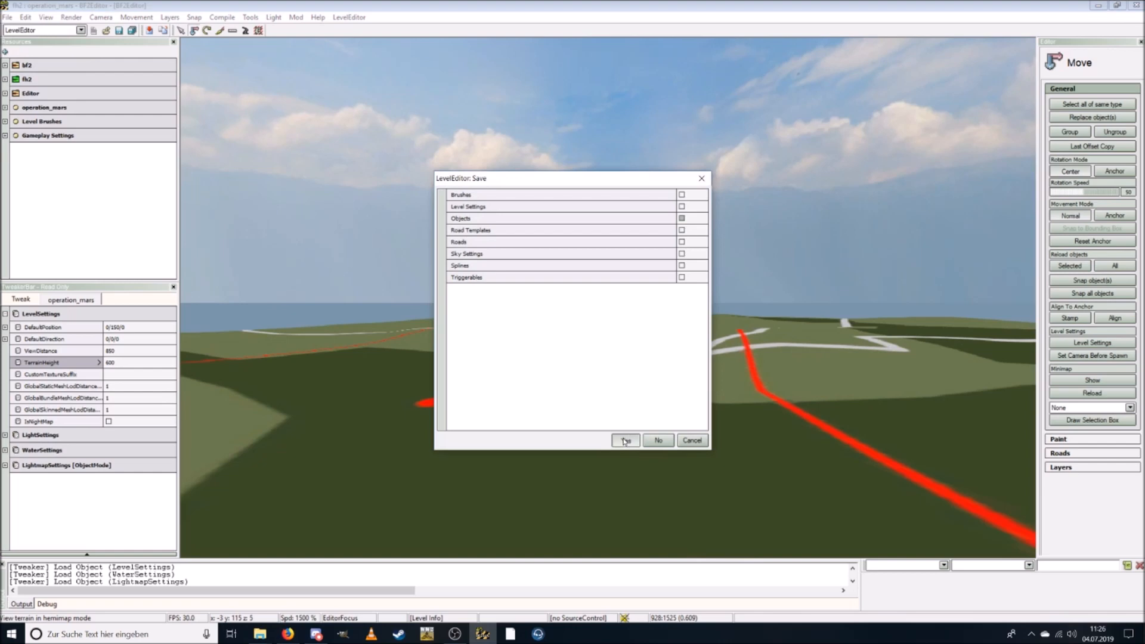
pyautogui.click(624, 438)
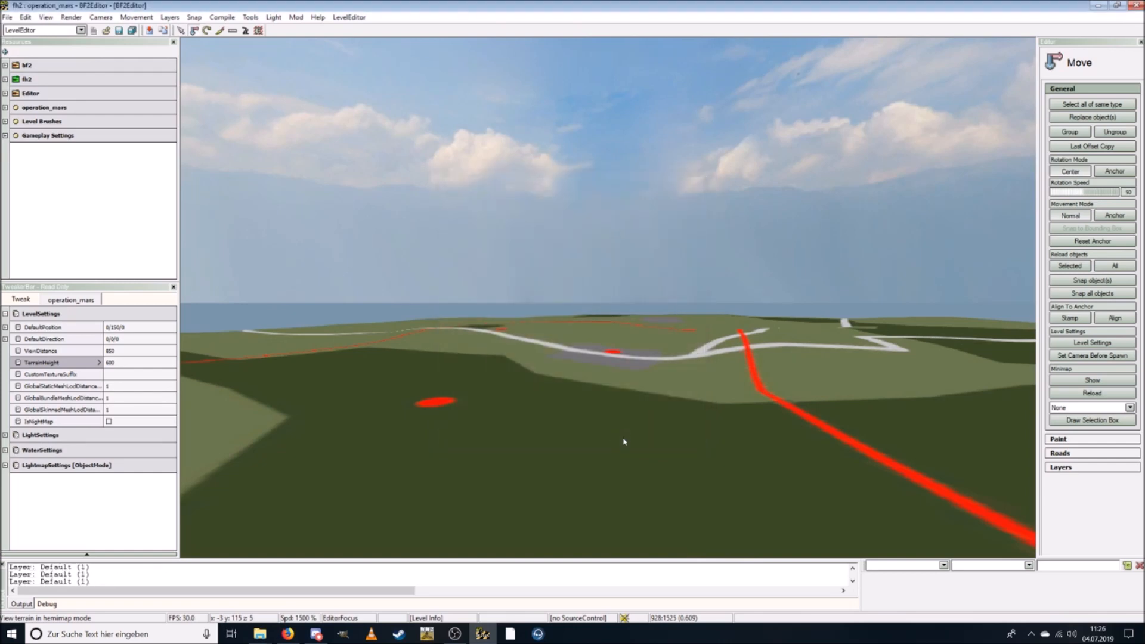
pyautogui.press('w')
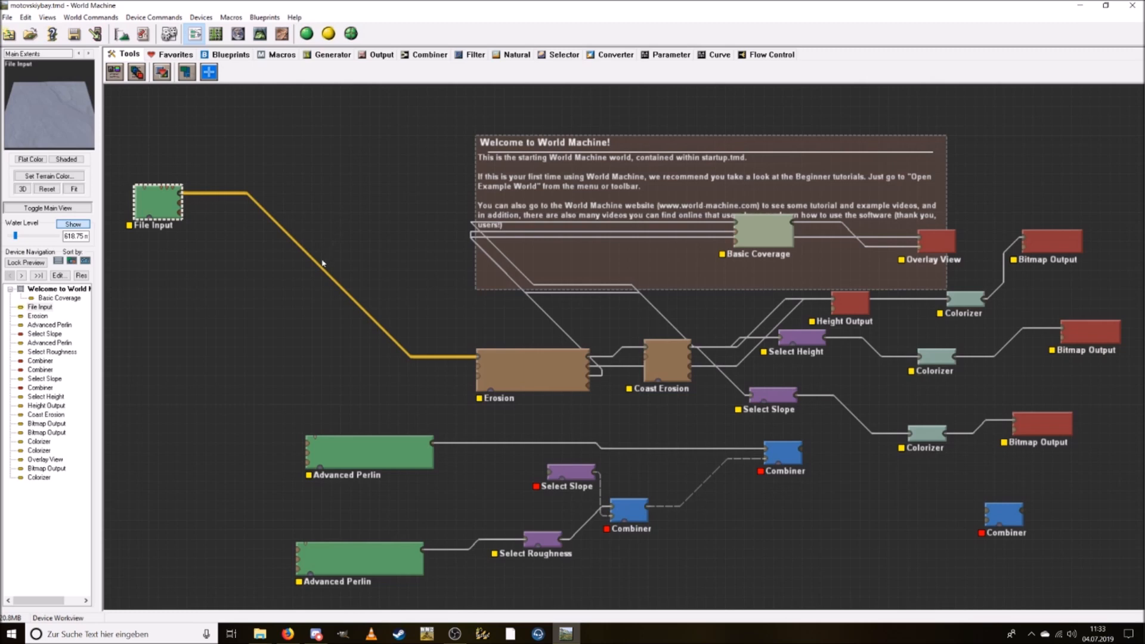
# View the output of the File Input device in World Machine.
pyautogui.rightClick(159, 203)
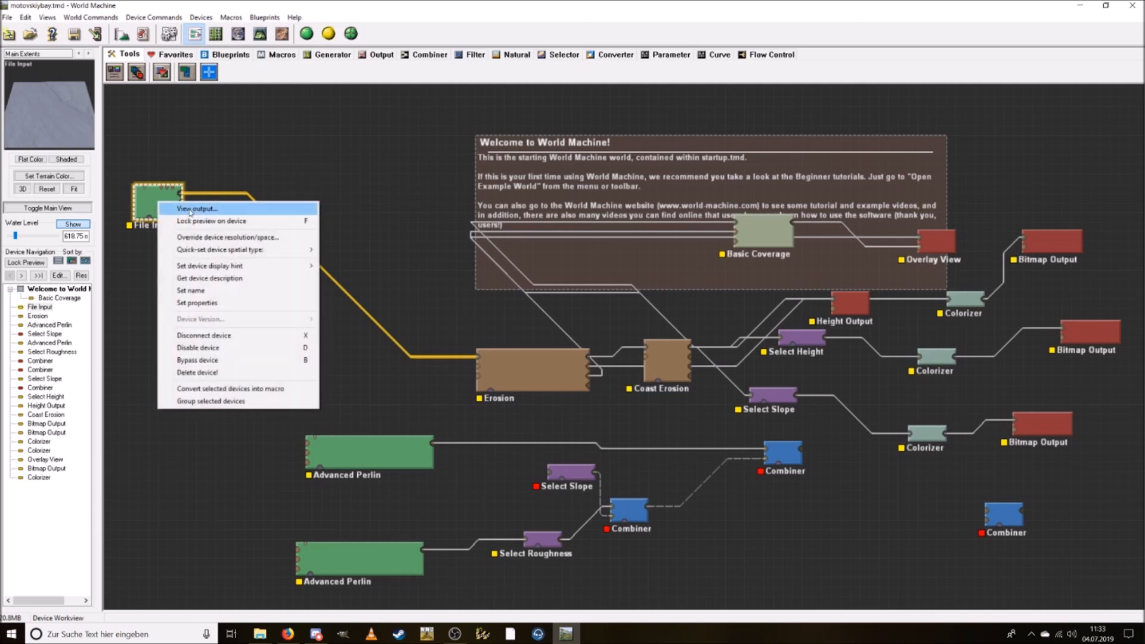
pyautogui.click(154, 188)
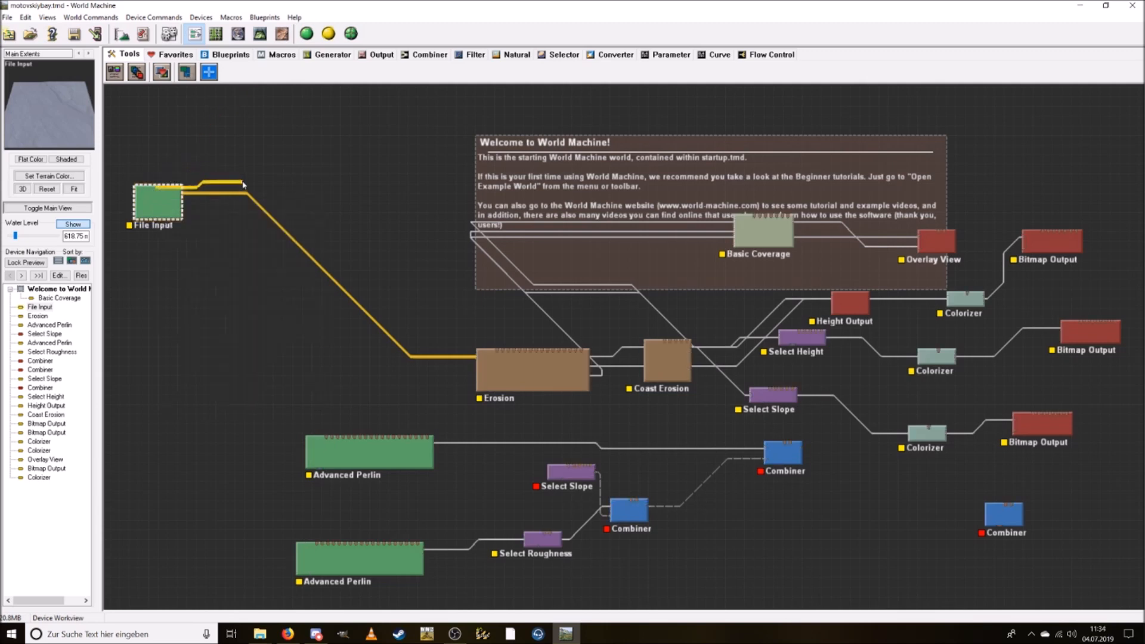
pyautogui.rightClick(168, 198)
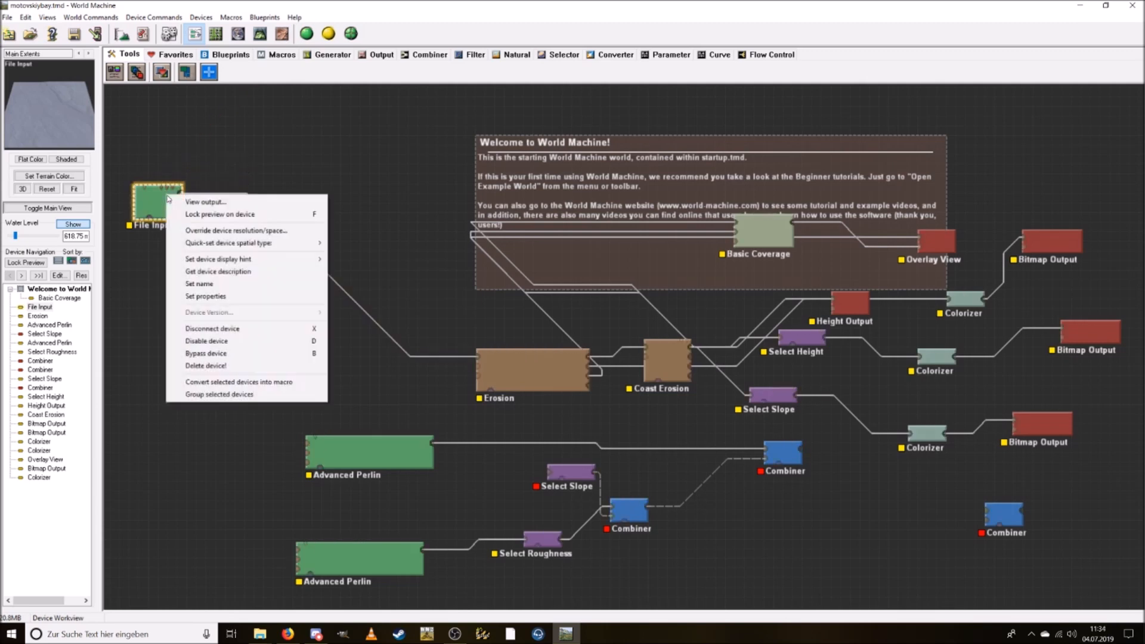
pyautogui.click(220, 206)
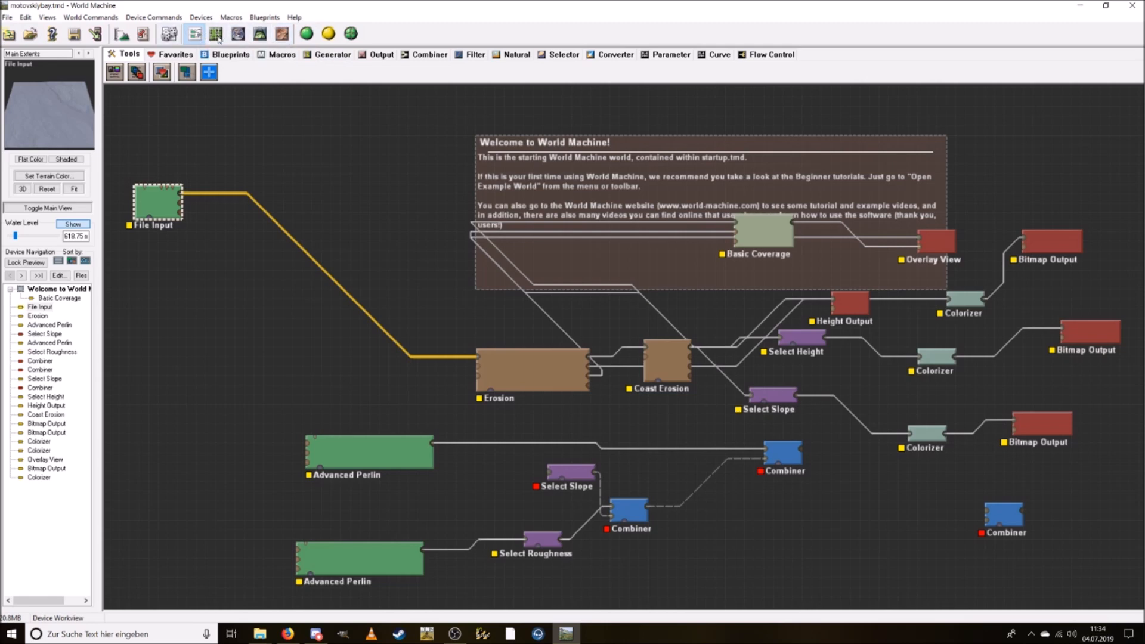
# Examine the File Input terrain's surface and edges from several angles in the Explorer View.
pyautogui.click(238, 35)
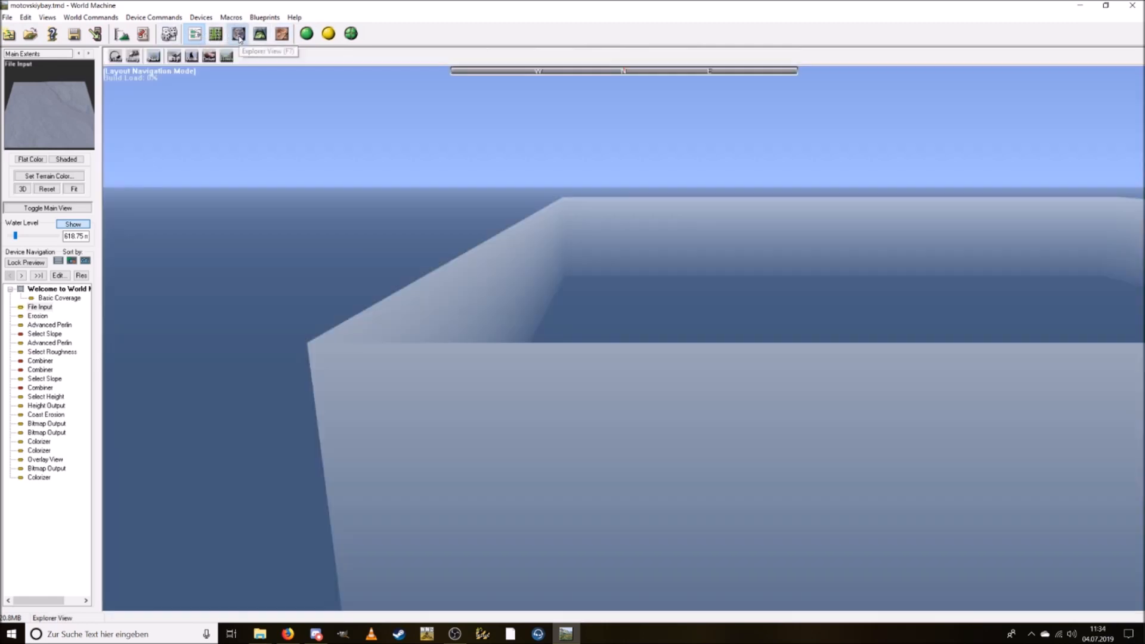
pyautogui.moveTo(882, 458); pyautogui.dragTo(402, 455)
pyautogui.moveTo(609, 400); pyautogui.dragTo(707, 503)
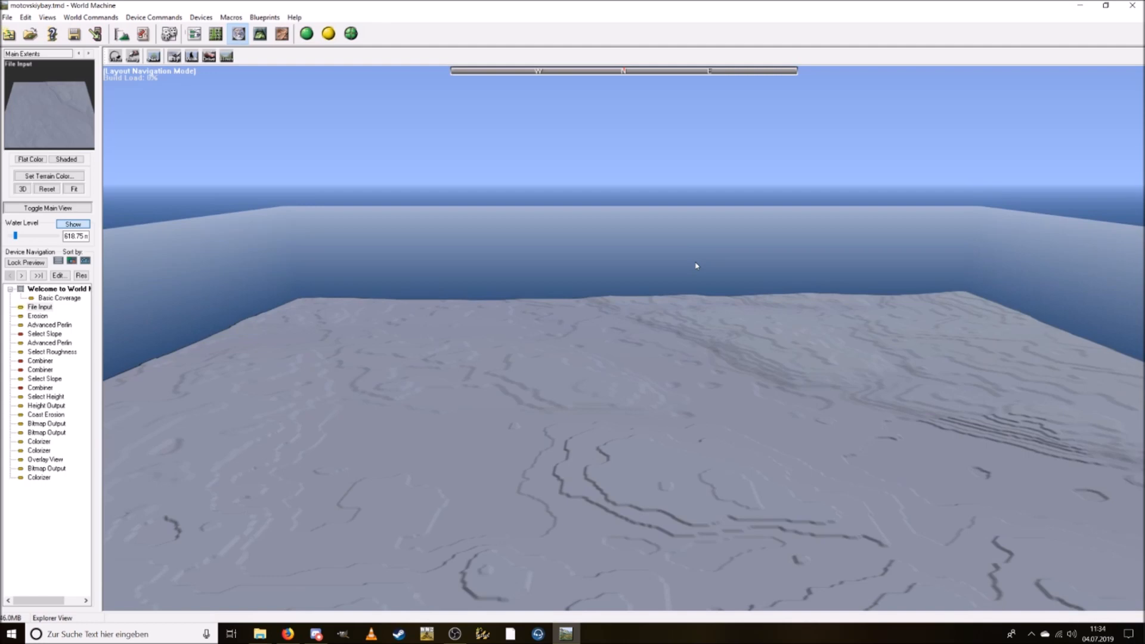
pyautogui.moveTo(698, 273); pyautogui.dragTo(591, 475)
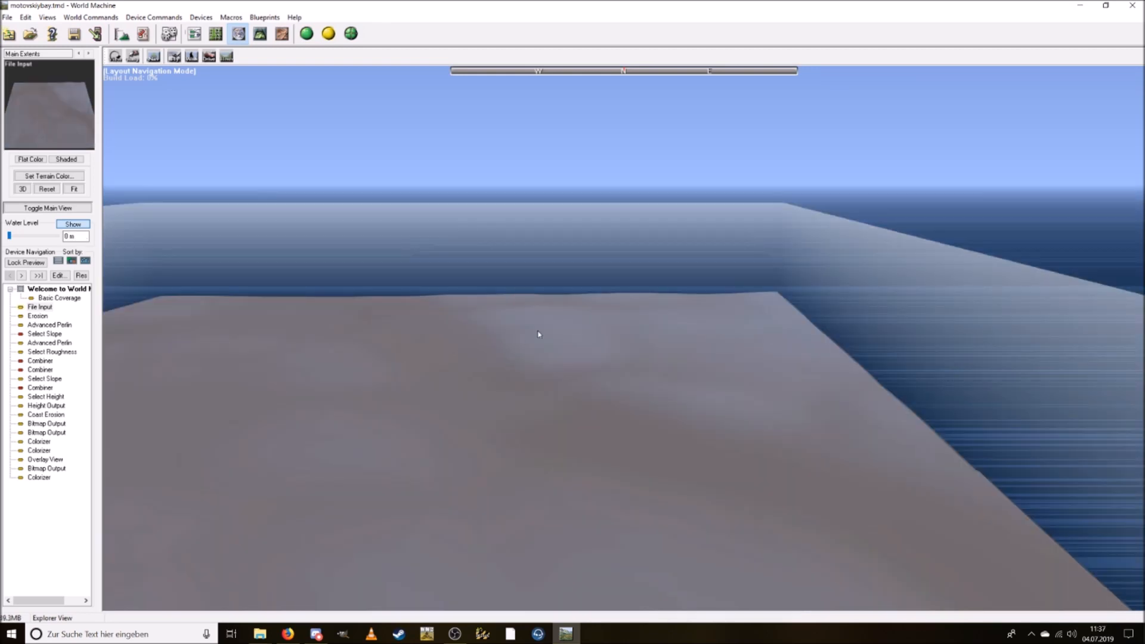
pyautogui.moveTo(538, 333); pyautogui.dragTo(544, 406)
pyautogui.moveTo(661, 385); pyautogui.dragTo(728, 258)
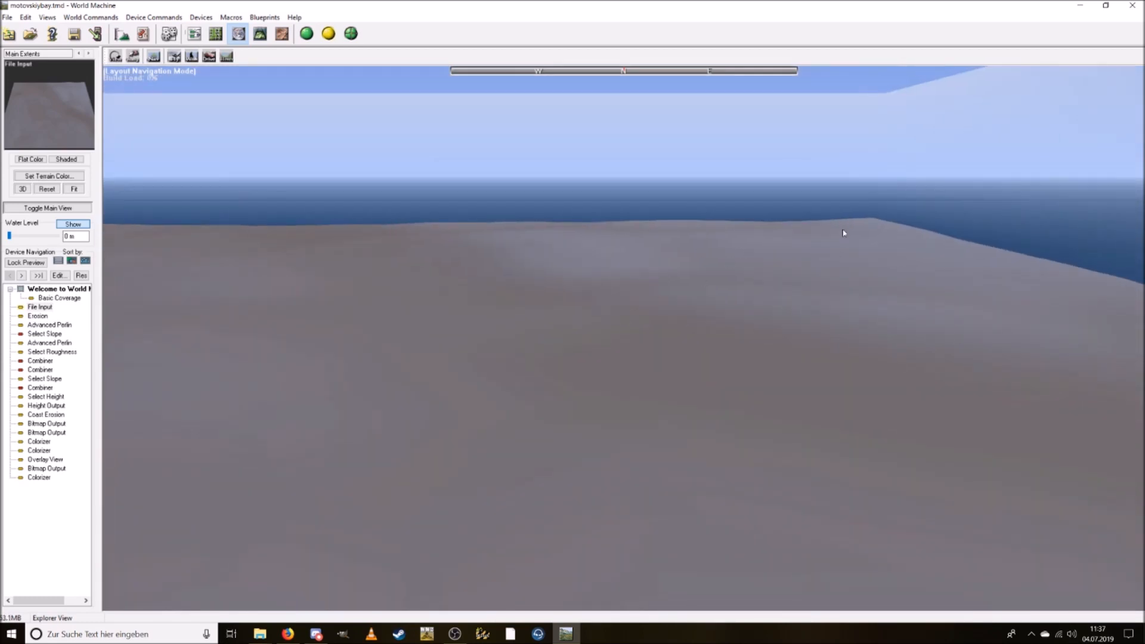
pyautogui.moveTo(1004, 310); pyautogui.dragTo(821, 301)
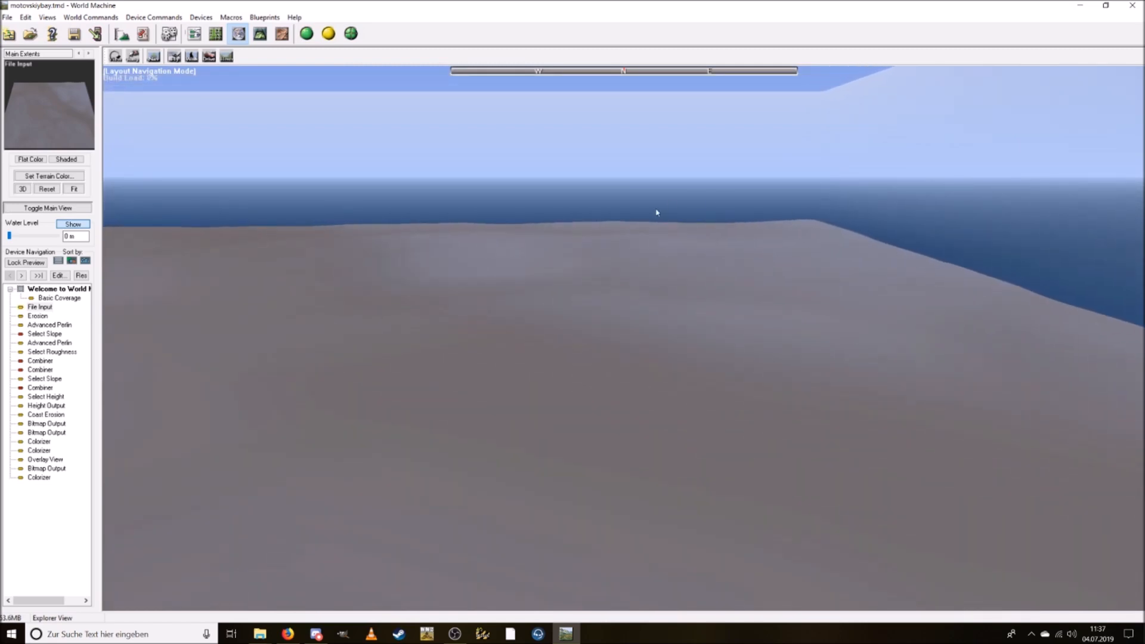
pyautogui.moveTo(1000, 379)
pyautogui.mouseDown()
pyautogui.moveTo(437, 467)
pyautogui.moveTo(1045, 235)
pyautogui.moveTo(799, 276)
pyautogui.moveTo(462, 429)
pyautogui.moveTo(846, 334)
pyautogui.moveTo(896, 478)
pyautogui.moveTo(469, 463)
pyautogui.mouseUp()
# Compare the Erosion device's input and output in the 3D View, widening the output side of the split.
pyautogui.click(195, 34)
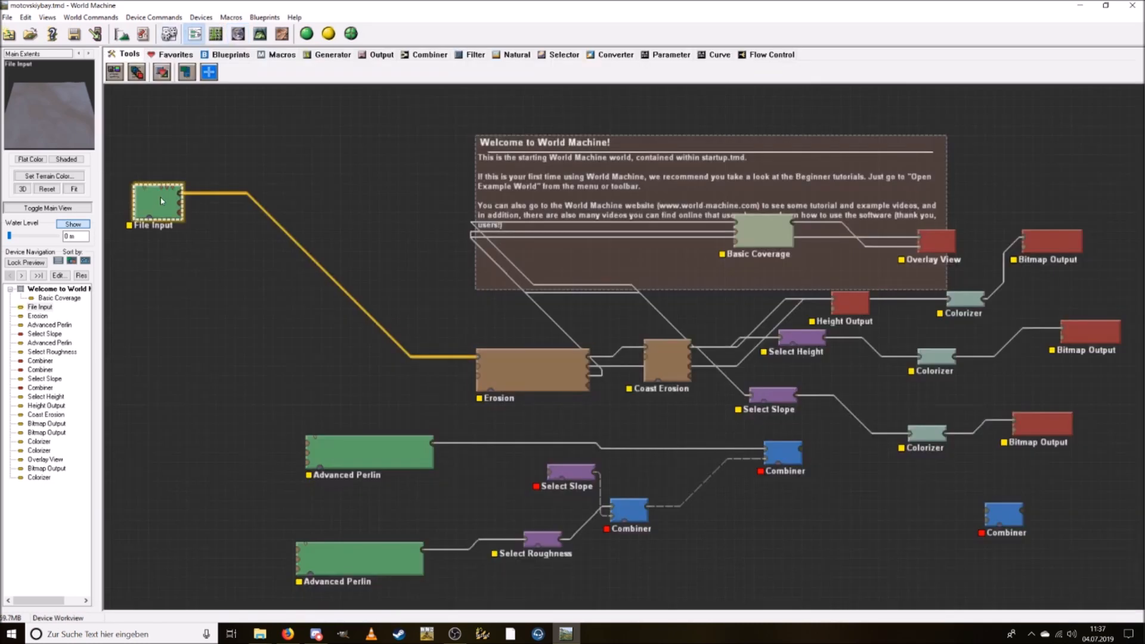
pyautogui.click(500, 365)
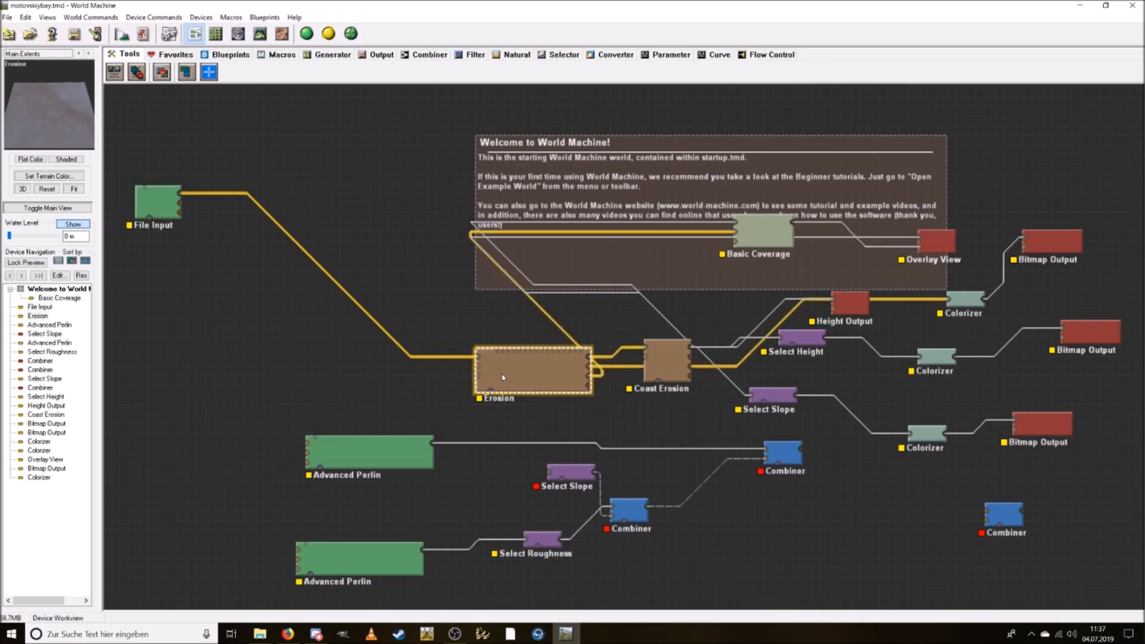
pyautogui.click(263, 35)
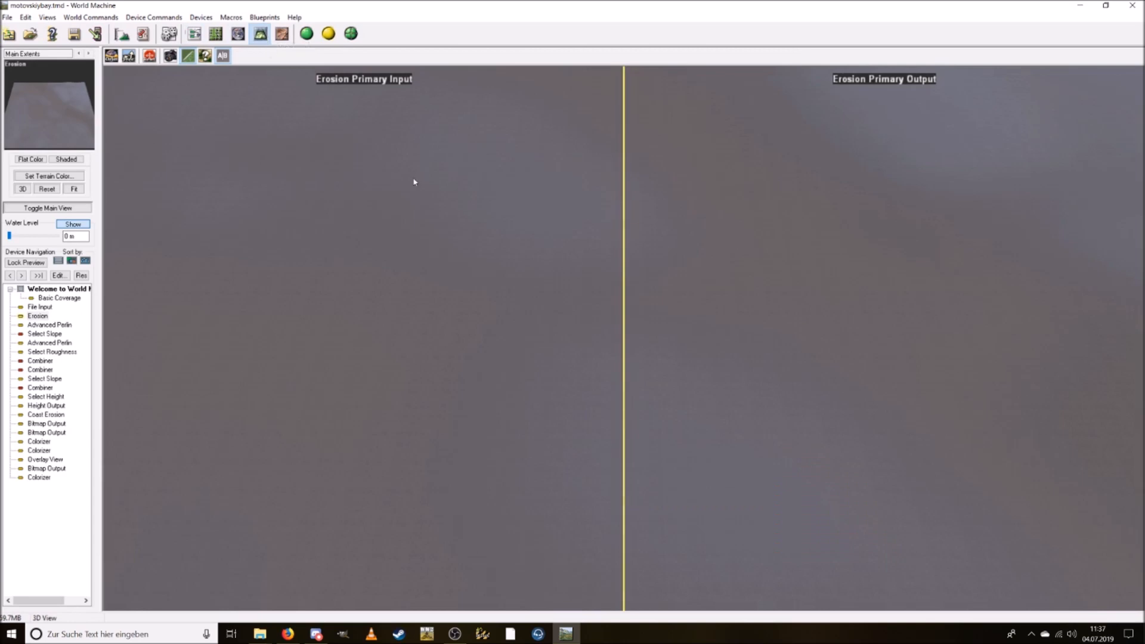
pyautogui.scroll(-5, 552, 376)
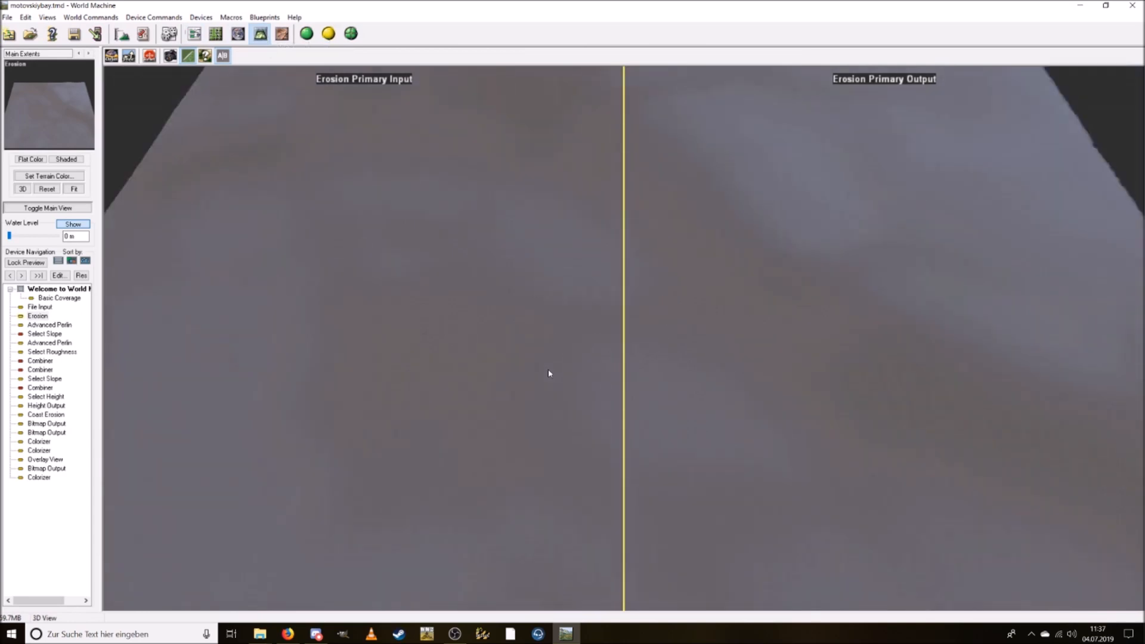
pyautogui.moveTo(623, 285); pyautogui.dragTo(405, 292)
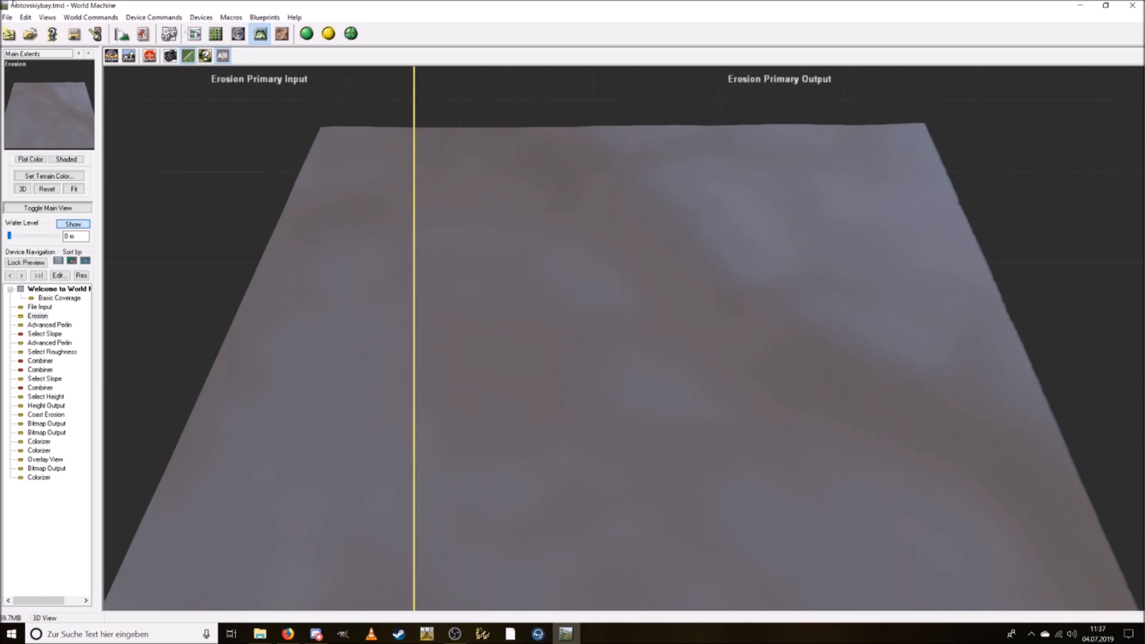
# Review the Erosion device's simulation parameters and return to the device network.
pyautogui.click(197, 36)
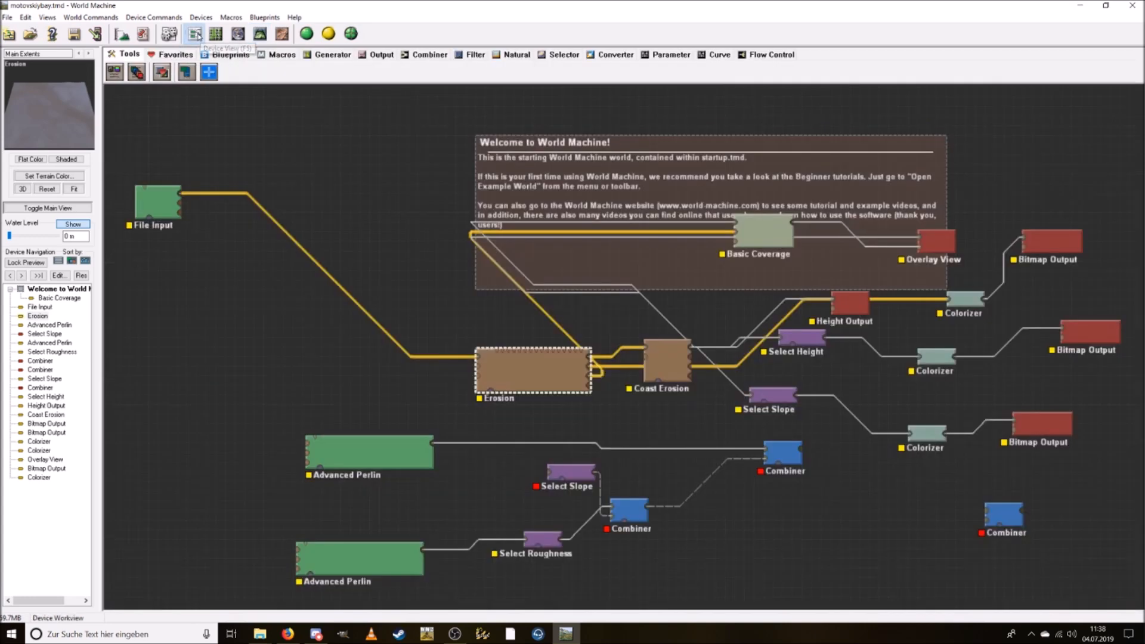
pyautogui.doubleClick(519, 385)
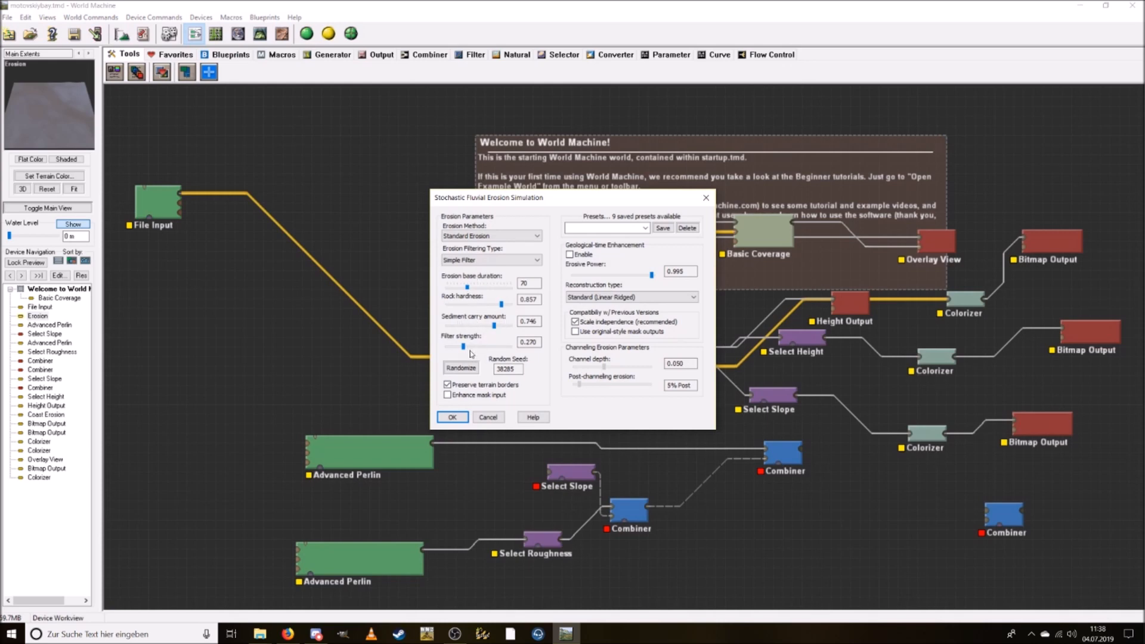
pyautogui.click(452, 416)
pyautogui.click(581, 376)
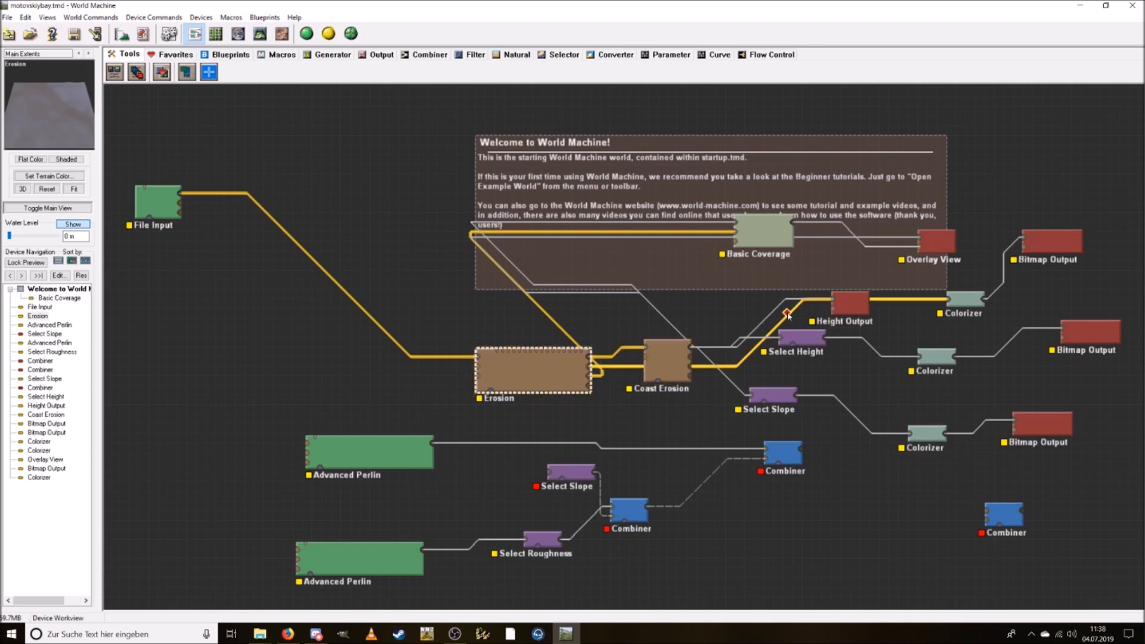
# View the output of the Colorizer that feeds the uppermost Bitmap Output, enlarging the output side of the split.
pyautogui.click(961, 303)
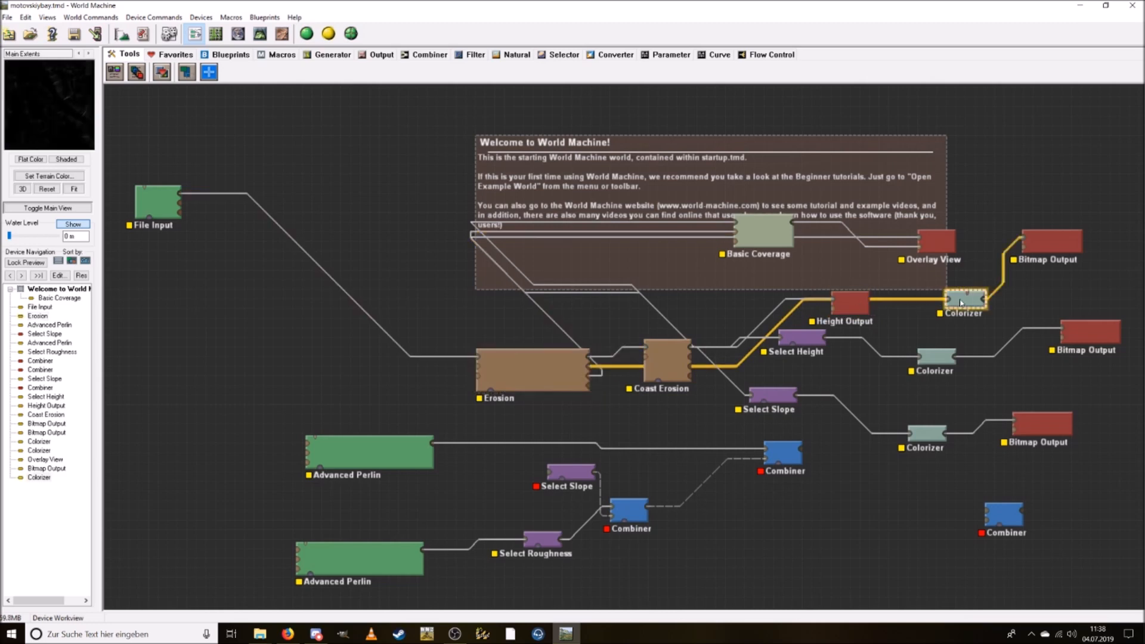
pyautogui.rightClick(961, 302)
pyautogui.click(977, 306)
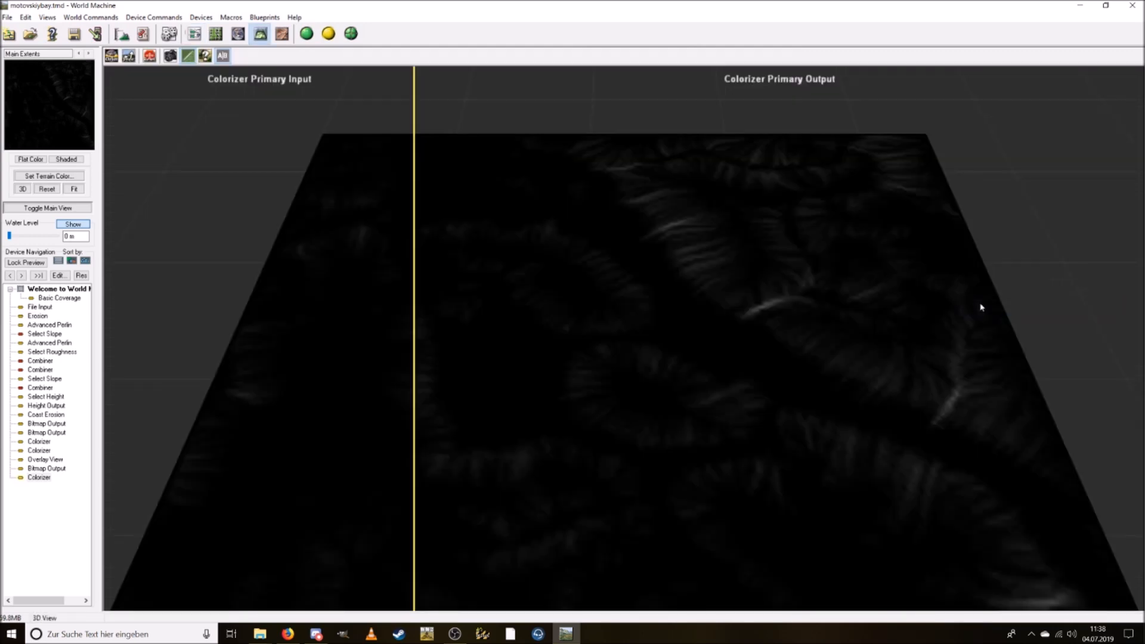
pyautogui.scroll(5, 754, 263)
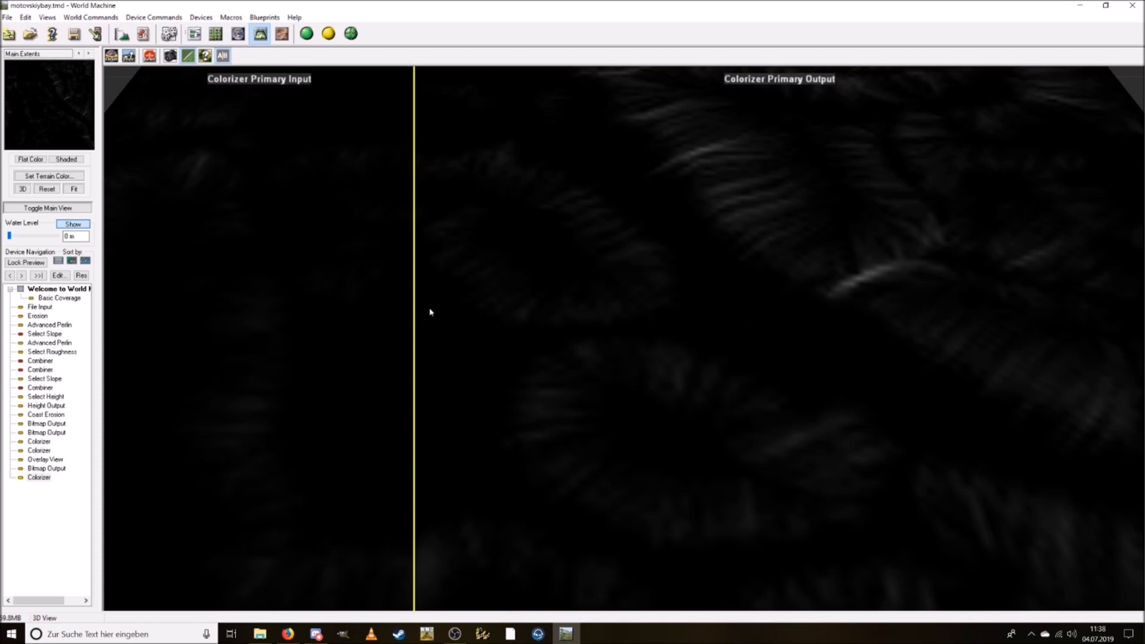
pyautogui.moveTo(414, 292); pyautogui.dragTo(224, 325)
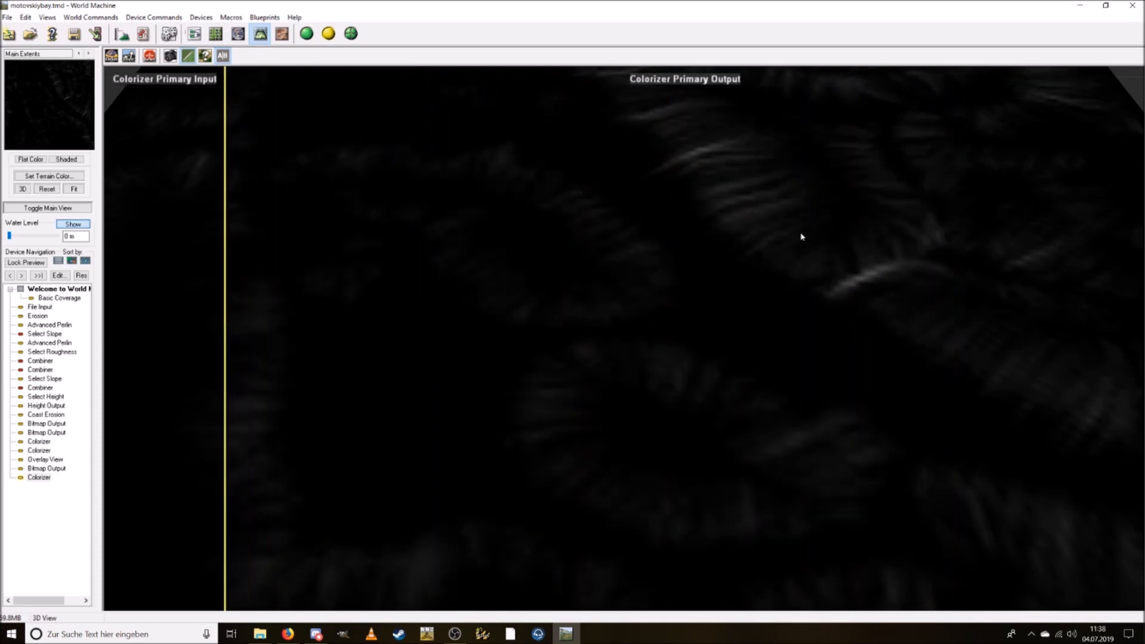
# Examine the erosion streaks along the slopes and ridges across the whole Colorizer output.
pyautogui.moveTo(641, 306); pyautogui.dragTo(598, 283)
pyautogui.moveTo(572, 447); pyautogui.dragTo(486, 153)
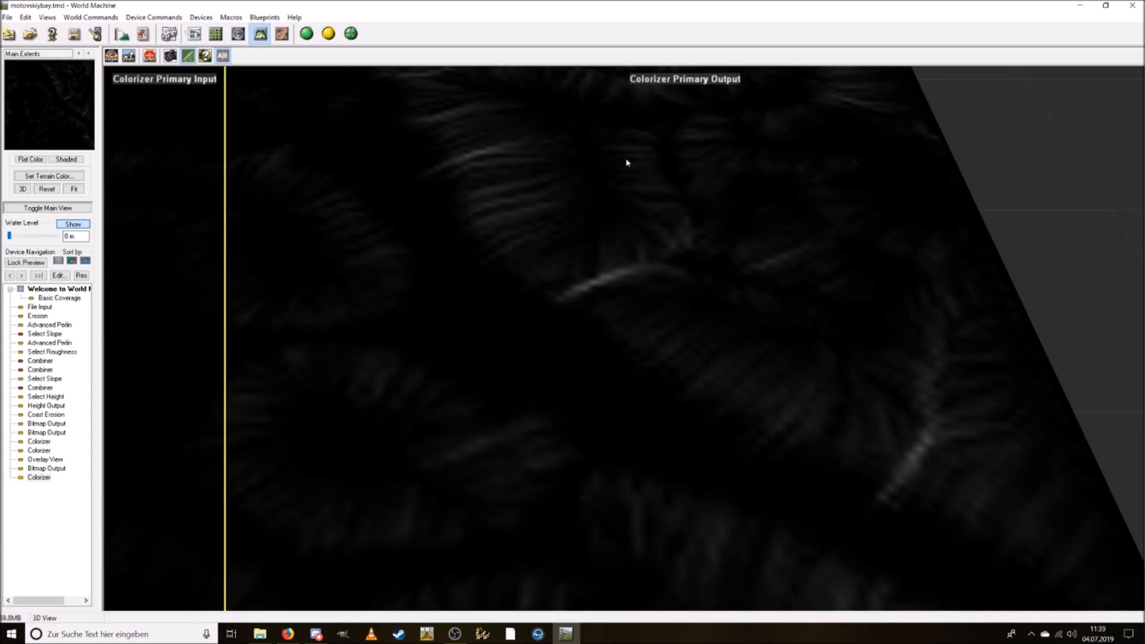
pyautogui.moveTo(539, 307); pyautogui.dragTo(869, 304)
pyautogui.press('w')
pyautogui.press('d')
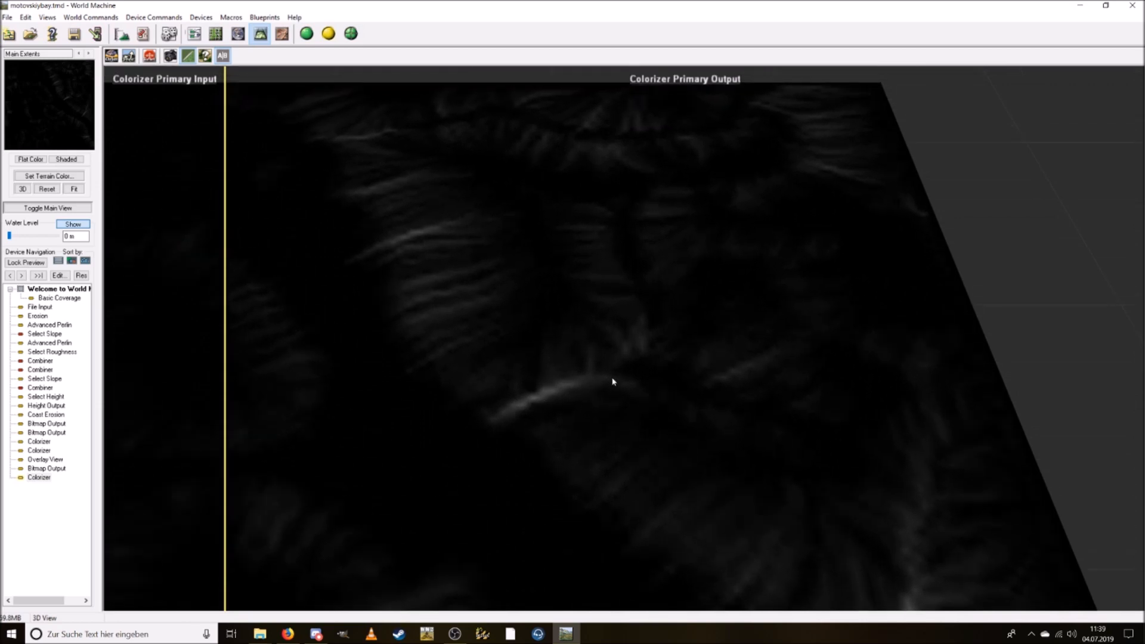
pyautogui.press('a')
pyautogui.press('s')
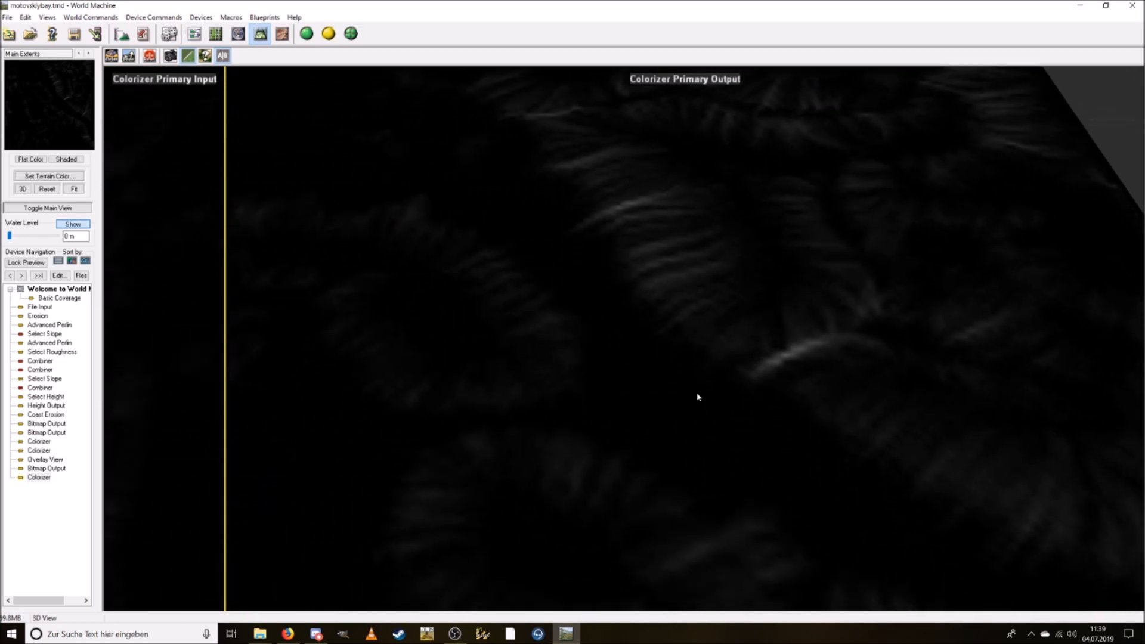
pyautogui.scroll(-2, 692, 397)
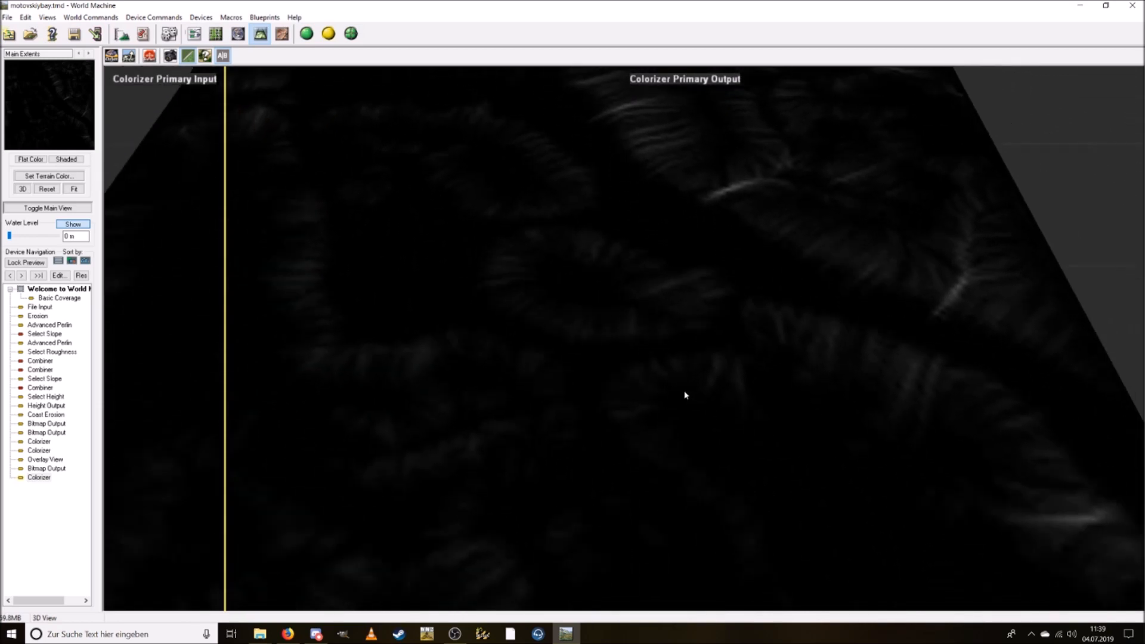
pyautogui.press('w')
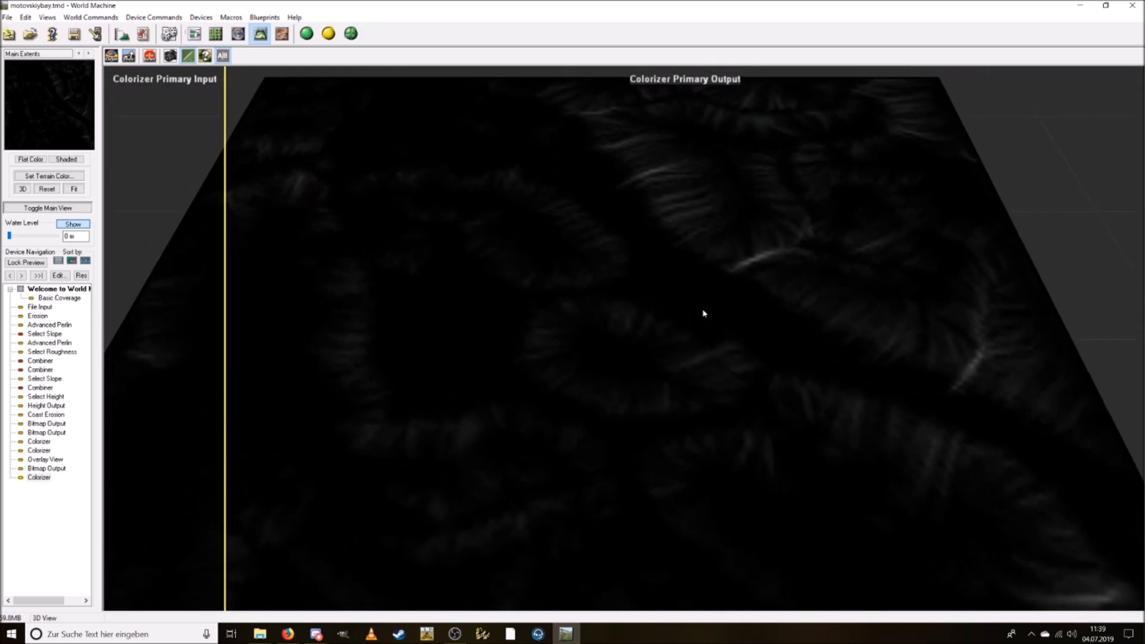
pyautogui.press('a')
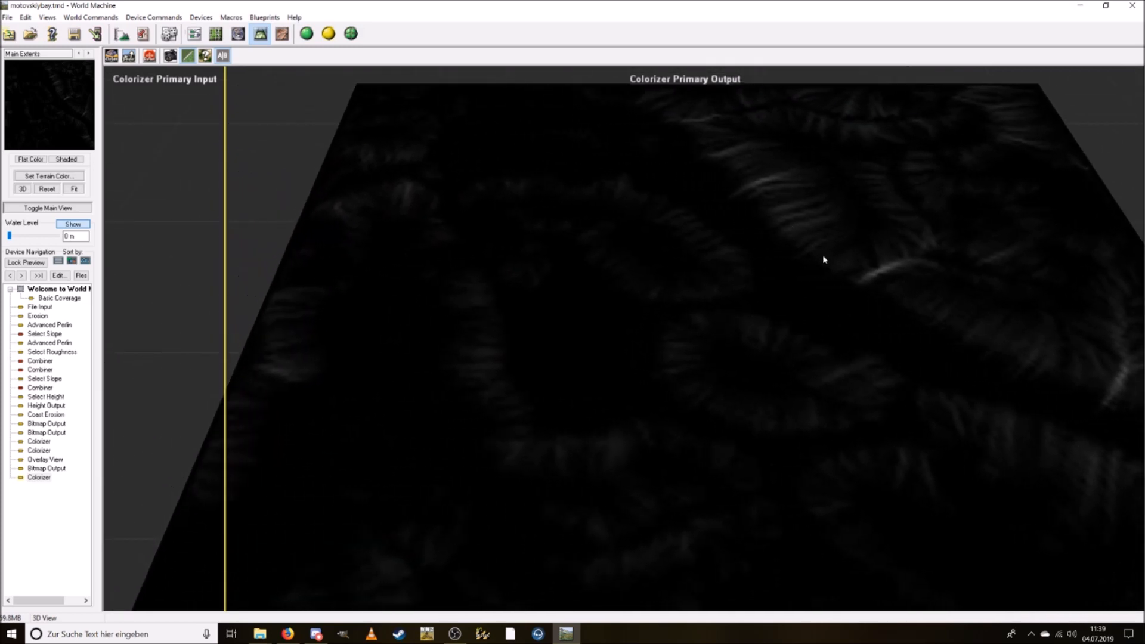
pyautogui.press('w')
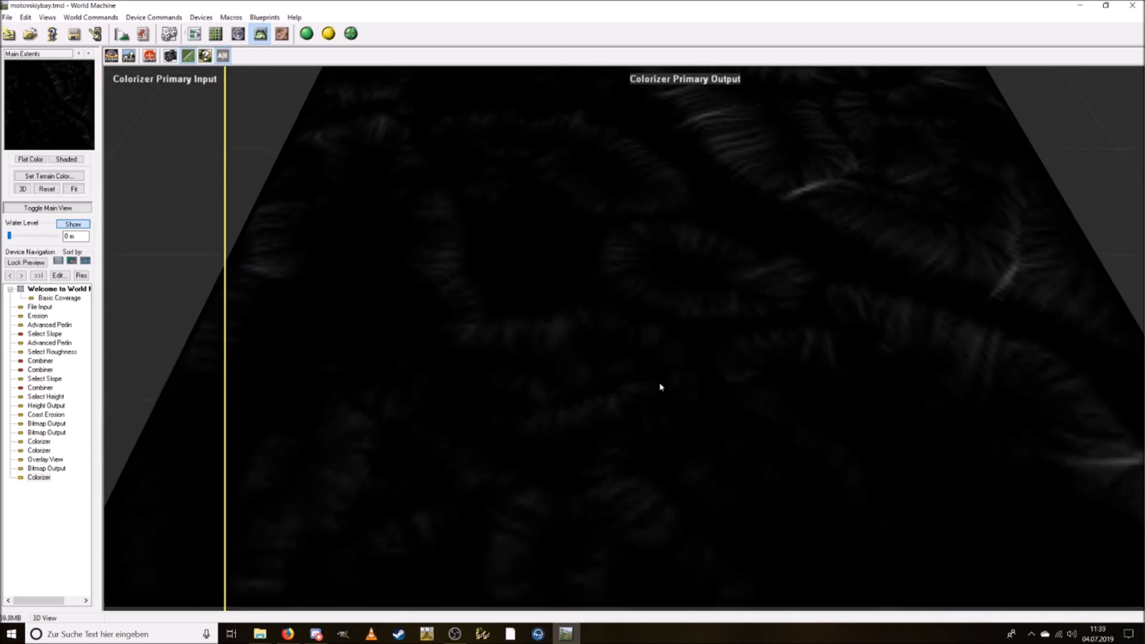
pyautogui.press('s')
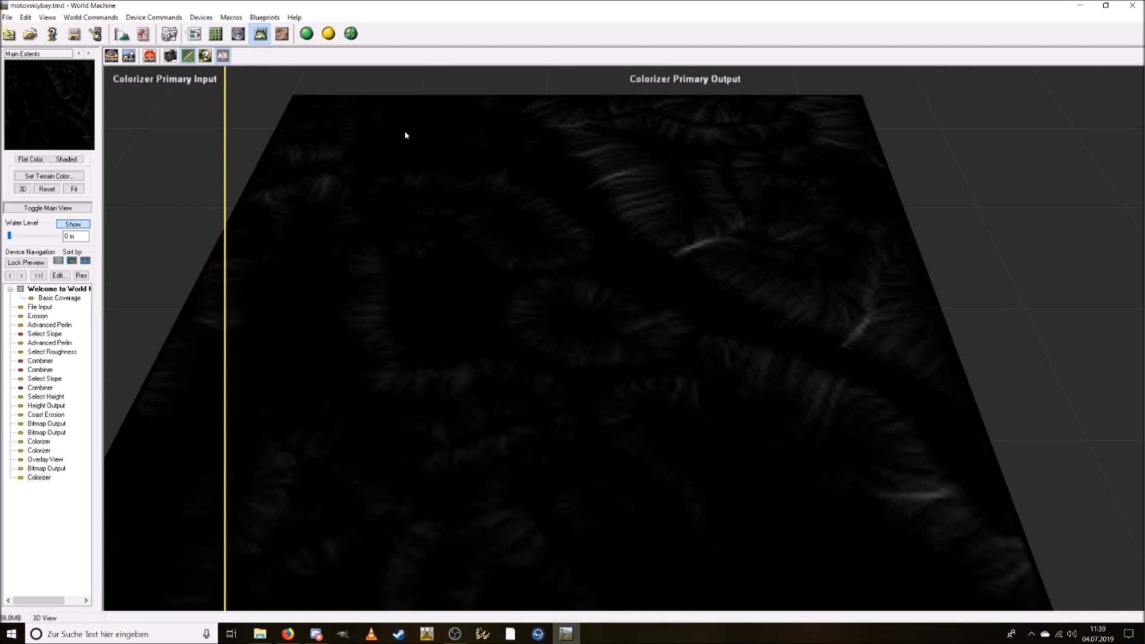
# Open the properties of the Bitmap Output fed by the viewed Colorizer and name its file erosion.png.
pyautogui.click(201, 35)
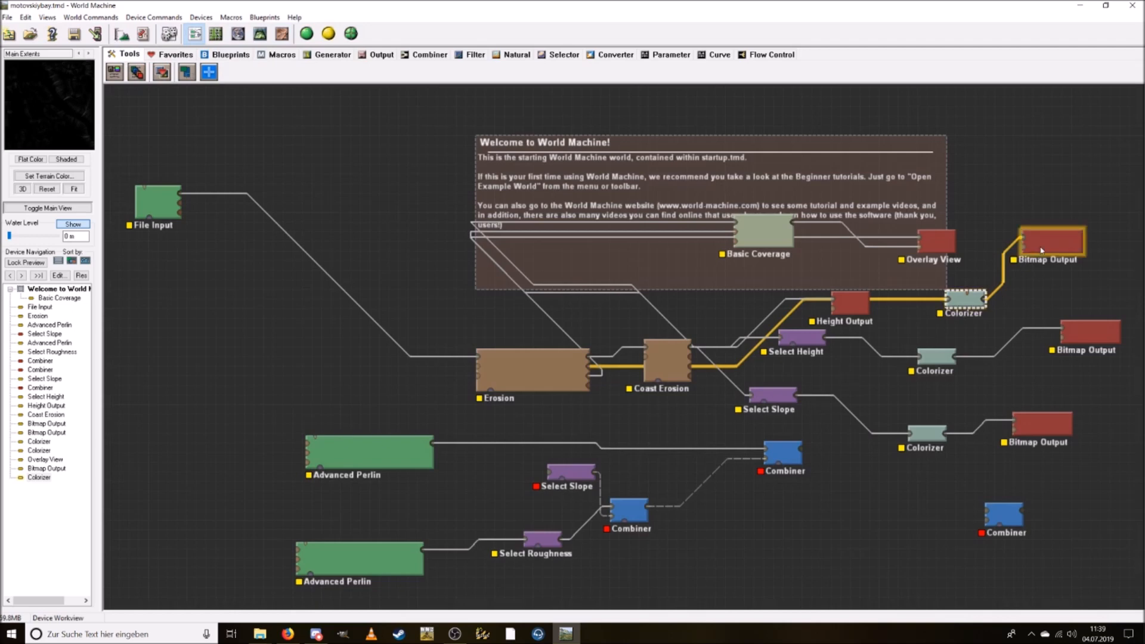
pyautogui.rightClick(1049, 244)
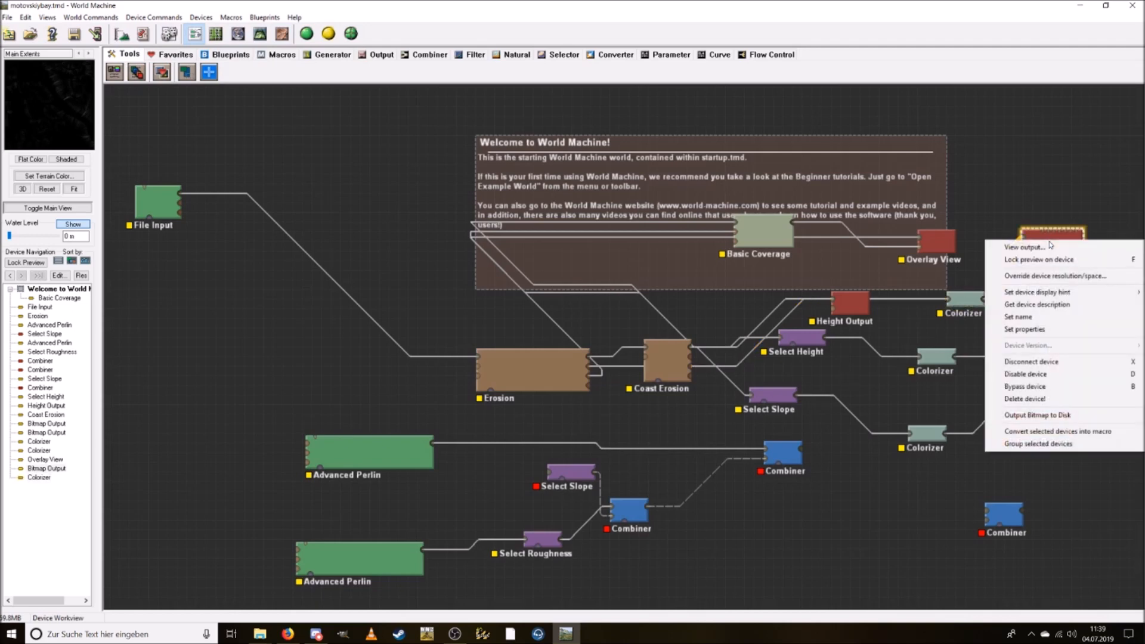
pyautogui.click(1053, 237)
pyautogui.doubleClick(1053, 236)
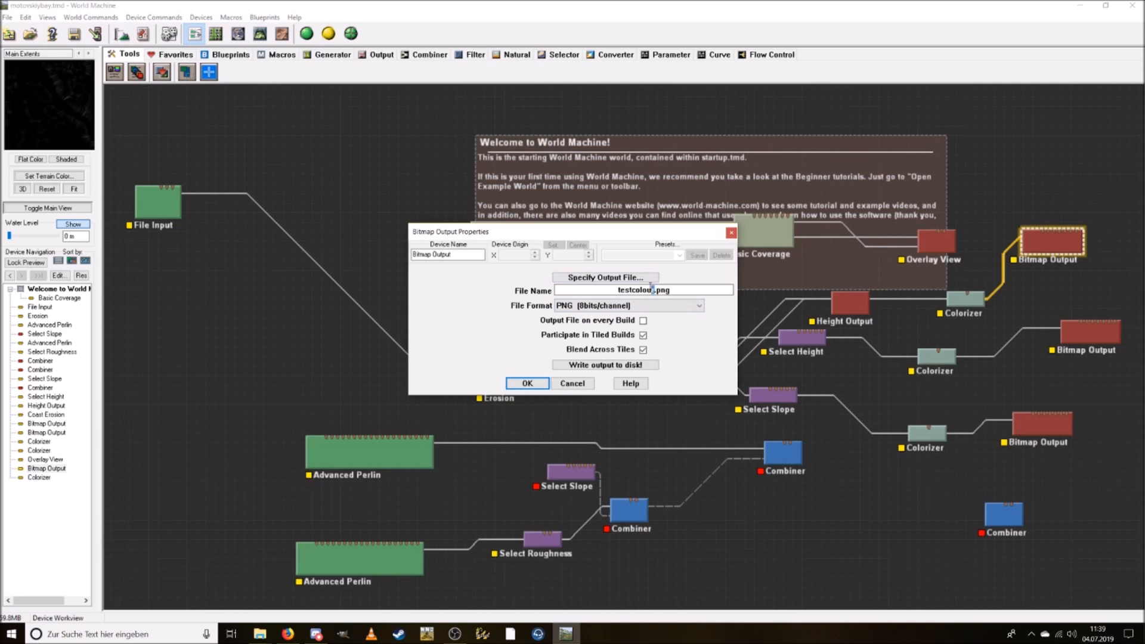
pyautogui.moveTo(651, 290); pyautogui.dragTo(612, 288)
pyautogui.write('erosion')
# Set the Bitmap Output's file location to the operation_mars level folder.
pyautogui.click(577, 278)
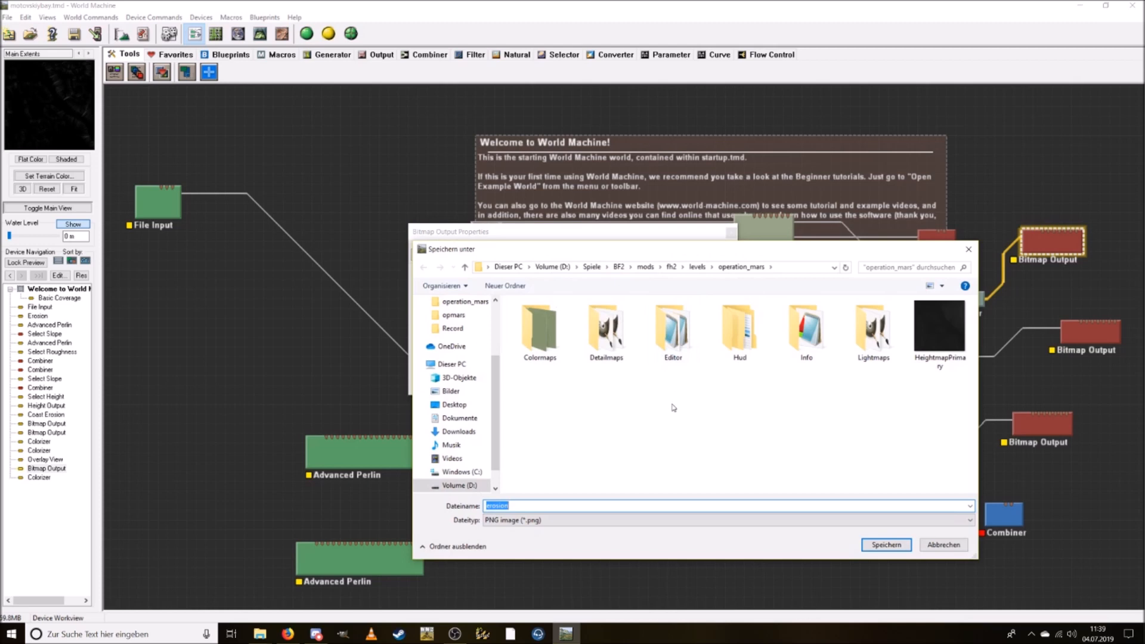
pyautogui.click(874, 544)
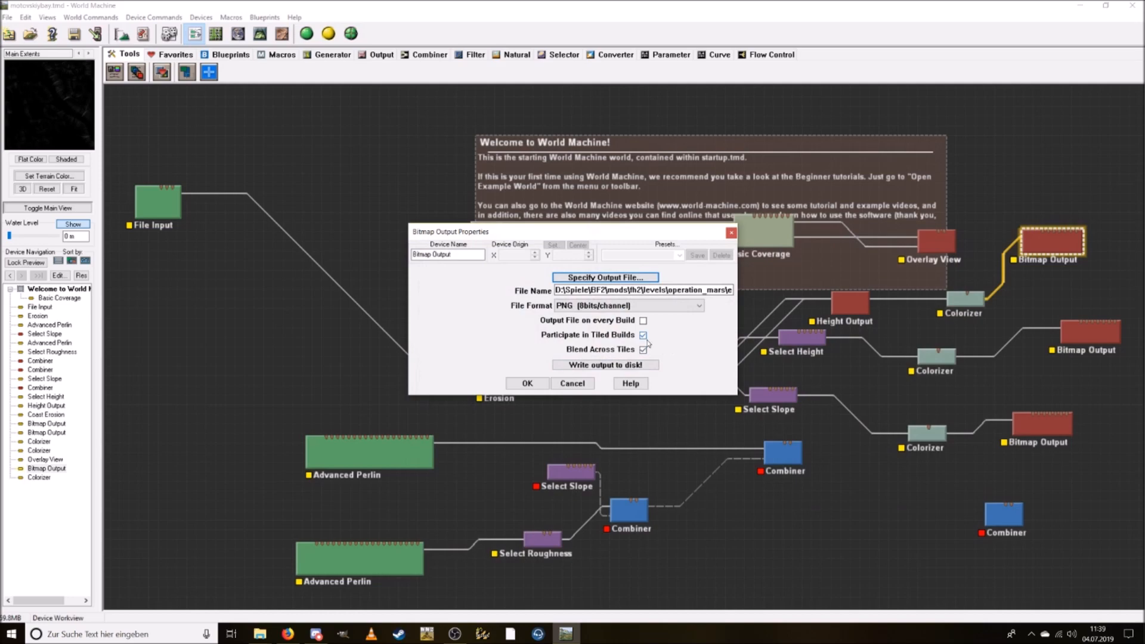
pyautogui.click(632, 290)
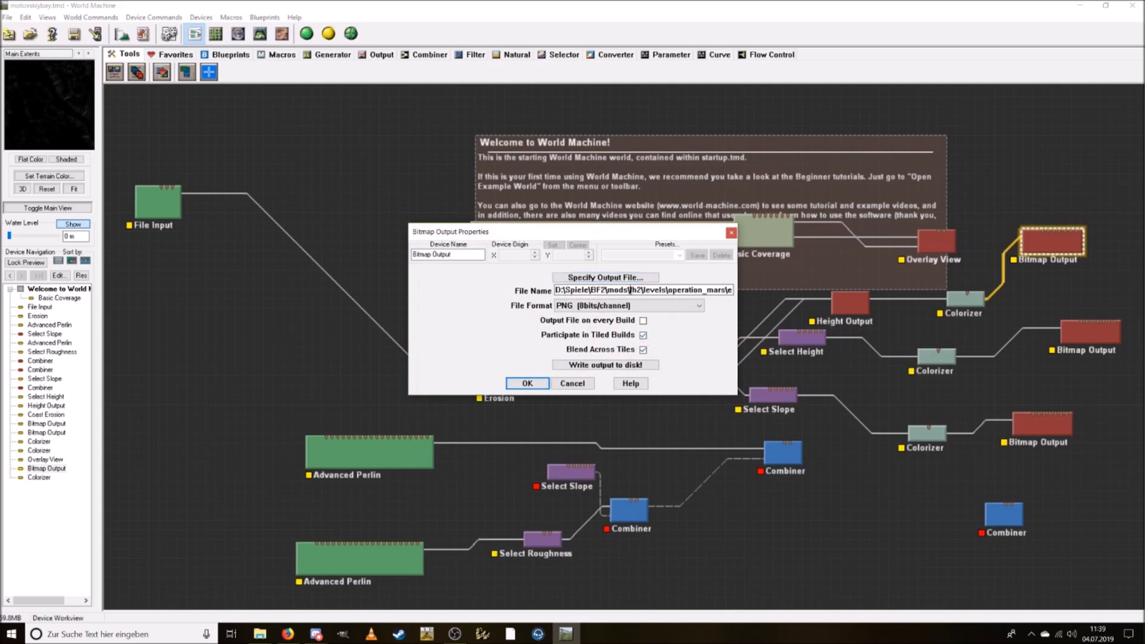
# Set the Bitmap Output's file to erosion.png in D:\Projects\opmars.
pyautogui.click(606, 278)
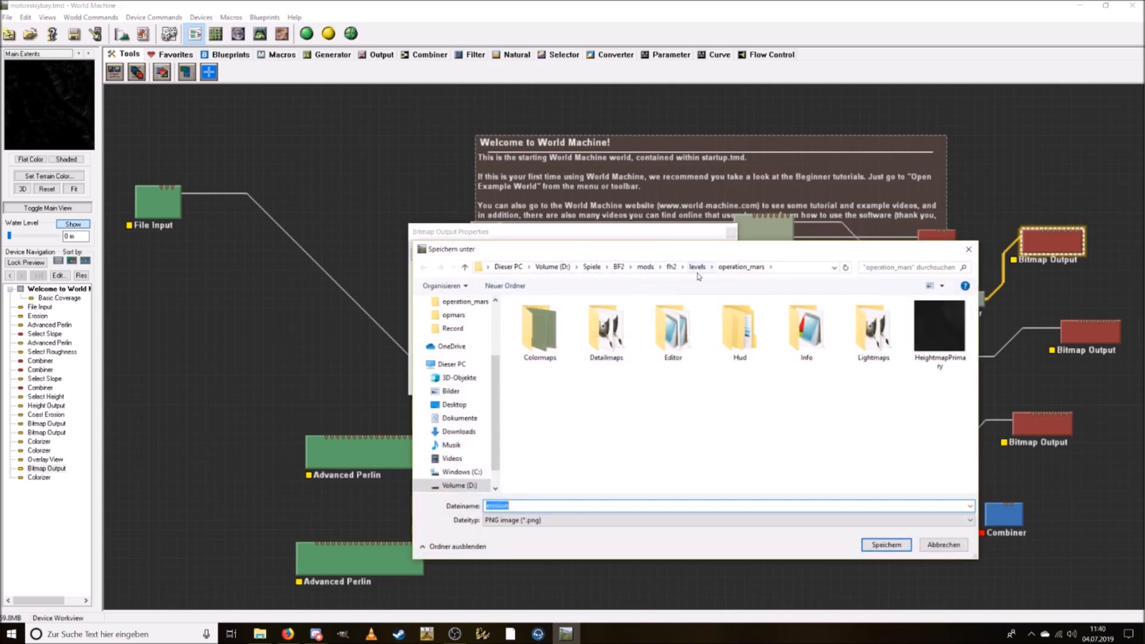
pyautogui.scroll(-1, 473, 469)
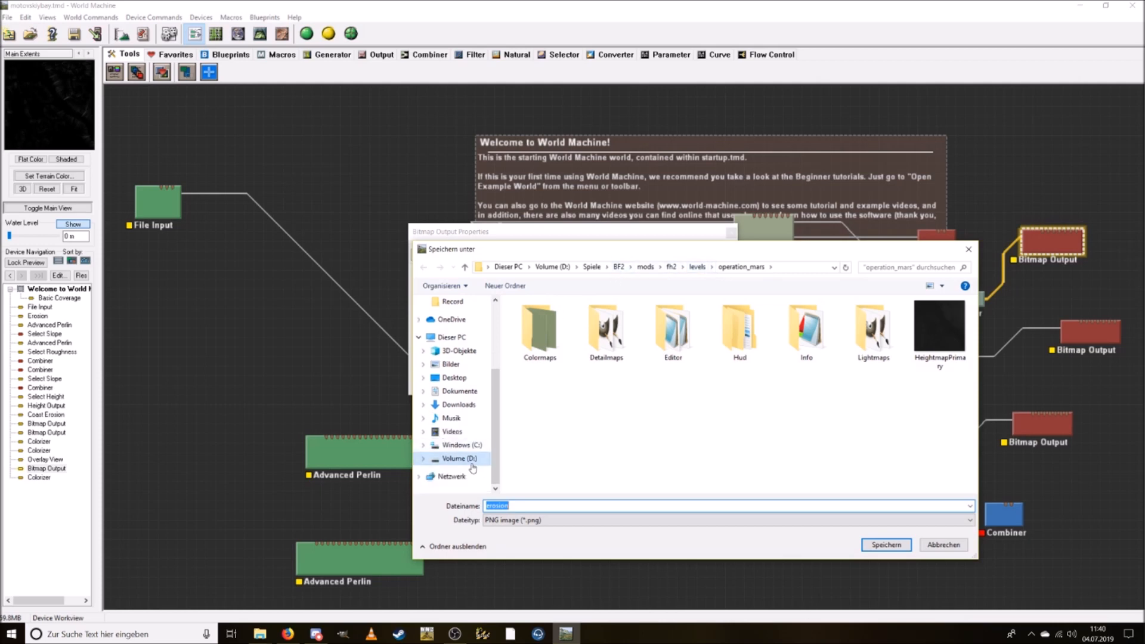
pyautogui.click(471, 465)
pyautogui.doubleClick(758, 356)
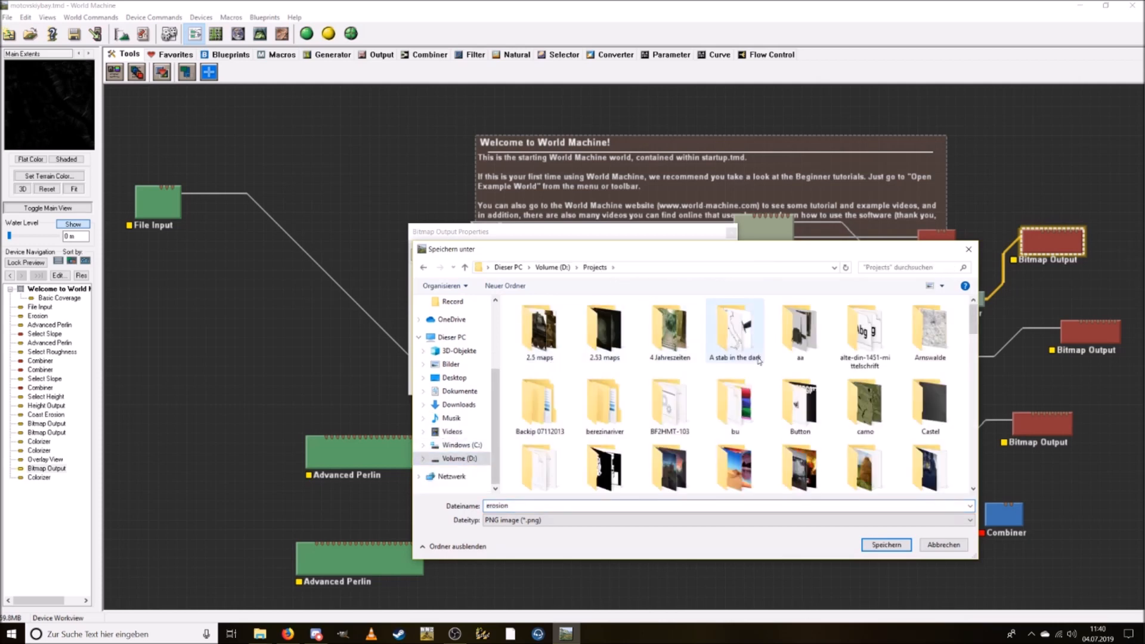
pyautogui.scroll(-5, 769, 405)
pyautogui.doubleClick(790, 442)
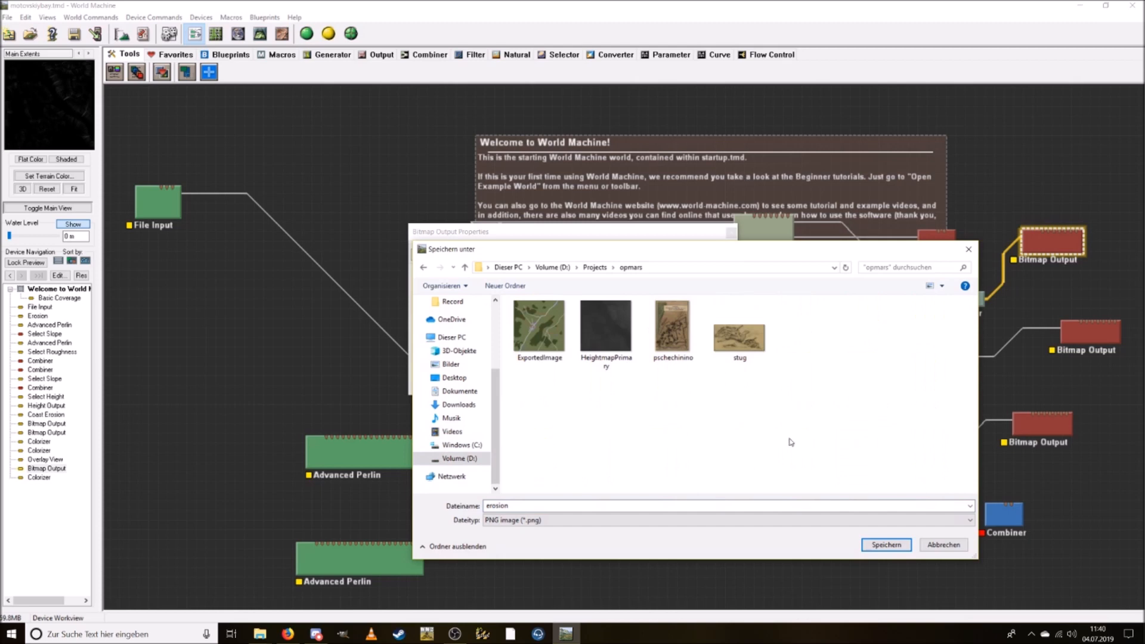
pyautogui.click(886, 545)
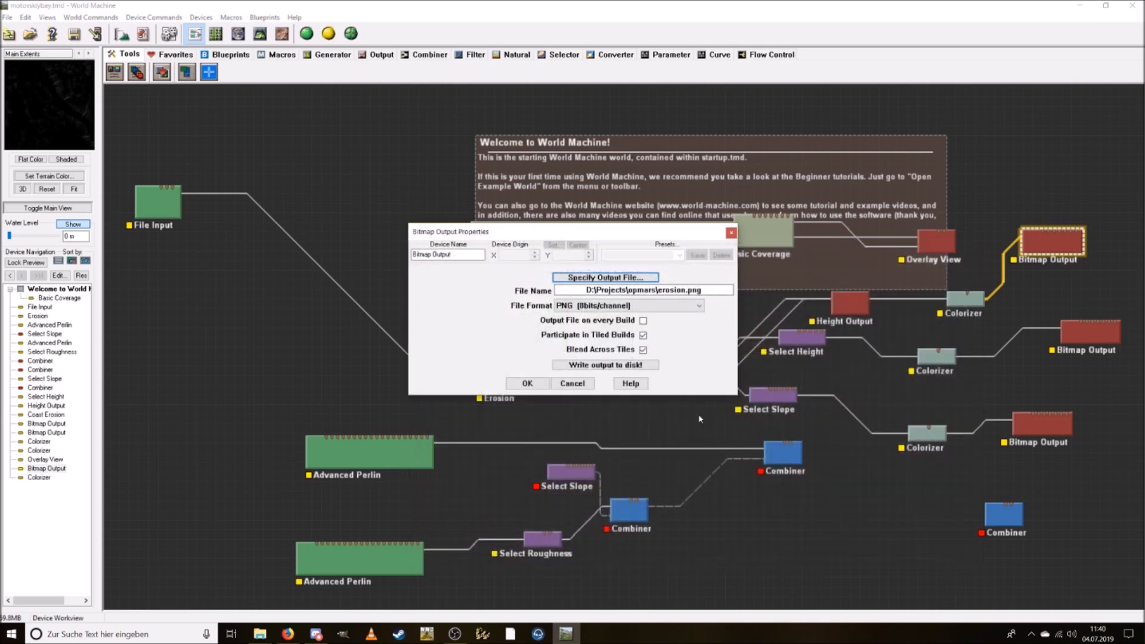
# Build the world and write the erosion bitmap to disk as an 8 bits/channel PNG.
pyautogui.click(681, 307)
pyautogui.click(680, 308)
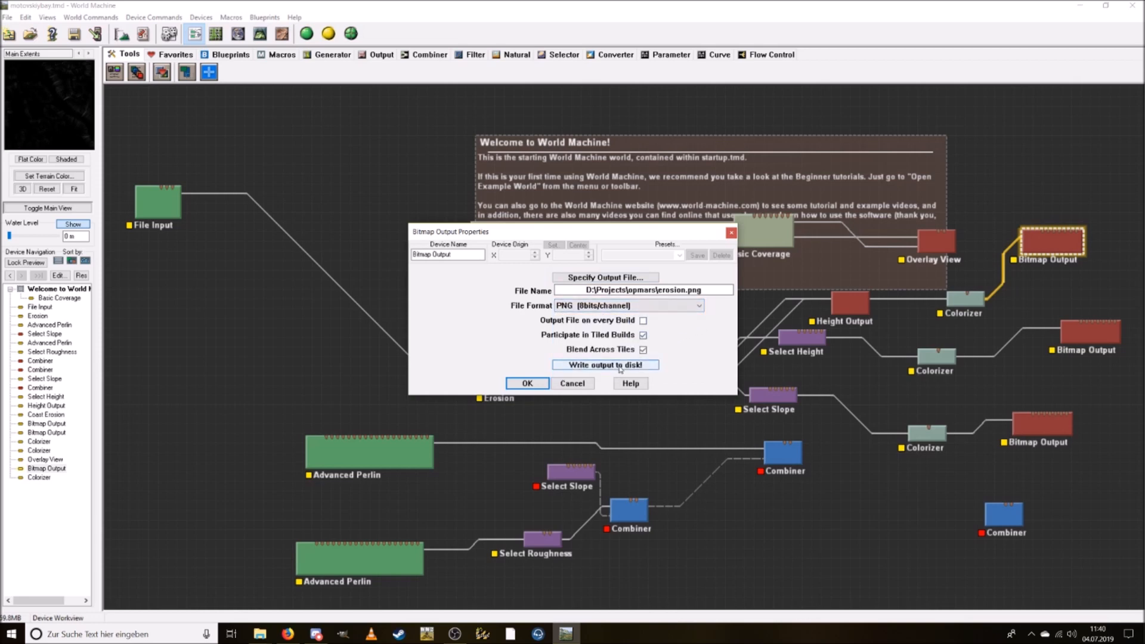
pyautogui.click(585, 366)
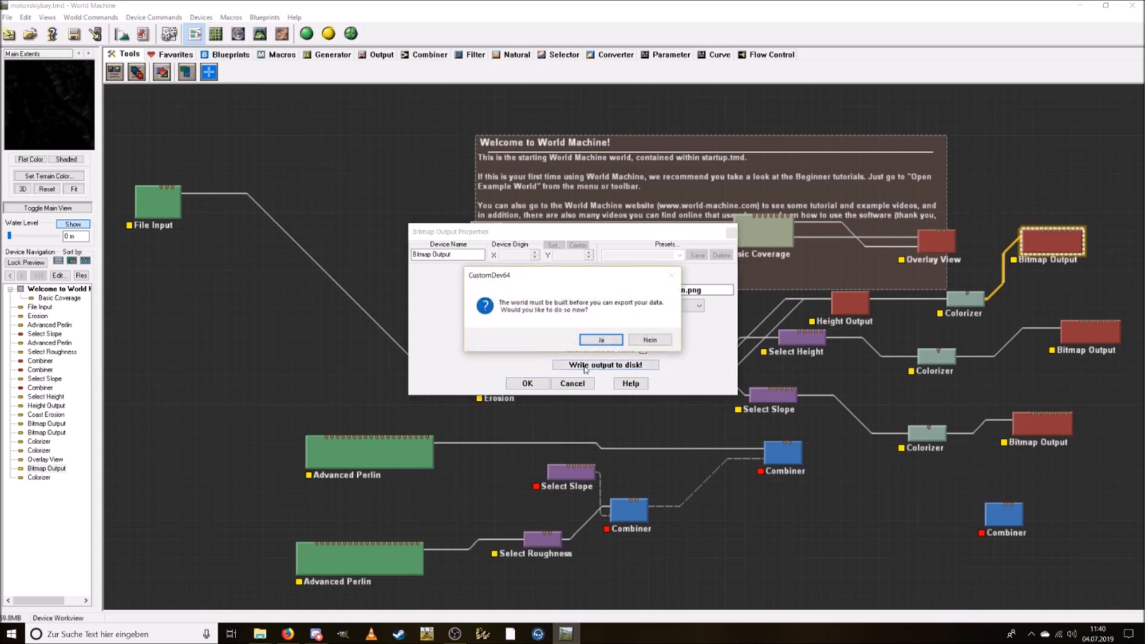
pyautogui.click(603, 340)
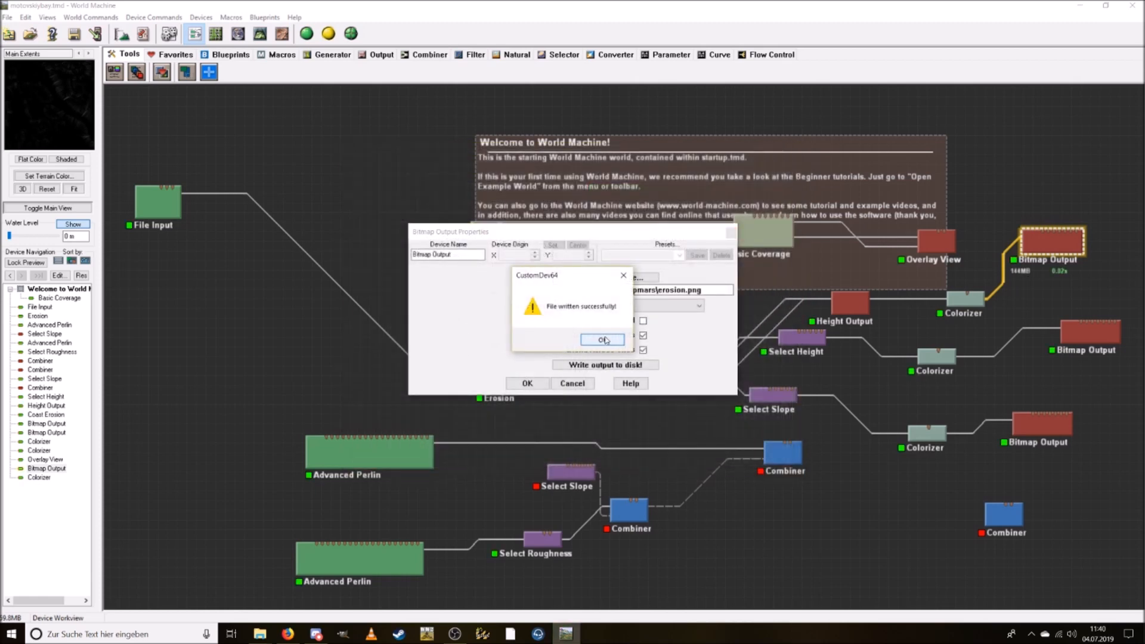
pyautogui.click(602, 339)
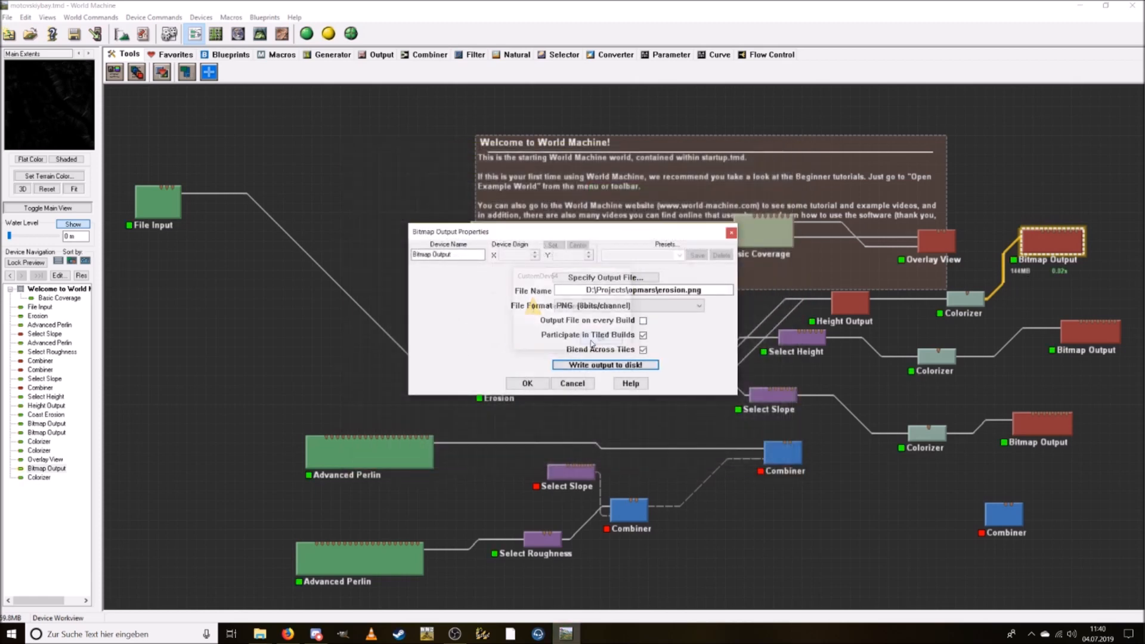
# Accept the Bitmap Output properties and move the Coast Erosion and Height Output devices higher in the network.
pyautogui.click(527, 384)
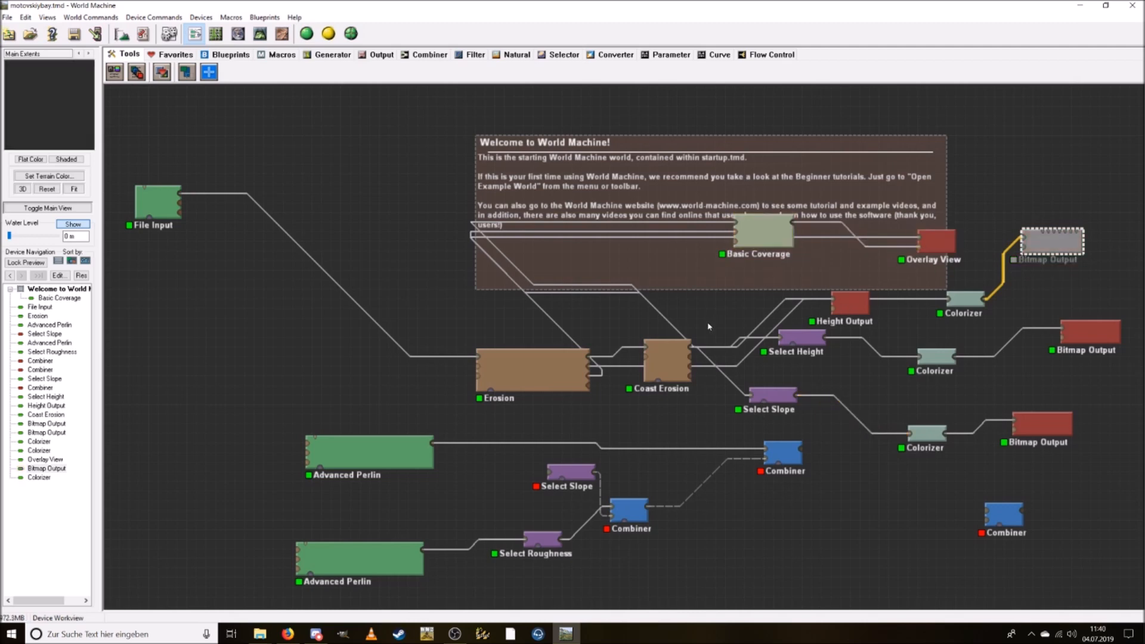
pyautogui.click(563, 382)
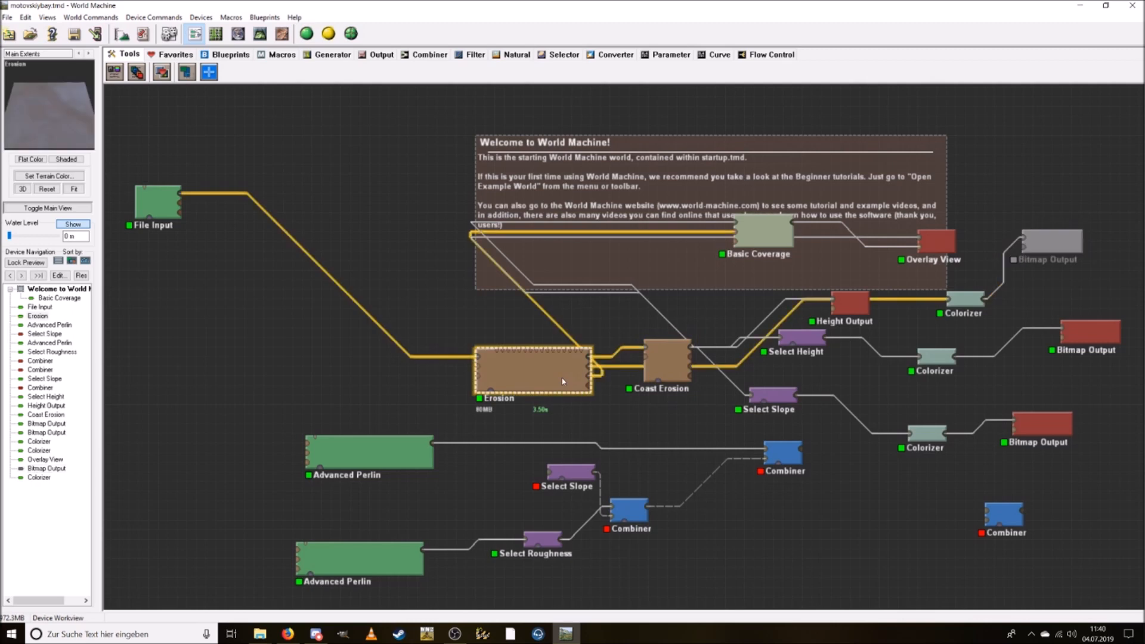
pyautogui.click(1044, 243)
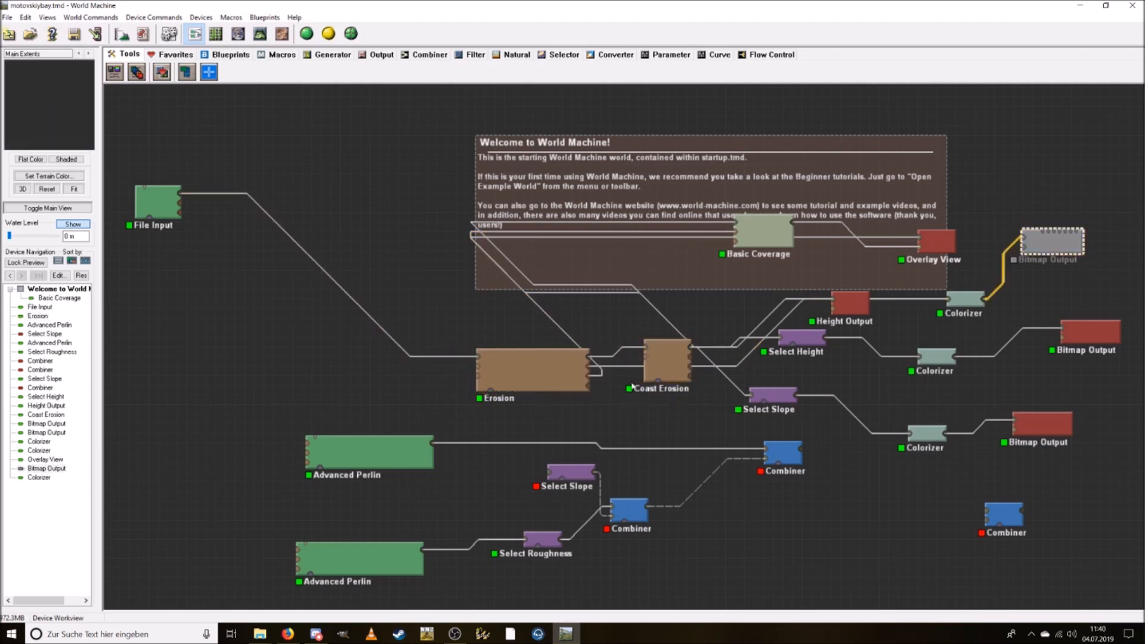
pyautogui.click(565, 387)
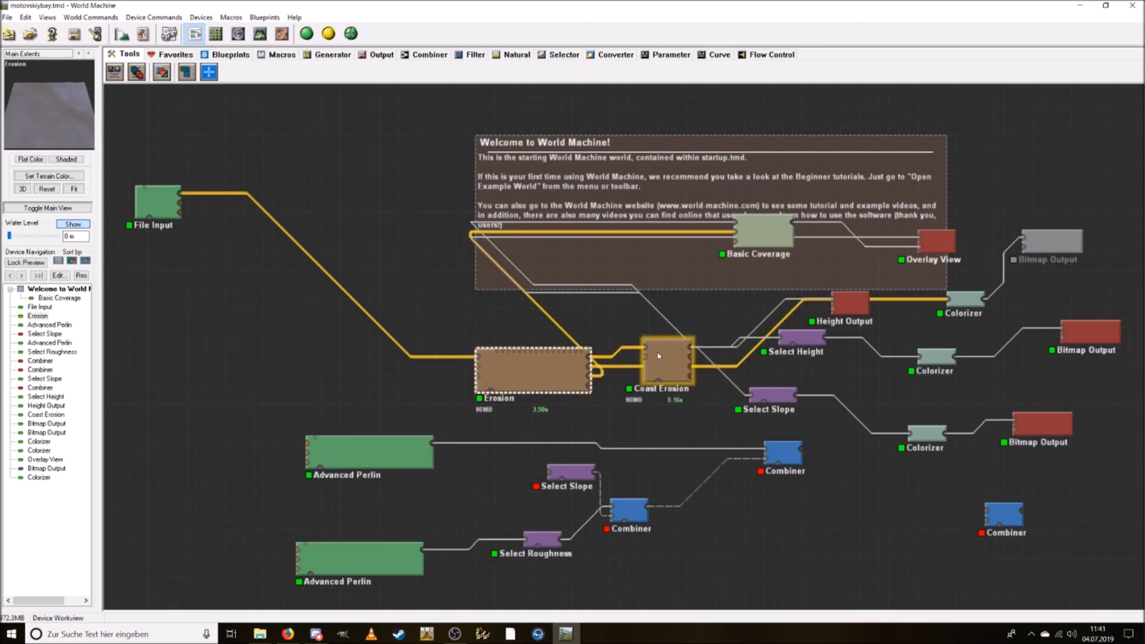
pyautogui.moveTo(659, 356); pyautogui.dragTo(661, 324)
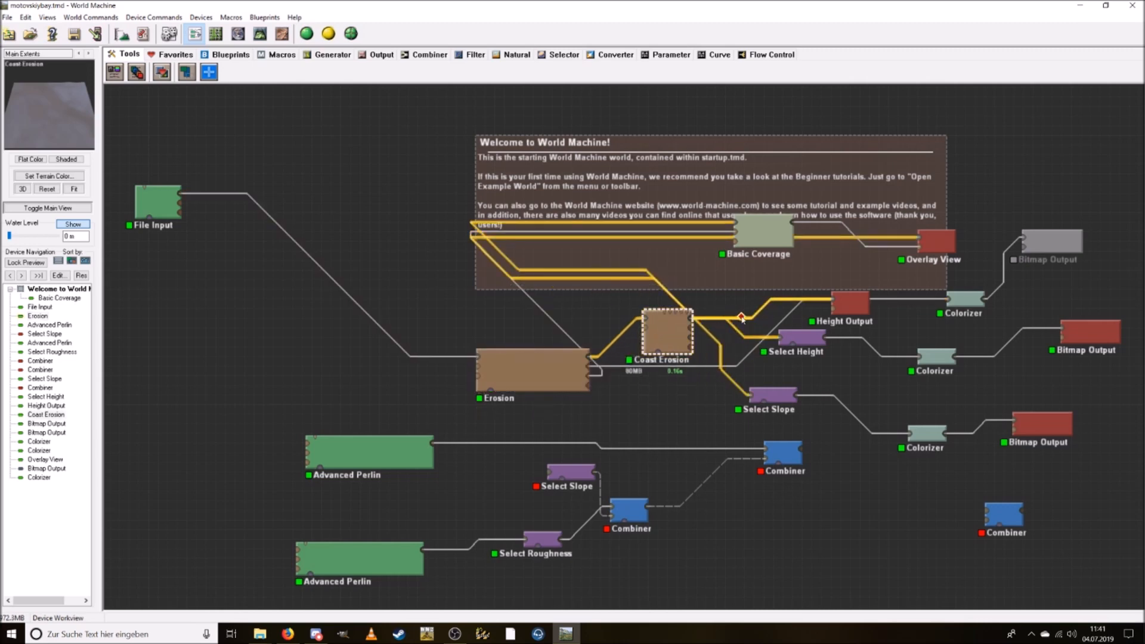
pyautogui.moveTo(850, 307); pyautogui.dragTo(858, 266)
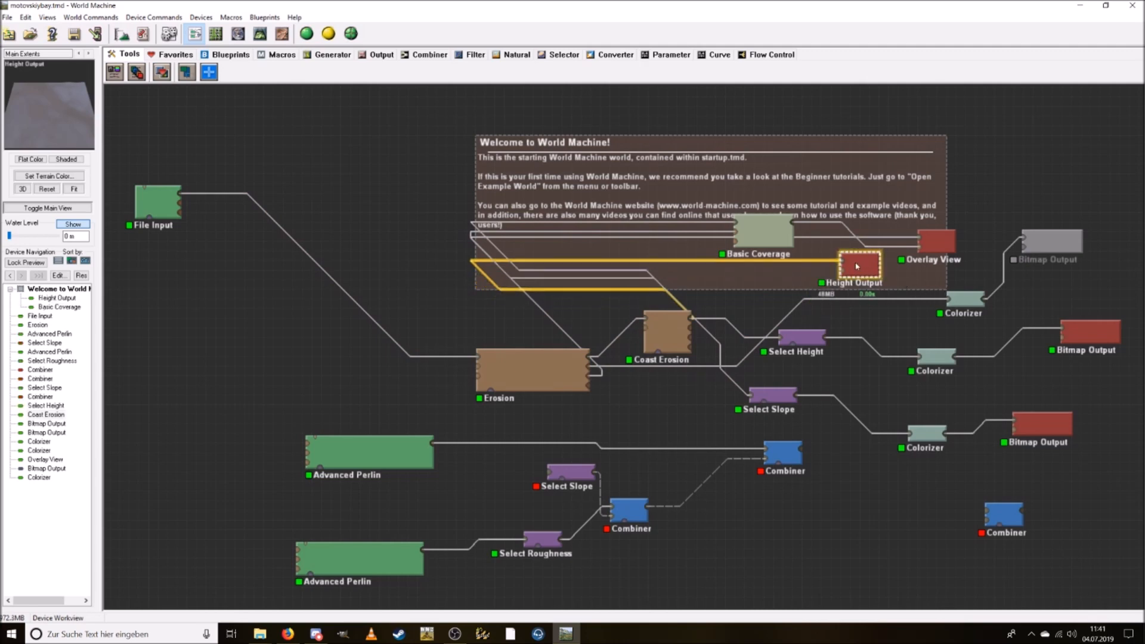
# View the Height Output's terrain in 3D, then return to the device network.
pyautogui.rightClick(856, 266)
pyautogui.click(882, 269)
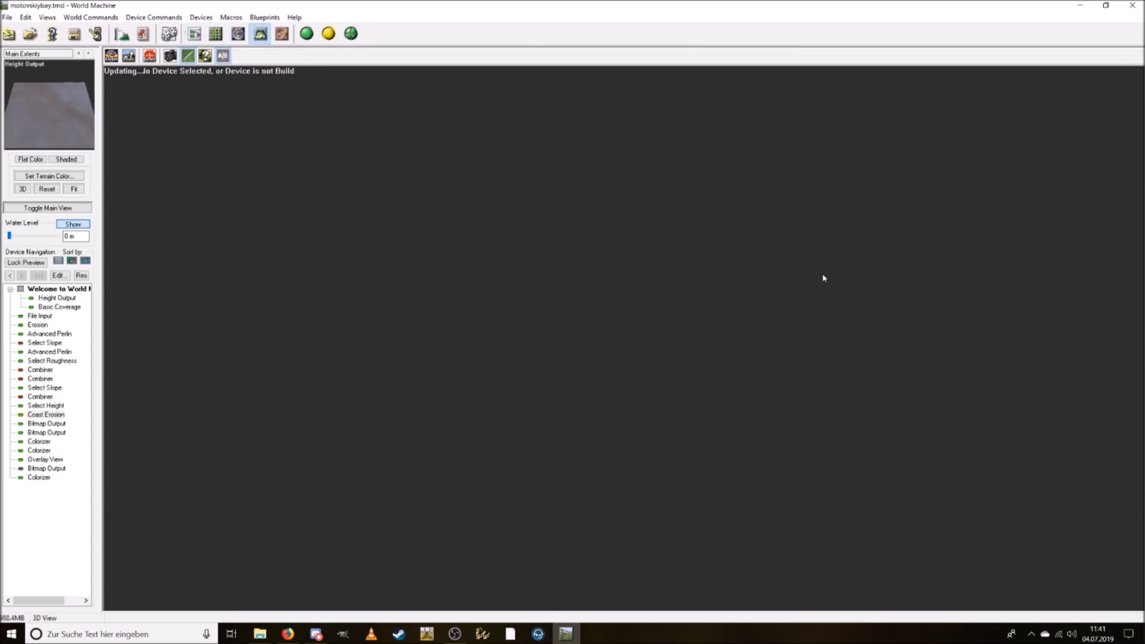
pyautogui.scroll(3, 606, 338)
pyautogui.scroll(-4, 607, 341)
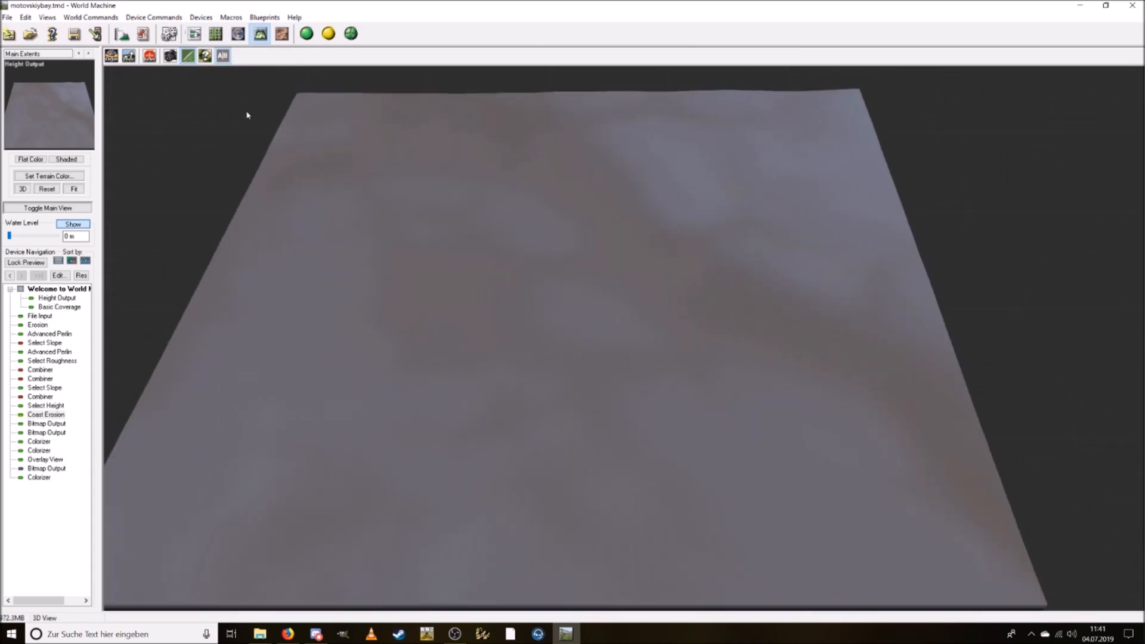
pyautogui.click(202, 35)
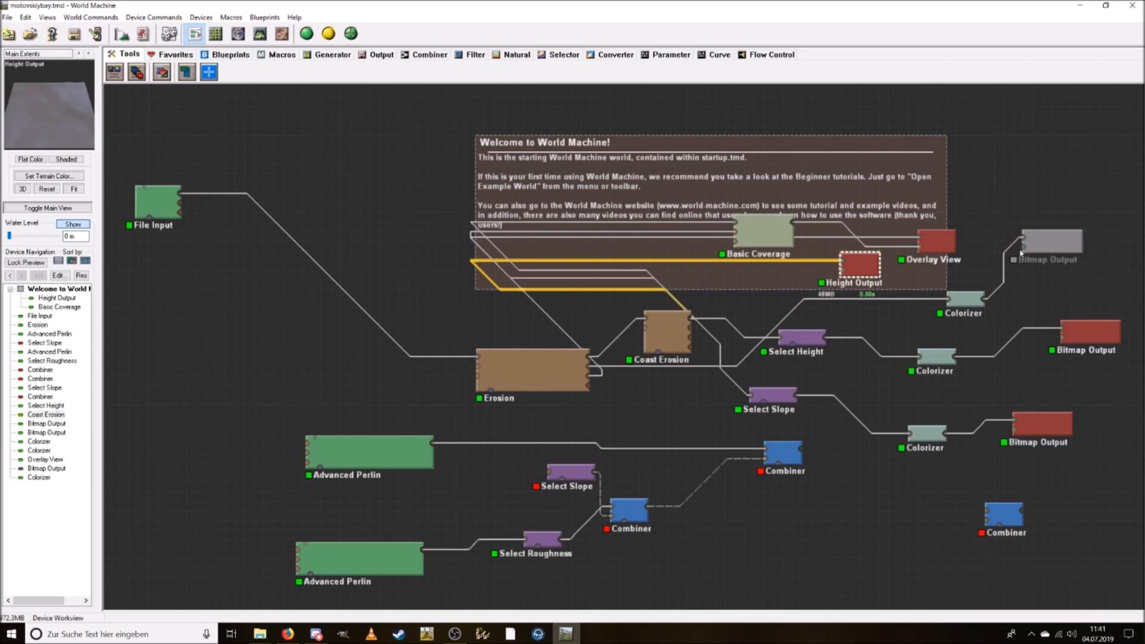
# Try wiring Erosion's primary output directly to the greyed-out Bitmap Output, and disconnect that wire again.
pyautogui.moveTo(988, 292)
pyautogui.mouseDown()
pyautogui.moveTo(992, 257)
pyautogui.moveTo(1003, 279)
pyautogui.mouseUp()
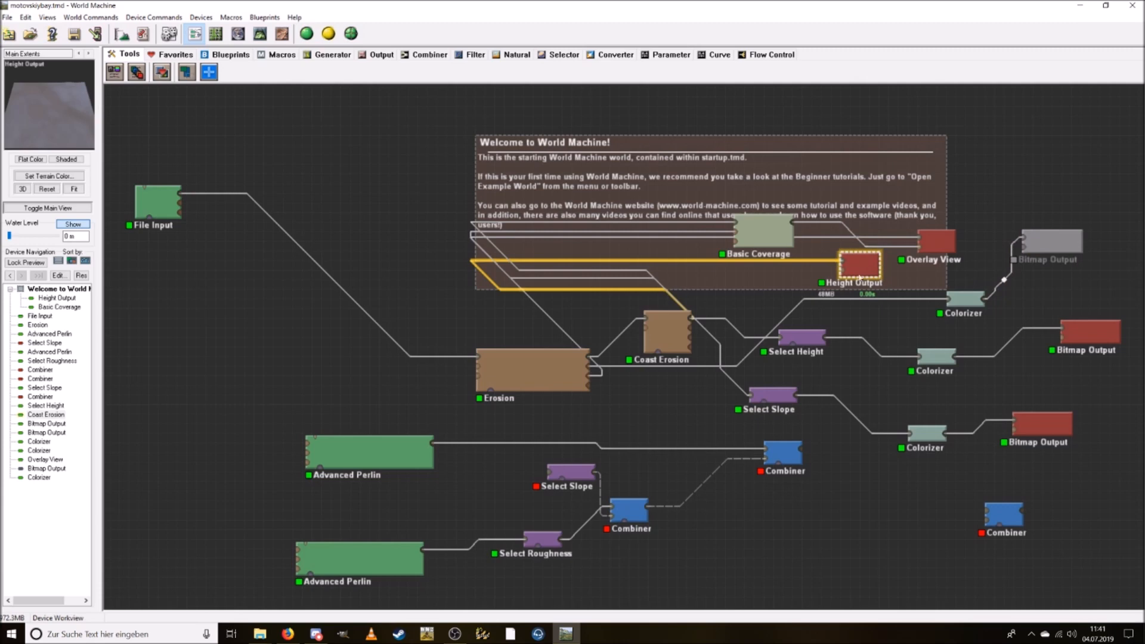
pyautogui.moveTo(868, 278); pyautogui.dragTo(885, 267)
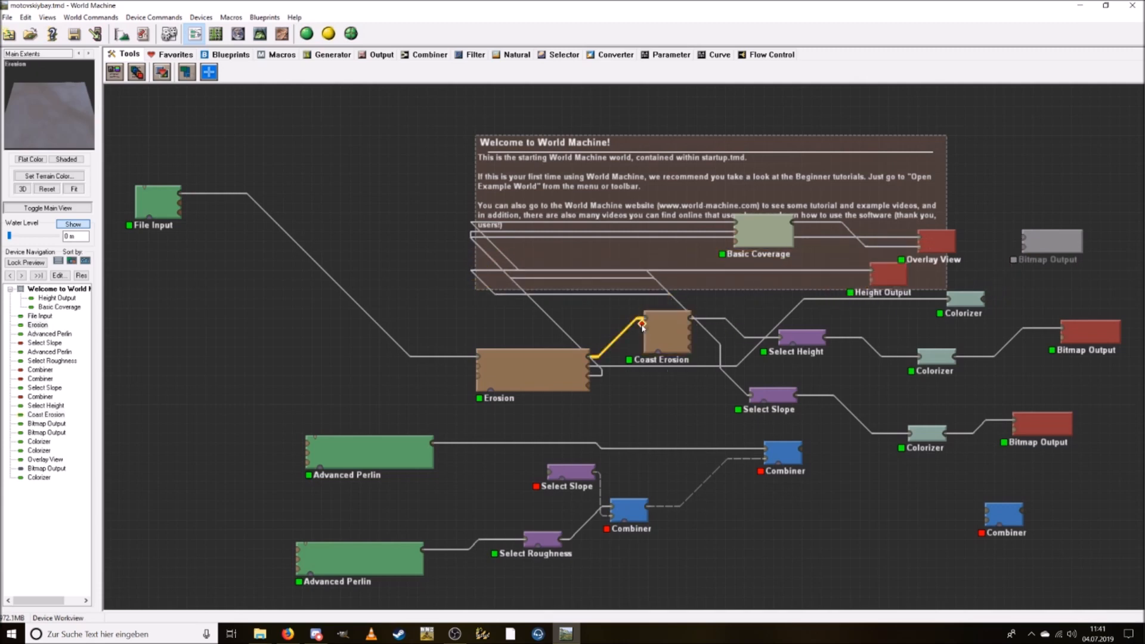
pyautogui.click(587, 360)
pyautogui.moveTo(595, 357); pyautogui.dragTo(1023, 246)
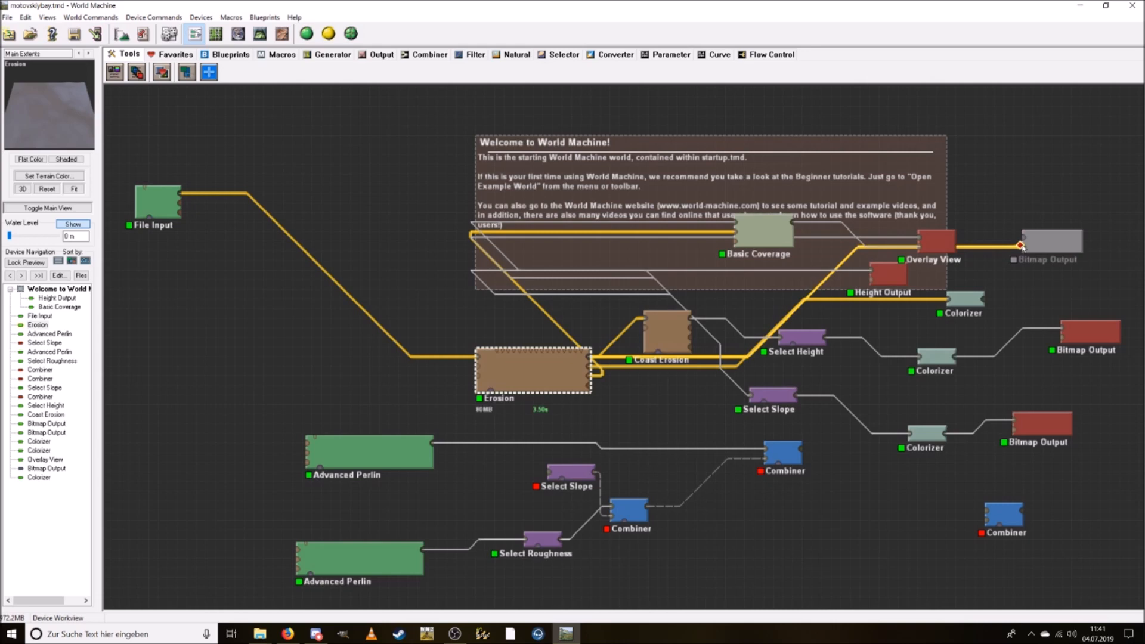
pyautogui.moveTo(1023, 241)
pyautogui.mouseDown()
pyautogui.moveTo(991, 247)
pyautogui.moveTo(1002, 237)
pyautogui.moveTo(991, 235)
pyautogui.moveTo(1016, 241)
pyautogui.mouseUp()
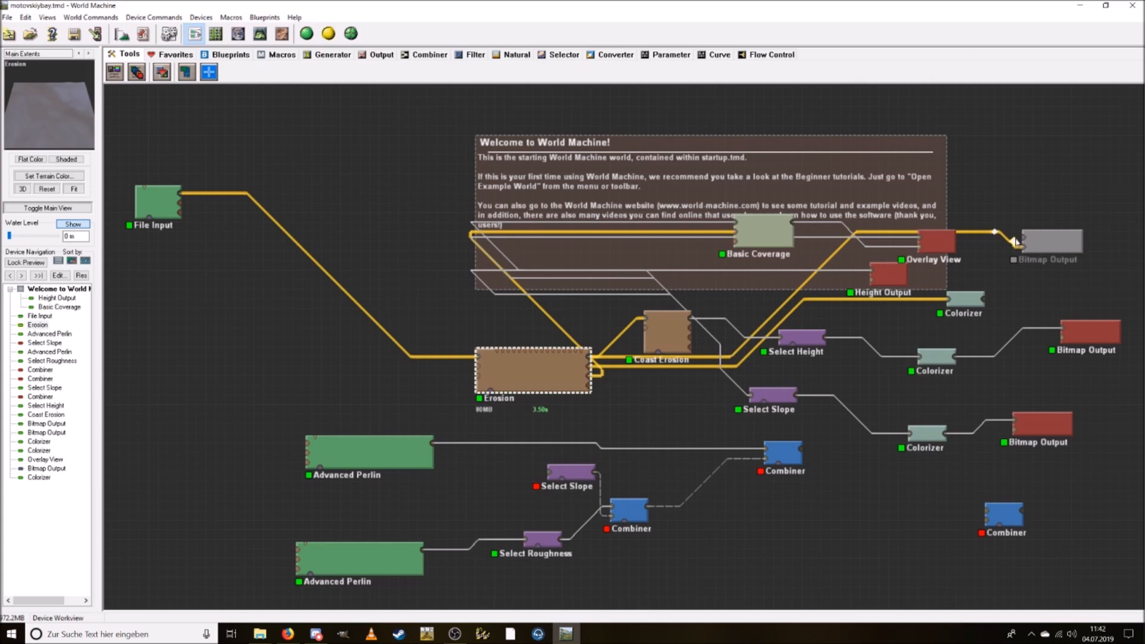
pyautogui.rightClick(995, 234)
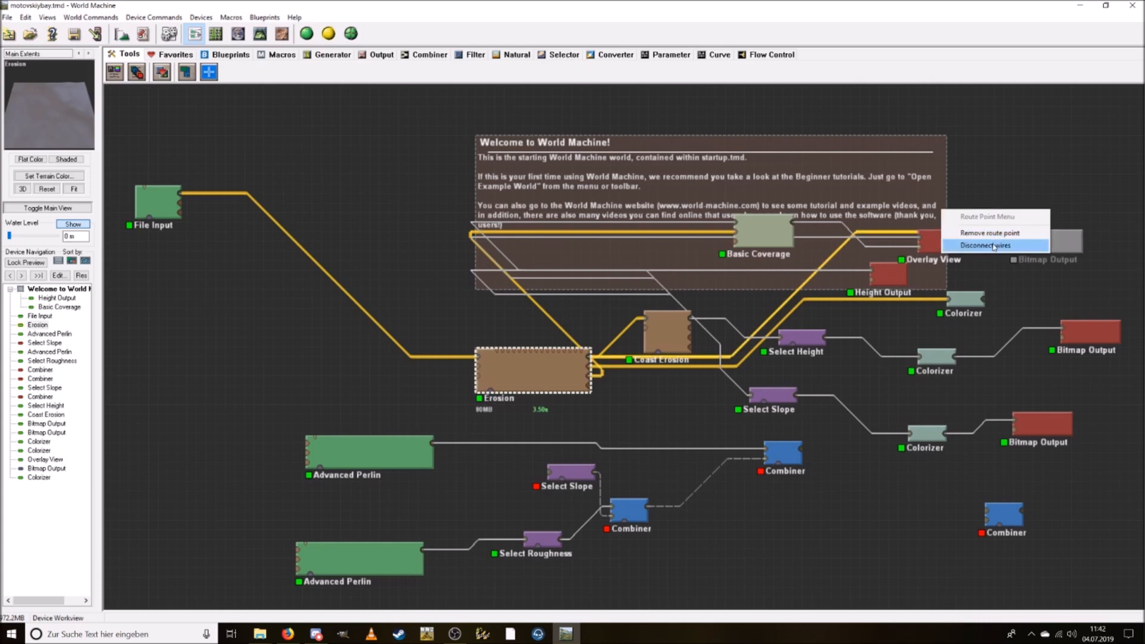
pyautogui.click(991, 245)
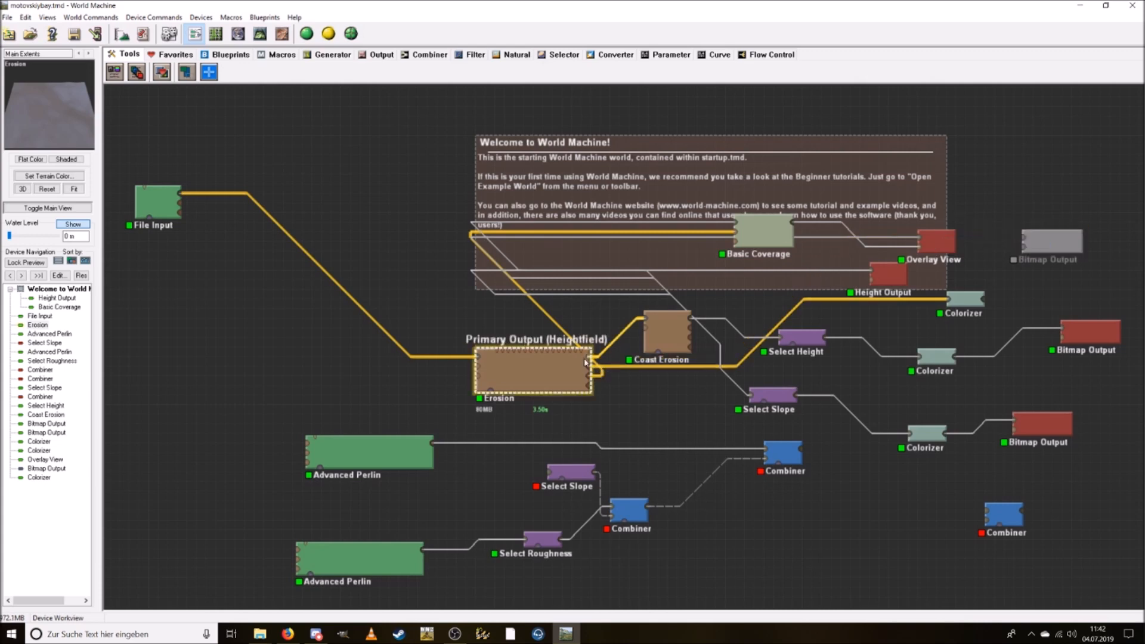
# Wire Erosion's primary output through the Colorizer into the Bitmap Output and view the Bitmap Output's result.
pyautogui.moveTo(588, 360); pyautogui.dragTo(1025, 242)
pyautogui.rightClick(1047, 241)
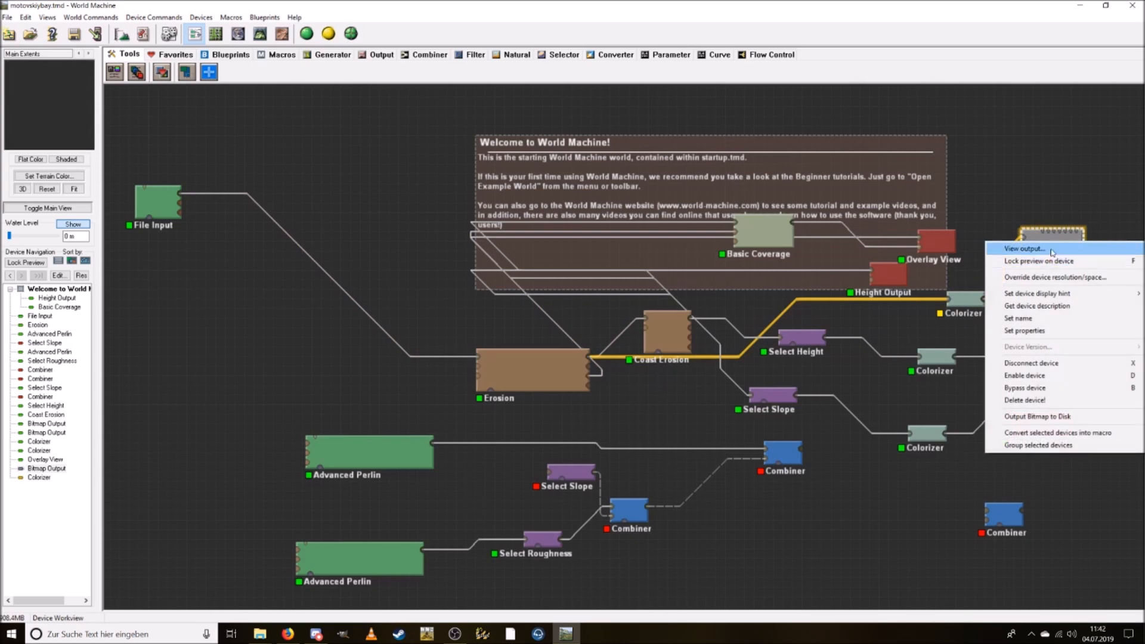
pyautogui.click(1049, 249)
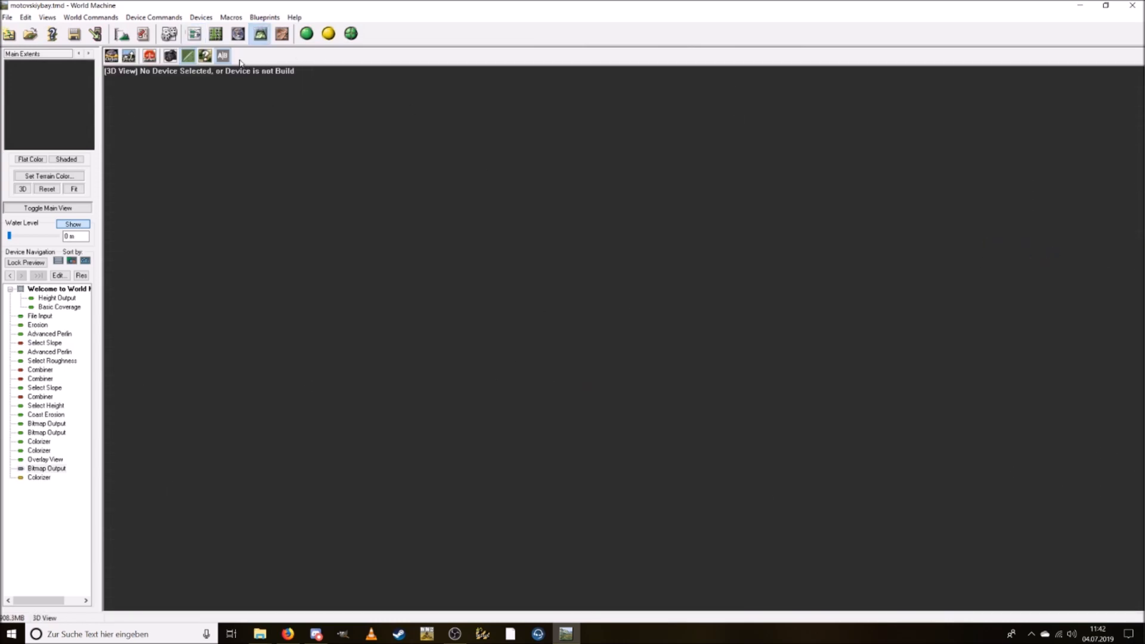
pyautogui.click(195, 34)
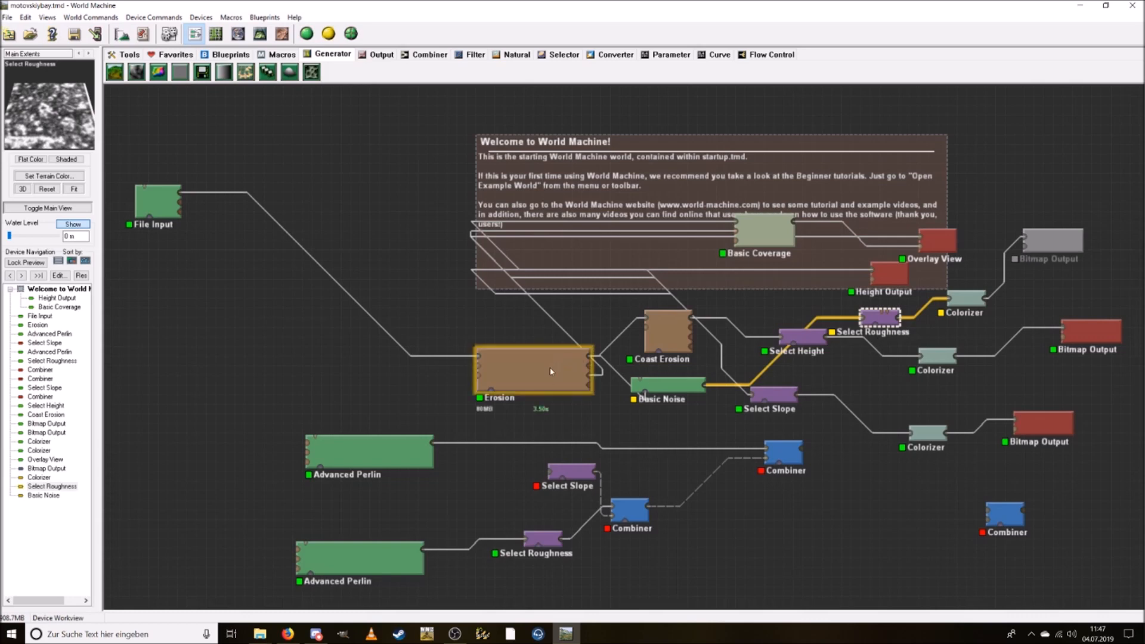
# Examine the chain from Erosion through Basic Noise and Select Roughness, and inspect the Colorizer's output in the 3D view.
pyautogui.click(552, 372)
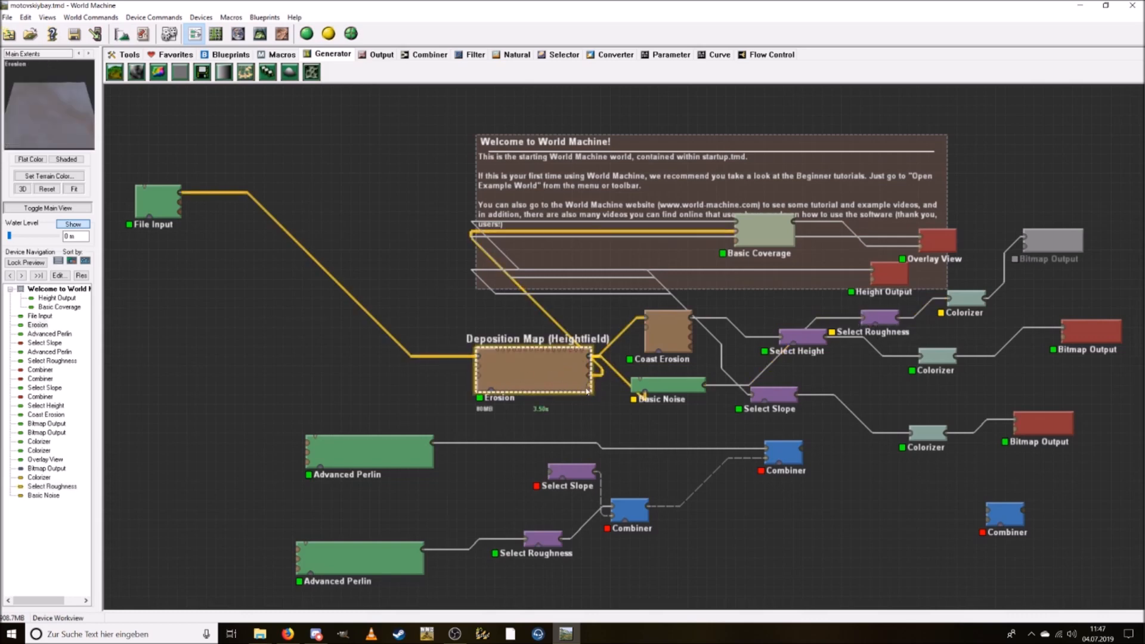
pyautogui.click(668, 388)
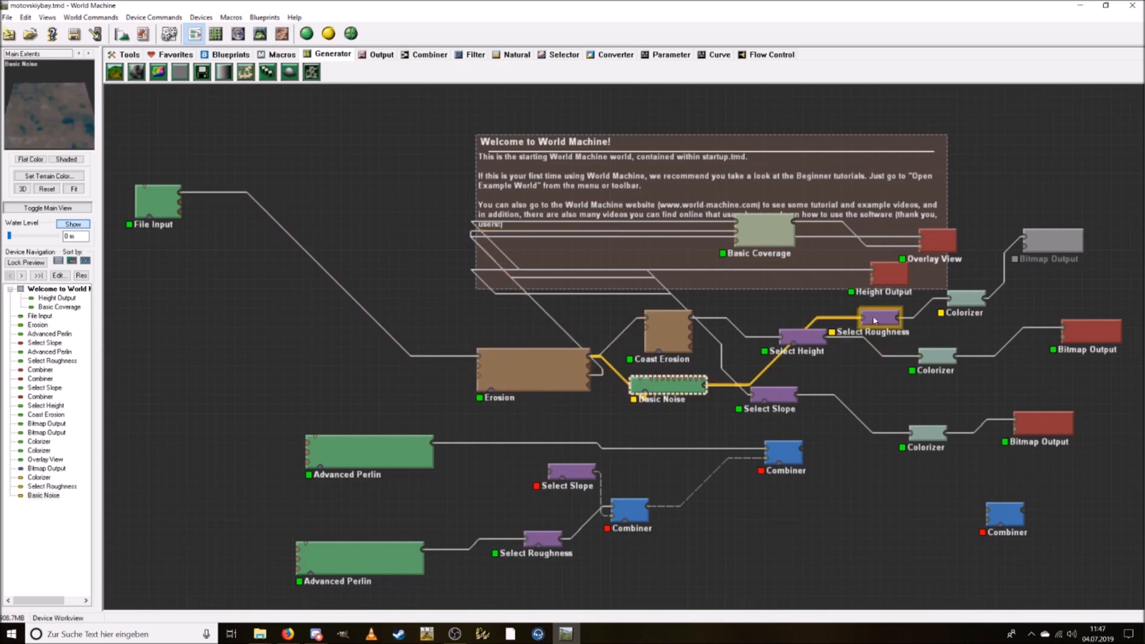
pyautogui.click(975, 302)
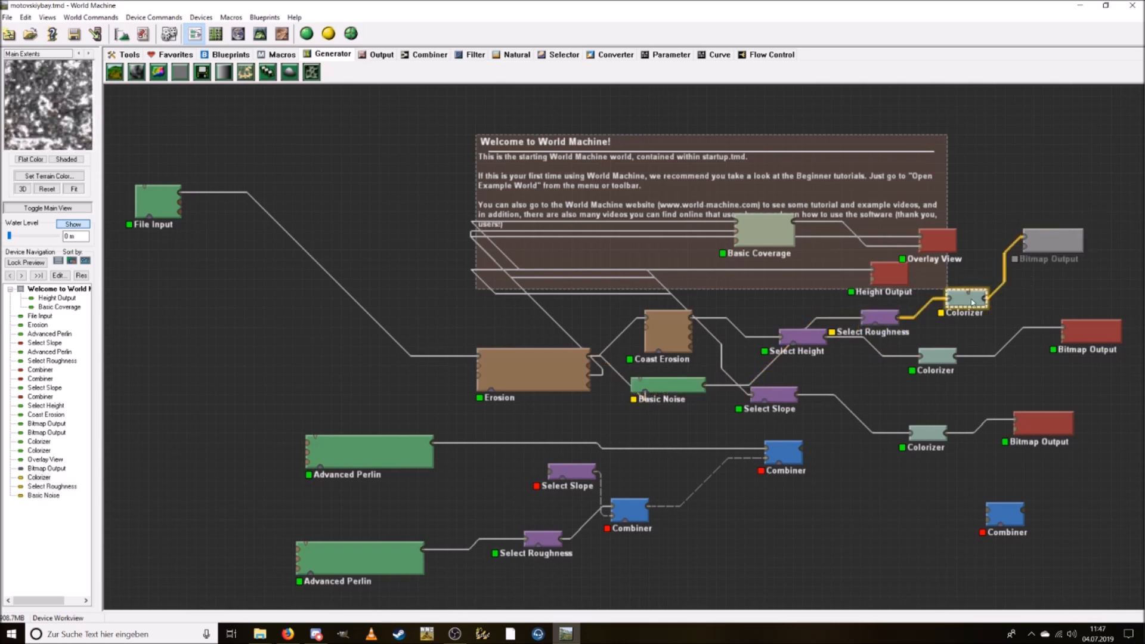
pyautogui.rightClick(972, 301)
pyautogui.click(991, 303)
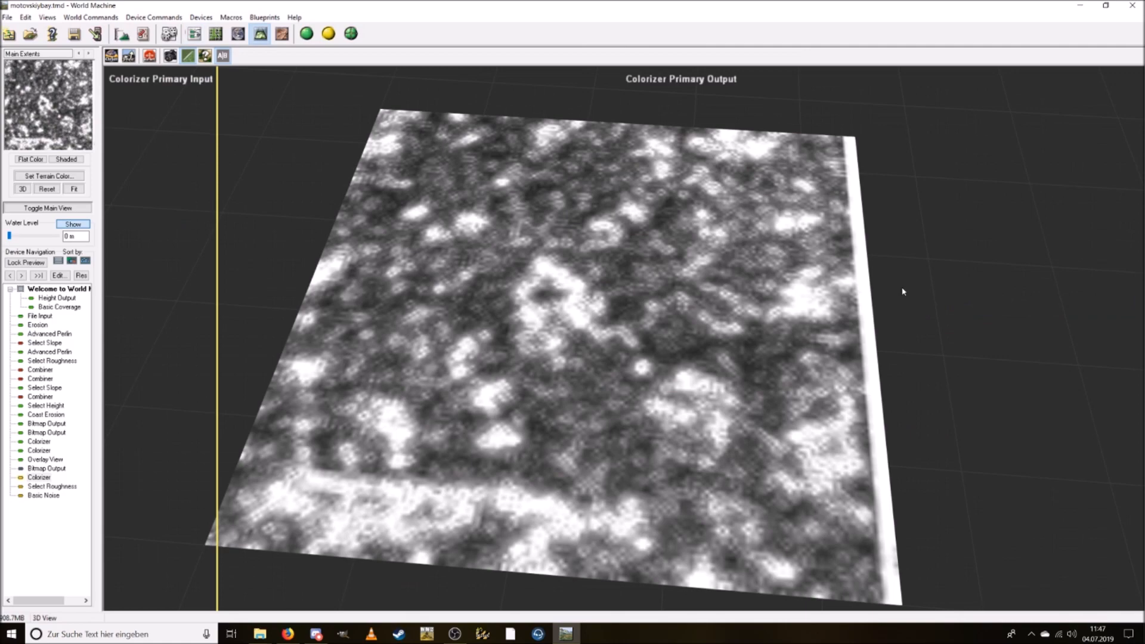
pyautogui.moveTo(627, 370); pyautogui.dragTo(641, 360)
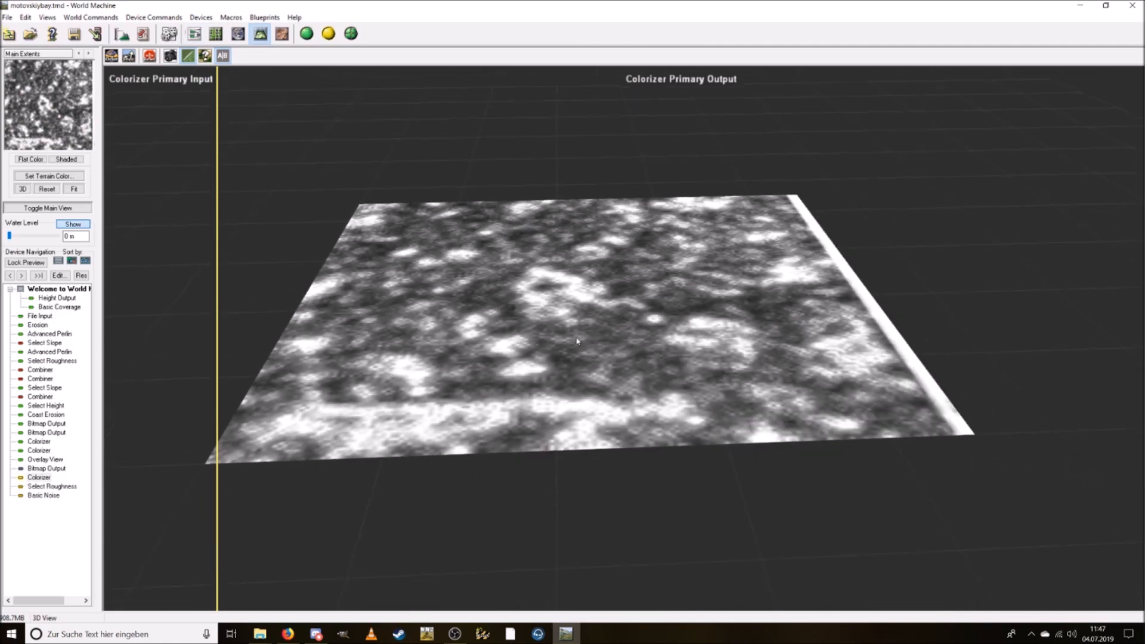
pyautogui.scroll(3, 577, 353)
pyautogui.scroll(3, 581, 356)
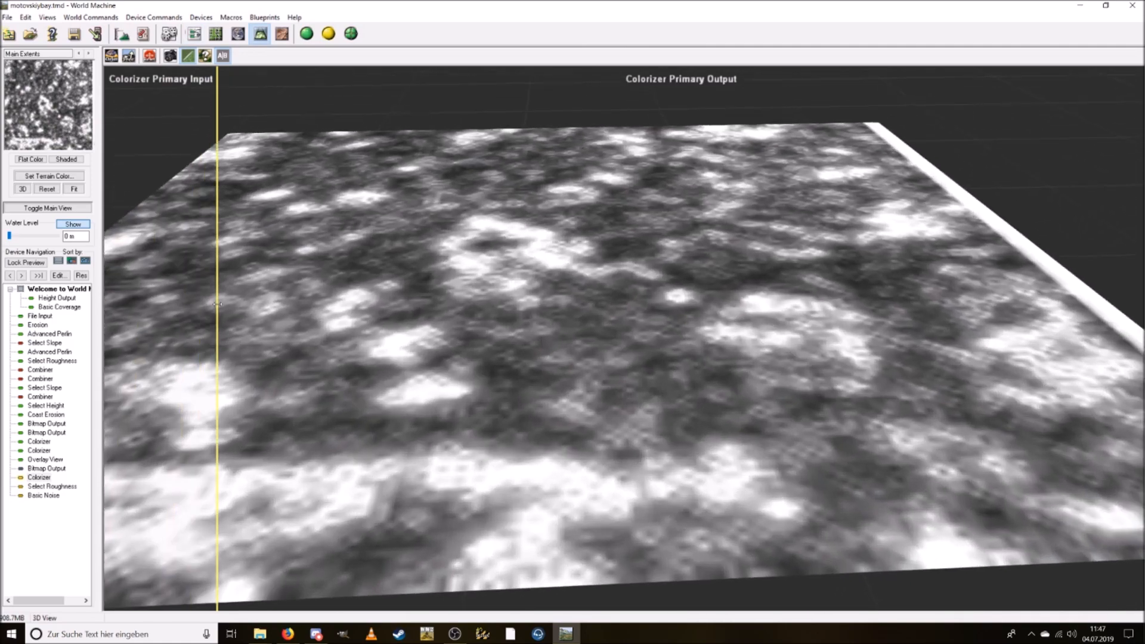
pyautogui.moveTo(217, 309)
pyautogui.mouseDown()
pyautogui.moveTo(695, 305)
pyautogui.moveTo(187, 307)
pyautogui.moveTo(726, 303)
pyautogui.moveTo(196, 309)
pyautogui.mouseUp()
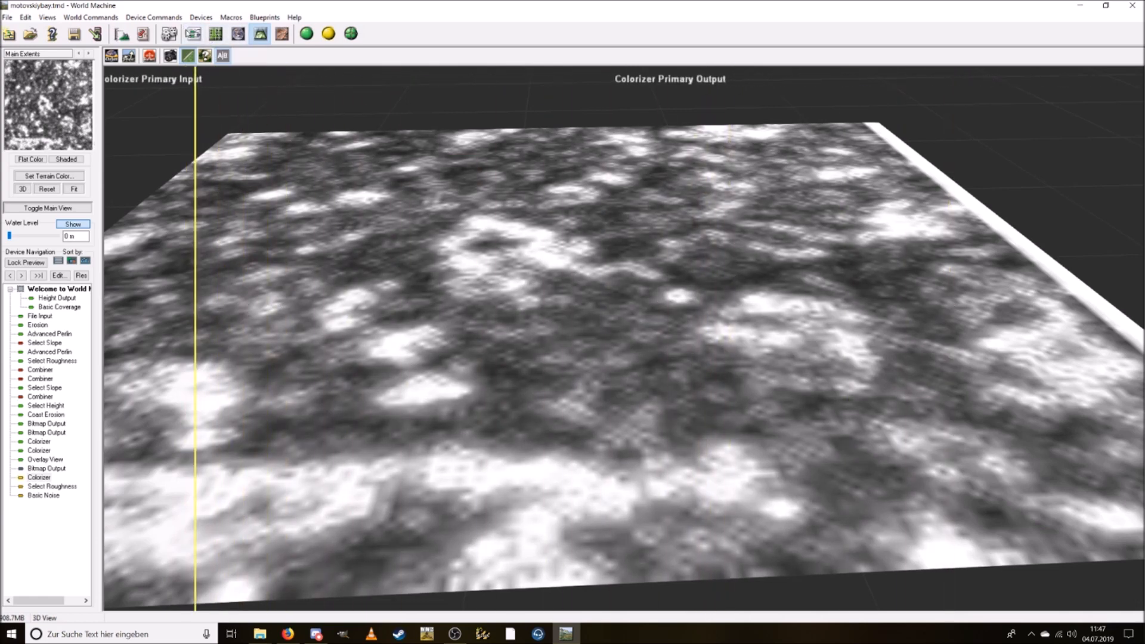
pyautogui.click(194, 34)
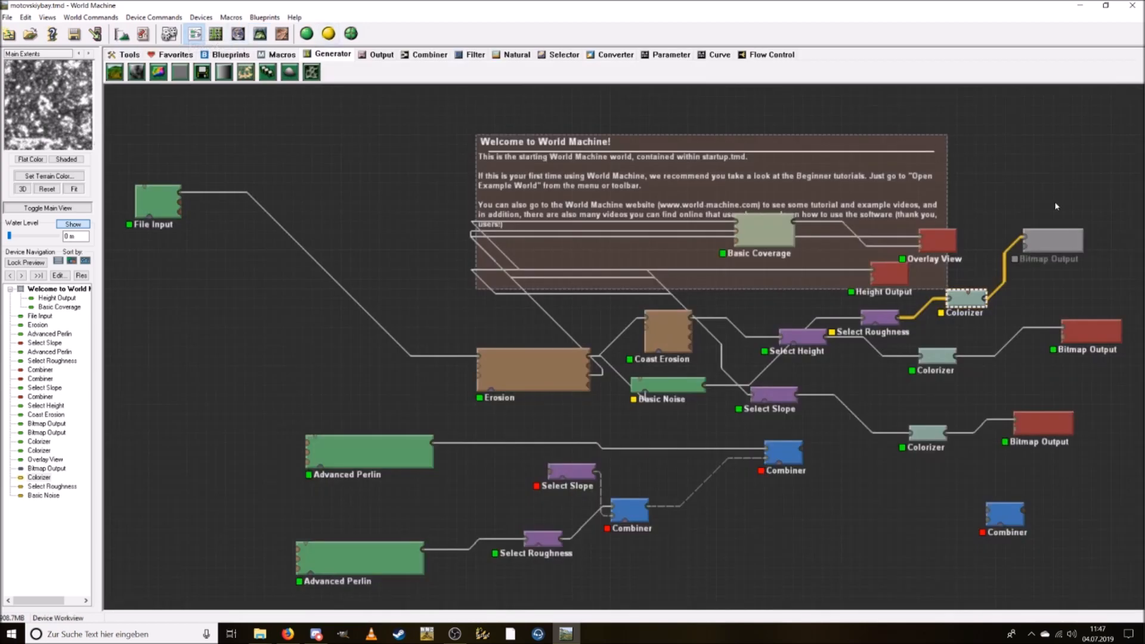
# Set the output file of the Bitmap Output fed by the viewed Colorizer to D:\Projects\opmars\forest.png.
pyautogui.click(1051, 244)
pyautogui.rightClick(1024, 244)
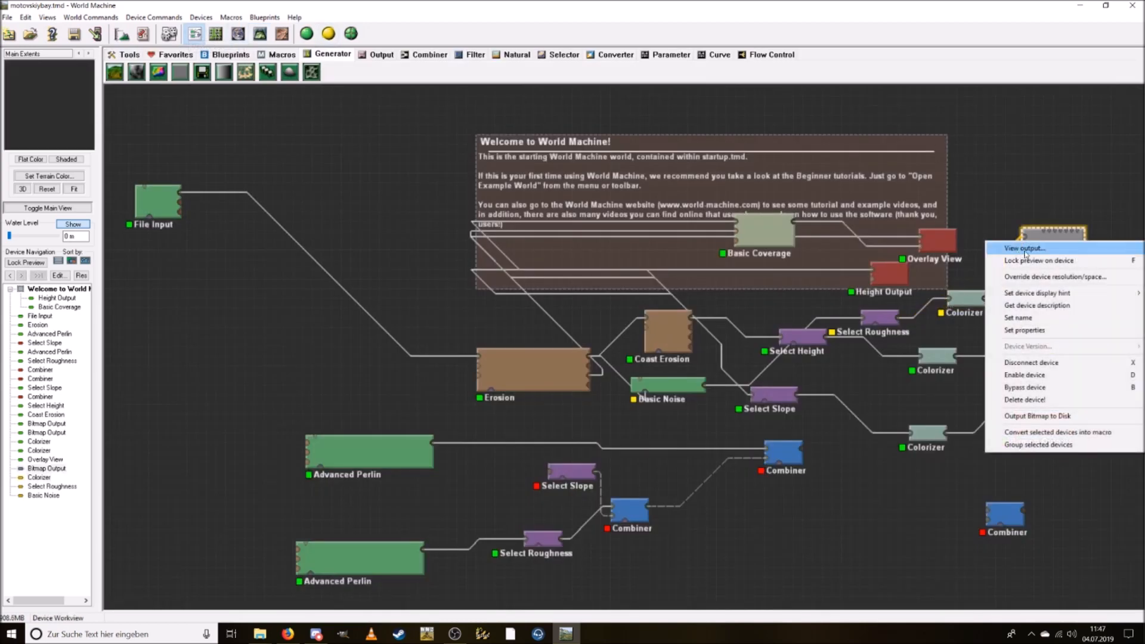
pyautogui.click(1065, 234)
pyautogui.doubleClick(1056, 241)
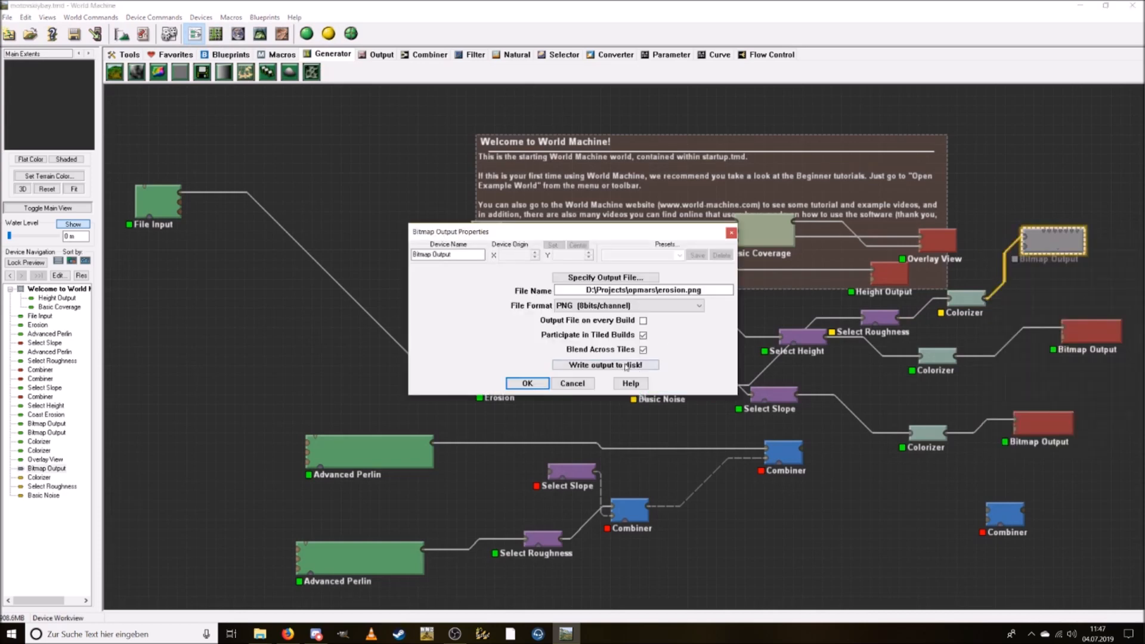
pyautogui.moveTo(685, 290); pyautogui.dragTo(657, 289)
pyautogui.write('forest')
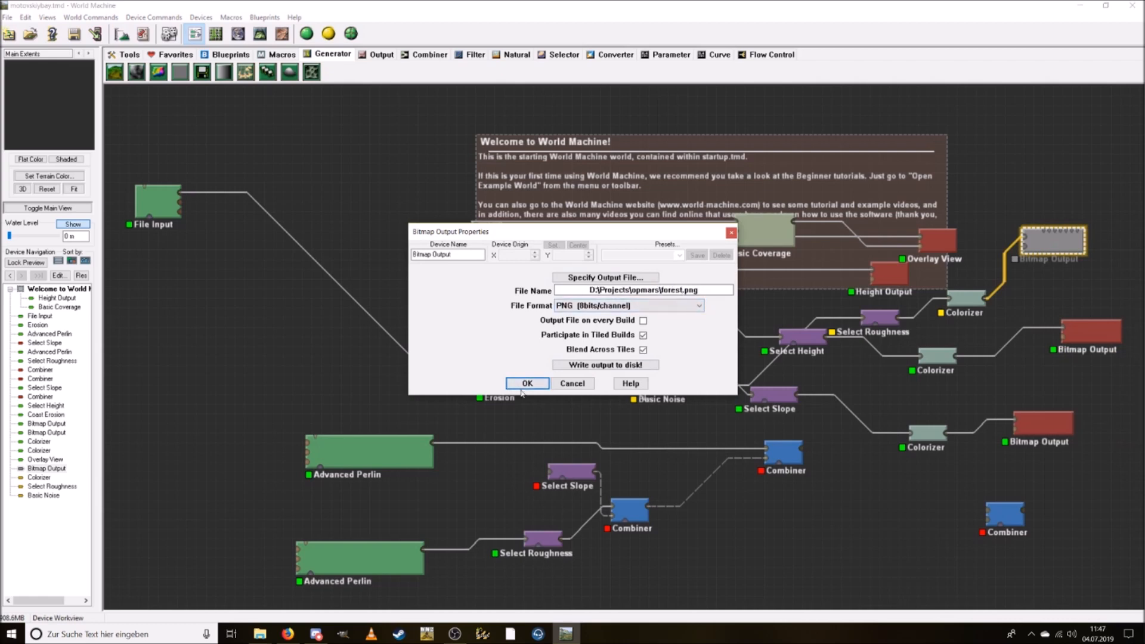
# Build the world and write the forest bitmap to disk as an 8 bits/channel PNG, accepting the properties.
pyautogui.click(590, 365)
pyautogui.click(593, 340)
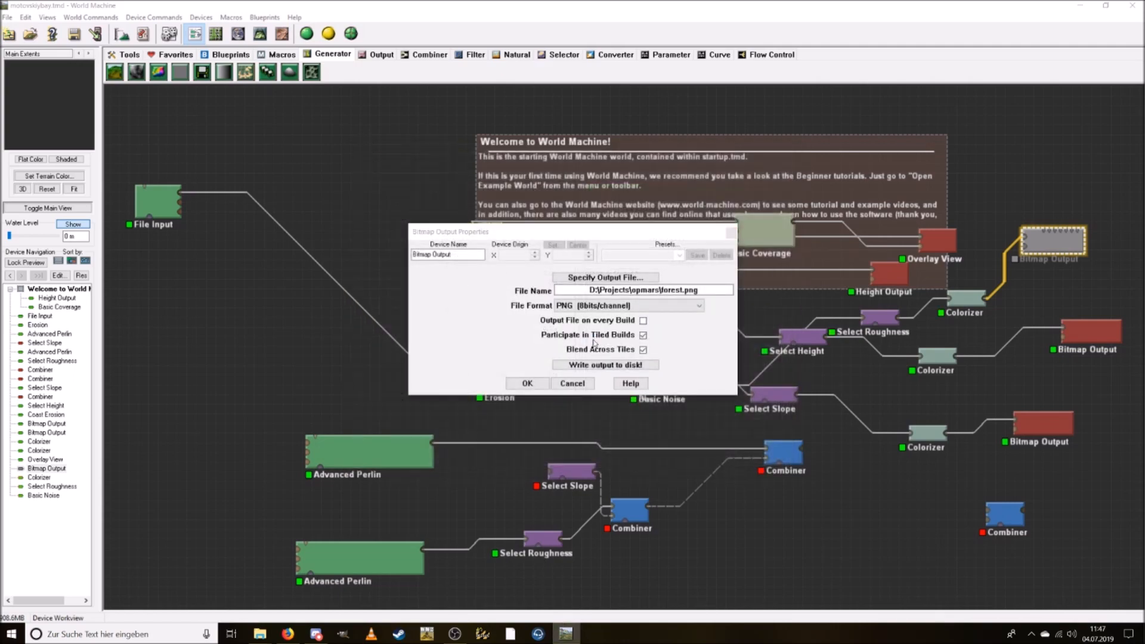
pyautogui.click(601, 340)
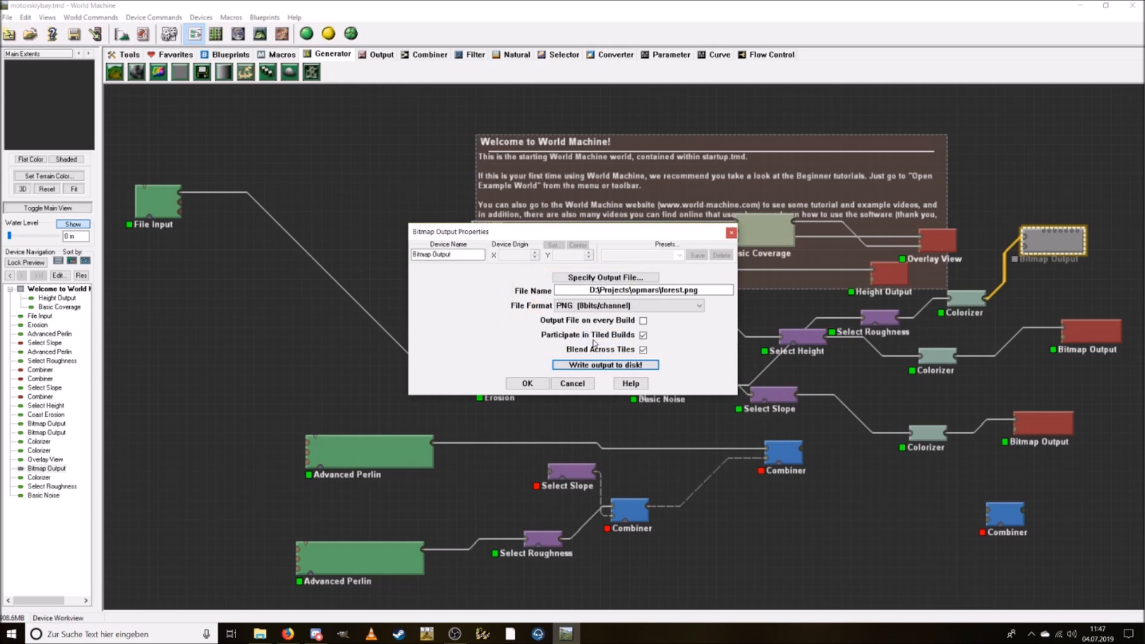
pyautogui.click(527, 385)
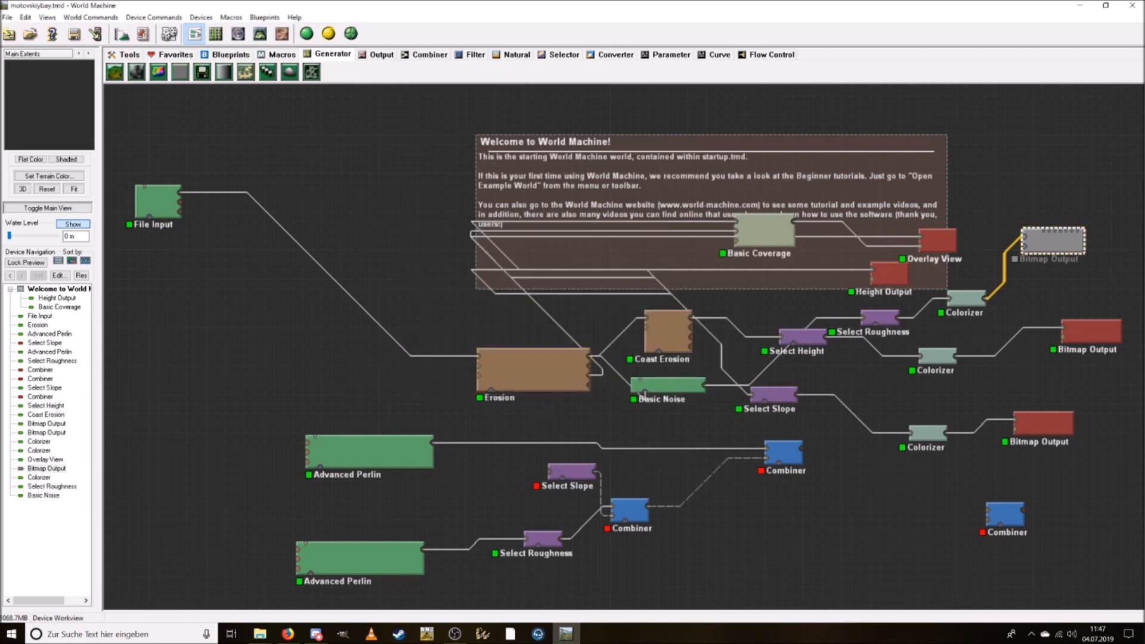
# Close World Machine, answering its save prompts, and bring up the open File Explorer windows.
pyautogui.click(1131, 6)
pyautogui.click(609, 344)
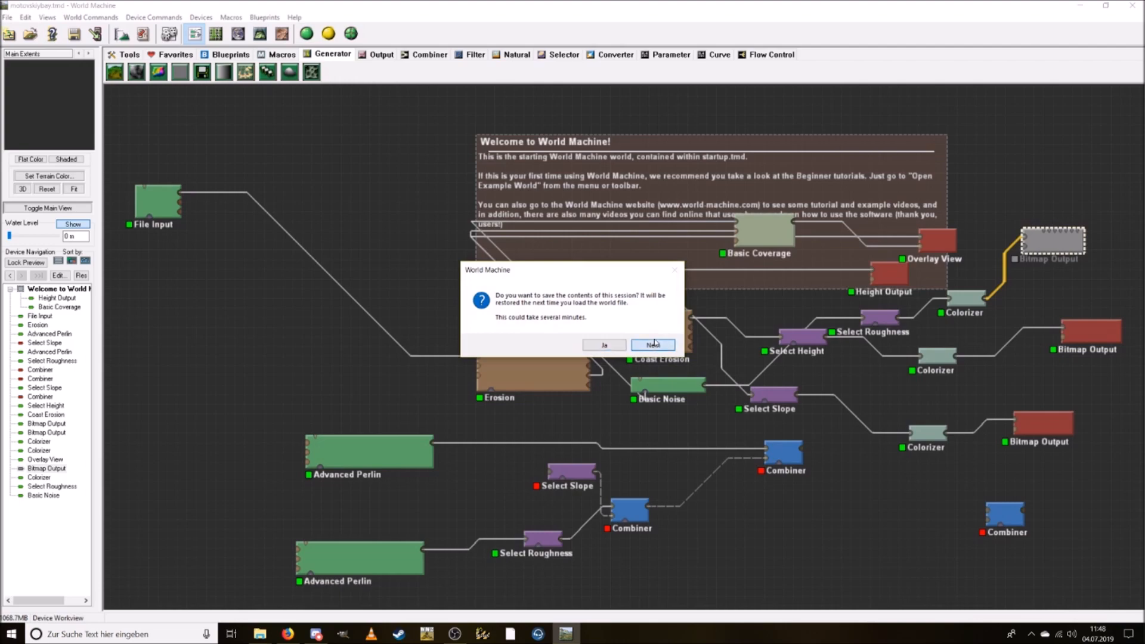
pyautogui.click(604, 345)
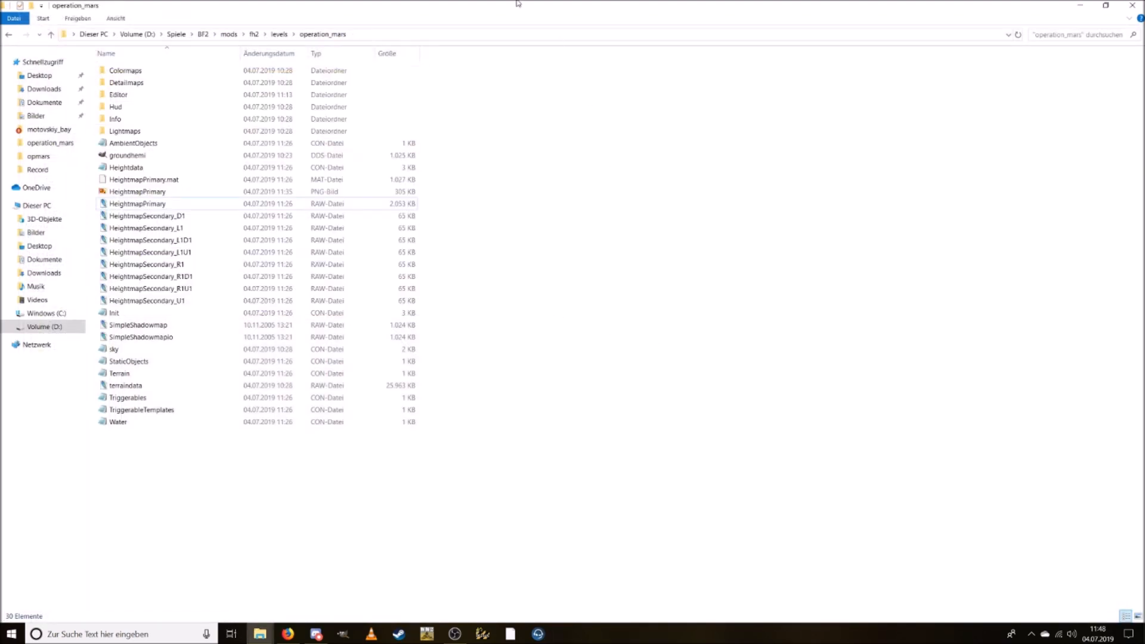
pyautogui.click(262, 635)
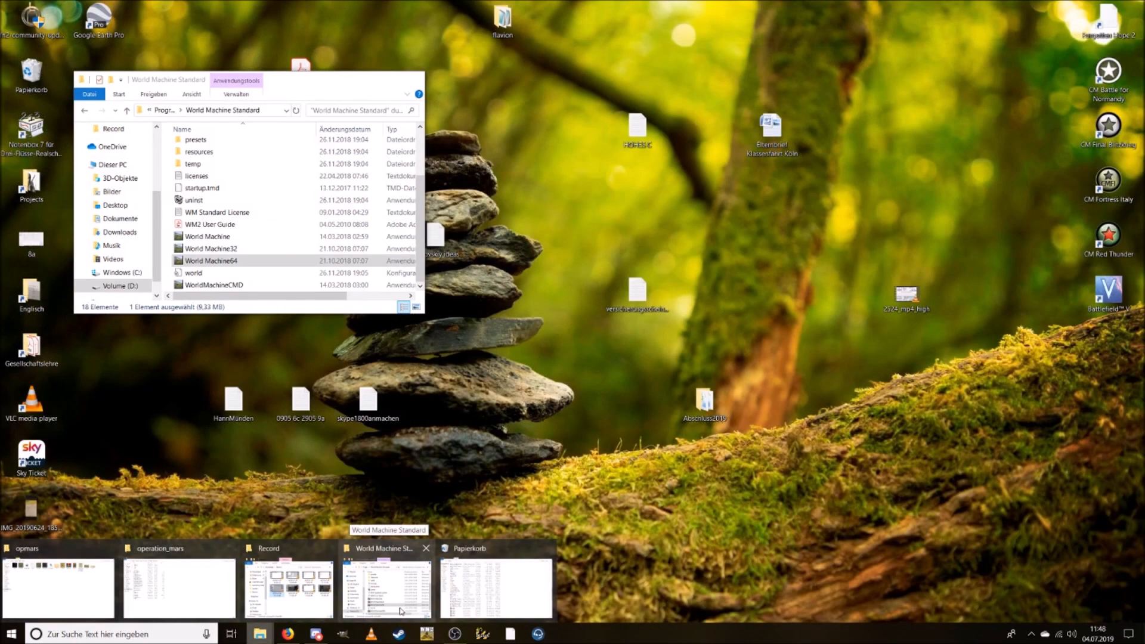
# Switch to the opmars folder in File Explorer and open the forest image in GIMP.
pyautogui.moveTo(490, 610)
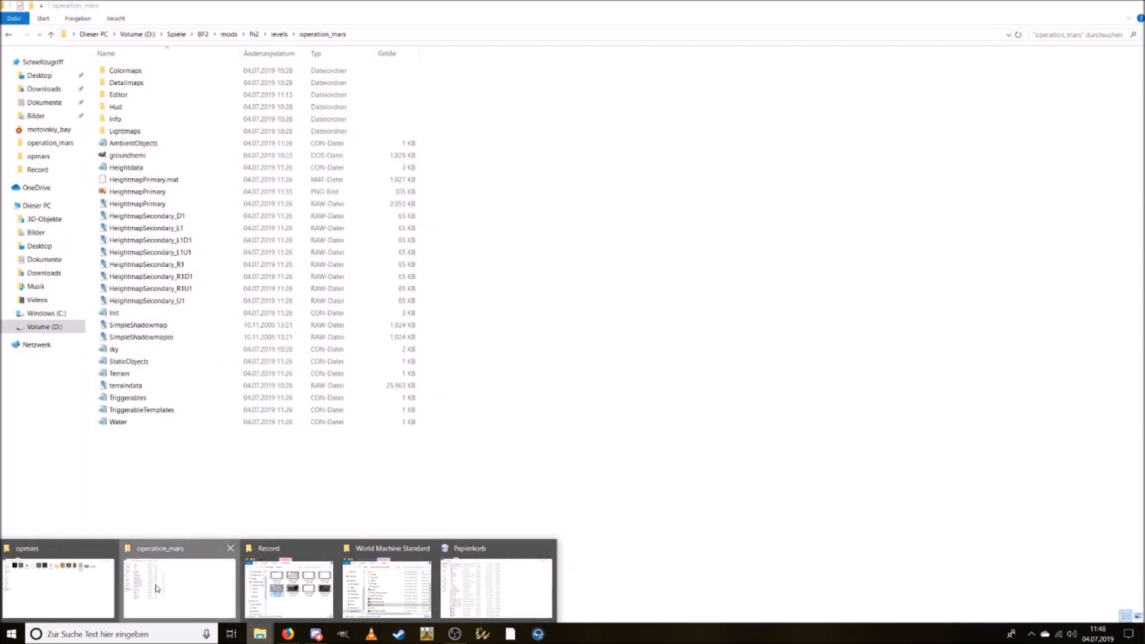
pyautogui.click(178, 587)
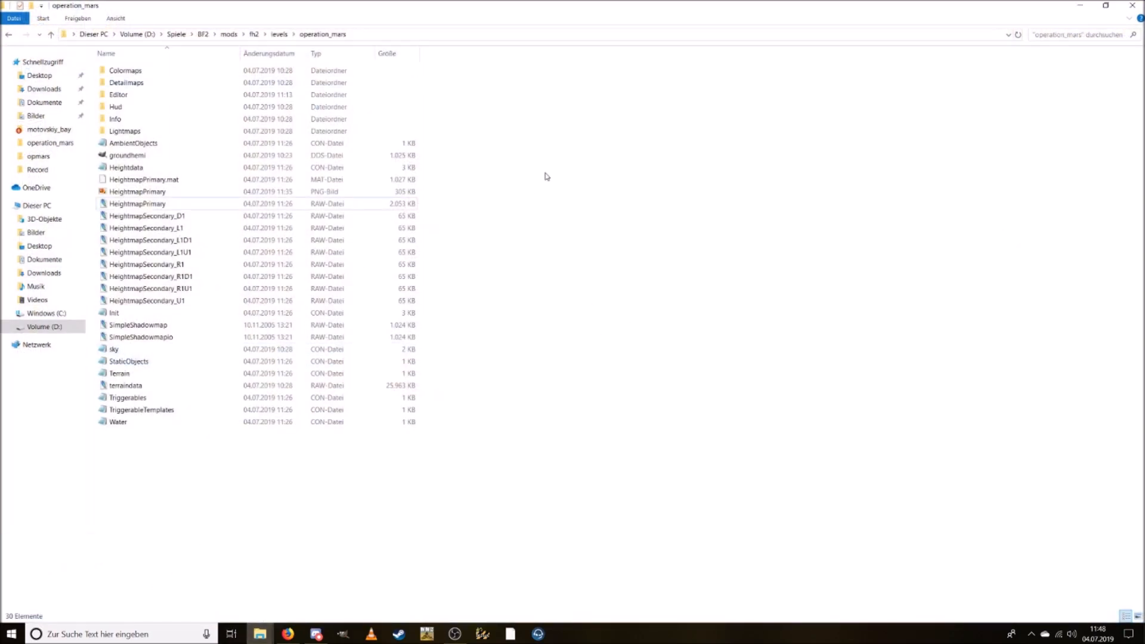
pyautogui.click(258, 633)
pyautogui.click(58, 587)
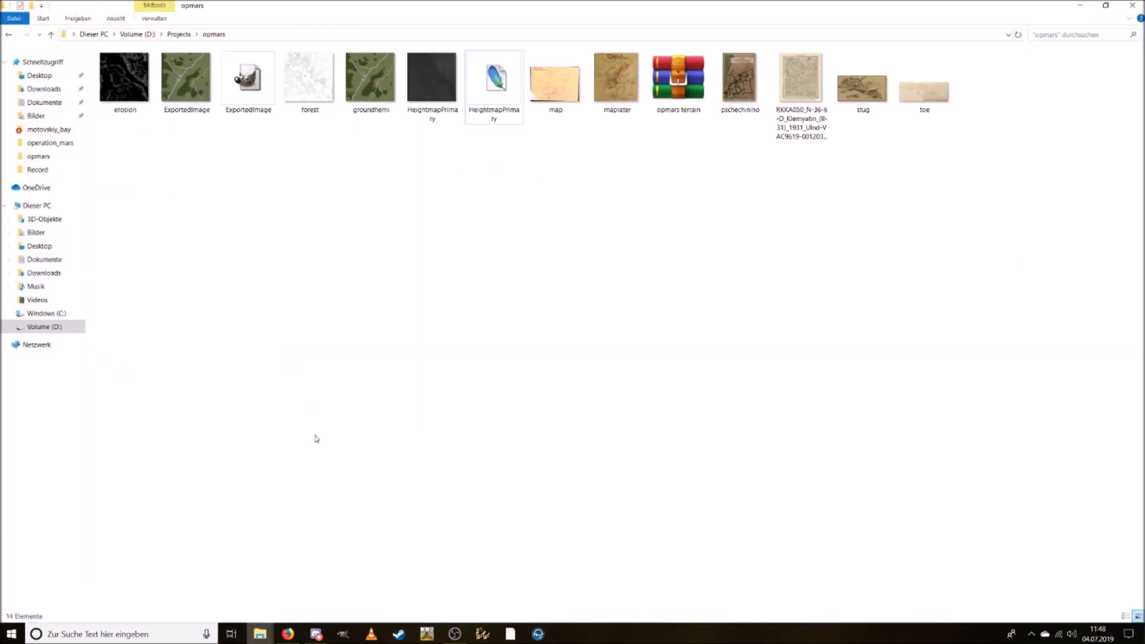
pyautogui.click(322, 94)
pyautogui.doubleClick(322, 93)
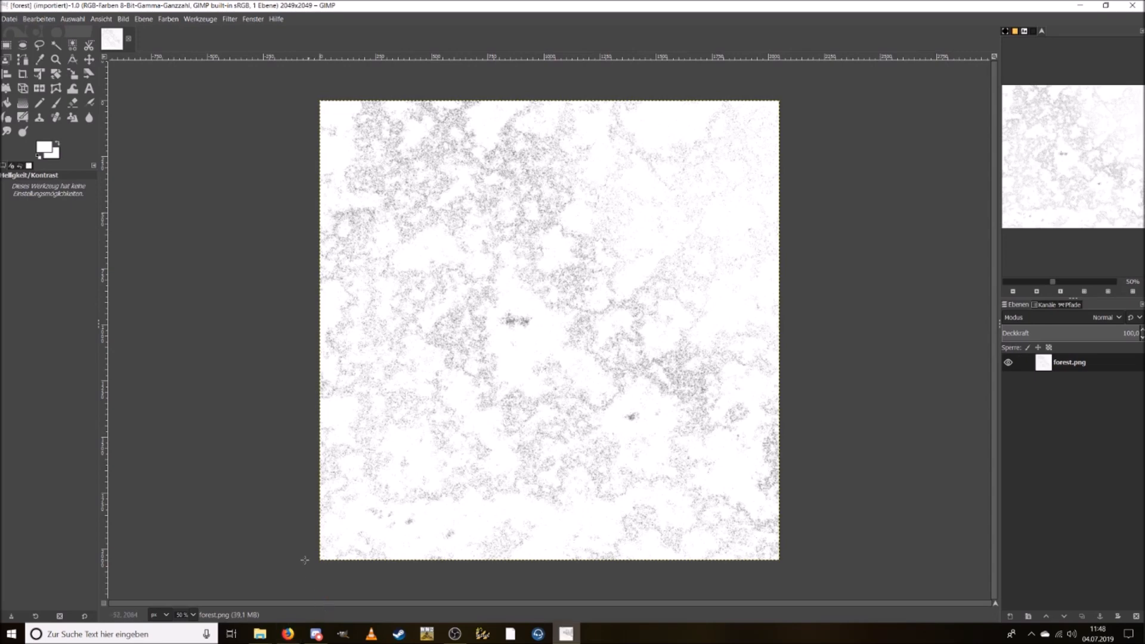
# Open the erosion image from the opmars folder in GIMP and inspect its flow lines in several areas up close.
pyautogui.click(261, 635)
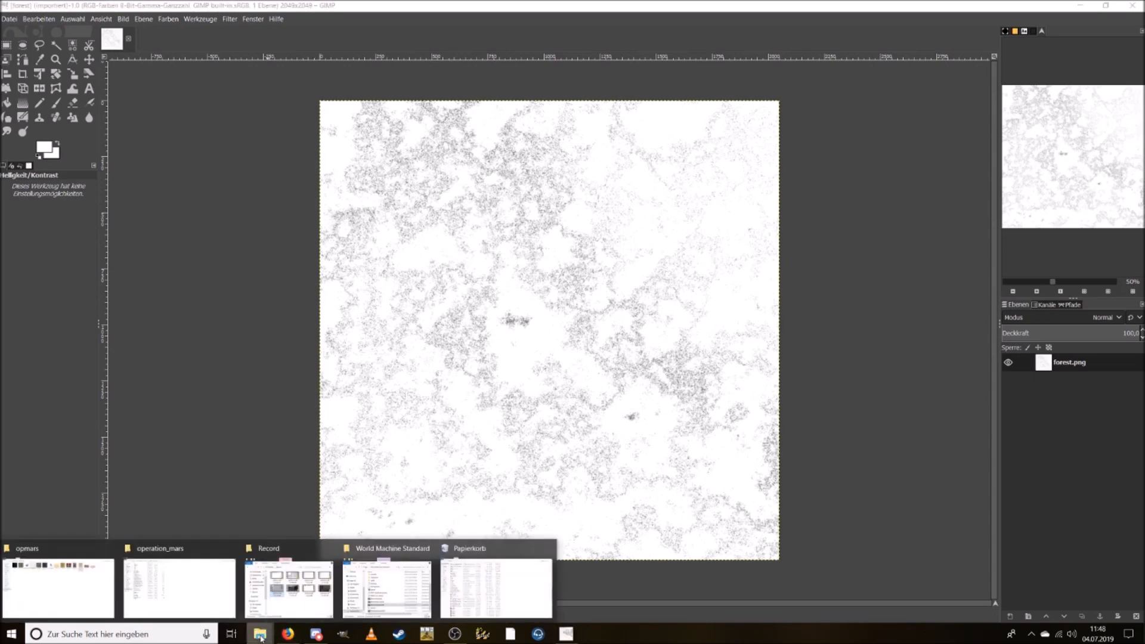
pyautogui.click(72, 591)
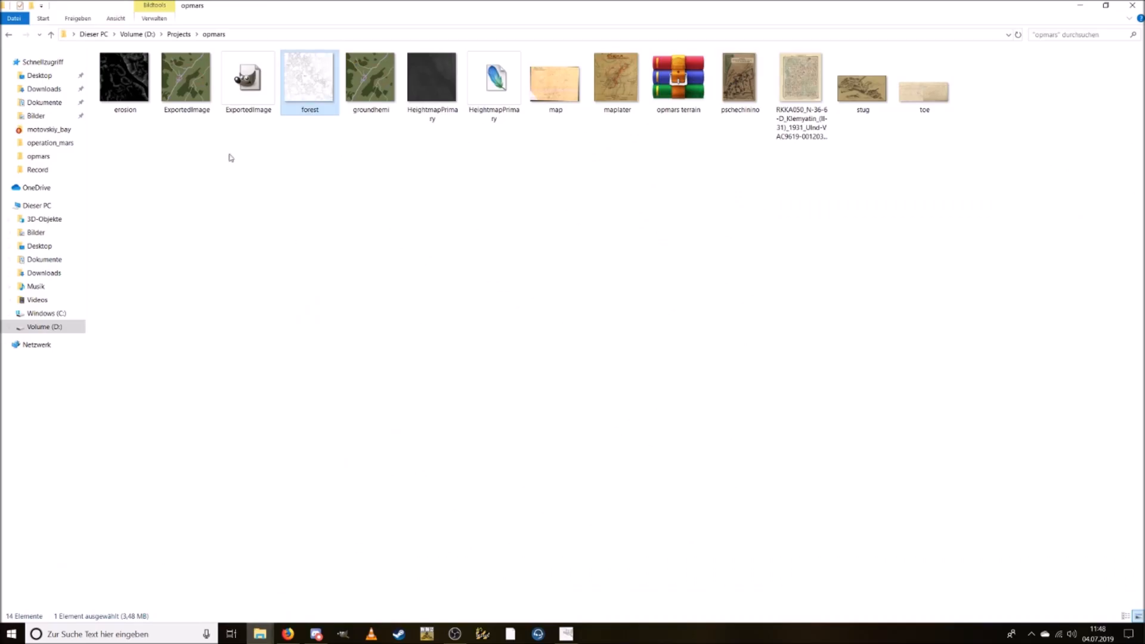
pyautogui.click(127, 88)
pyautogui.doubleClick(127, 89)
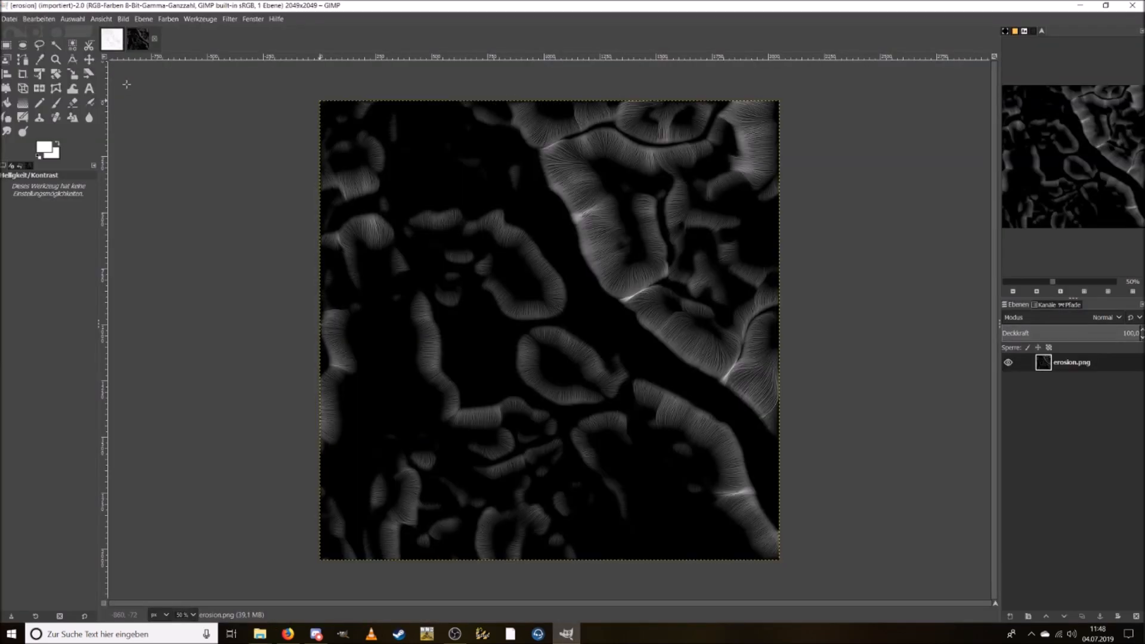
pyautogui.click(1082, 284)
pyautogui.click(1083, 284)
pyautogui.moveTo(1081, 170)
pyautogui.mouseDown()
pyautogui.moveTo(1109, 122)
pyautogui.moveTo(1126, 167)
pyautogui.moveTo(1063, 169)
pyautogui.mouseUp()
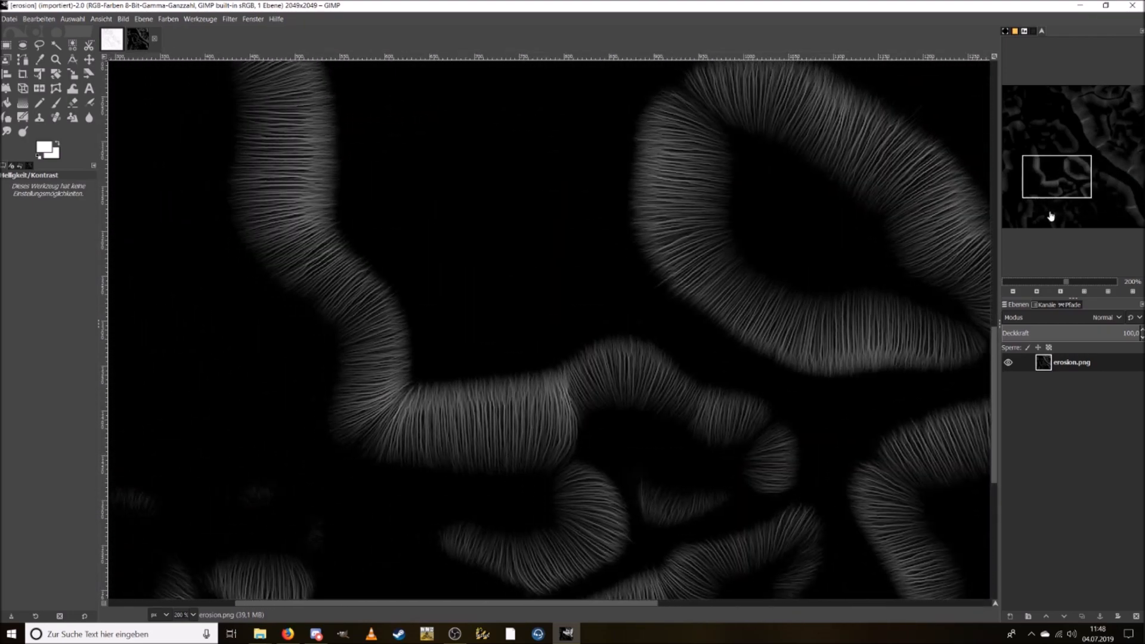
pyautogui.click(1084, 281)
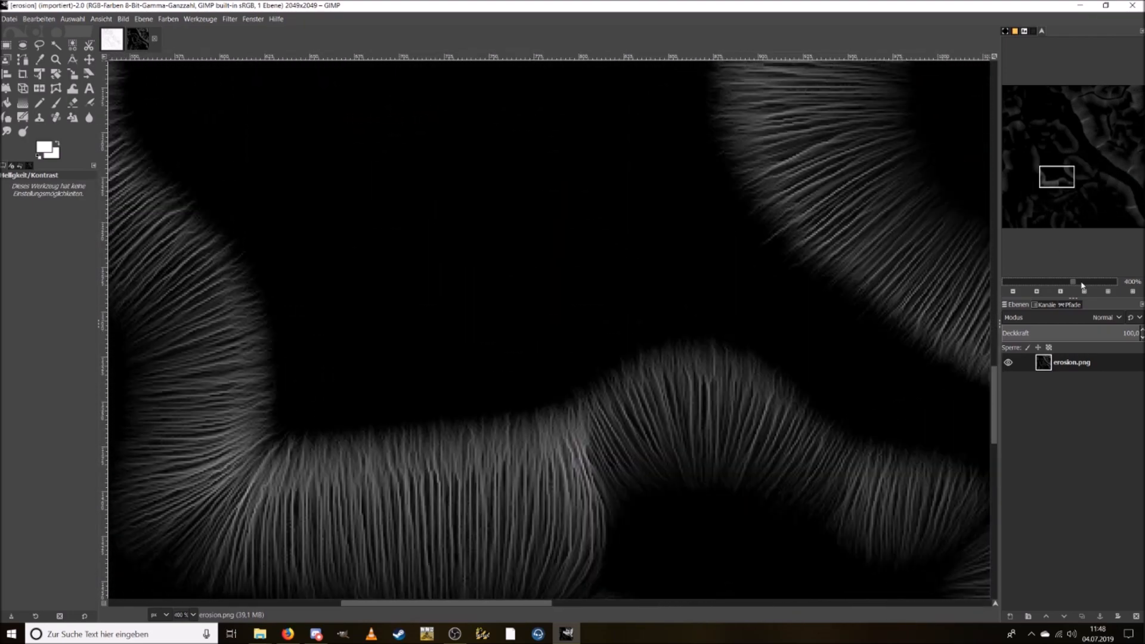
pyautogui.moveTo(1057, 171); pyautogui.dragTo(1106, 149)
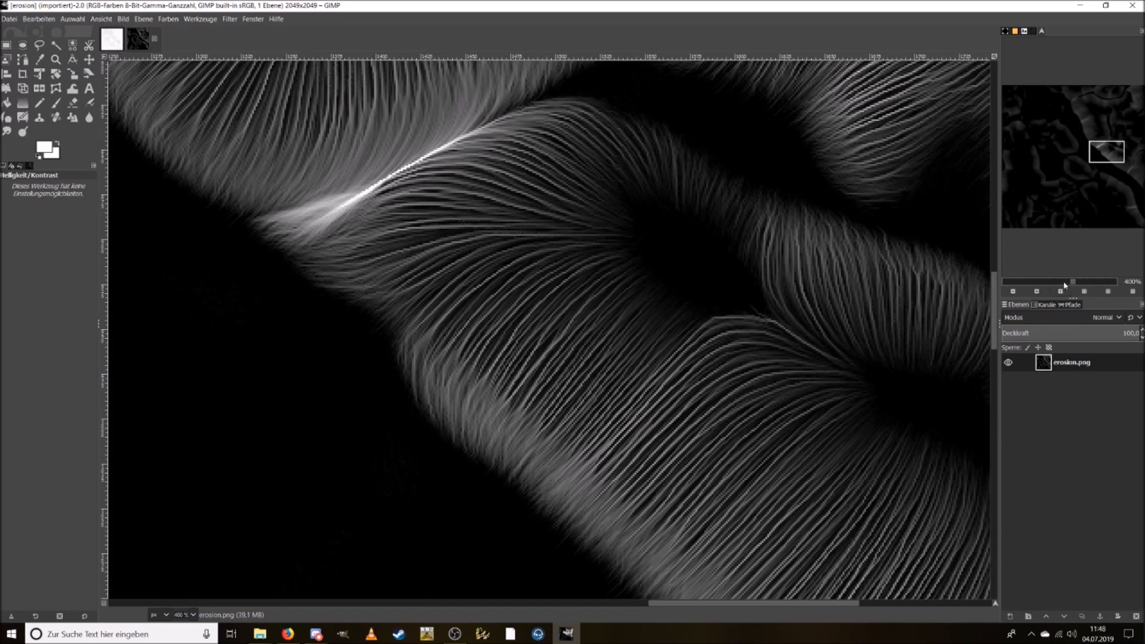
pyautogui.moveTo(1066, 282); pyautogui.dragTo(1060, 284)
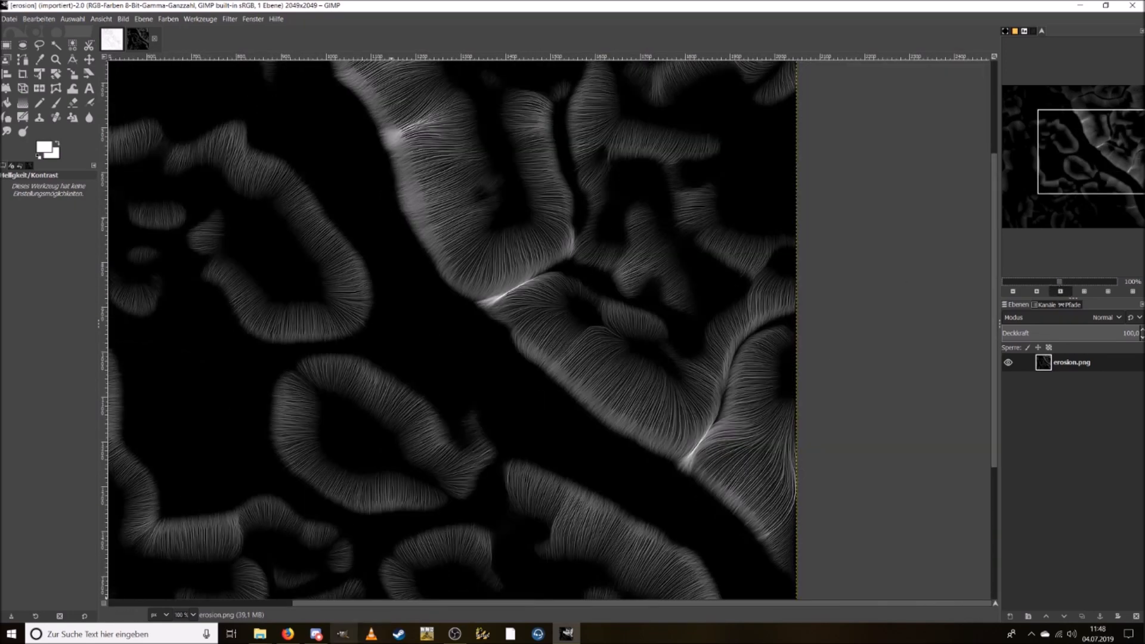
# Open the layered ExportedImage.xcf project from the opmars folder in GIMP.
pyautogui.click(270, 638)
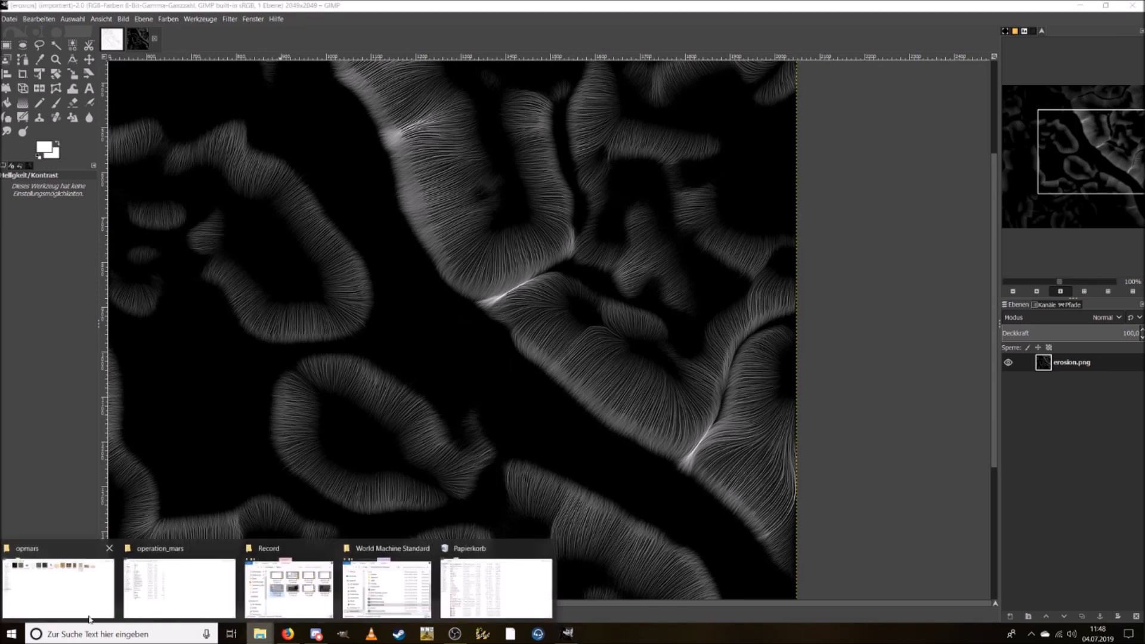
pyautogui.click(107, 549)
pyautogui.doubleClick(258, 104)
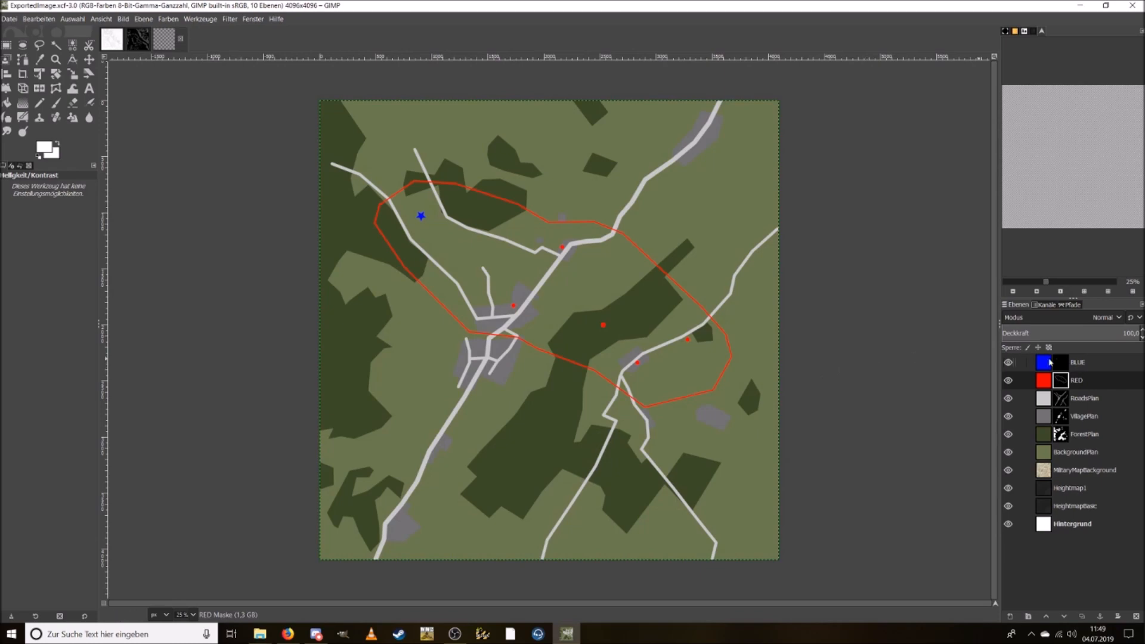
pyautogui.click(1042, 382)
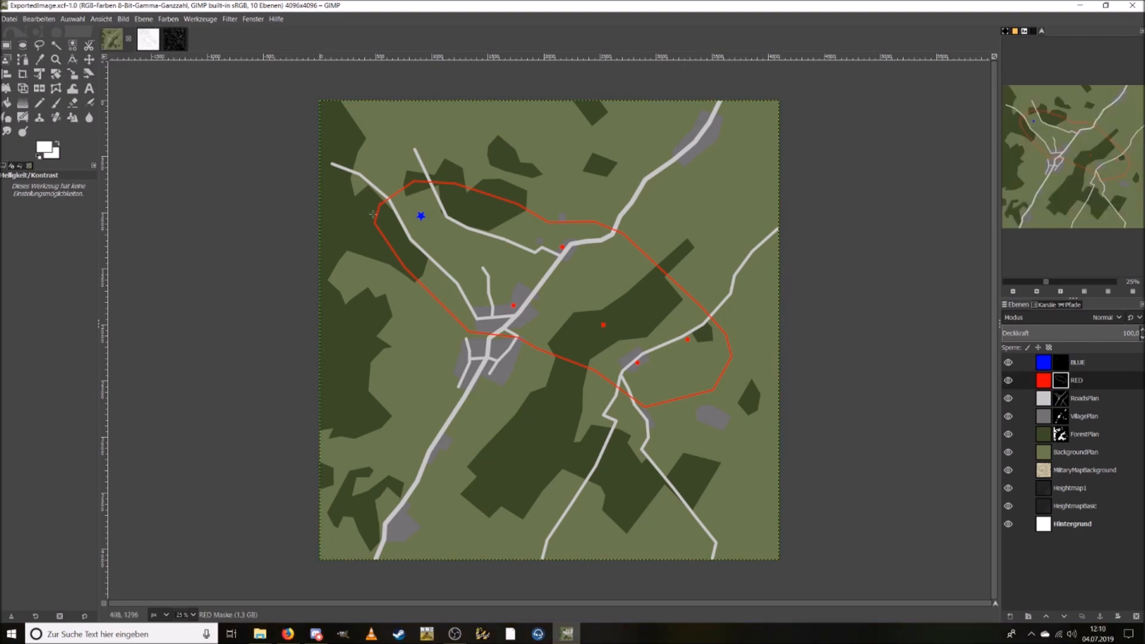
# Mirror both the forest and the erosion images vertically with the Flip tool.
pyautogui.click(173, 42)
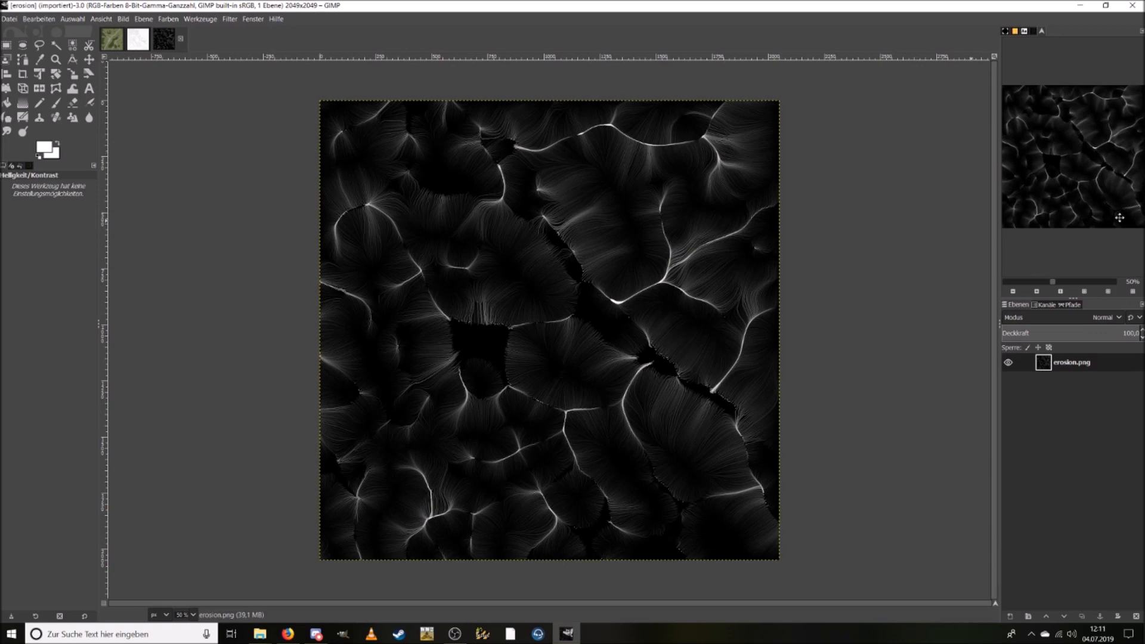
pyautogui.click(1074, 284)
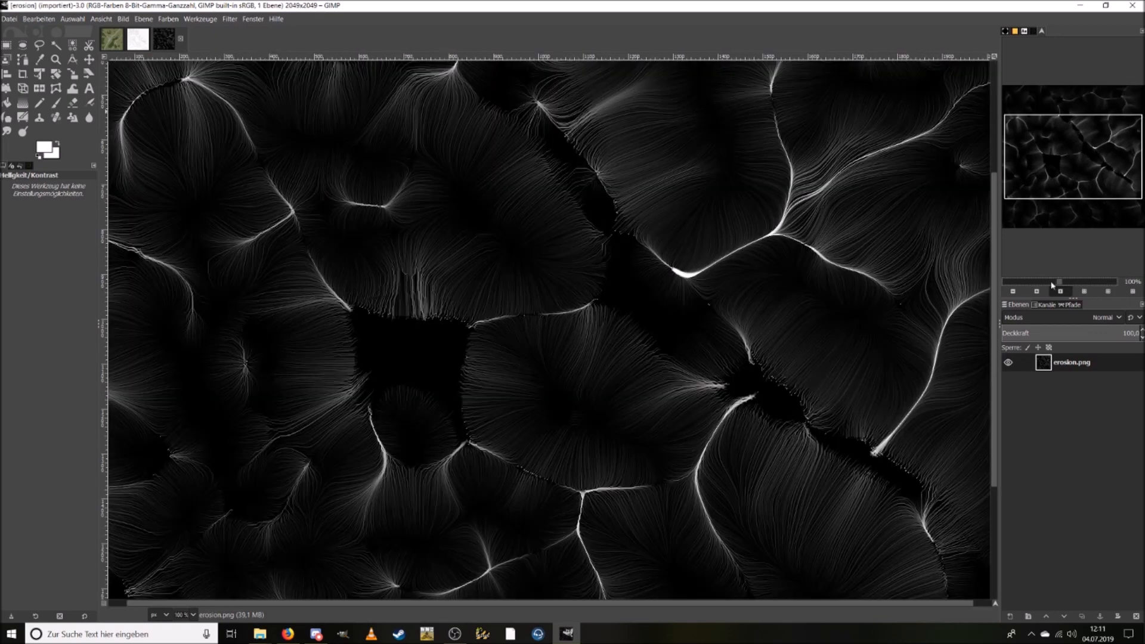
pyautogui.click(1051, 285)
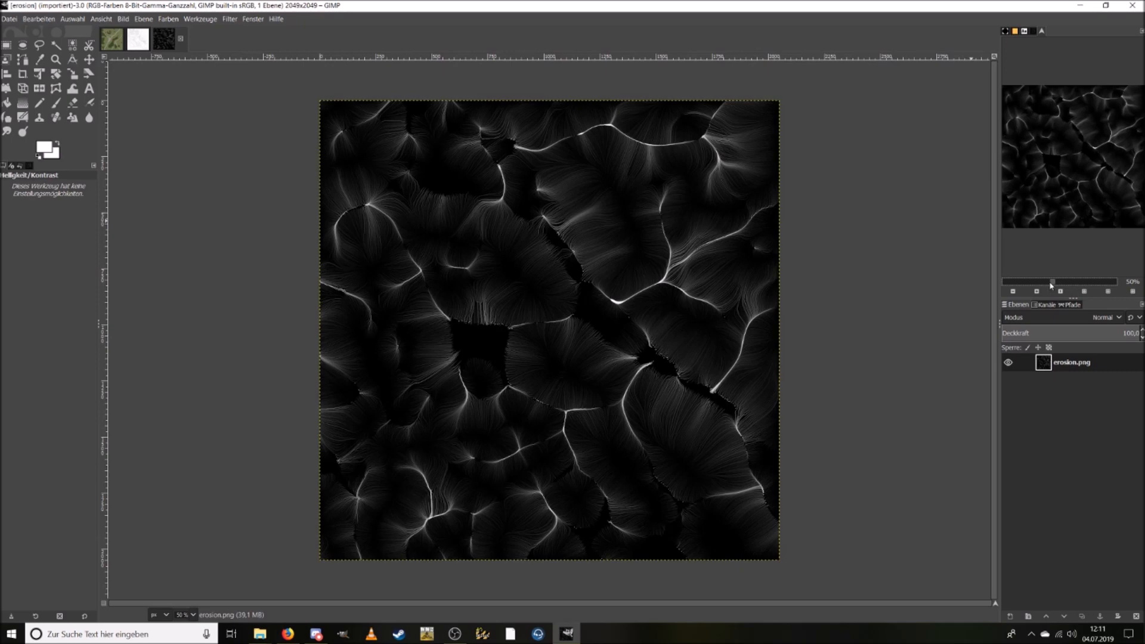
pyautogui.click(141, 46)
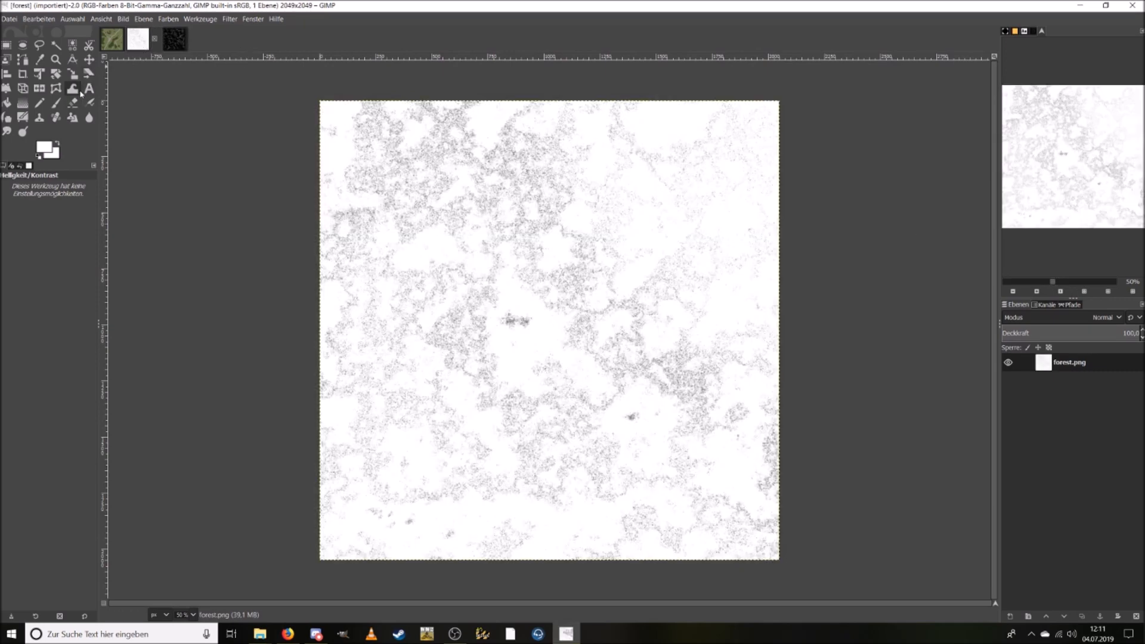
pyautogui.click(39, 88)
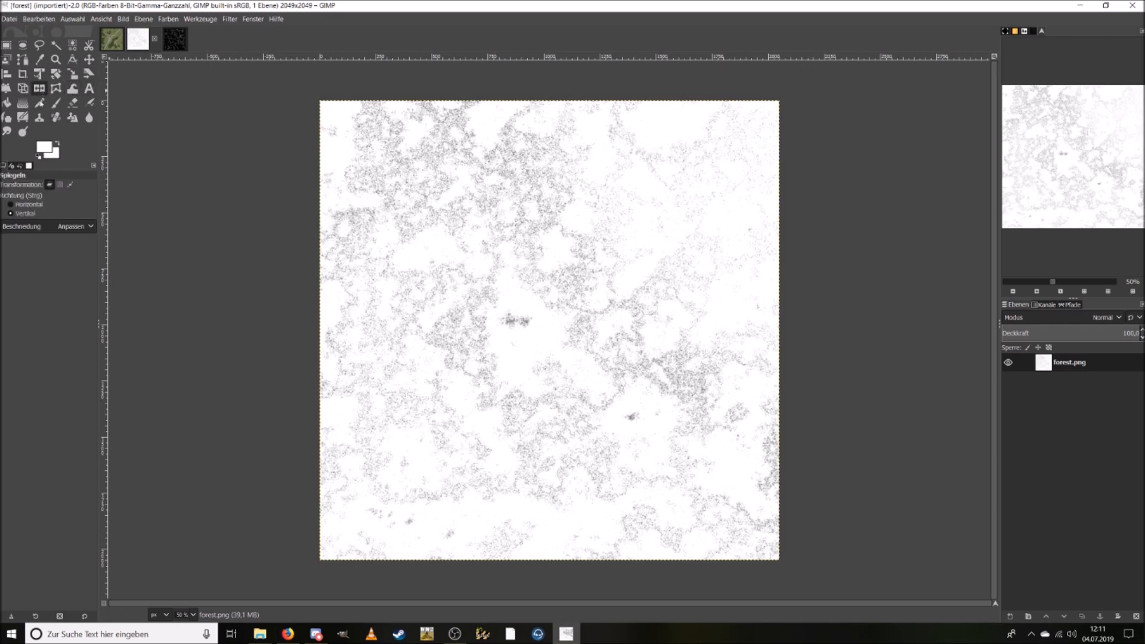
pyautogui.click(27, 212)
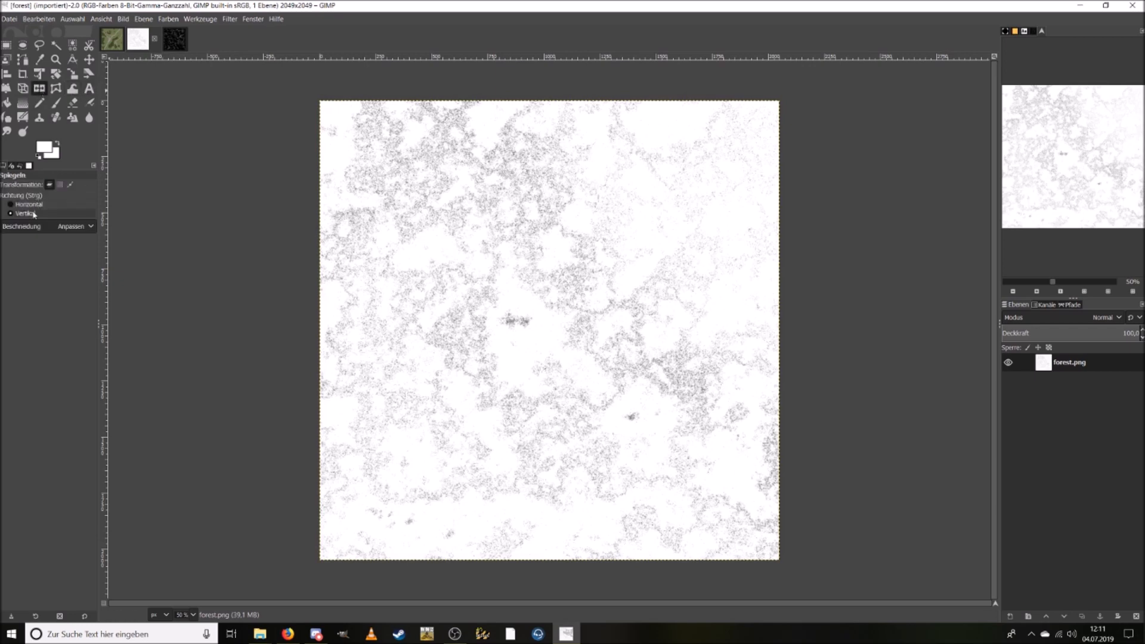
pyautogui.click(449, 292)
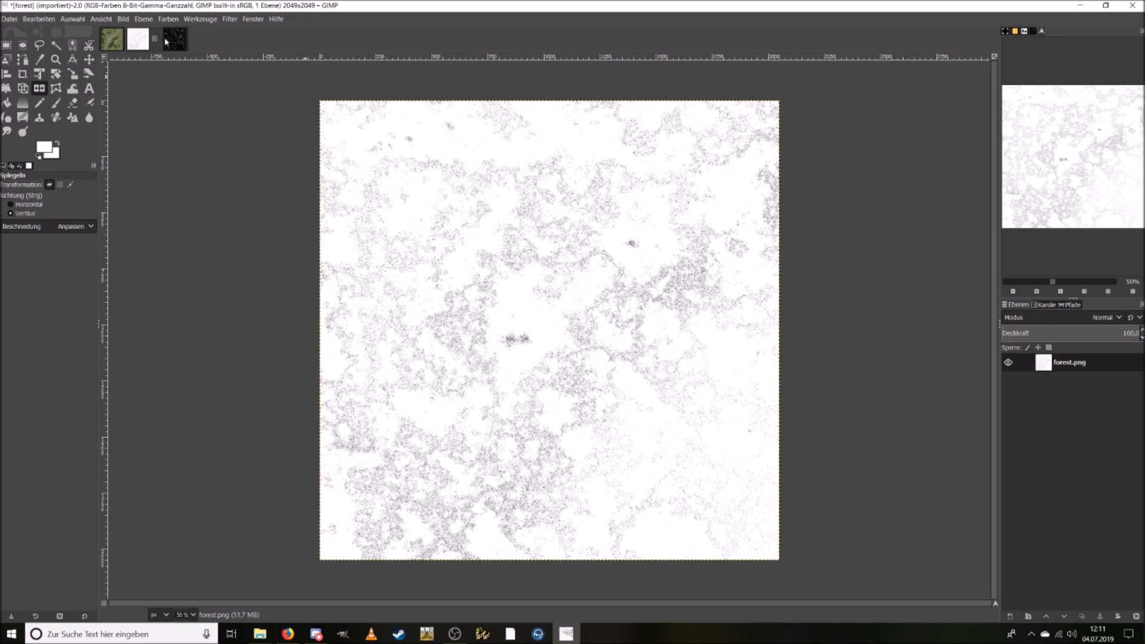
pyautogui.click(172, 42)
pyautogui.click(537, 327)
# Copy the flipped forest image into ExportedImage.xcf as a new layer directly above MilitaryMapBackground.
pyautogui.click(139, 45)
pyautogui.hotkey('ctrl', 'c')
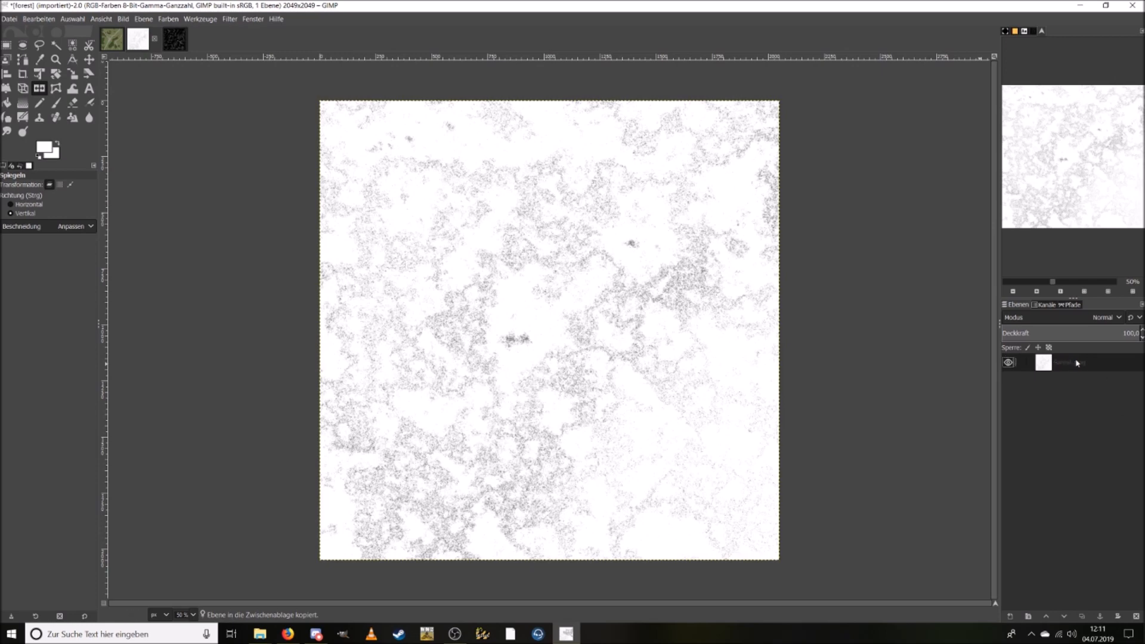
pyautogui.click(113, 41)
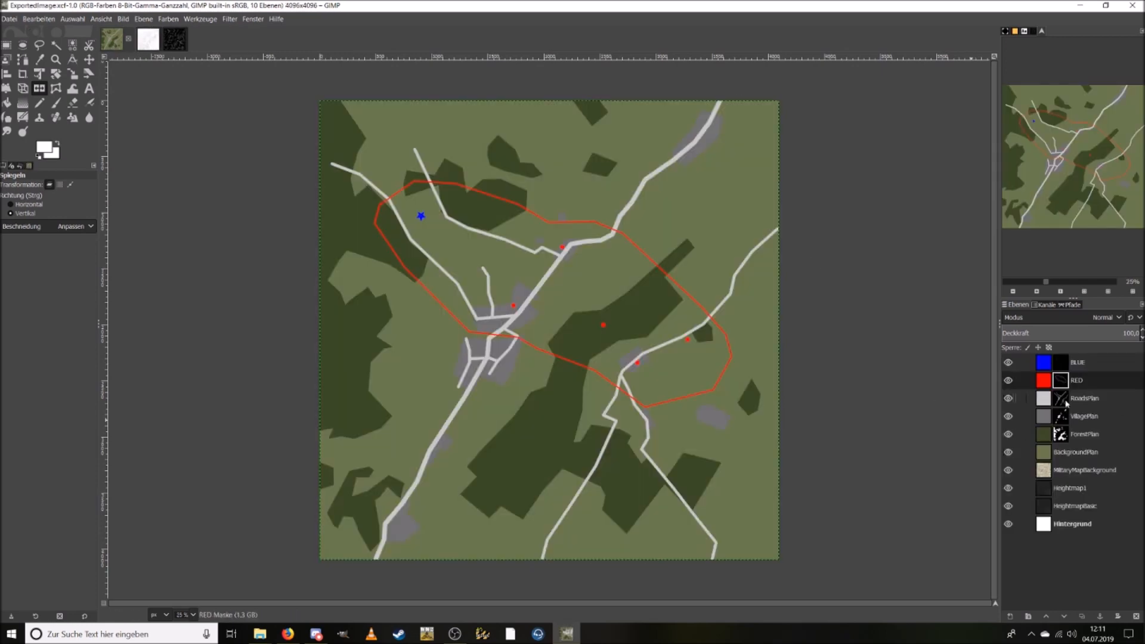
pyautogui.click(1055, 473)
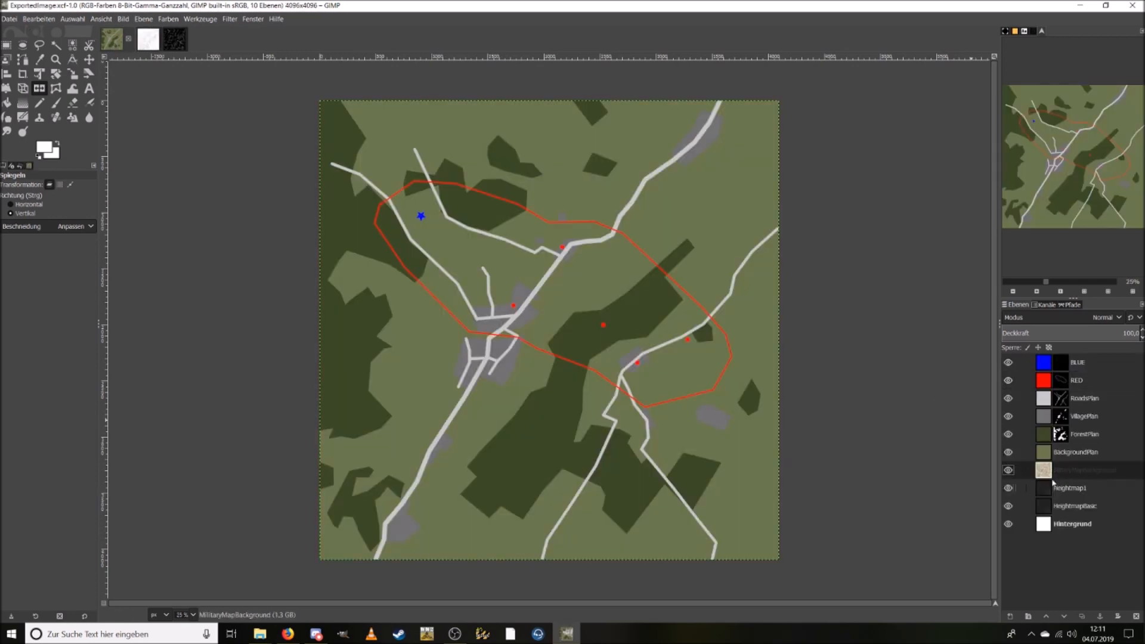
pyautogui.hotkey('ctrl', 'v')
pyautogui.rightClick(1052, 483)
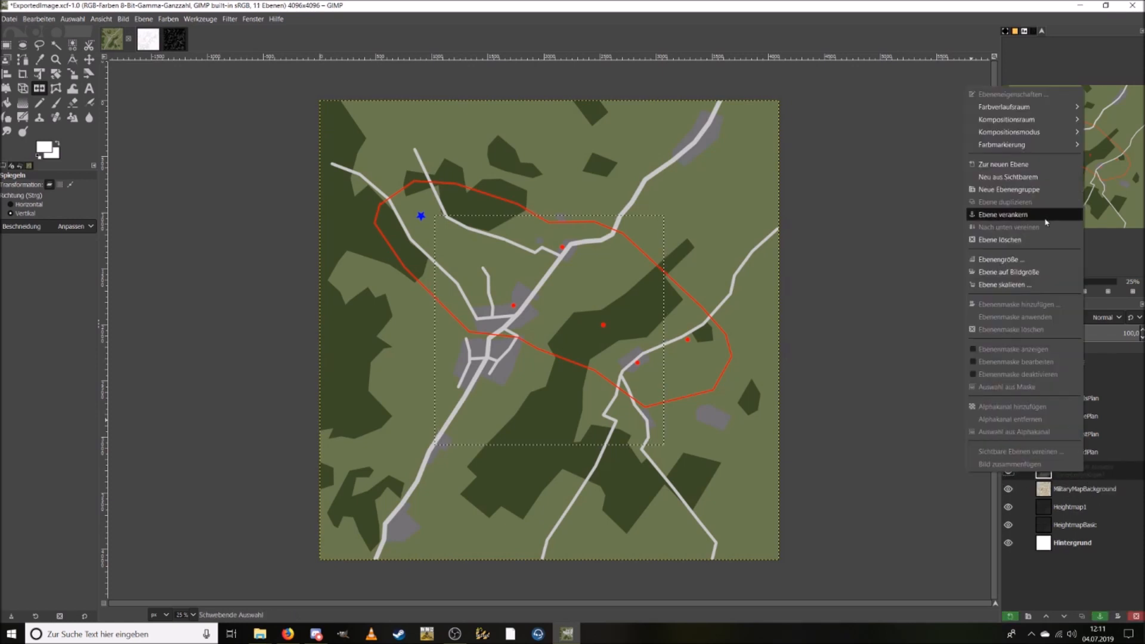
pyautogui.click(1025, 163)
# Rename the pasted forest layer ForestBasic and hide all layers above it, from BackgroundPlan up to BLUE.
pyautogui.doubleClick(1067, 470)
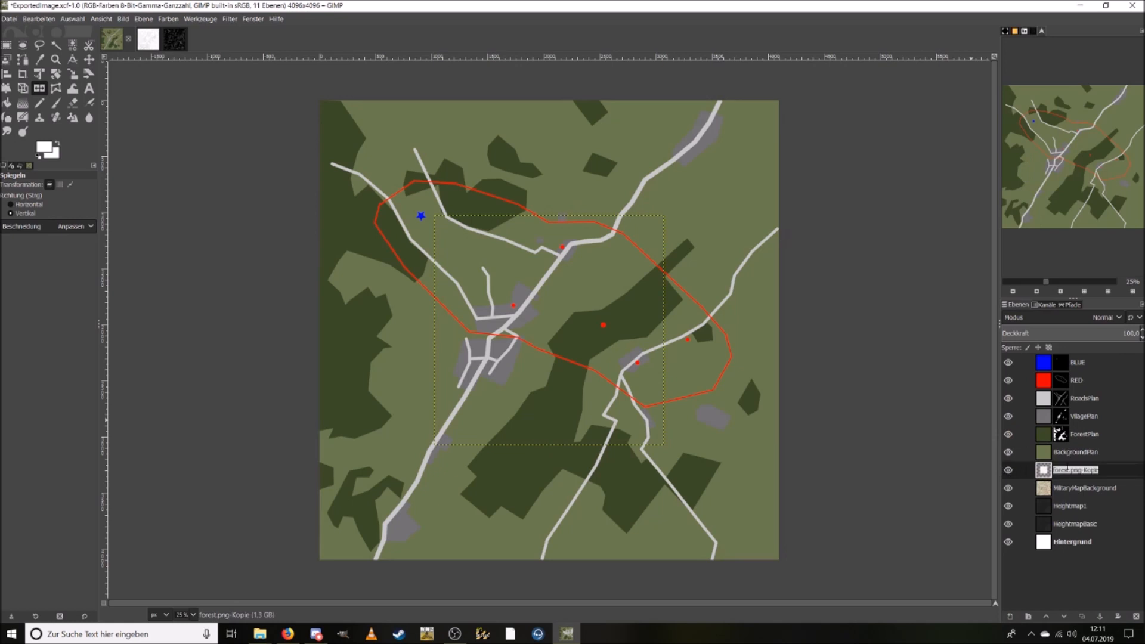
pyautogui.write('ForestBasic')
pyautogui.press('Return')
pyautogui.moveTo(1007, 452); pyautogui.dragTo(1007, 362)
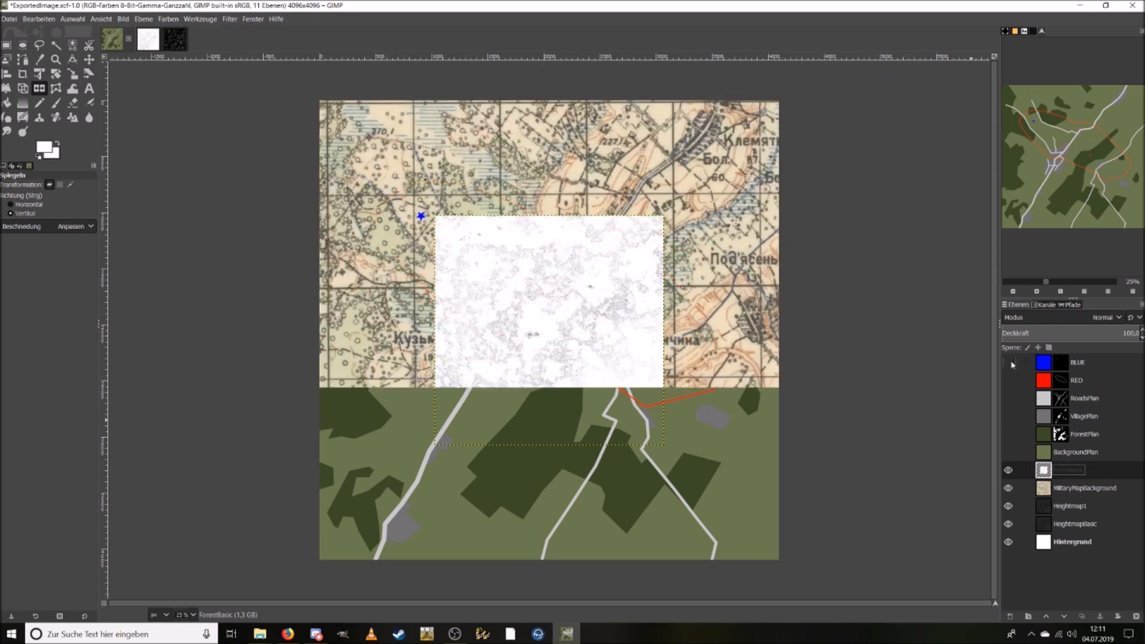
# Scale the ForestBasic layer to a width of 4096 px, keeping its proportions.
pyautogui.click(72, 73)
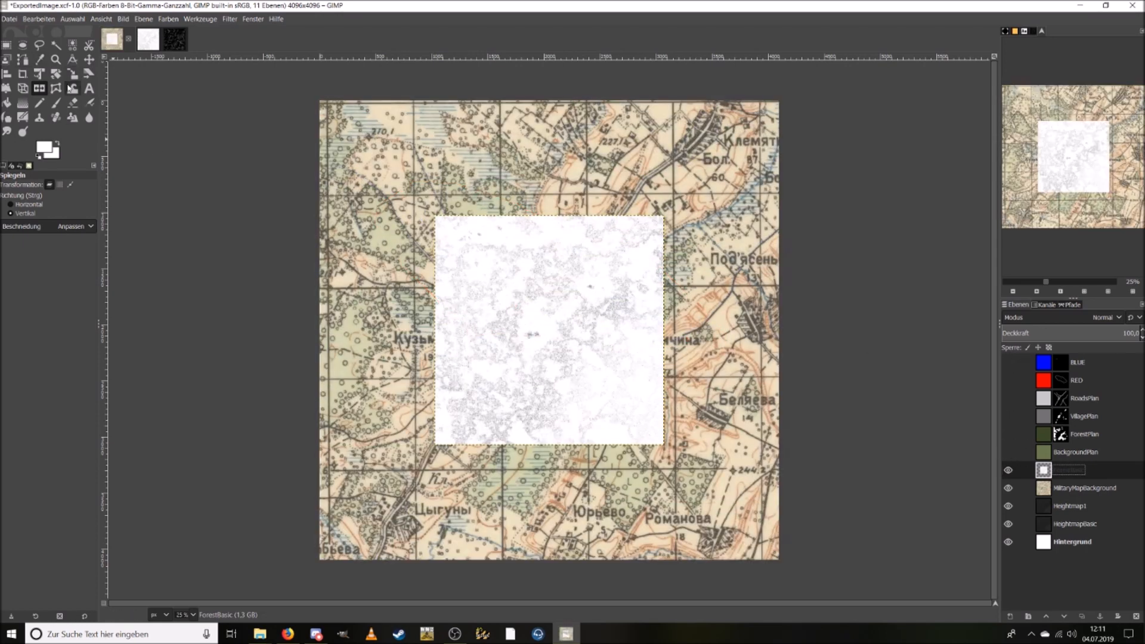
pyautogui.click(533, 325)
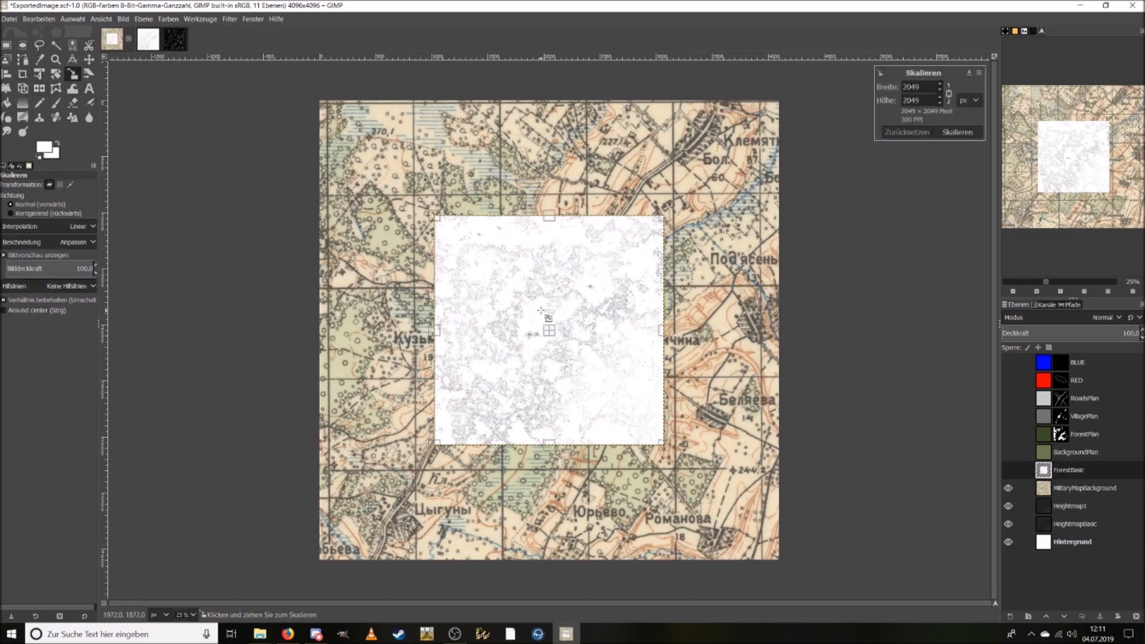
pyautogui.moveTo(920, 87); pyautogui.dragTo(887, 82)
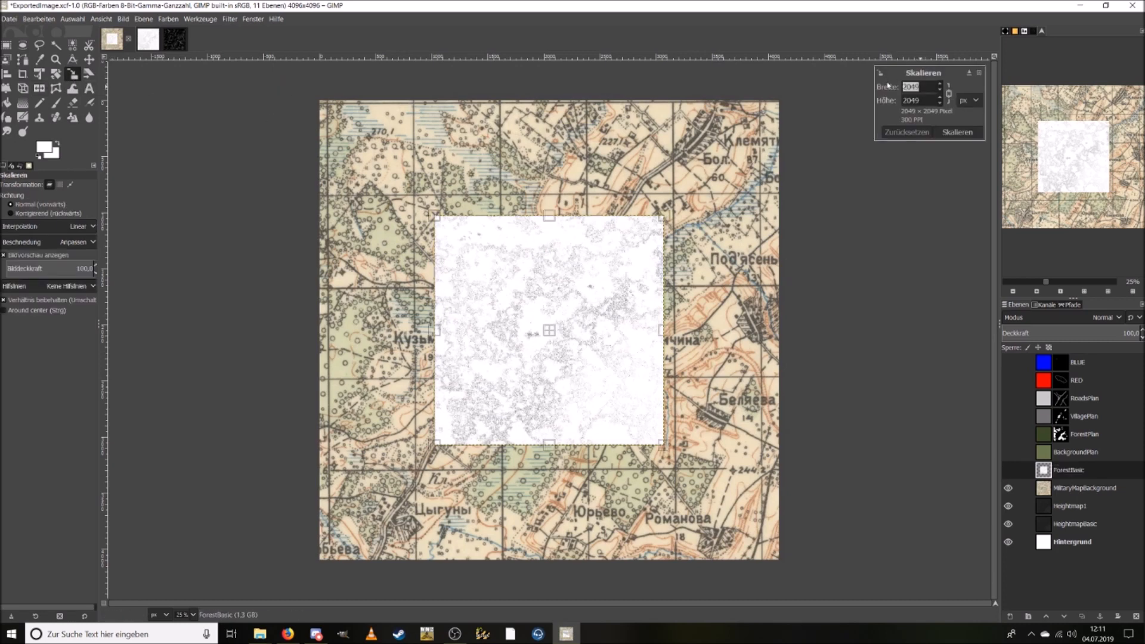
pyautogui.write('4096')
pyautogui.press('Tab')
pyautogui.click(957, 132)
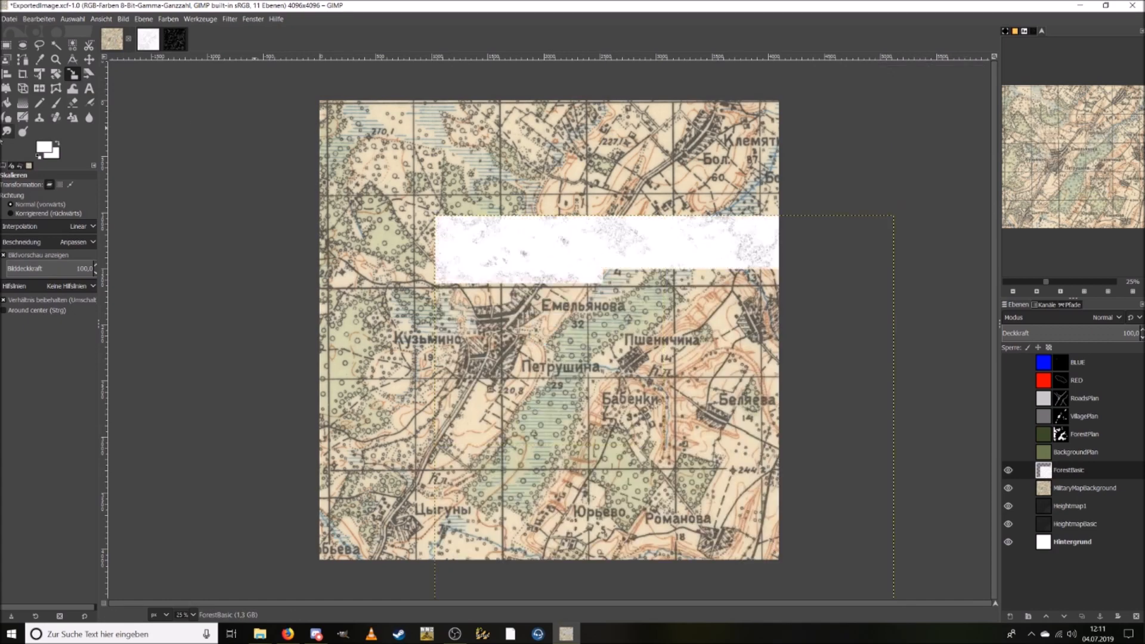
# Move the ForestBasic layer so that its upper-left corner lines up with the canvas's upper-left corner.
pyautogui.click(88, 59)
pyautogui.moveTo(641, 391); pyautogui.dragTo(514, 265)
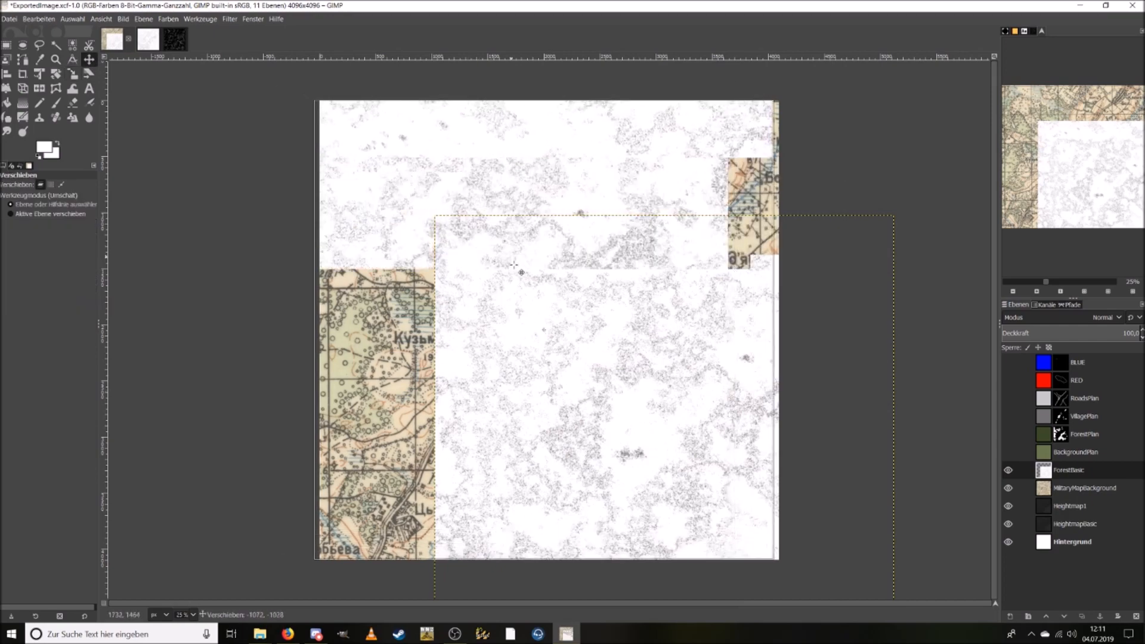
pyautogui.click(1060, 281)
pyautogui.moveTo(1059, 151); pyautogui.dragTo(1016, 107)
pyautogui.moveTo(495, 224); pyautogui.dragTo(507, 227)
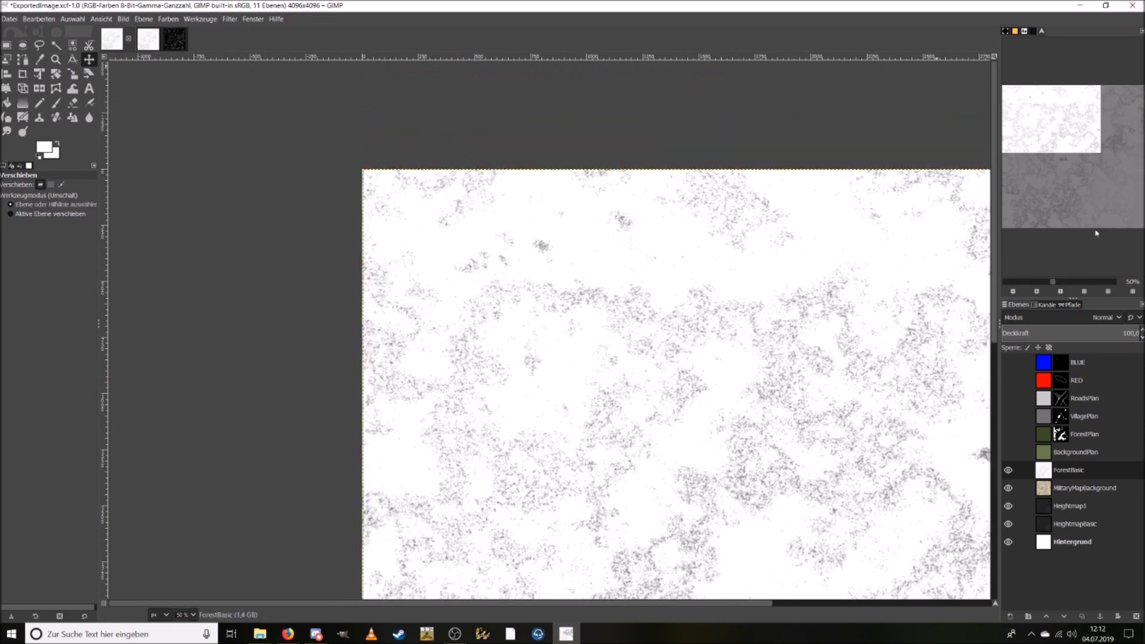
pyautogui.click(1059, 291)
pyautogui.moveTo(1033, 108); pyautogui.dragTo(1013, 97)
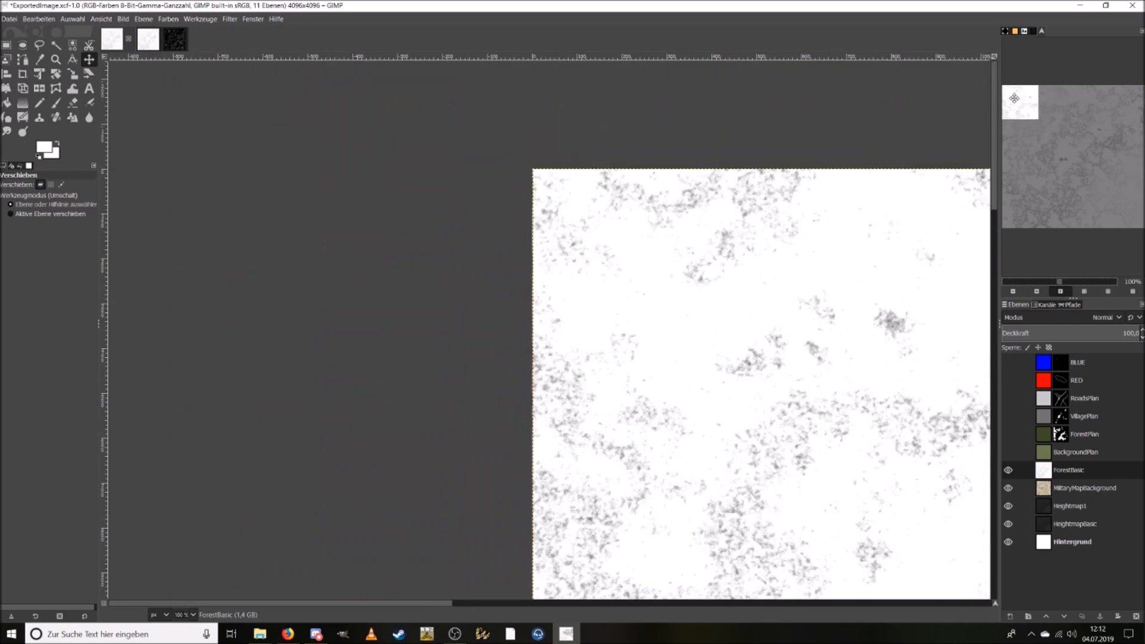
# Fine-tune the ForestBasic layer's position against the canvas corner at 200% zoom and check its opposite edges.
pyautogui.doubleClick(1073, 470)
pyautogui.moveTo(568, 194); pyautogui.dragTo(568, 194)
pyautogui.click(1083, 283)
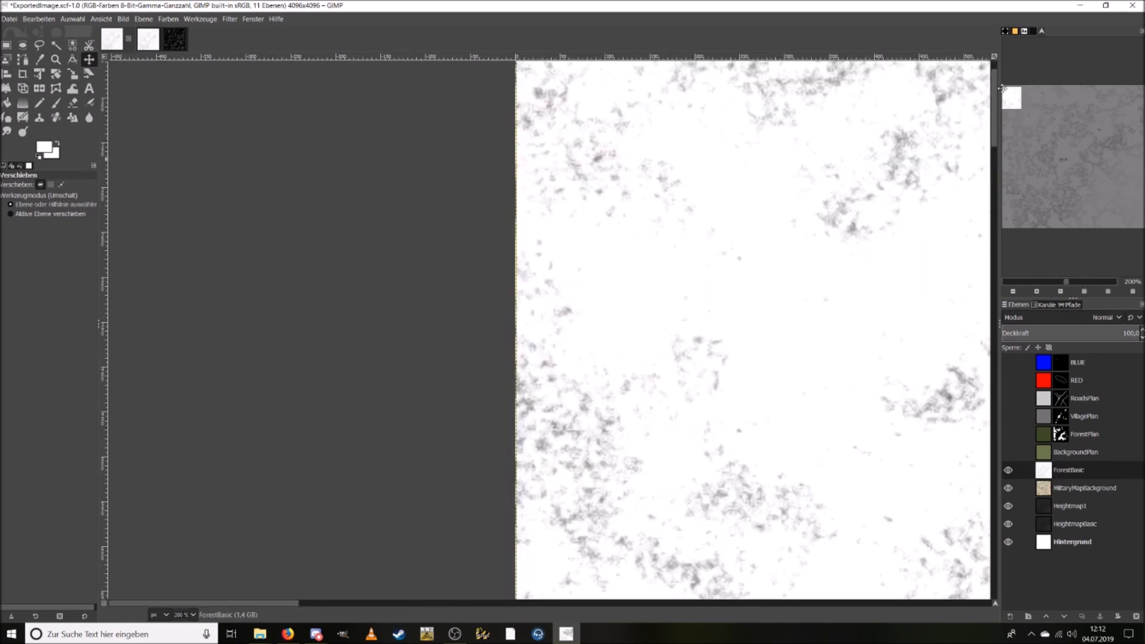
pyautogui.moveTo(1003, 89); pyautogui.dragTo(1003, 87)
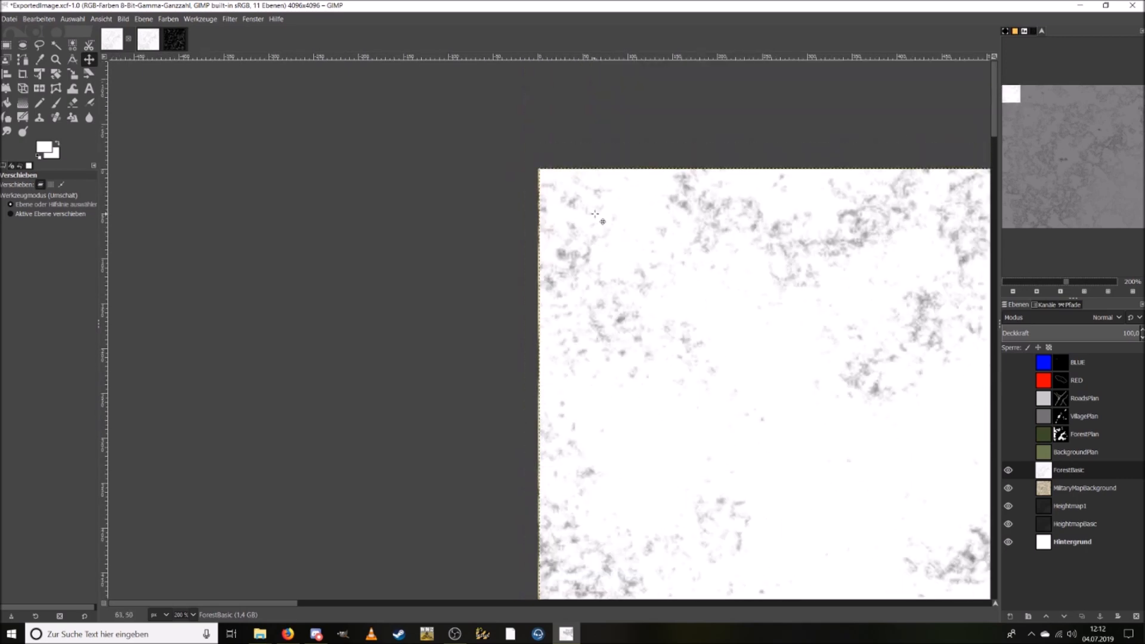
pyautogui.moveTo(594, 214); pyautogui.dragTo(595, 213)
pyautogui.moveTo(594, 215); pyautogui.dragTo(593, 215)
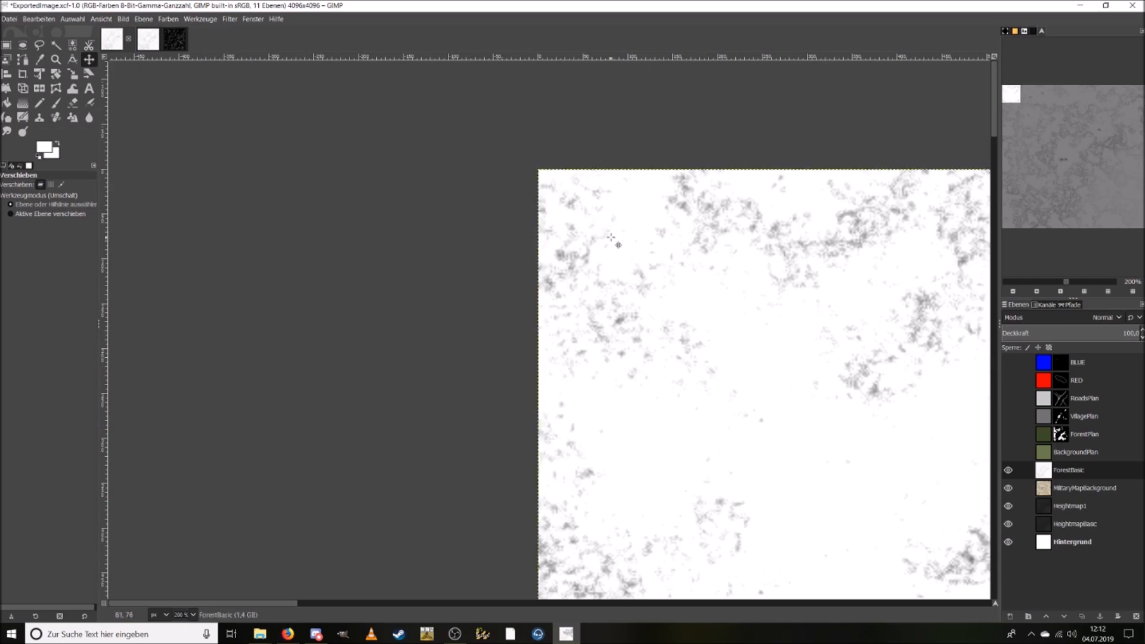
pyautogui.moveTo(1012, 98); pyautogui.dragTo(1102, 173)
pyautogui.moveTo(1066, 281); pyautogui.dragTo(1060, 282)
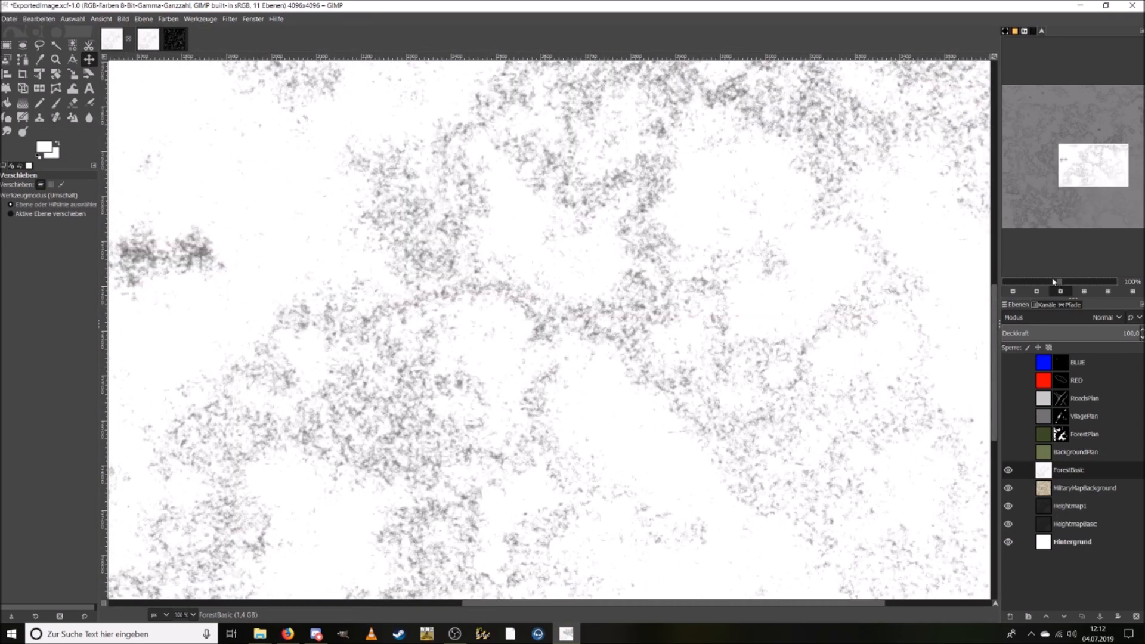
pyautogui.keyDown('ctrl'); pyautogui.scroll(-2, 392, 95); pyautogui.keyUp('ctrl')
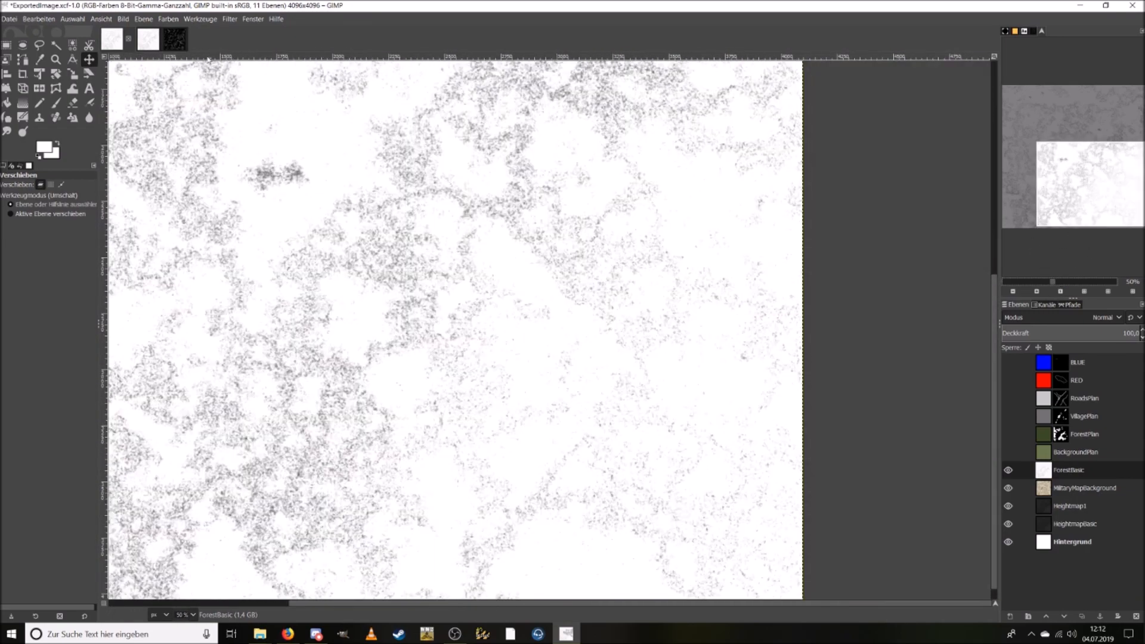
# Copy the erosion image into ExportedImage.xcf as a new layer directly above ForestBasic.
pyautogui.click(170, 38)
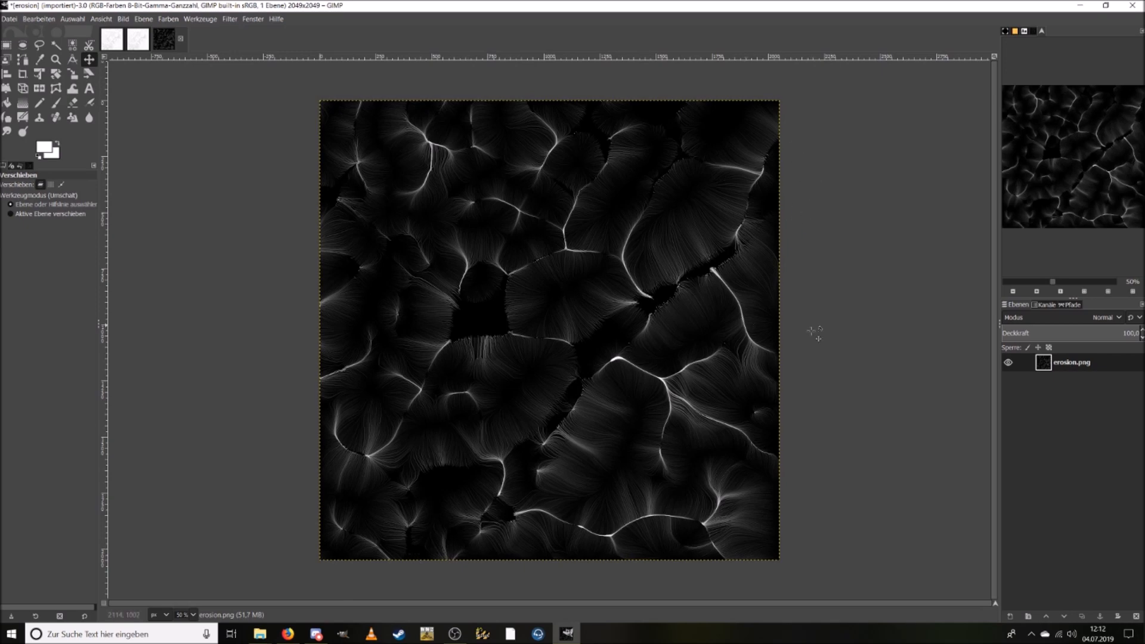
pyautogui.doubleClick(1070, 361)
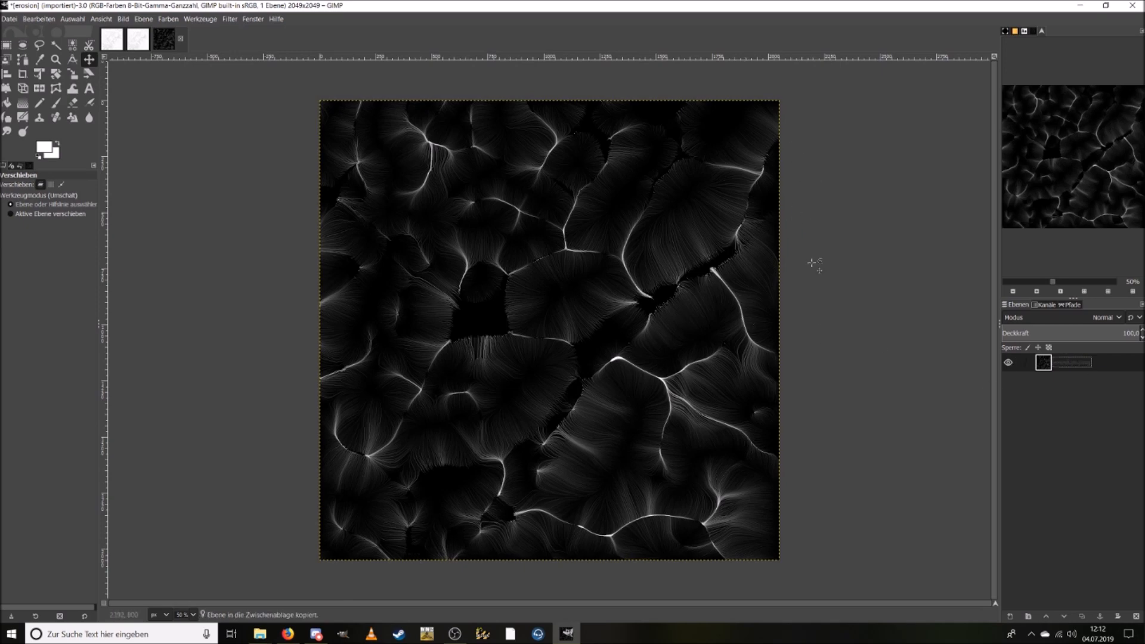
pyautogui.click(113, 40)
pyautogui.hotkey('ctrl', 'v')
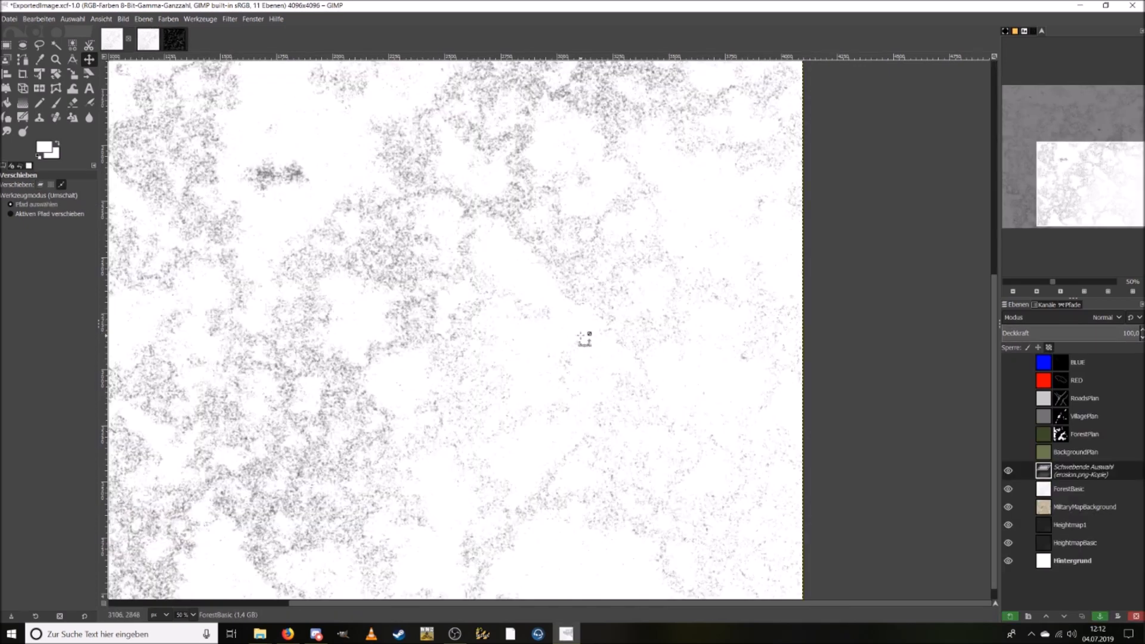
pyautogui.rightClick(1083, 481)
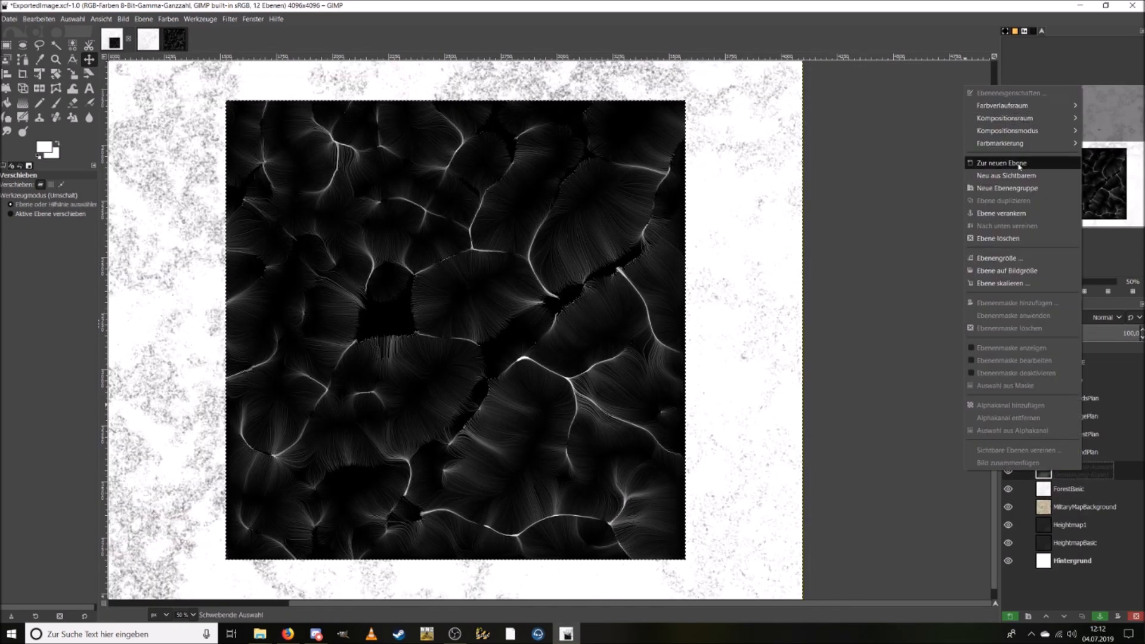
pyautogui.click(1001, 163)
# Rename the pasted erosion layer ErosionBasic.
pyautogui.doubleClick(1076, 472)
pyautogui.write('ErosionBasic')
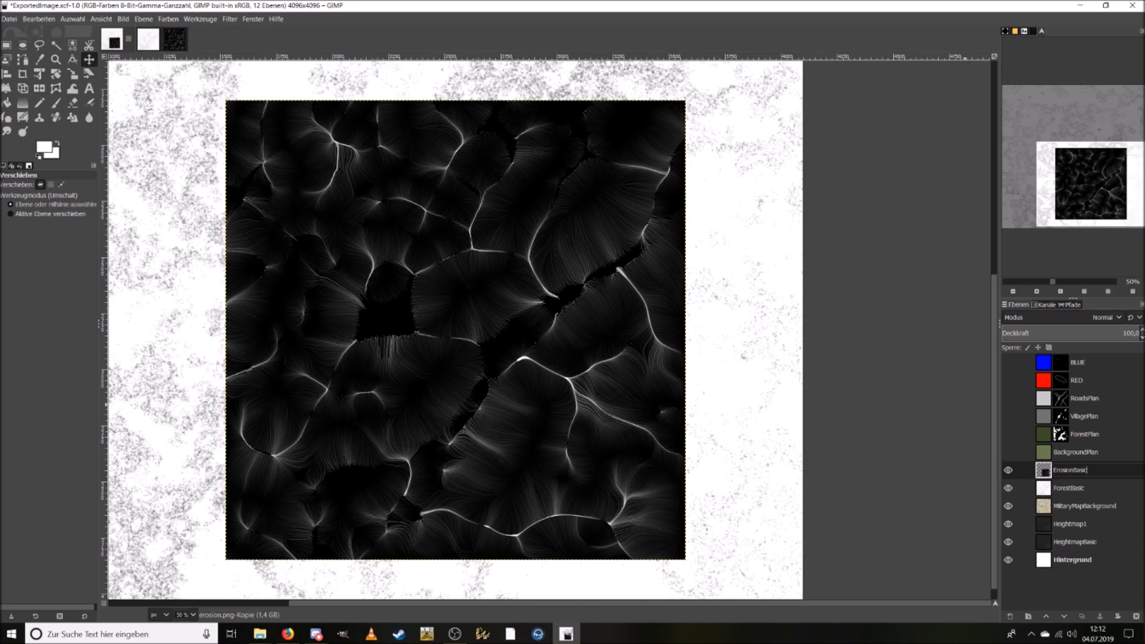
pyautogui.press('Return')
# Scale the ErosionBasic layer to 4096 px wide, keeping its proportions.
pyautogui.click(1042, 283)
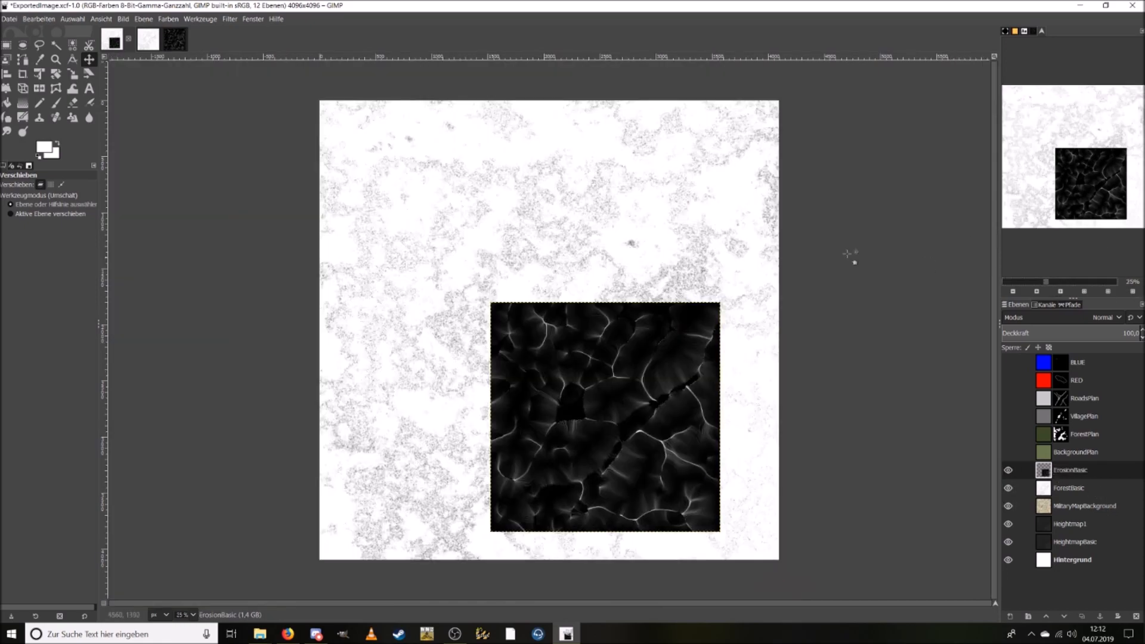
pyautogui.click(72, 74)
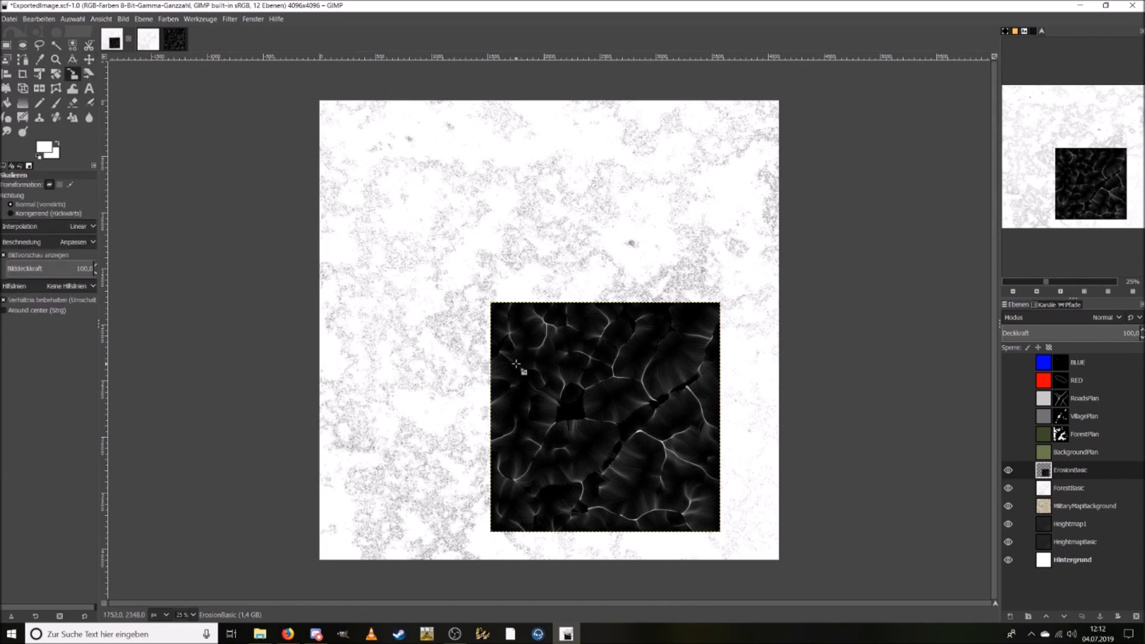
pyautogui.click(529, 331)
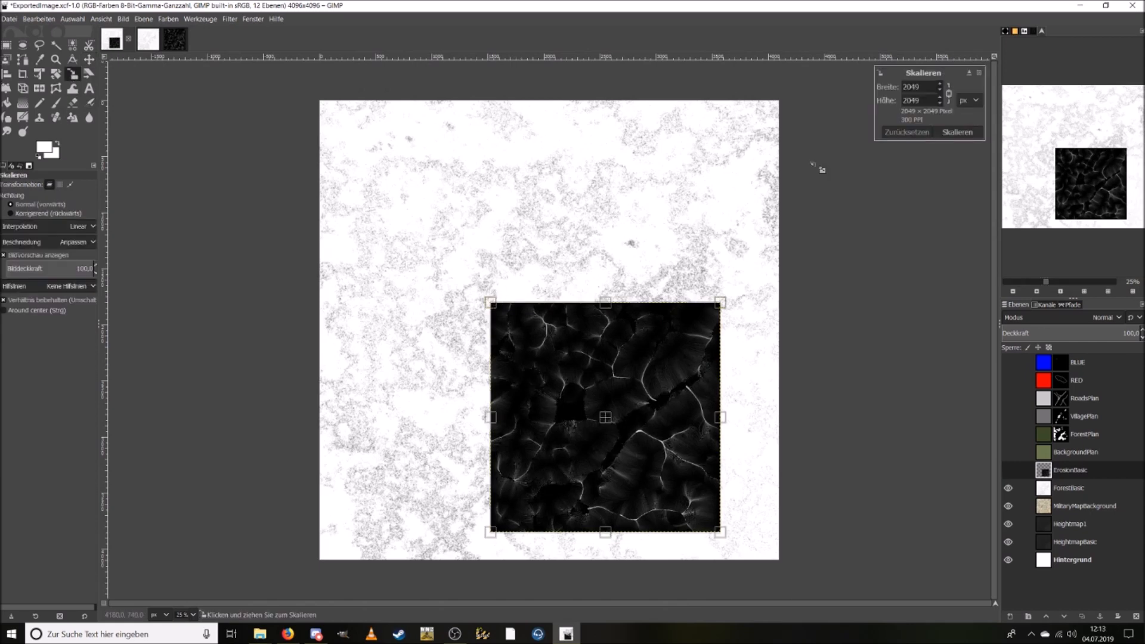
pyautogui.doubleClick(911, 86)
pyautogui.write('4096')
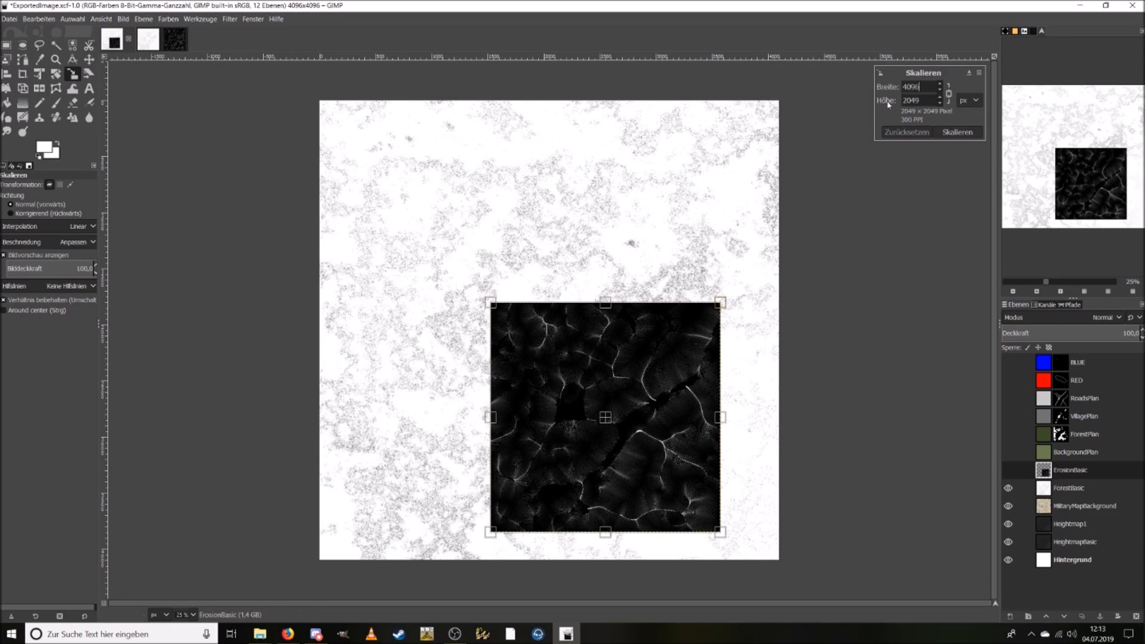
pyautogui.press('Tab')
pyautogui.click(948, 136)
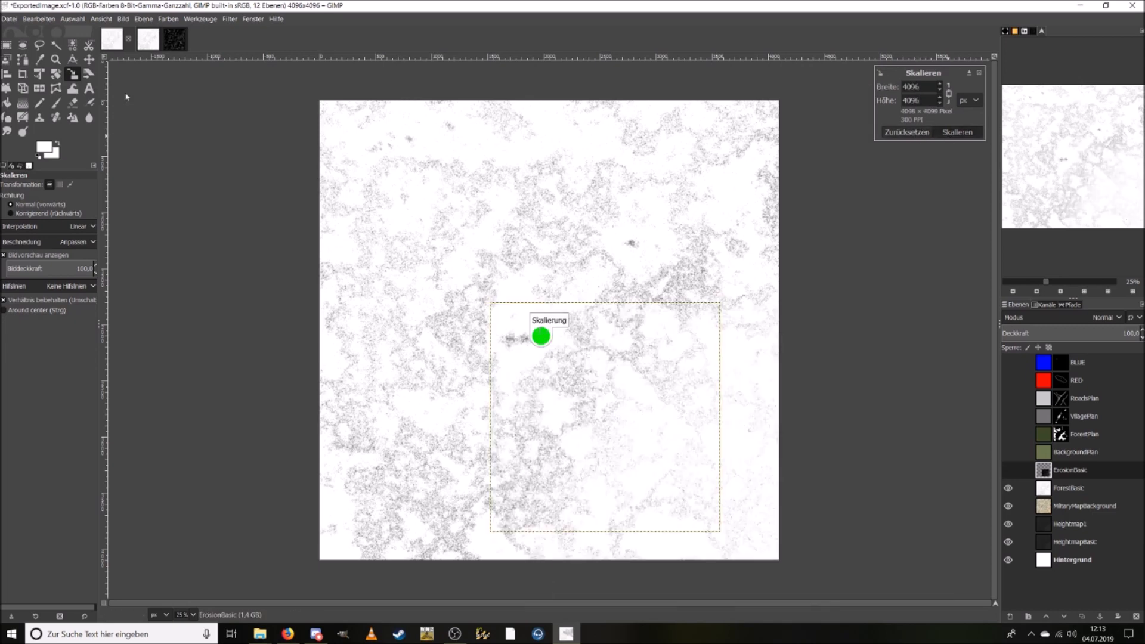
# Move the scaled ErosionBasic layer to cover the canvas, aligning its upper-left corner with the canvas corner.
pyautogui.click(89, 59)
pyautogui.moveTo(670, 449); pyautogui.dragTo(443, 177)
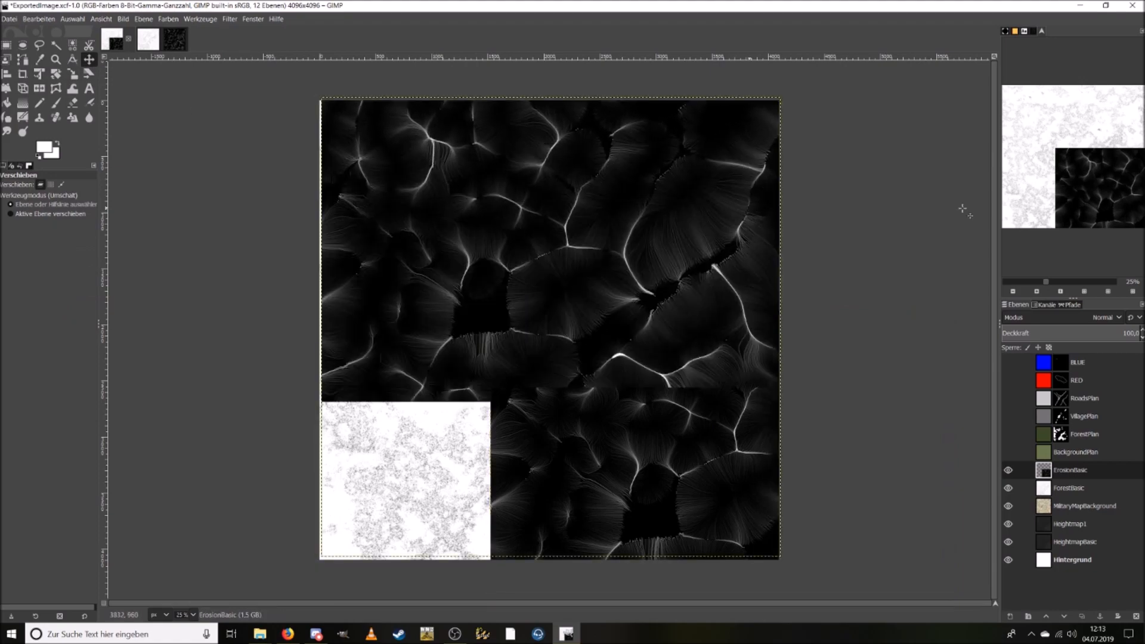
pyautogui.click(1066, 282)
pyautogui.moveTo(1077, 157); pyautogui.dragTo(1049, 116)
pyautogui.moveTo(426, 213); pyautogui.dragTo(429, 226)
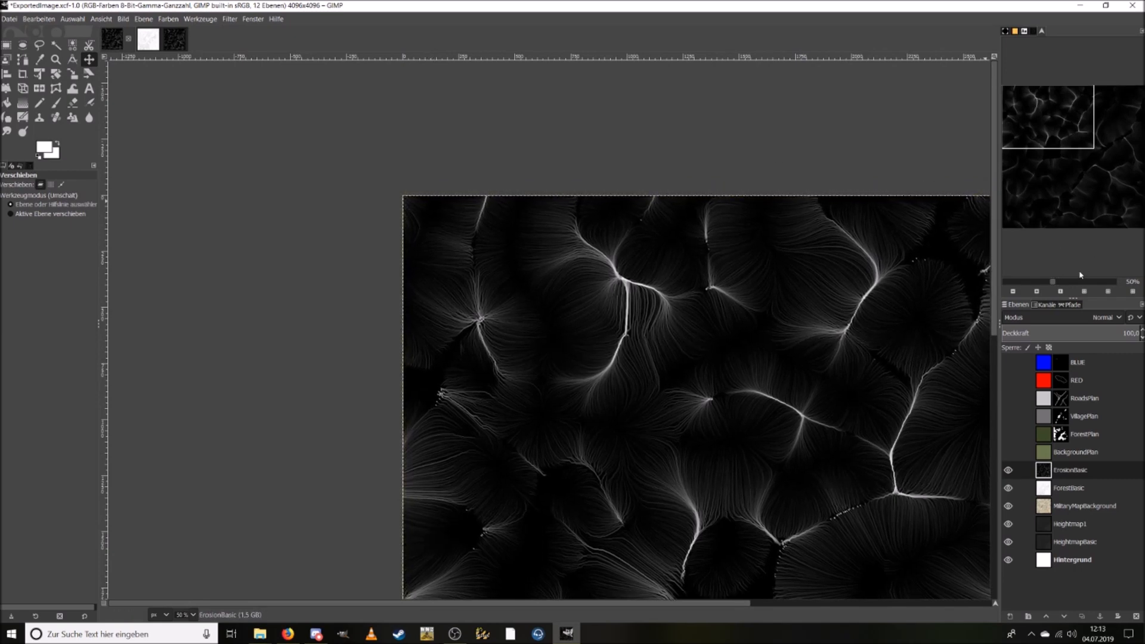
pyautogui.click(1060, 291)
pyautogui.moveTo(362, 89); pyautogui.dragTo(562, 275, button='middle')
pyautogui.moveTo(523, 288); pyautogui.dragTo(524, 289)
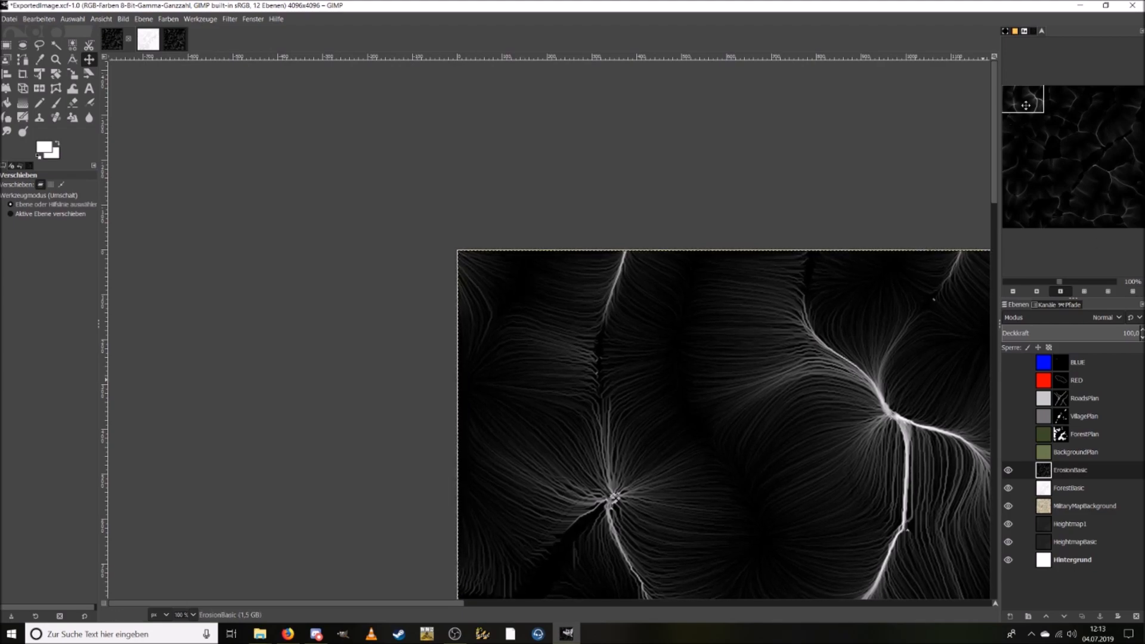
# Hide ErosionBasic, toggle ForestBasic off and on, and check ForestBasic's alignment at the canvas's lower-left corner.
pyautogui.moveTo(1025, 106); pyautogui.dragTo(1033, 228)
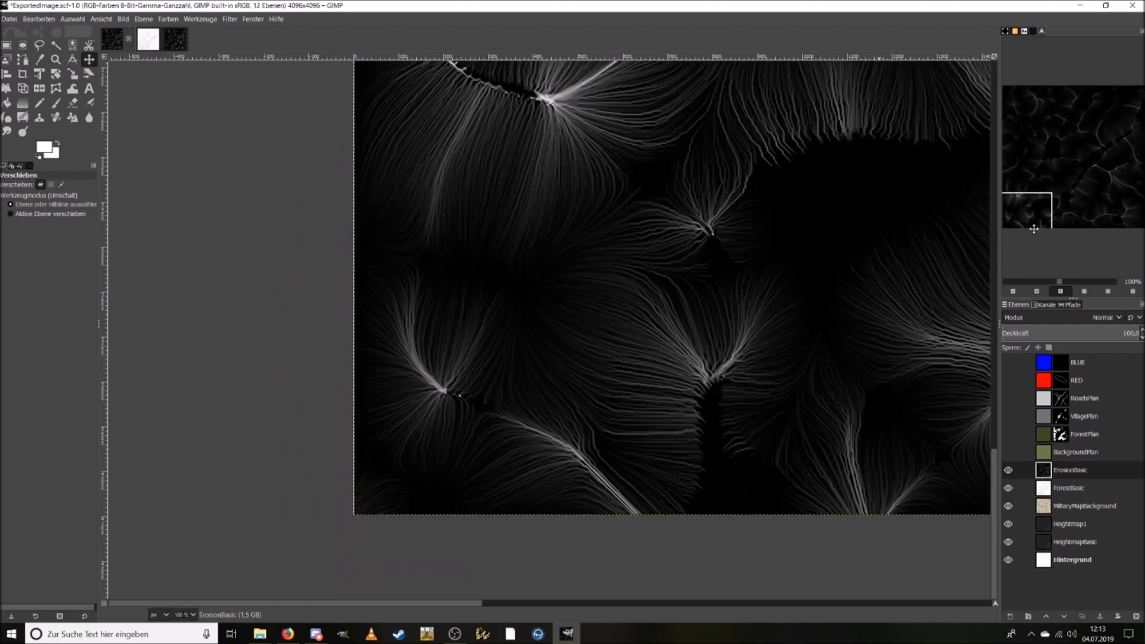
pyautogui.click(1008, 471)
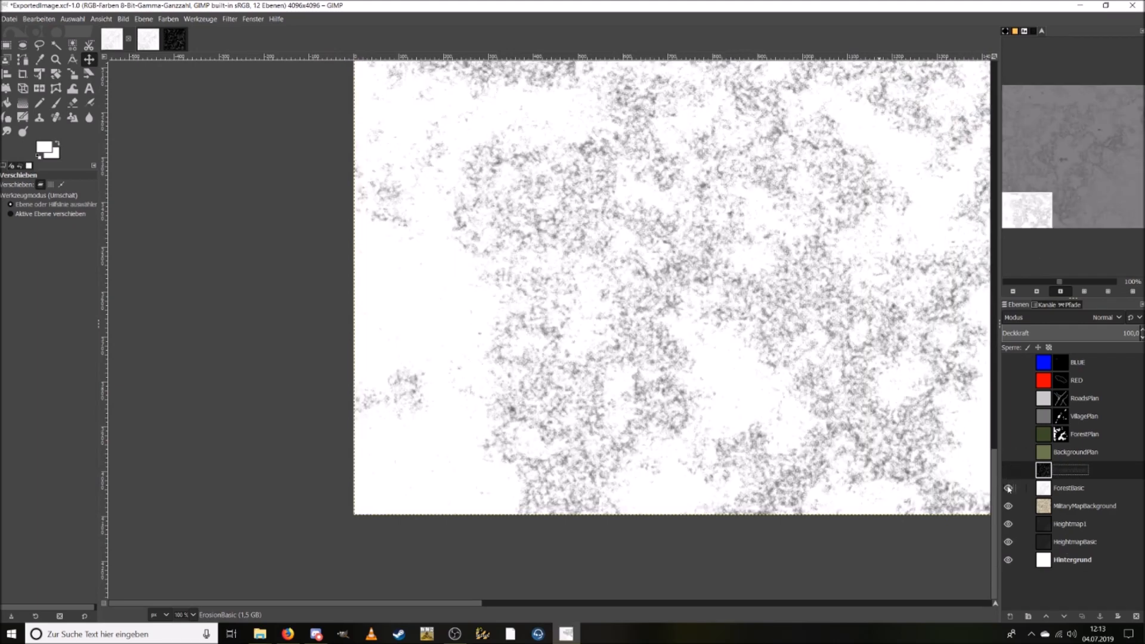
pyautogui.click(1008, 488)
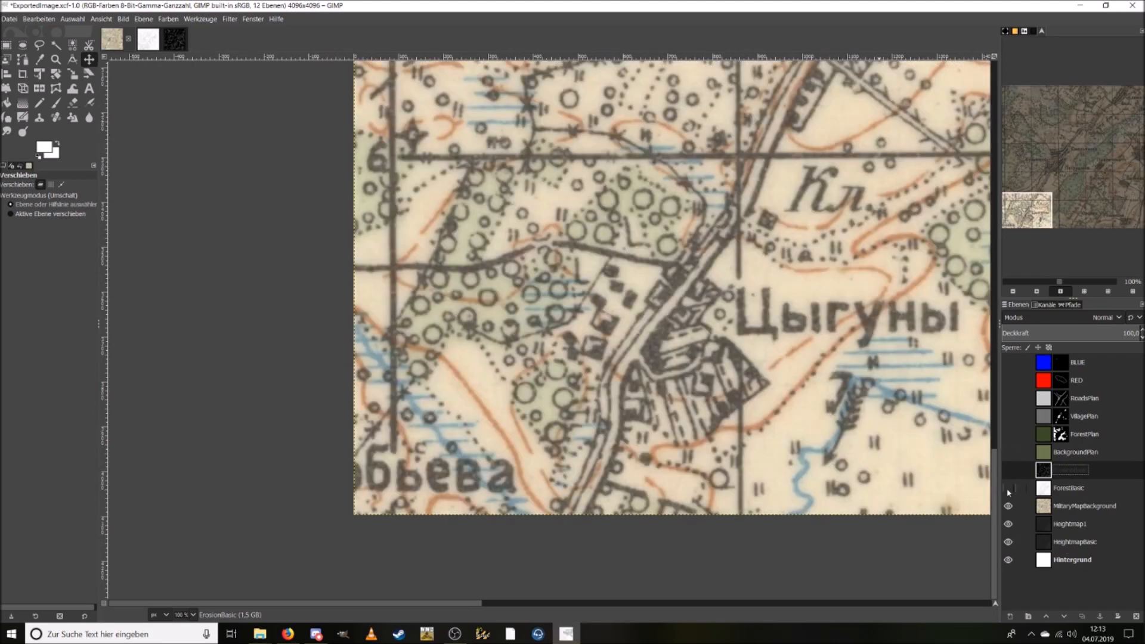
pyautogui.click(1007, 489)
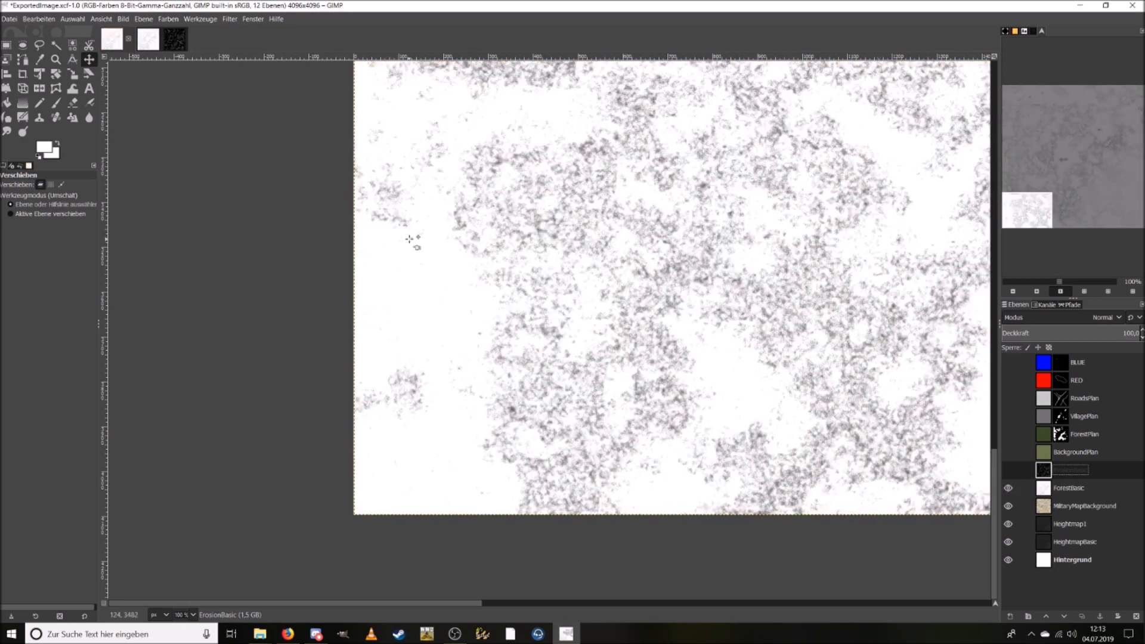
pyautogui.click(1053, 490)
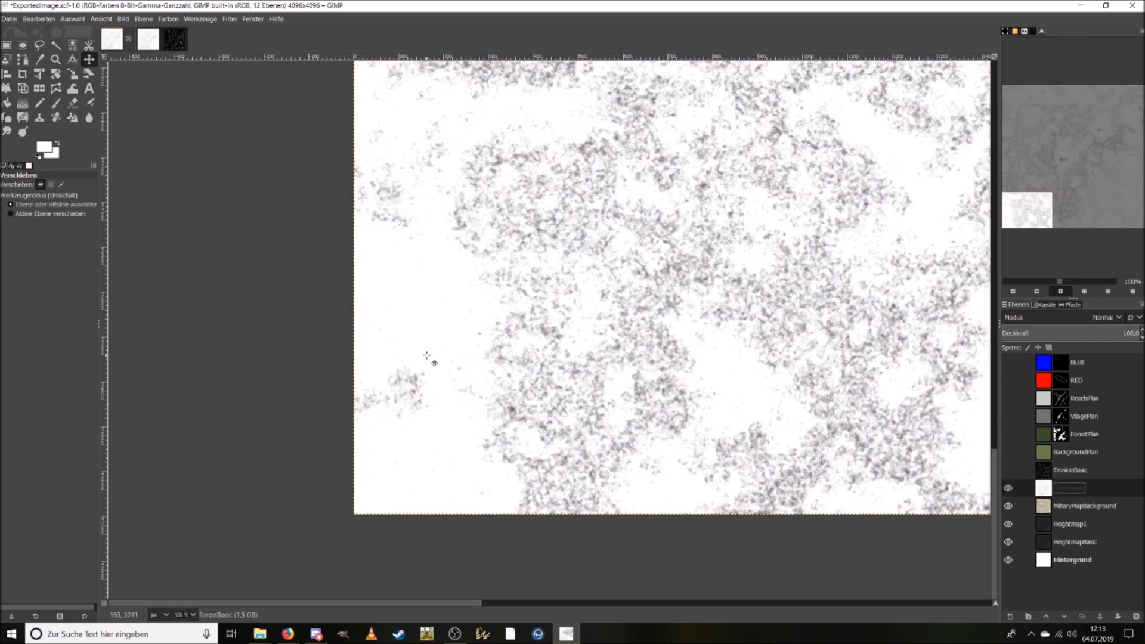
pyautogui.click(1071, 285)
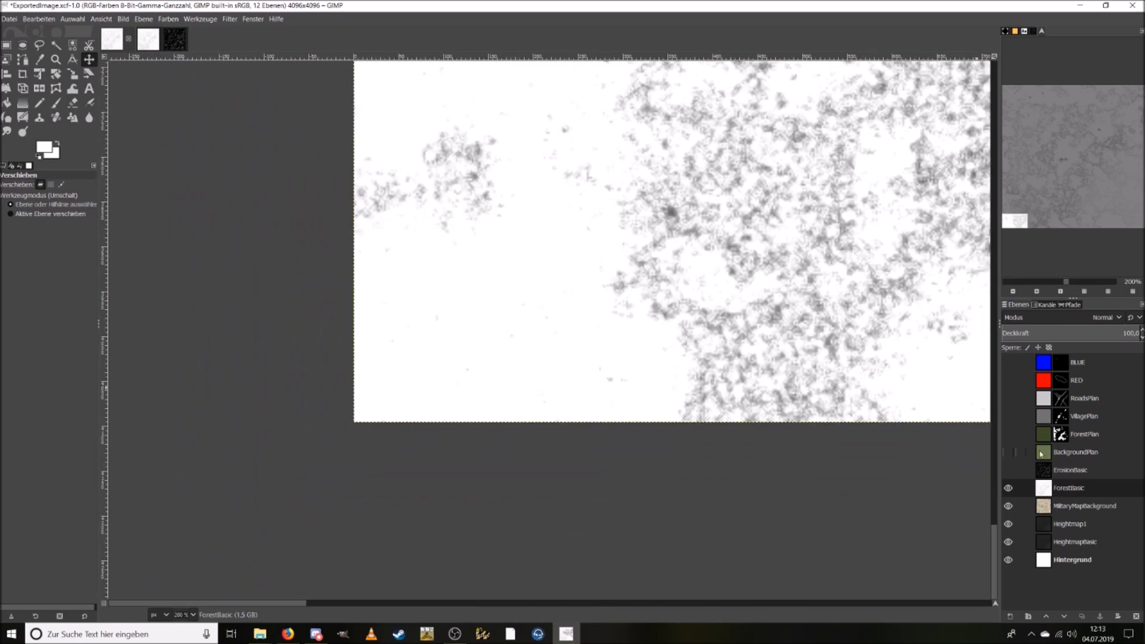
# Show ErosionBasic again and nudge it to line up with the canvas's lower-left edges.
pyautogui.click(1008, 470)
pyautogui.click(1070, 469)
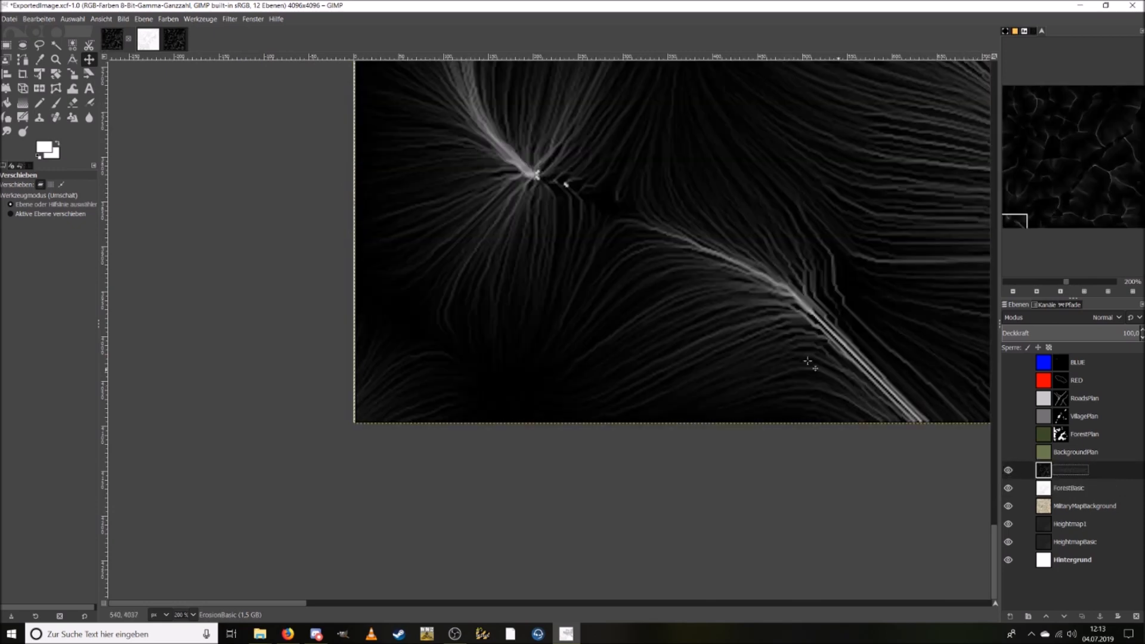
pyautogui.moveTo(456, 282); pyautogui.dragTo(455, 282)
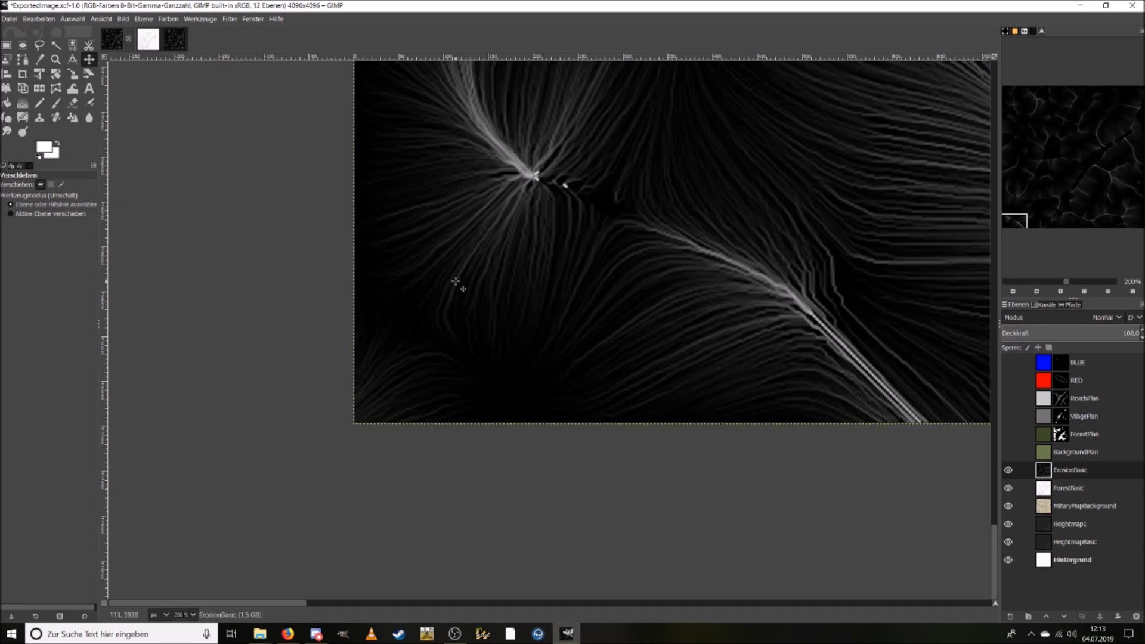
# Fit both the ErosionBasic and ForestBasic layers to the image size.
pyautogui.moveTo(1024, 220); pyautogui.dragTo(1143, 214)
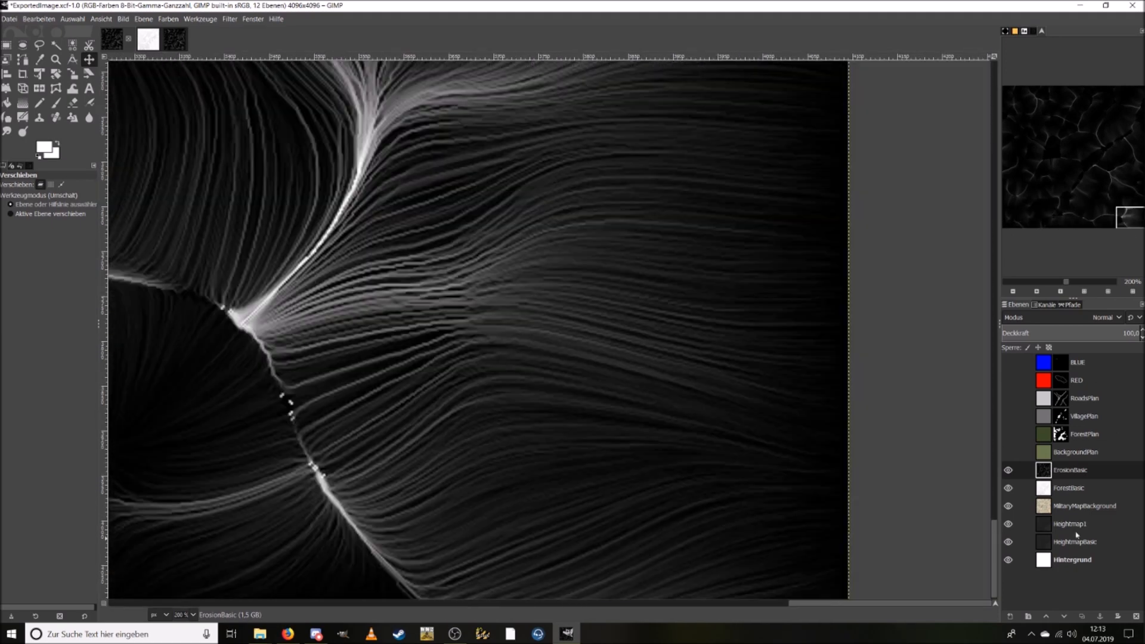
pyautogui.rightClick(1071, 469)
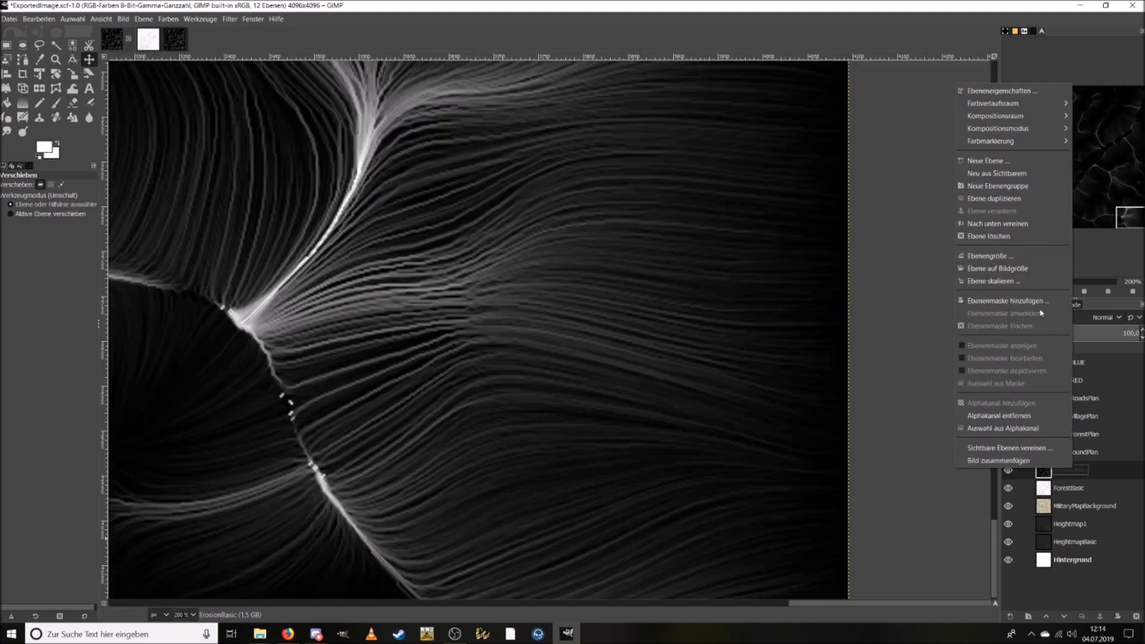
pyautogui.click(1039, 272)
pyautogui.rightClick(1071, 487)
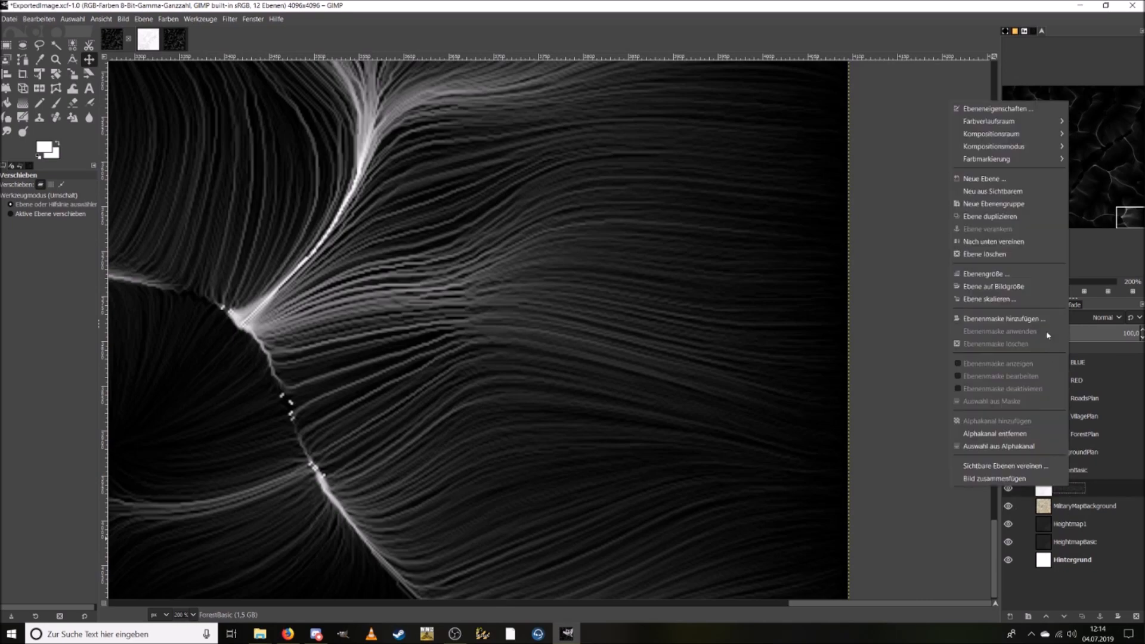
pyautogui.click(1038, 286)
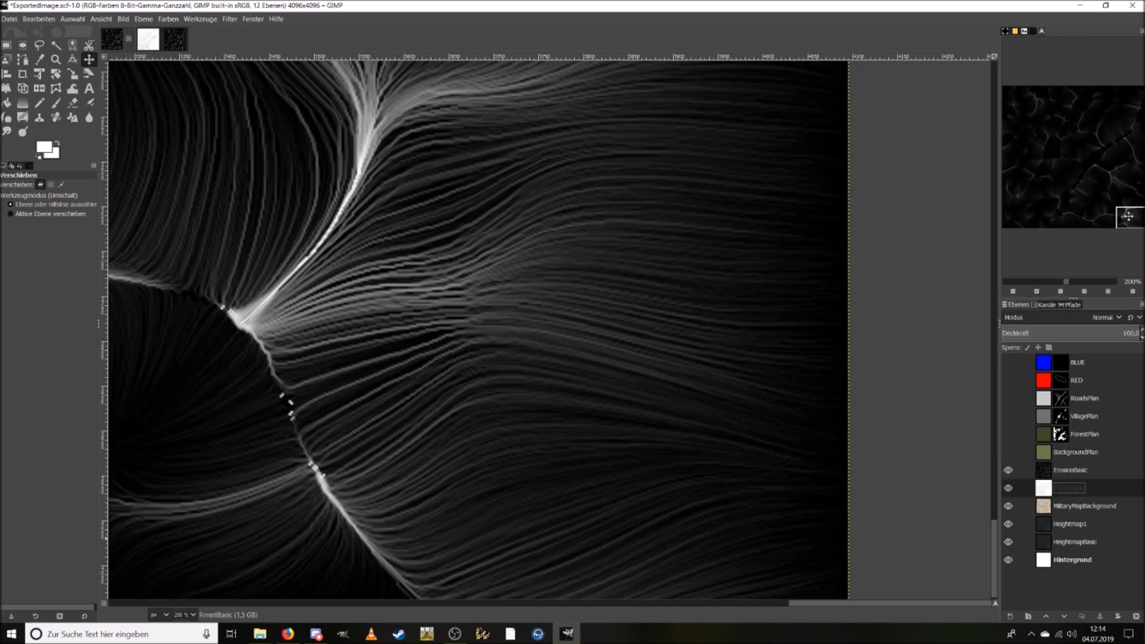
pyautogui.moveTo(1121, 215); pyautogui.dragTo(1097, 152)
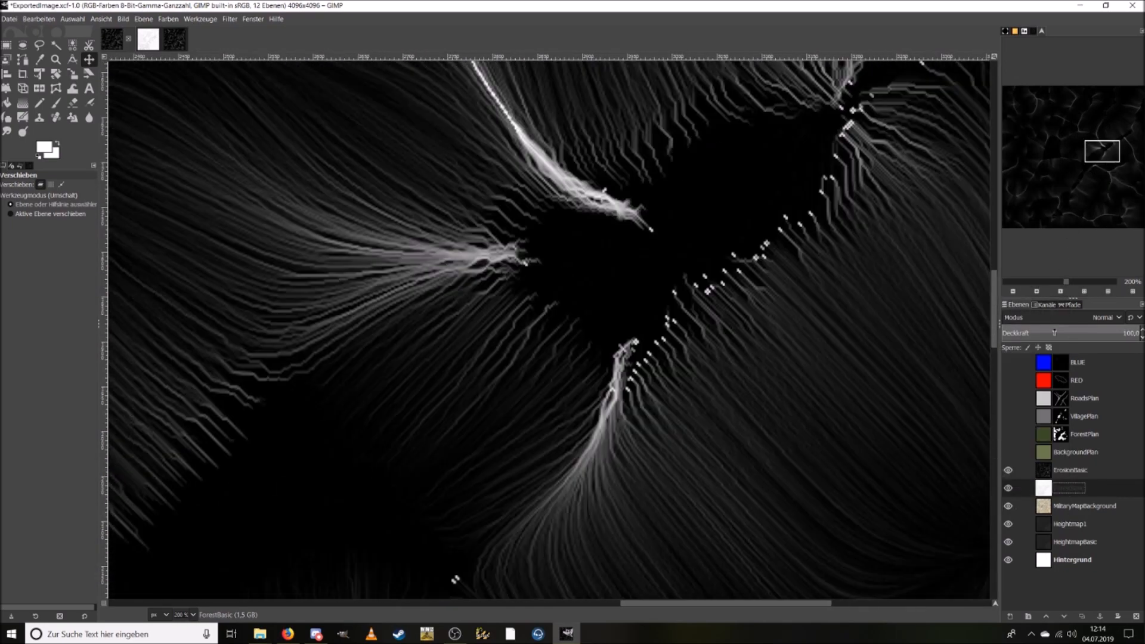
pyautogui.moveTo(1064, 284); pyautogui.dragTo(1052, 283)
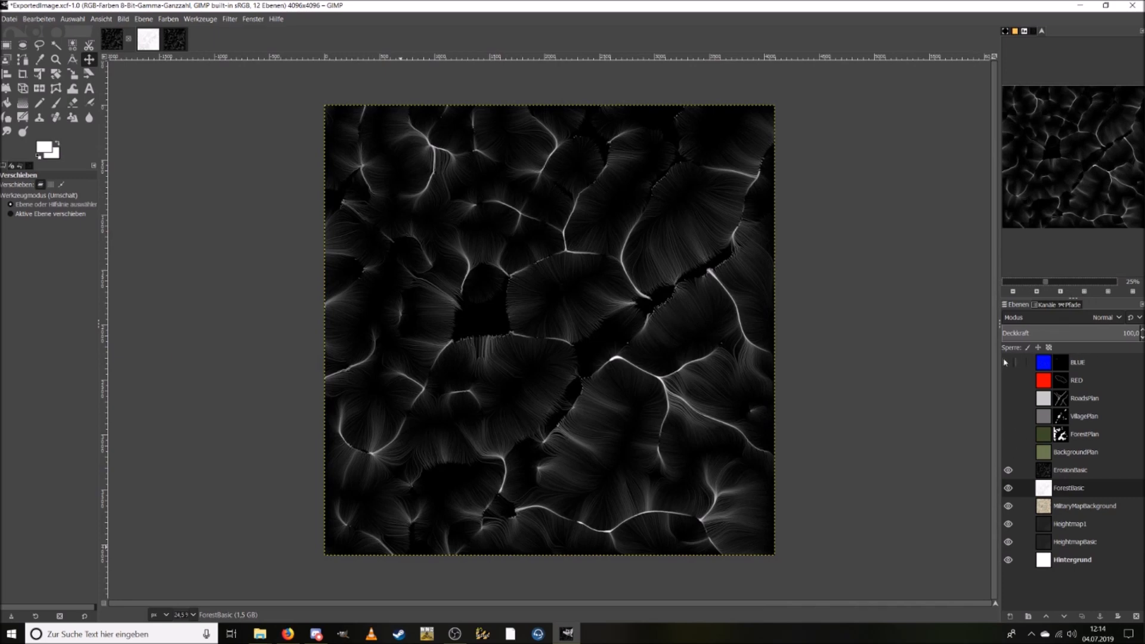
# Show the plan layers from BLUE down to BackgroundPlan and paste a copy of BLUE as a new layer named DetailBLUE.
pyautogui.moveTo(1007, 362); pyautogui.dragTo(1007, 452)
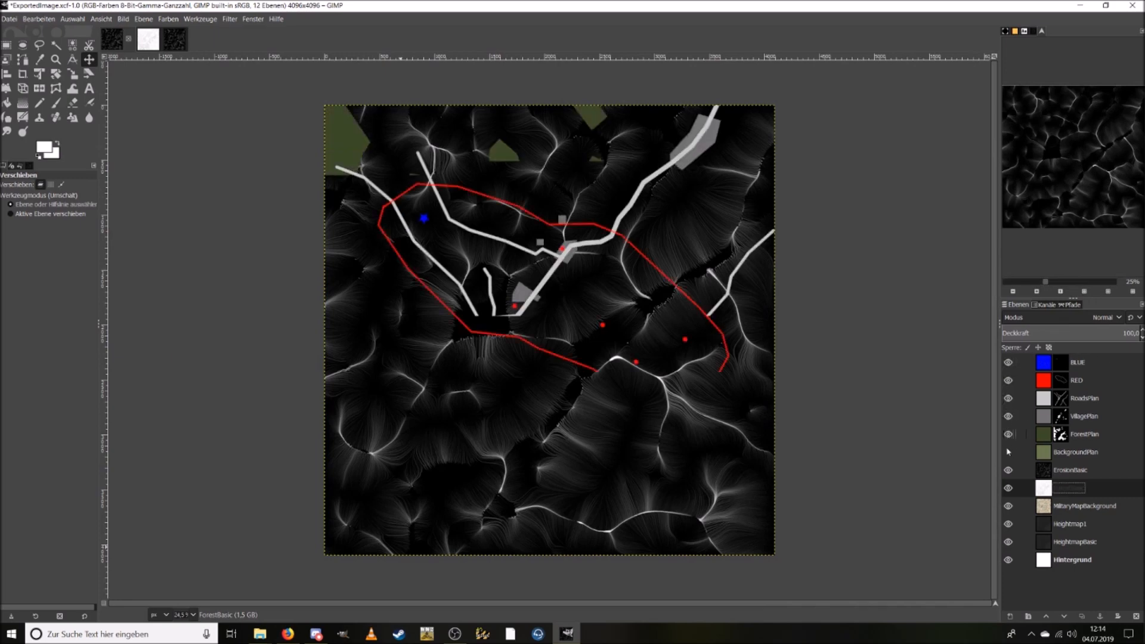
pyautogui.click(1044, 366)
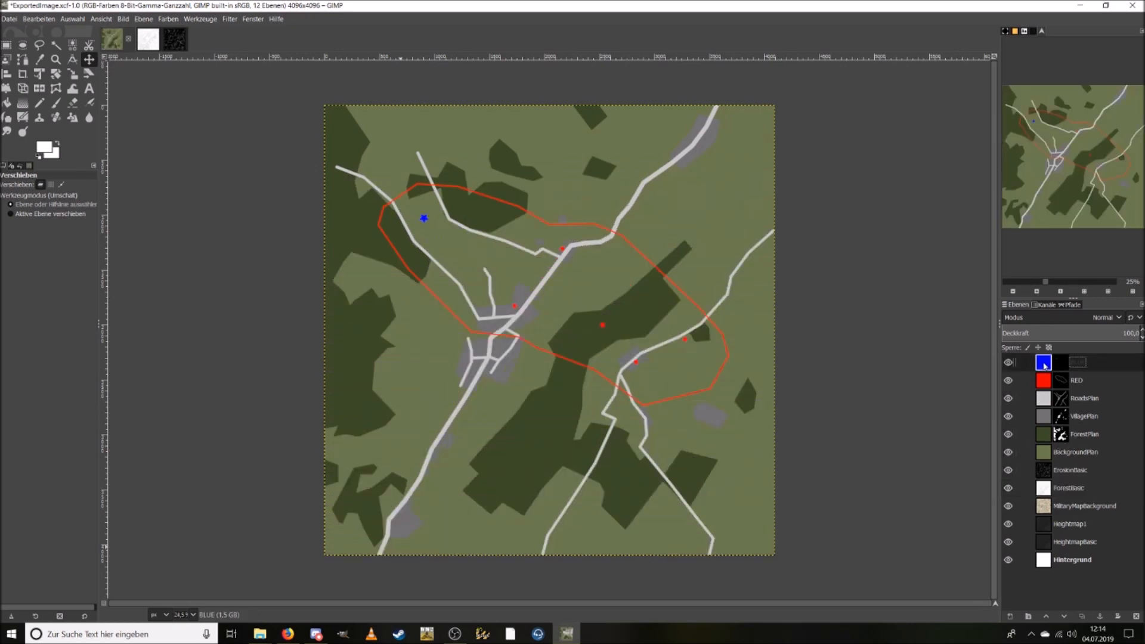
pyautogui.hotkey('ctrl', 'c')
pyautogui.hotkey('ctrl', 'v')
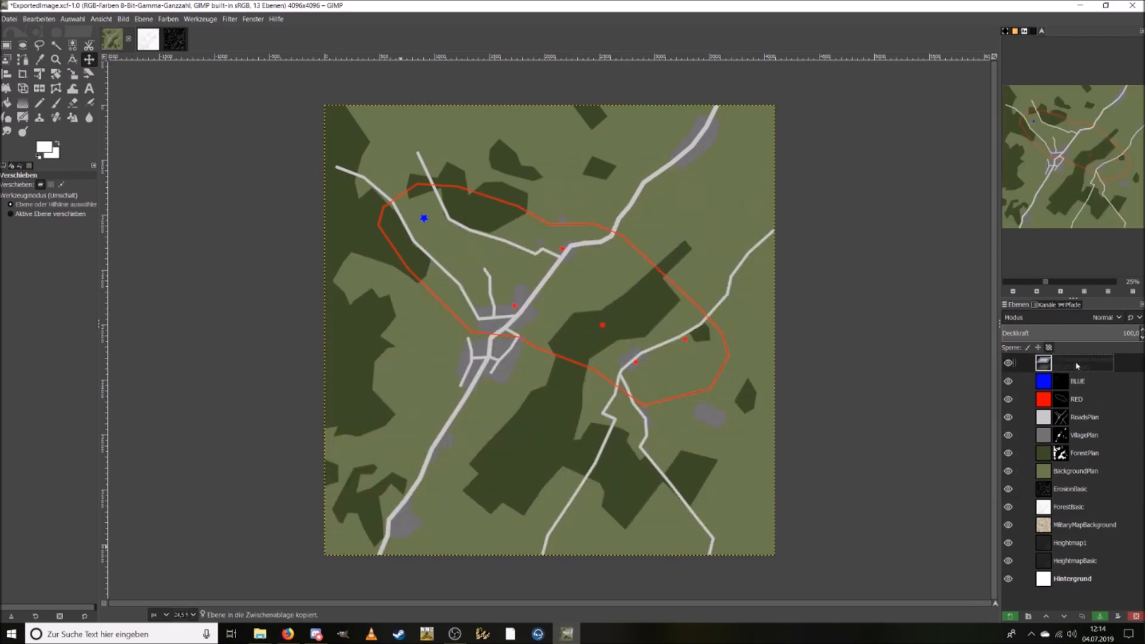
pyautogui.rightClick(1077, 365)
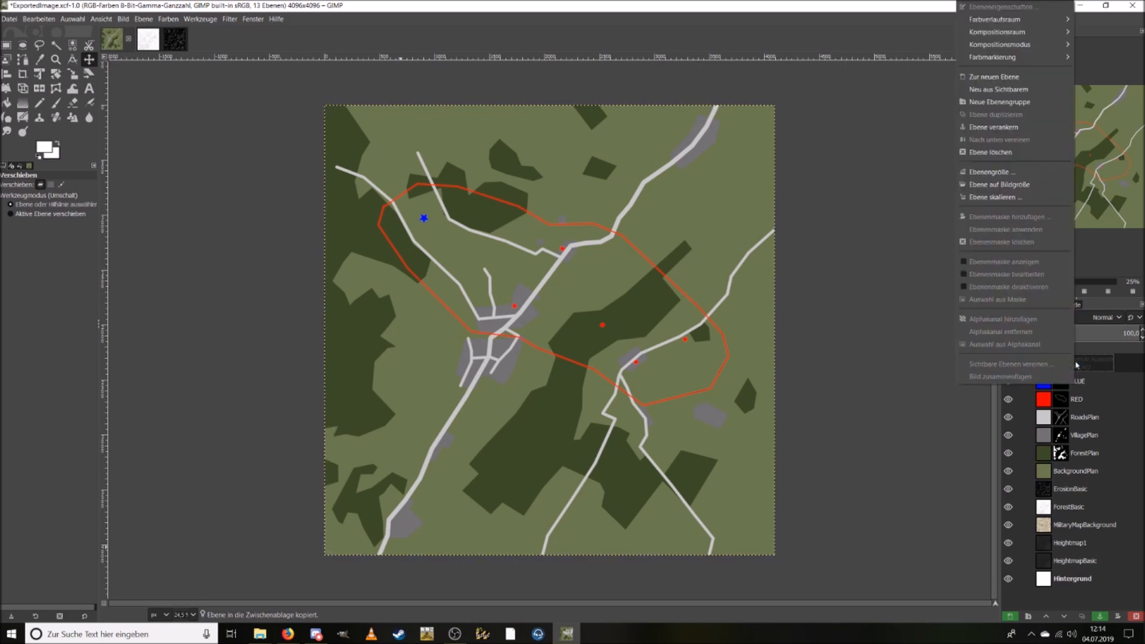
pyautogui.click(993, 76)
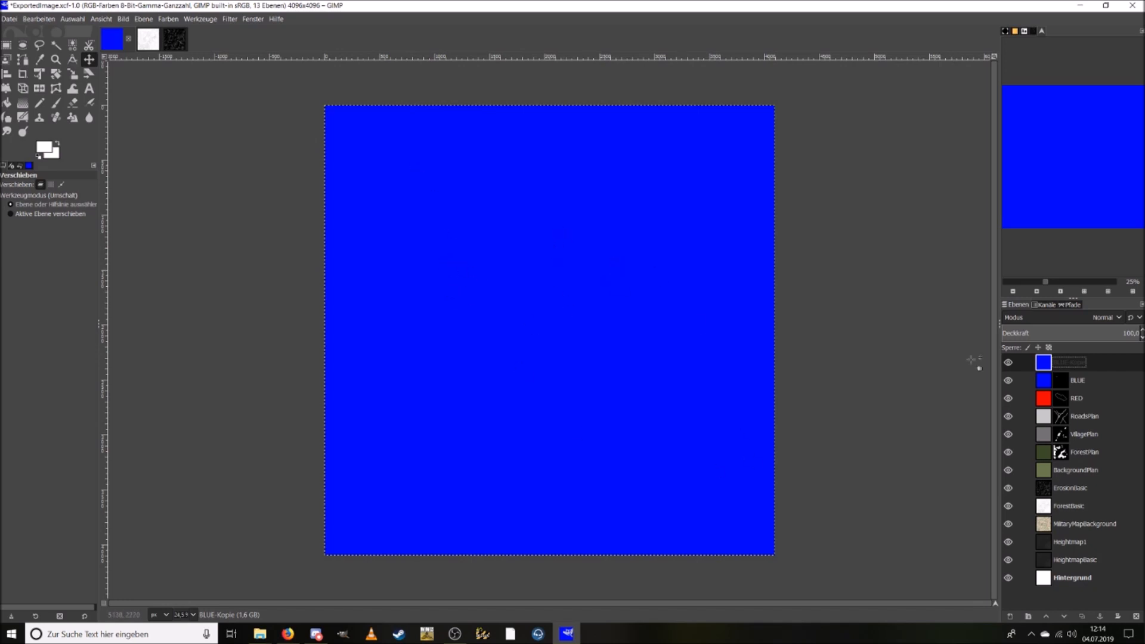
pyautogui.doubleClick(1079, 365)
pyautogui.write('DetailBLUE')
pyautogui.press('Return')
# Copy the DetailBLUE layer and paste it as a separate new layer at the top of the stack.
pyautogui.hotkey('ctrl', 'c')
pyautogui.hotkey('ctrl', 'v')
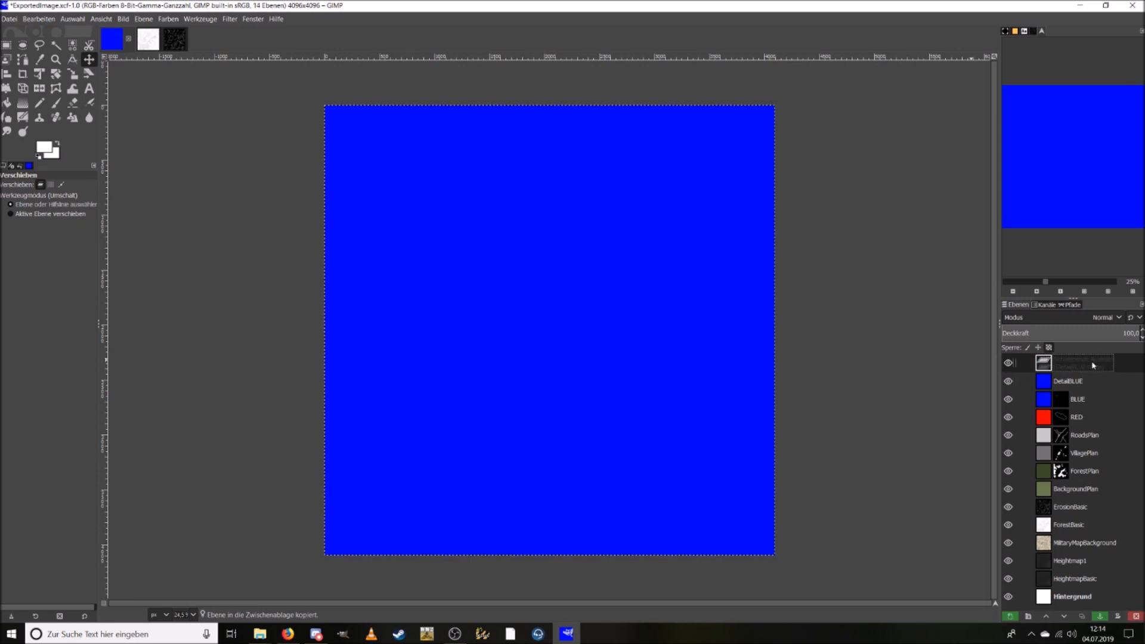
pyautogui.rightClick(1093, 365)
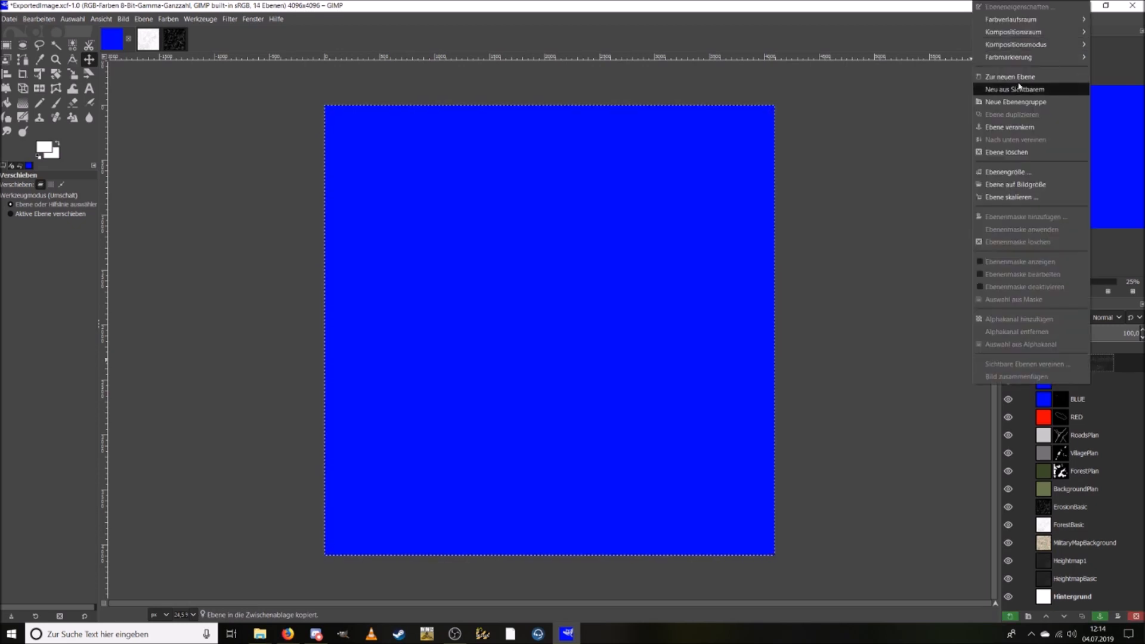
pyautogui.click(1018, 88)
# Rename the copy of DetailBLUE as DetailGREEN.
pyautogui.doubleClick(1077, 364)
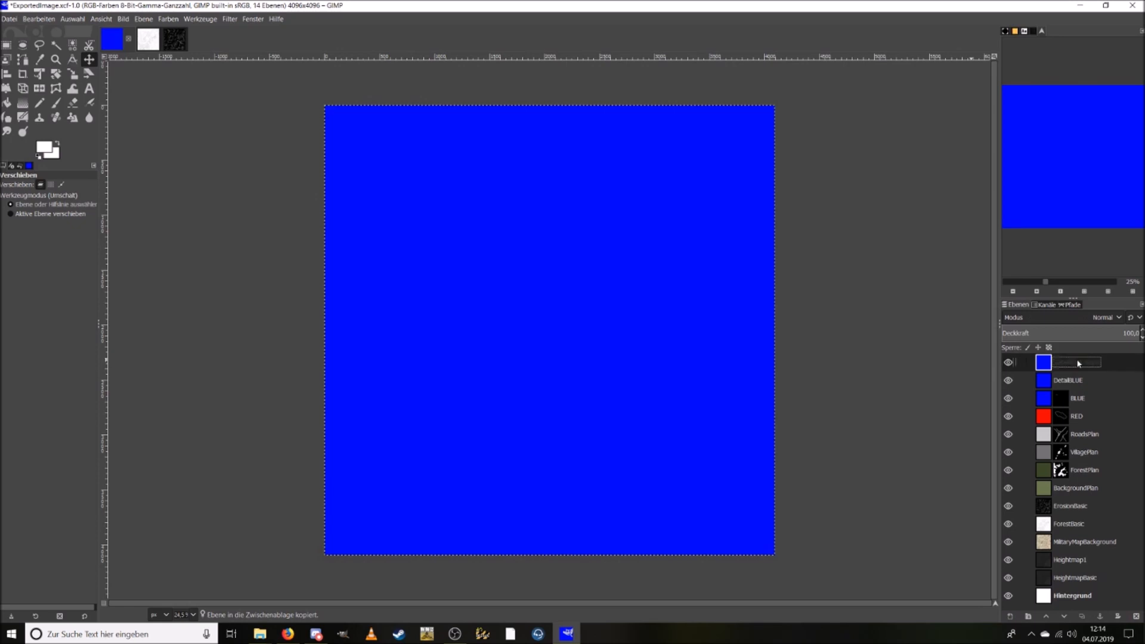
pyautogui.hotkey('shift', 'd')
pyautogui.press('t')
pyautogui.press('i')
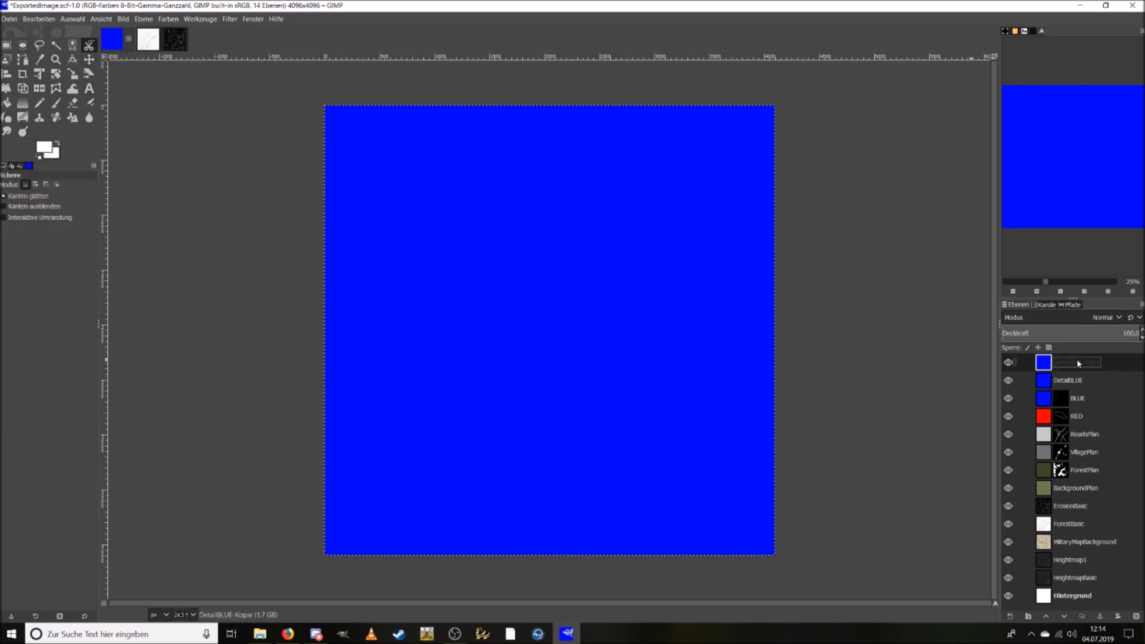
pyautogui.doubleClick(1077, 363)
pyautogui.click(1078, 363)
pyautogui.moveTo(1087, 362); pyautogui.dragTo(1067, 362)
pyautogui.write('GREEN')
pyautogui.press('Return')
# Set the foreground colour to pure green (00ff00) and fill the DetailGREEN layer with it.
pyautogui.click(40, 147)
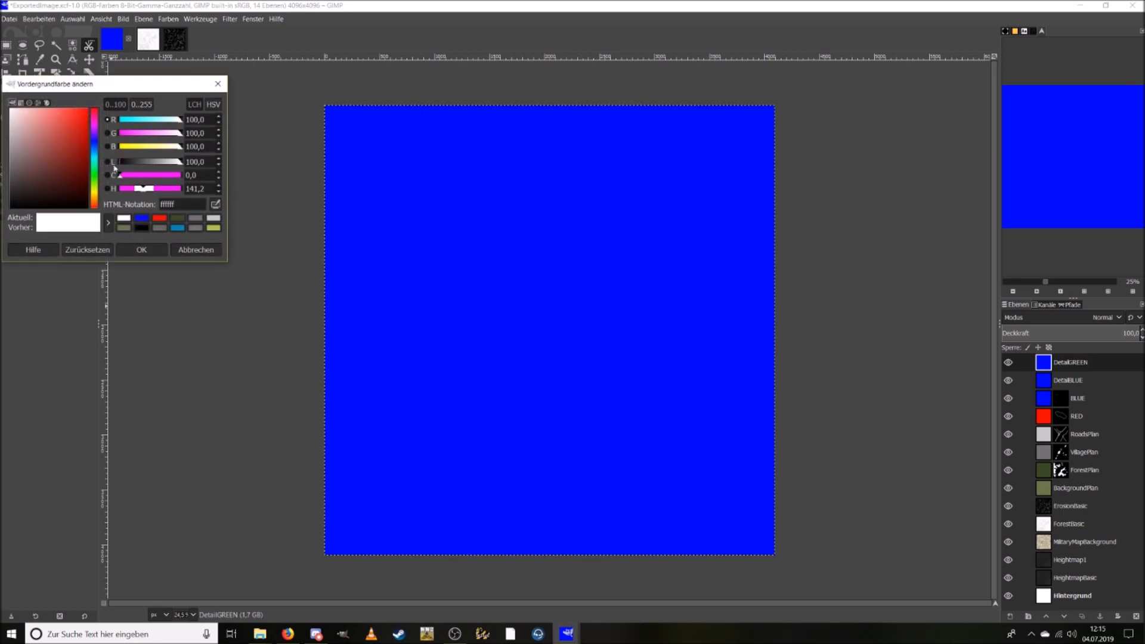
pyautogui.click(94, 174)
pyautogui.moveTo(76, 144); pyautogui.dragTo(95, 81)
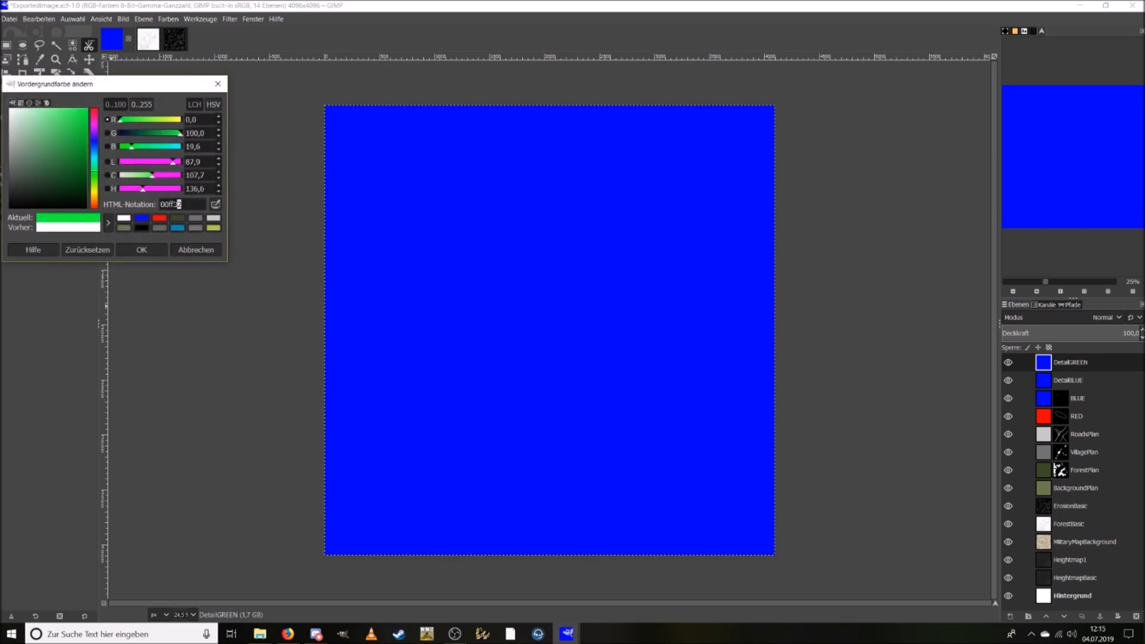
pyautogui.write('00')
pyautogui.press('Return')
pyautogui.click(153, 253)
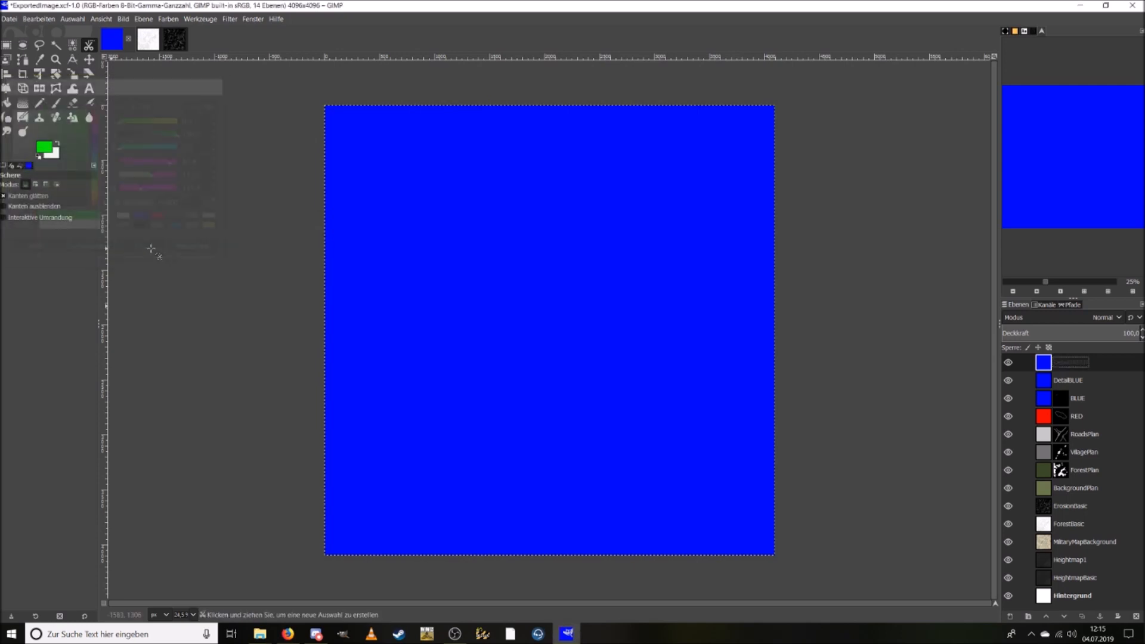
pyautogui.click(40, 19)
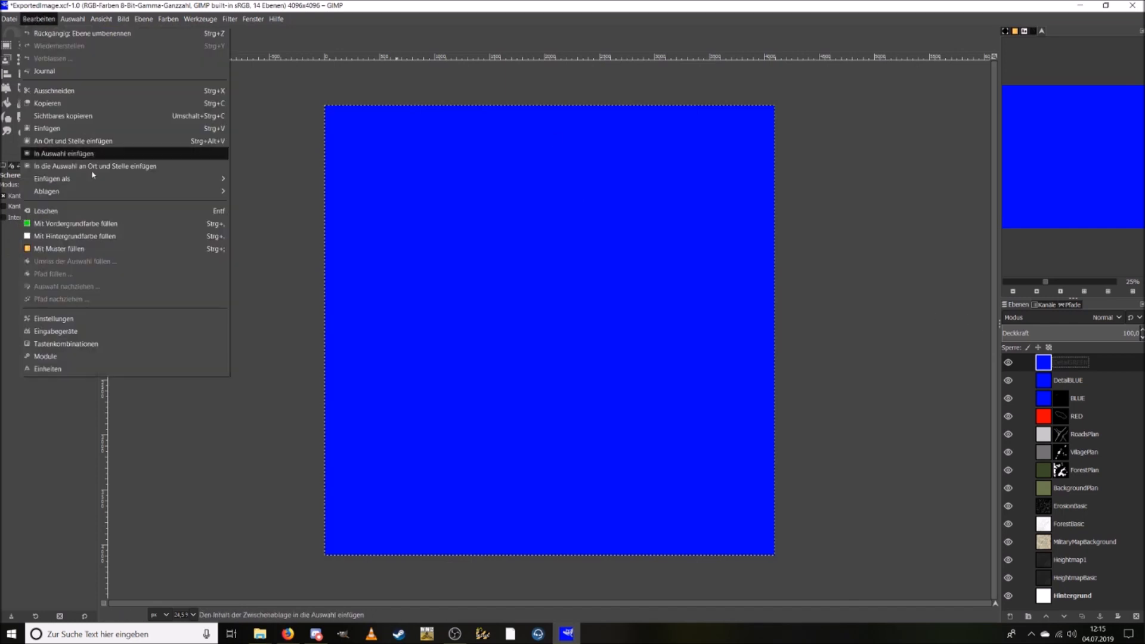
pyautogui.click(119, 224)
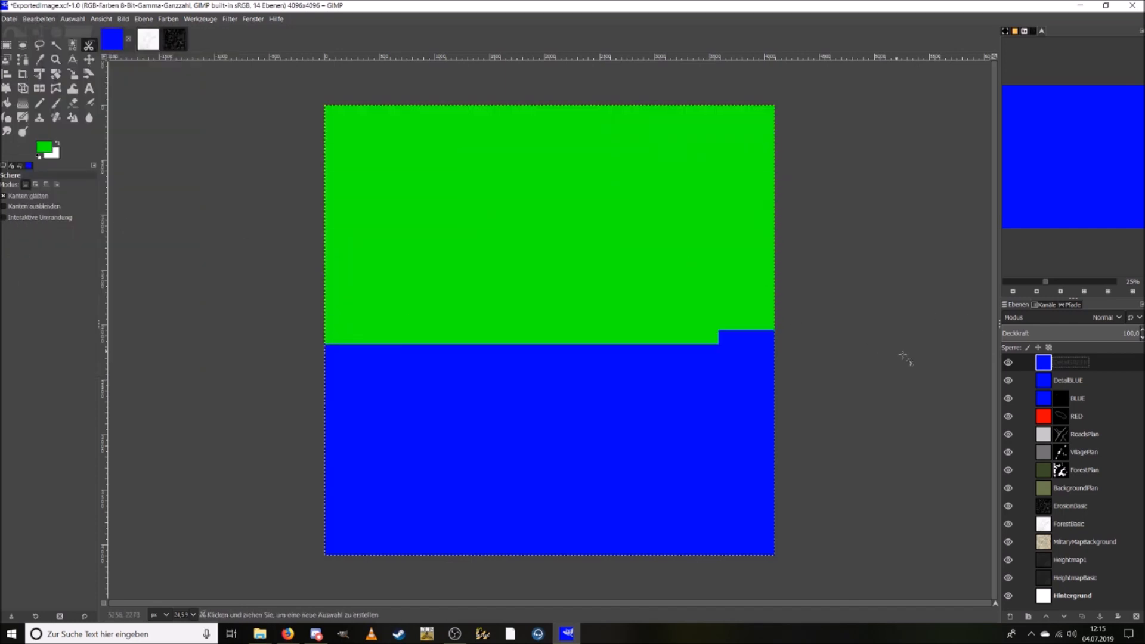
# Copy the RED layer and paste it as a new layer above DetailGREEN.
pyautogui.click(1042, 417)
pyautogui.hotkey('ctrl', 'c')
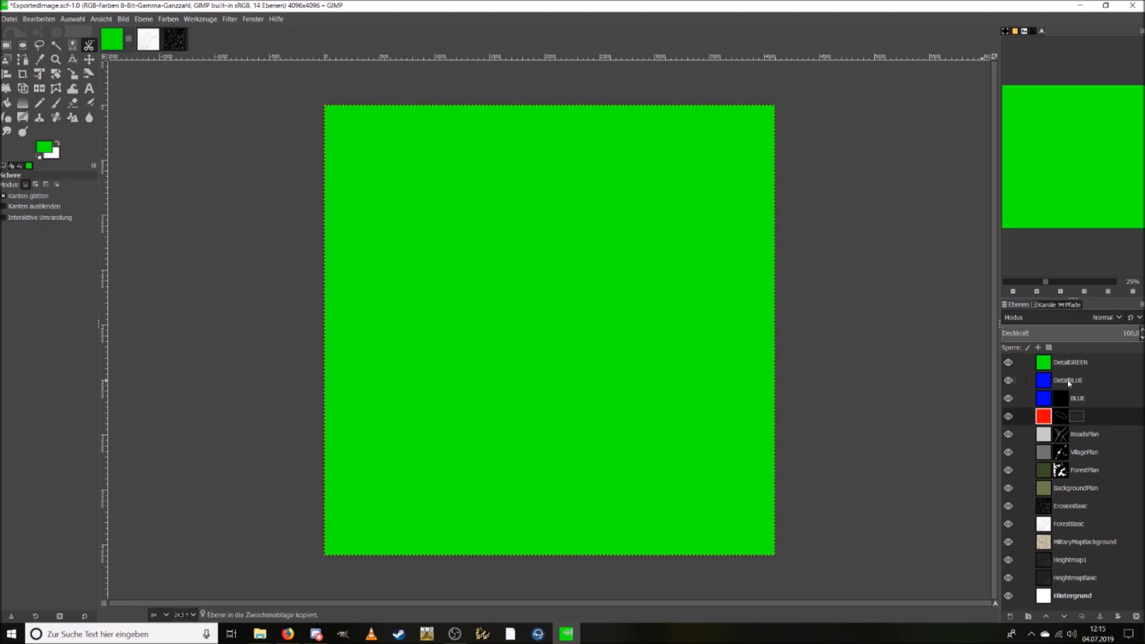
pyautogui.click(1044, 365)
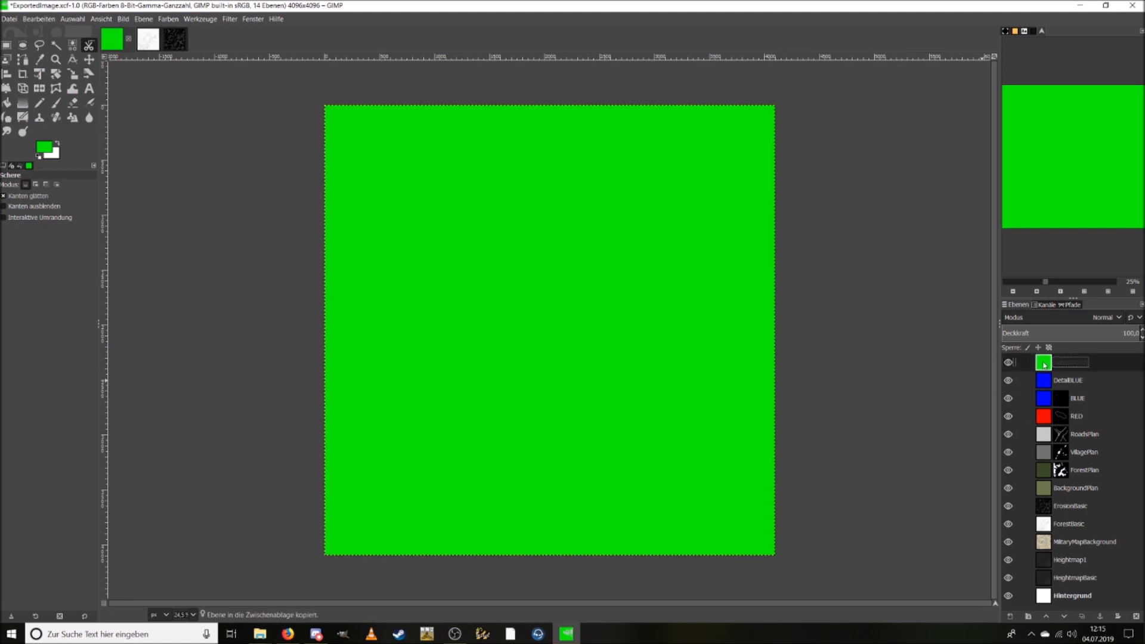
pyautogui.hotkey('ctrl', 'v')
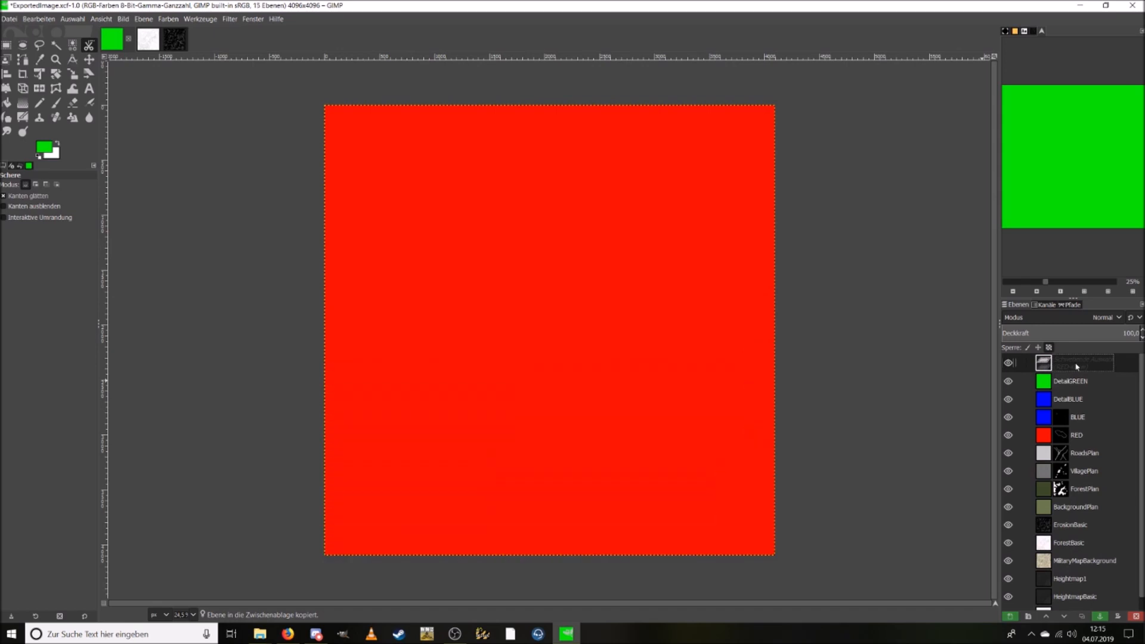
pyautogui.doubleClick(1076, 364)
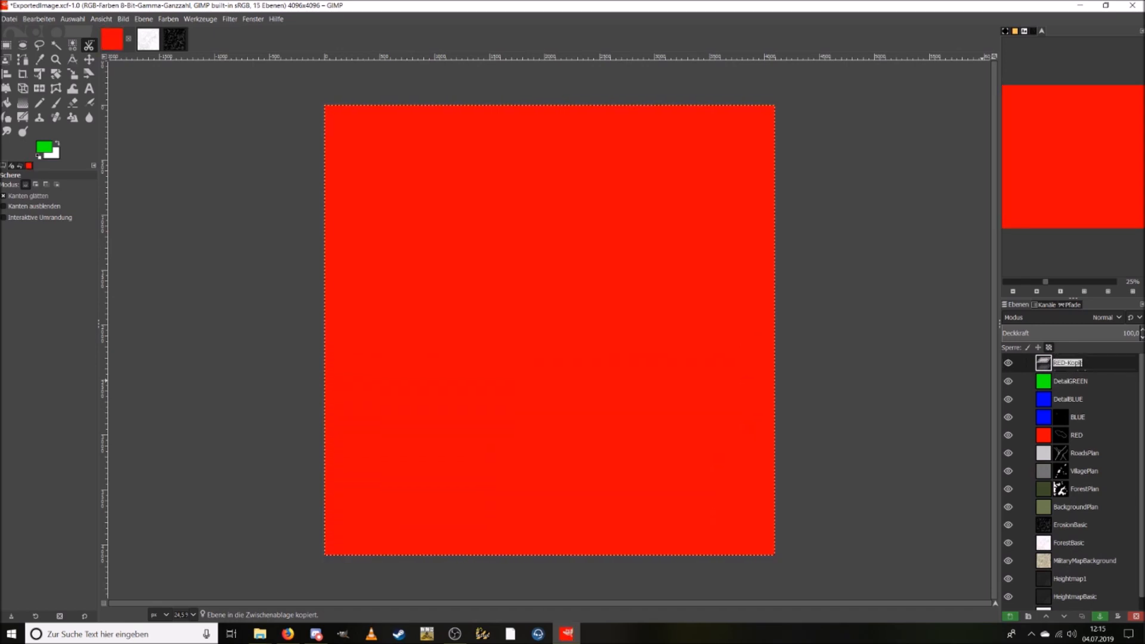
pyautogui.rightClick(1094, 369)
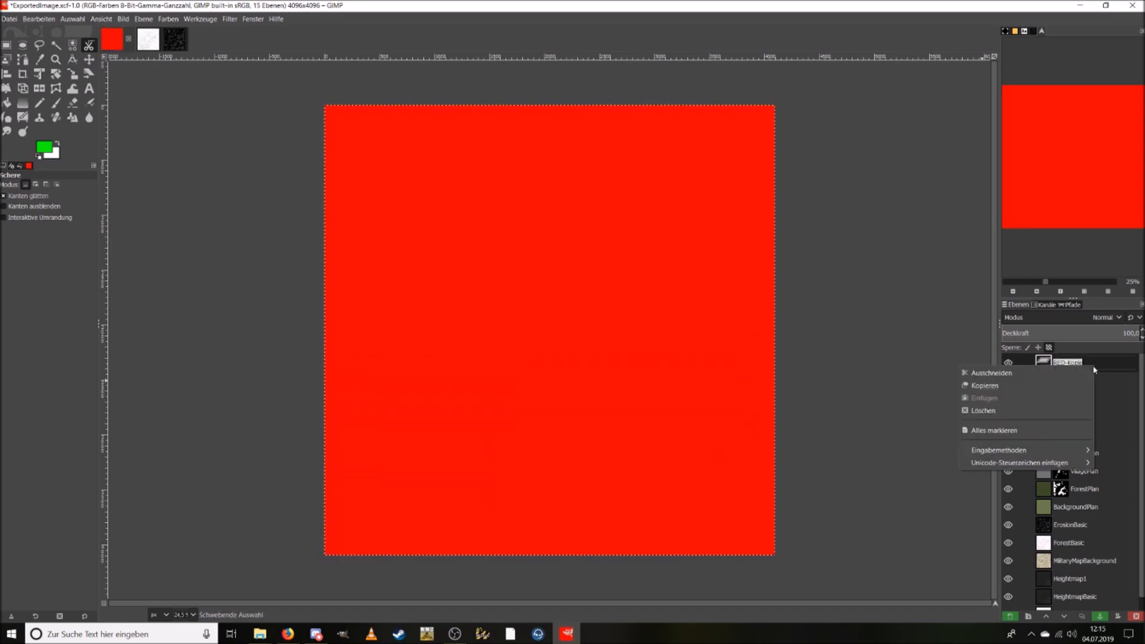
pyautogui.rightClick(1042, 363)
pyautogui.rightClick(1042, 363)
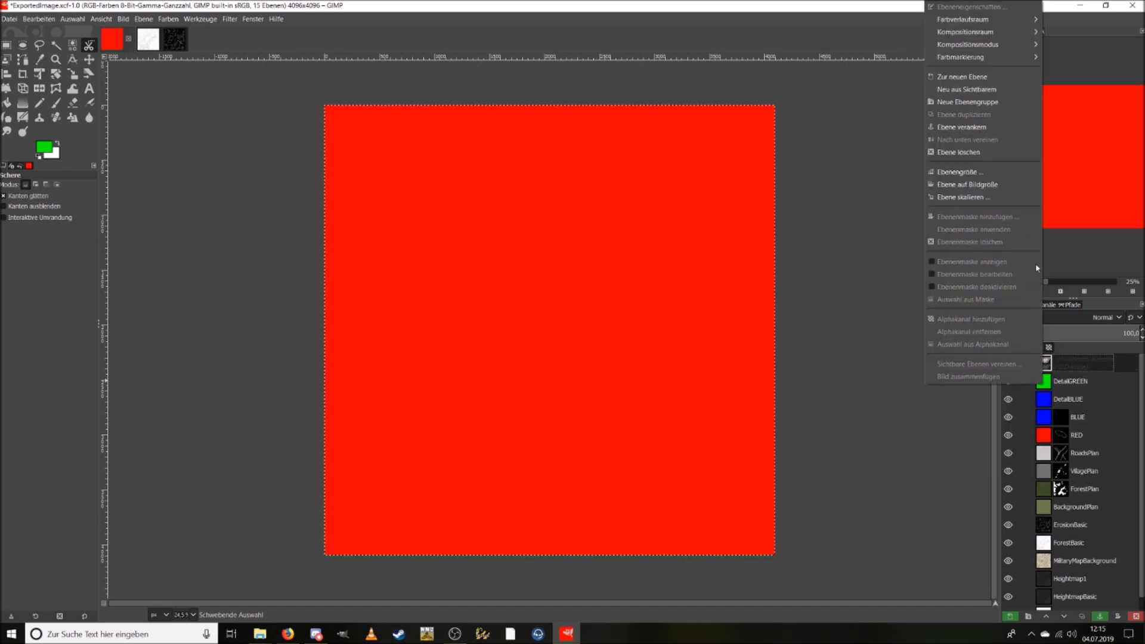
pyautogui.click(981, 78)
# Rename the copy of the RED layer as DetailRED.
pyautogui.doubleClick(1072, 361)
pyautogui.press('BackSpace')
pyautogui.doubleClick(1085, 366)
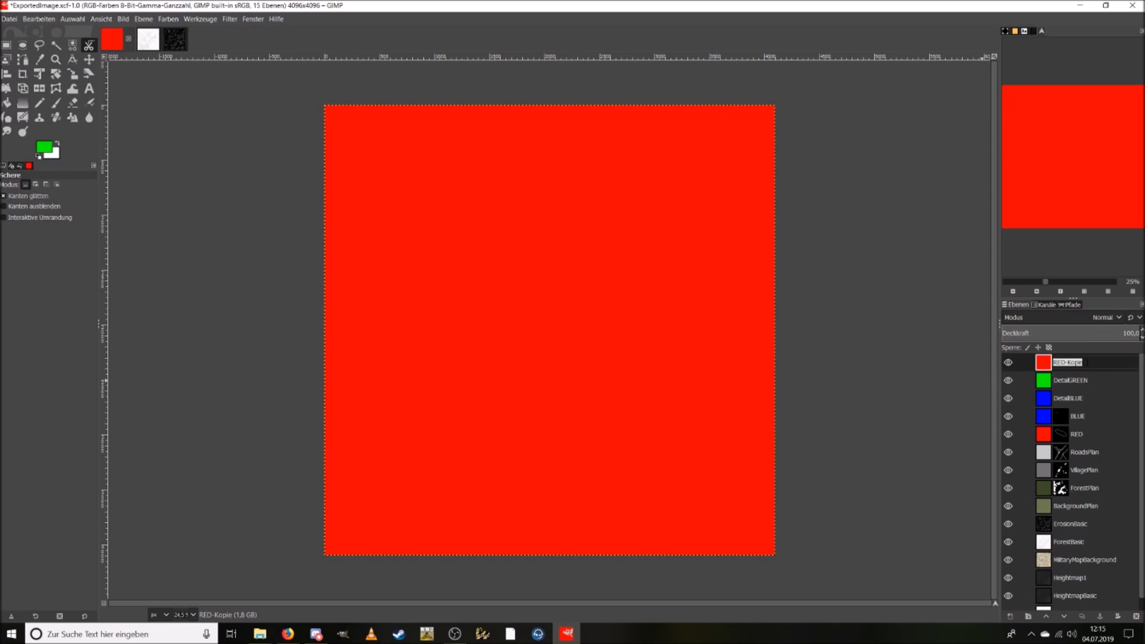
pyautogui.write('De')
pyautogui.press('Return')
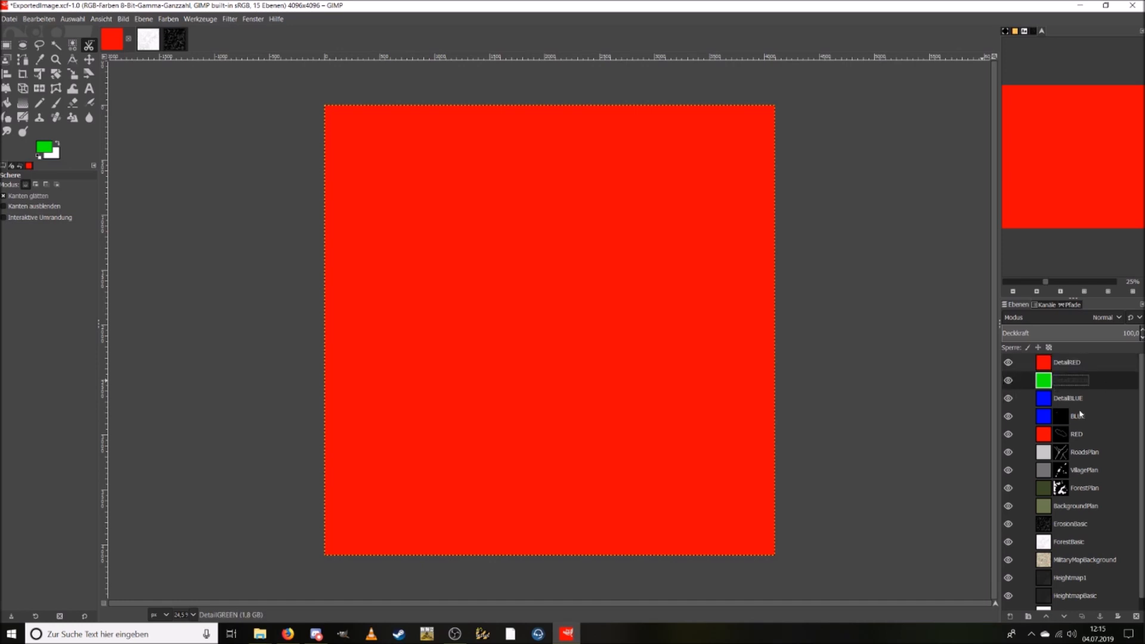
# Move the DetailBLUE layer up between DetailRED and DetailGREEN.
pyautogui.click(1044, 400)
pyautogui.moveTo(1043, 390); pyautogui.dragTo(1043, 378)
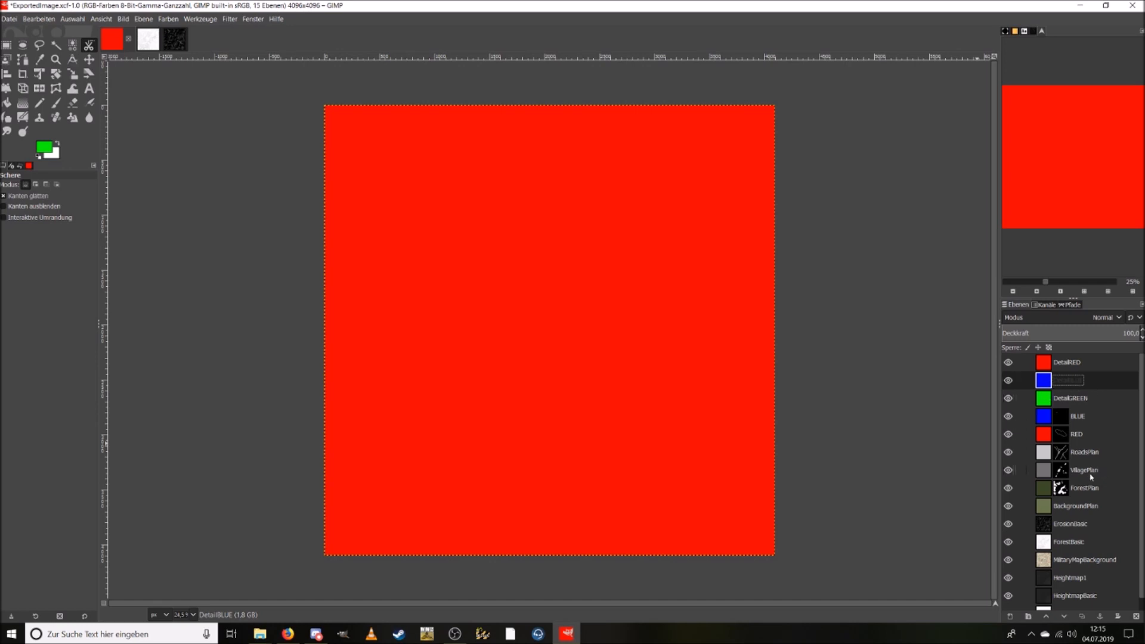
pyautogui.scroll(-1, 1081, 547)
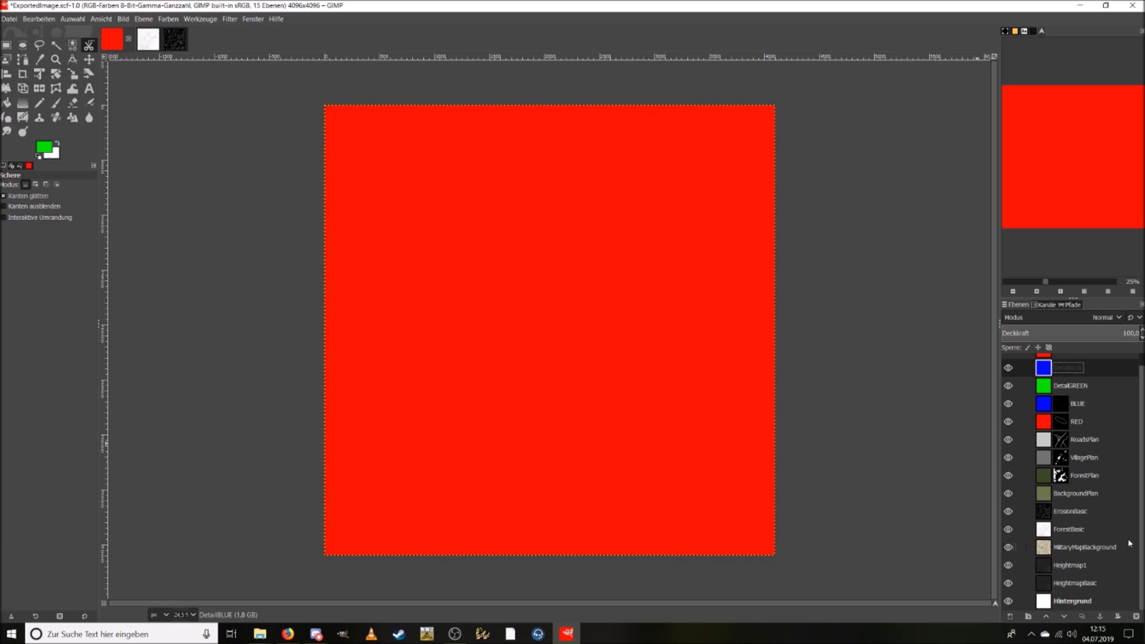
# Add black (full transparency) layer masks to the DetailRED and DetailBLUE layers.
pyautogui.rightClick(1076, 374)
pyautogui.click(1097, 366)
pyautogui.scroll(1, 1097, 366)
pyautogui.click(1073, 366)
pyautogui.rightClick(1073, 366)
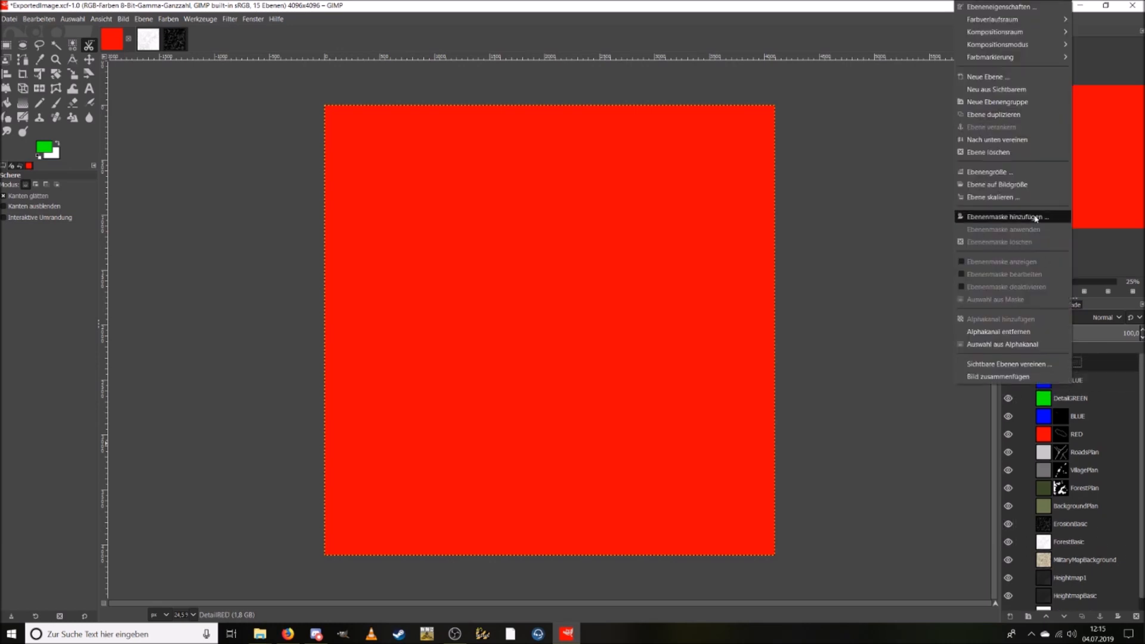
pyautogui.click(1005, 217)
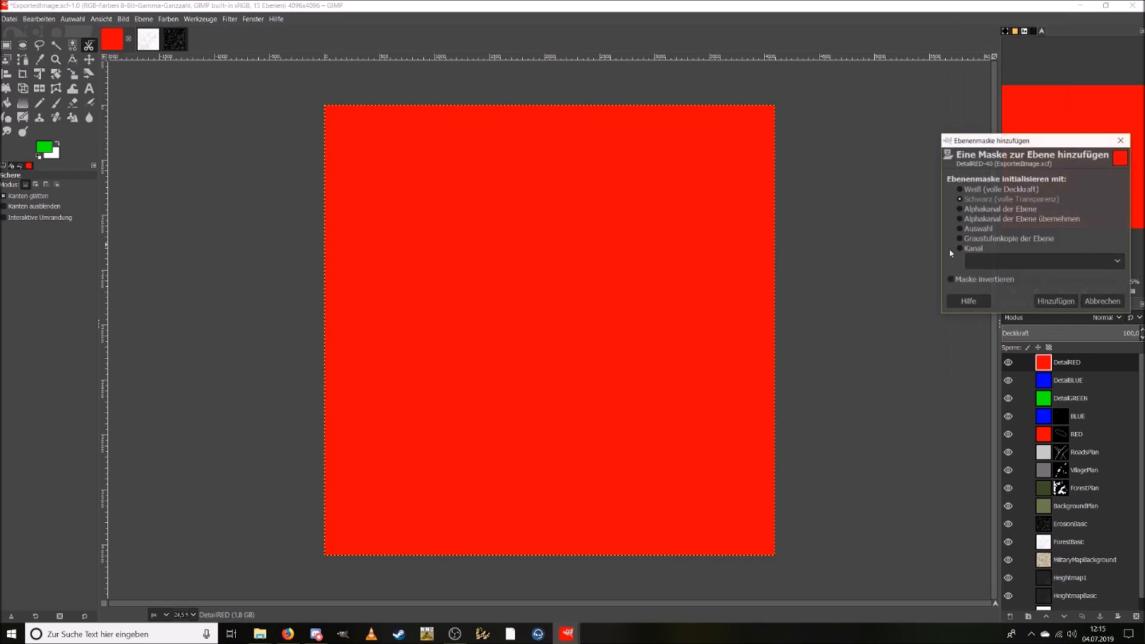
pyautogui.click(1055, 301)
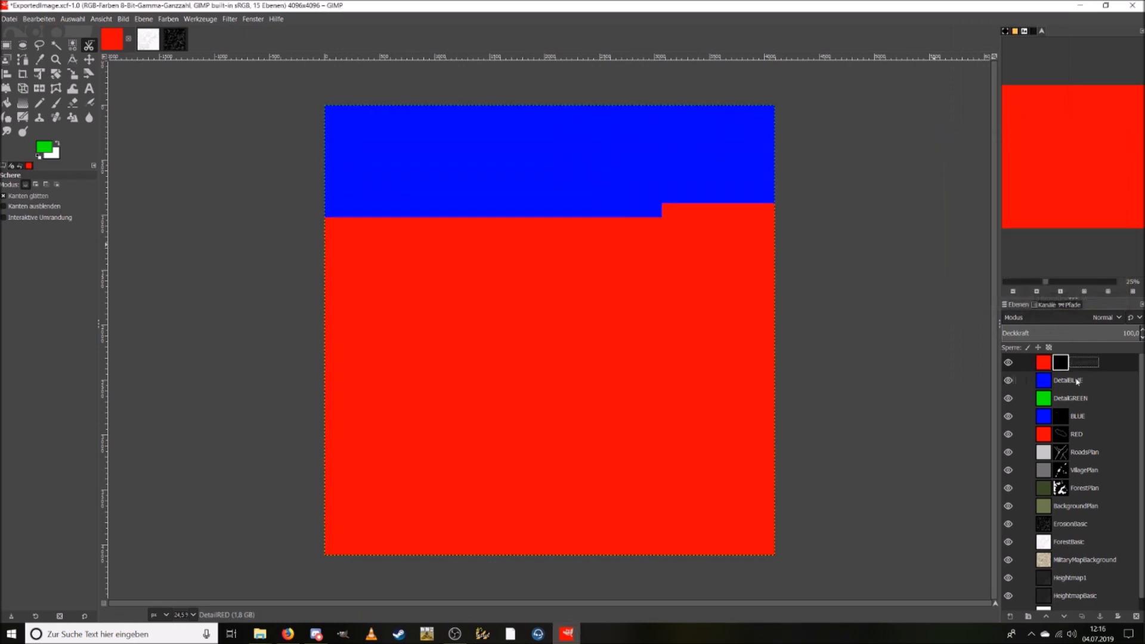
pyautogui.rightClick(1072, 380)
pyautogui.click(1013, 216)
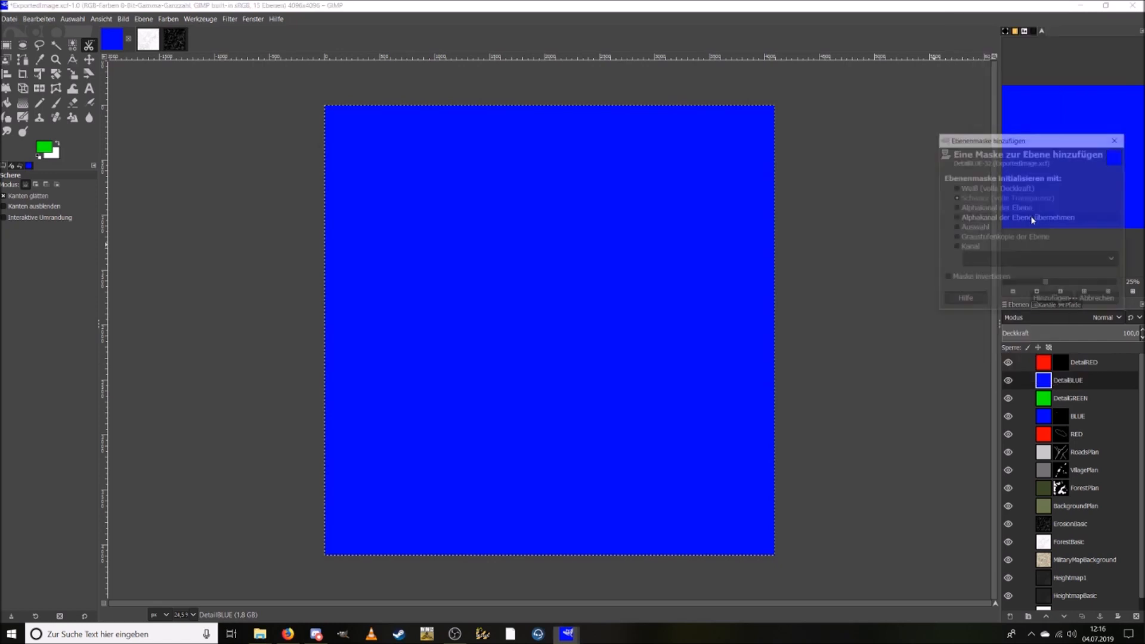
pyautogui.click(1052, 300)
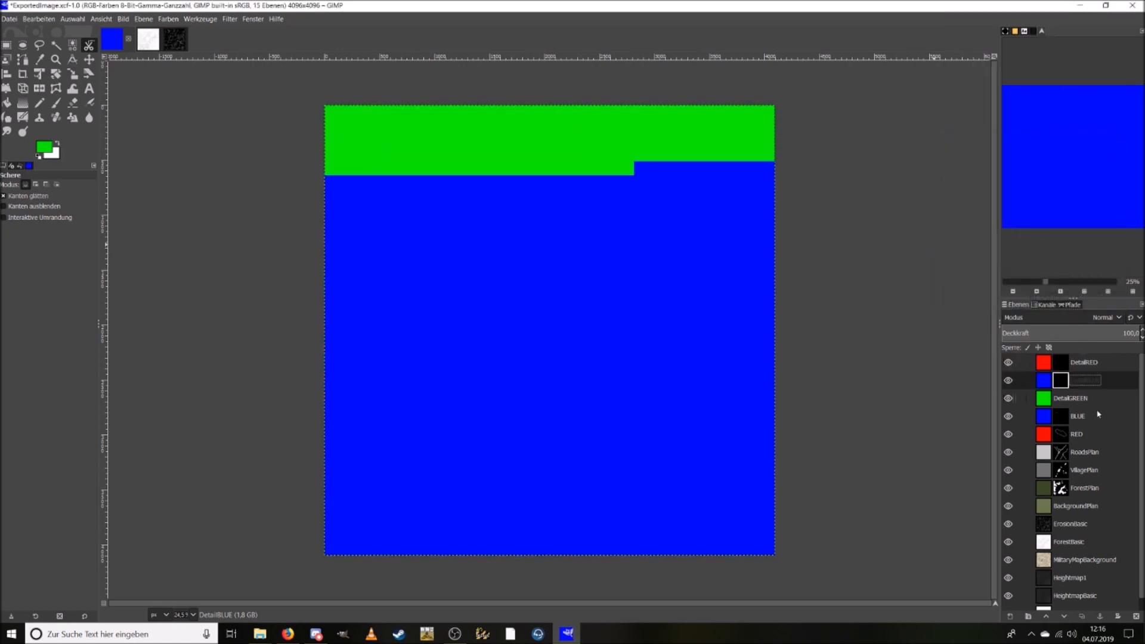
# Add a white (full opacity) layer mask to the DetailGREEN layer.
pyautogui.rightClick(1079, 403)
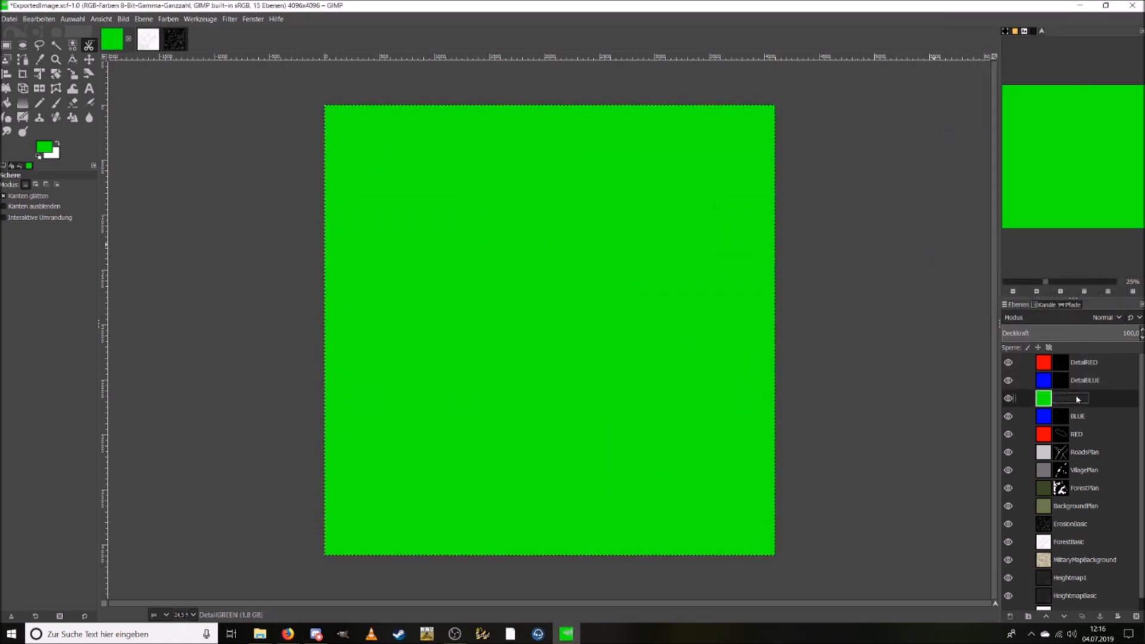
pyautogui.click(1038, 231)
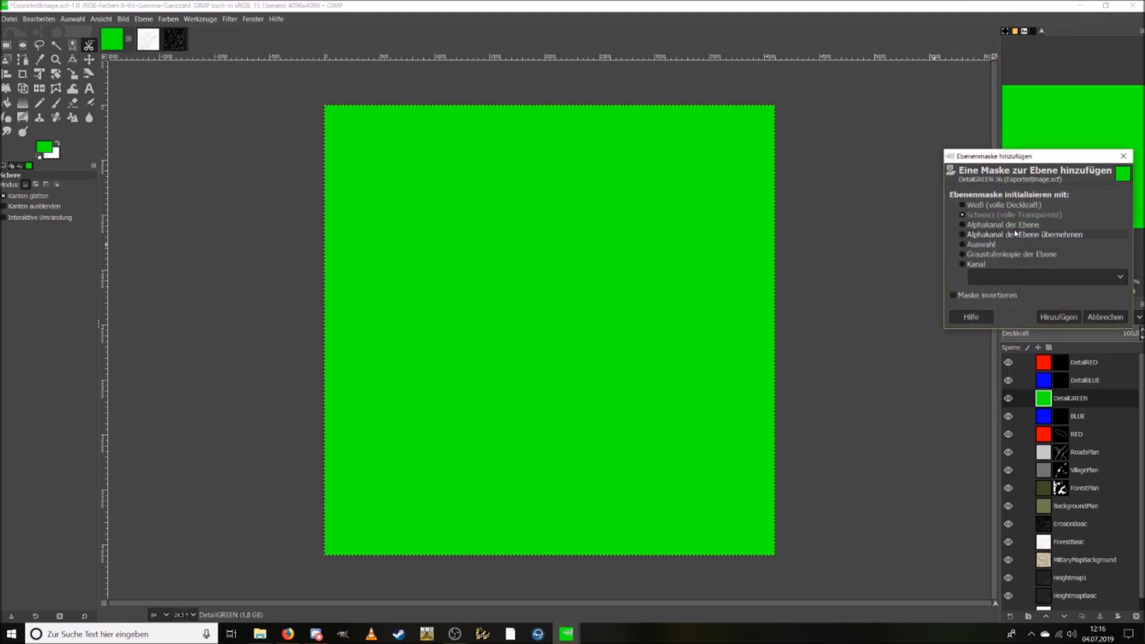
pyautogui.click(1026, 205)
pyautogui.click(1057, 318)
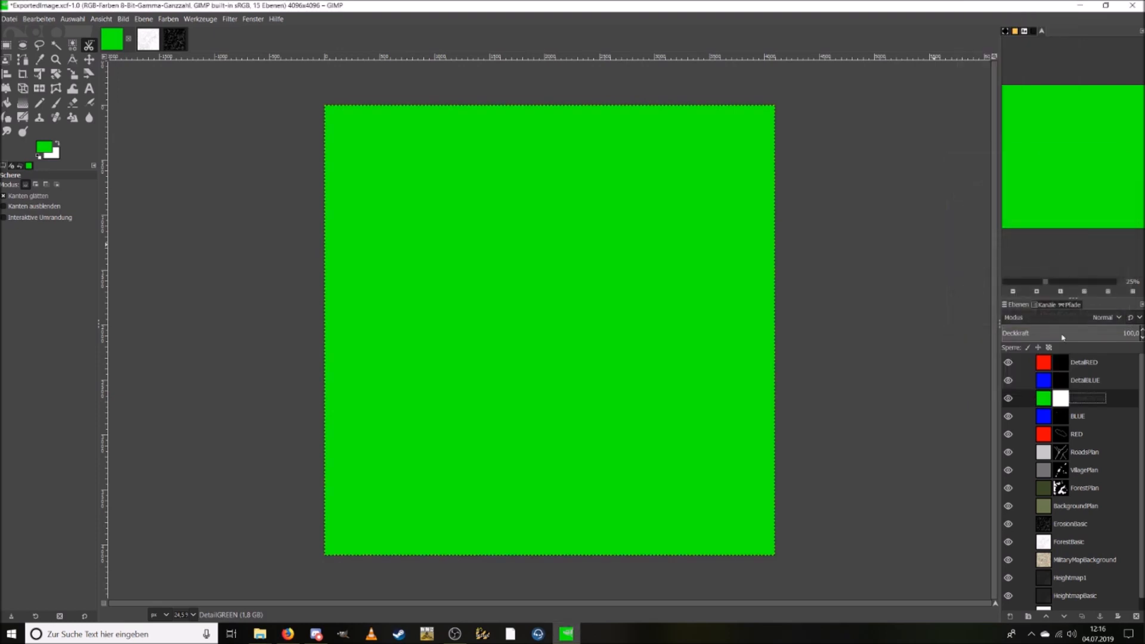
# Copy the ErosionBasic layer's content into the DetailBLUE layer mask and anchor the pasted selection.
pyautogui.click(1082, 382)
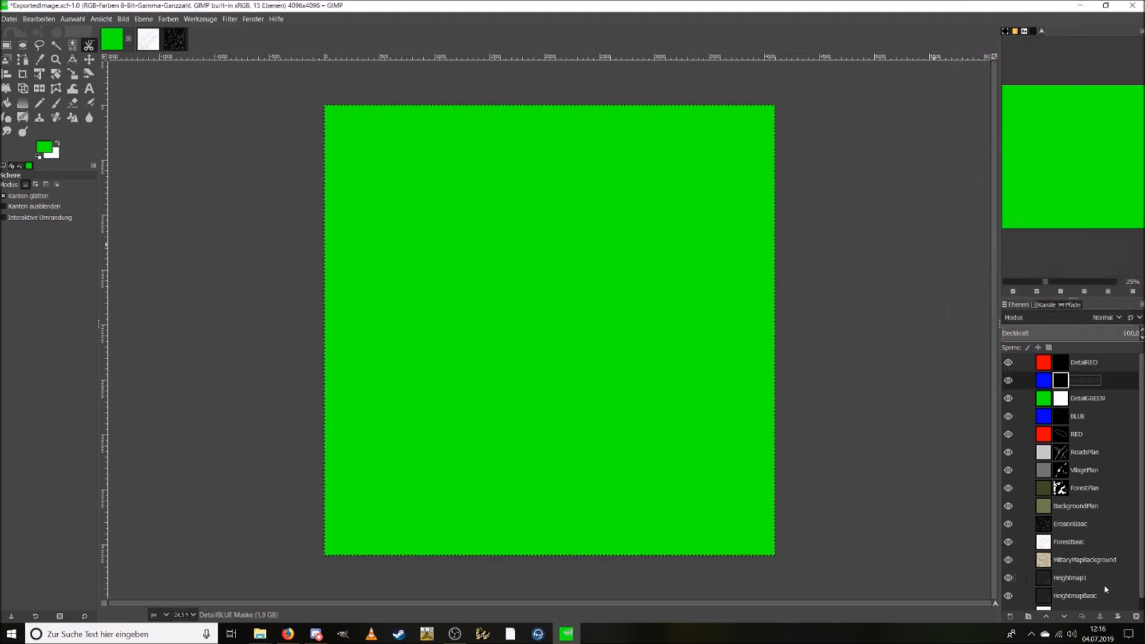
pyautogui.scroll(-1, 1105, 589)
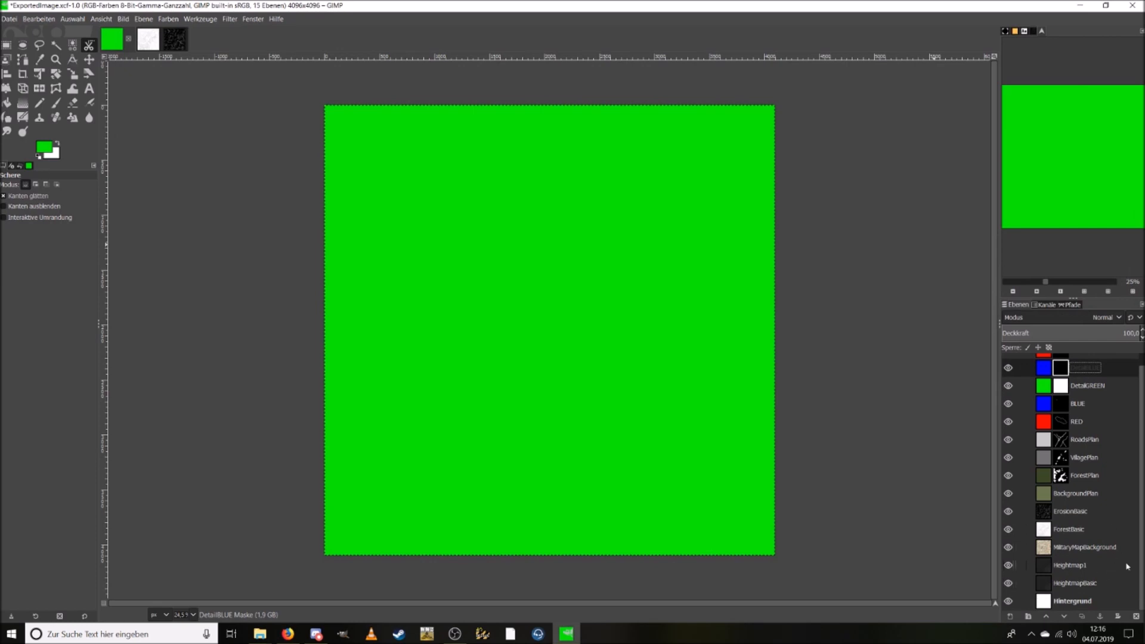
pyautogui.doubleClick(1066, 516)
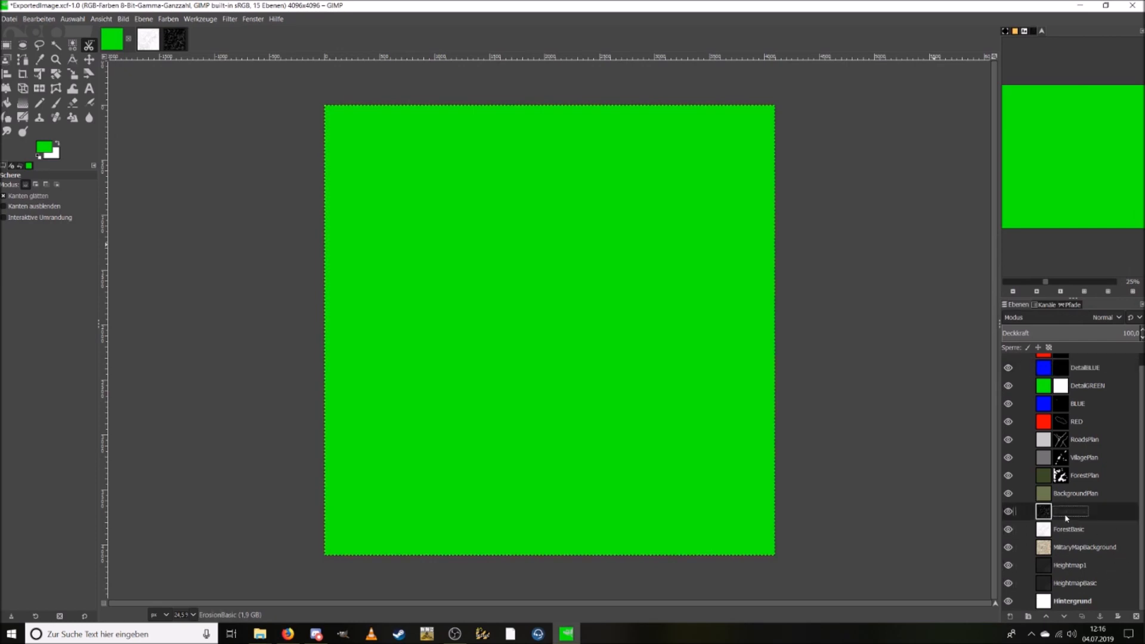
pyautogui.hotkey('ctrl', 'c')
pyautogui.doubleClick(1064, 370)
pyautogui.doubleClick(1072, 512)
pyautogui.doubleClick(1064, 370)
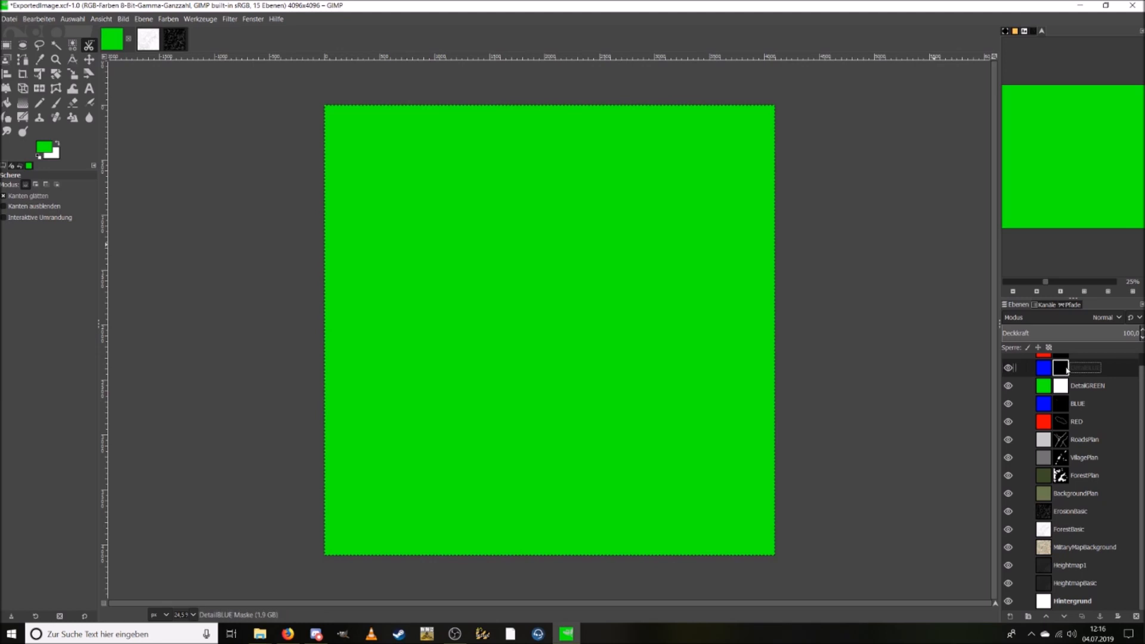
pyautogui.hotkey('ctrl', 'v')
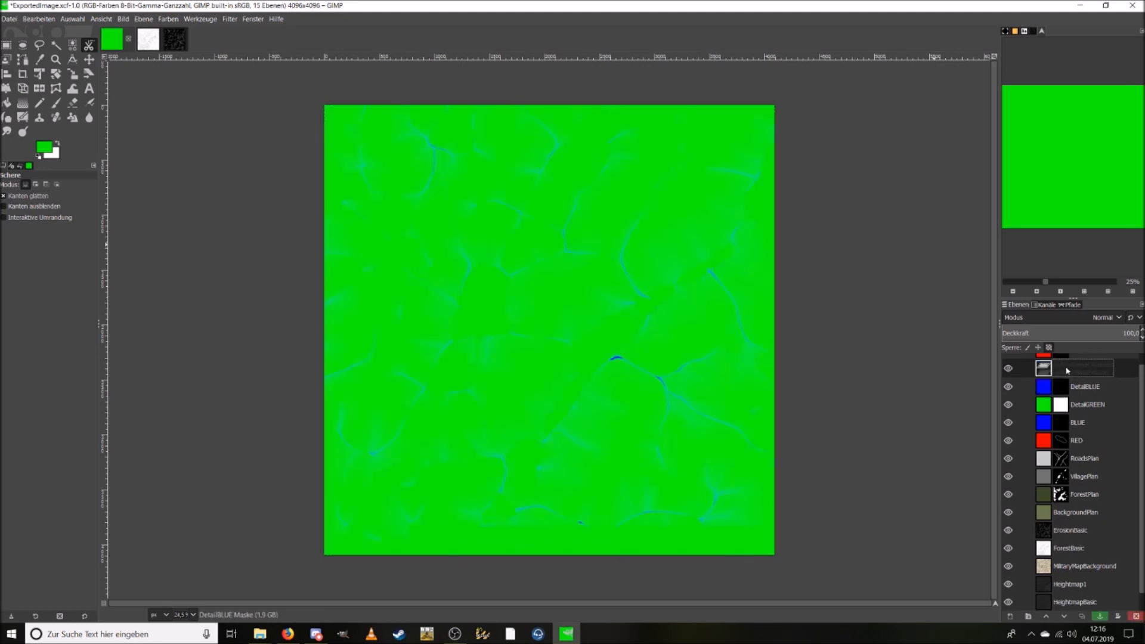
pyautogui.rightClick(1079, 373)
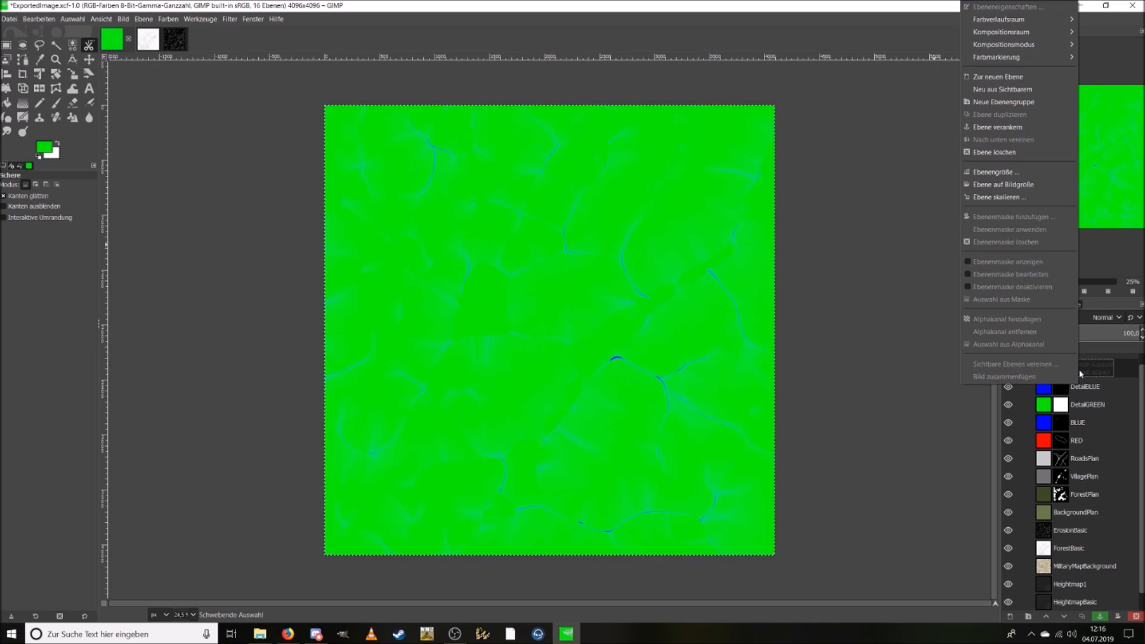
pyautogui.click(1007, 127)
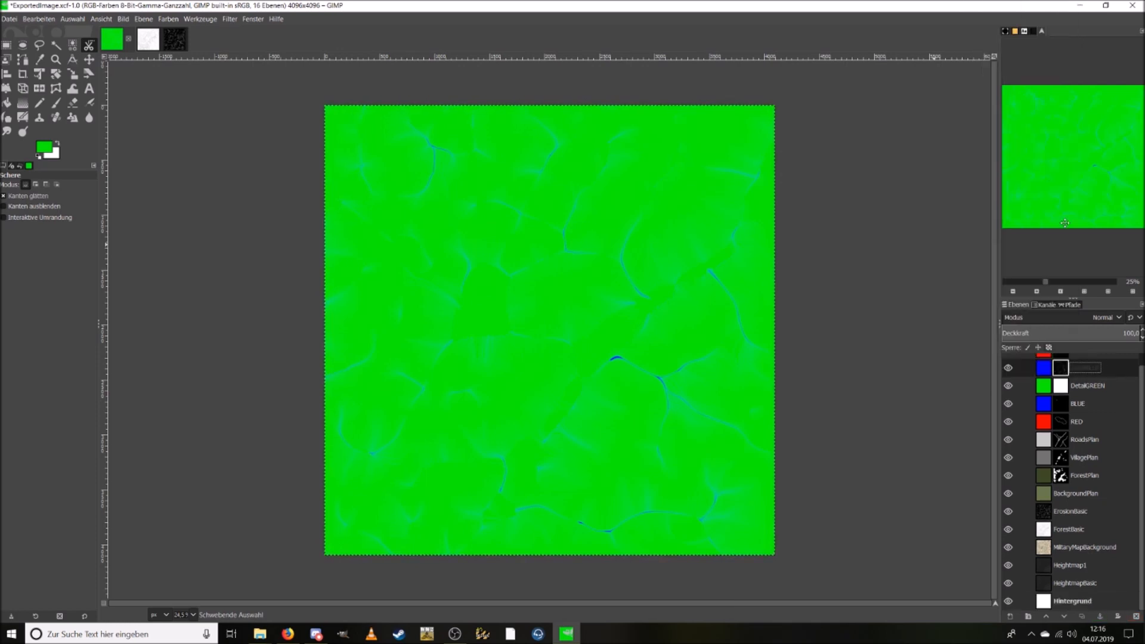
# Show the DetailBLUE layer mask on the canvas and examine its erosion lines up close.
pyautogui.moveTo(1061, 284); pyautogui.dragTo(1068, 285)
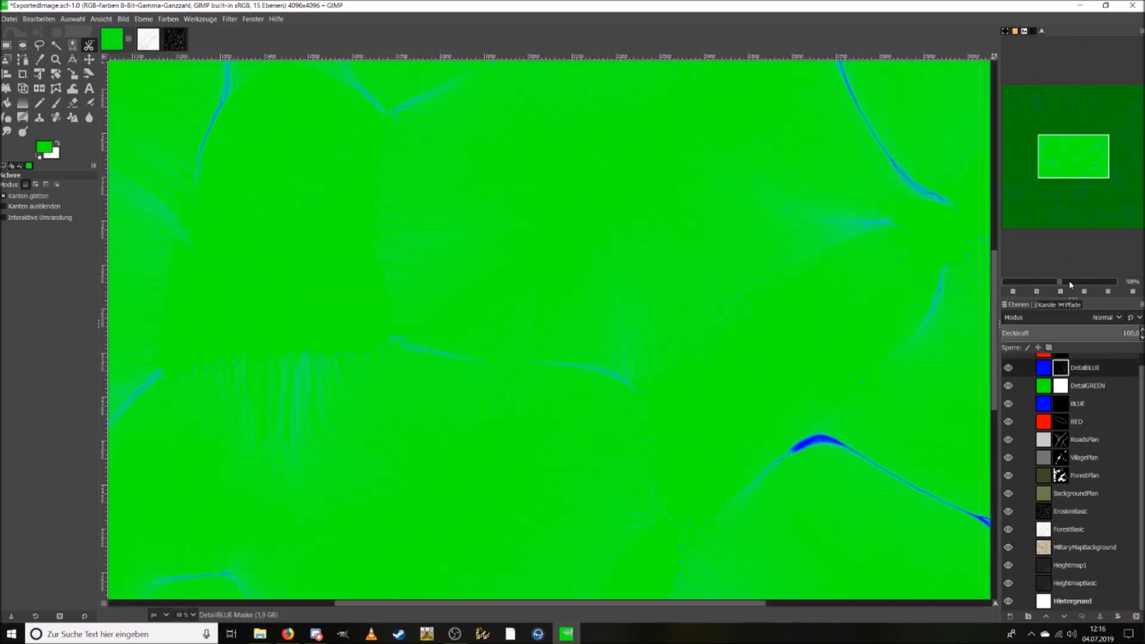
pyautogui.moveTo(1080, 171); pyautogui.dragTo(1056, 149)
pyautogui.rightClick(1064, 374)
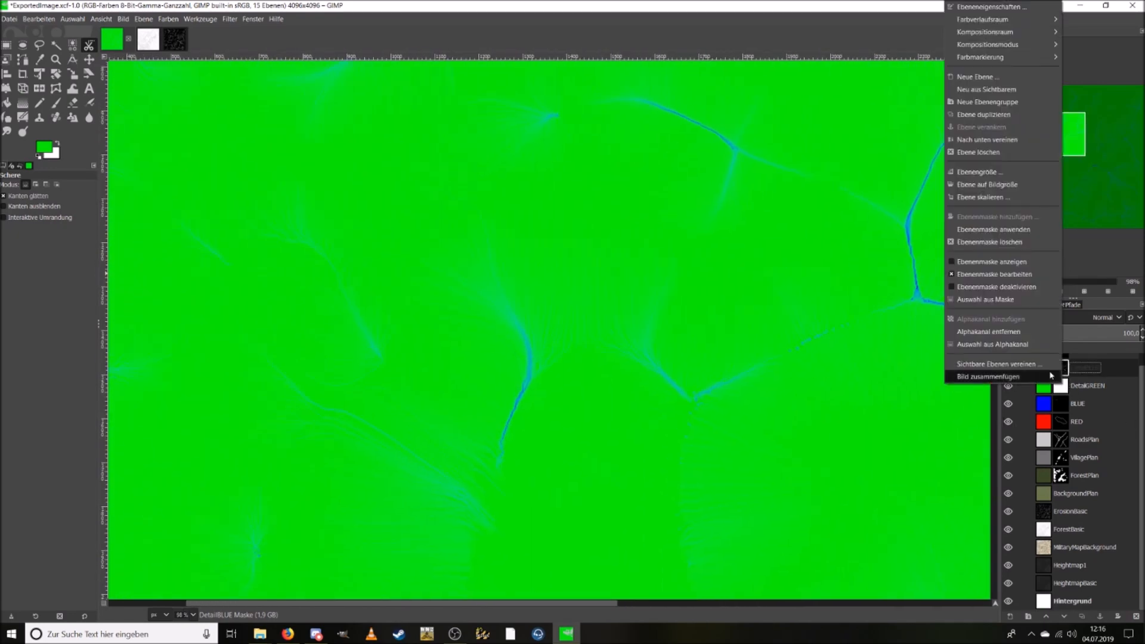
pyautogui.click(1019, 262)
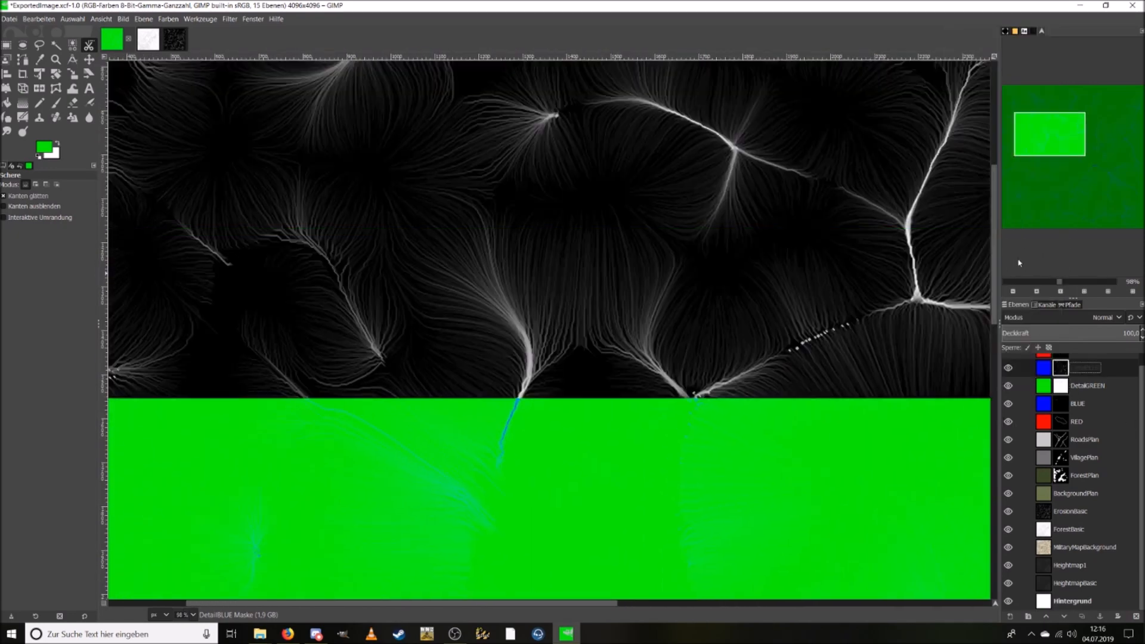
pyautogui.moveTo(1054, 124); pyautogui.dragTo(1076, 147)
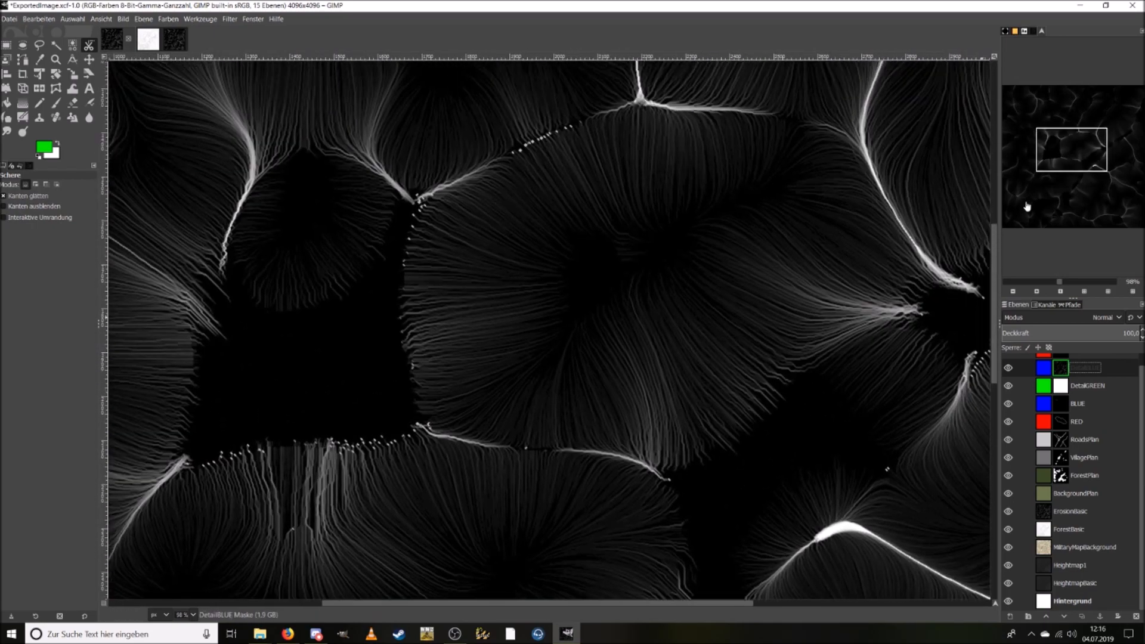
pyautogui.moveTo(1064, 160); pyautogui.dragTo(1064, 139)
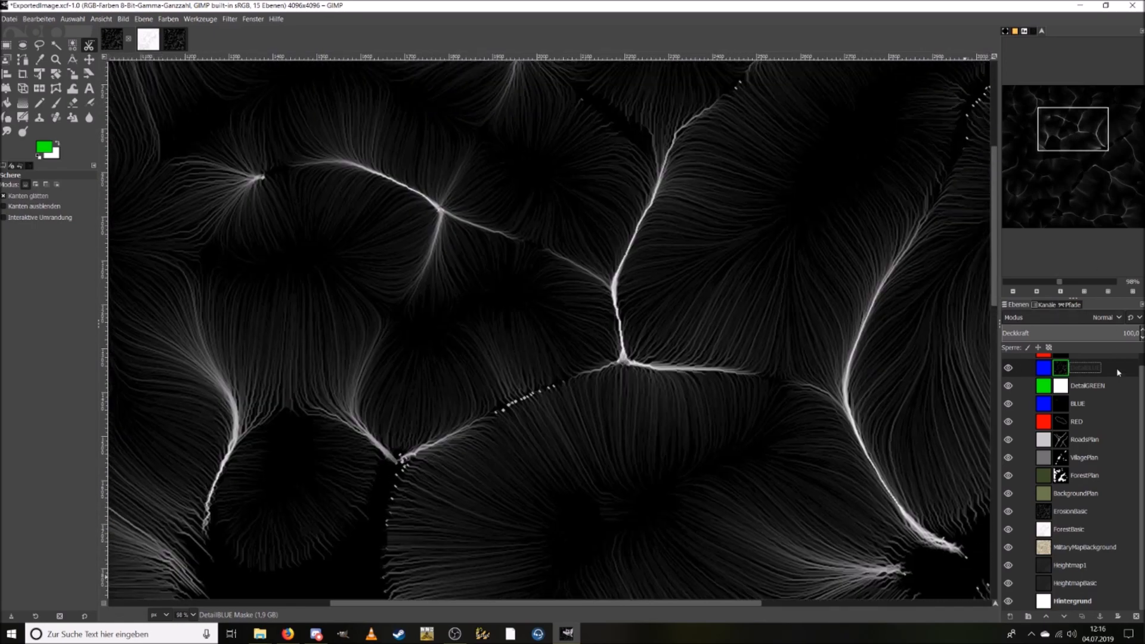
# Try posterizing the DetailBLUE mask to 2 levels, and undo it.
pyautogui.click(169, 19)
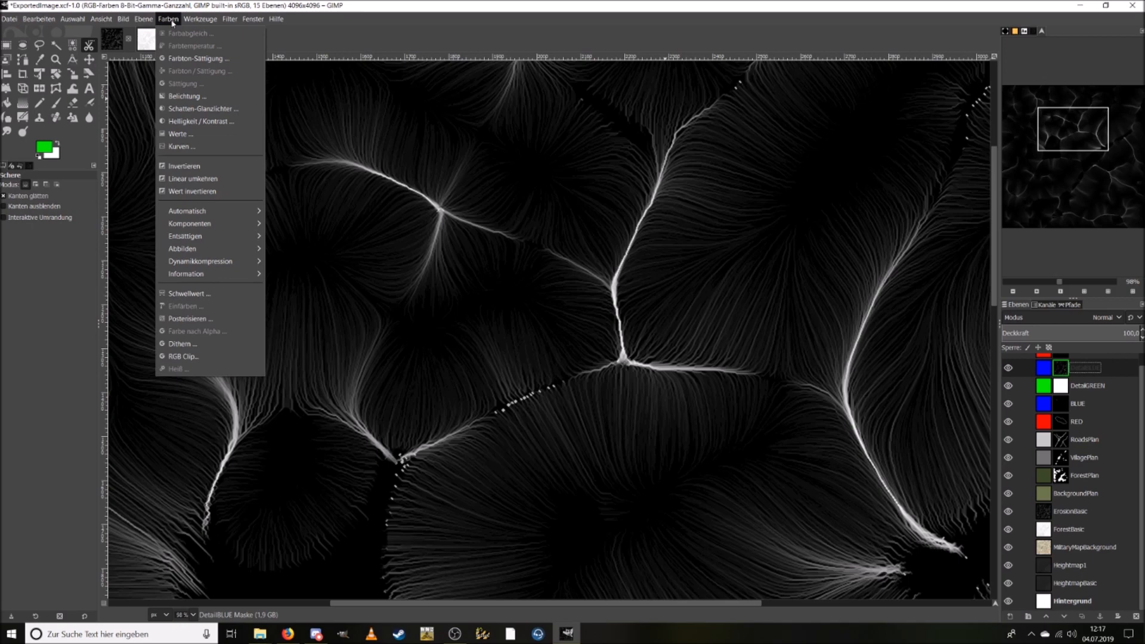
pyautogui.click(190, 318)
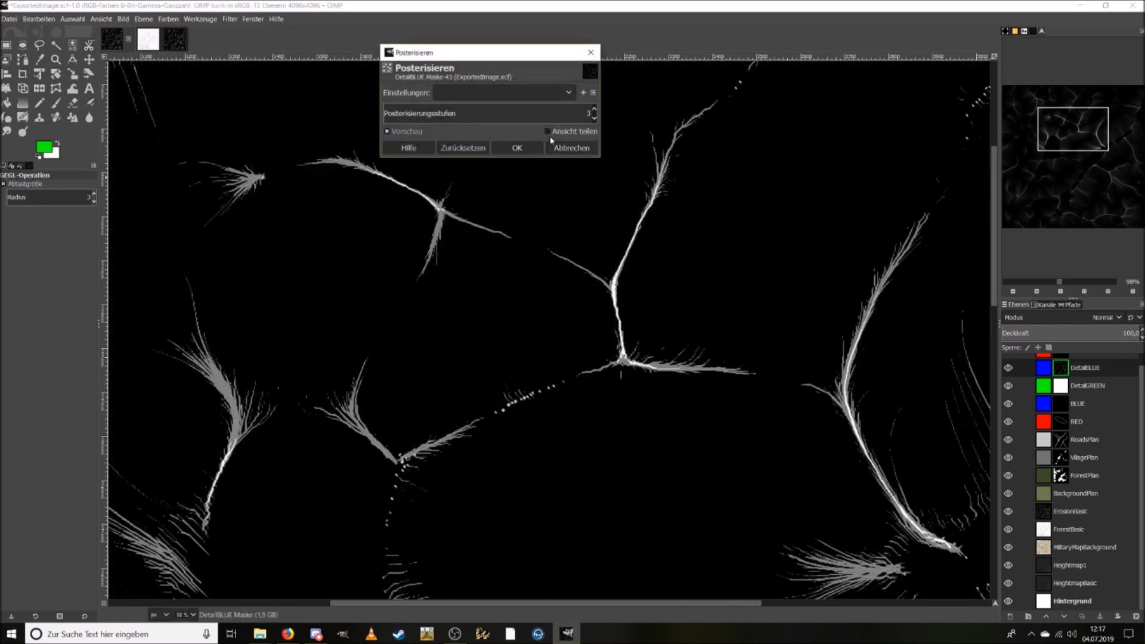
pyautogui.click(595, 119)
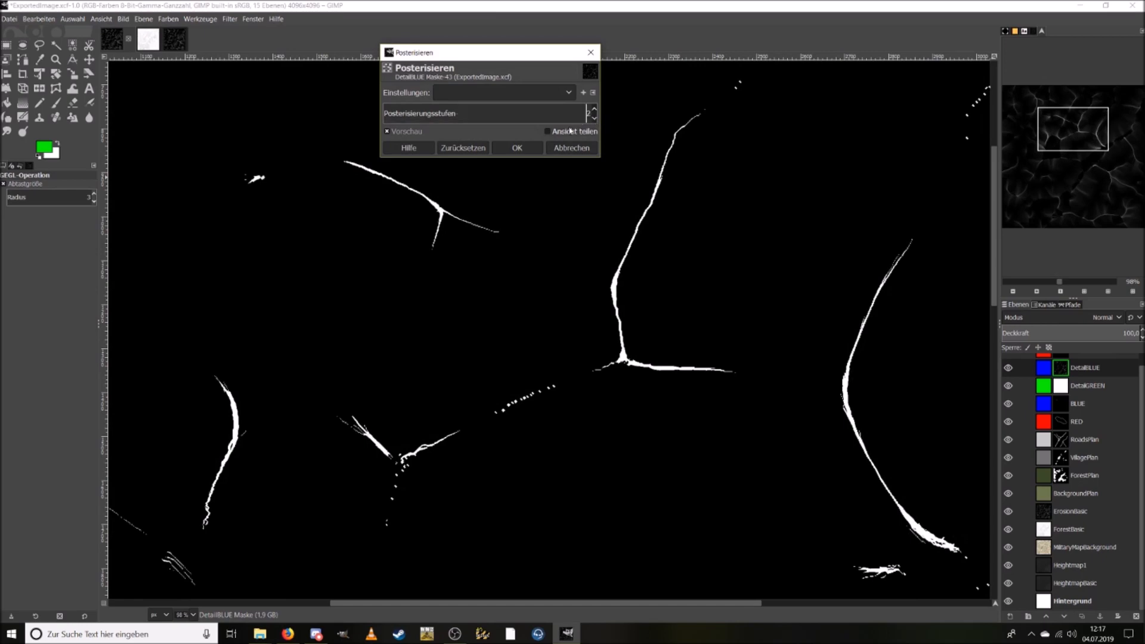
pyautogui.click(517, 148)
pyautogui.moveTo(1067, 128); pyautogui.dragTo(1098, 153)
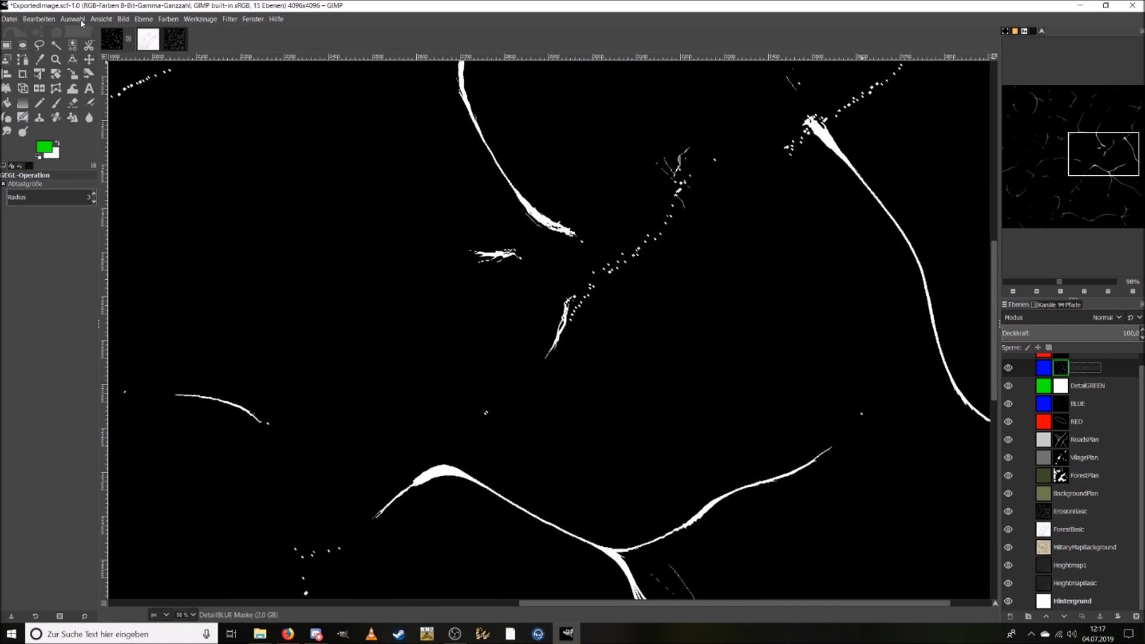
pyautogui.click(39, 18)
pyautogui.click(50, 33)
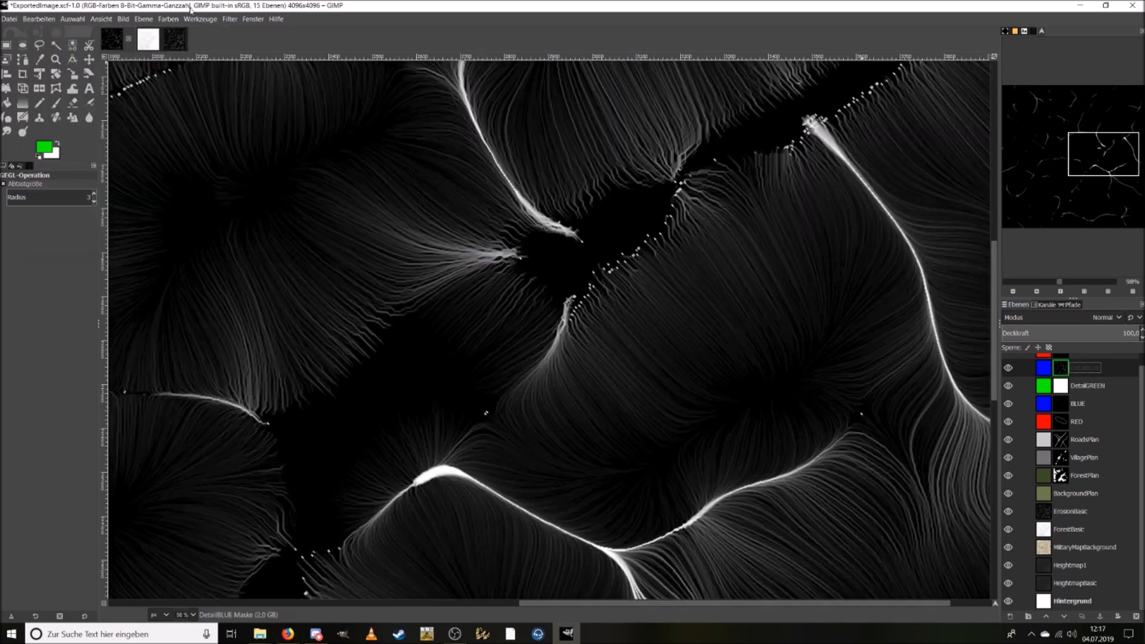
# Posterize the DetailBLUE mask to 3 levels.
pyautogui.click(168, 18)
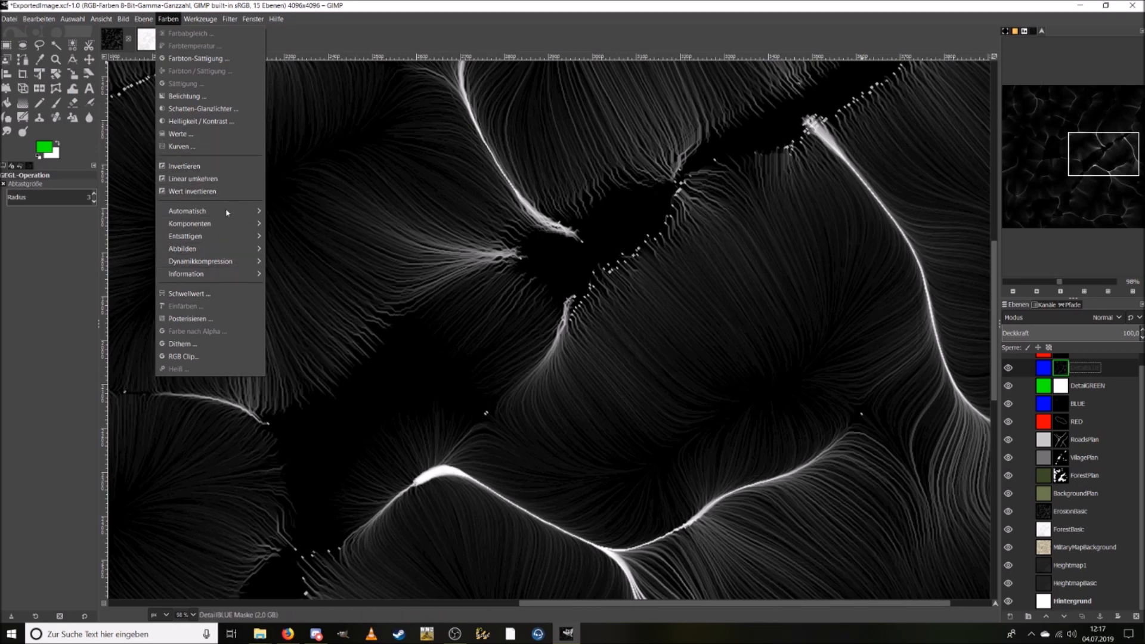
pyautogui.click(222, 318)
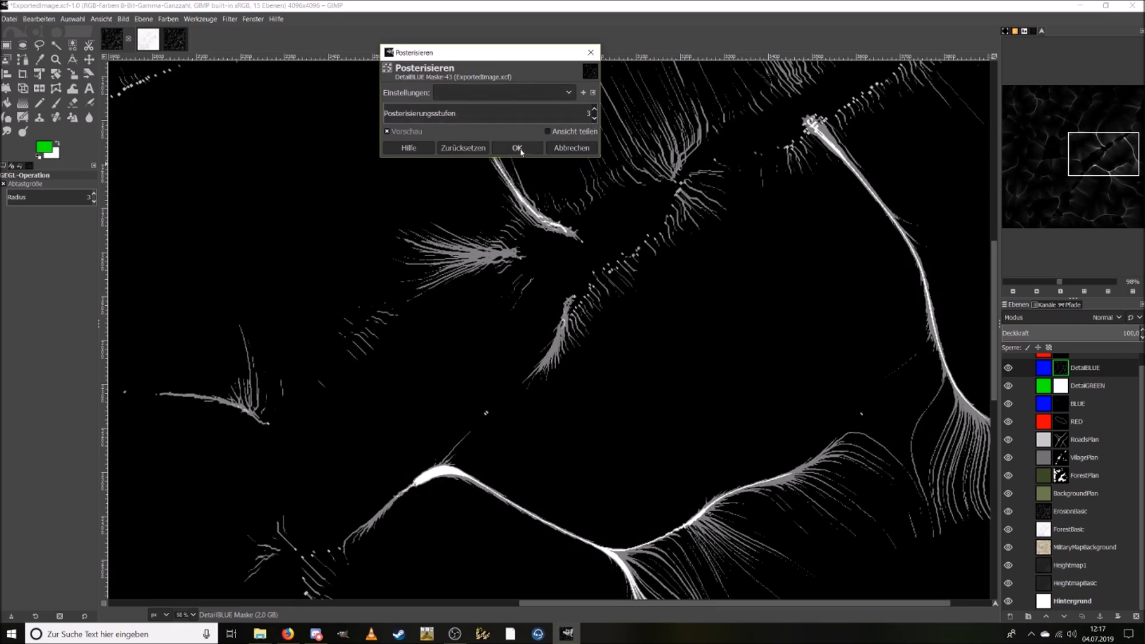
pyautogui.click(517, 148)
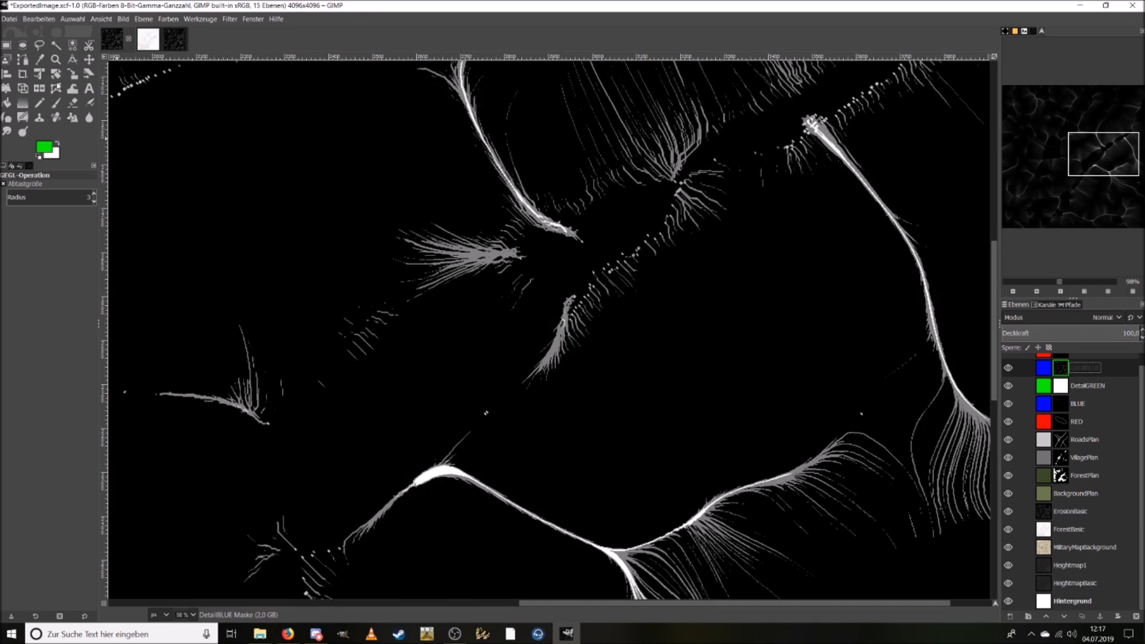
# Select the grey areas of the DetailBLUE mask by color, fill them with white as foreground color, and clear the selection.
pyautogui.click(43, 145)
pyautogui.moveTo(21, 116); pyautogui.dragTo(6, 51)
pyautogui.click(149, 254)
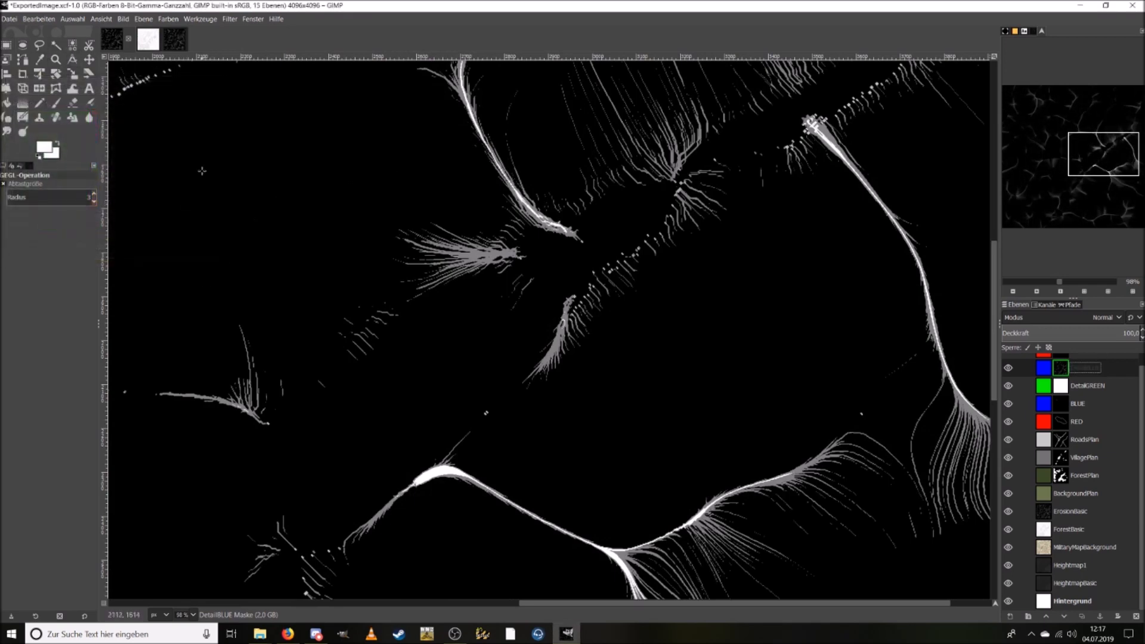
pyautogui.click(72, 46)
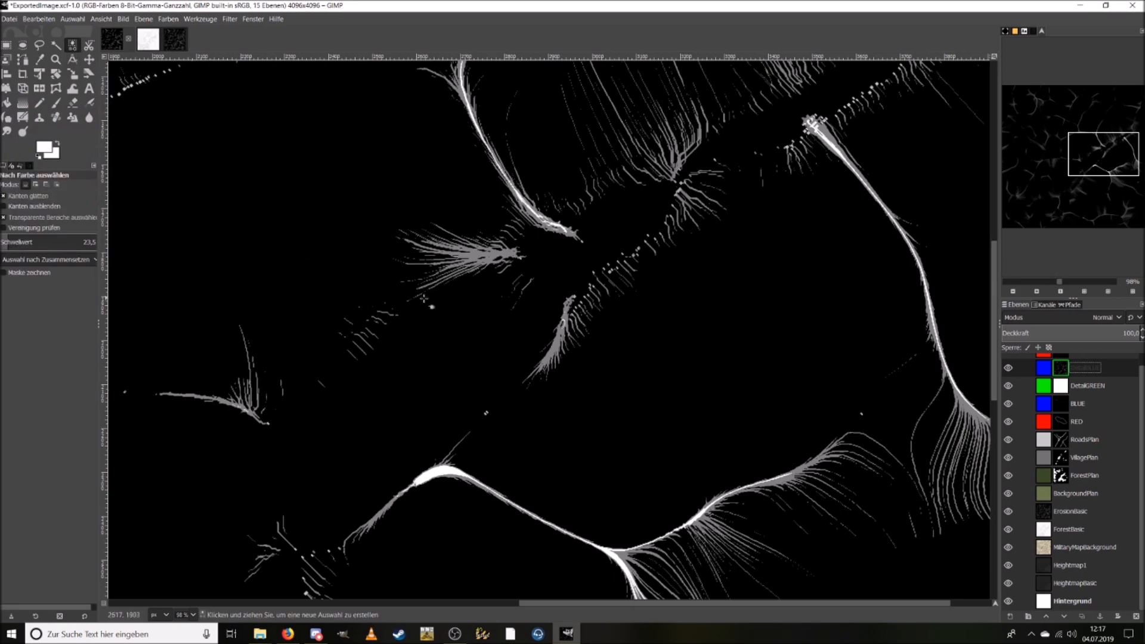
pyautogui.click(474, 254)
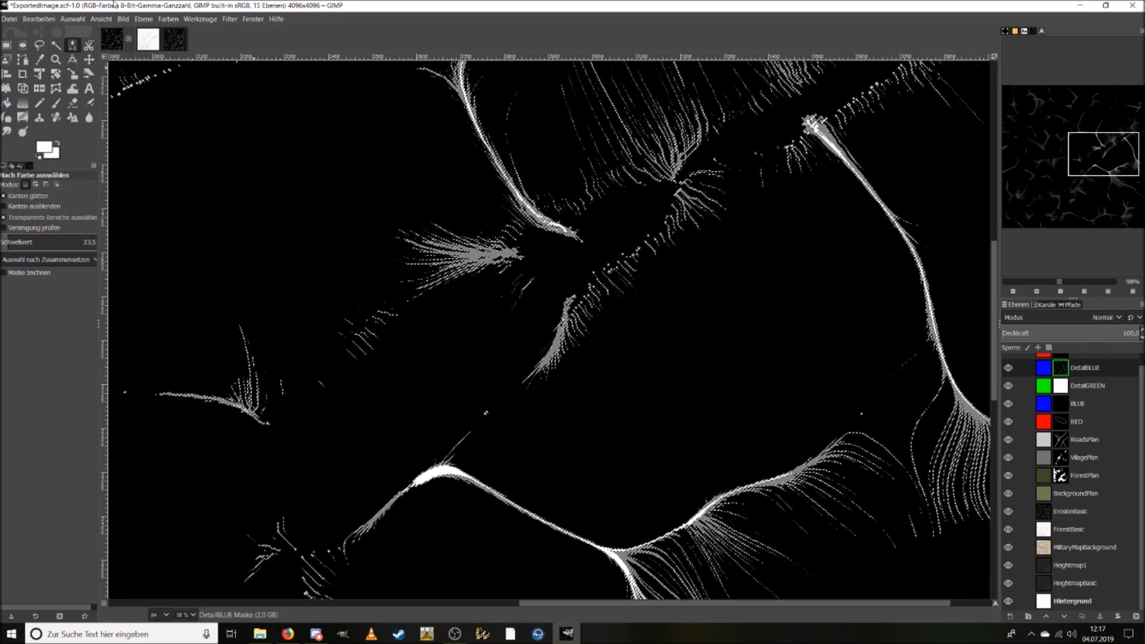
pyautogui.click(48, 19)
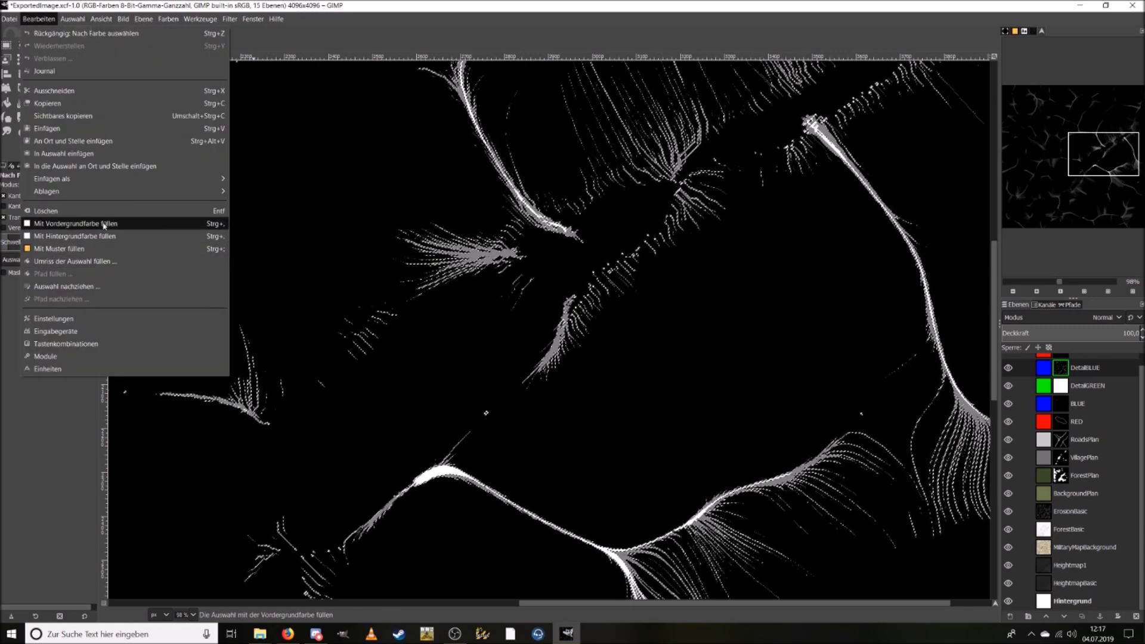
pyautogui.click(77, 224)
pyautogui.moveTo(1088, 154); pyautogui.dragTo(1056, 127)
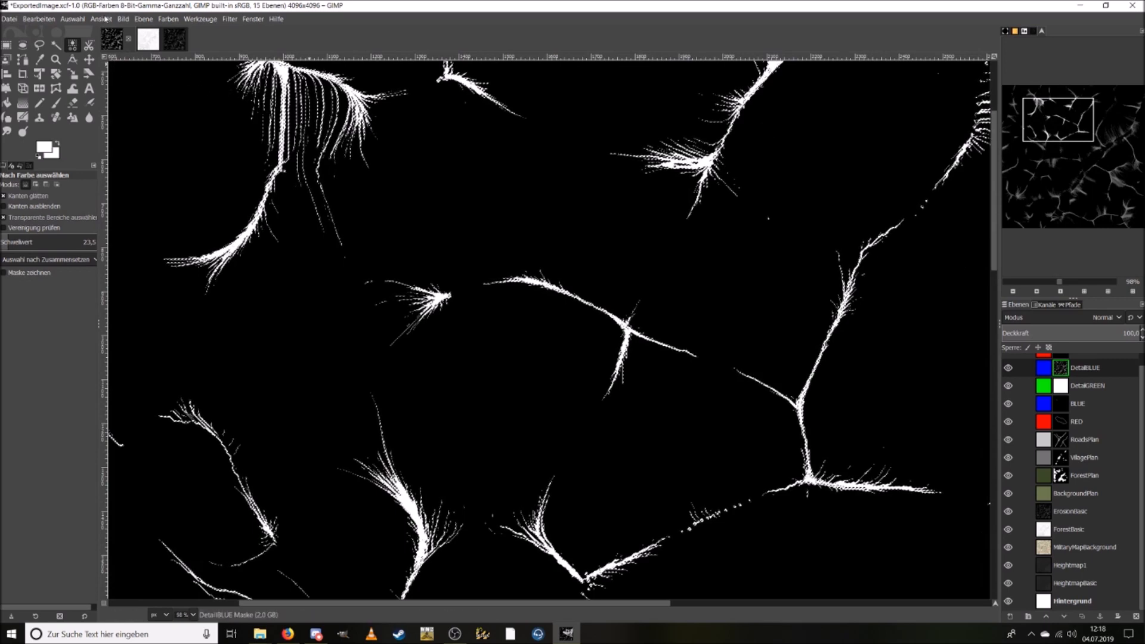
pyautogui.click(72, 18)
pyautogui.click(87, 46)
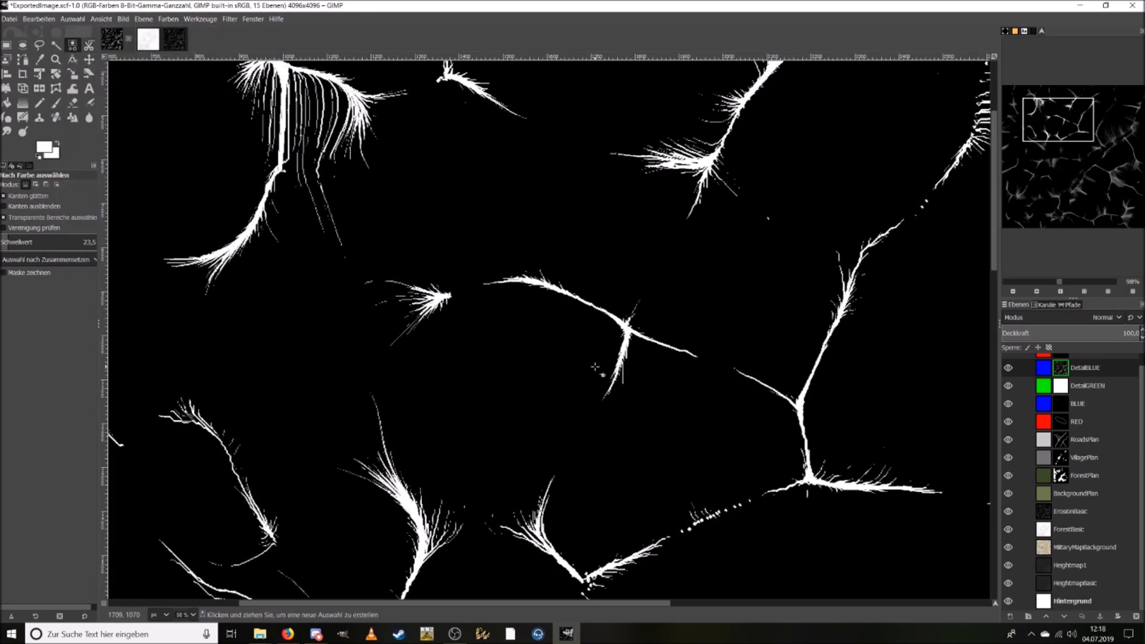
# Select the dark areas of the DetailBLUE mask by color with threshold 109.3, fill them with black (000000), and clear the selection.
pyautogui.click(1080, 285)
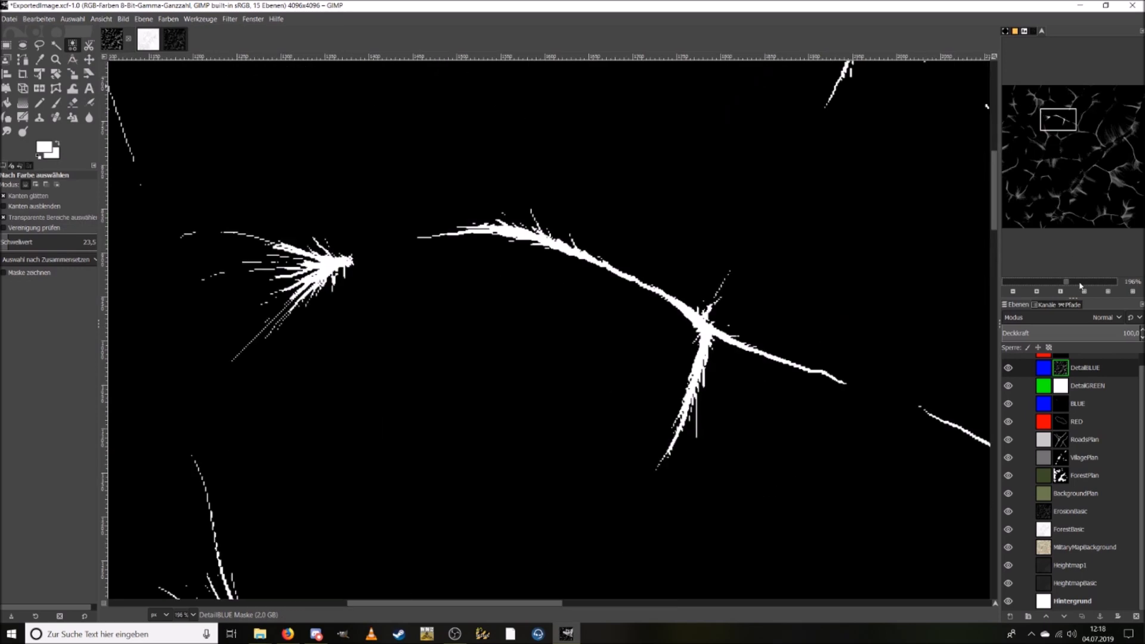
pyautogui.click(1080, 285)
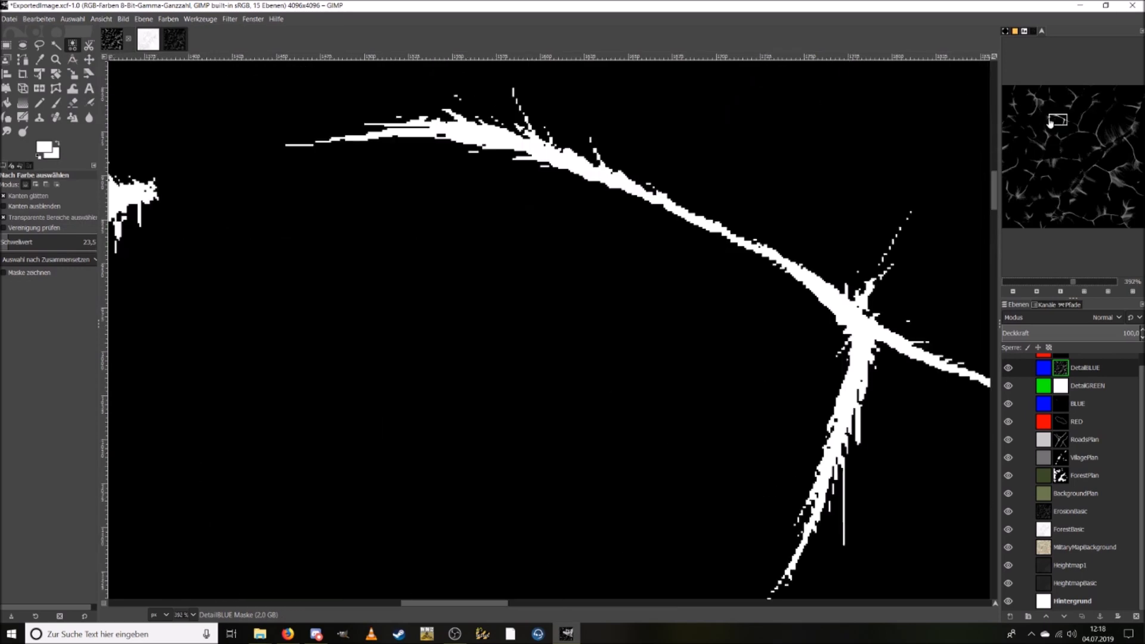
pyautogui.moveTo(1050, 115); pyautogui.dragTo(1055, 110)
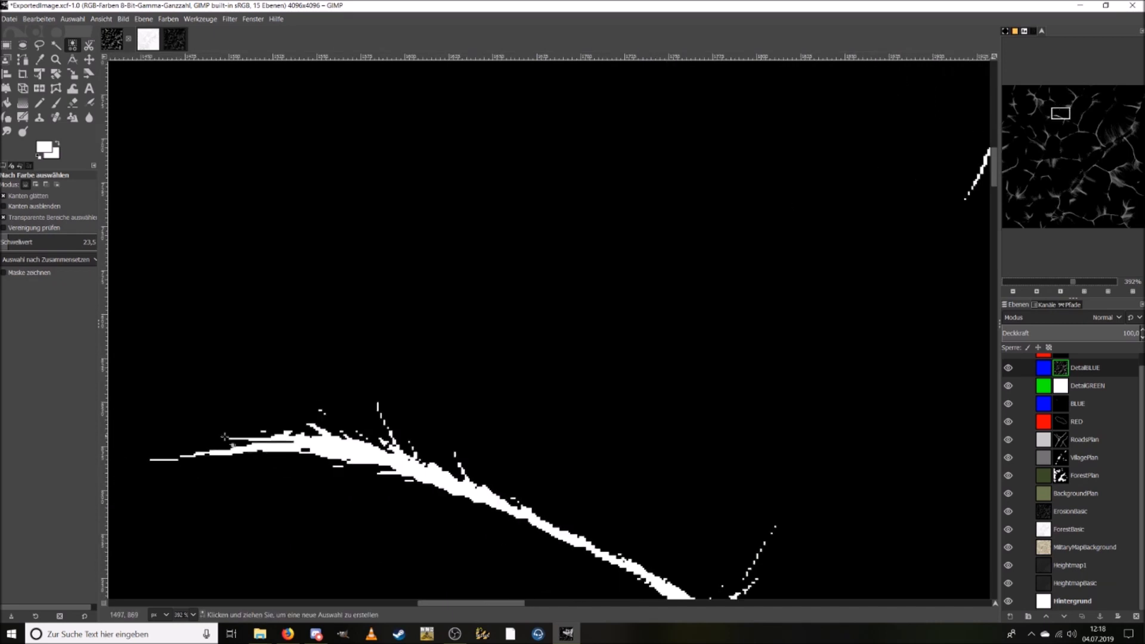
pyautogui.moveTo(15, 243); pyautogui.dragTo(40, 243)
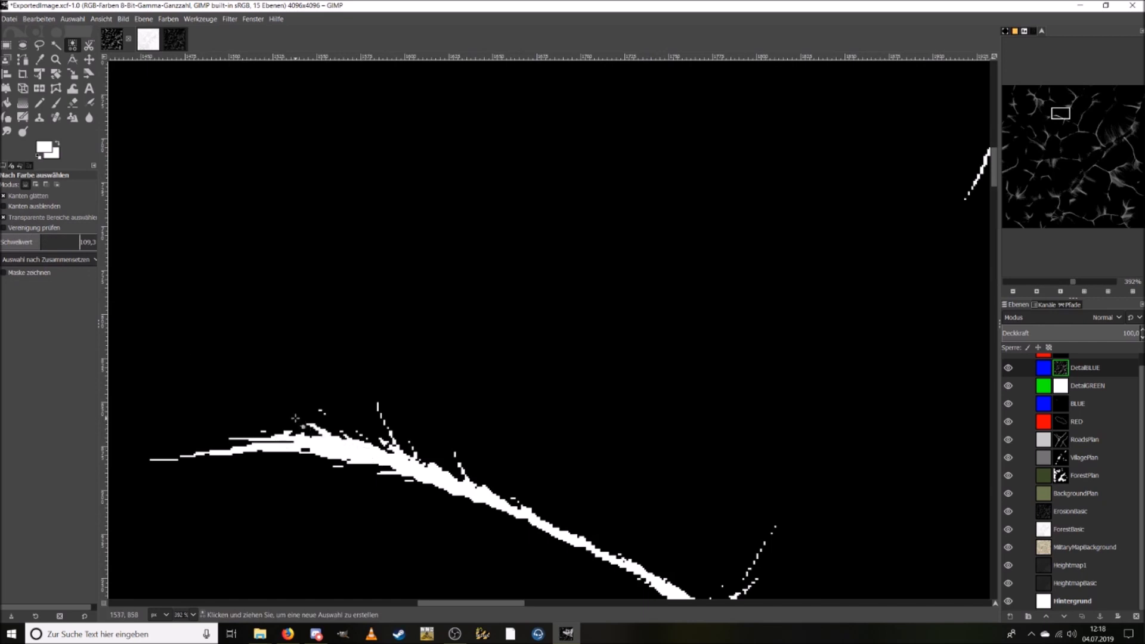
pyautogui.click(306, 384)
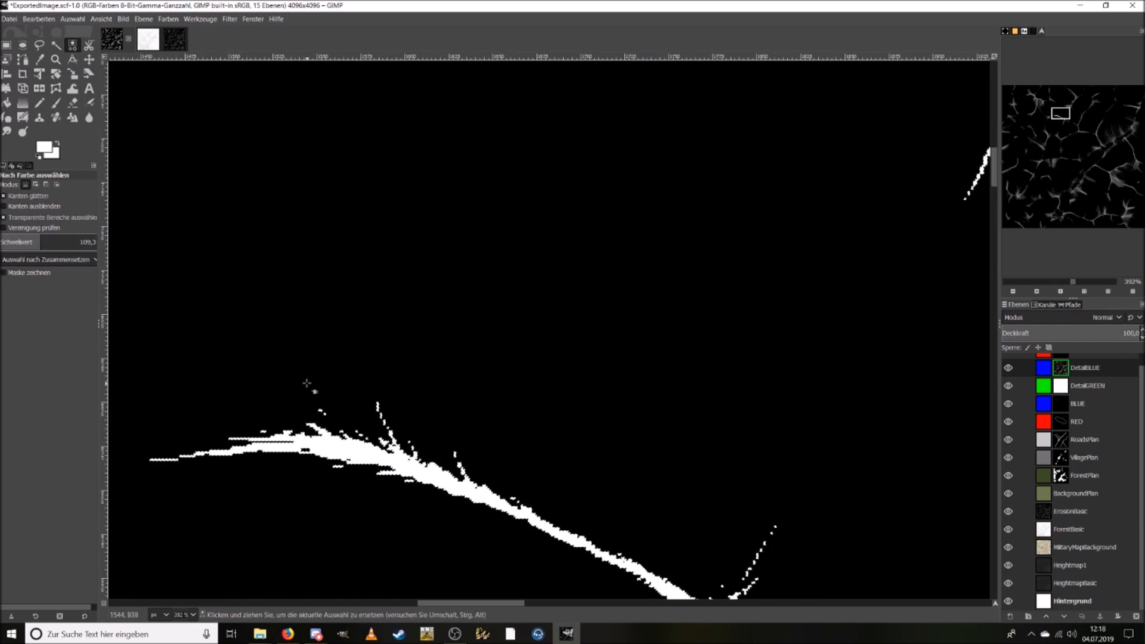
pyautogui.click(44, 147)
pyautogui.moveTo(31, 174); pyautogui.dragTo(24, 215)
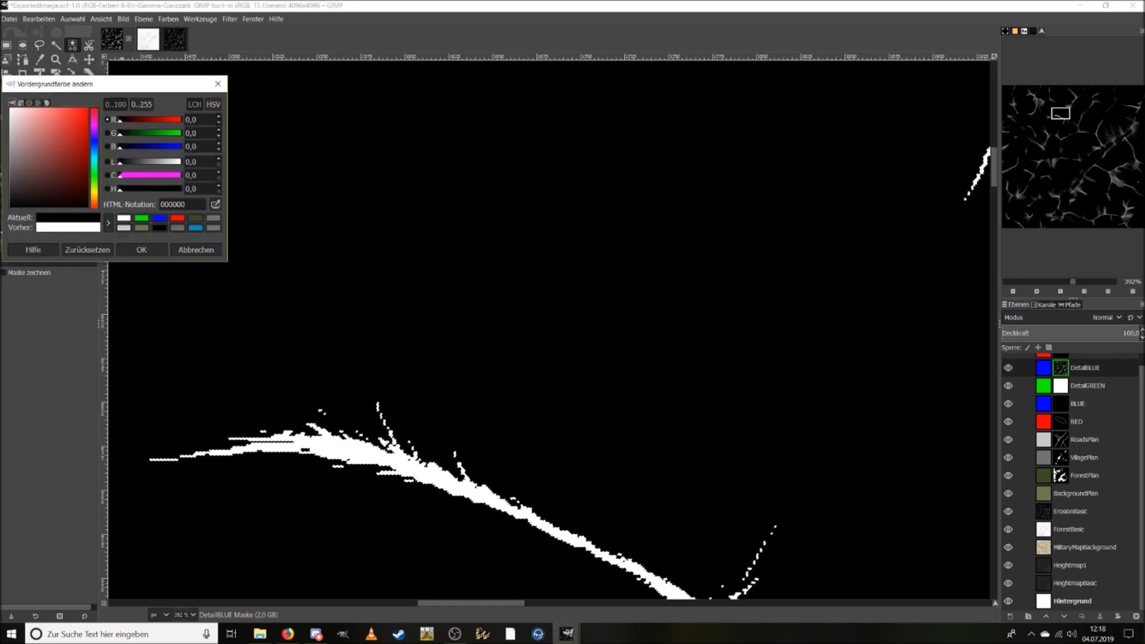
pyautogui.click(142, 249)
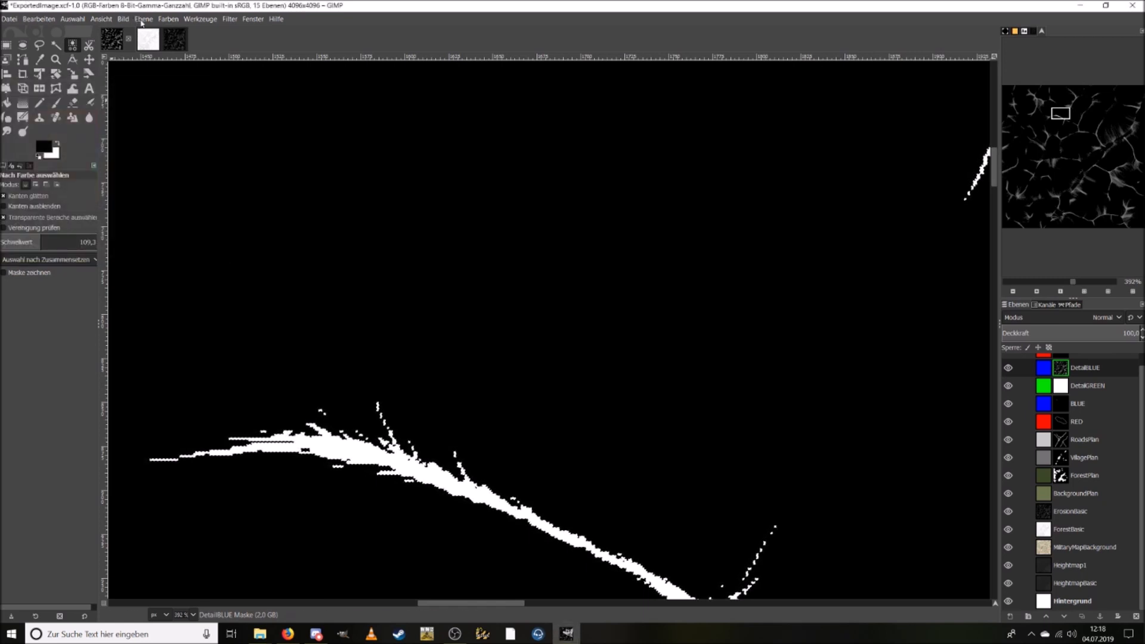
pyautogui.click(55, 20)
pyautogui.click(103, 225)
pyautogui.click(73, 20)
pyautogui.click(84, 43)
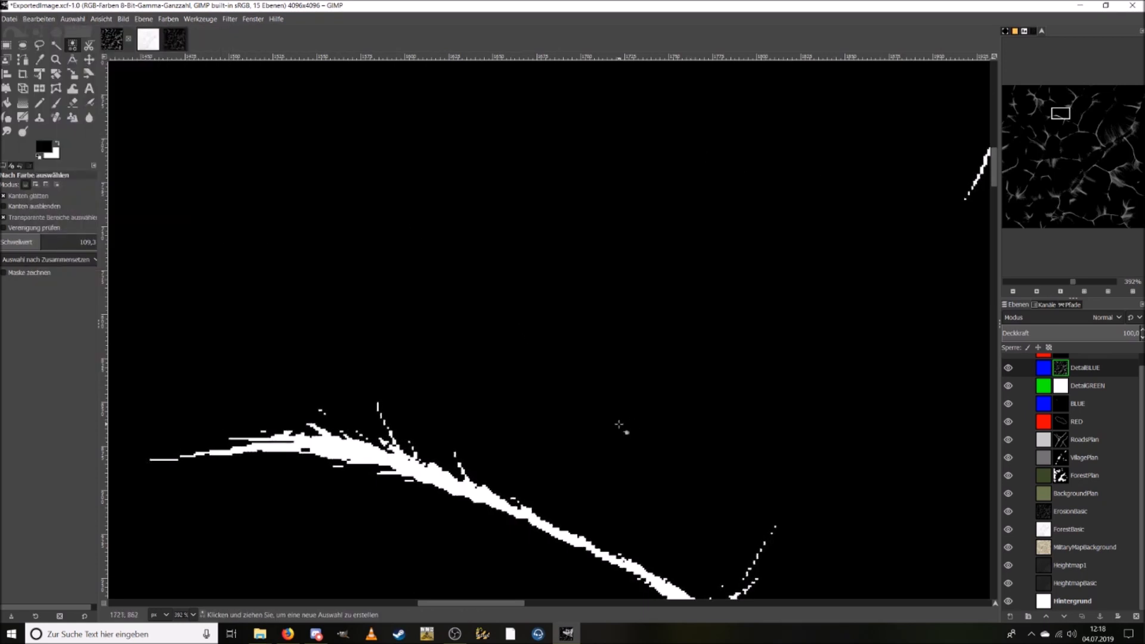
# Stop displaying the DetailBLUE layer mask on the canvas, check the whole composite image, and save the file.
pyautogui.moveTo(1072, 282); pyautogui.dragTo(1042, 284)
pyautogui.rightClick(1079, 368)
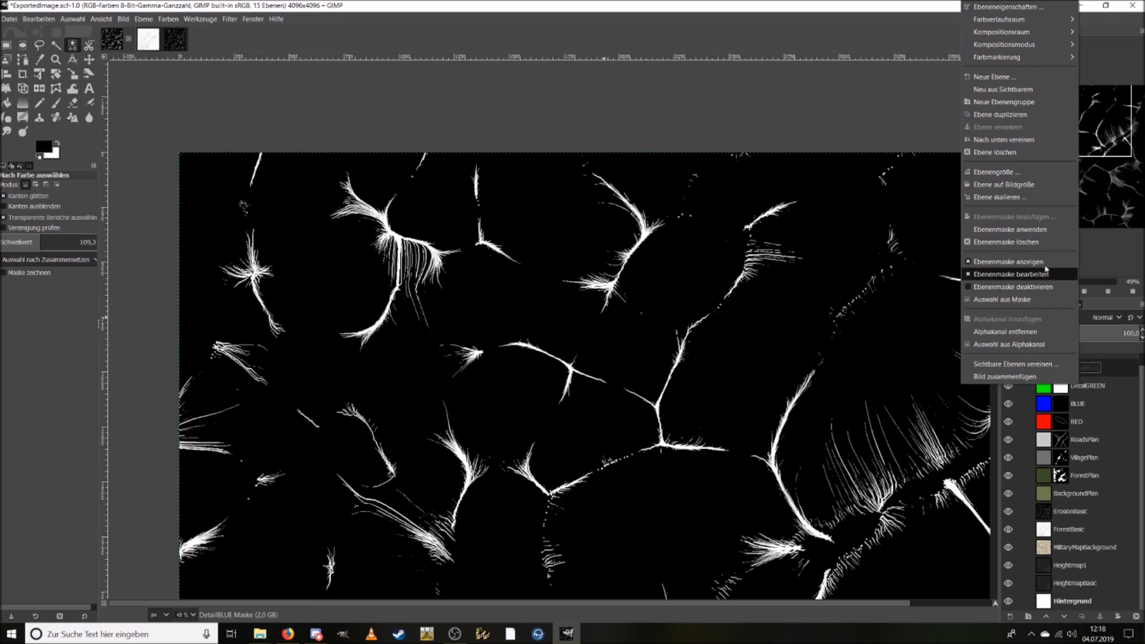
pyautogui.click(1007, 262)
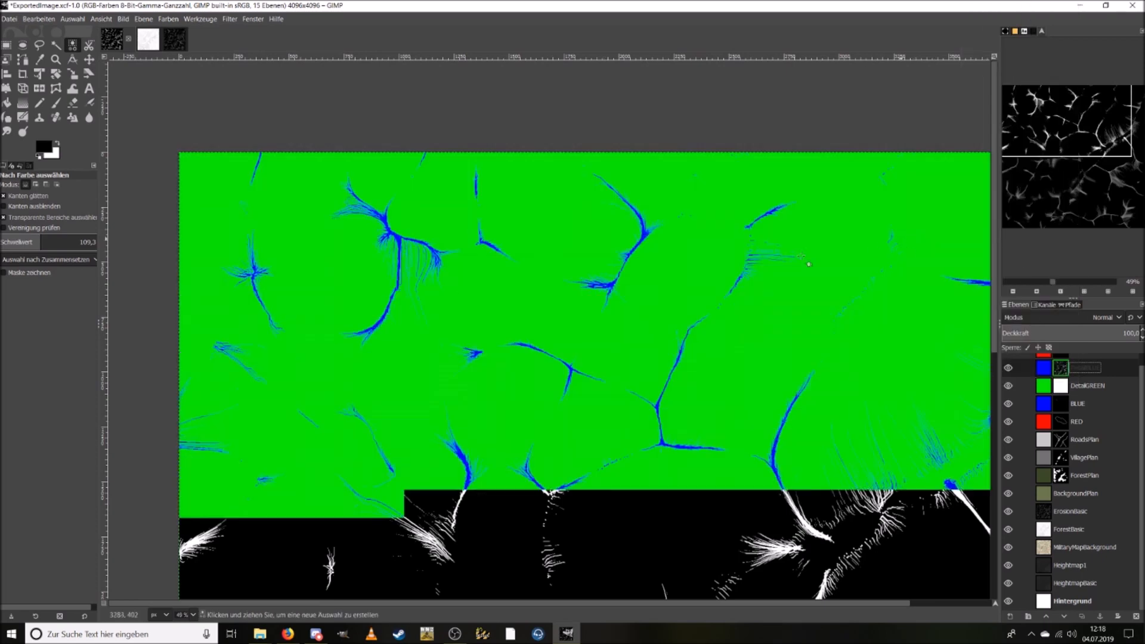
pyautogui.click(1059, 170)
pyautogui.moveTo(1059, 171); pyautogui.dragTo(1063, 159)
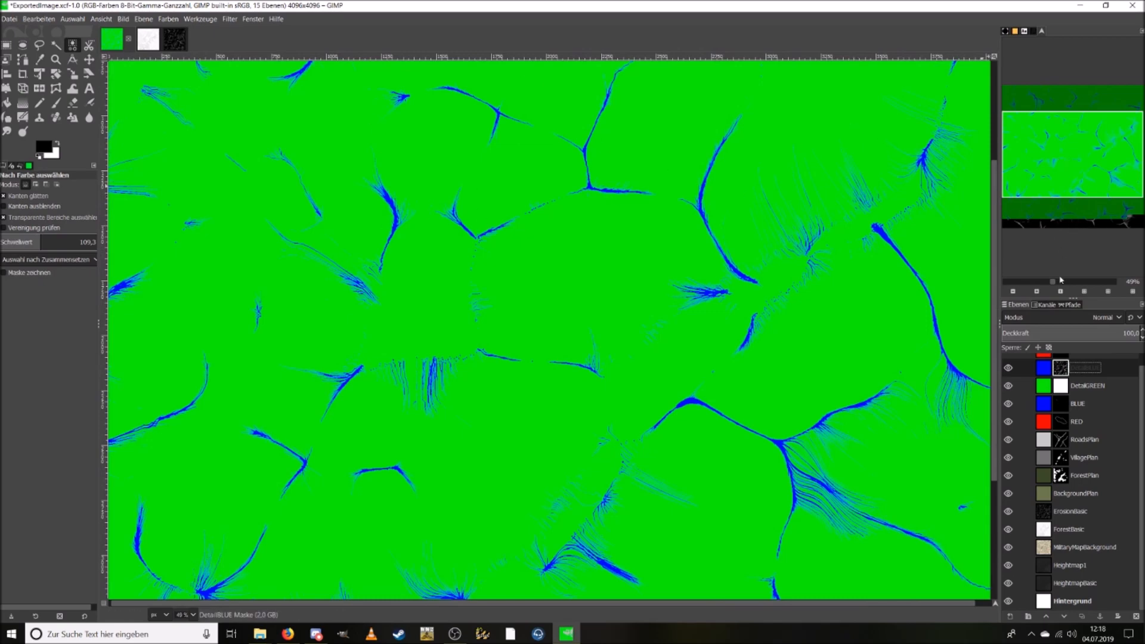
pyautogui.click(1047, 283)
pyautogui.moveTo(1064, 184); pyautogui.dragTo(1077, 279)
pyautogui.moveTo(1059, 172); pyautogui.dragTo(1058, 185)
pyautogui.click(7, 19)
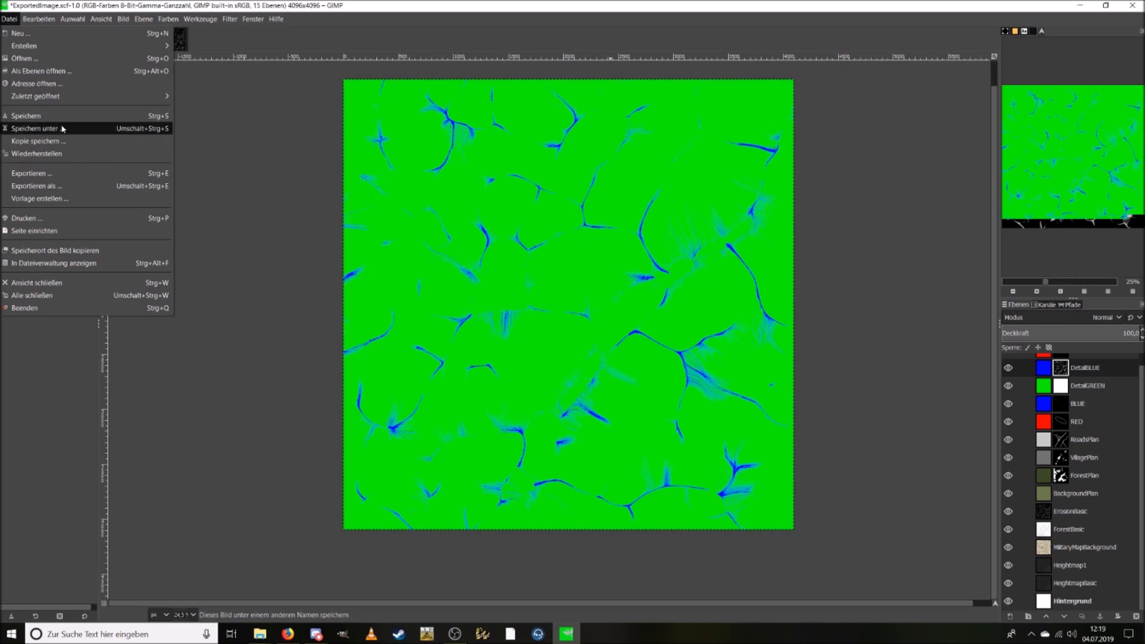
pyautogui.click(35, 116)
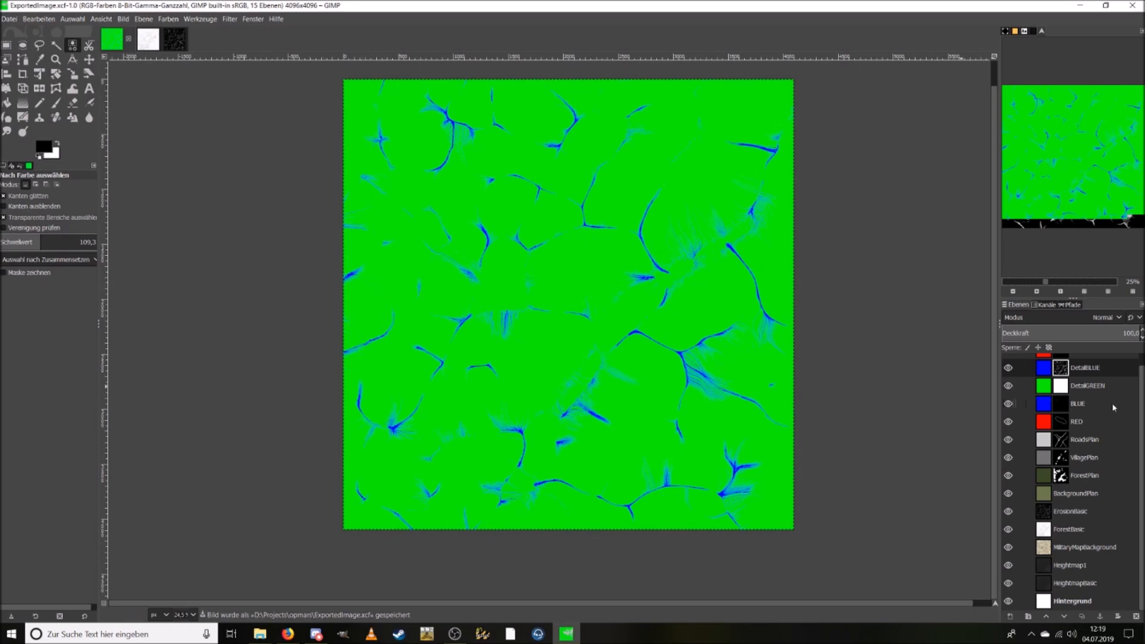
# Copy the ForestBasic layer, paste it into the DetailRED layer mask, and anchor the floating selection.
pyautogui.scroll(1, 1085, 423)
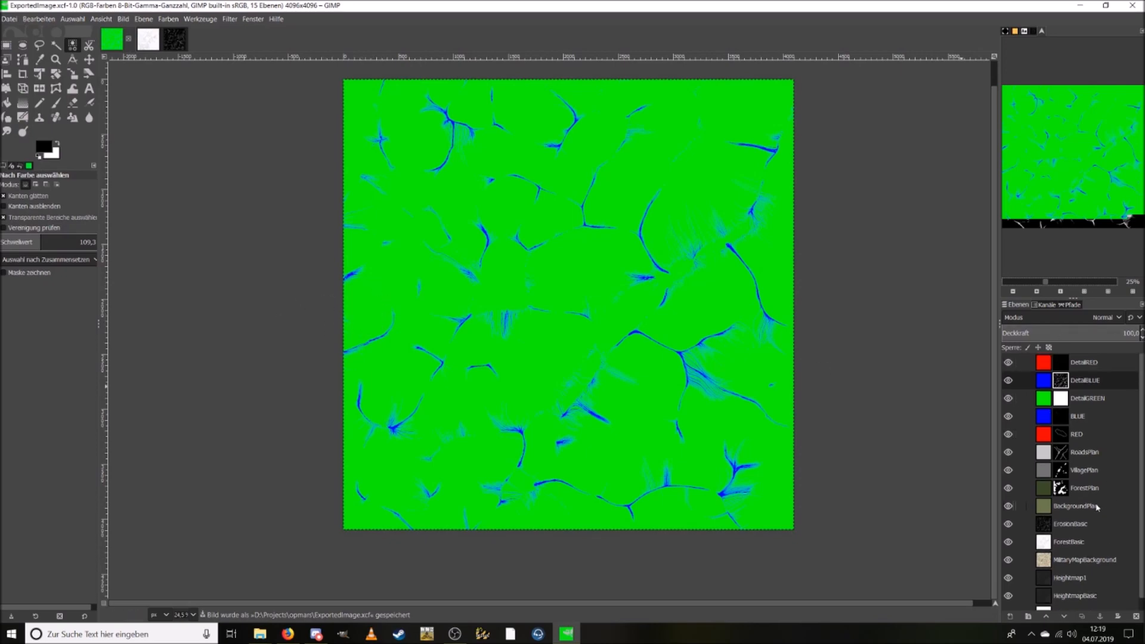
pyautogui.scroll(-1, 1103, 520)
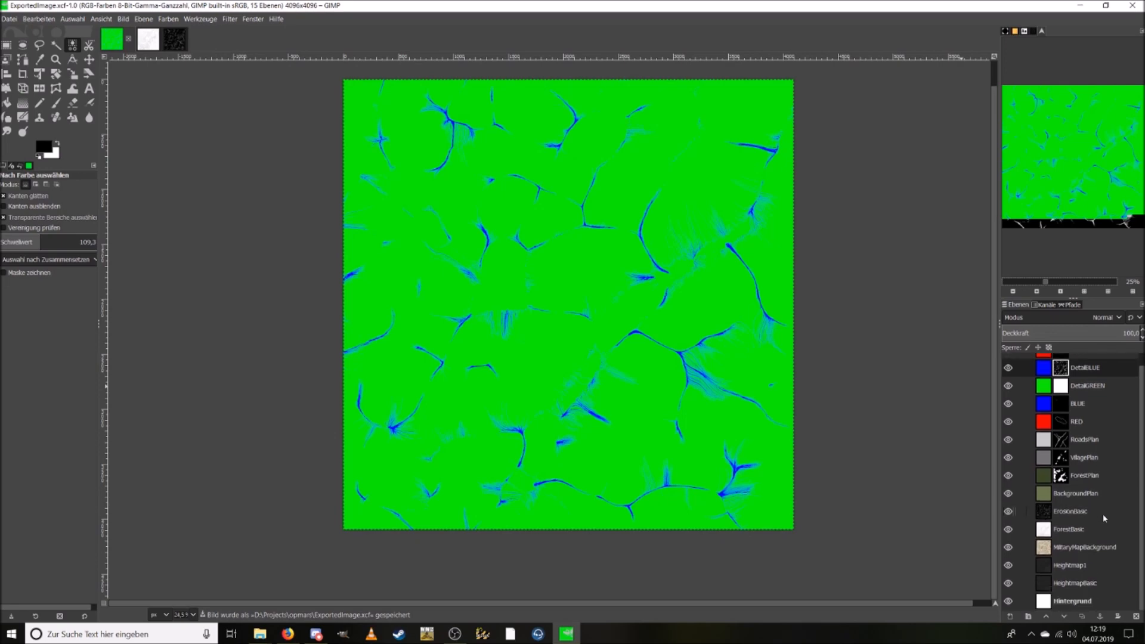
pyautogui.click(1044, 534)
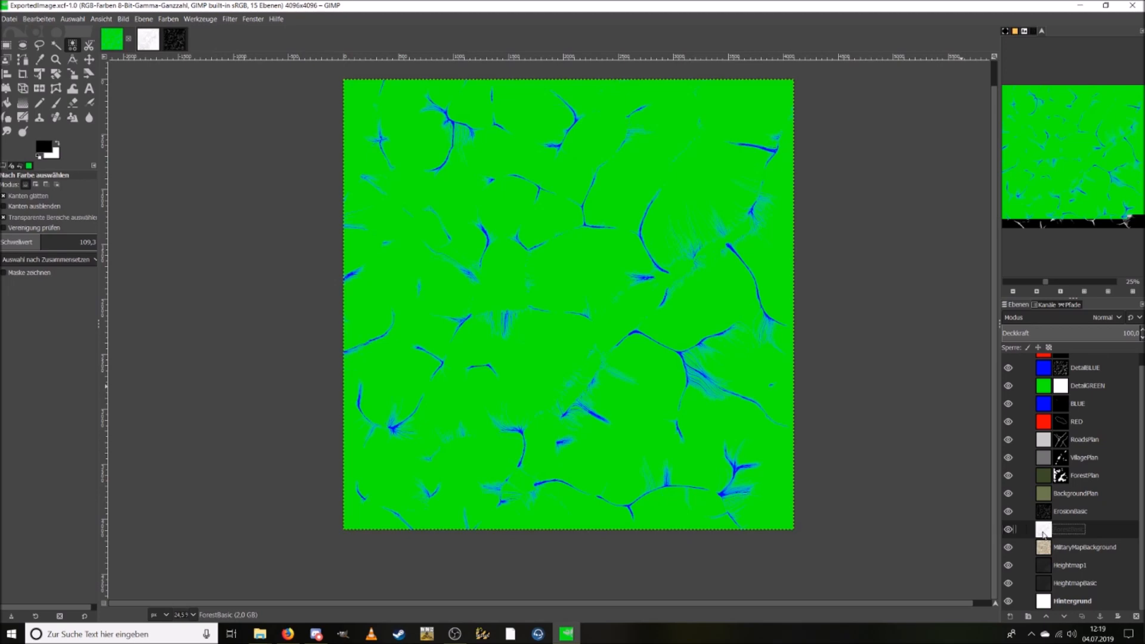
pyautogui.hotkey('ctrl', 'c')
pyautogui.scroll(1, 1101, 477)
pyautogui.click(1064, 362)
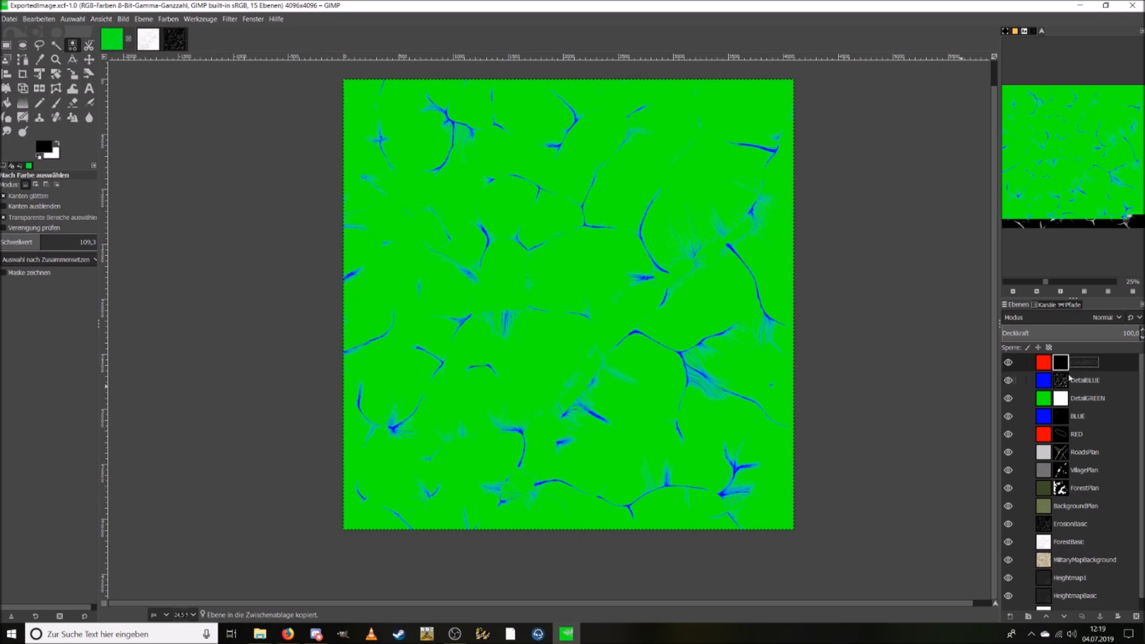
pyautogui.hotkey('ctrl', 'v')
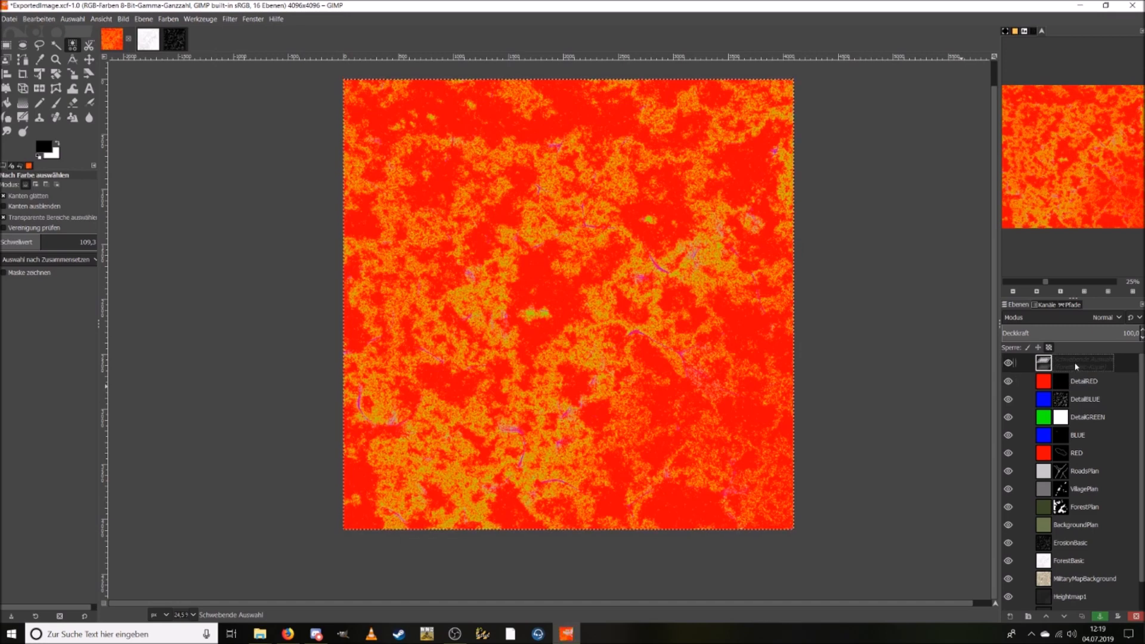
pyautogui.rightClick(1073, 364)
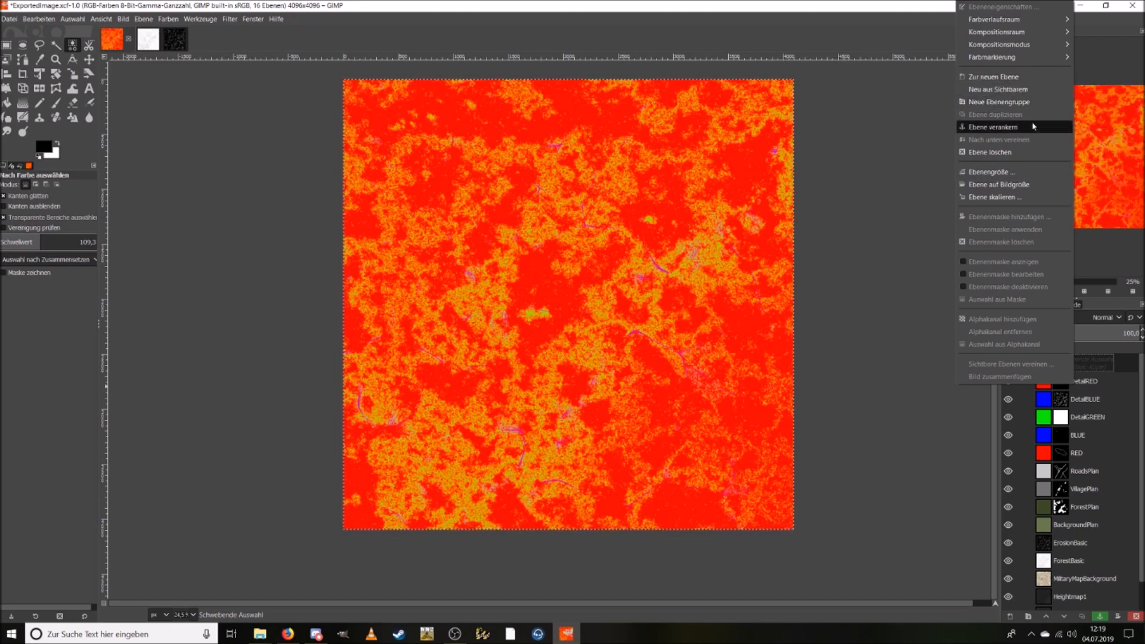
pyautogui.click(1025, 78)
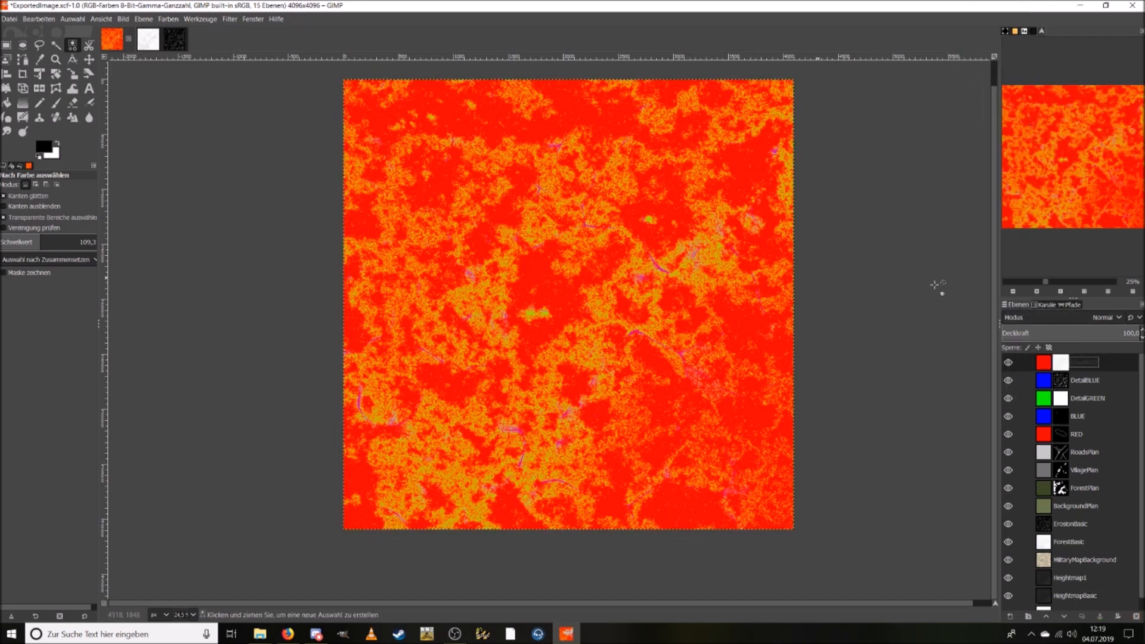
# Display the DetailRED layer mask on the canvas.
pyautogui.click(1067, 279)
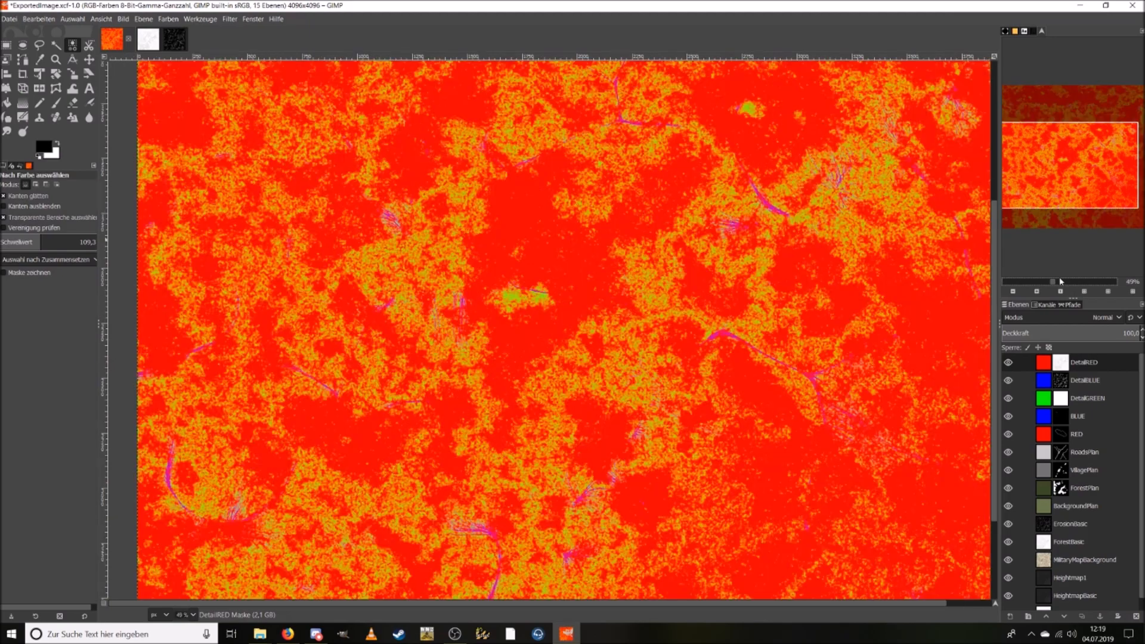
pyautogui.moveTo(1066, 281); pyautogui.dragTo(1041, 283)
pyautogui.rightClick(1074, 364)
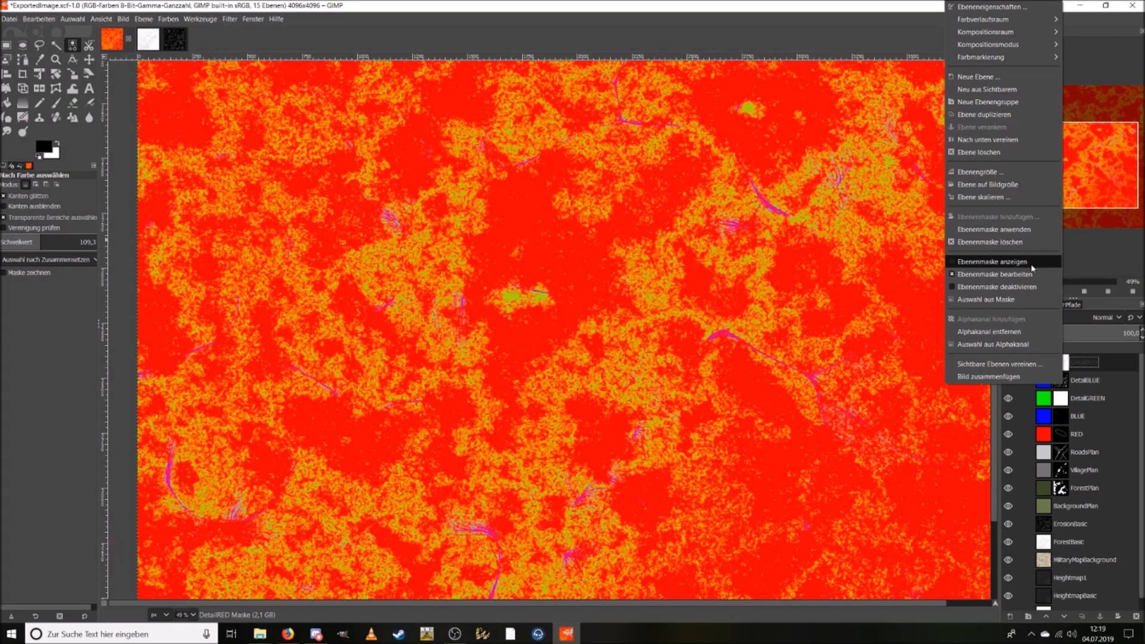
pyautogui.click(1031, 266)
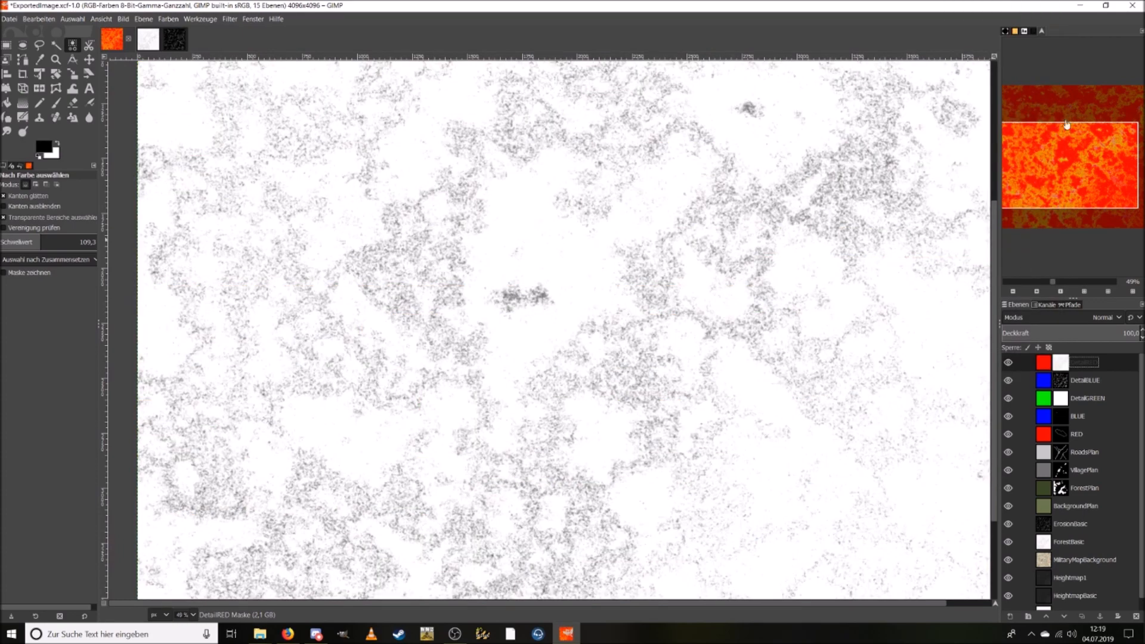
pyautogui.moveTo(1068, 178); pyautogui.dragTo(1055, 144)
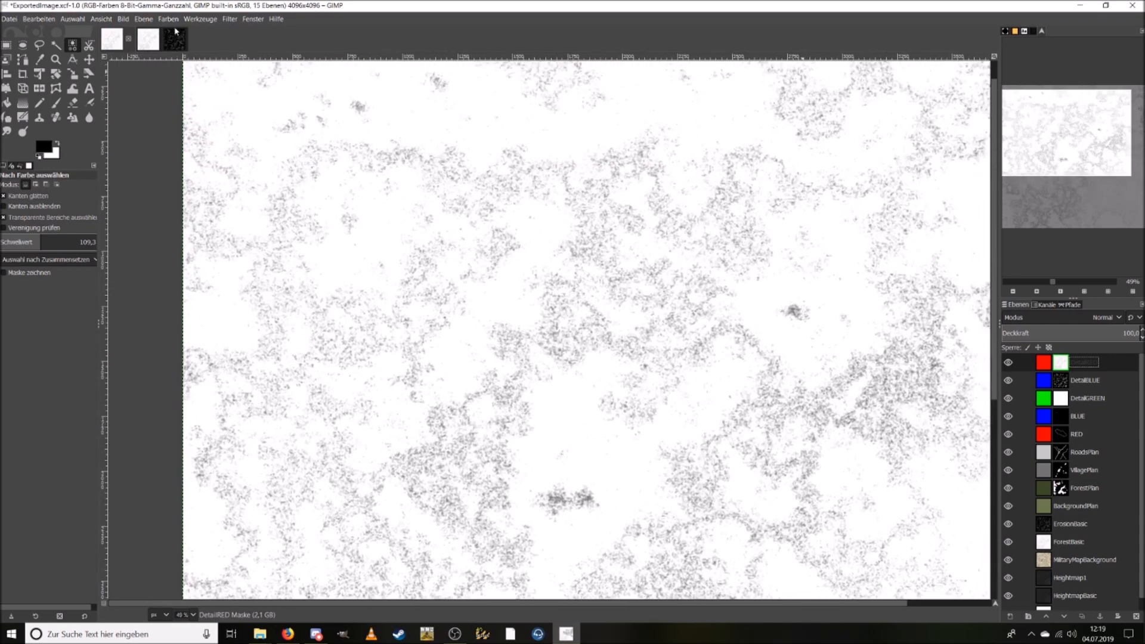
pyautogui.click(195, 19)
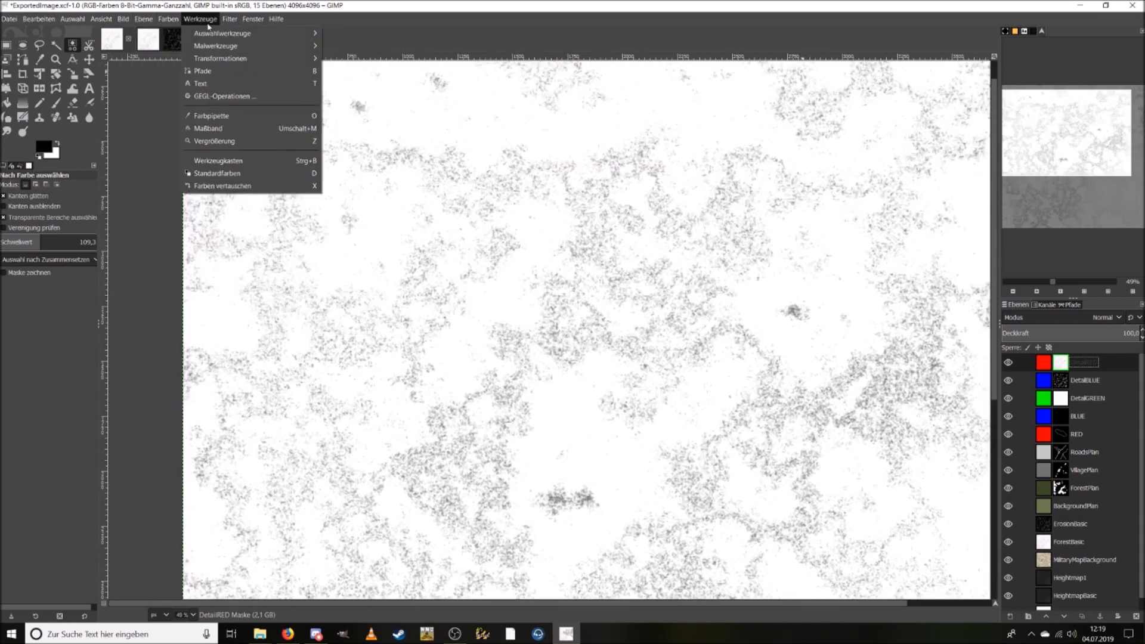
pyautogui.moveTo(164, 20)
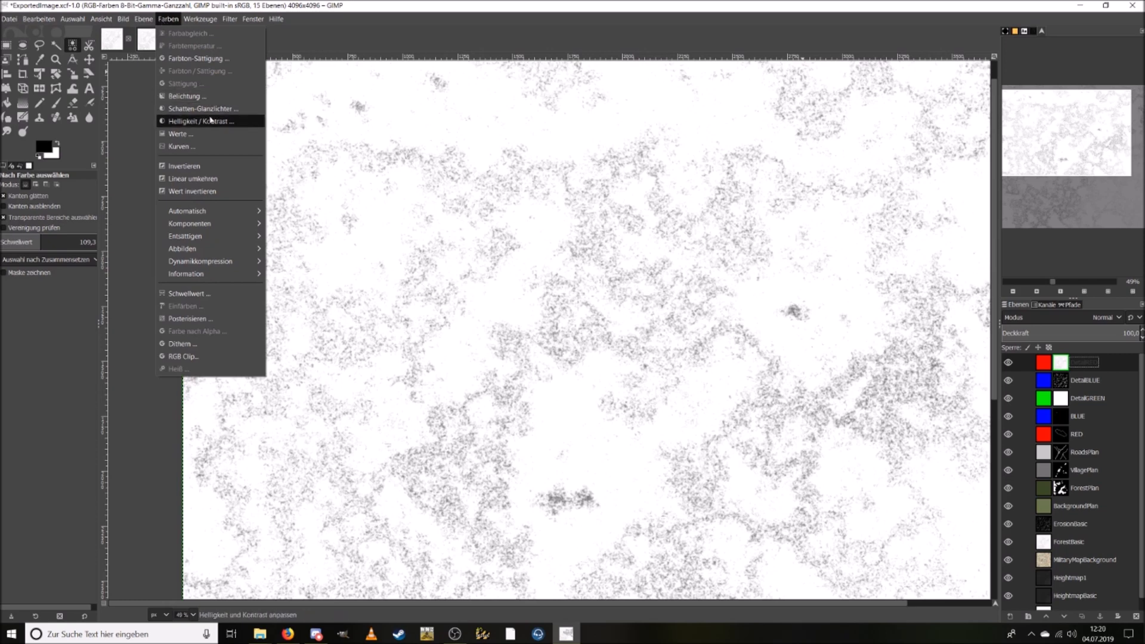
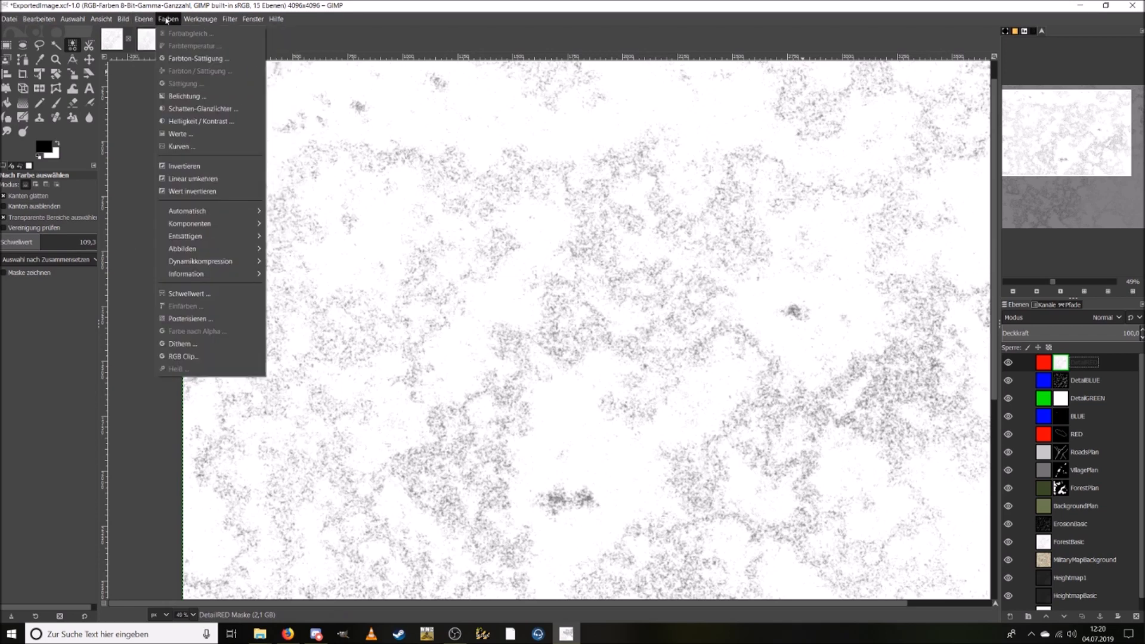
pyautogui.click(197, 318)
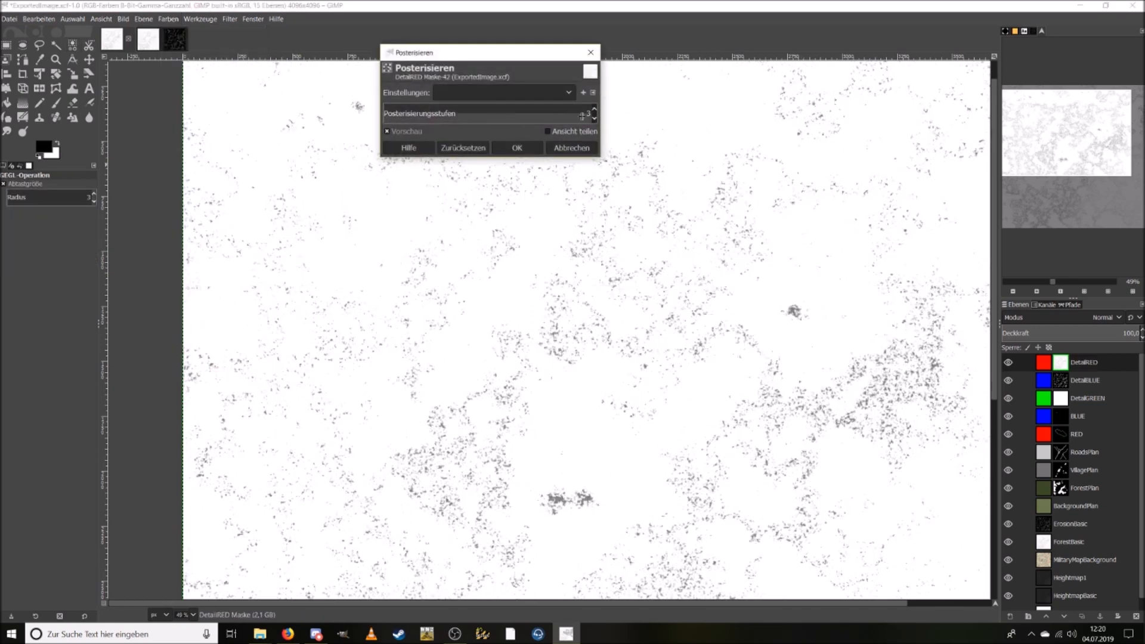
pyautogui.click(594, 118)
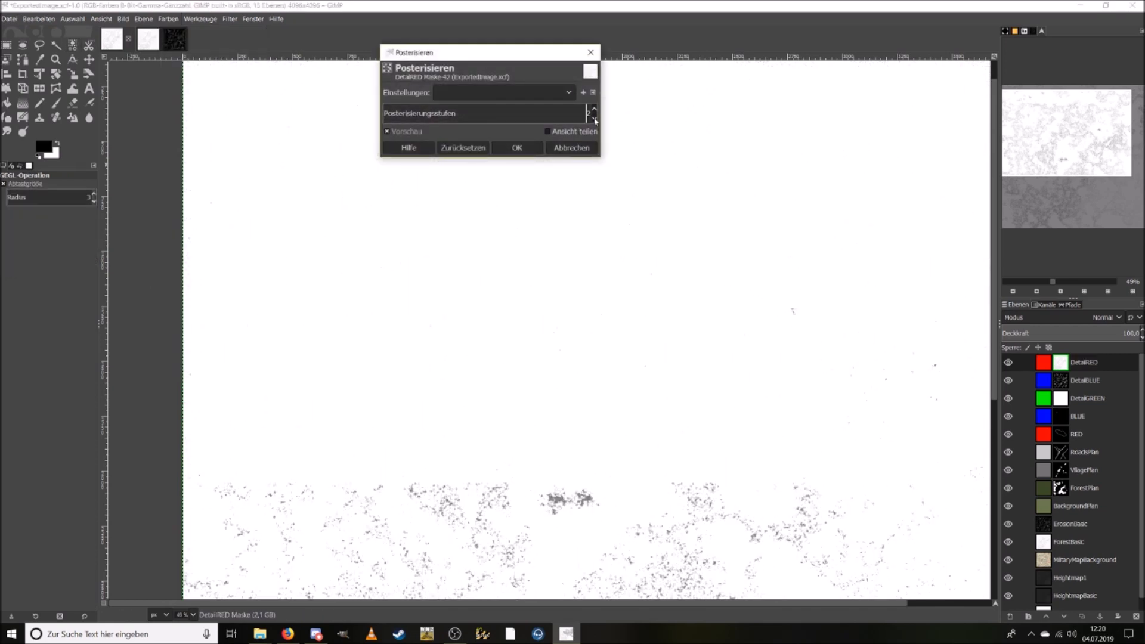
pyautogui.click(595, 109)
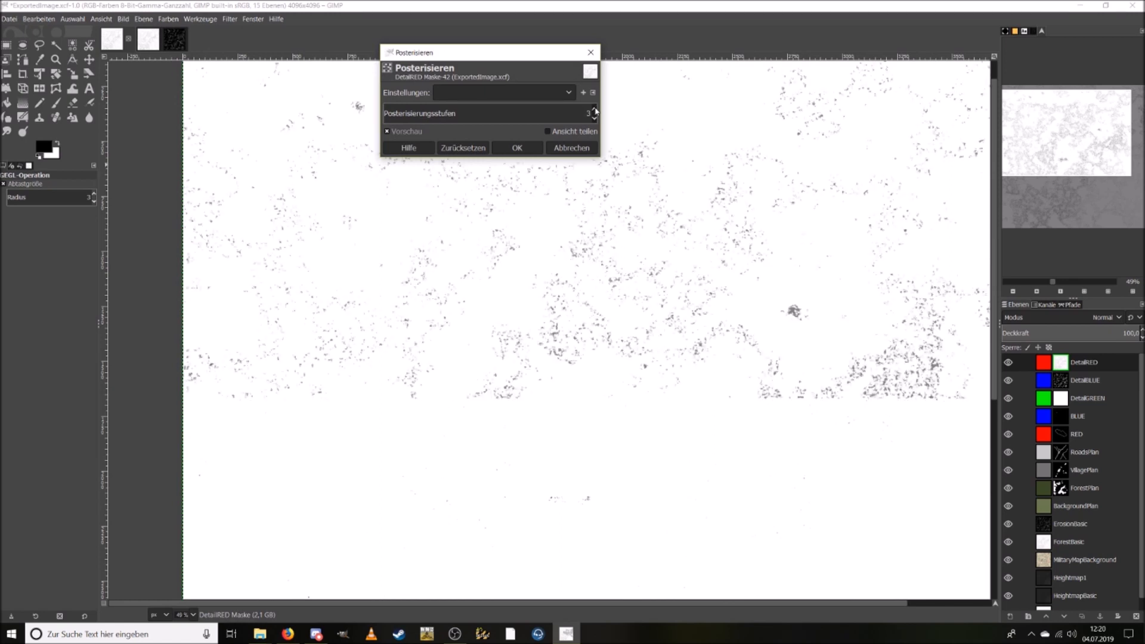
pyautogui.click(568, 148)
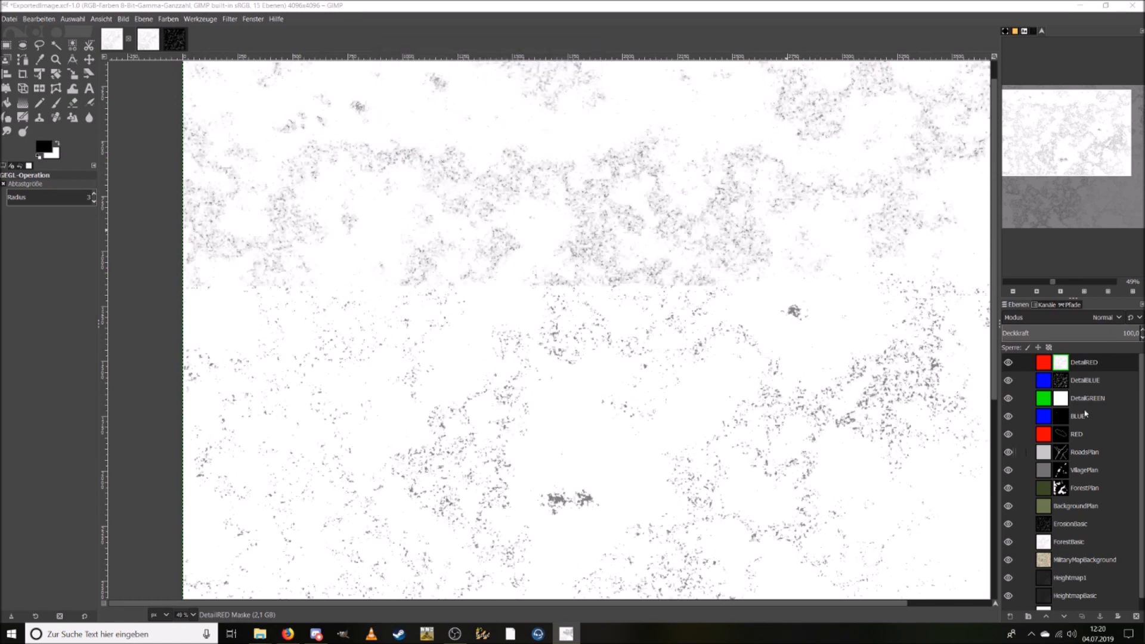
# Invert the colors of the DetailRED layer mask.
pyautogui.doubleClick(1068, 366)
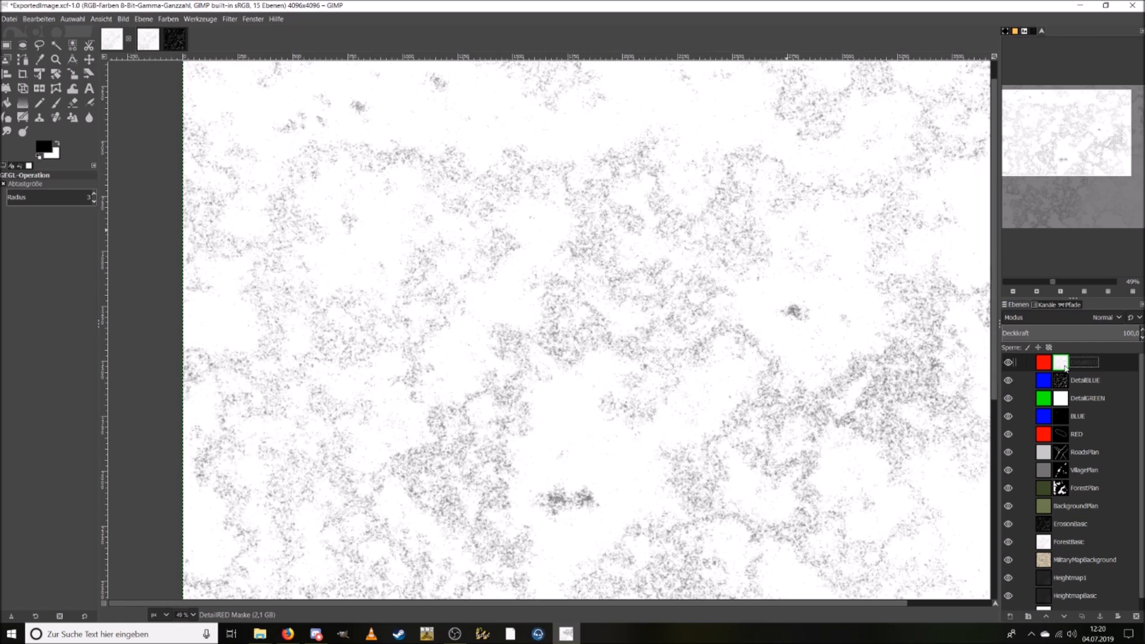
pyautogui.click(203, 20)
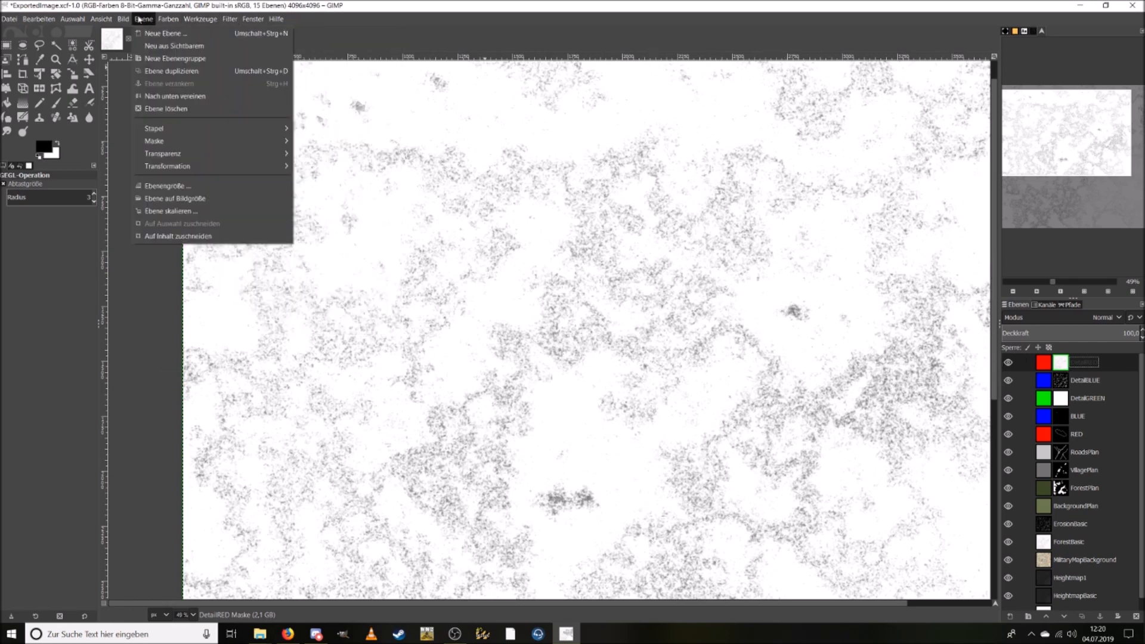
pyautogui.moveTo(159, 20)
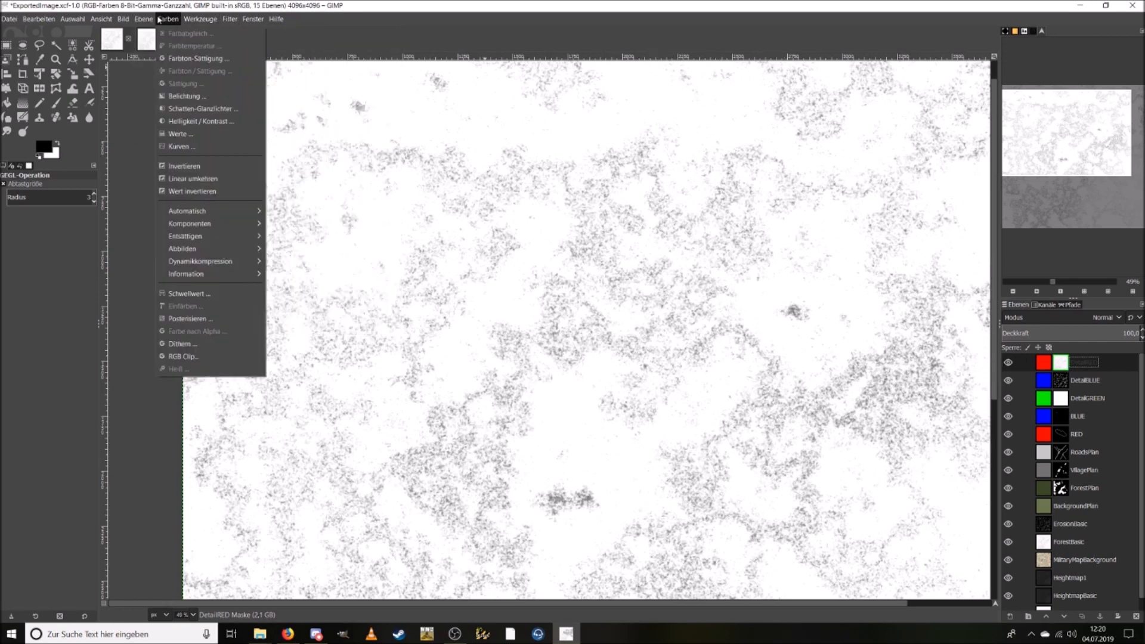
pyautogui.click(213, 168)
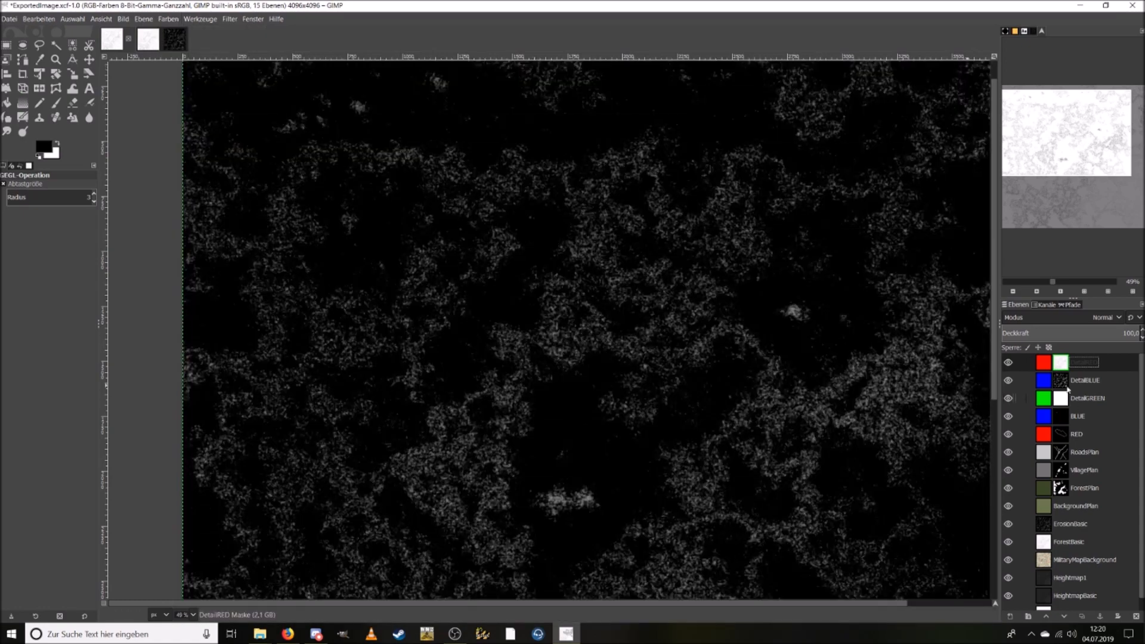
# Switch off the DetailRED mask display to examine the forest detail in the composite, and show the mask again.
pyautogui.rightClick(1063, 368)
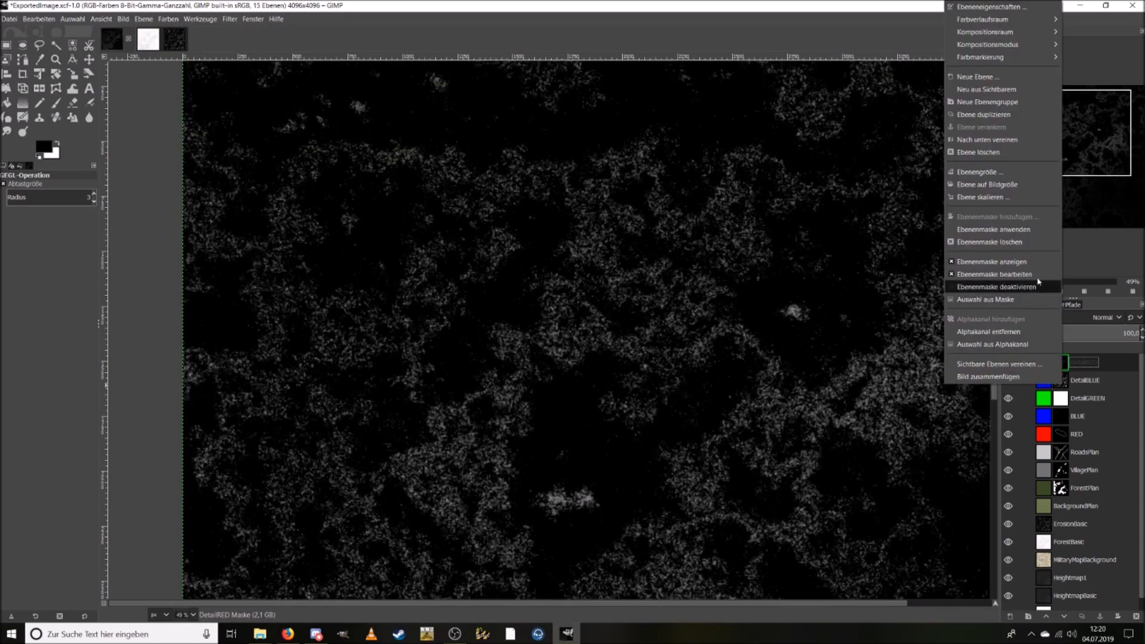
pyautogui.click(1028, 266)
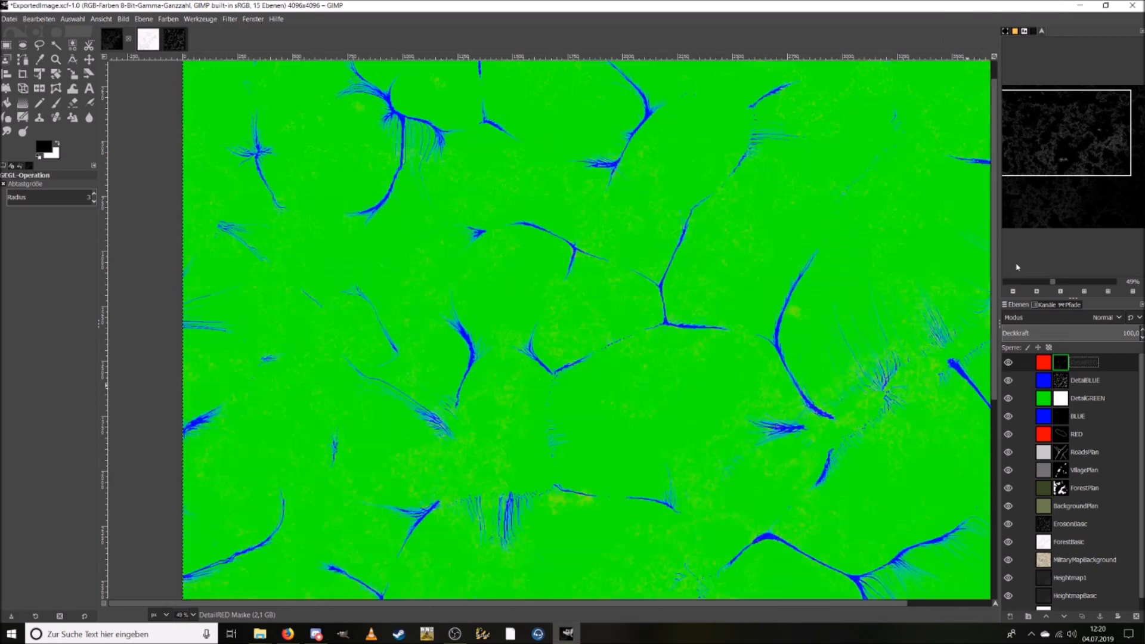
pyautogui.moveTo(1045, 190); pyautogui.dragTo(1093, 172)
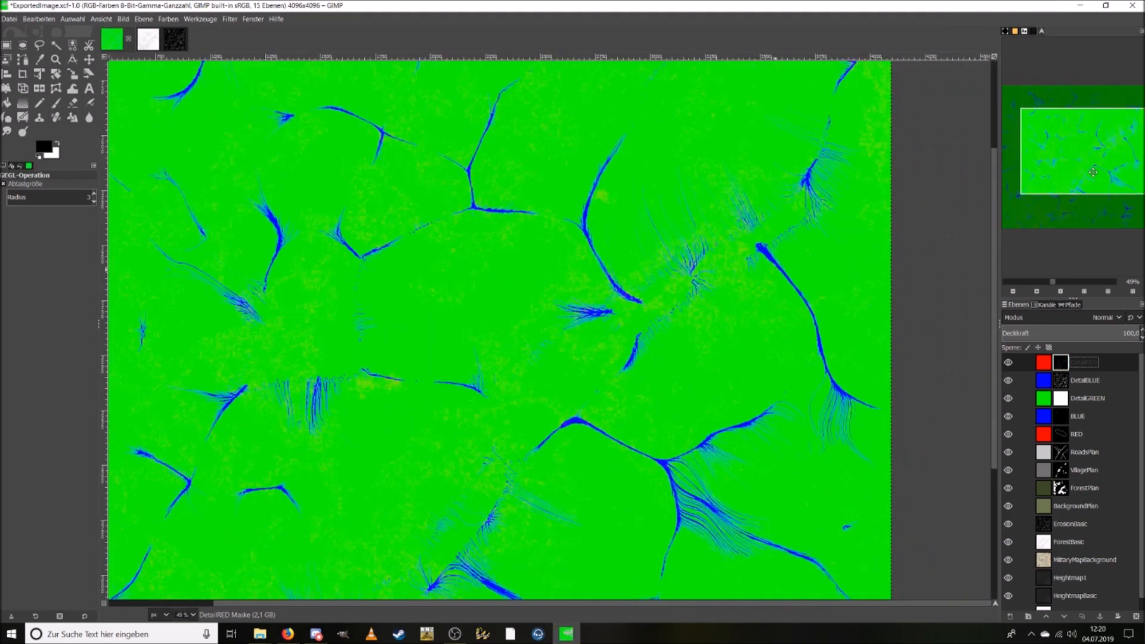
pyautogui.rightClick(1062, 362)
pyautogui.click(1023, 262)
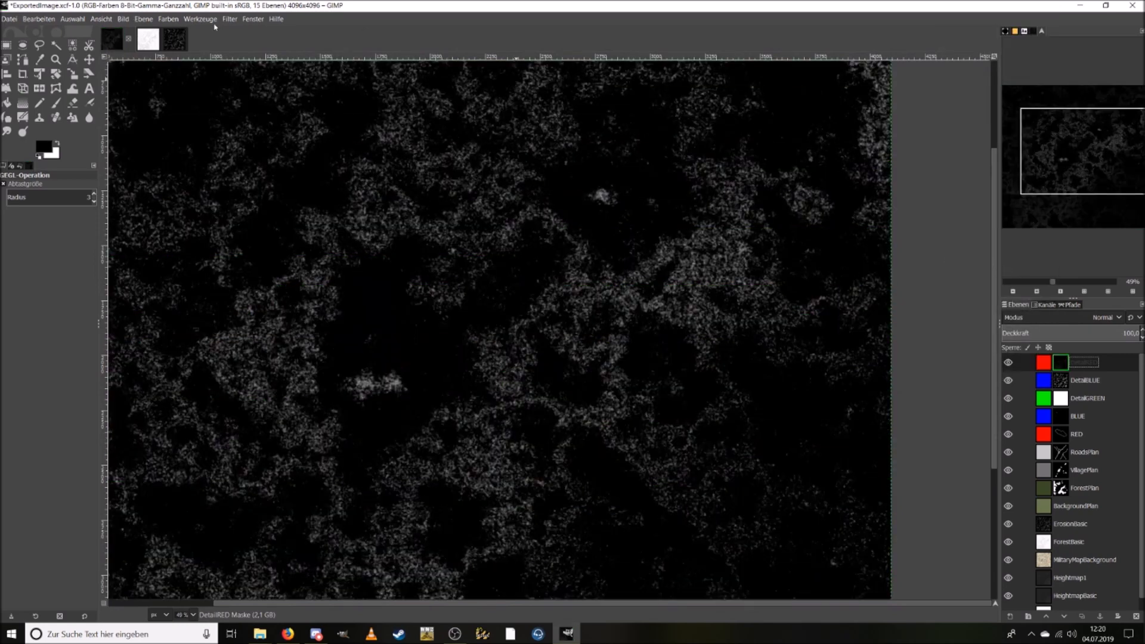
# Adjust the DetailRED mask with Brightness-Contrast, setting brightness to 84 and contrast to 83.
pyautogui.click(168, 19)
pyautogui.click(210, 121)
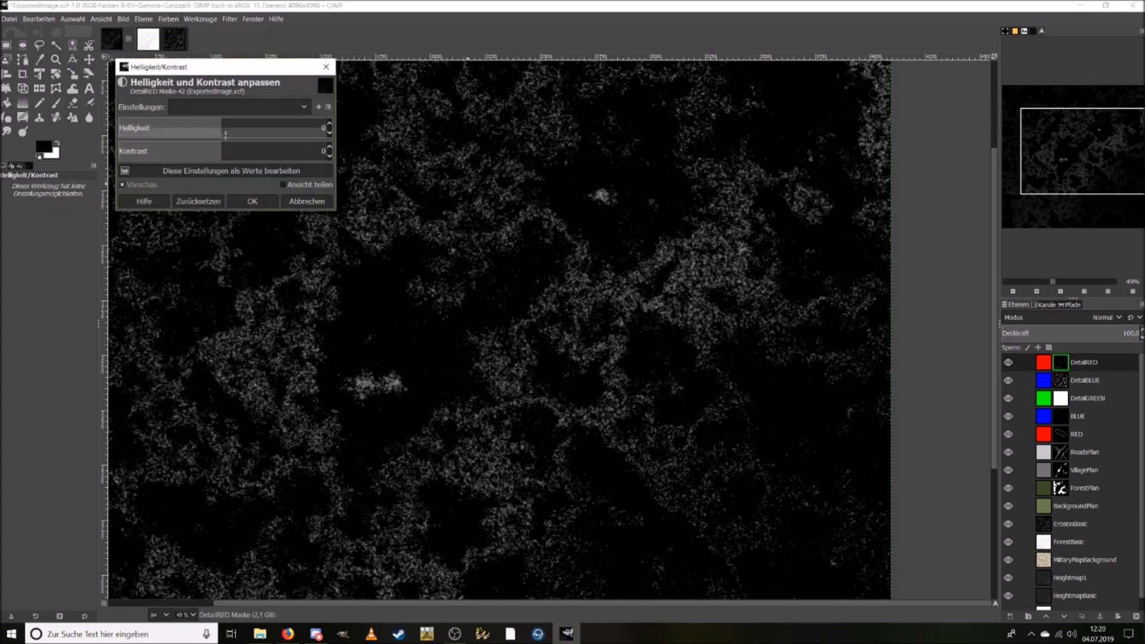
pyautogui.moveTo(222, 153); pyautogui.dragTo(298, 152)
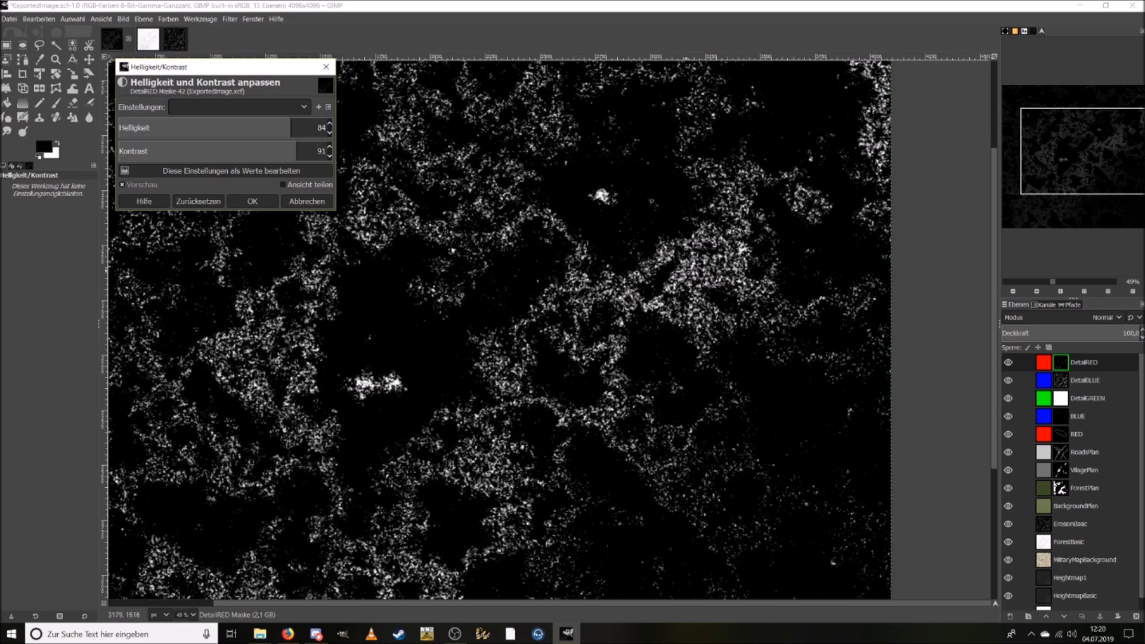
pyautogui.click(291, 150)
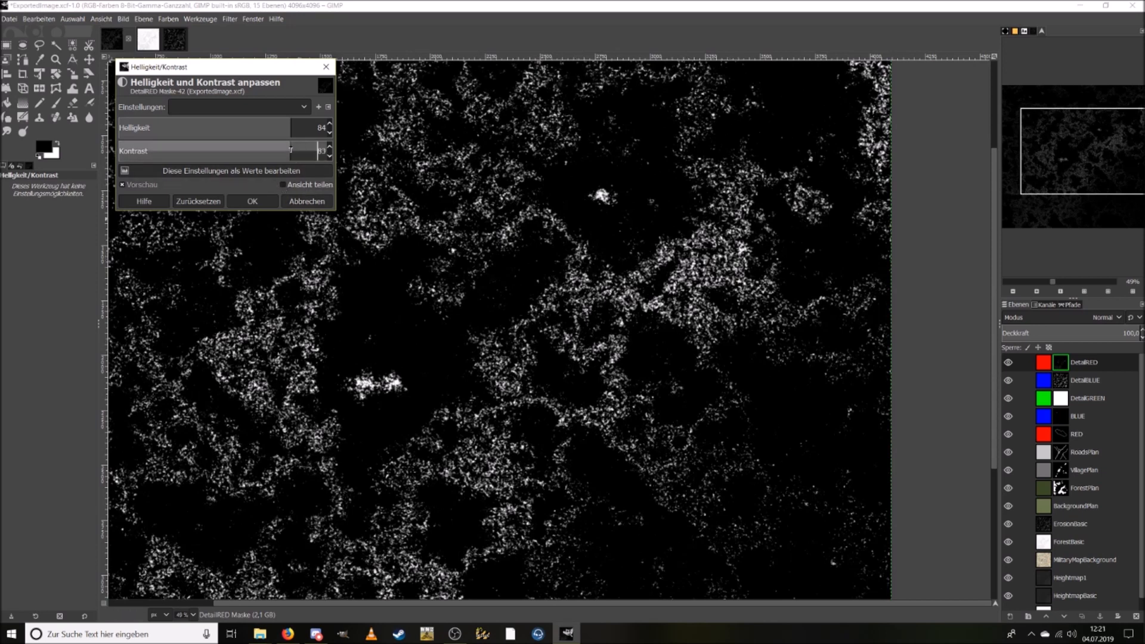
pyautogui.click(254, 202)
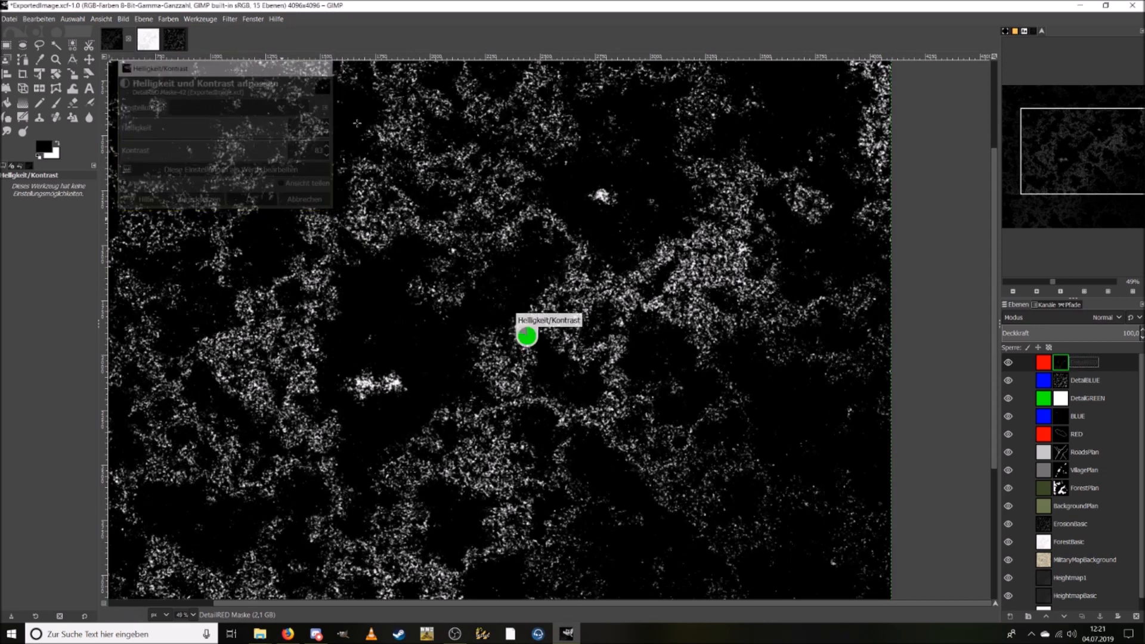
# Posterize the DetailRED layer mask to 2 levels.
pyautogui.click(167, 19)
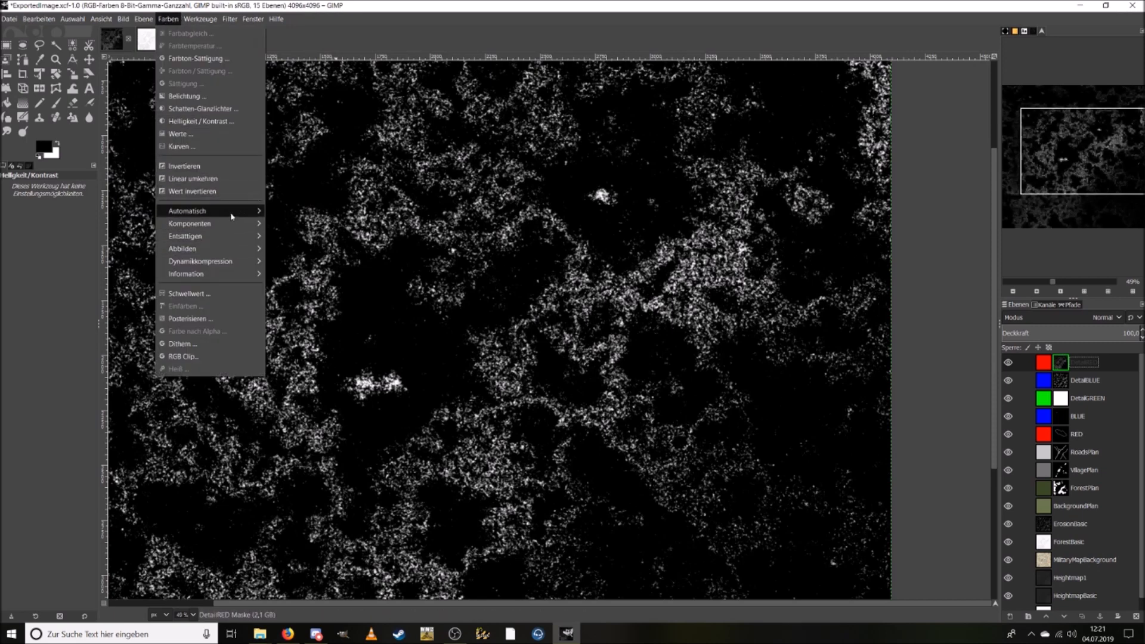
pyautogui.click(229, 318)
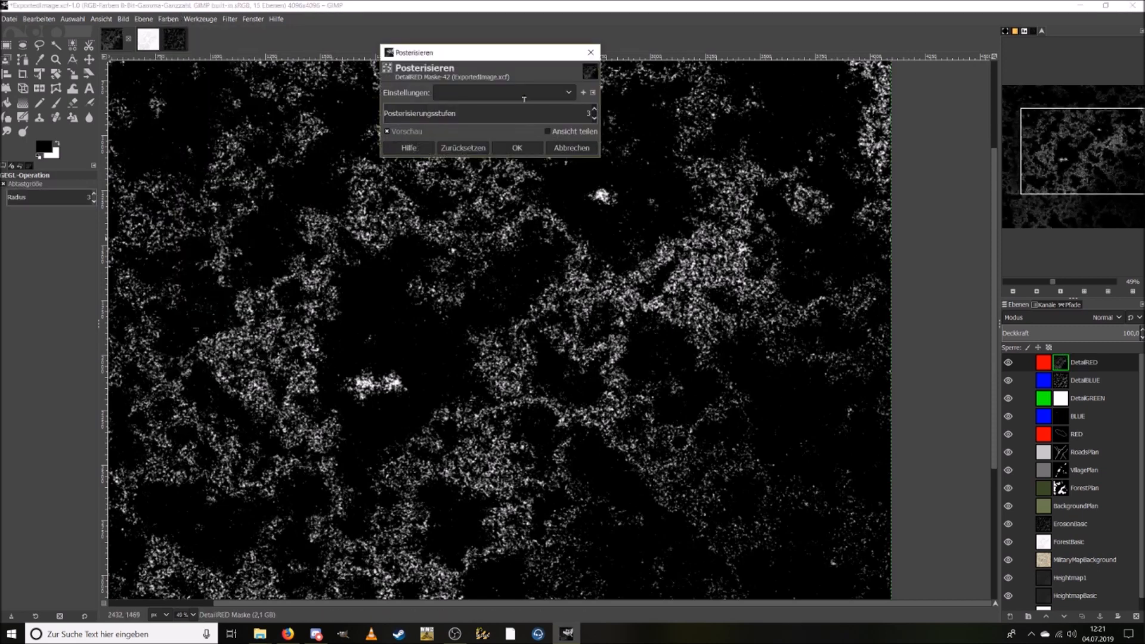
pyautogui.click(593, 118)
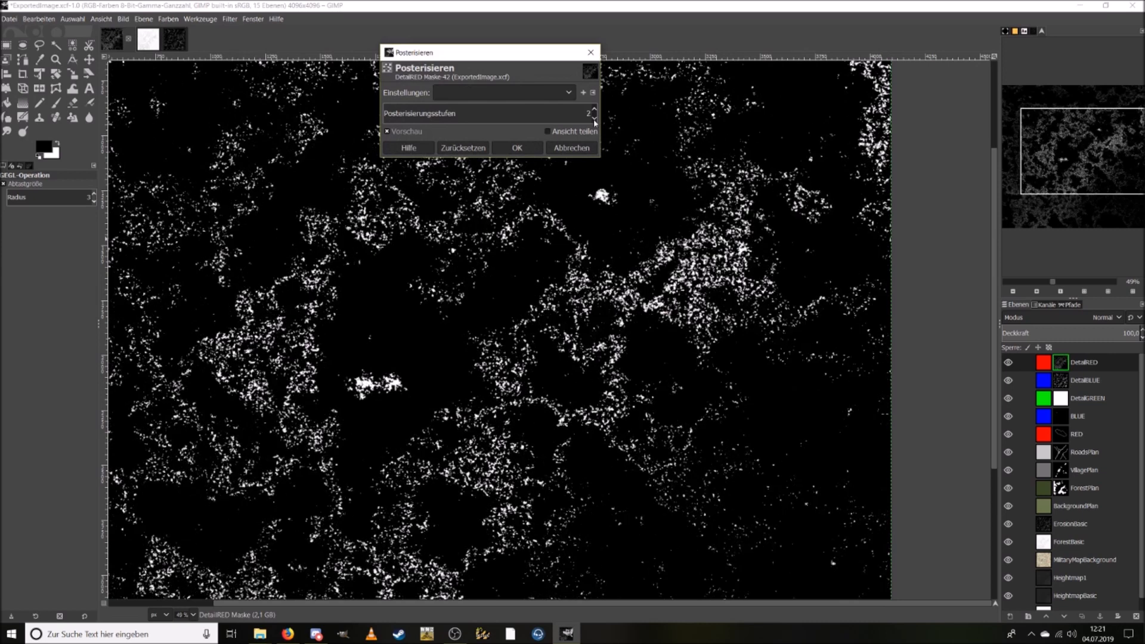
pyautogui.click(517, 147)
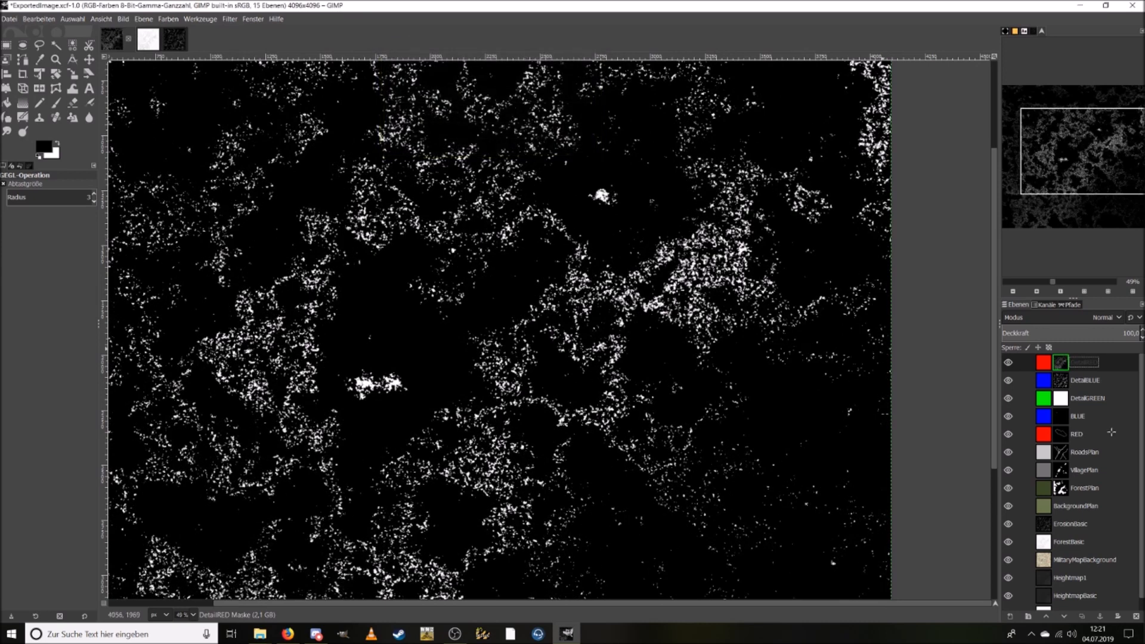
# Switch off the DetailRED mask display and examine the red, green and blue detail composite.
pyautogui.rightClick(1082, 364)
pyautogui.click(1041, 263)
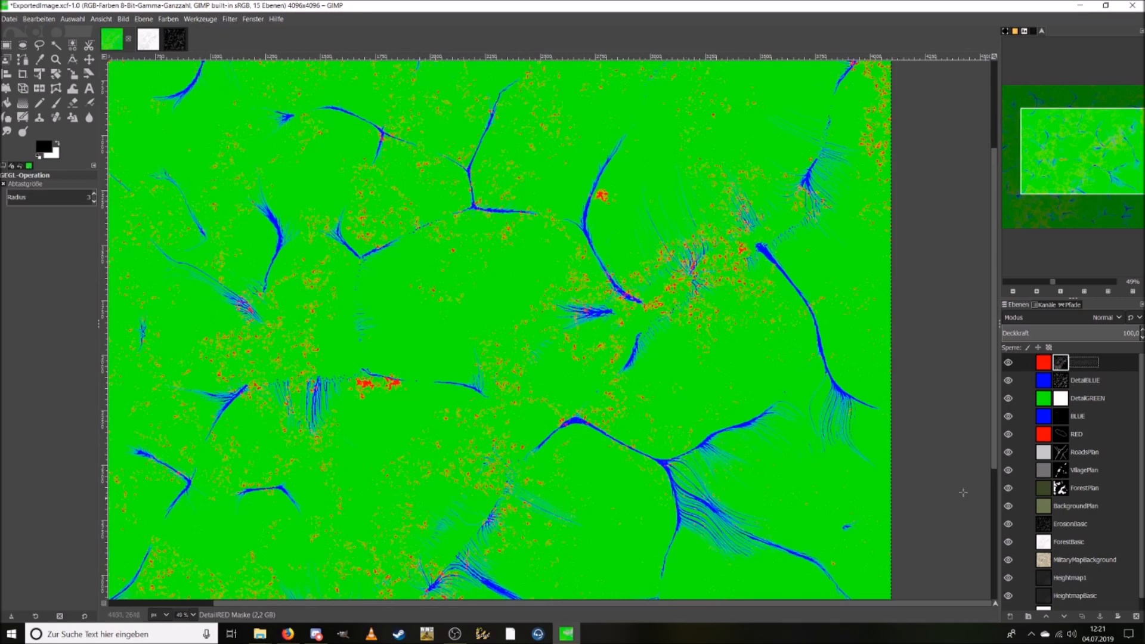
pyautogui.moveTo(1133, 143); pyautogui.dragTo(1110, 165)
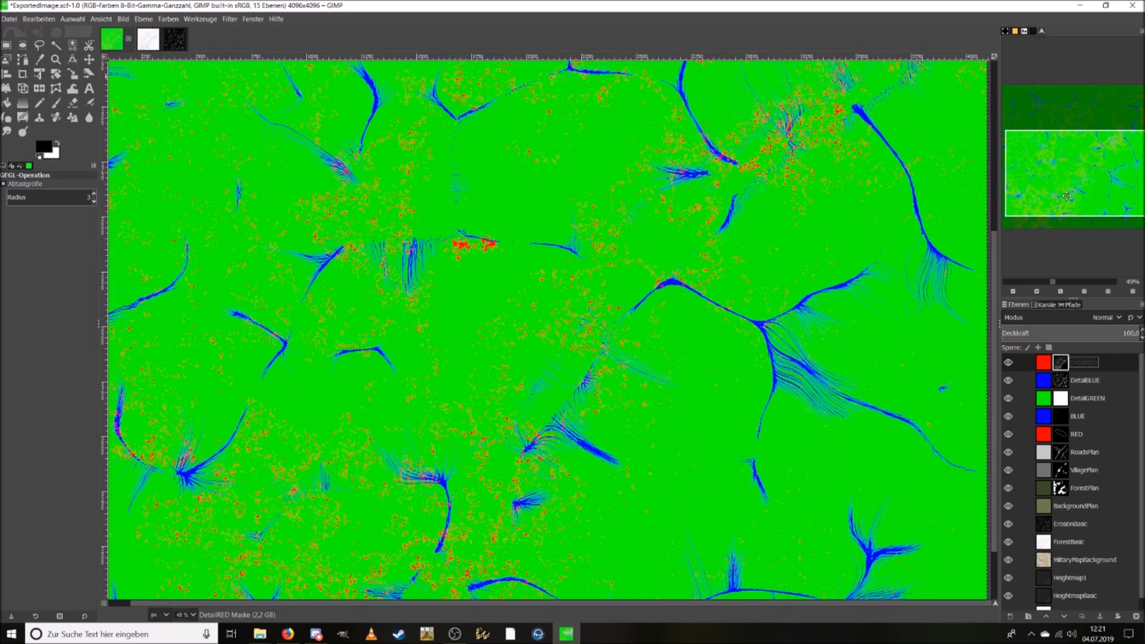
# Hide the DetailRED, DetailBLUE, DetailGREEN, BLUE, RED, RoadsPlan and VillagePlan layers so that ForestPlan is the topmost visible layer.
pyautogui.click(1008, 362)
pyautogui.click(1007, 380)
pyautogui.click(1008, 397)
pyautogui.click(1007, 415)
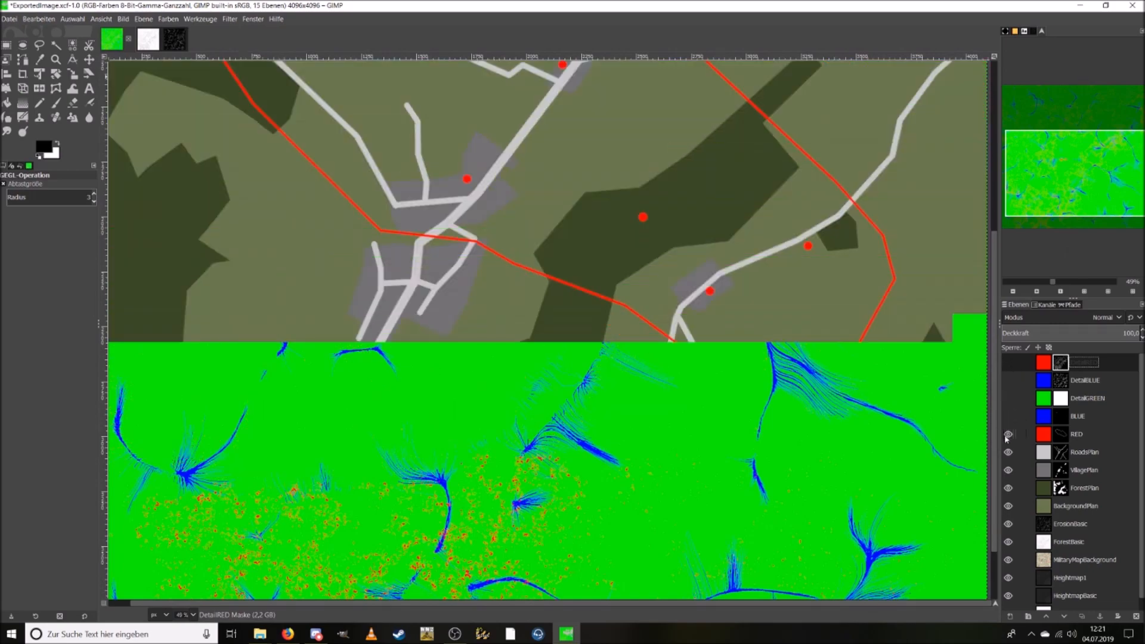
pyautogui.click(1007, 434)
pyautogui.click(1008, 452)
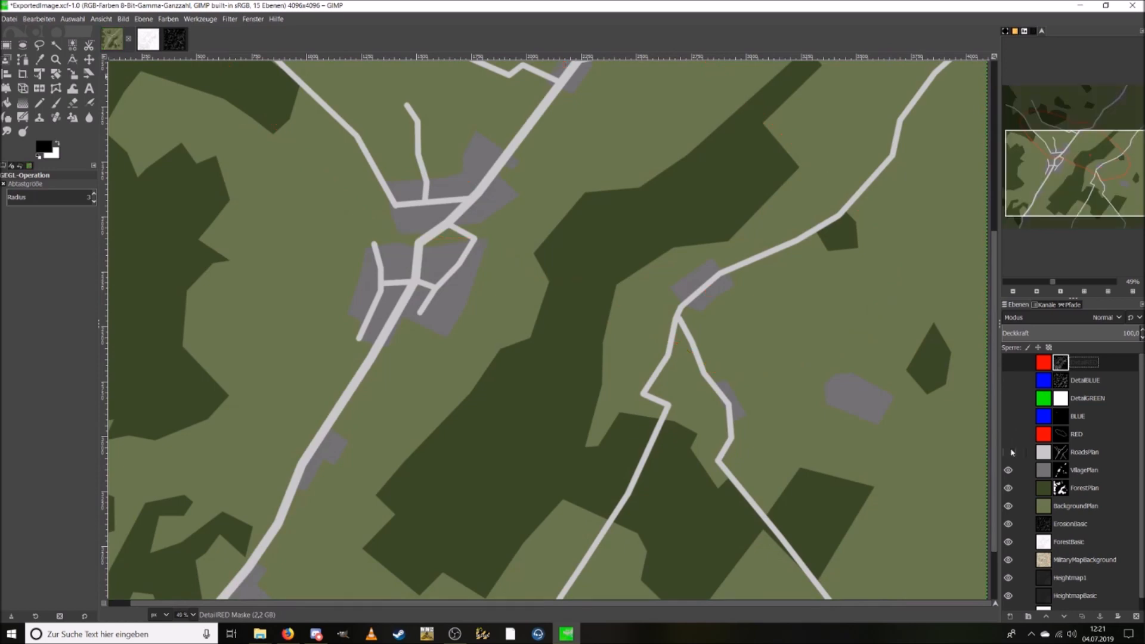
pyautogui.click(1007, 470)
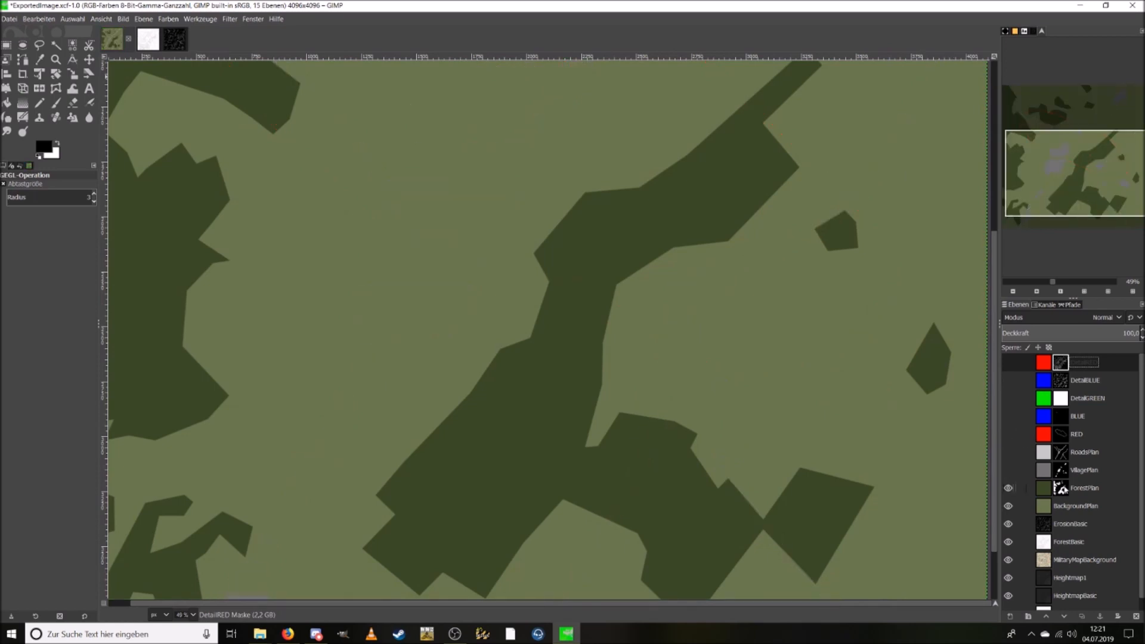
# Select the area outside the forests by color on the ForestPlan layer mask and copy it.
pyautogui.click(1066, 489)
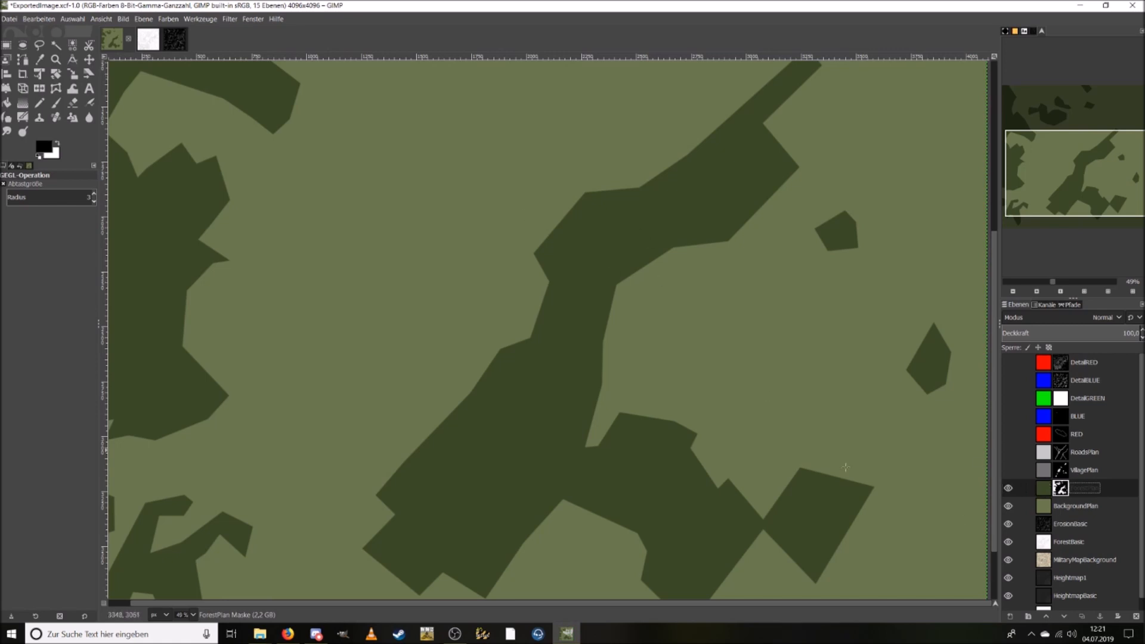
pyautogui.moveTo(1058, 196)
pyautogui.mouseDown()
pyautogui.moveTo(1045, 215)
pyautogui.moveTo(1047, 168)
pyautogui.moveTo(1046, 192)
pyautogui.mouseUp()
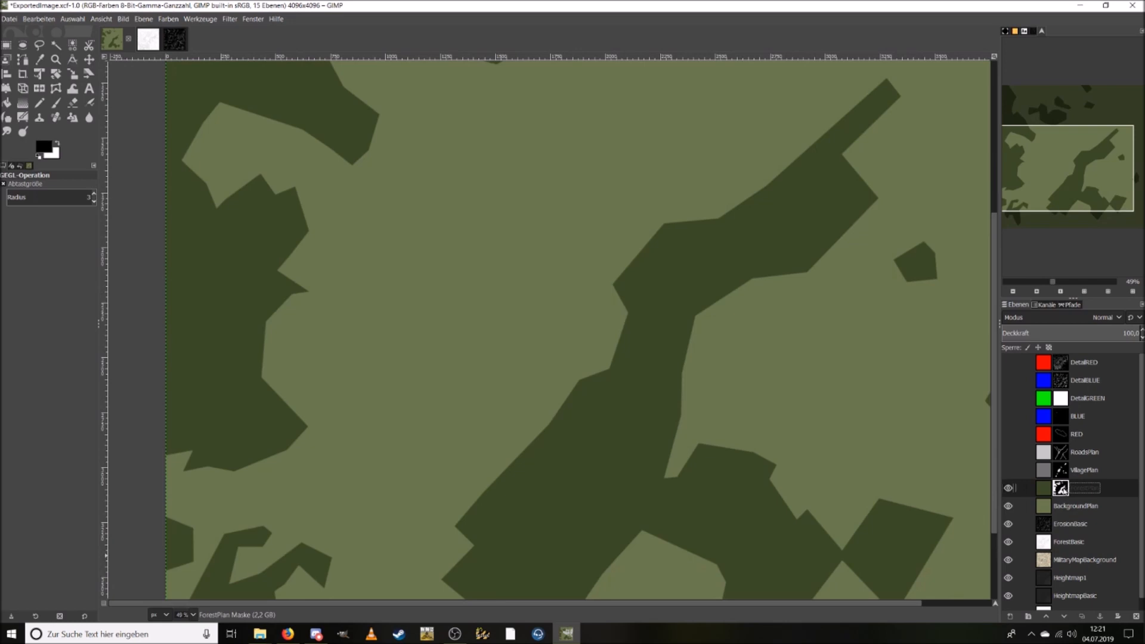
pyautogui.moveTo(1066, 174); pyautogui.dragTo(1065, 188)
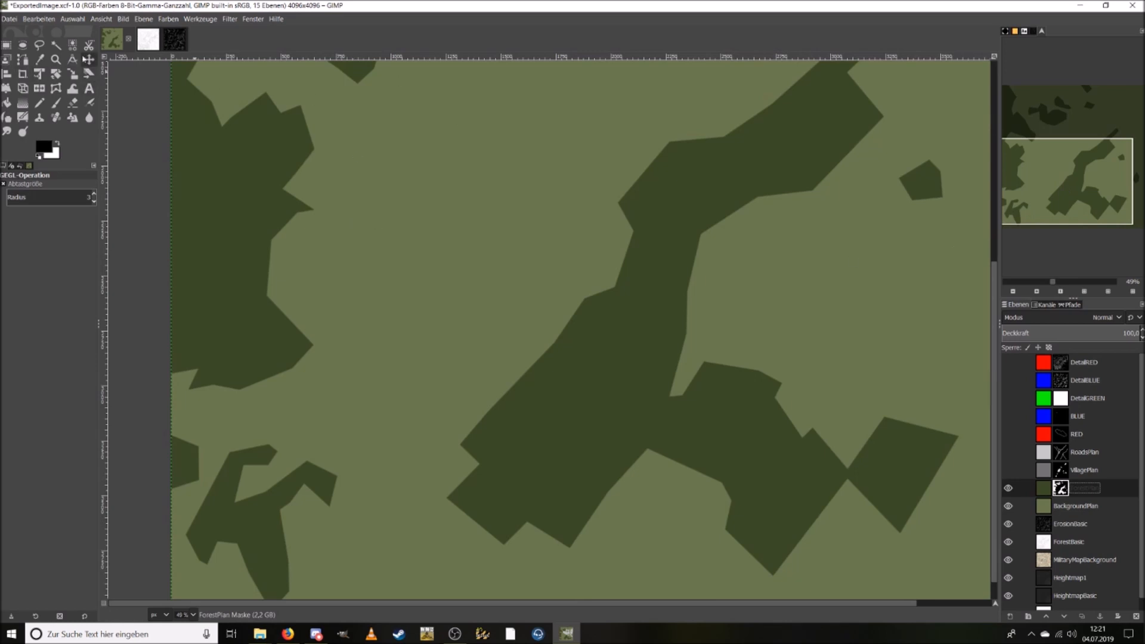
pyautogui.click(73, 47)
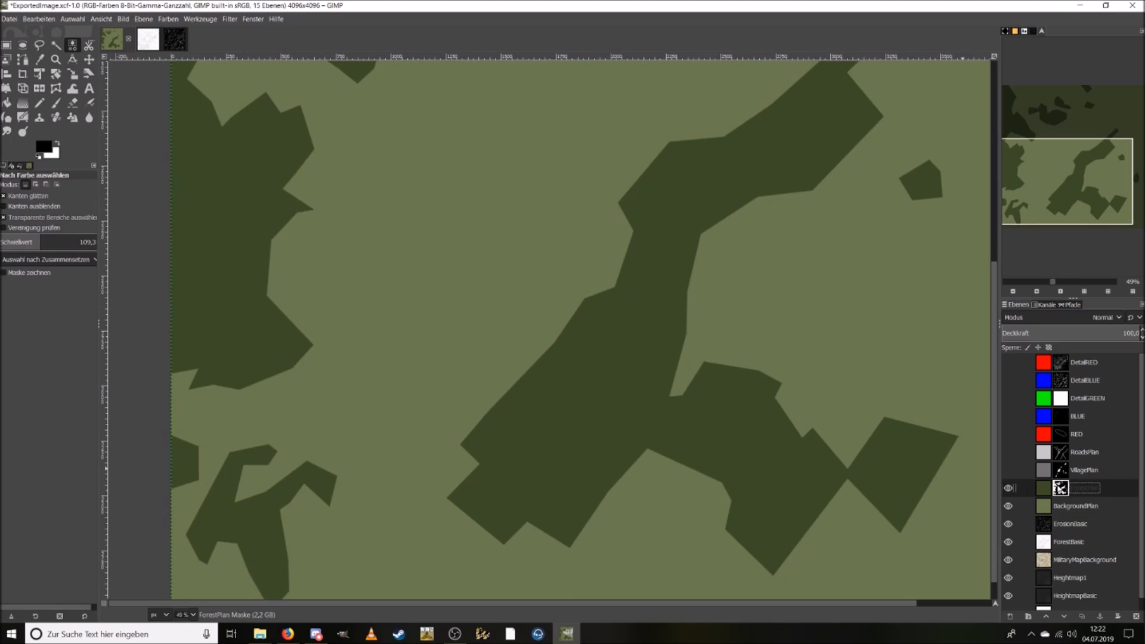
pyautogui.click(453, 245)
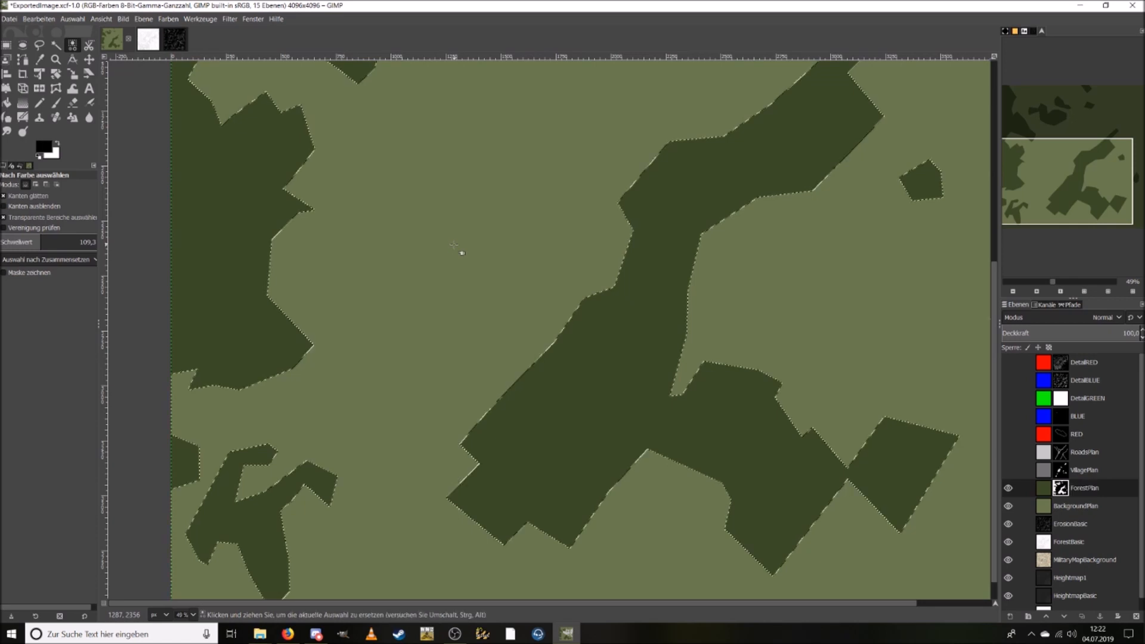
pyautogui.hotkey('ctrl', 'c')
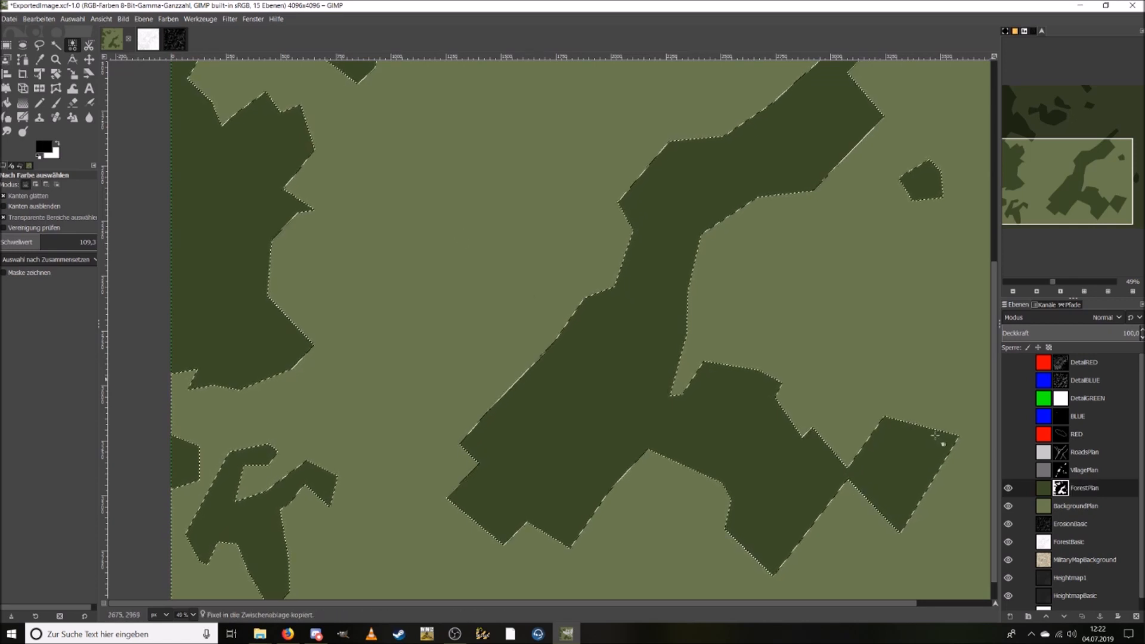
pyautogui.hotkey('shift', 'ctrl', 'a')
# Show the DetailRED layer, paste the copied non-forest area into its layer mask and anchor the floating selection.
pyautogui.click(1007, 362)
pyautogui.click(1060, 364)
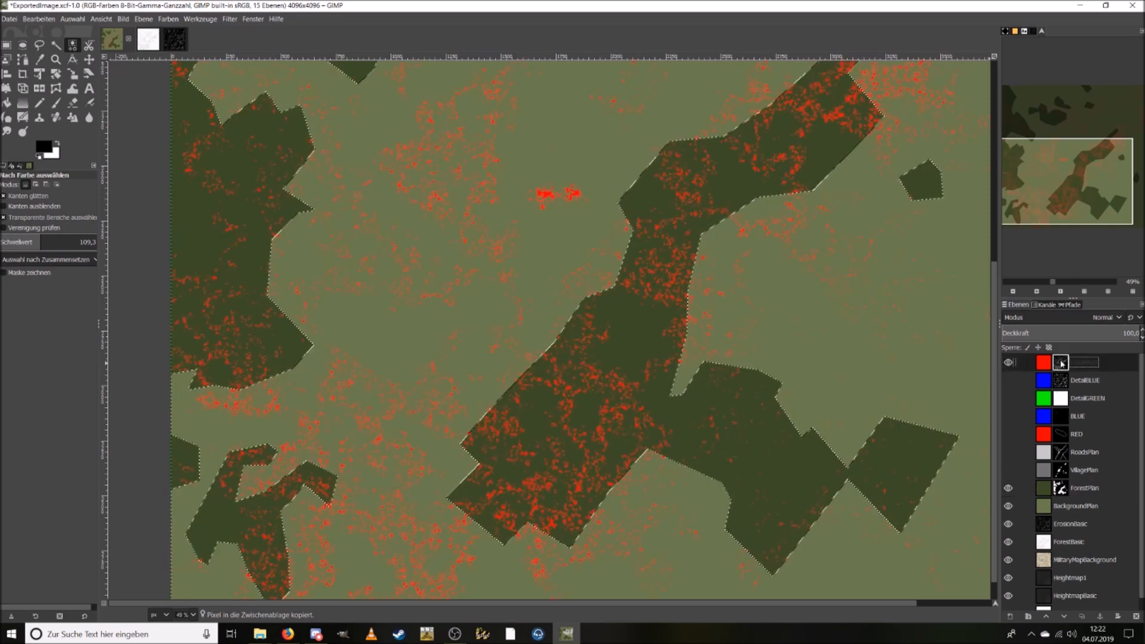
pyautogui.hotkey('ctrl', 'v')
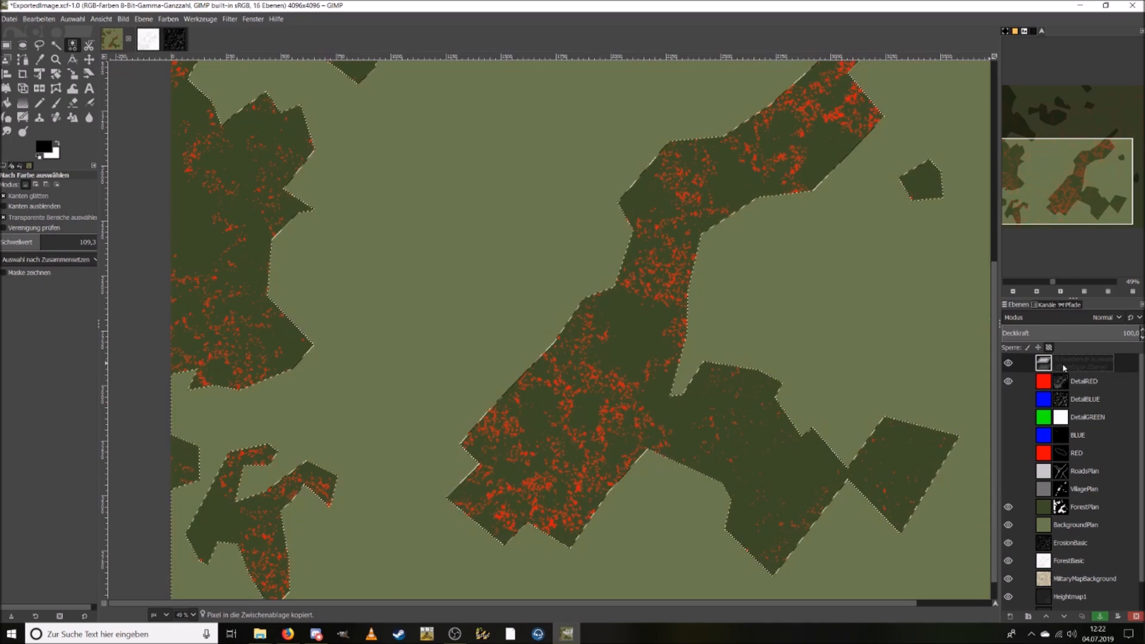
pyautogui.rightClick(1072, 368)
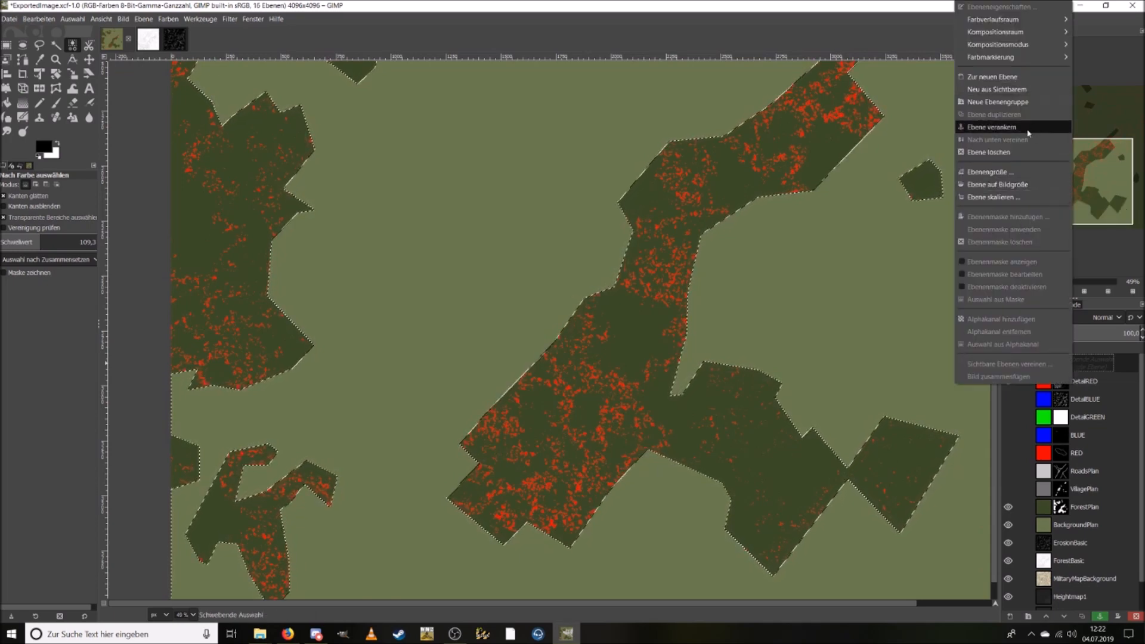
pyautogui.click(1008, 127)
pyautogui.moveTo(1109, 185)
pyautogui.mouseDown()
pyautogui.moveTo(1122, 135)
pyautogui.moveTo(1118, 189)
pyautogui.mouseUp()
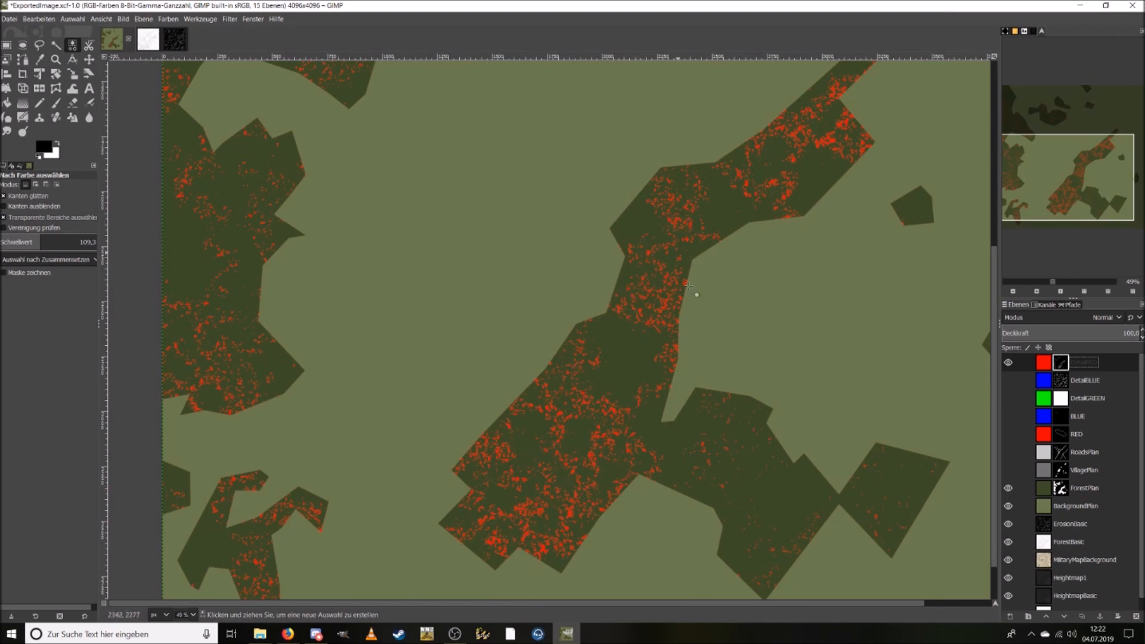
# Show the DetailBLUE and DetailGREEN layers again and display the DetailRED layer mask on the canvas.
pyautogui.click(1008, 379)
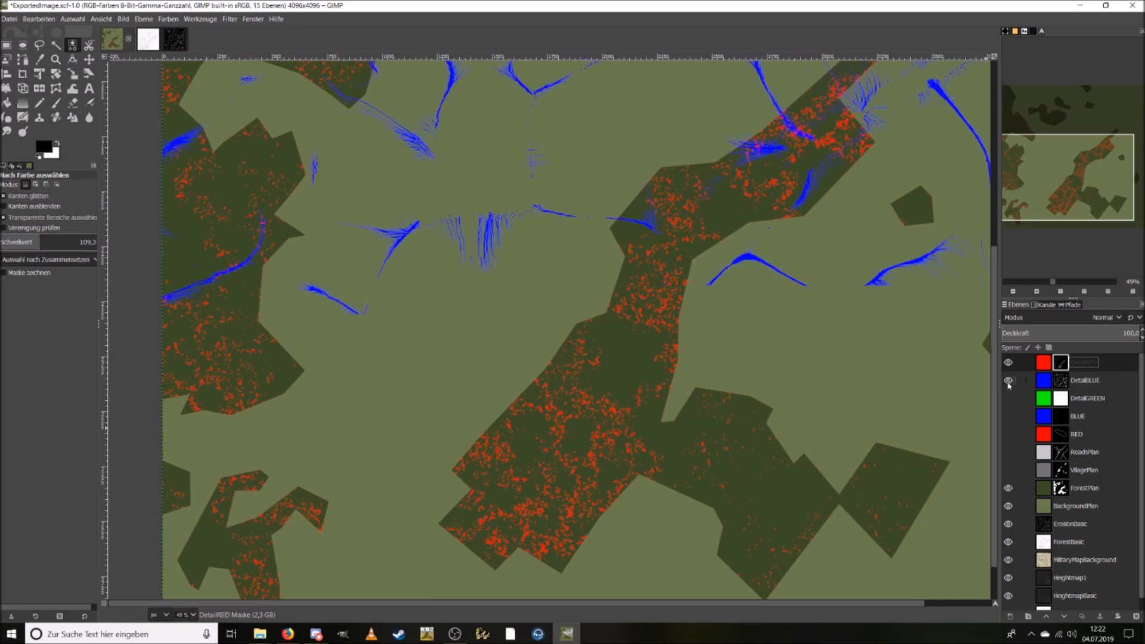
pyautogui.click(1008, 397)
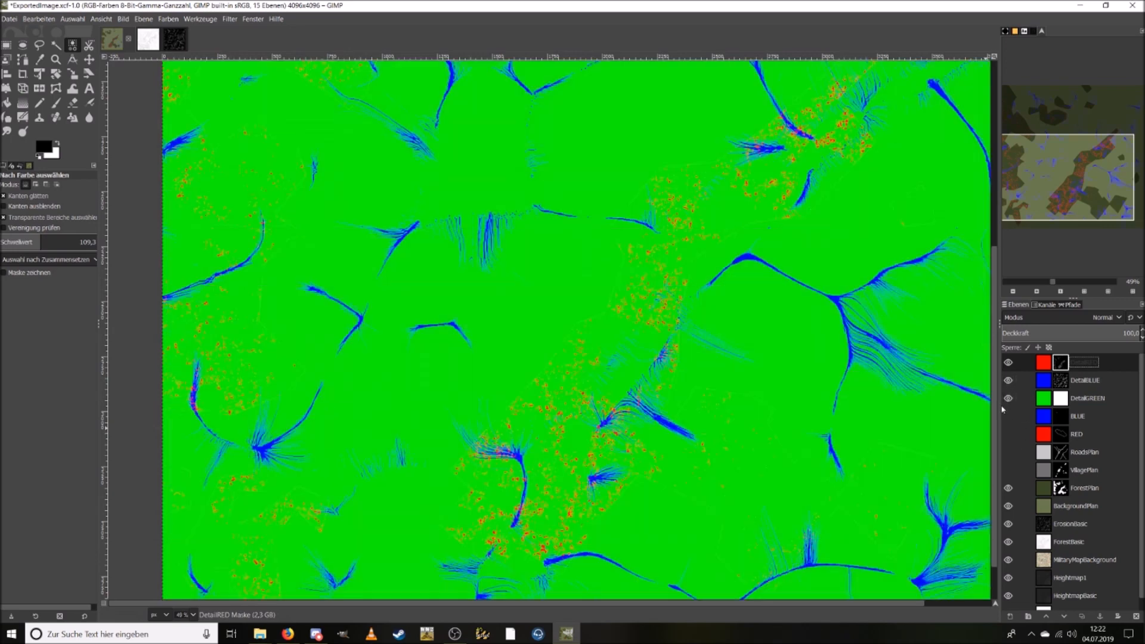
pyautogui.rightClick(1063, 365)
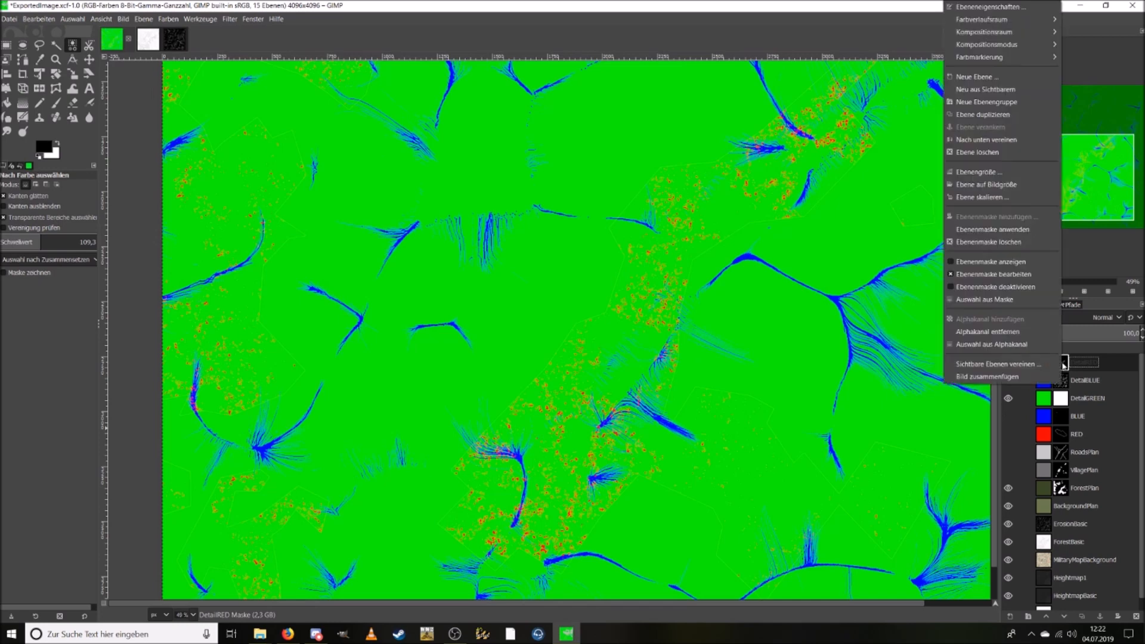
pyautogui.click(1007, 262)
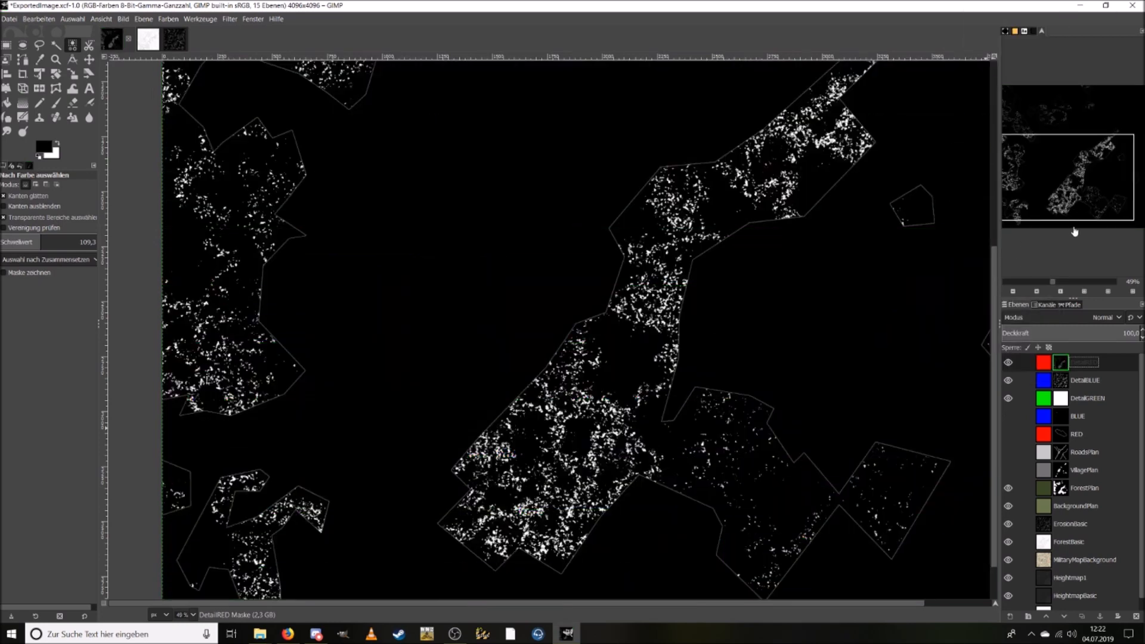
# Examine the DetailRED mask up close along the edge of the central forest.
pyautogui.click(1079, 284)
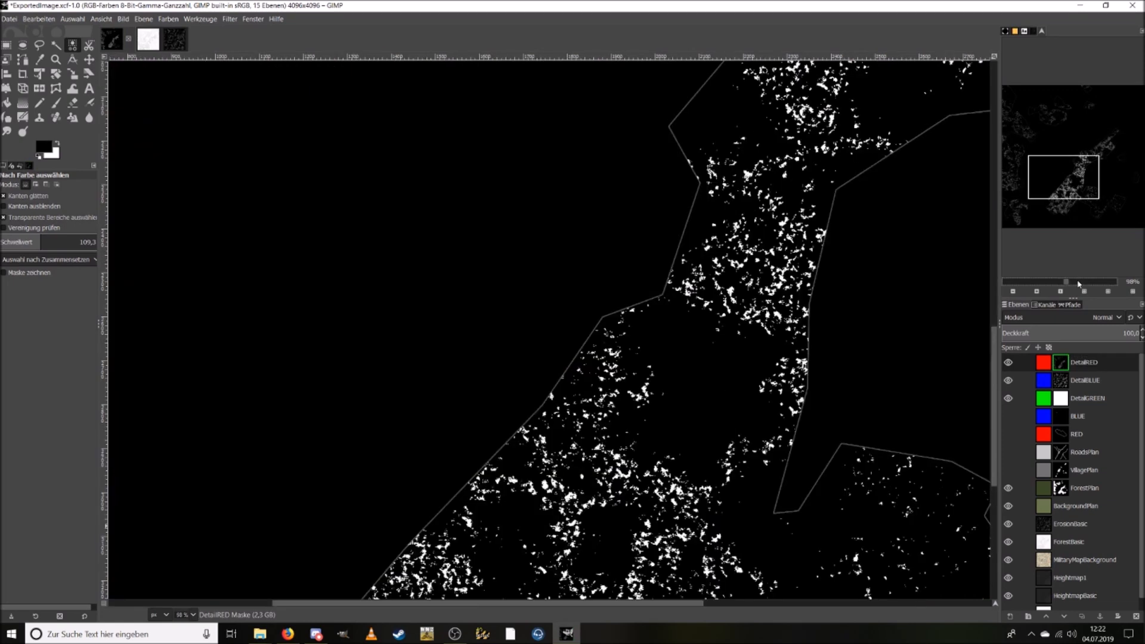
pyautogui.click(1079, 283)
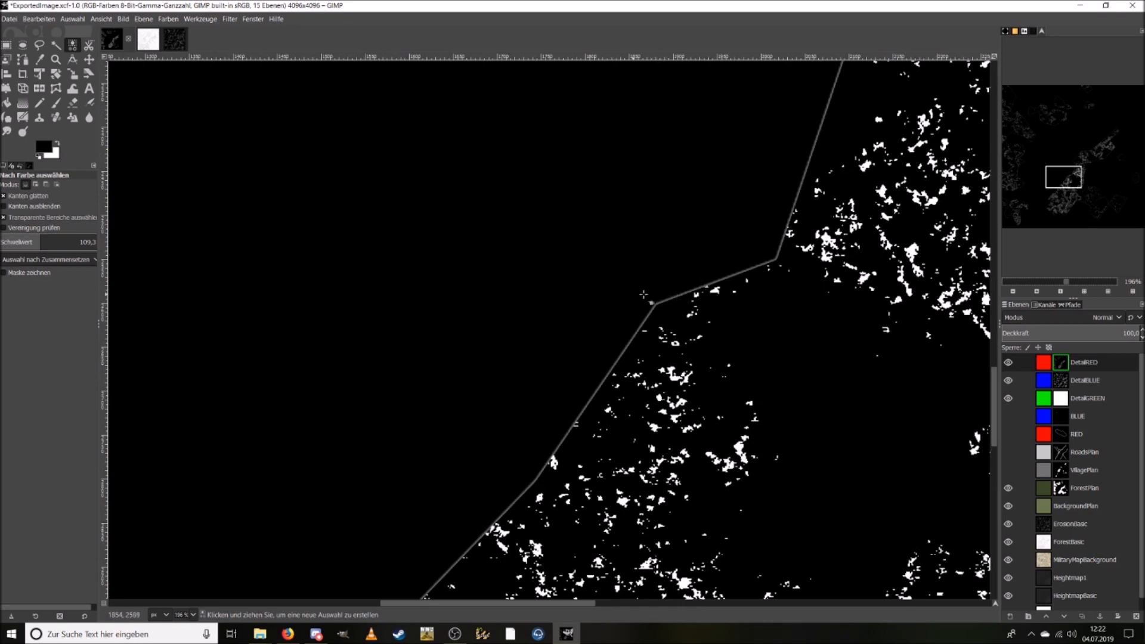
pyautogui.doubleClick(1072, 362)
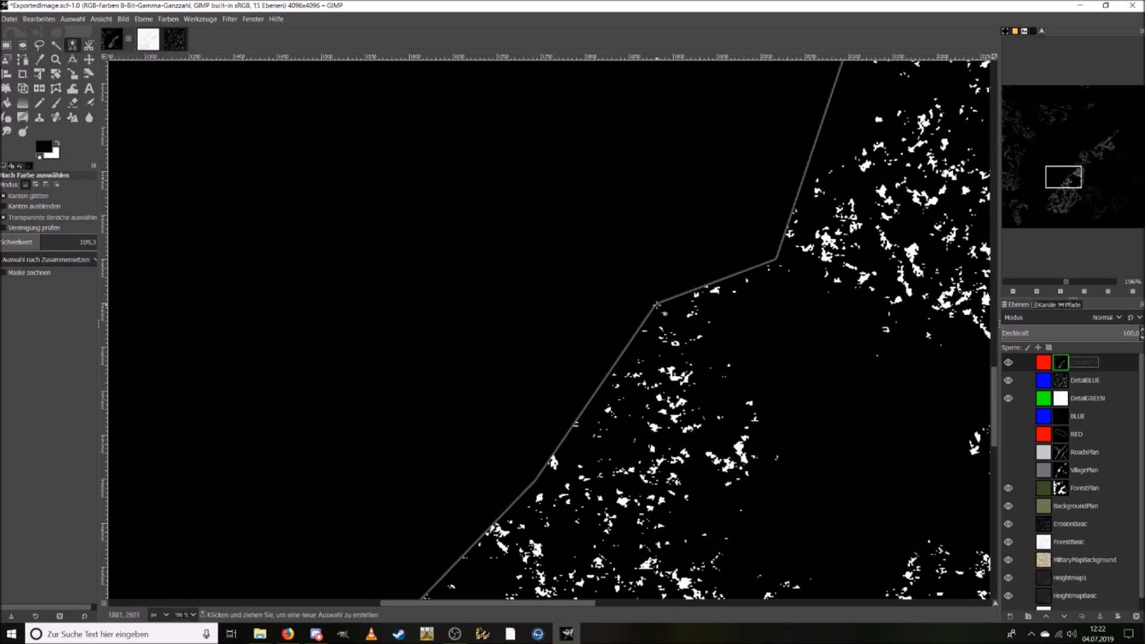
pyautogui.press('Return')
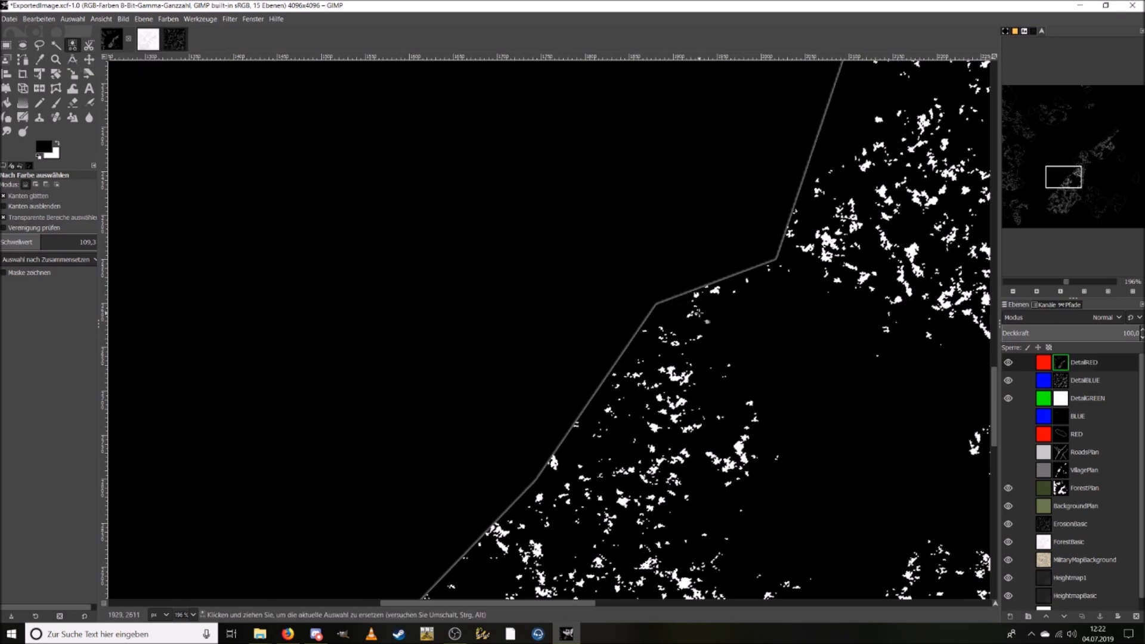
# Fill the selected grey outline on the DetailRED mask with the black foreground colour and clear the selection.
pyautogui.press('3')
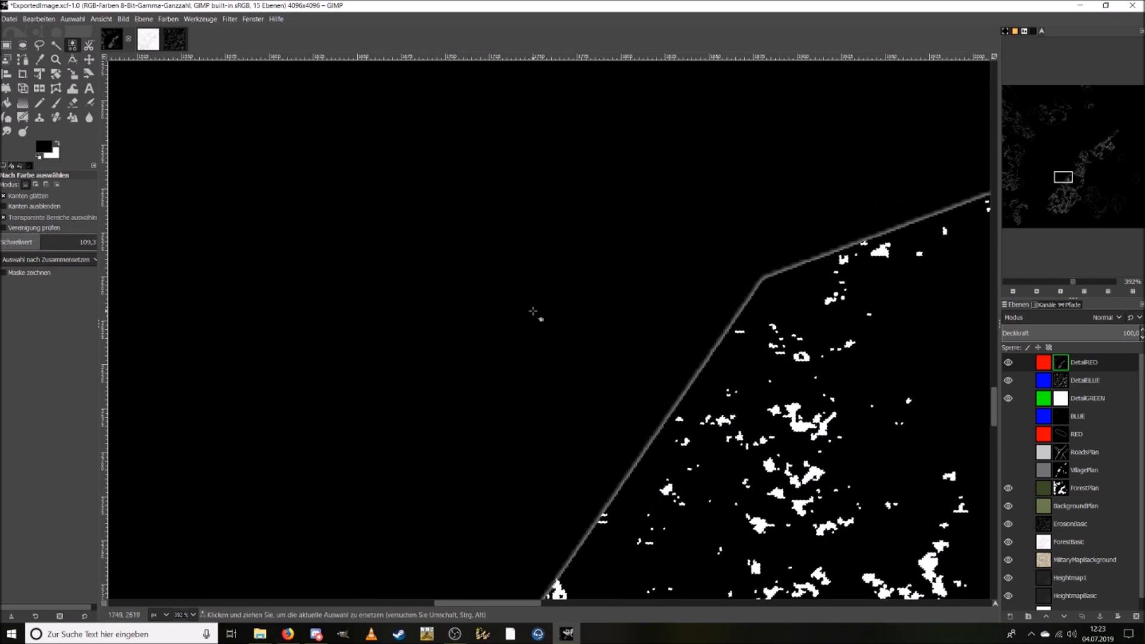
pyautogui.click(39, 19)
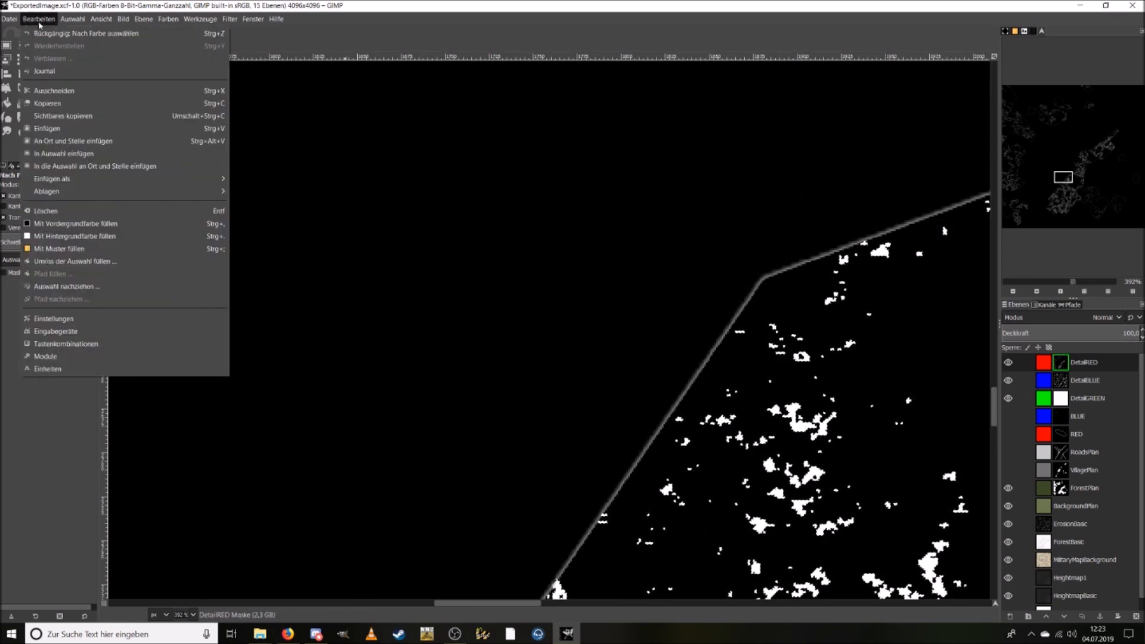
pyautogui.click(110, 223)
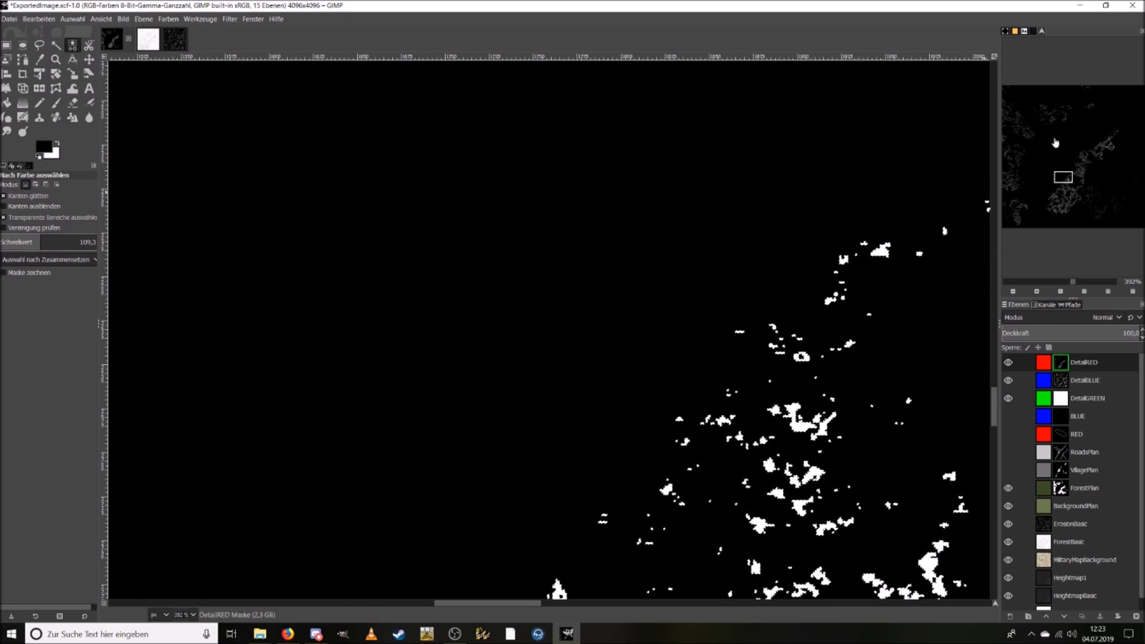
pyautogui.moveTo(1063, 179); pyautogui.dragTo(1074, 154)
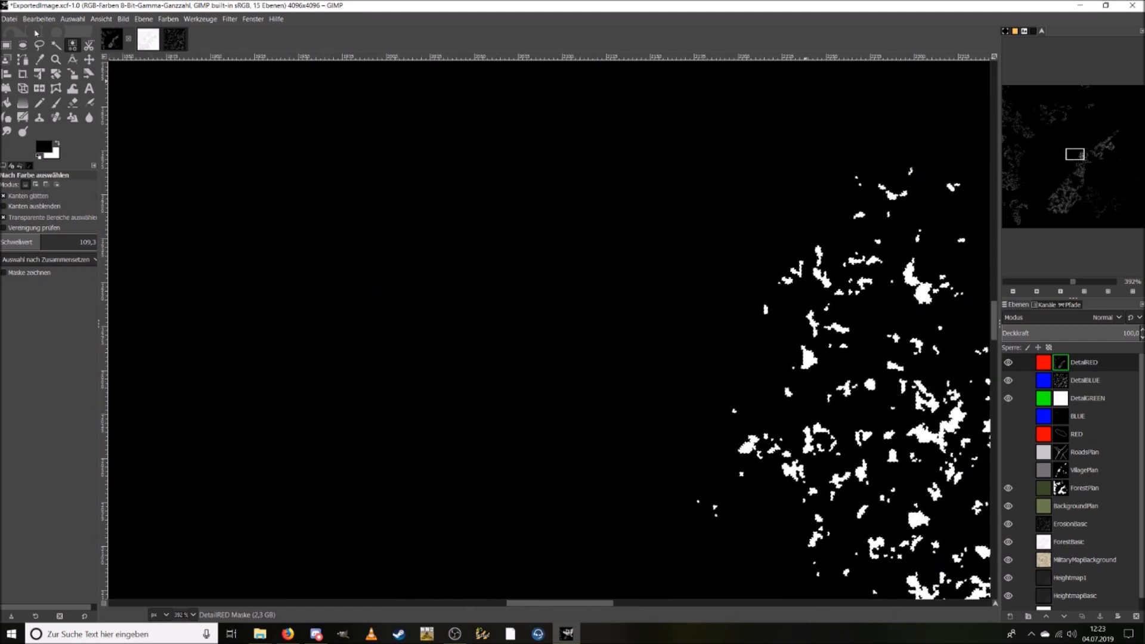
pyautogui.click(80, 20)
pyautogui.click(80, 45)
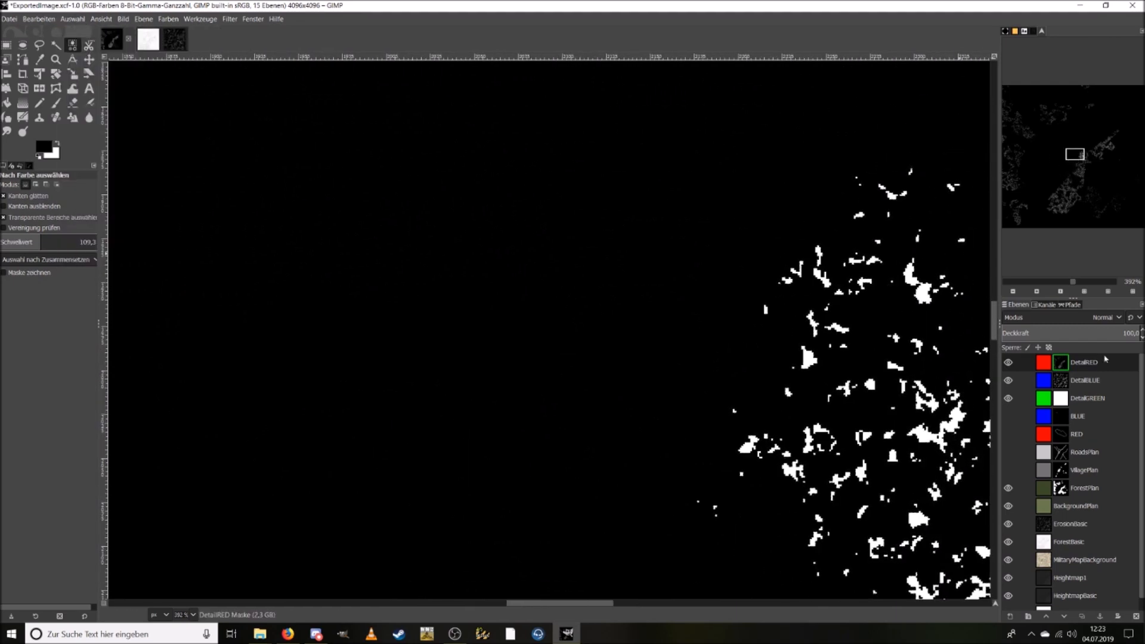
# Turn off the mask display of the DetailRED layer so the canvas shows the coloured layers.
pyautogui.moveTo(1068, 280); pyautogui.dragTo(1039, 284)
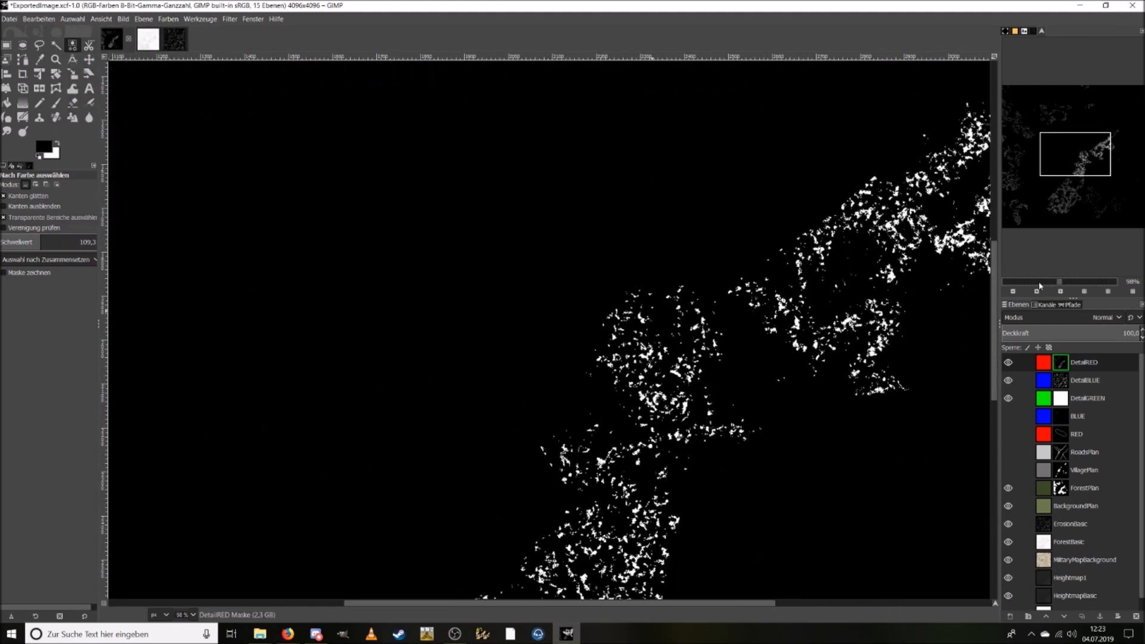
pyautogui.moveTo(1068, 166)
pyautogui.mouseDown()
pyautogui.moveTo(1053, 140)
pyautogui.moveTo(1062, 163)
pyautogui.mouseUp()
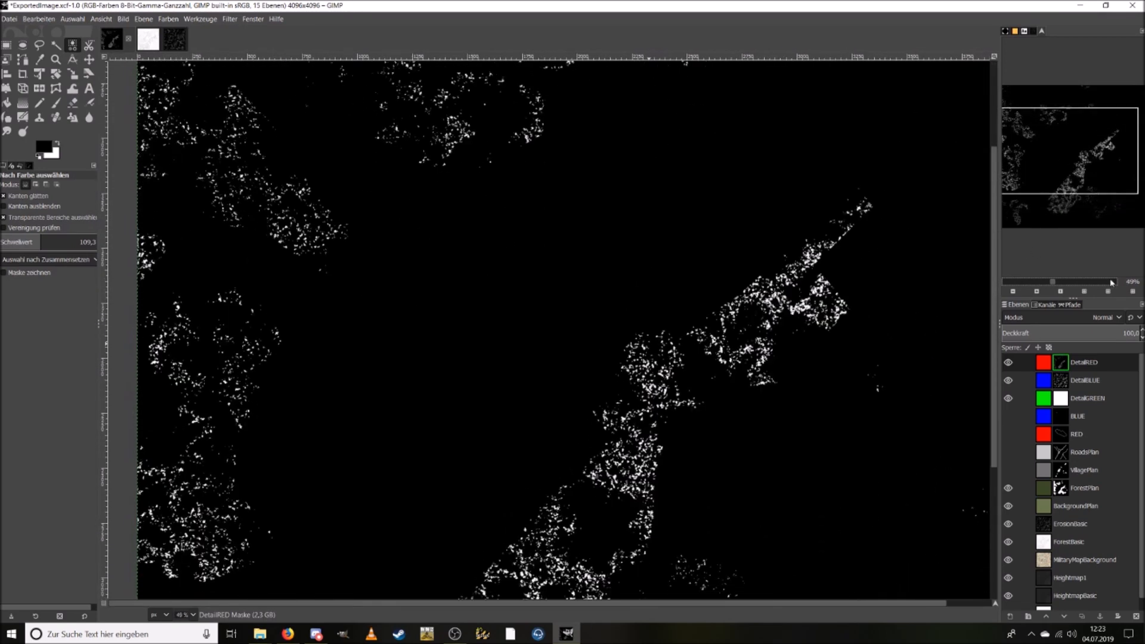
pyautogui.rightClick(1064, 365)
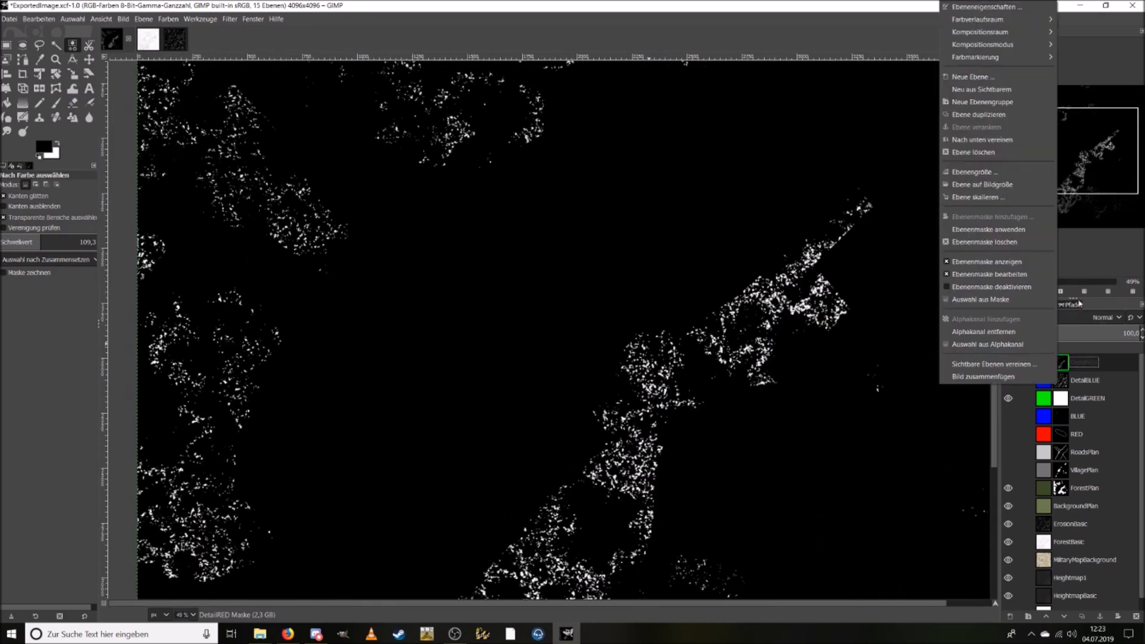
pyautogui.click(1027, 265)
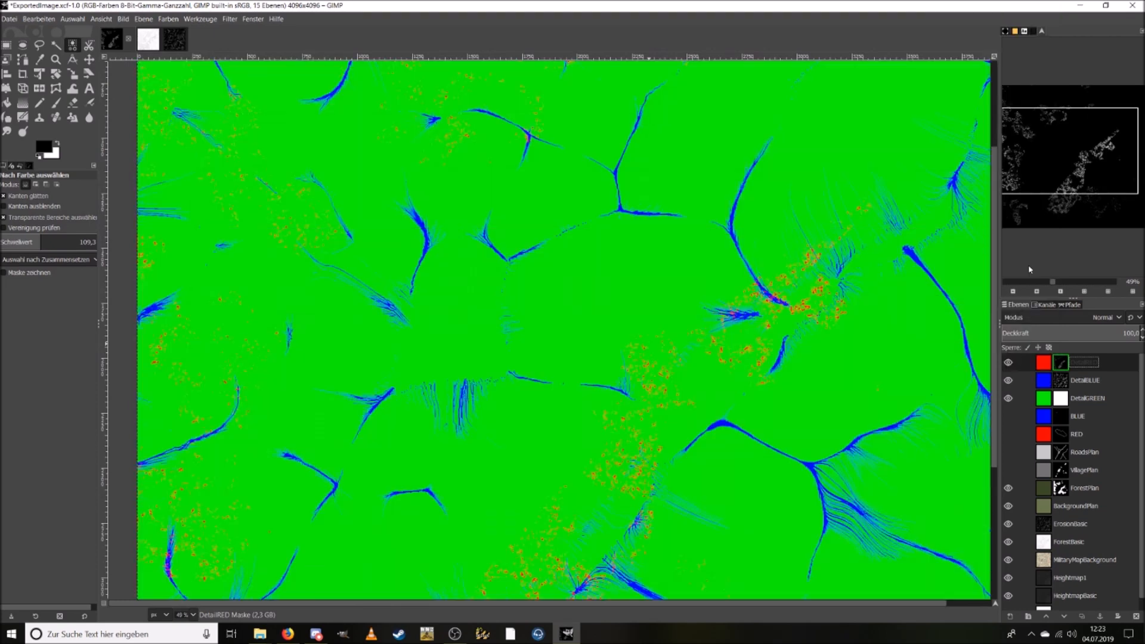
# Export the image as ExportedImage_1.png to the opmars folder with the default PNG options.
pyautogui.moveTo(1050, 285); pyautogui.dragTo(1041, 282)
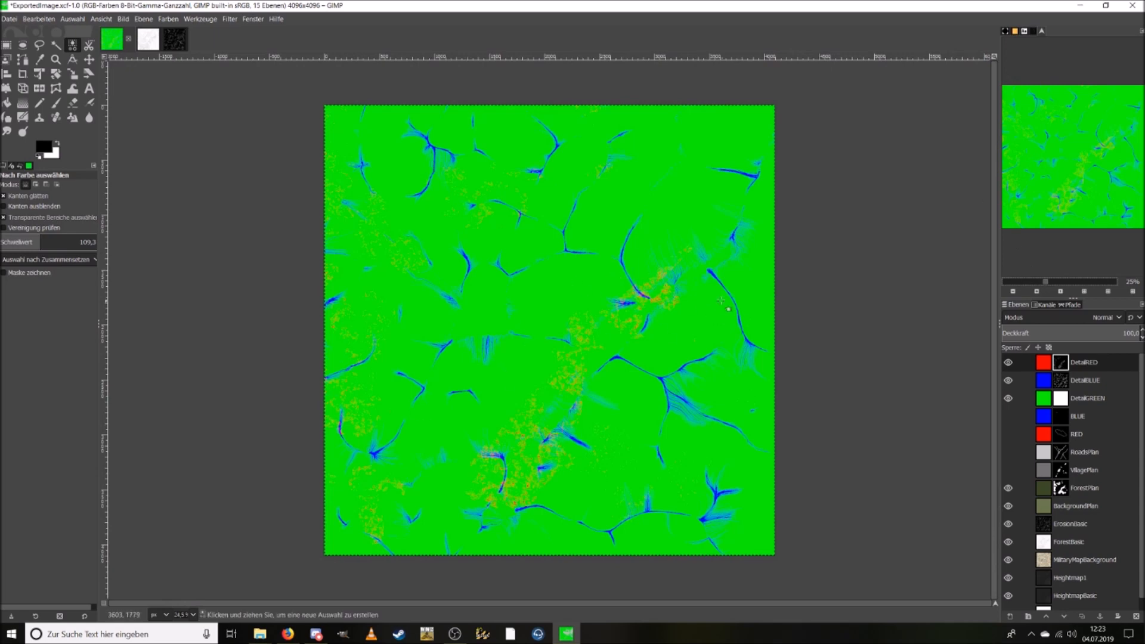
pyautogui.moveTo(1061, 174); pyautogui.dragTo(1052, 176)
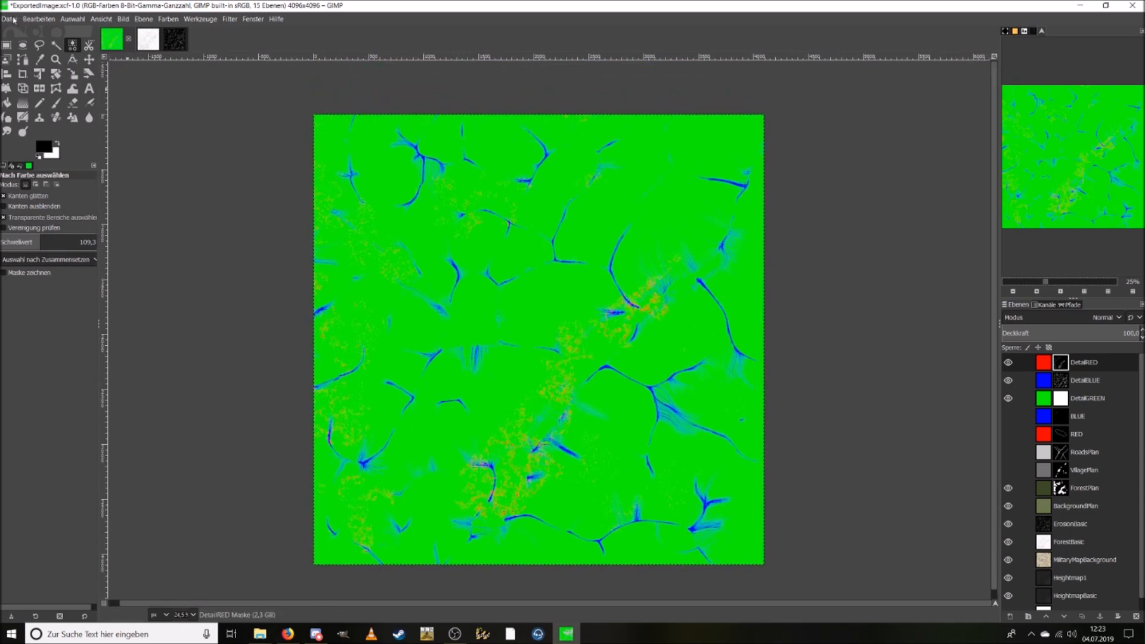
pyautogui.click(11, 19)
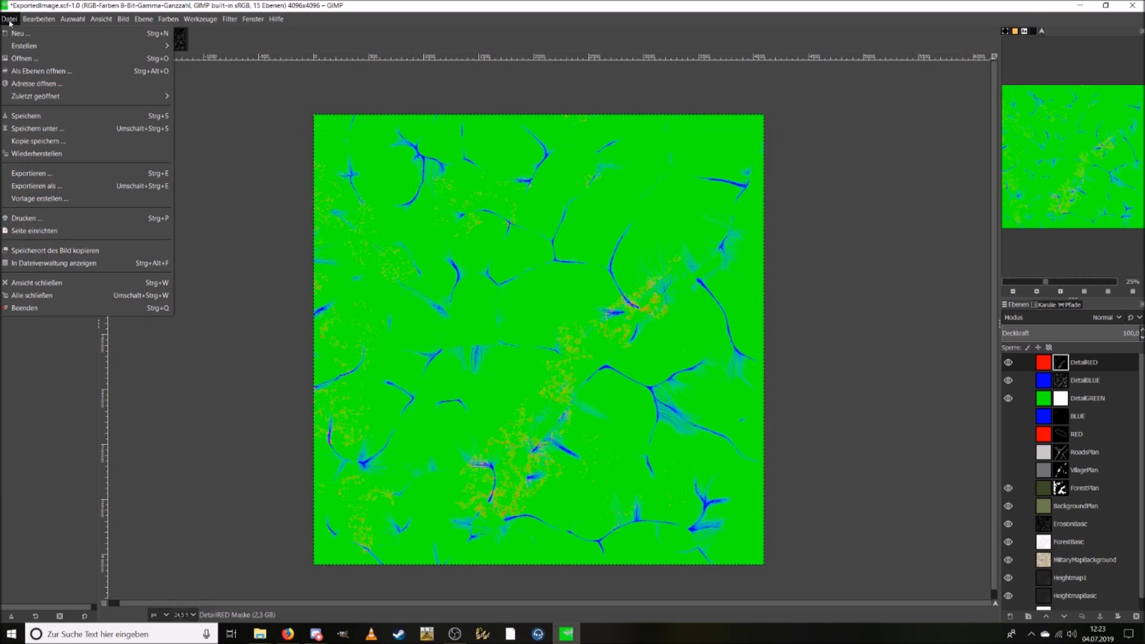
pyautogui.click(69, 186)
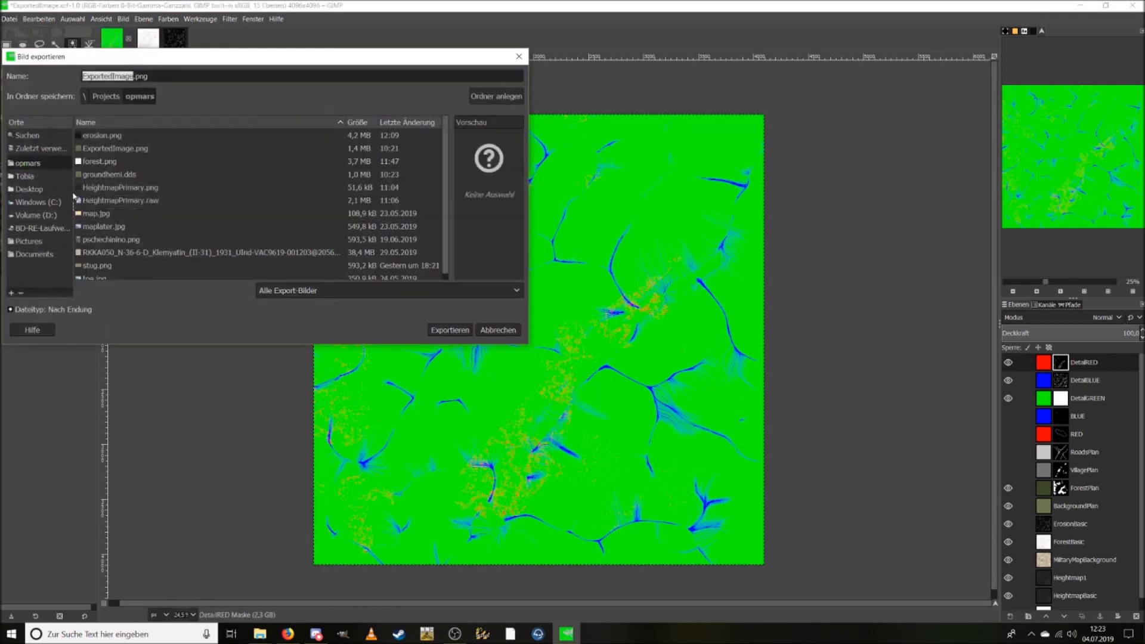
pyautogui.click(132, 75)
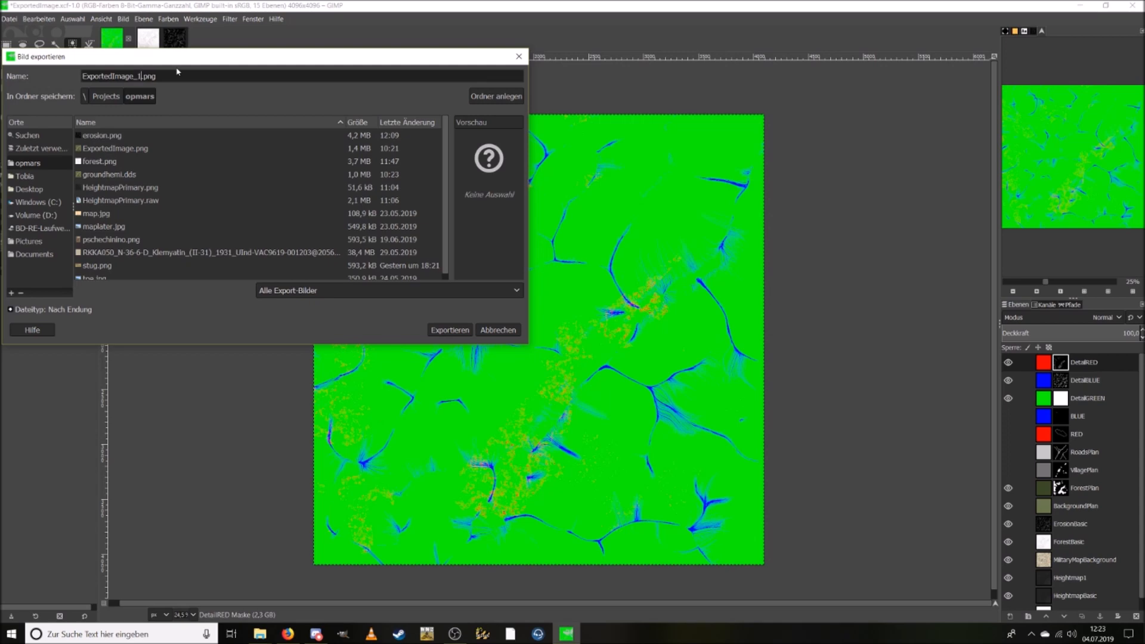
pyautogui.click(450, 329)
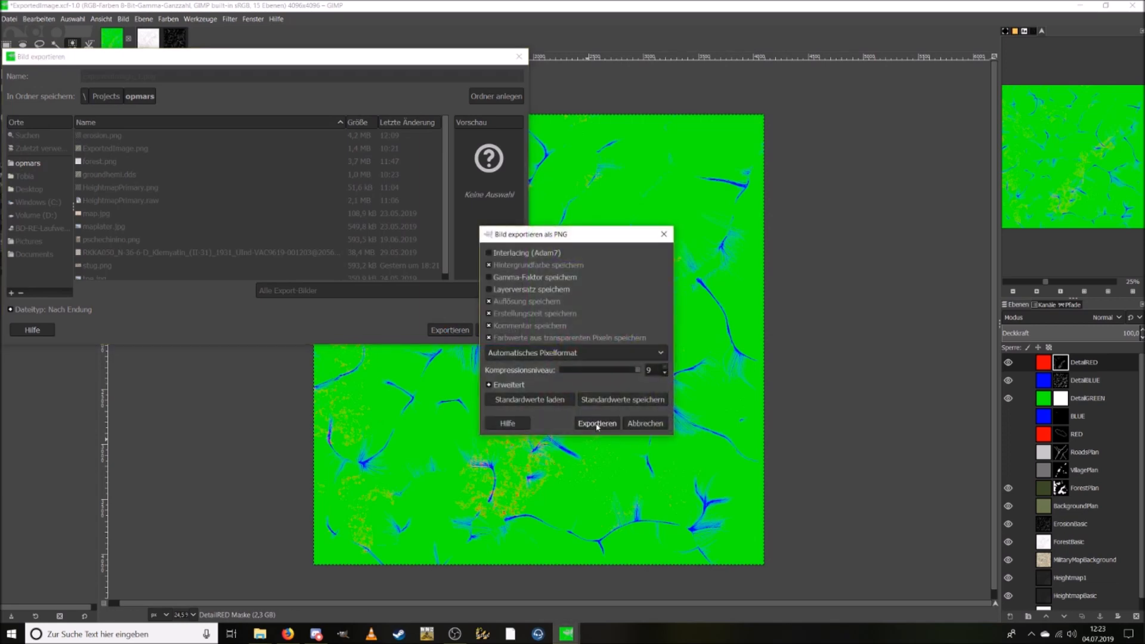
pyautogui.click(597, 424)
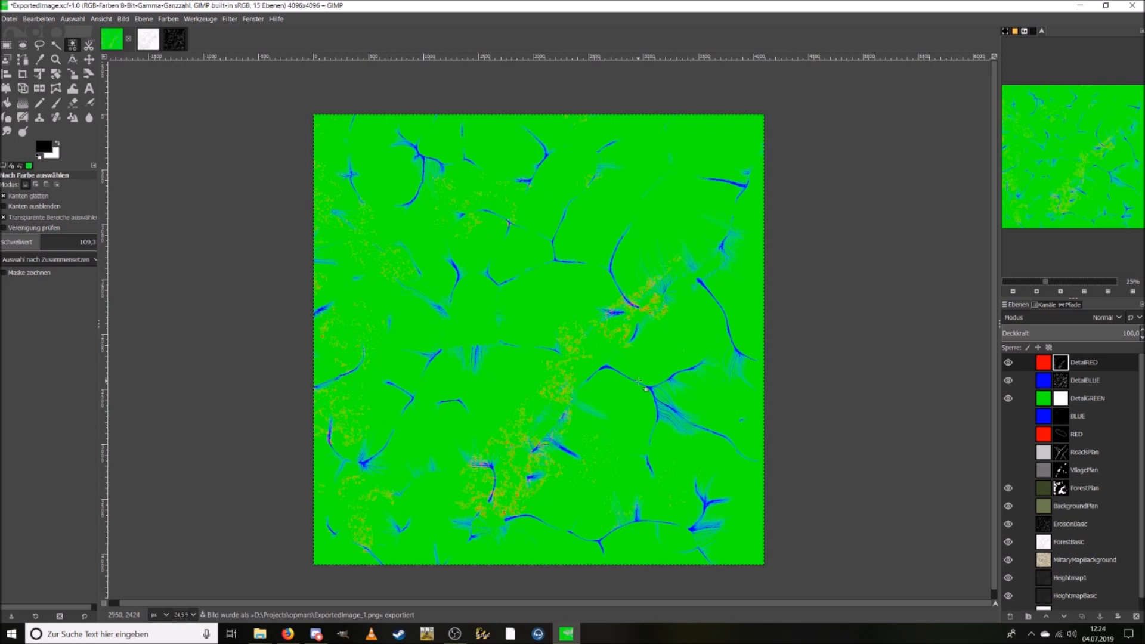
# Copy the DetailGREEN layer's content, paste it as a new layer and place it at the top of the stack.
pyautogui.doubleClick(1041, 400)
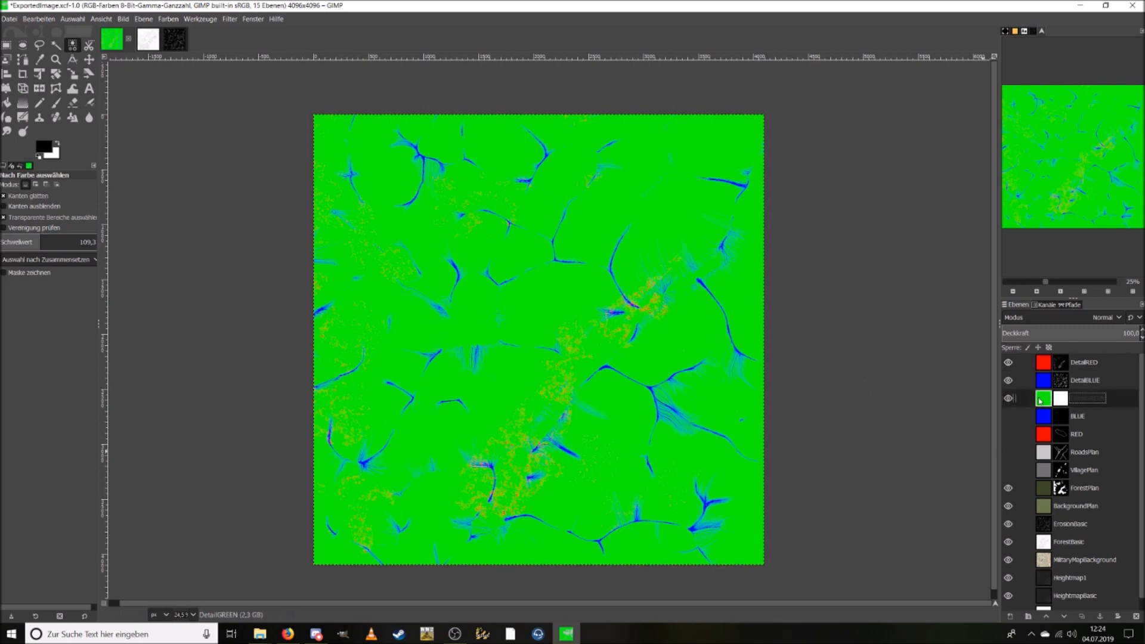
pyautogui.hotkey('ctrl', 'c')
pyautogui.hotkey('ctrl', 'v')
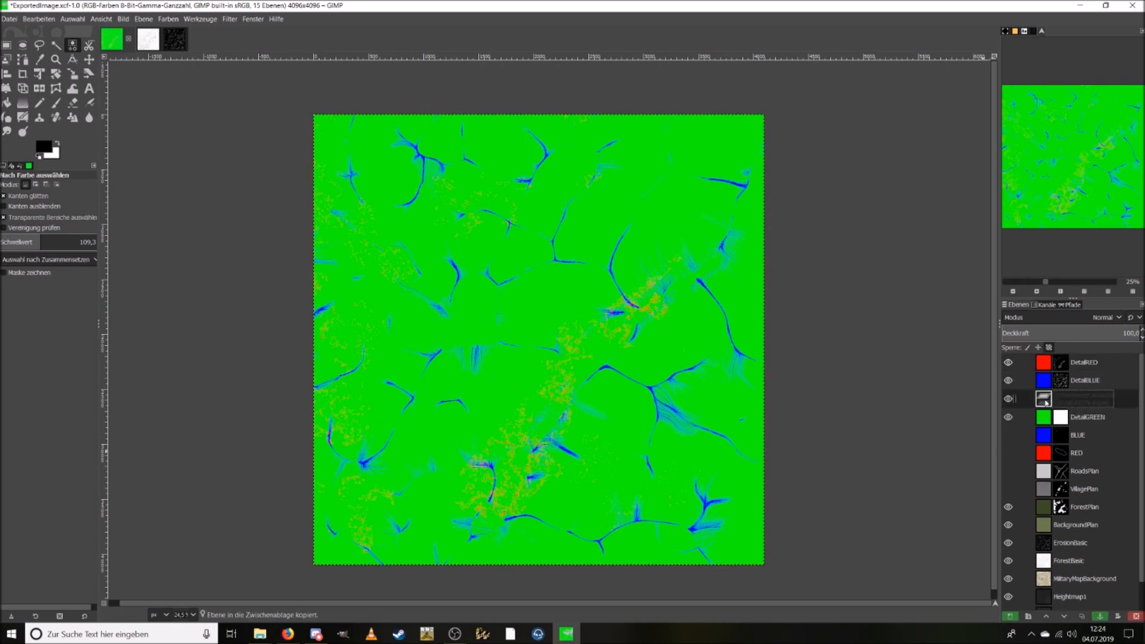
pyautogui.rightClick(1045, 402)
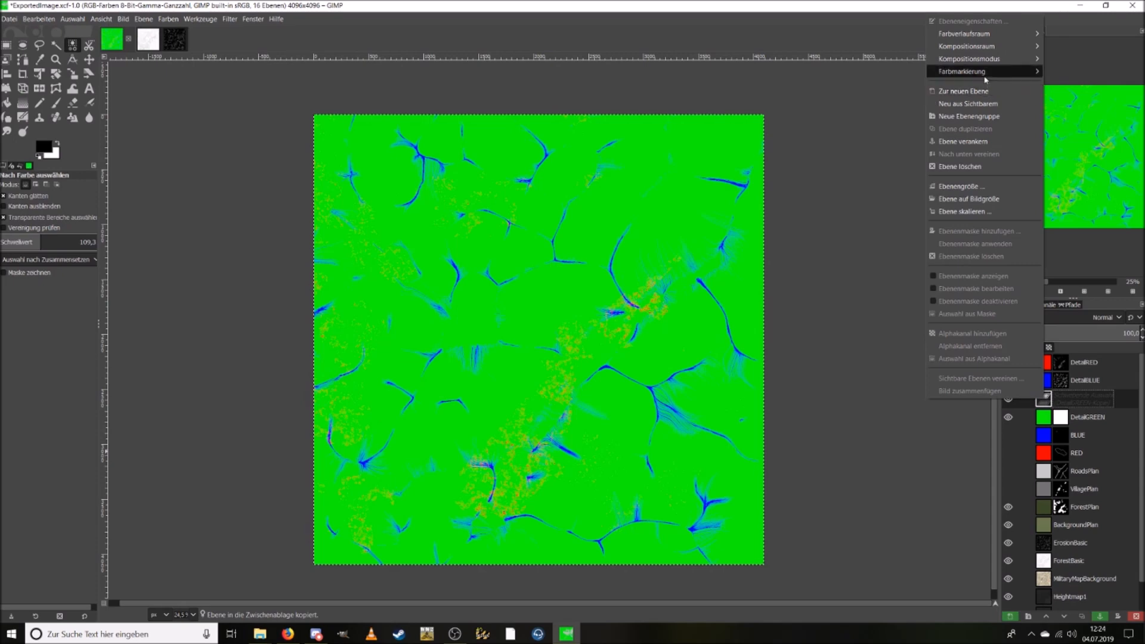
pyautogui.click(954, 89)
pyautogui.moveTo(1040, 363)
pyautogui.mouseDown()
pyautogui.moveTo(1042, 354)
pyautogui.moveTo(1043, 392)
pyautogui.moveTo(1044, 358)
pyautogui.mouseUp()
# Rename the copied green layer ColourSnow.
pyautogui.doubleClick(1085, 363)
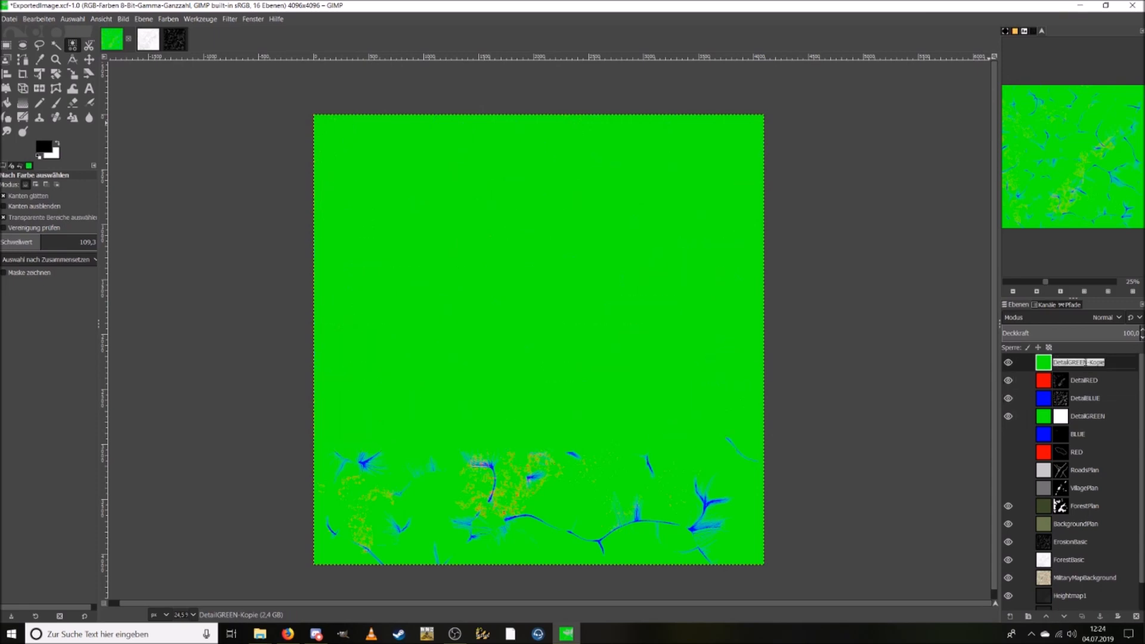
pyautogui.write('ColourSnow')
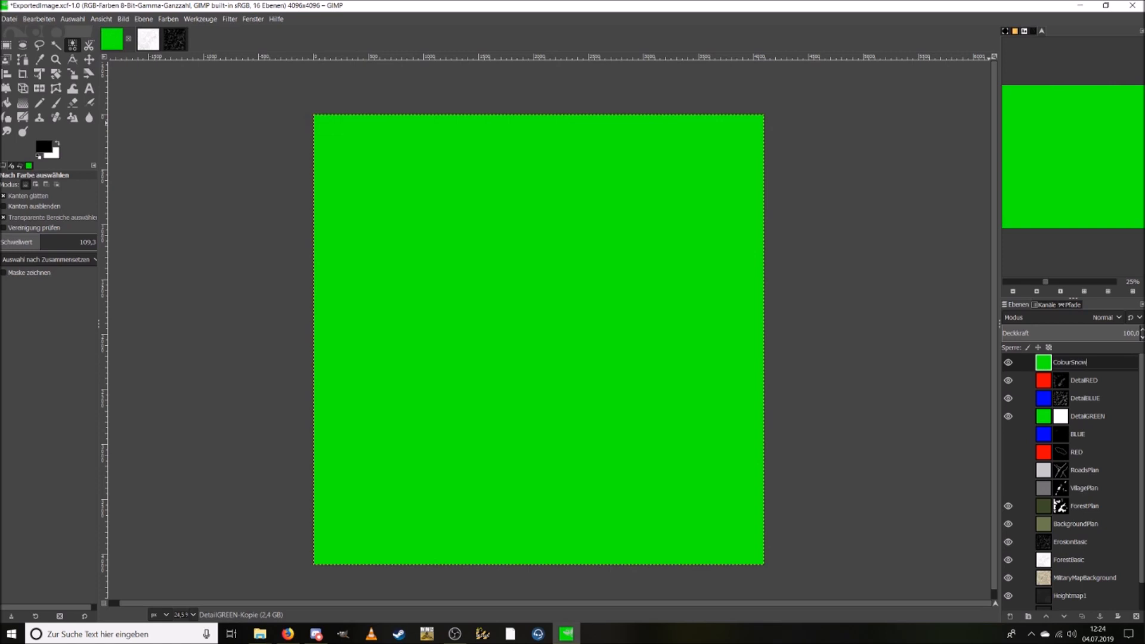
pyautogui.press('Return')
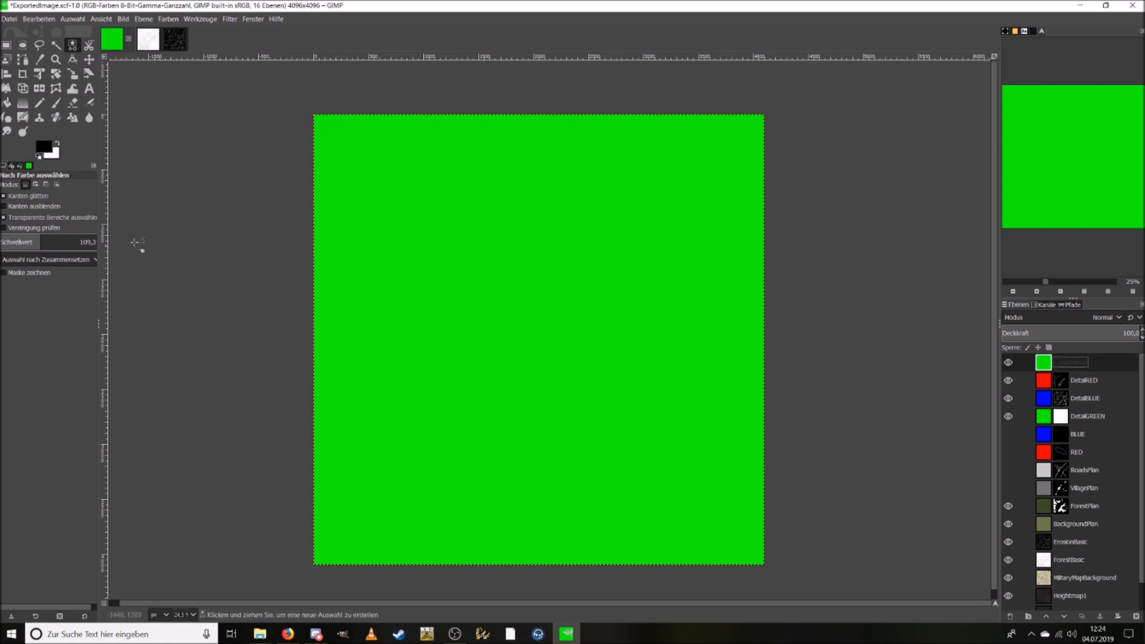
# Set the foreground colour to light grey cecece and fill the ColourSnow layer with it.
pyautogui.click(44, 147)
pyautogui.moveTo(30, 172); pyautogui.dragTo(1, 127)
pyautogui.click(141, 249)
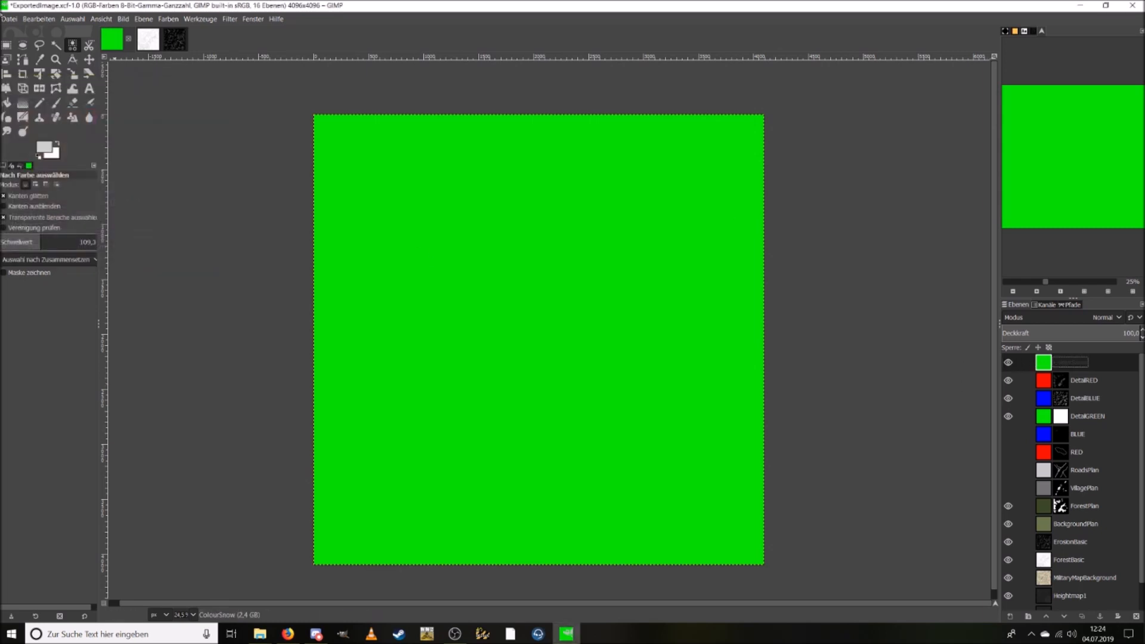
pyautogui.click(9, 18)
pyautogui.moveTo(51, 20)
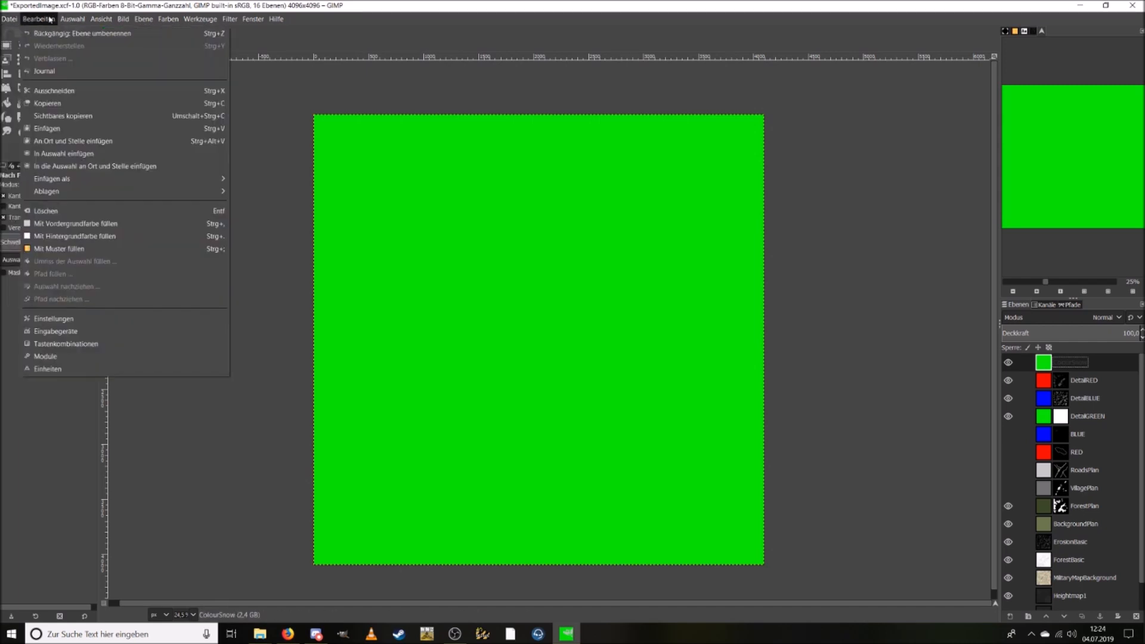
pyautogui.click(94, 224)
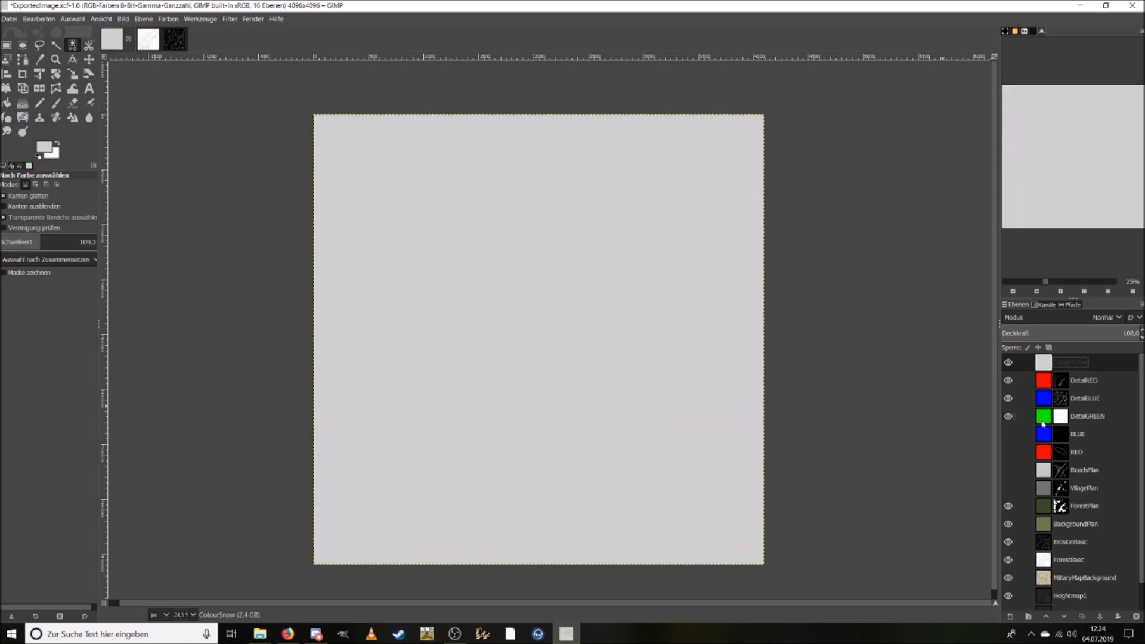
# Copy the DetailBLUE layer's content and paste it as a new layer.
pyautogui.click(1047, 396)
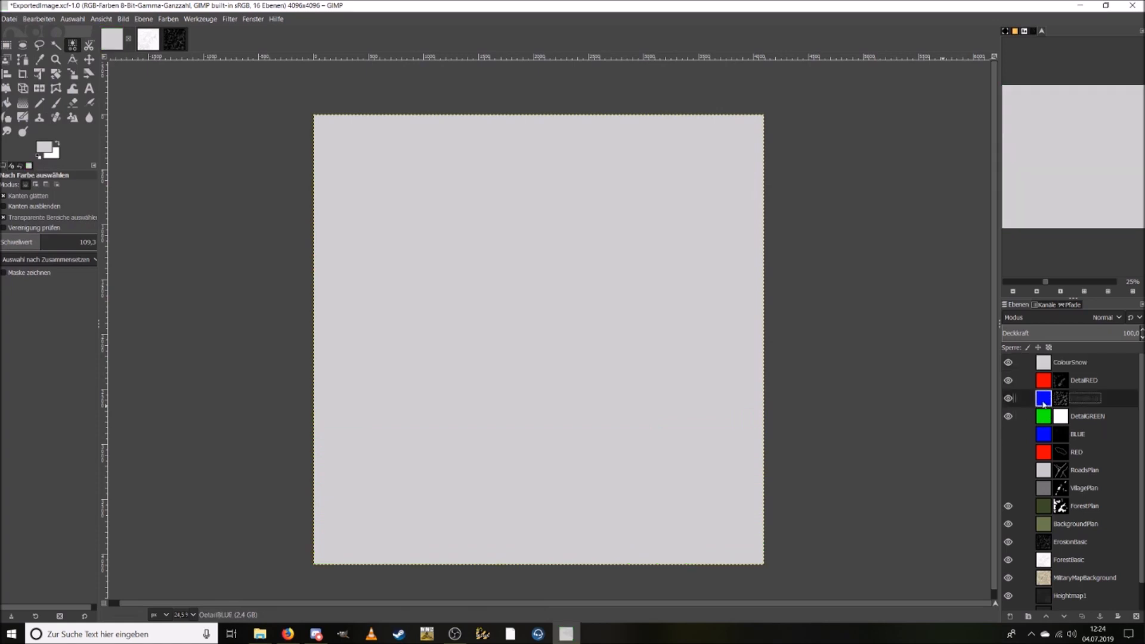
pyautogui.hotkey('ctrl', 'c')
pyautogui.hotkey('ctrl', 'v')
pyautogui.rightClick(1067, 404)
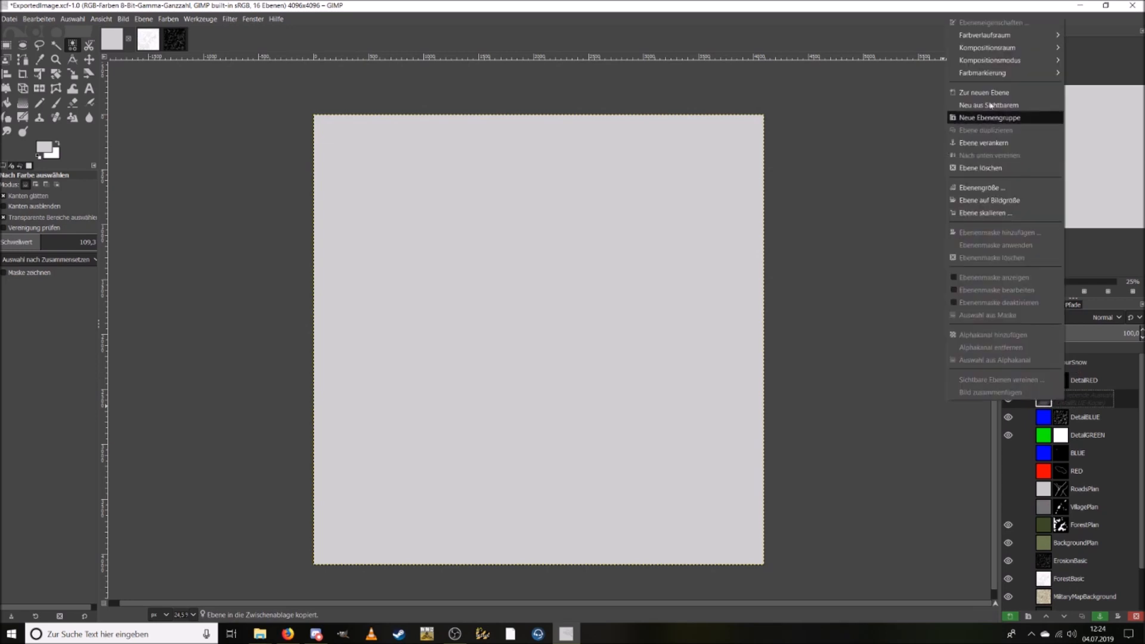
pyautogui.click(981, 92)
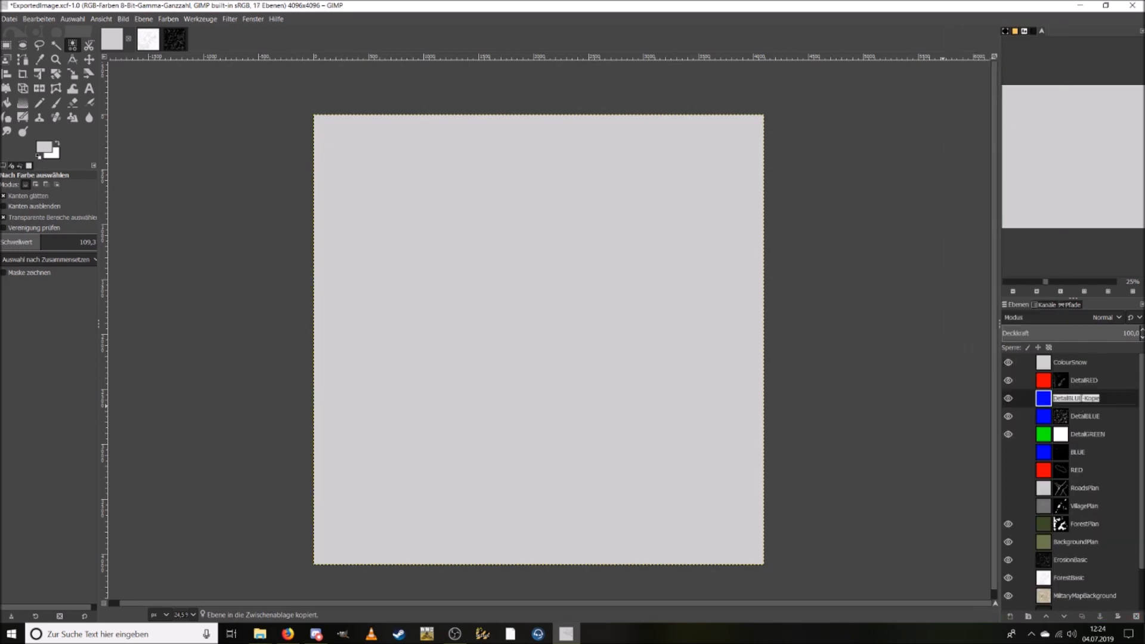
# Rename the copied blue layer ColourErosion and move it to the top of the stack, above ColourSnow.
pyautogui.press('BackSpace')
pyautogui.press('o')
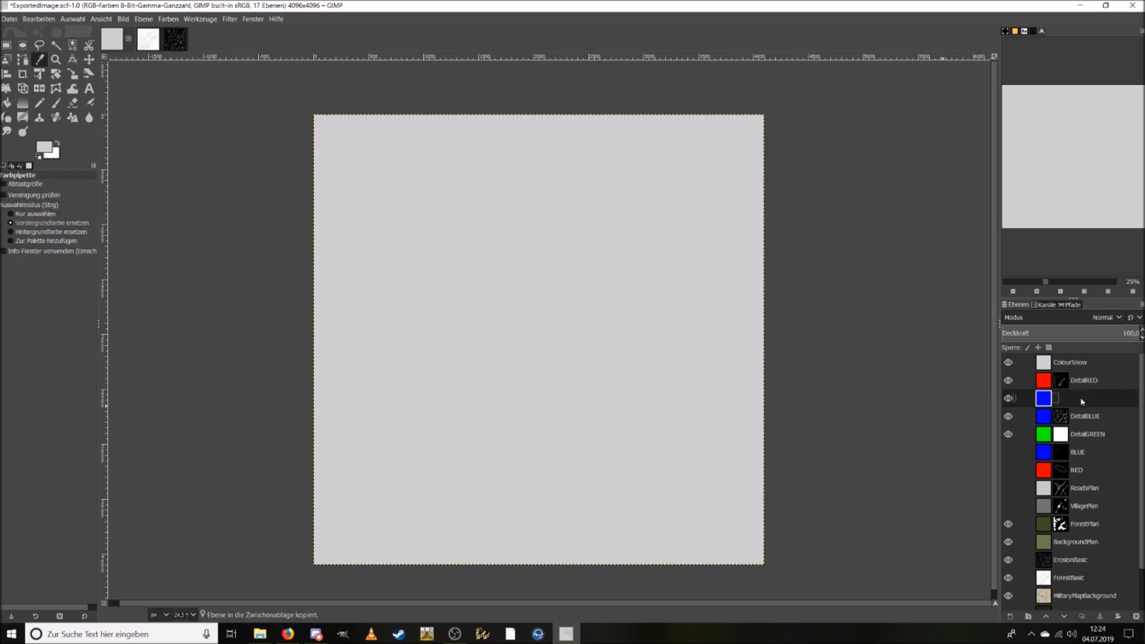
pyautogui.press('u')
pyautogui.press('r')
pyautogui.press('o')
pyautogui.press('Return')
pyautogui.moveTo(1064, 403); pyautogui.dragTo(1073, 357)
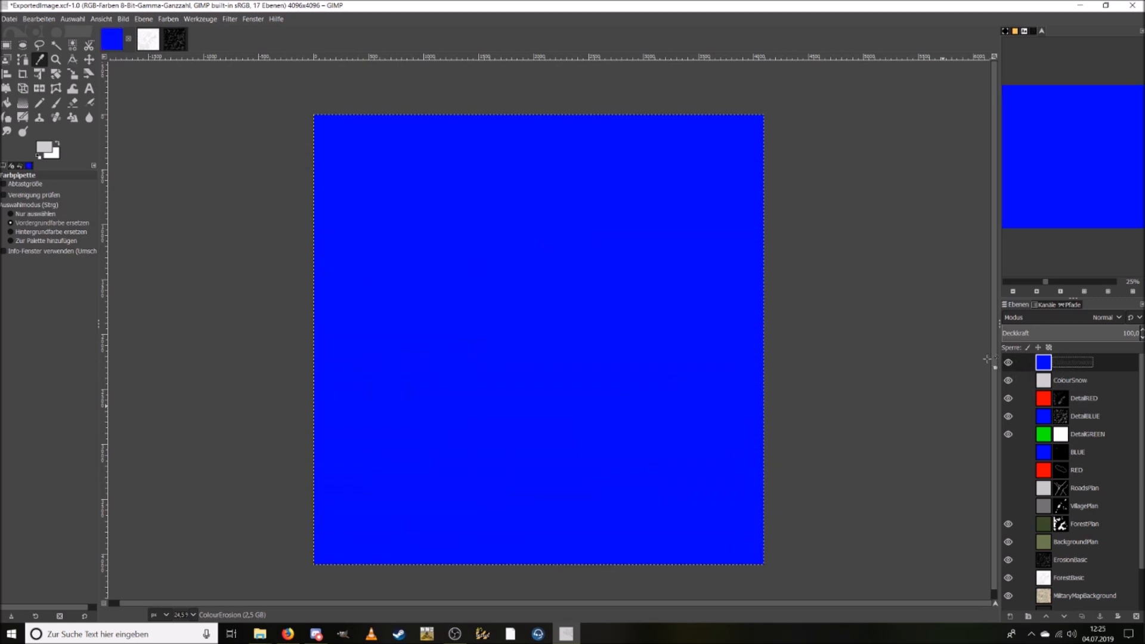
# Change the foreground colour to a bright pink and fill the ColourErosion layer with it.
pyautogui.click(47, 148)
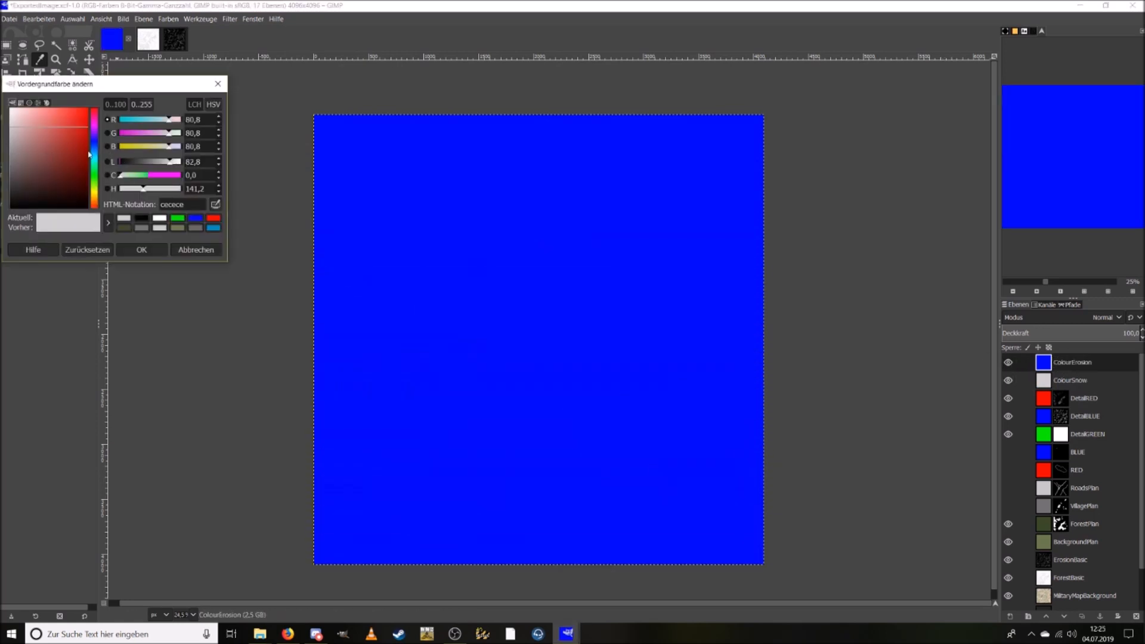
pyautogui.click(93, 130)
pyautogui.moveTo(62, 123); pyautogui.dragTo(64, 112)
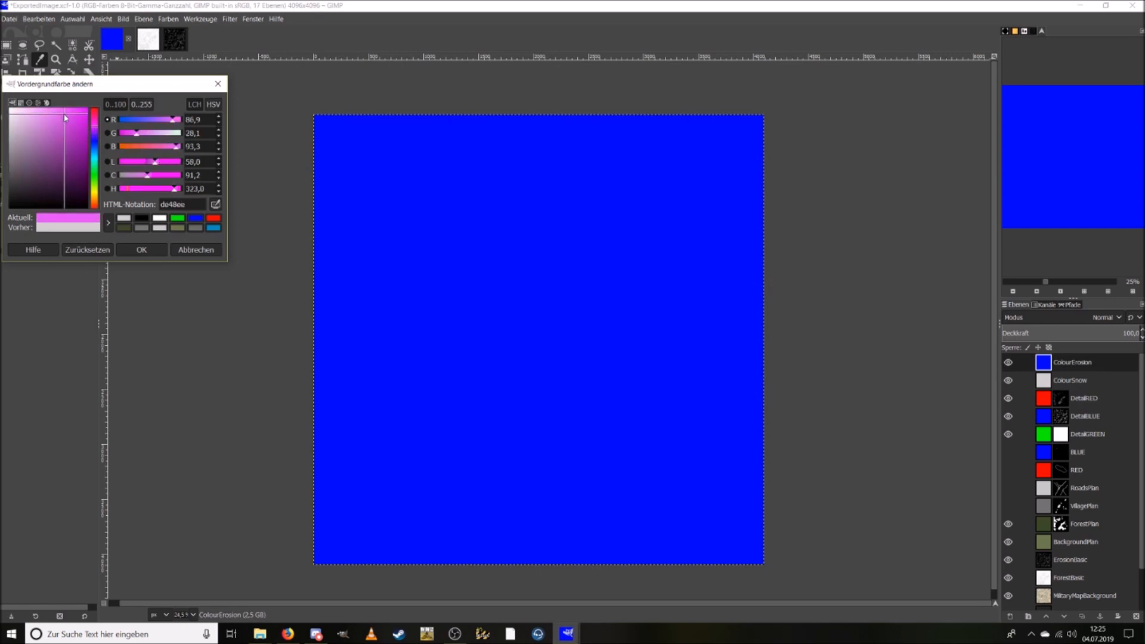
pyautogui.click(143, 250)
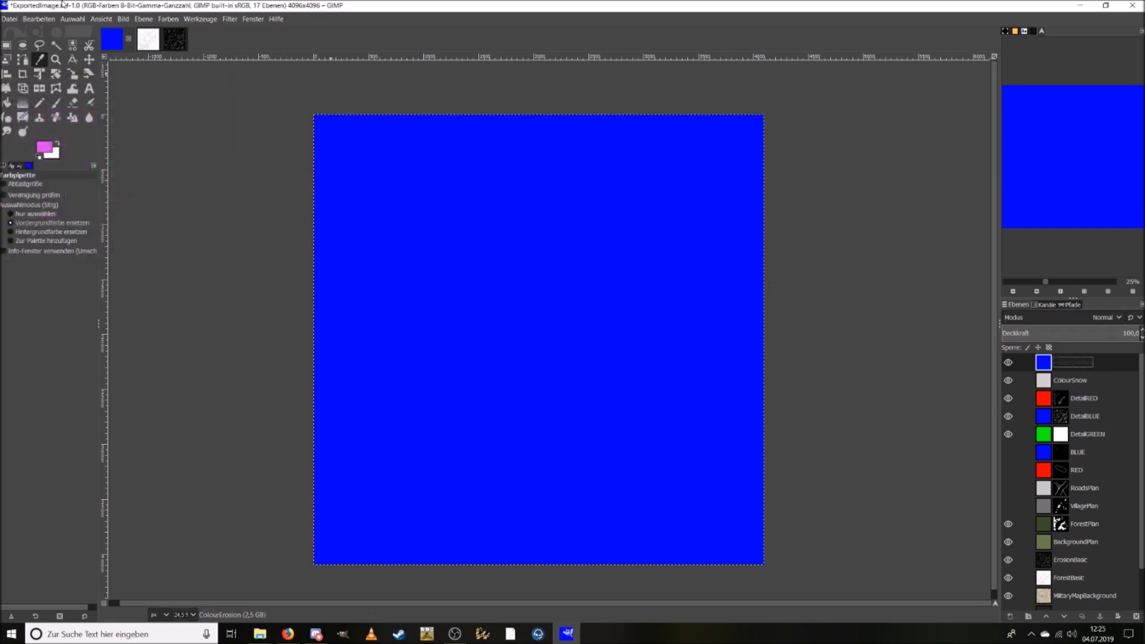
pyautogui.click(38, 18)
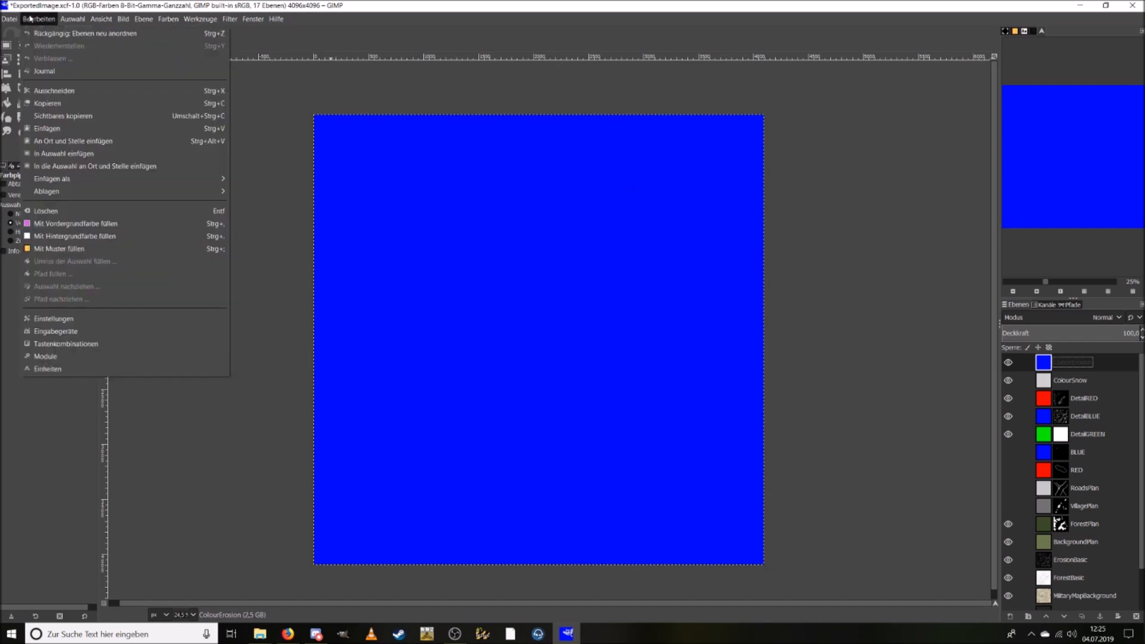
pyautogui.click(89, 222)
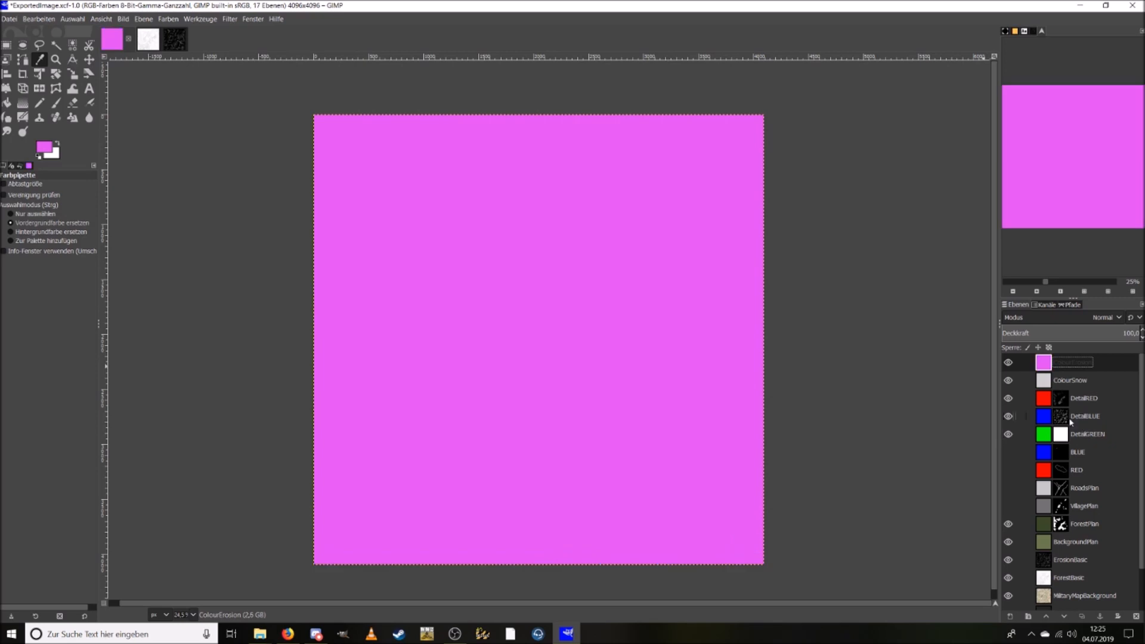
# Add a layer mask initialised to black (full transparency) to the ColourErosion layer.
pyautogui.rightClick(1065, 371)
pyautogui.click(1004, 213)
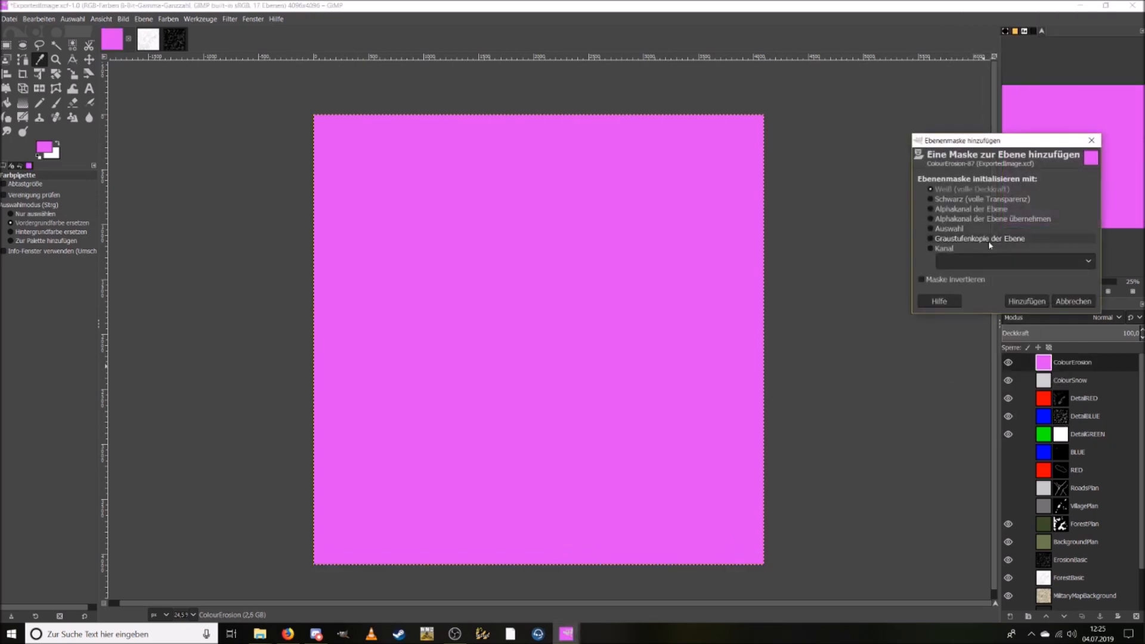
pyautogui.click(985, 200)
pyautogui.click(1024, 301)
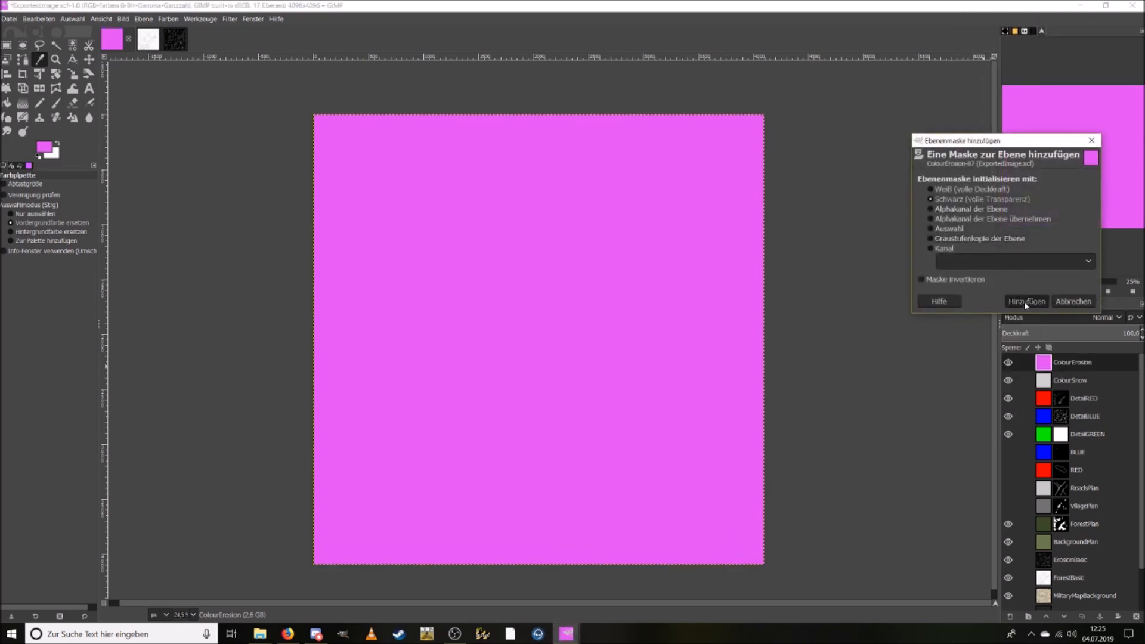
# Copy the DetailBLUE layer's mask, paste it onto the ColourErosion mask and anchor it.
pyautogui.click(1061, 418)
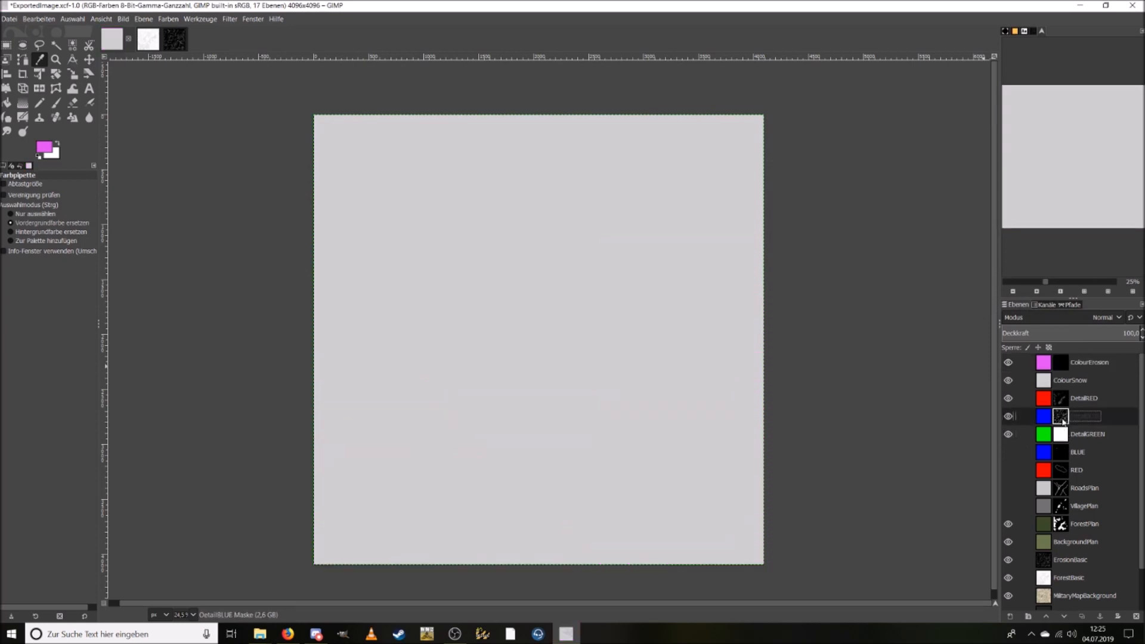
pyautogui.hotkey('ctrl', 'c')
pyautogui.click(1061, 362)
pyautogui.hotkey('ctrl', 'v')
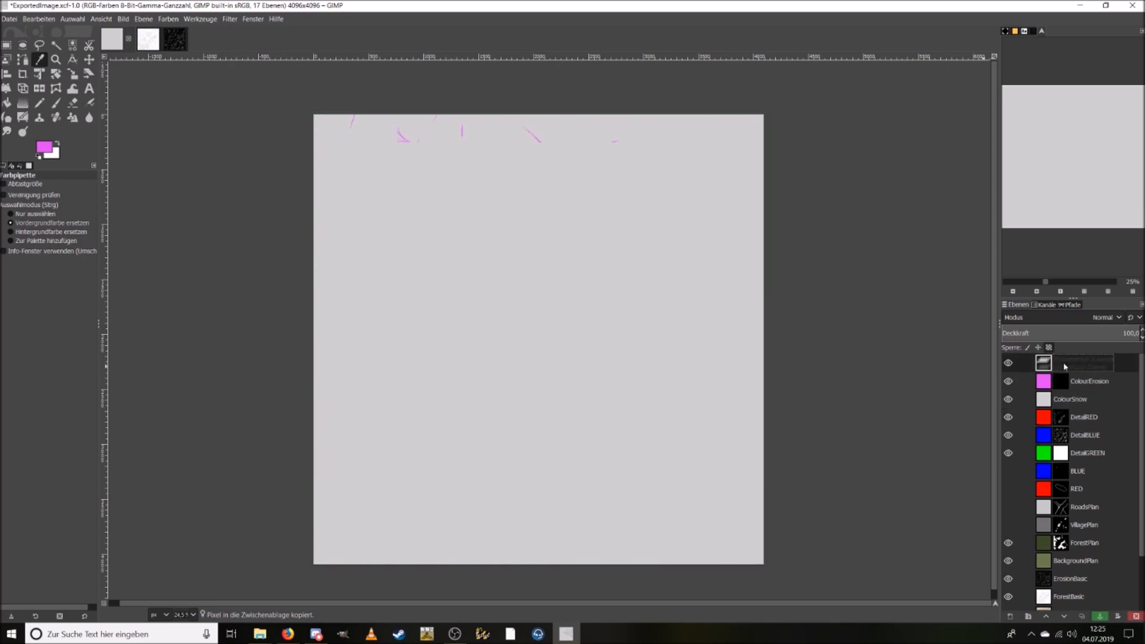
pyautogui.rightClick(1076, 369)
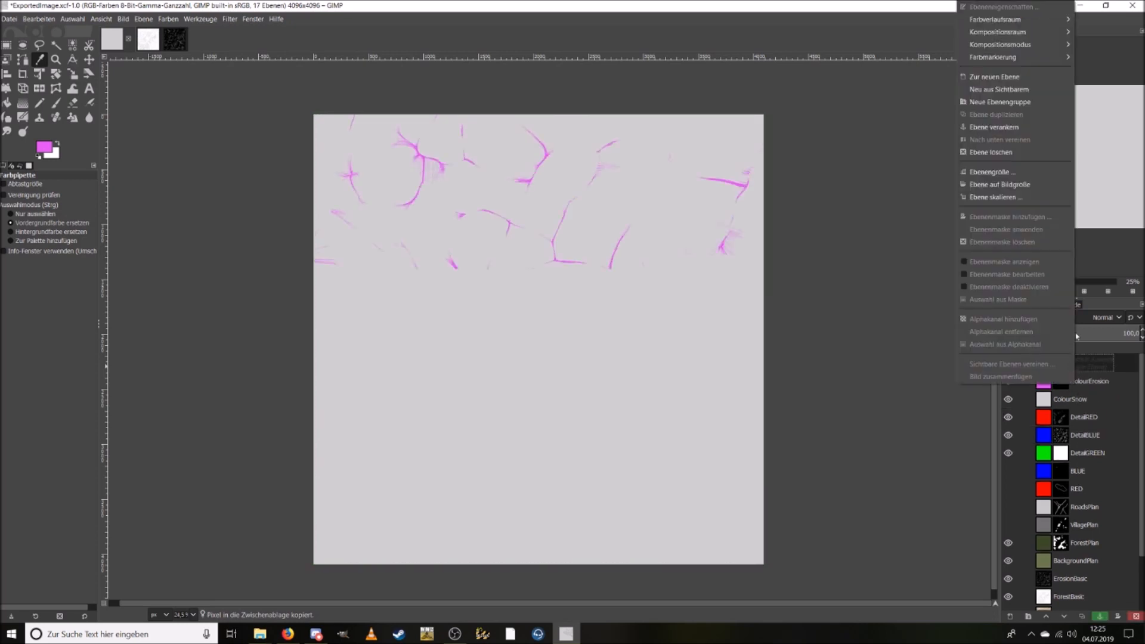
pyautogui.click(1013, 127)
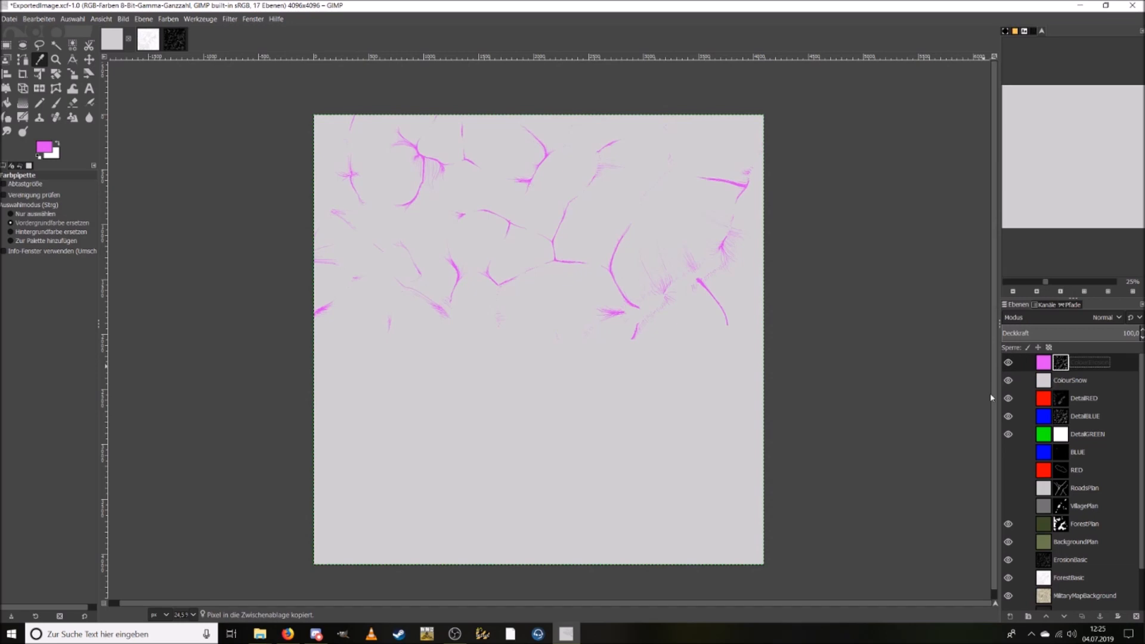
# Copy the DetailRED layer's content and paste it as a new layer.
pyautogui.click(1044, 403)
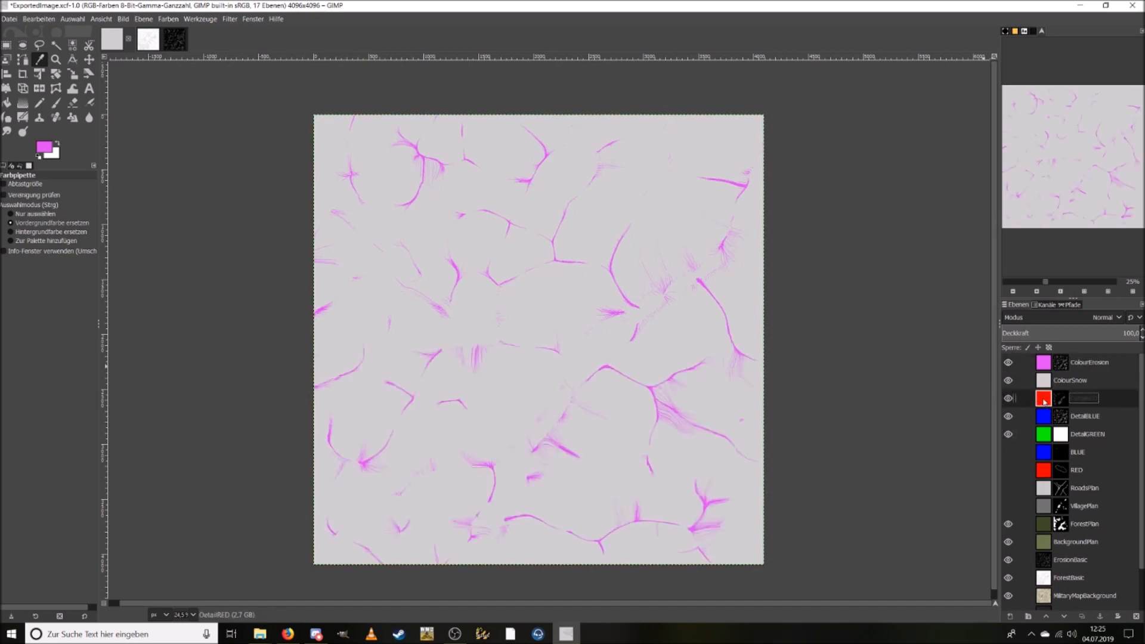
pyautogui.hotkey('ctrl', 'c')
pyautogui.hotkey('ctrl', 'v')
pyautogui.rightClick(1080, 401)
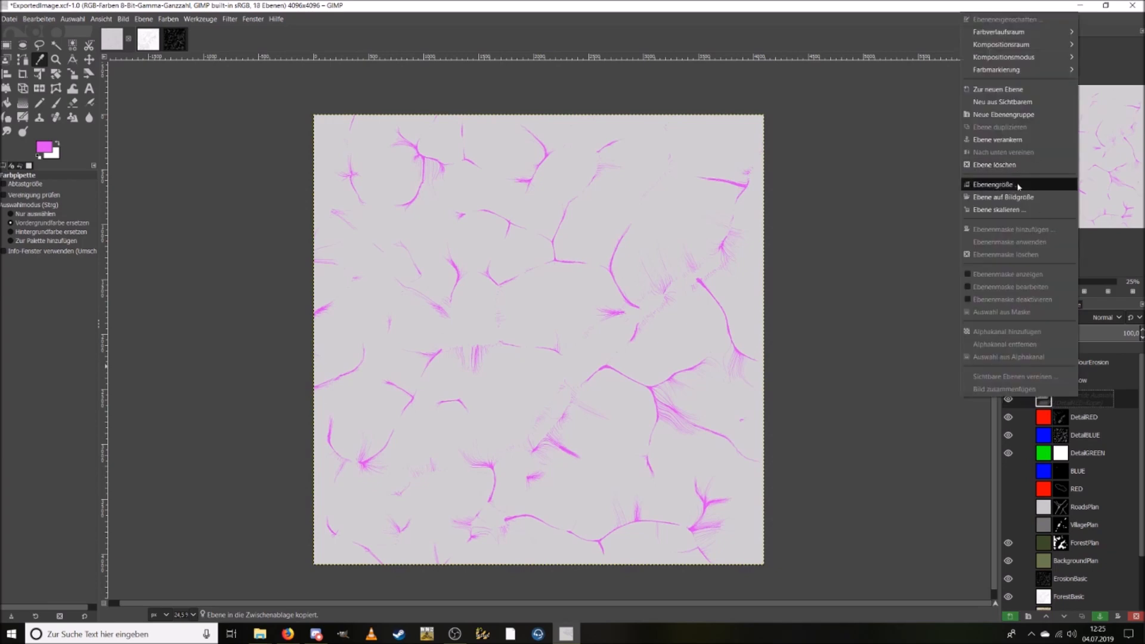
pyautogui.click(1032, 102)
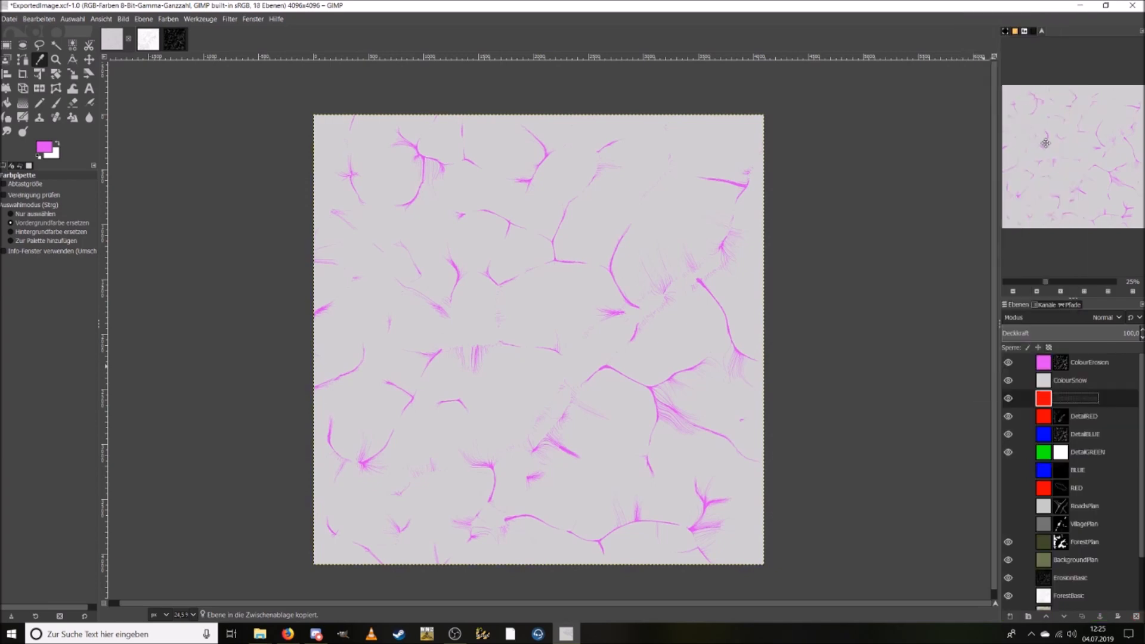
# Rename the copied red layer ColourForest and move it to the top of the stack, above ColourErosion.
pyautogui.doubleClick(1083, 398)
pyautogui.write('ColourForest')
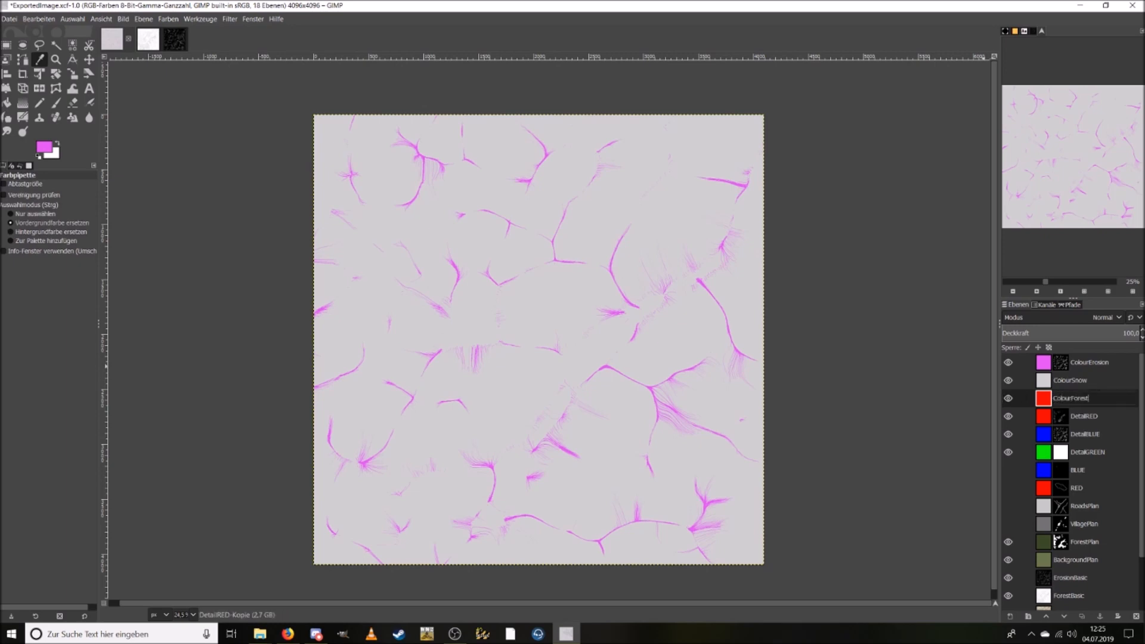
pyautogui.press('Return')
pyautogui.moveTo(1057, 401); pyautogui.dragTo(1055, 362)
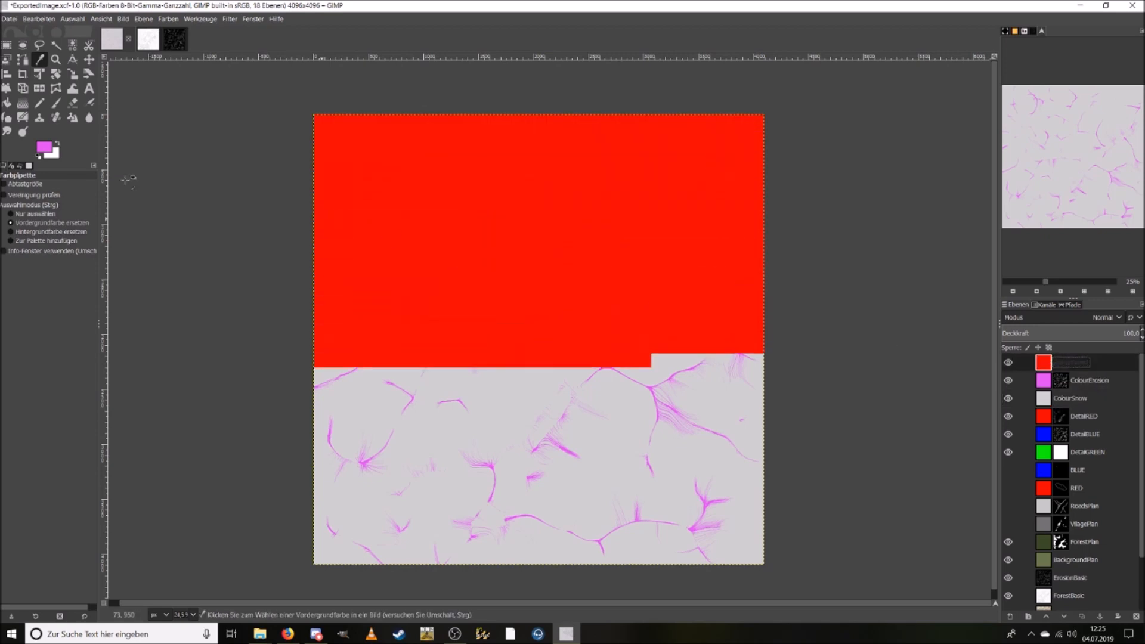
# Set the foreground colour to olive brown 8b7e3d and fill the ColourForest layer with it.
pyautogui.click(46, 146)
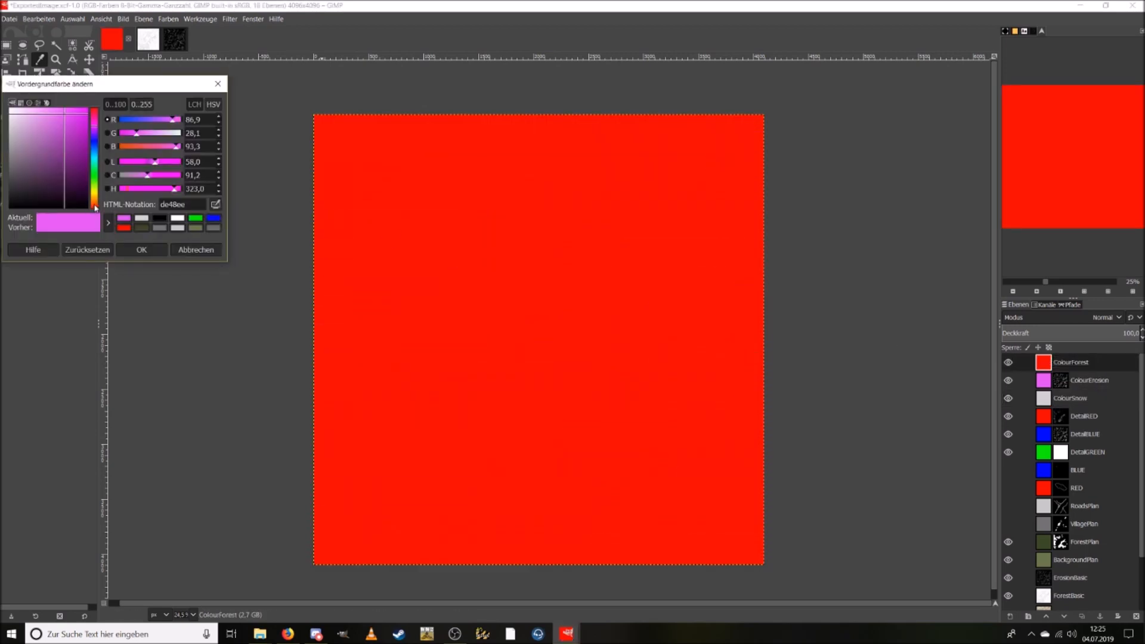
pyautogui.click(95, 200)
pyautogui.click(54, 152)
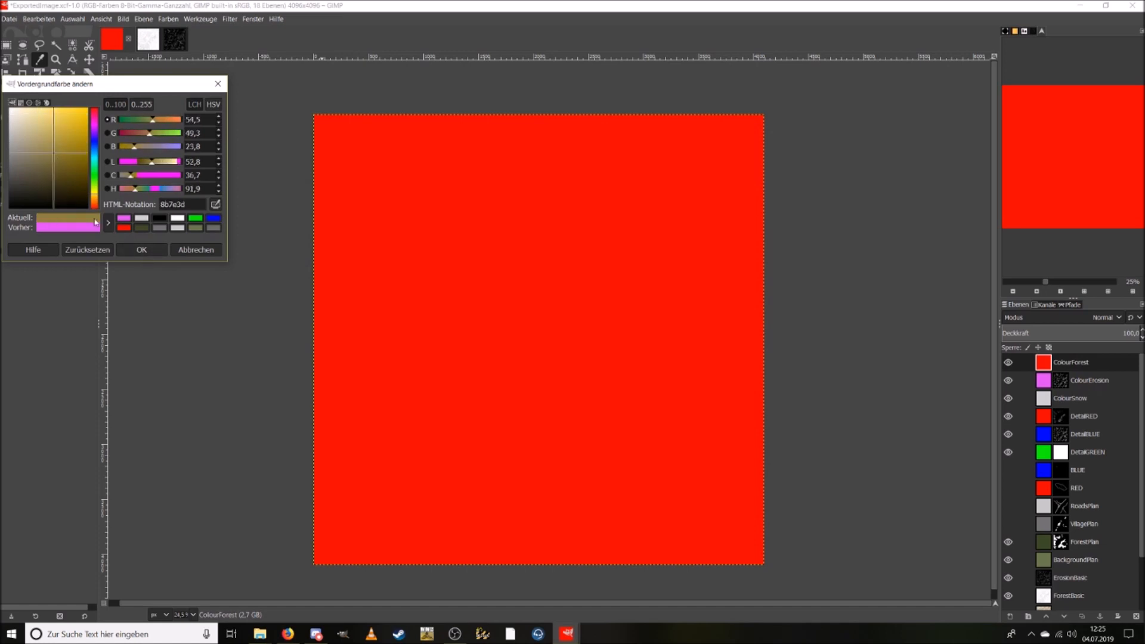
pyautogui.click(138, 249)
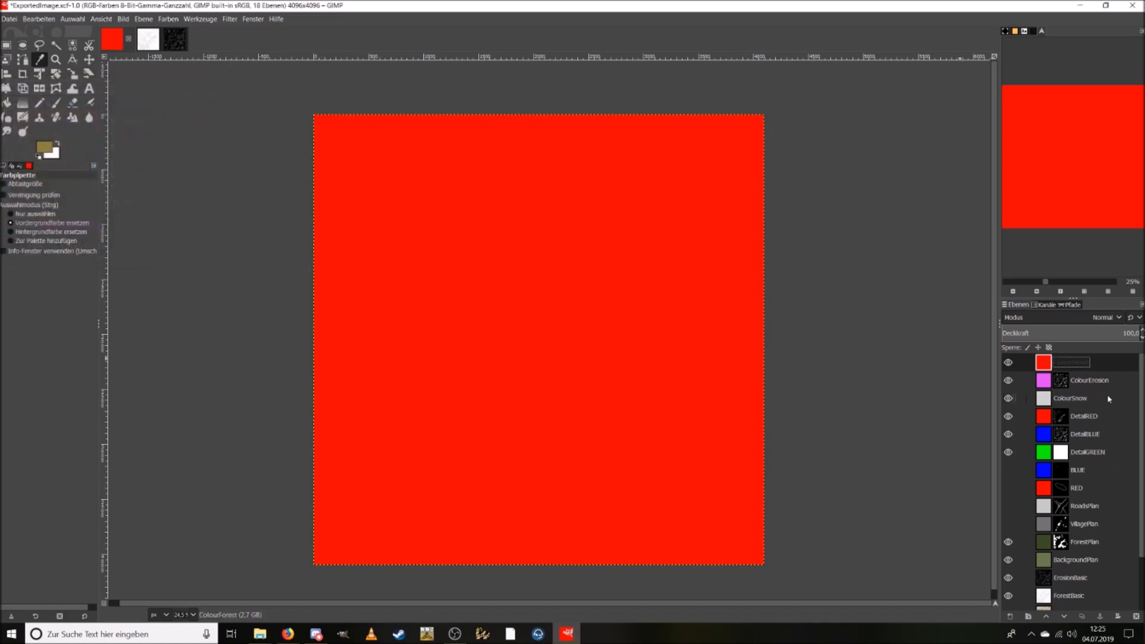
pyautogui.click(39, 18)
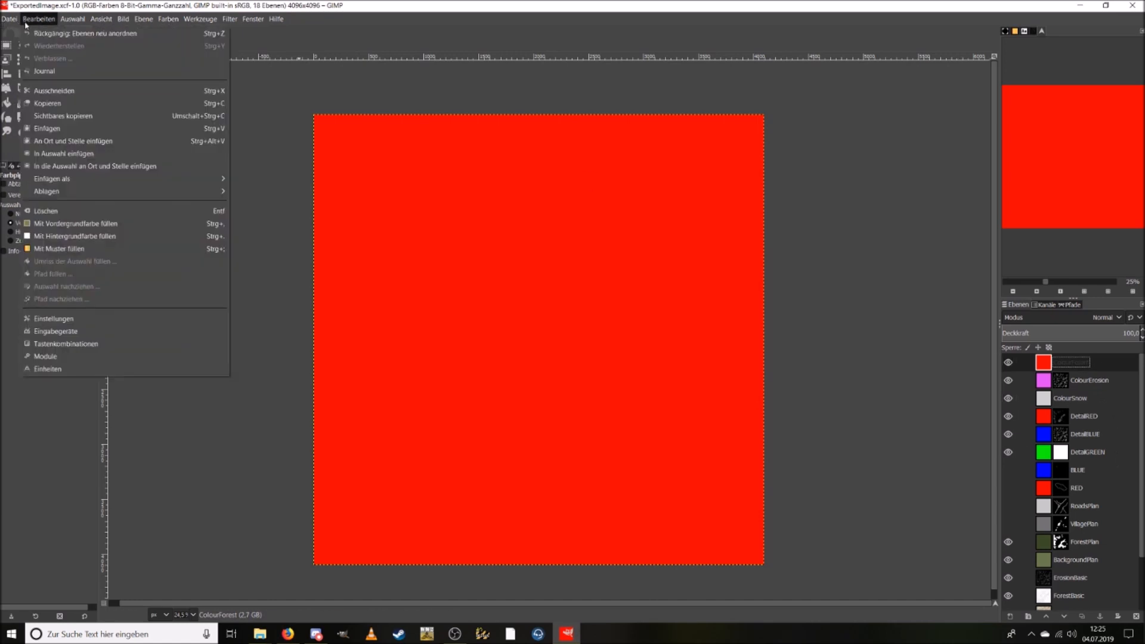
pyautogui.click(48, 223)
# Add a layer mask initialised to black (full transparency) to the ColourForest layer.
pyautogui.rightClick(1087, 371)
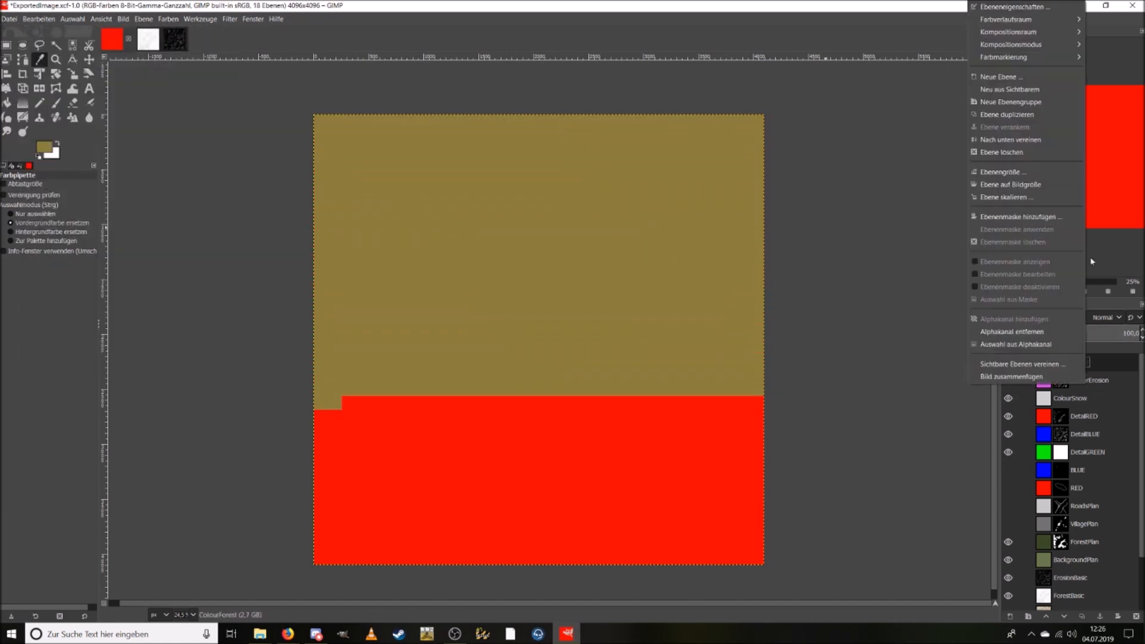
pyautogui.click(1016, 215)
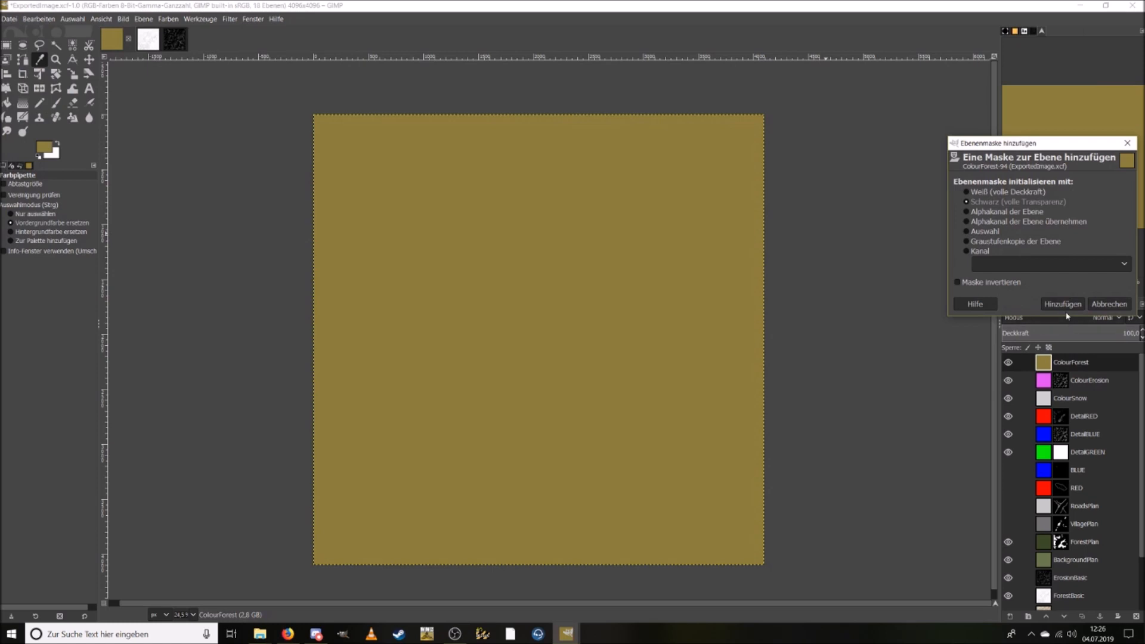
pyautogui.click(1062, 304)
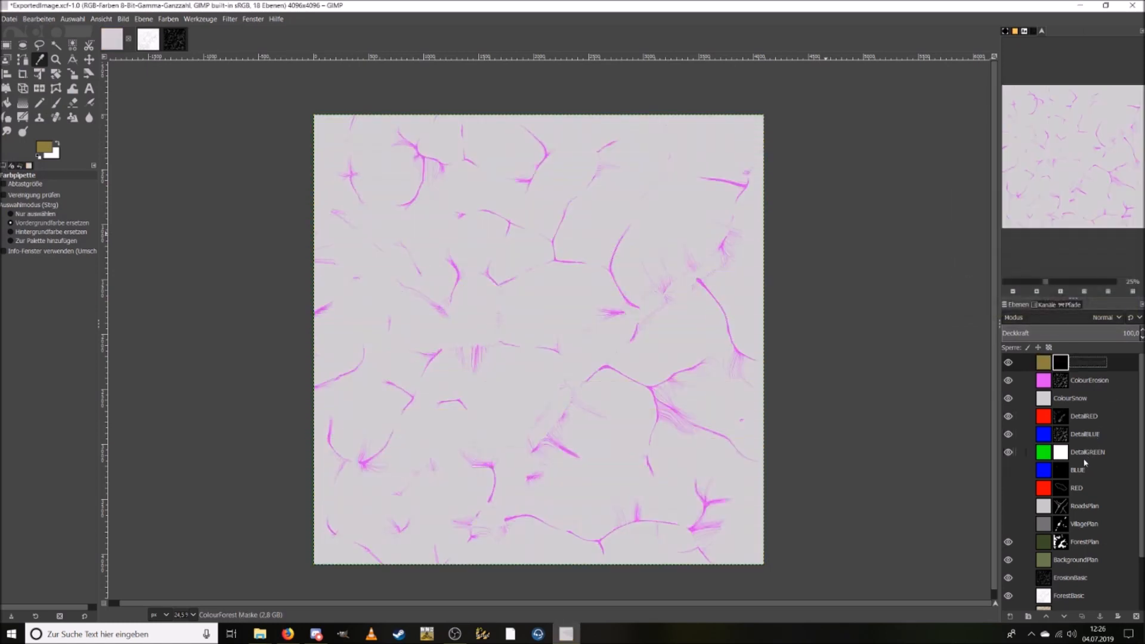
# Copy the DetailRED layer's mask, paste it onto the ColourForest mask and anchor it.
pyautogui.click(1063, 419)
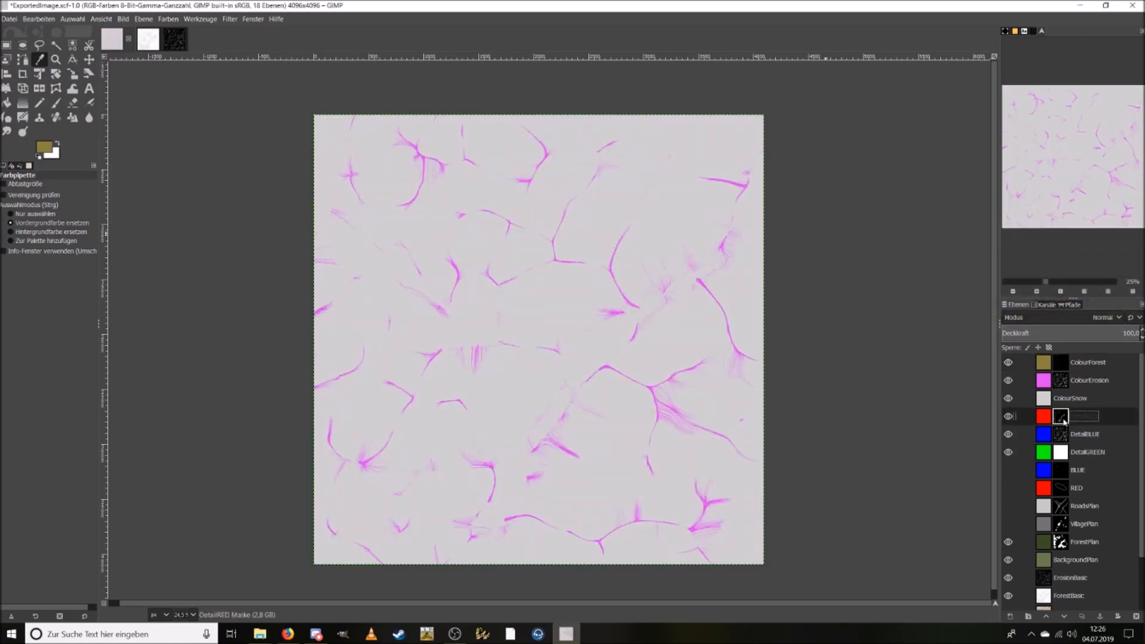
pyautogui.hotkey('ctrl', 'c')
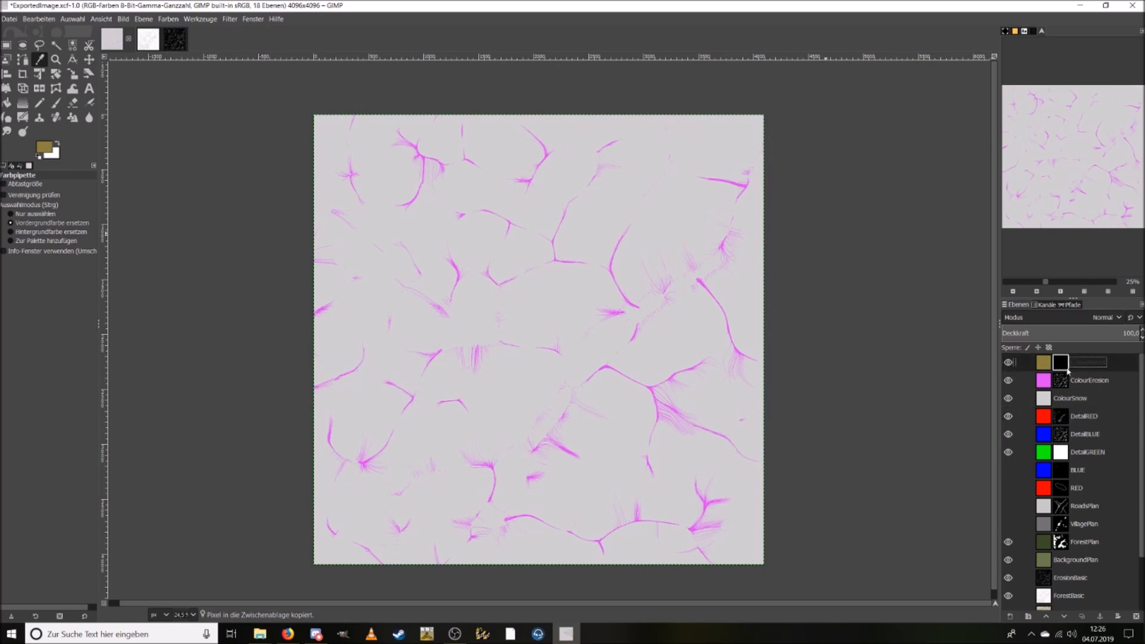
pyautogui.hotkey('ctrl', 'v')
pyautogui.rightClick(1089, 365)
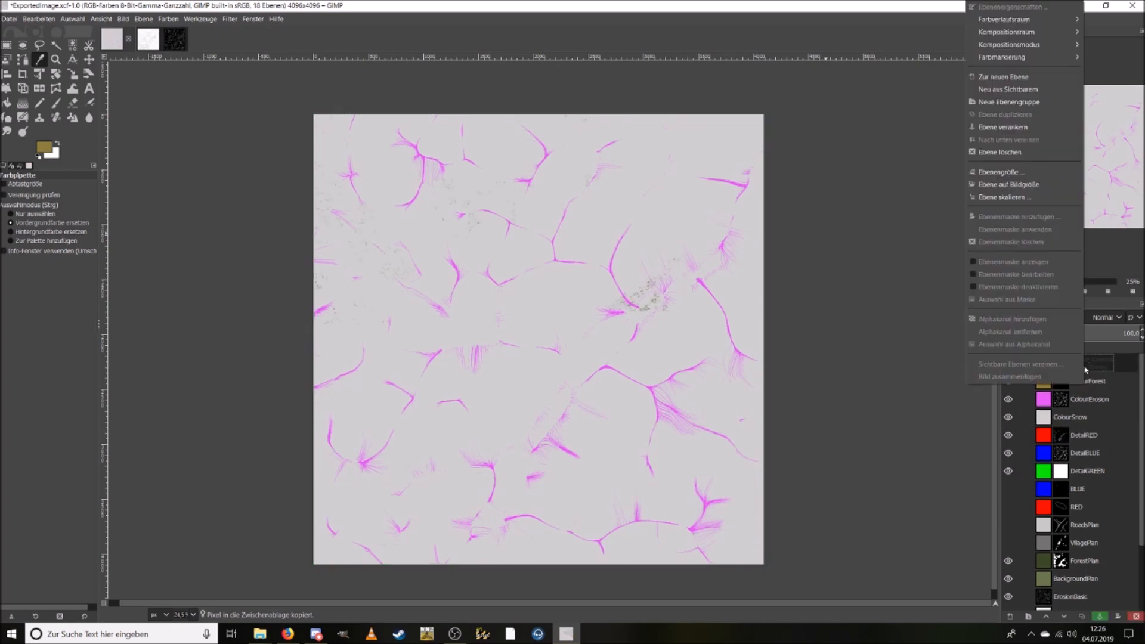
pyautogui.click(1013, 76)
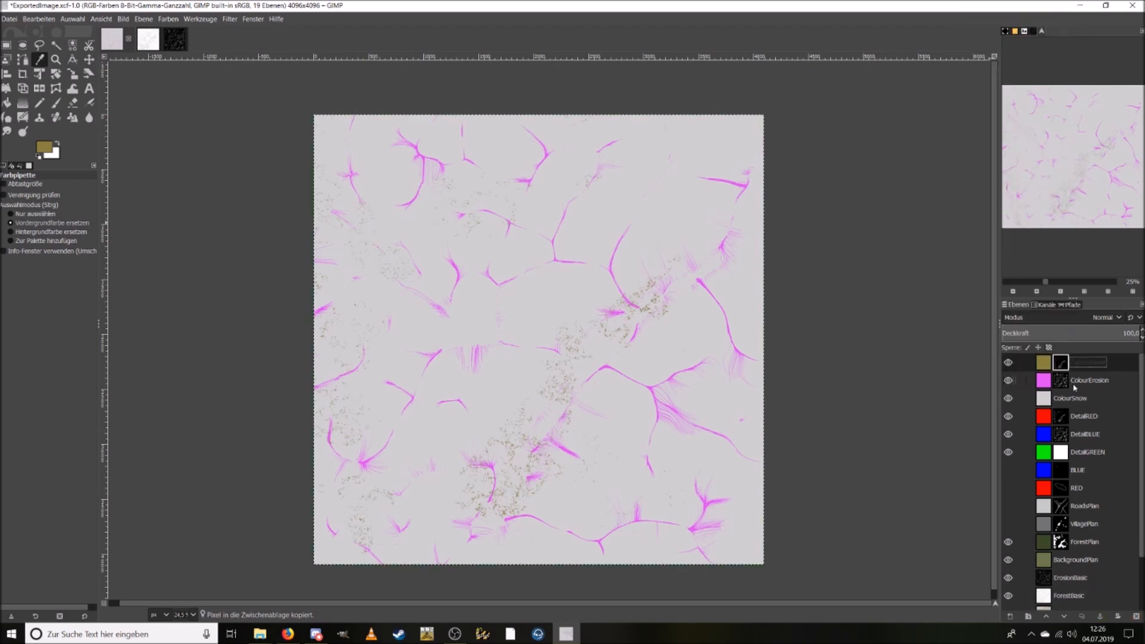
pyautogui.hotkey('ctrl', 'h')
# Save the project, then export the image as ExportedImage.png in the opmars folder, replacing the existing file.
pyautogui.click(4, 19)
pyautogui.click(30, 113)
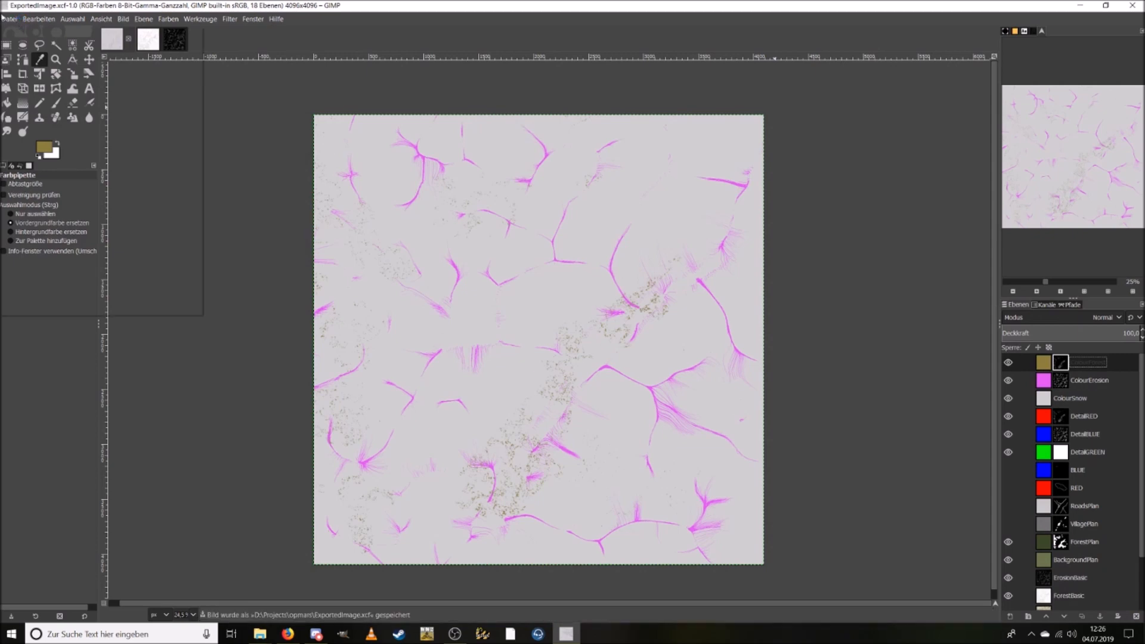
pyautogui.click(4, 18)
pyautogui.click(86, 187)
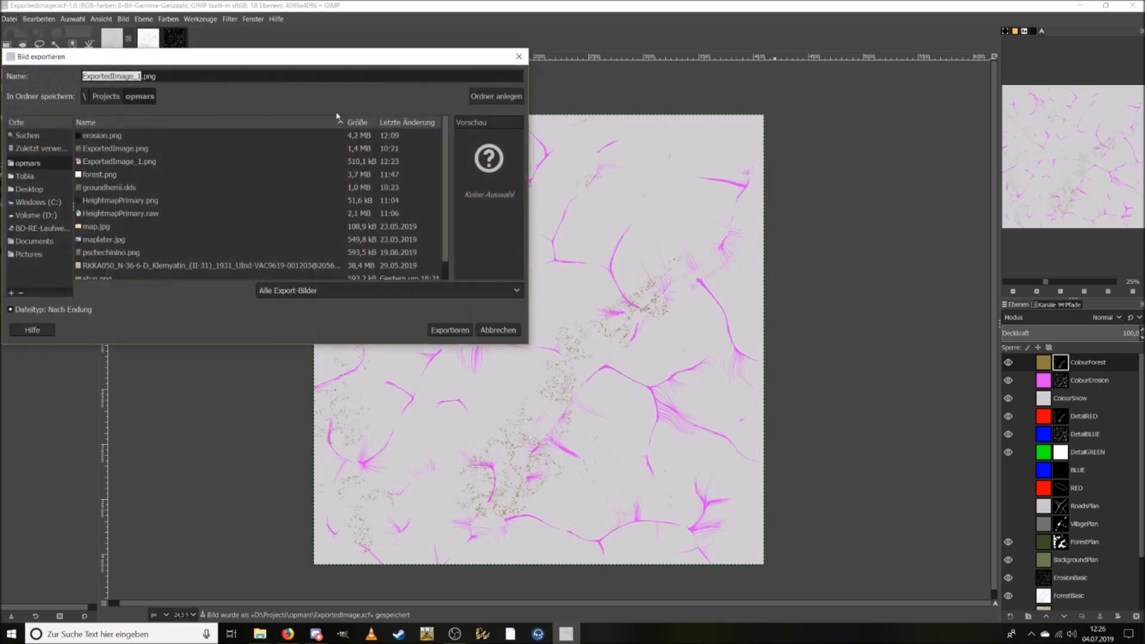
pyautogui.press('Right')
pyautogui.press('BackSpace')
pyautogui.press('BackSpace')
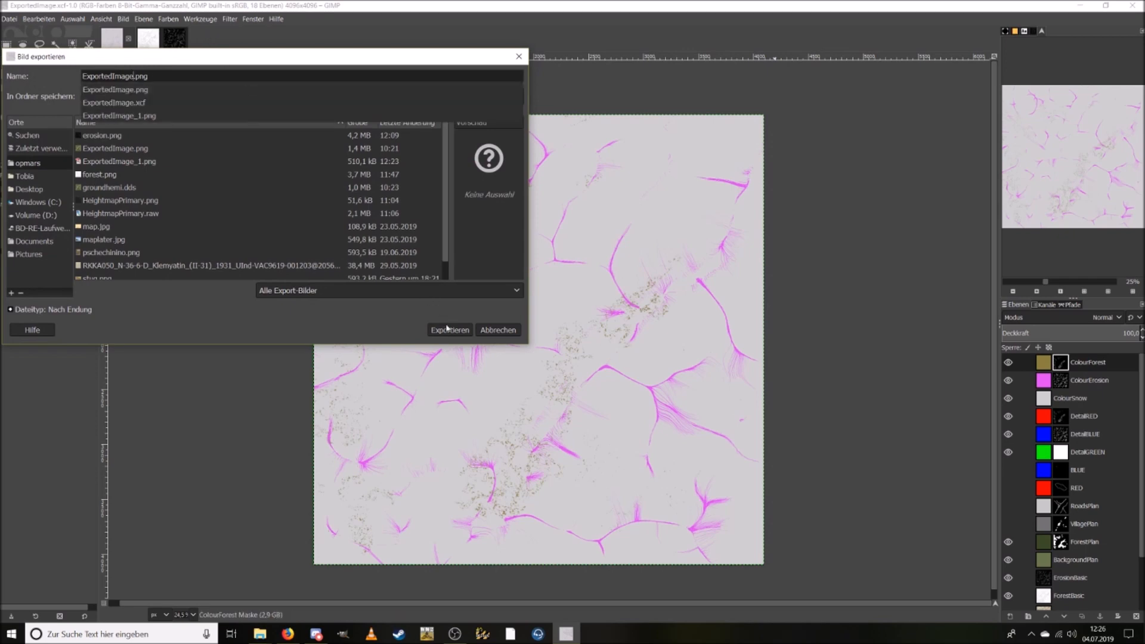
pyautogui.click(448, 332)
pyautogui.click(444, 332)
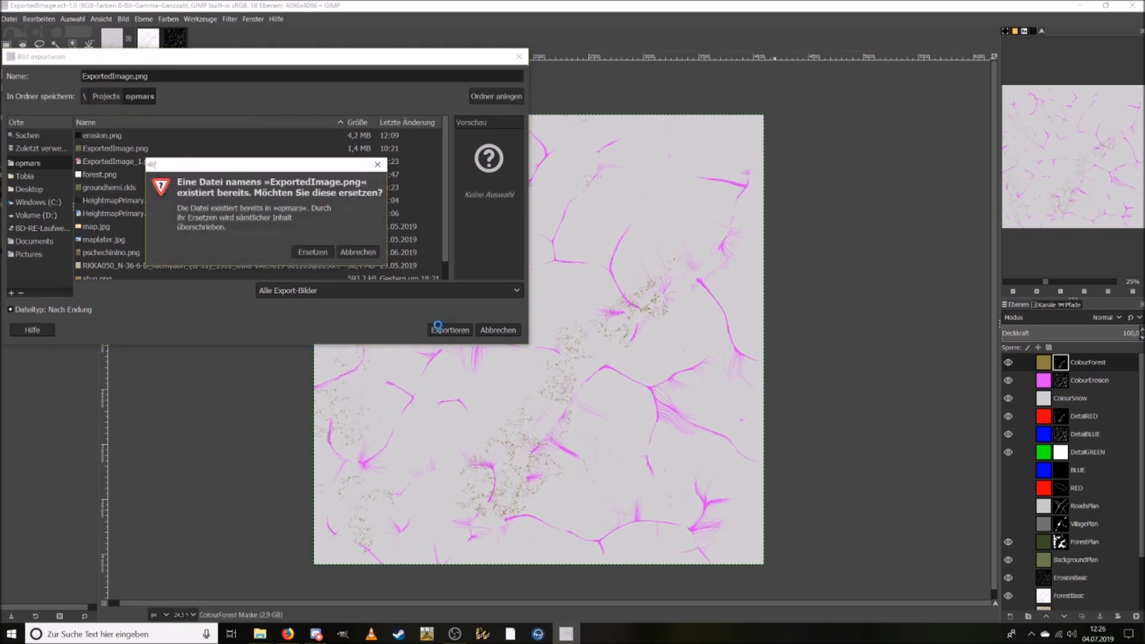
pyautogui.click(314, 252)
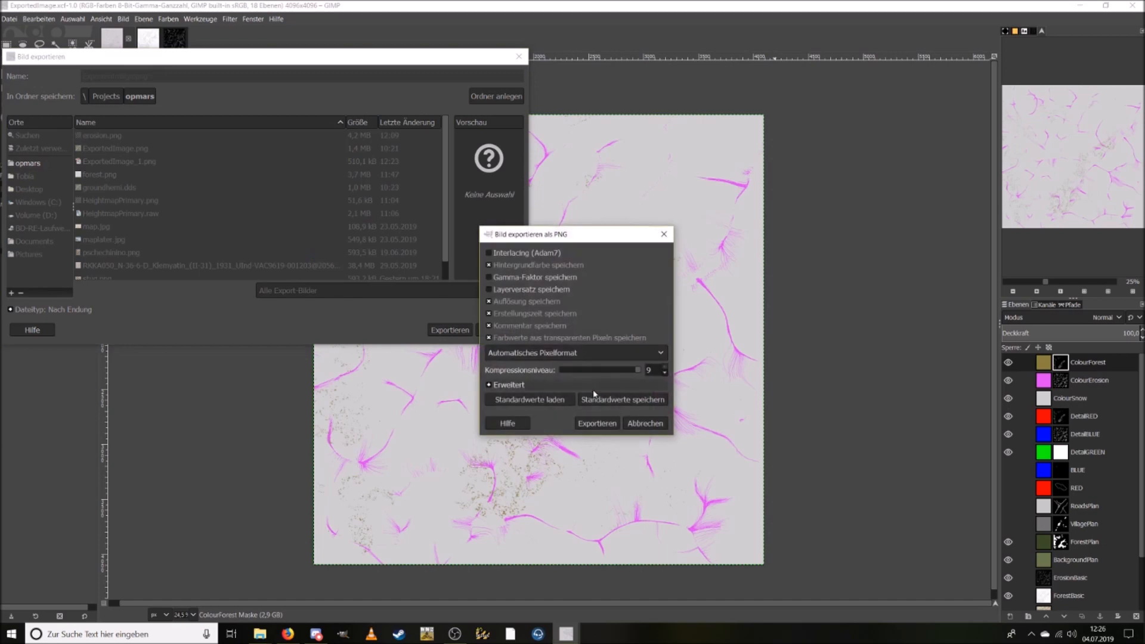
pyautogui.click(596, 422)
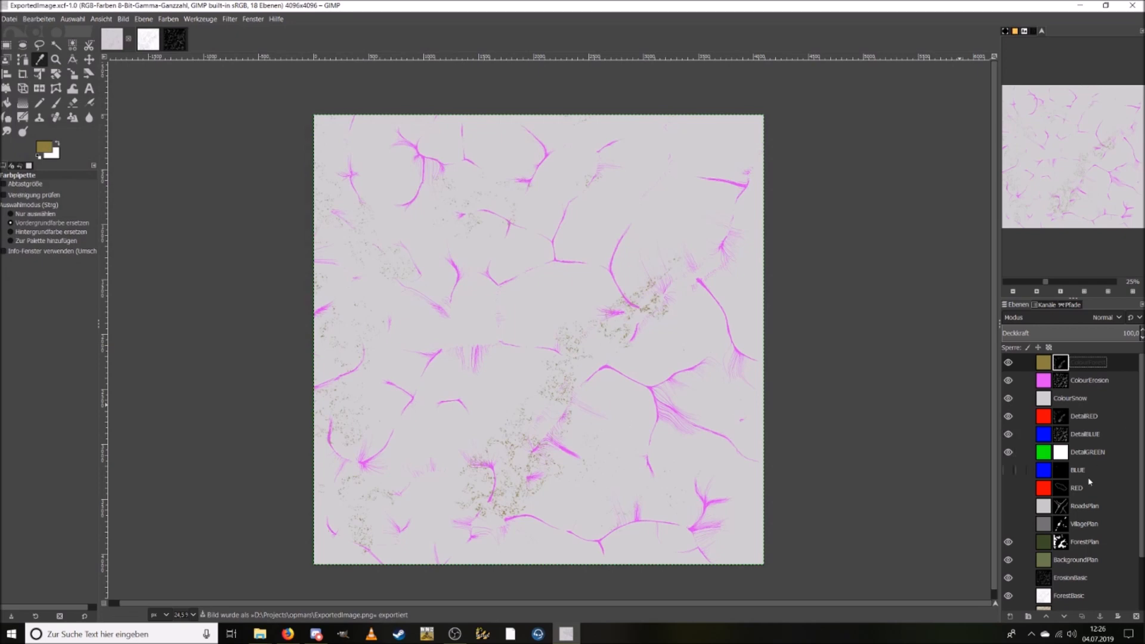
# Copy the ColourSnow layer's content and paste it as a new layer.
pyautogui.doubleClick(1044, 405)
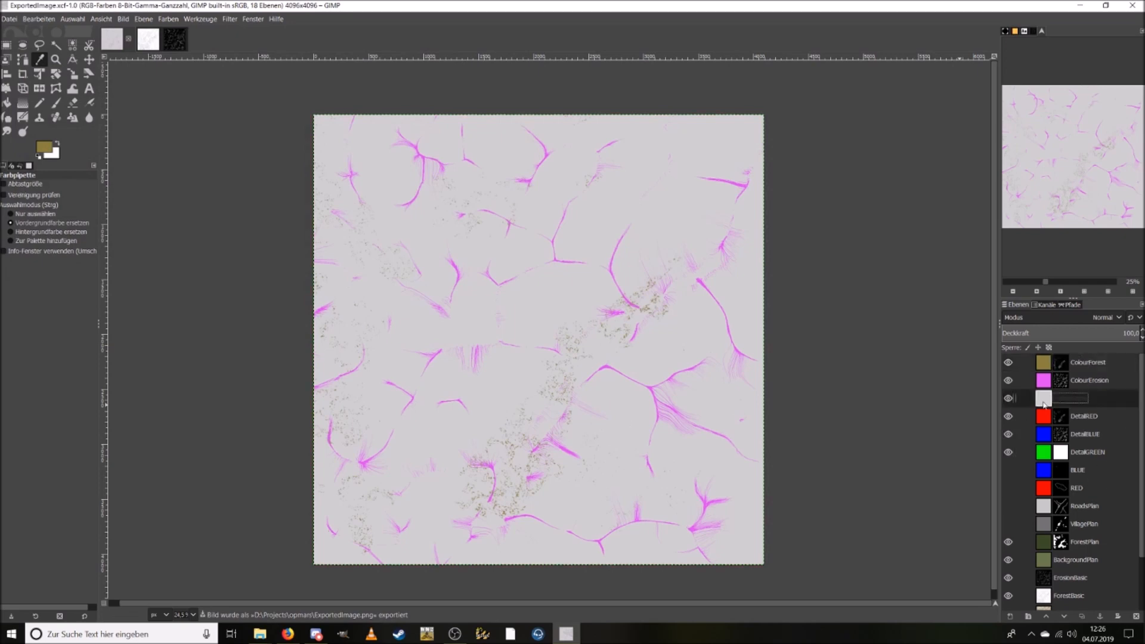
pyautogui.hotkey('ctrl', 'c')
pyautogui.hotkey('ctrl', 'v')
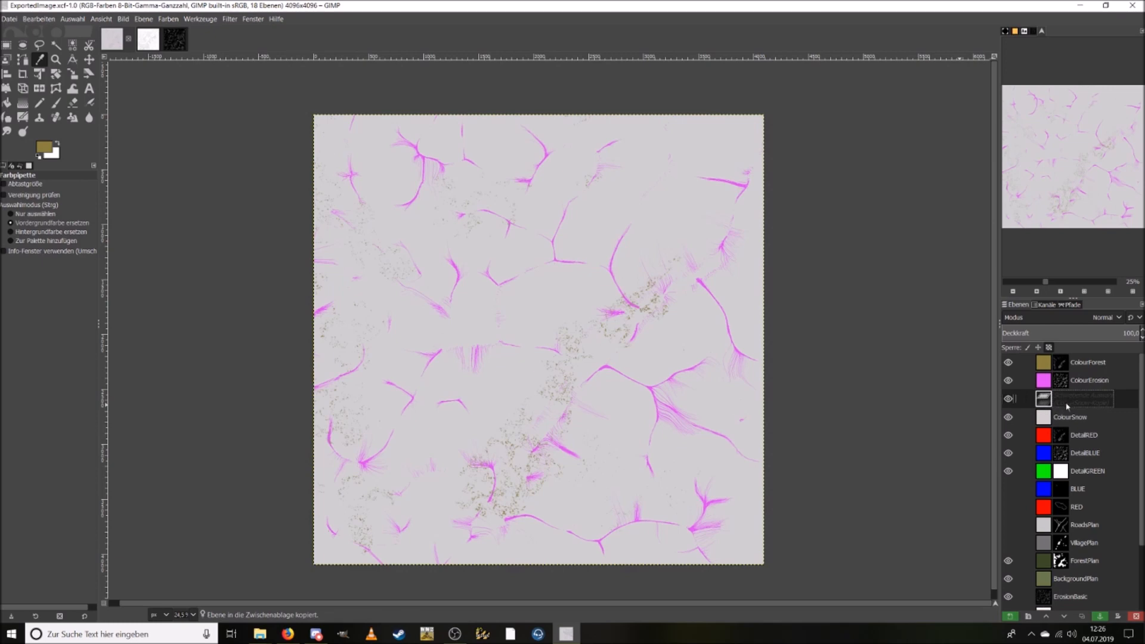
pyautogui.rightClick(1071, 406)
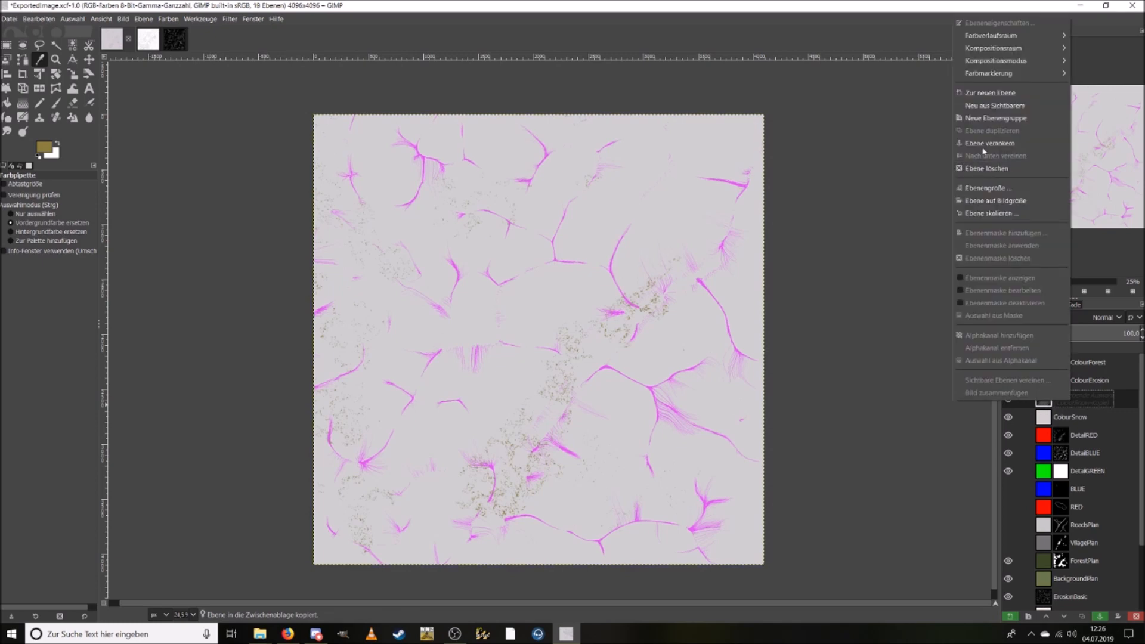
pyautogui.click(997, 104)
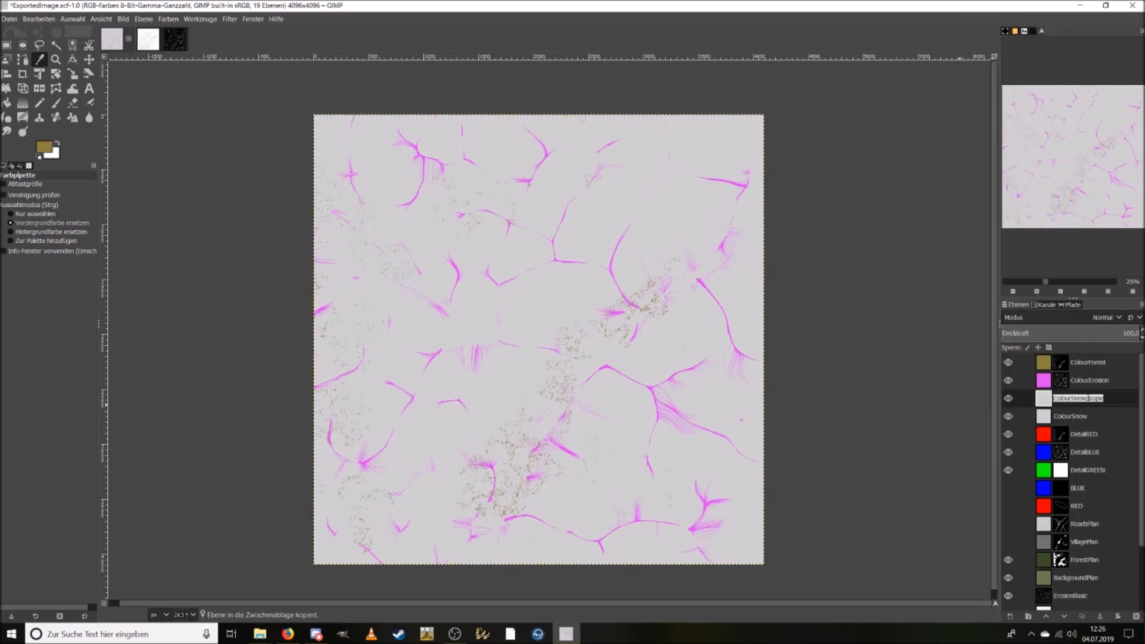
# Rename the ColourSnow copy BLACK and move it to the top of the stack, above ColourForest.
pyautogui.hotkey('shift', 'b')
pyautogui.hotkey('shift', 'c')
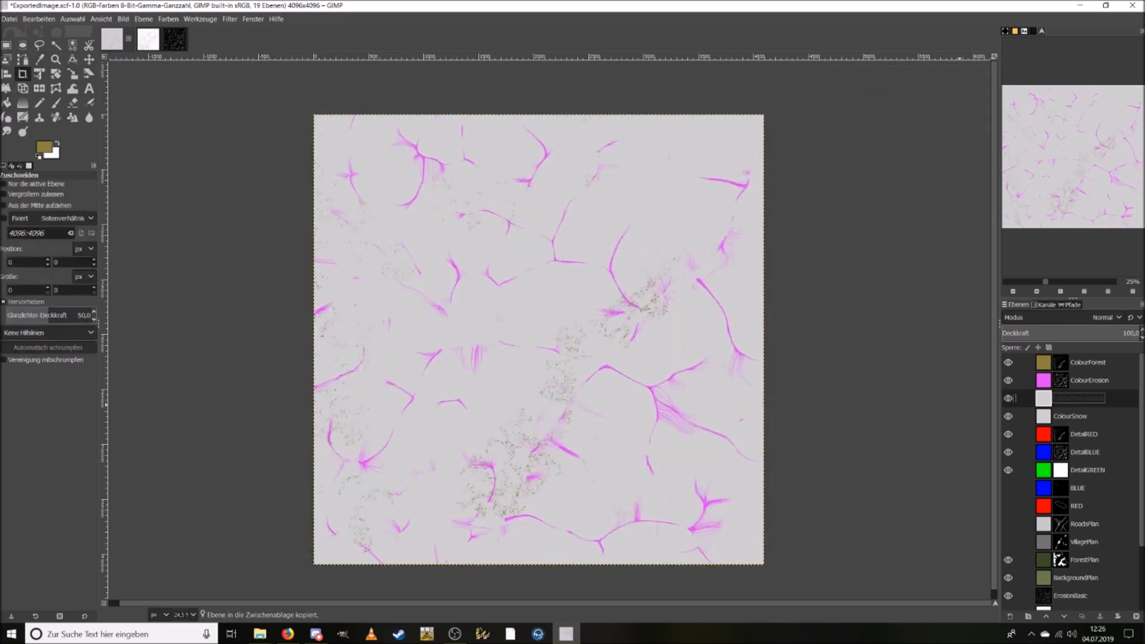
pyautogui.click(1095, 399)
pyautogui.write('BLAC')
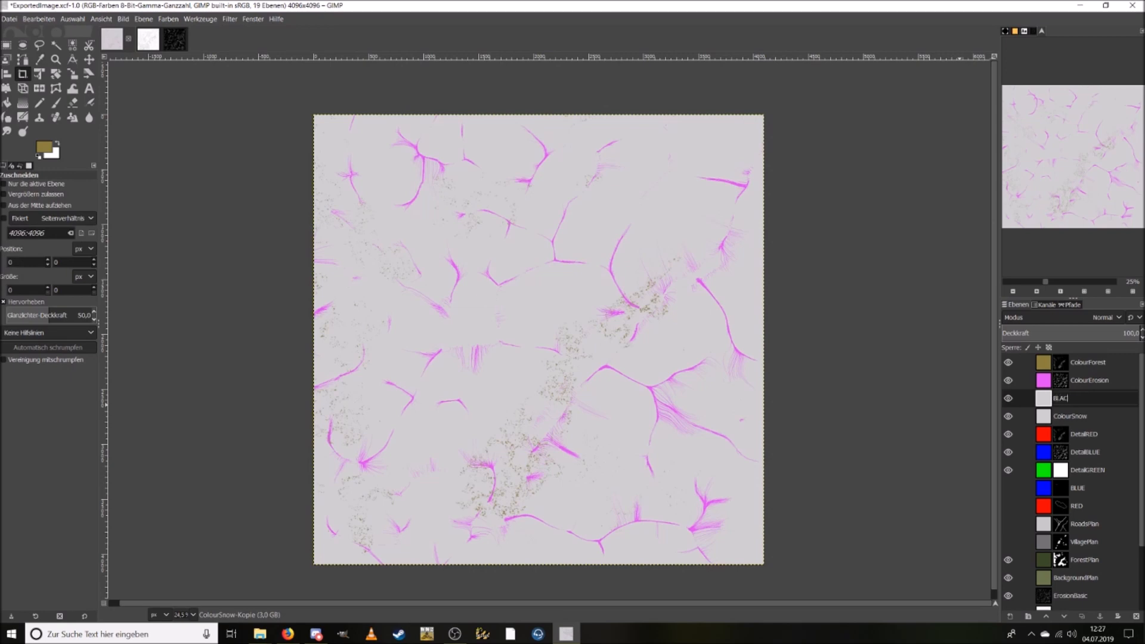
pyautogui.write('K')
pyautogui.press('Return')
pyautogui.moveTo(1049, 404); pyautogui.dragTo(1043, 359)
# Set the foreground colour to black and fill the BLACK layer with it.
pyautogui.click(44, 147)
pyautogui.moveTo(66, 148); pyautogui.dragTo(93, 208)
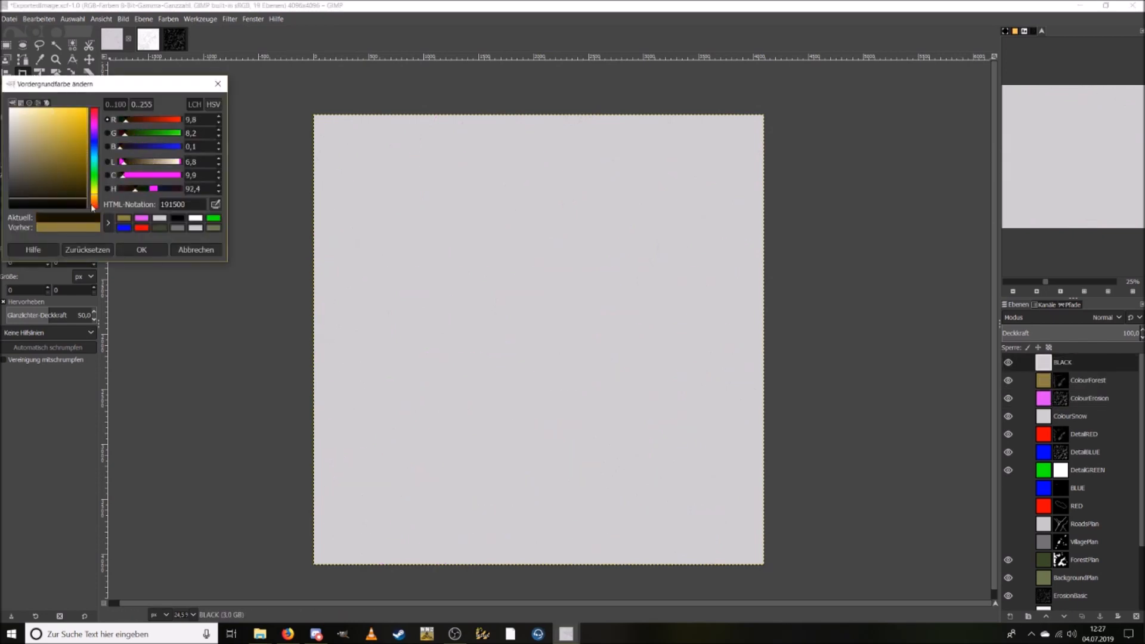
pyautogui.click(142, 249)
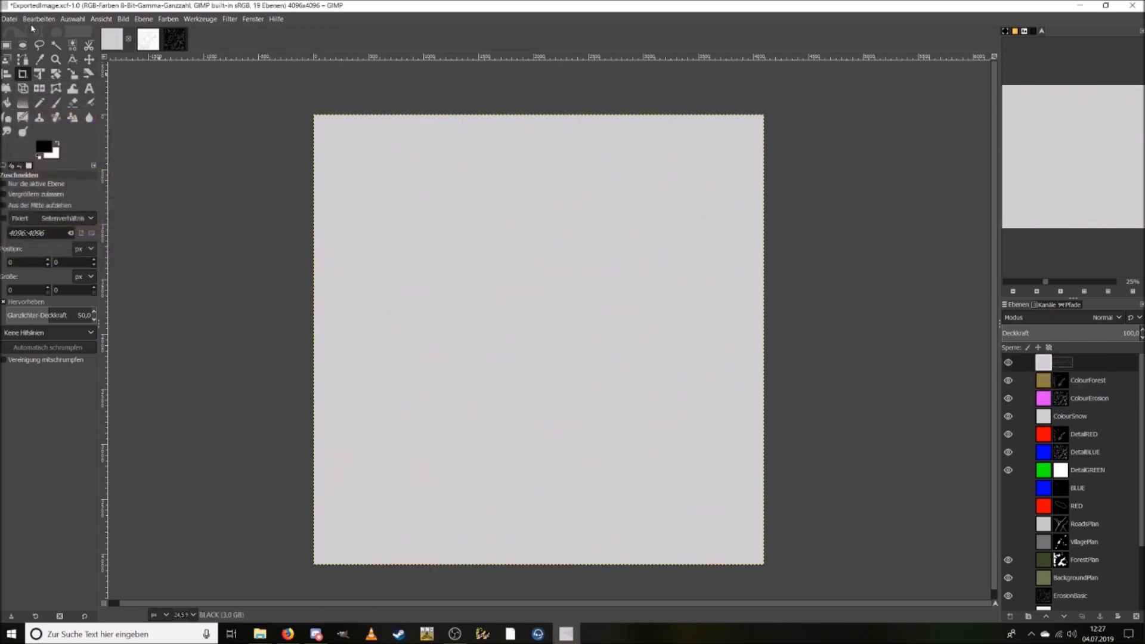
pyautogui.click(37, 18)
pyautogui.click(89, 222)
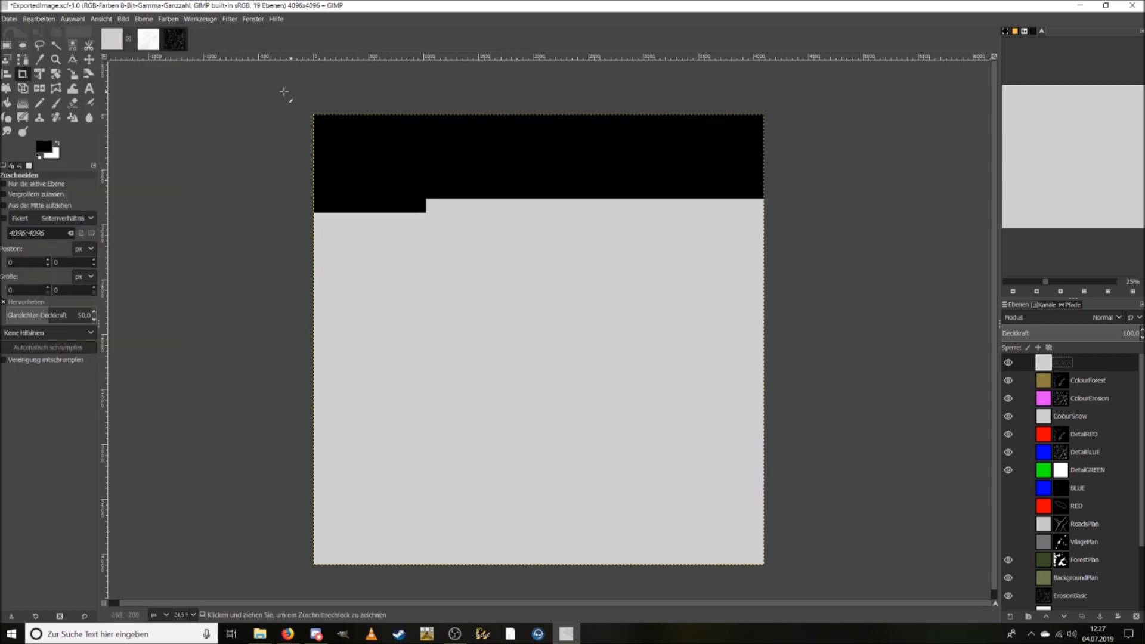
# Export the black image as ExportedImage_2.png in the opmars folder with the default PNG options.
pyautogui.click(9, 18)
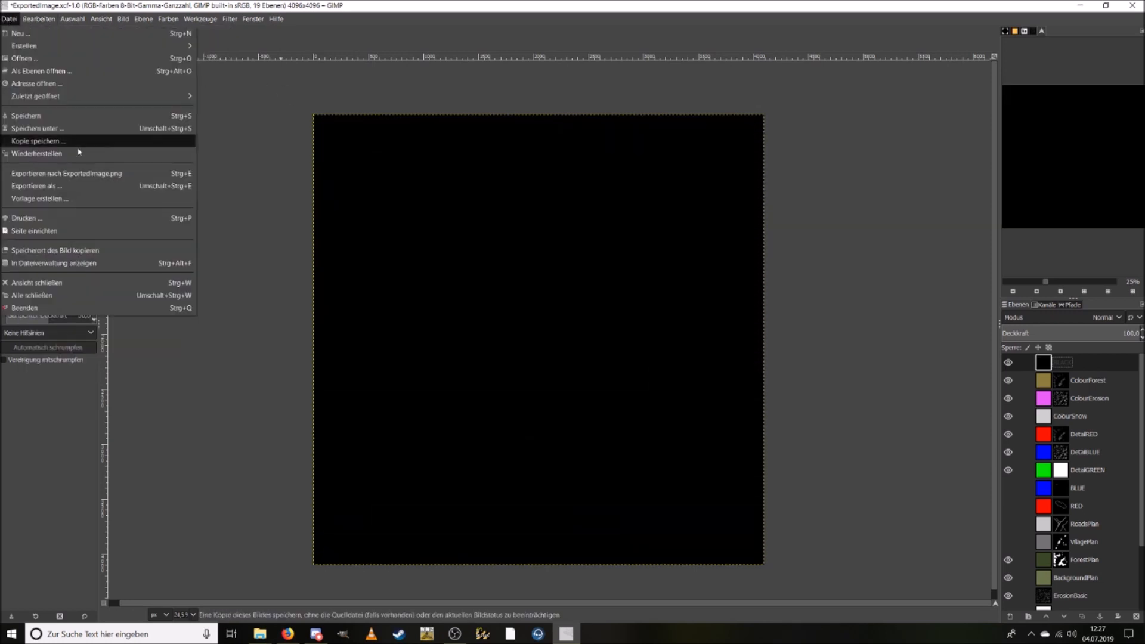
pyautogui.click(60, 186)
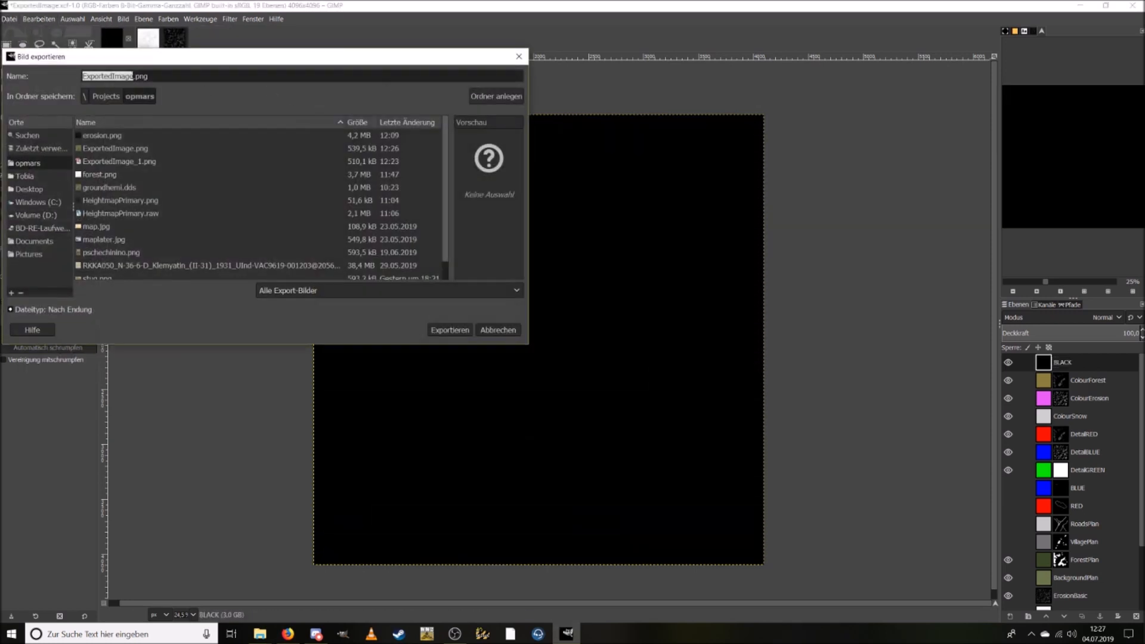
pyautogui.click(134, 76)
pyautogui.write('_2')
pyautogui.click(451, 330)
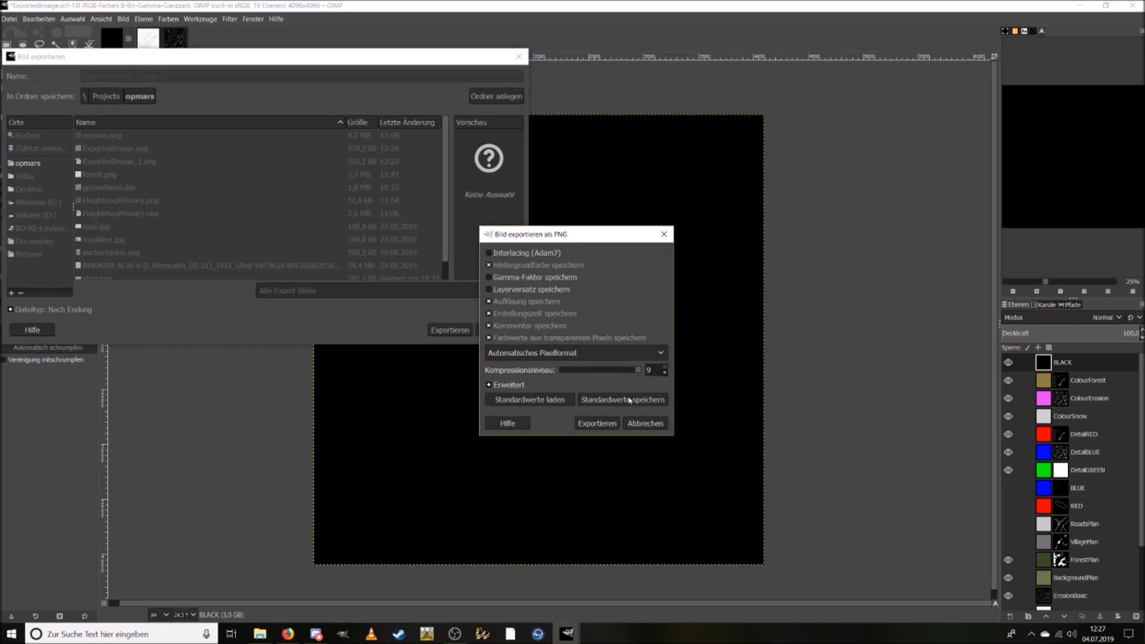
pyautogui.click(599, 425)
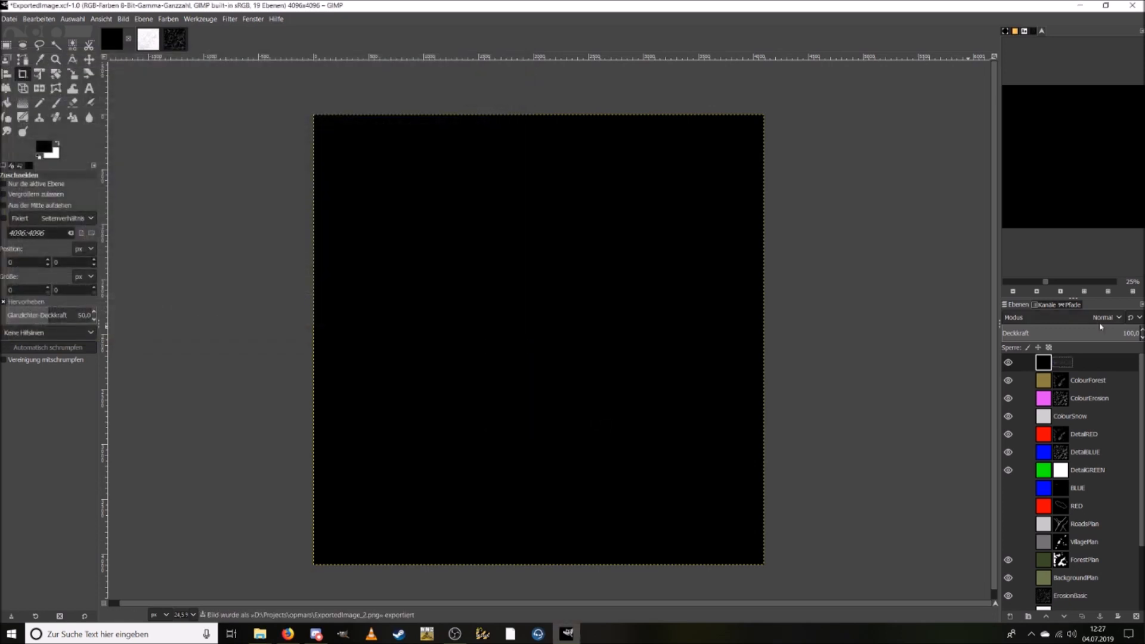
# Move the BLACK layer down the stack to directly above Hintergrund and save the project.
pyautogui.moveTo(1082, 362); pyautogui.dragTo(1082, 588)
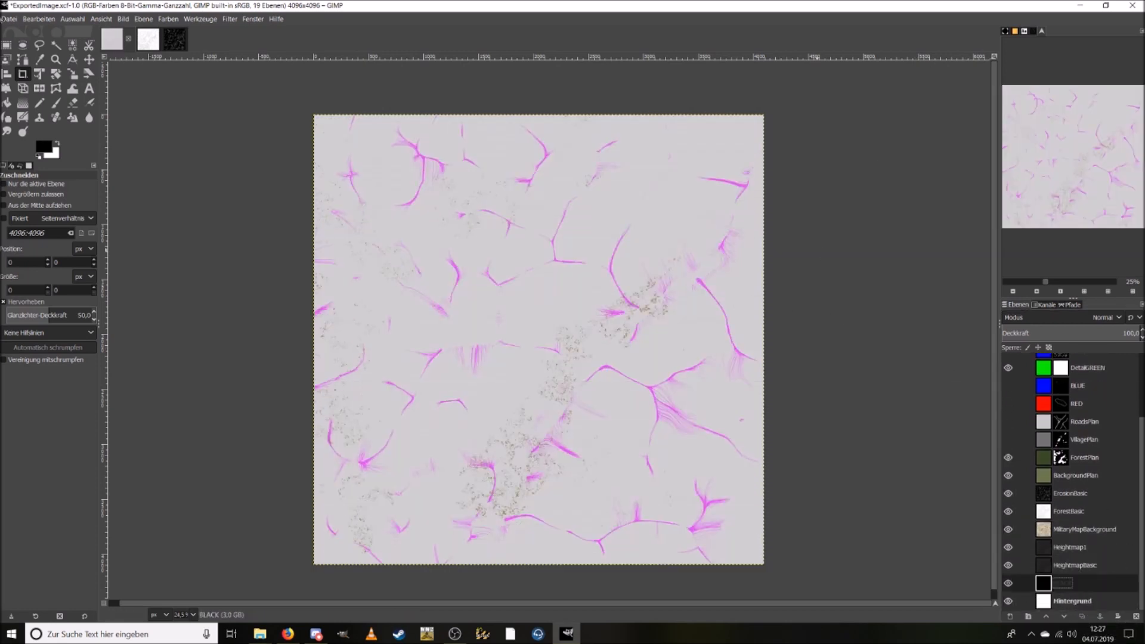
pyautogui.click(9, 19)
pyautogui.click(26, 116)
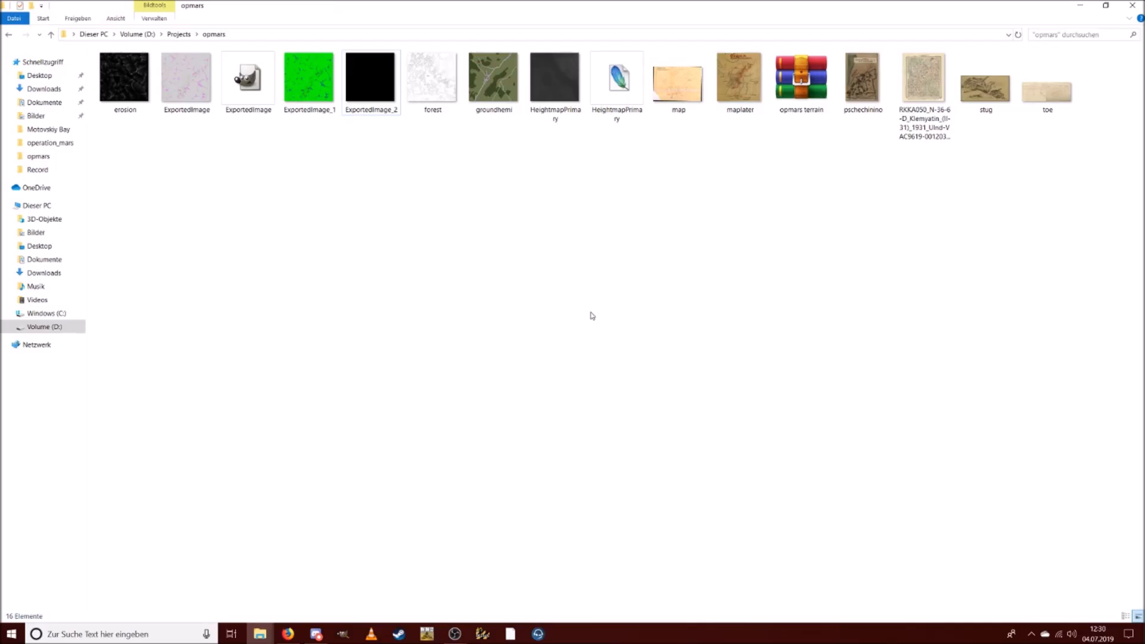
# Copy the ExportedImage_1 and ExportedImage_2 files from the opmars folder and switch to the mods folder window.
pyautogui.moveTo(307, 149); pyautogui.dragTo(369, 100)
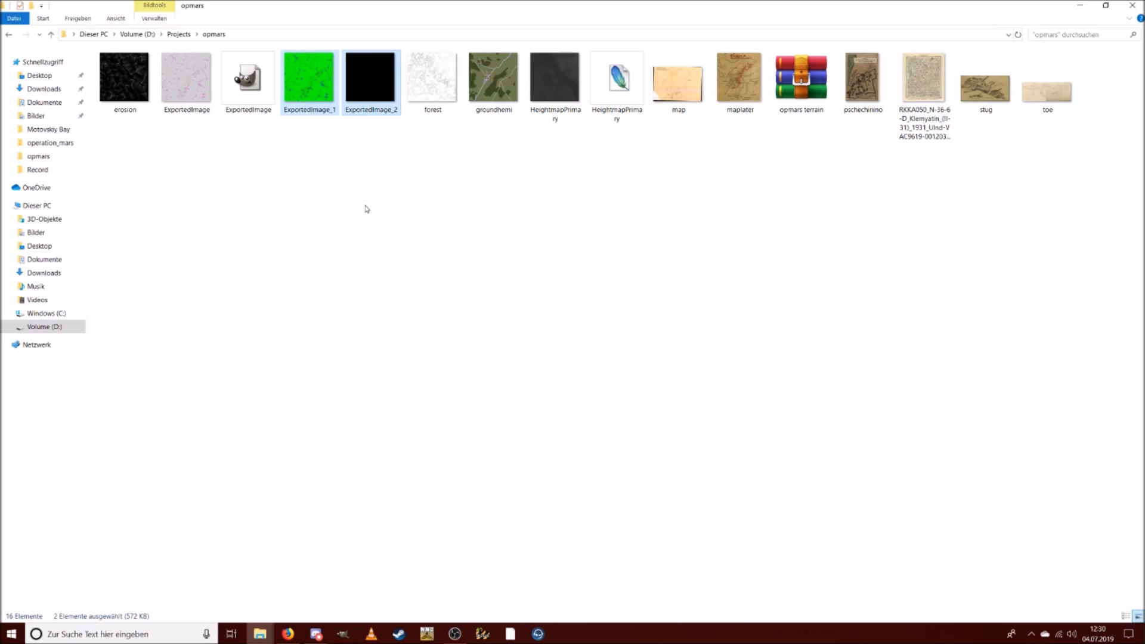
pyautogui.click(266, 637)
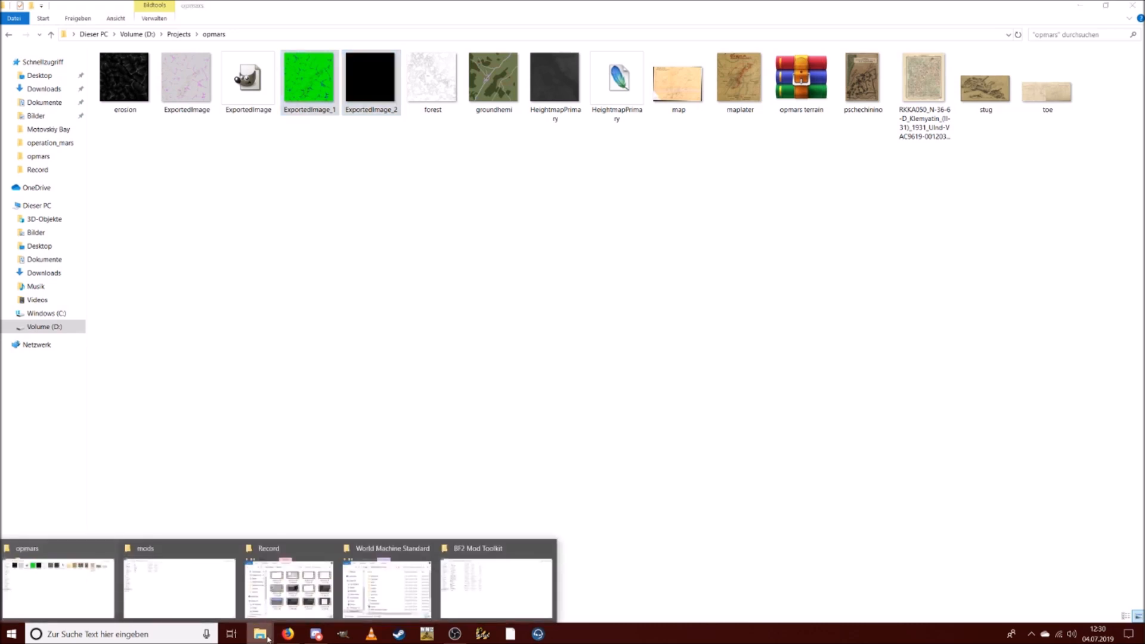
pyautogui.click(182, 591)
# Rename the fh2 folder in the BF2 mods directory as fh2svn.
pyautogui.click(121, 84)
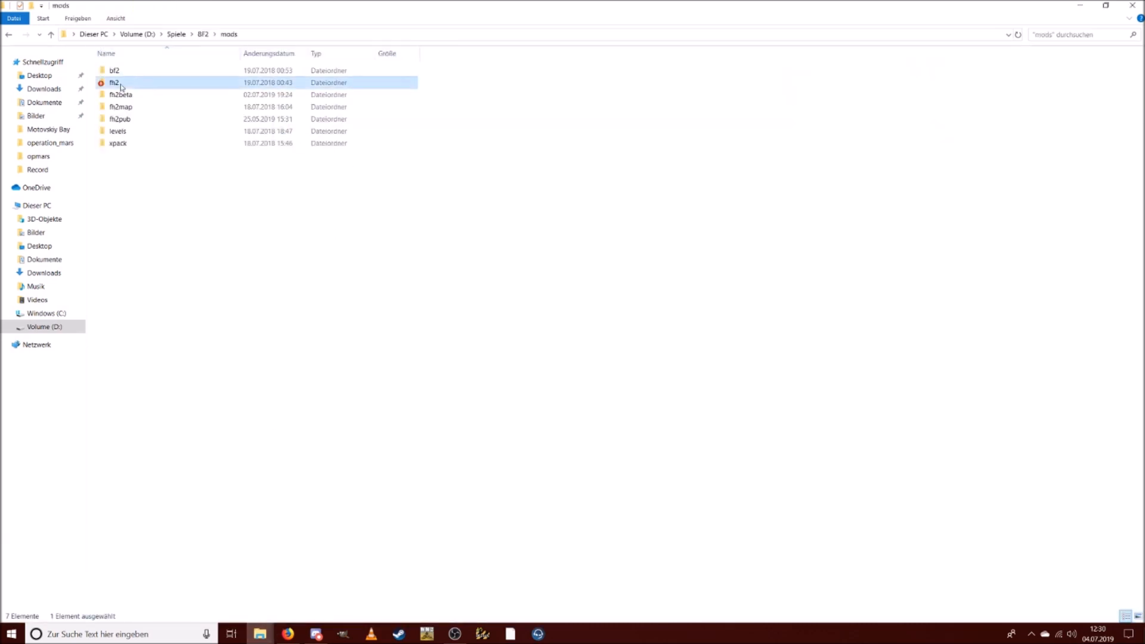
pyautogui.rightClick(121, 87)
pyautogui.click(158, 433)
pyautogui.click(124, 82)
pyautogui.write('svn')
pyautogui.click(276, 184)
# Rename the fh2map folder in the mods directory as fh2.
pyautogui.rightClick(153, 95)
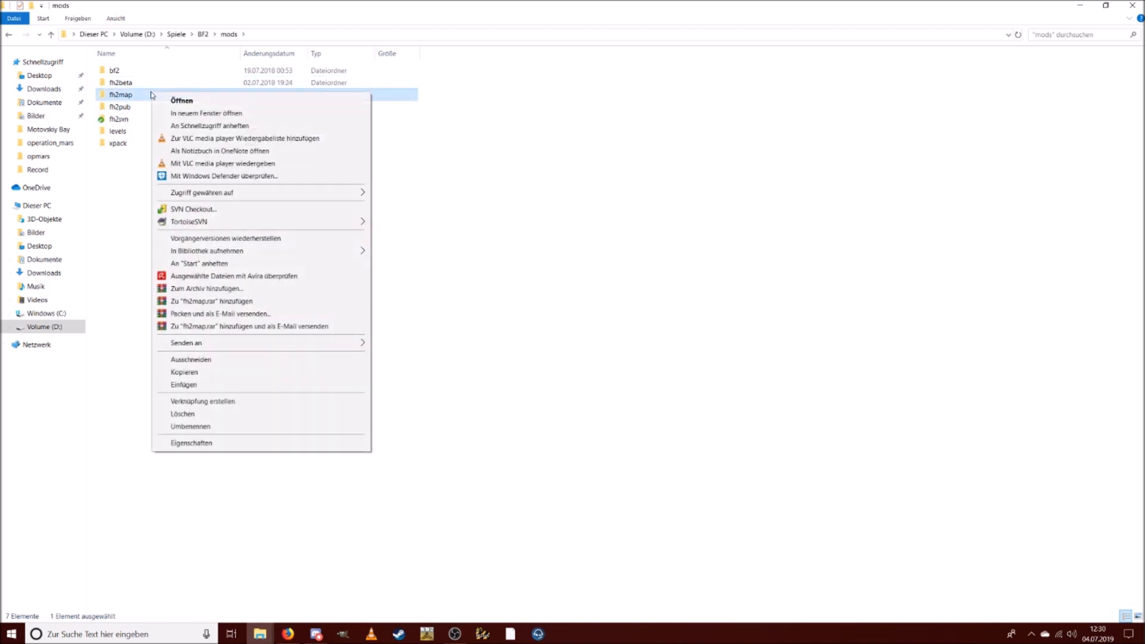
pyautogui.click(259, 430)
pyautogui.moveTo(145, 94); pyautogui.dragTo(126, 90)
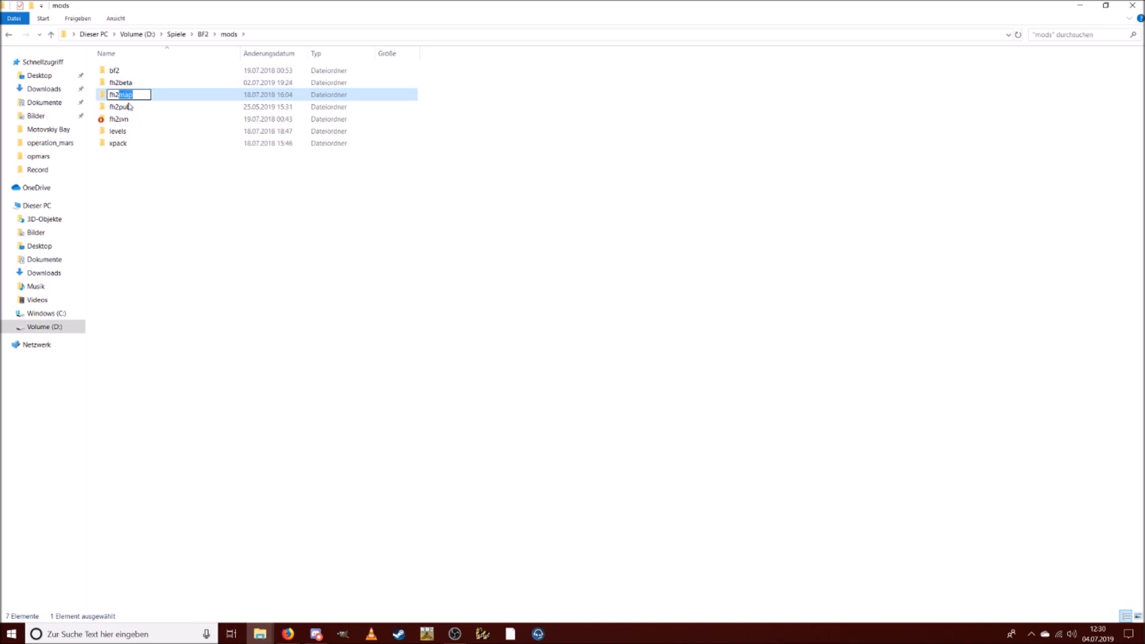
pyautogui.press('BackSpace')
pyautogui.click(247, 263)
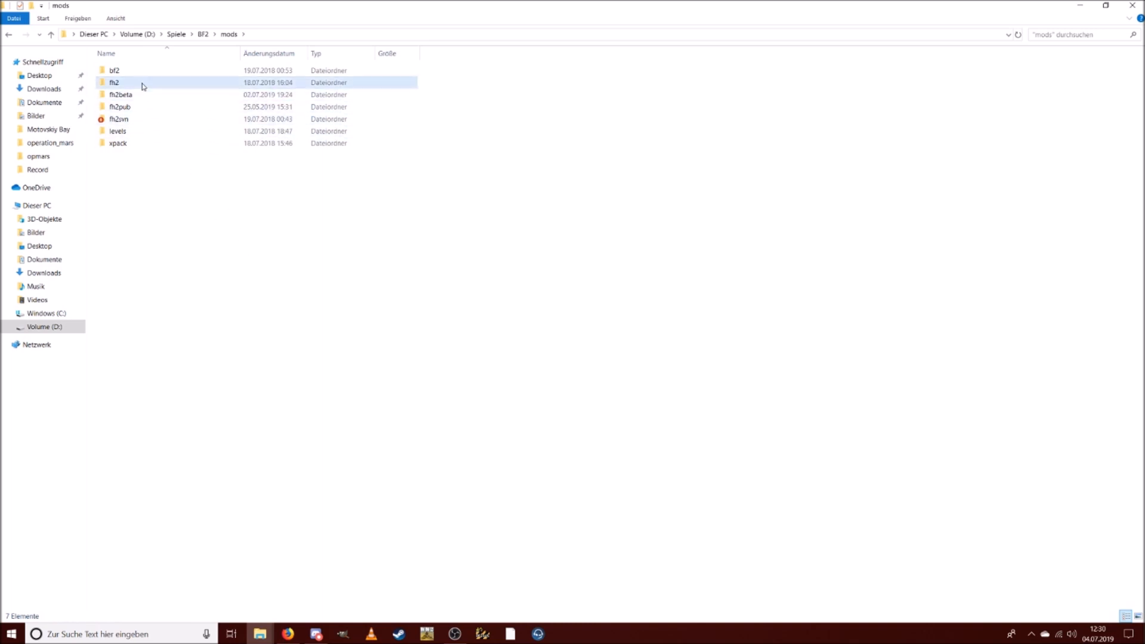
# Paste the copied ExportedImage_1 and ExportedImage_2 into the Editor\Detailmaps folder of fh2's dukla_pass level, replacing the existing files.
pyautogui.doubleClick(140, 83)
pyautogui.doubleClick(169, 107)
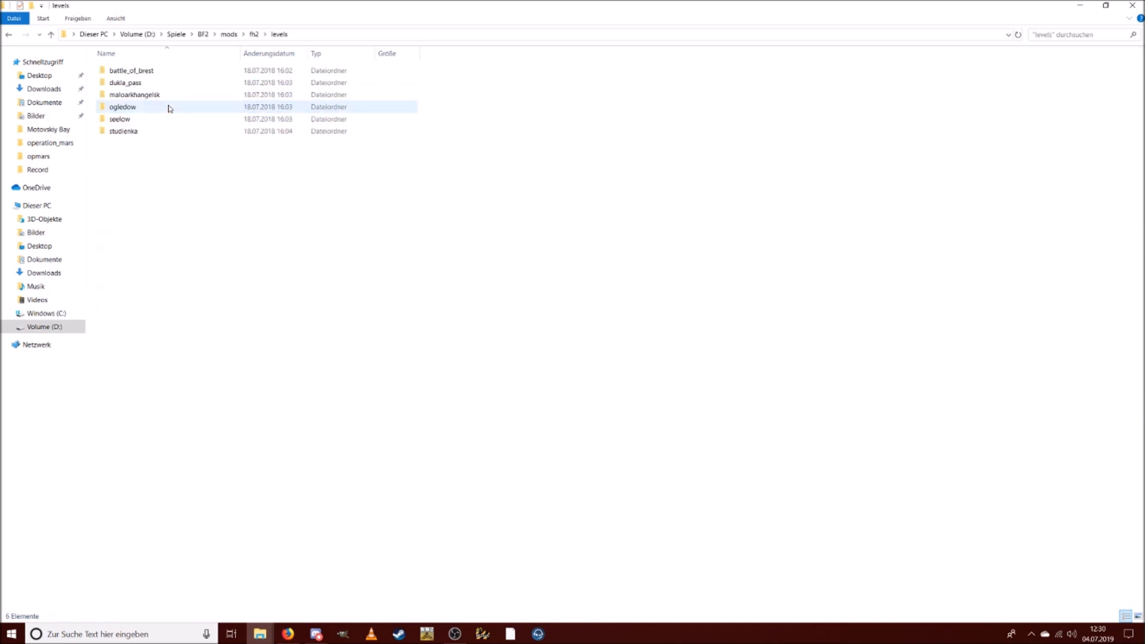
pyautogui.click(153, 84)
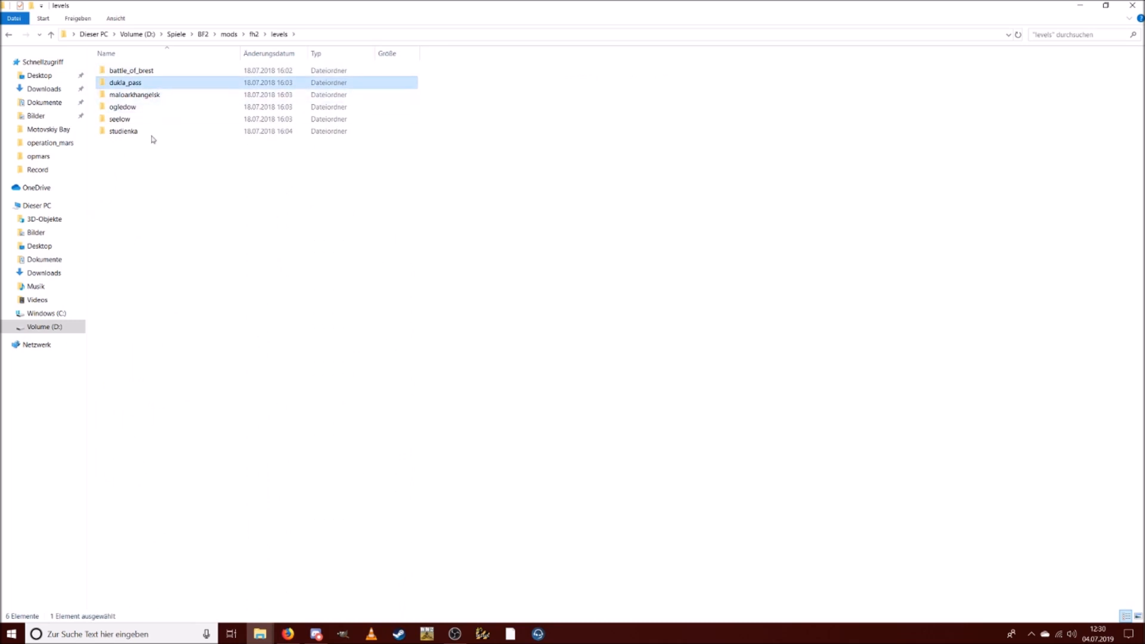
pyautogui.doubleClick(143, 85)
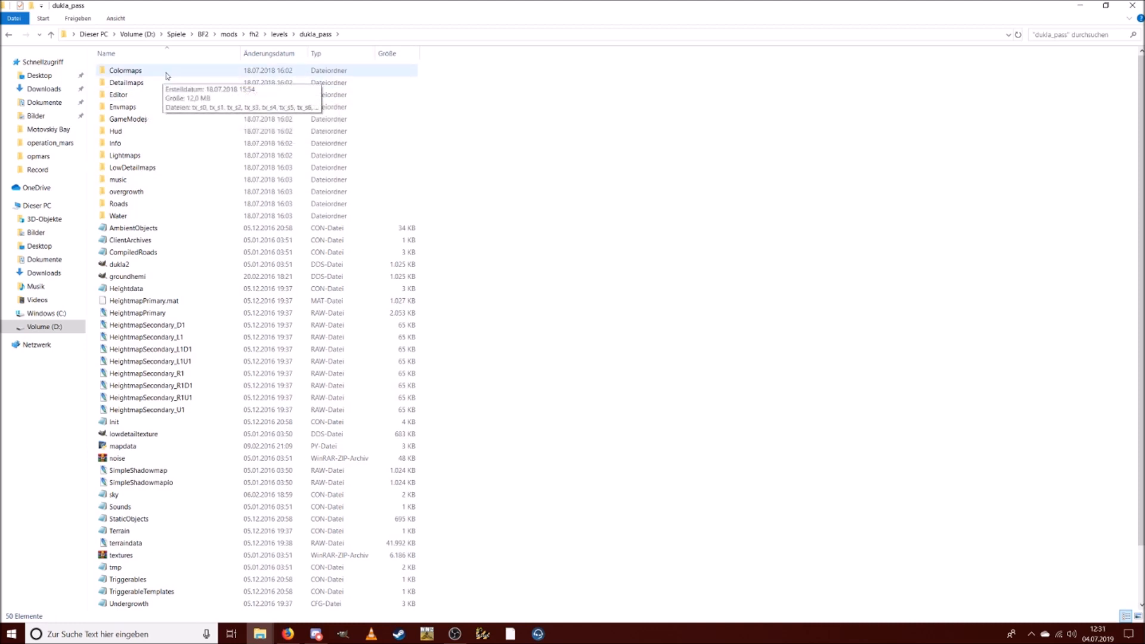
pyautogui.doubleClick(149, 94)
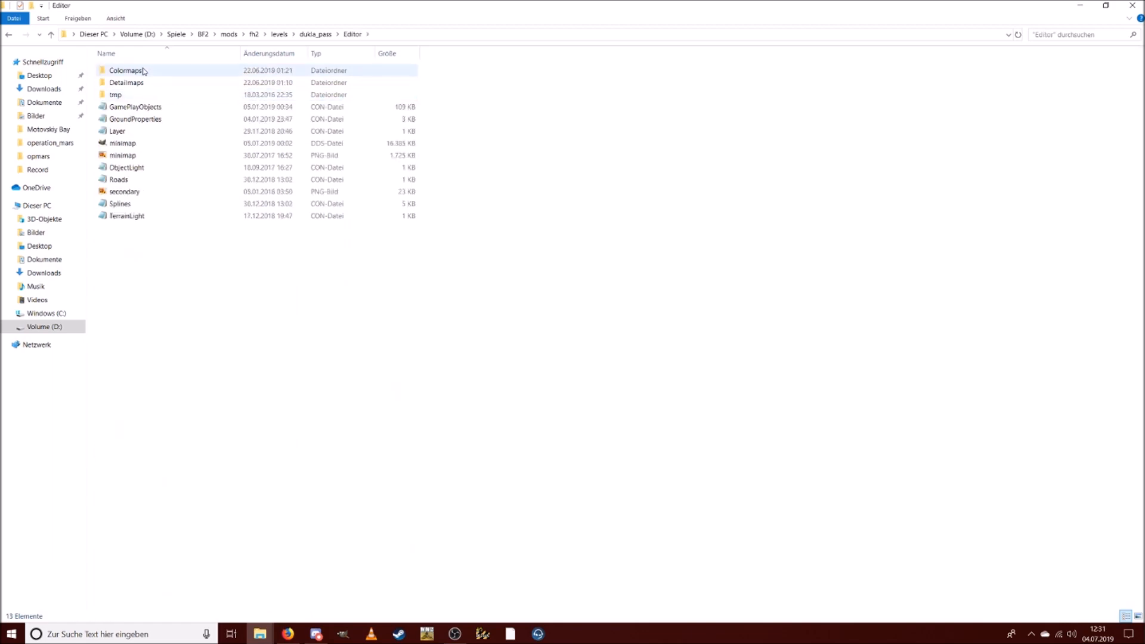
pyautogui.doubleClick(147, 82)
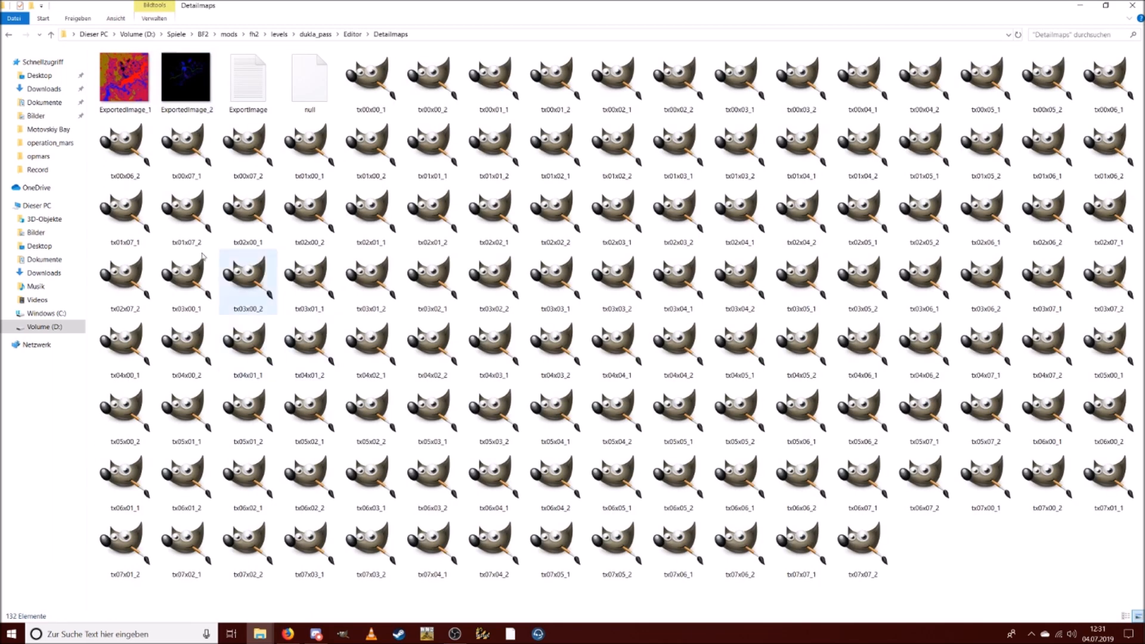
pyautogui.rightClick(94, 121)
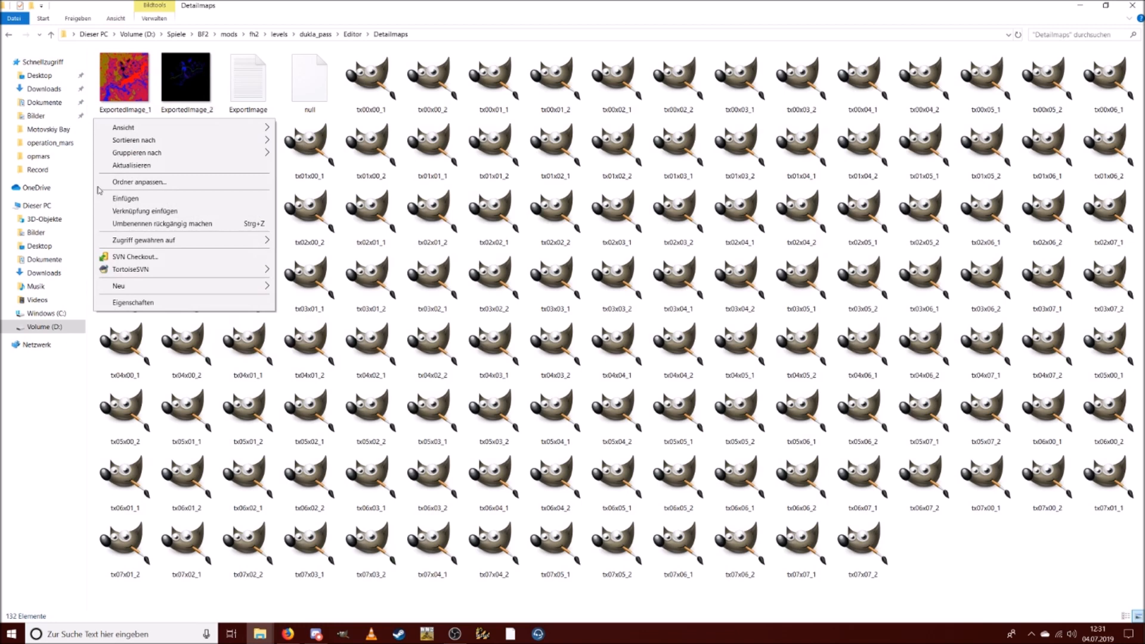
pyautogui.click(120, 198)
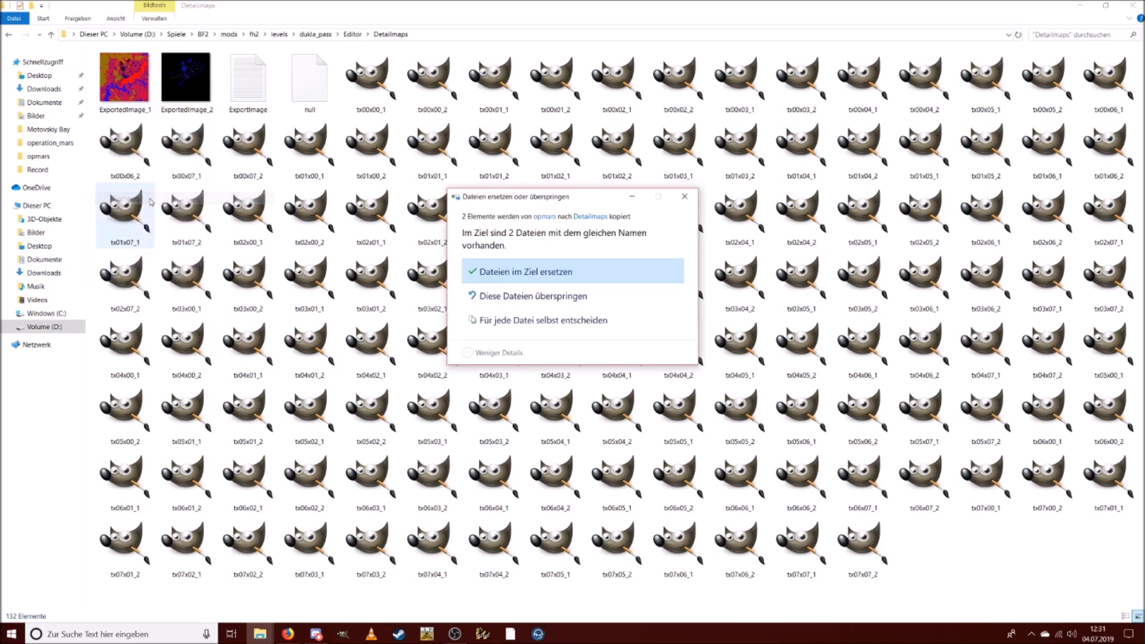
pyautogui.click(519, 271)
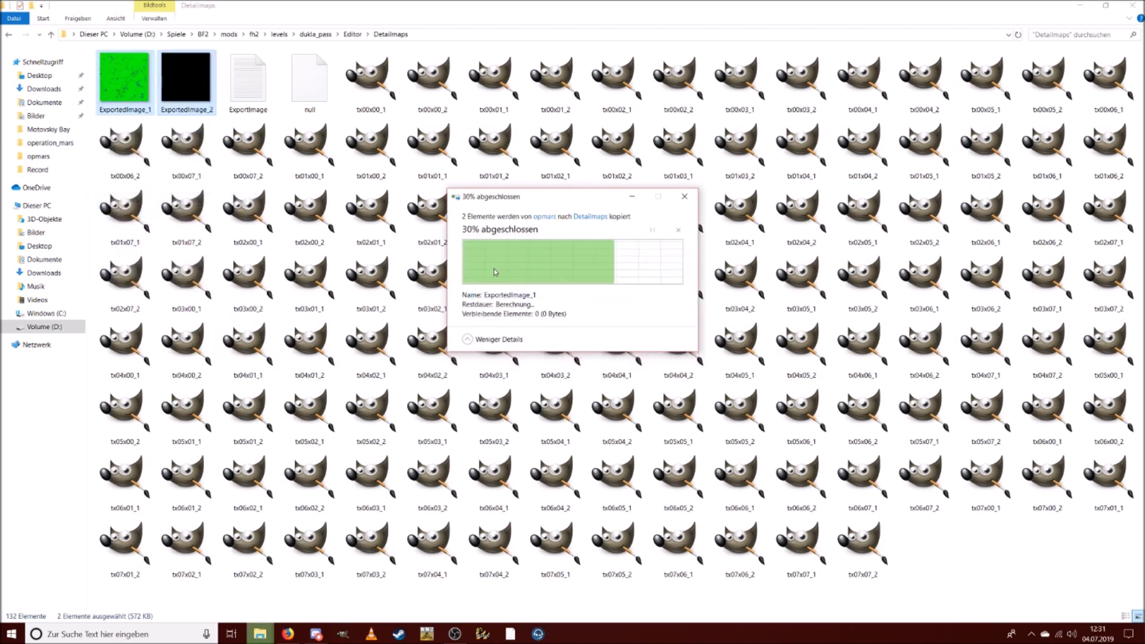
# Copy the ExportedImage colour map from opmars into dukla_pass's Editor\Colormaps folder, replacing the existing file.
pyautogui.click(351, 35)
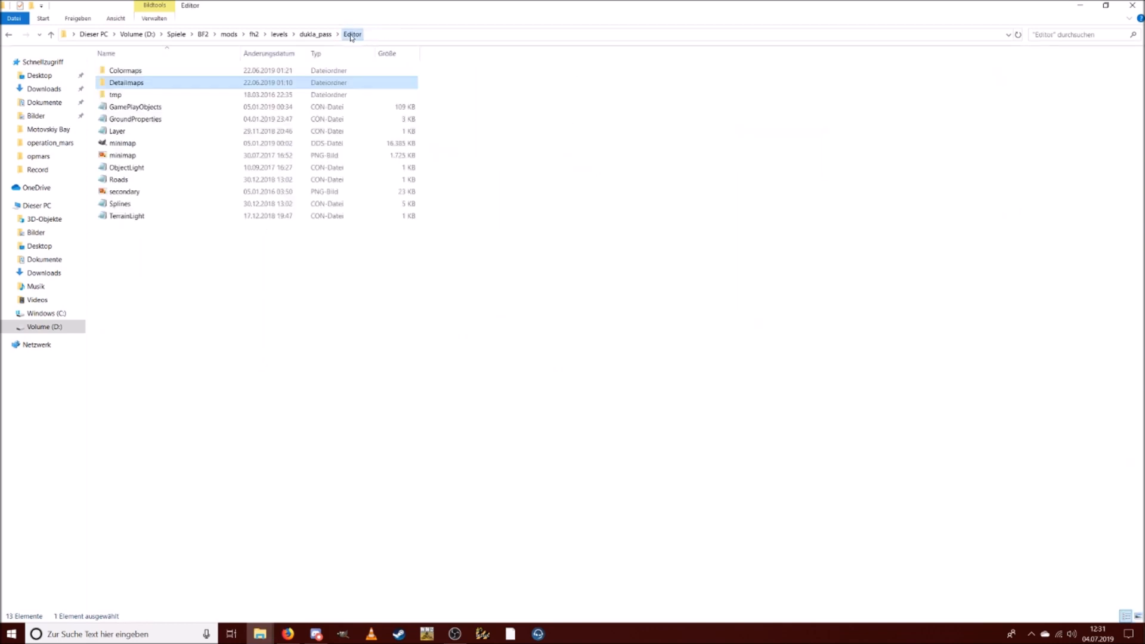
pyautogui.doubleClick(123, 70)
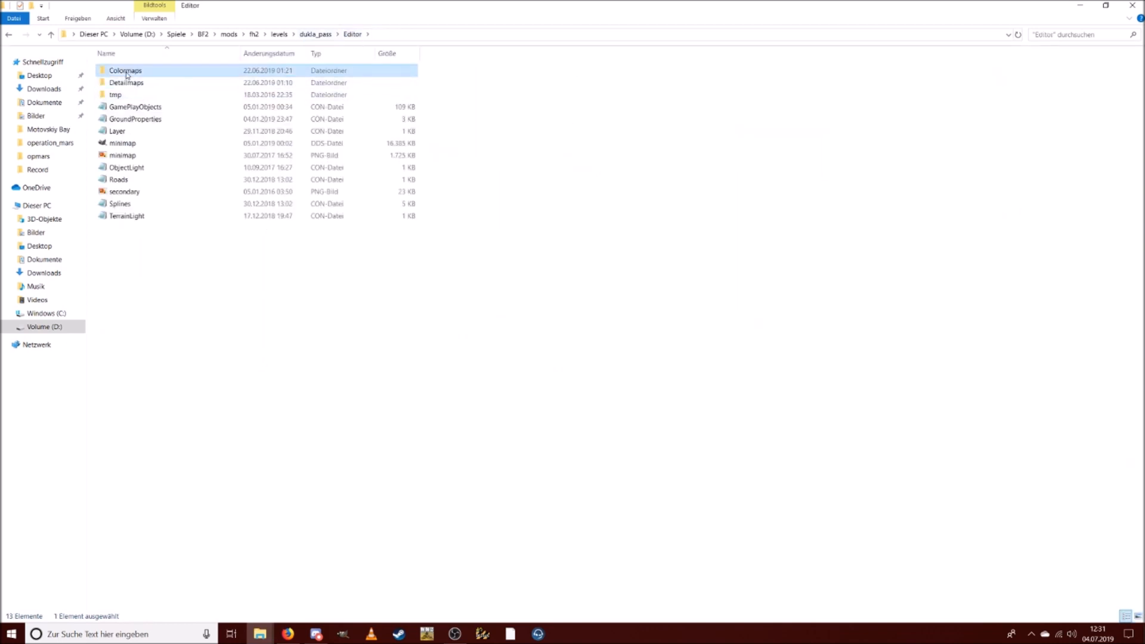
pyautogui.moveTo(260, 635)
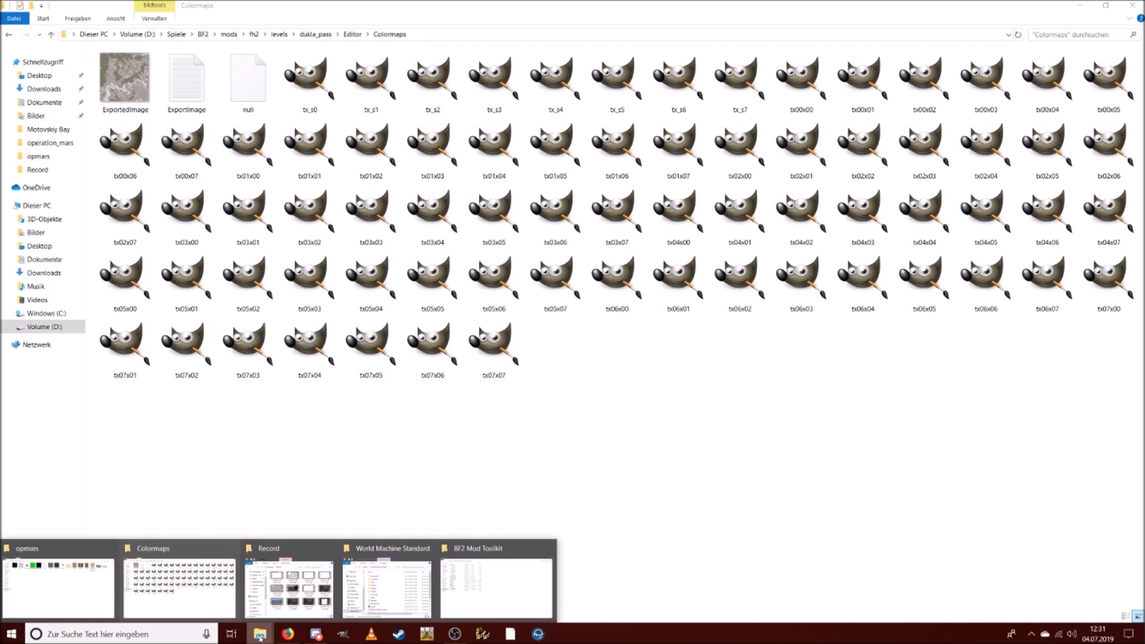
pyautogui.click(65, 584)
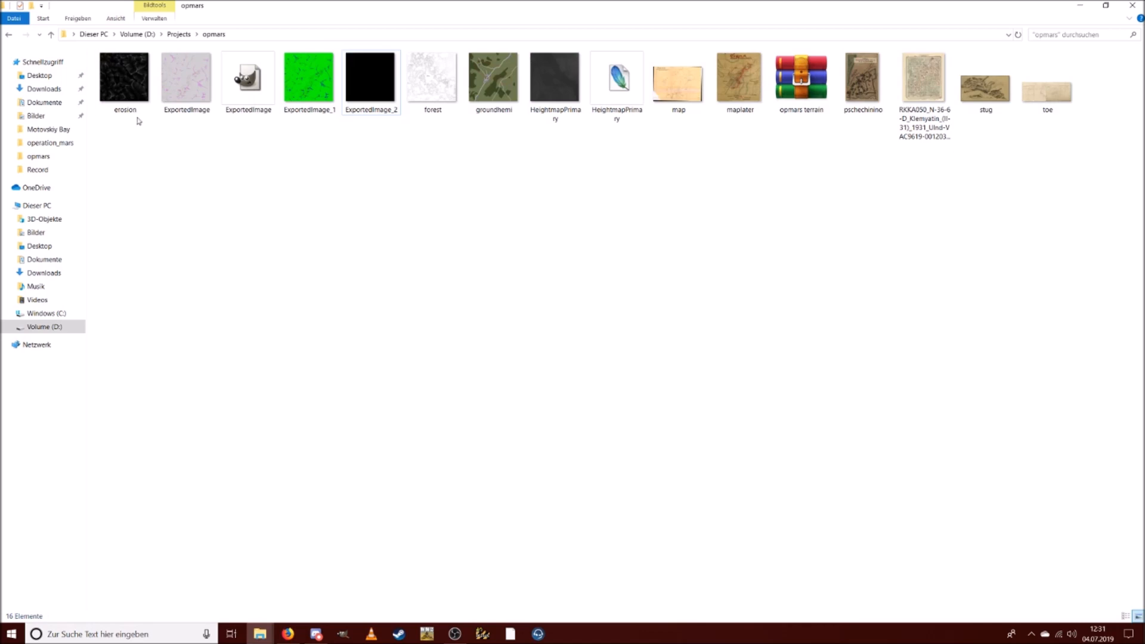
pyautogui.click(187, 94)
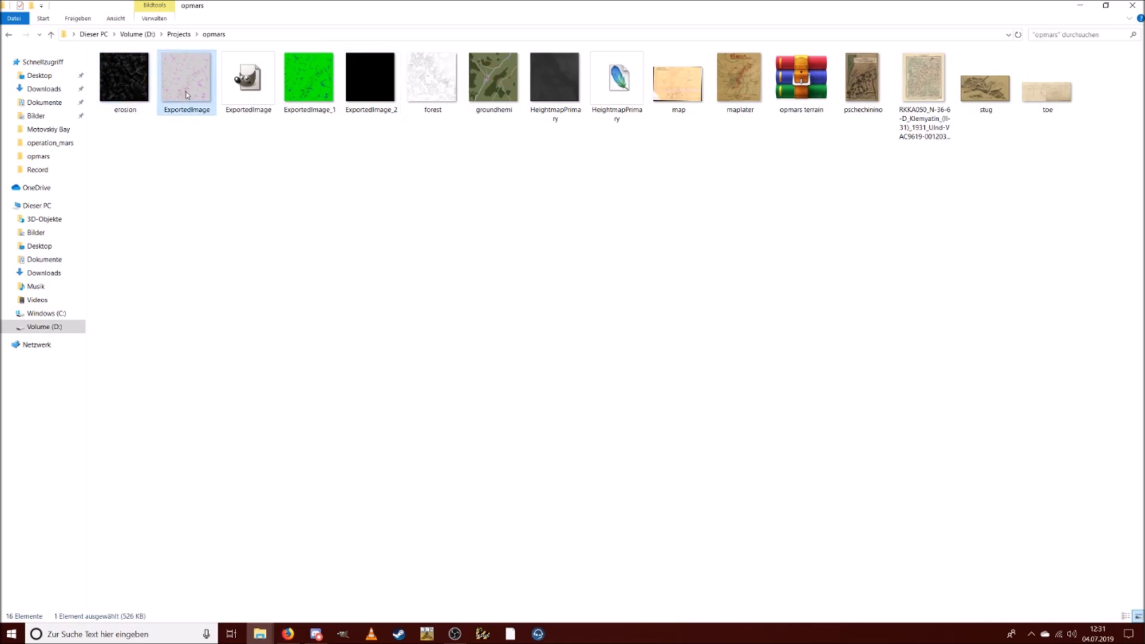
pyautogui.click(1079, 5)
pyautogui.rightClick(347, 493)
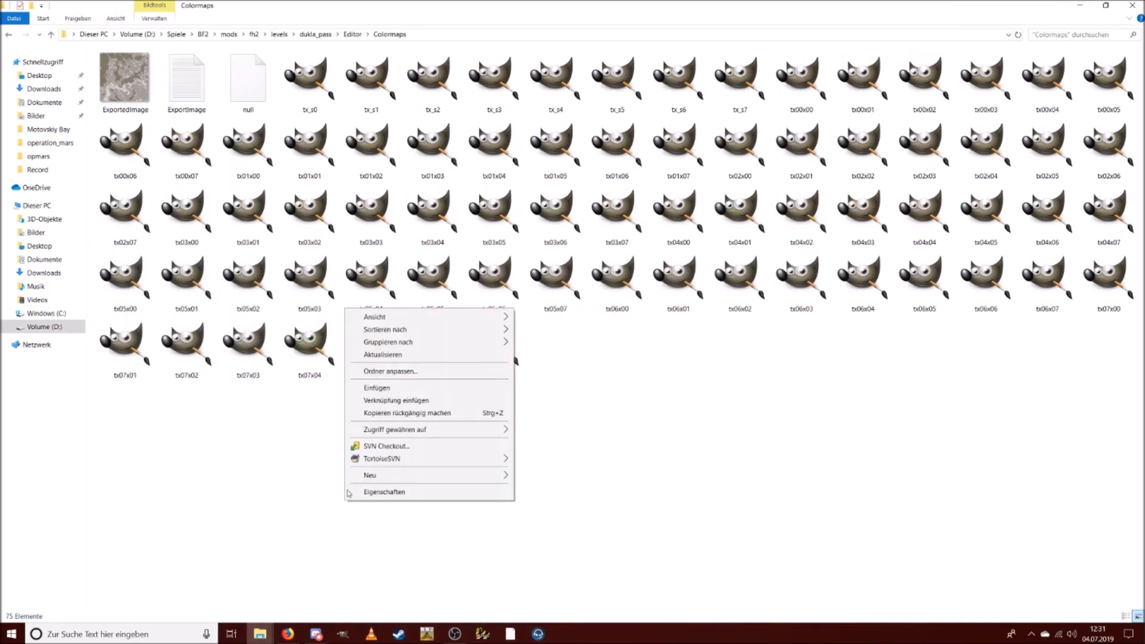
pyautogui.click(400, 387)
pyautogui.click(542, 272)
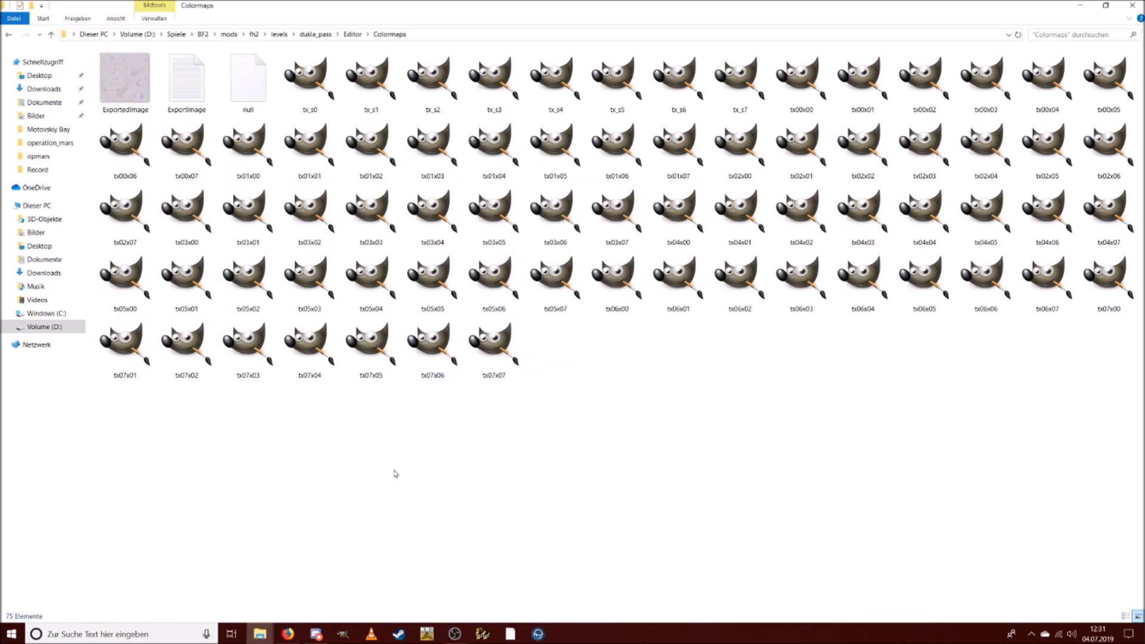
# Switch to the BF2 Mod Toolkit program folder and launch the BF2ModToolkit application.
pyautogui.click(260, 633)
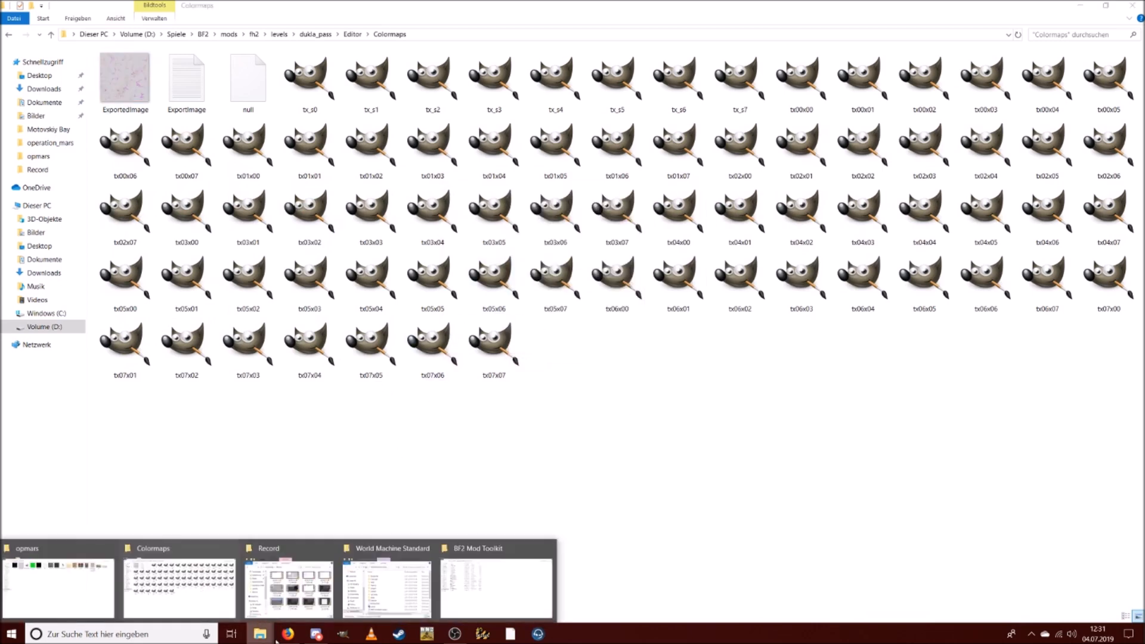
pyautogui.click(516, 590)
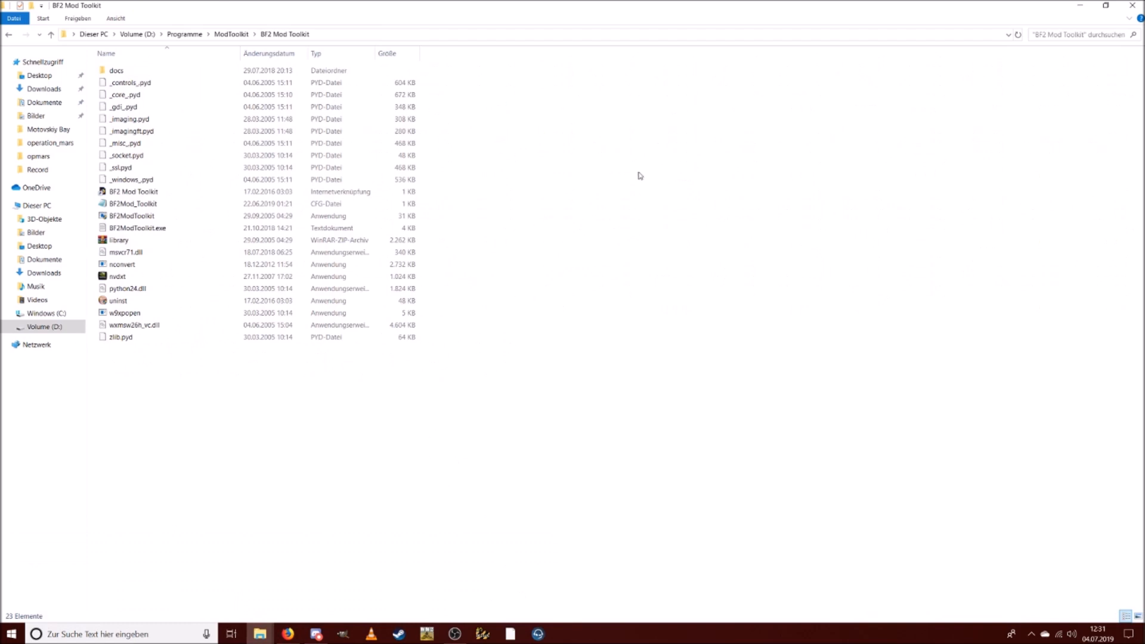
pyautogui.click(337, 327)
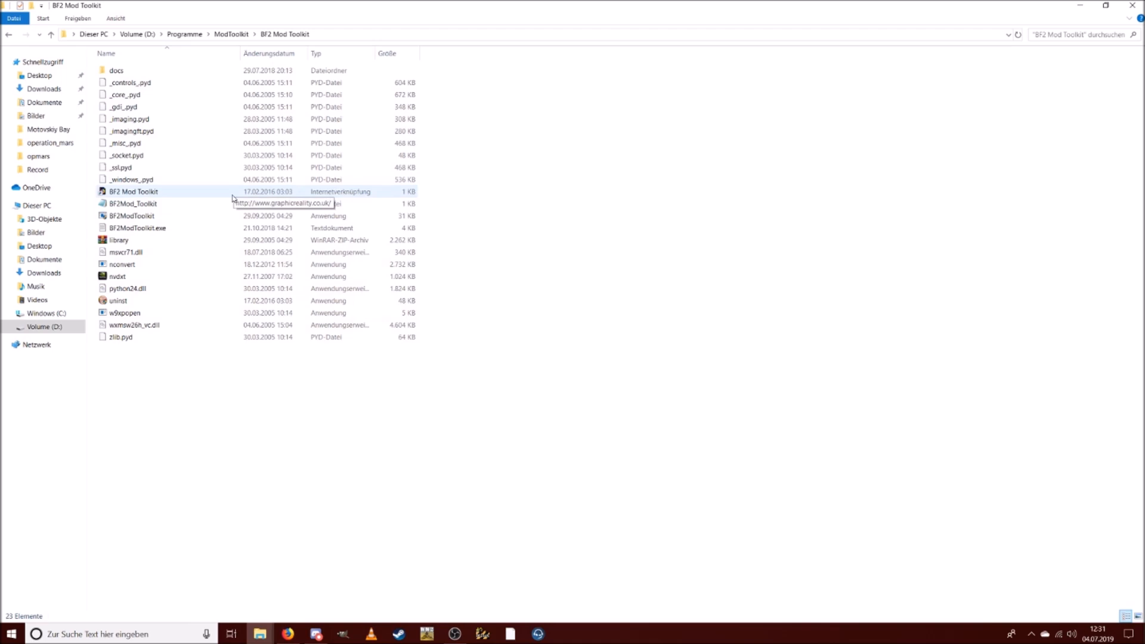
pyautogui.doubleClick(217, 220)
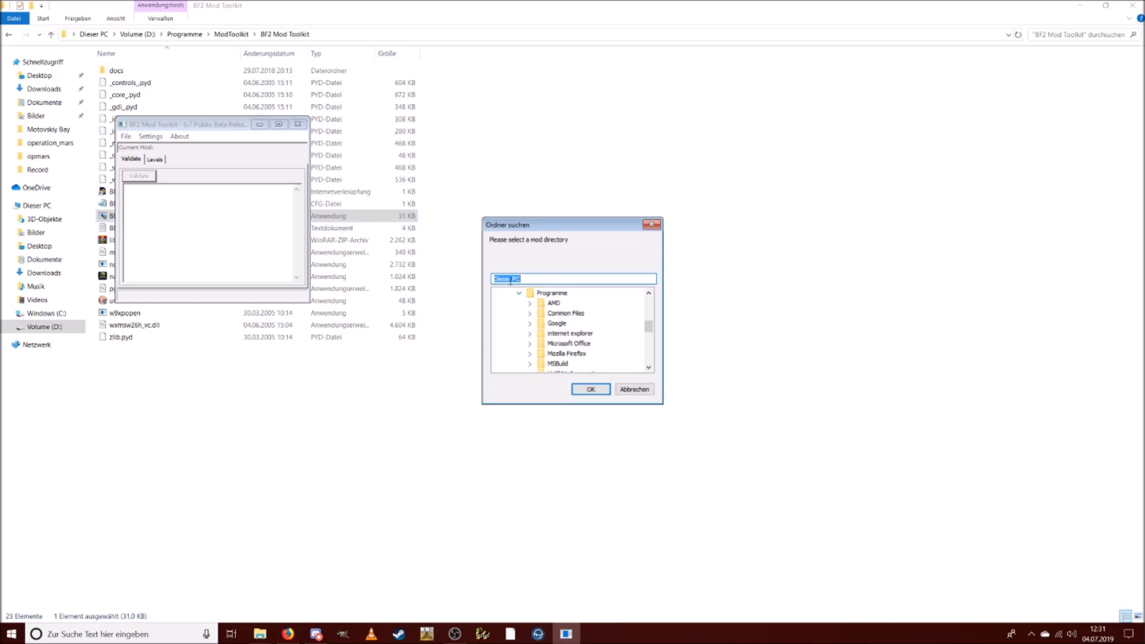
# Choose D:\Spiele\BF2\mods\fh2 as the toolkit's mod directory.
pyautogui.click(517, 294)
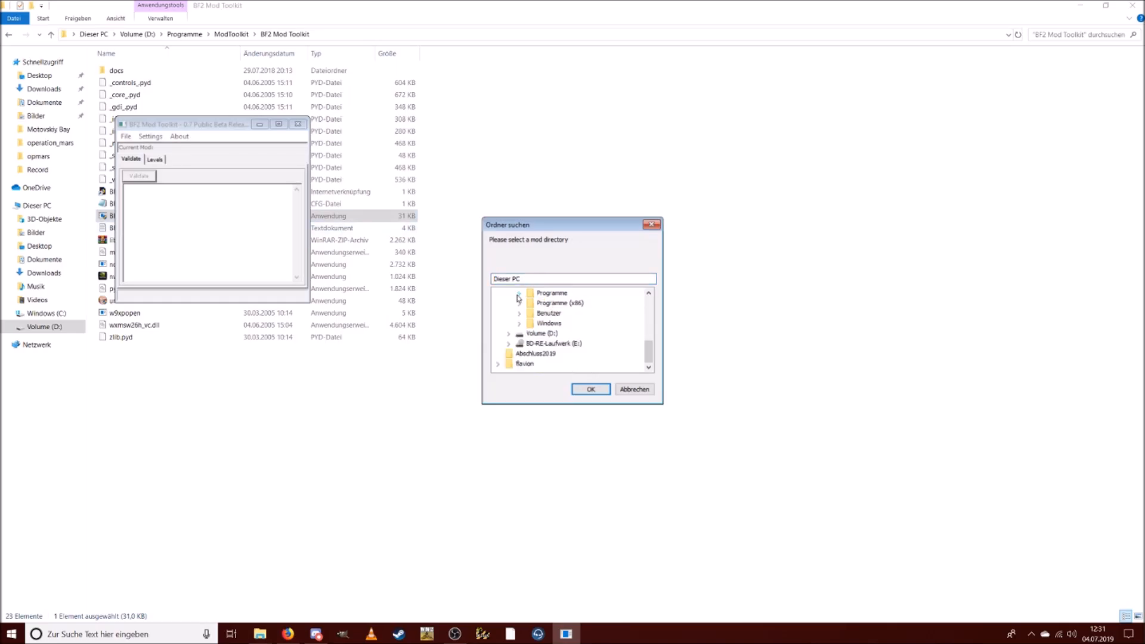
pyautogui.click(509, 335)
pyautogui.click(520, 362)
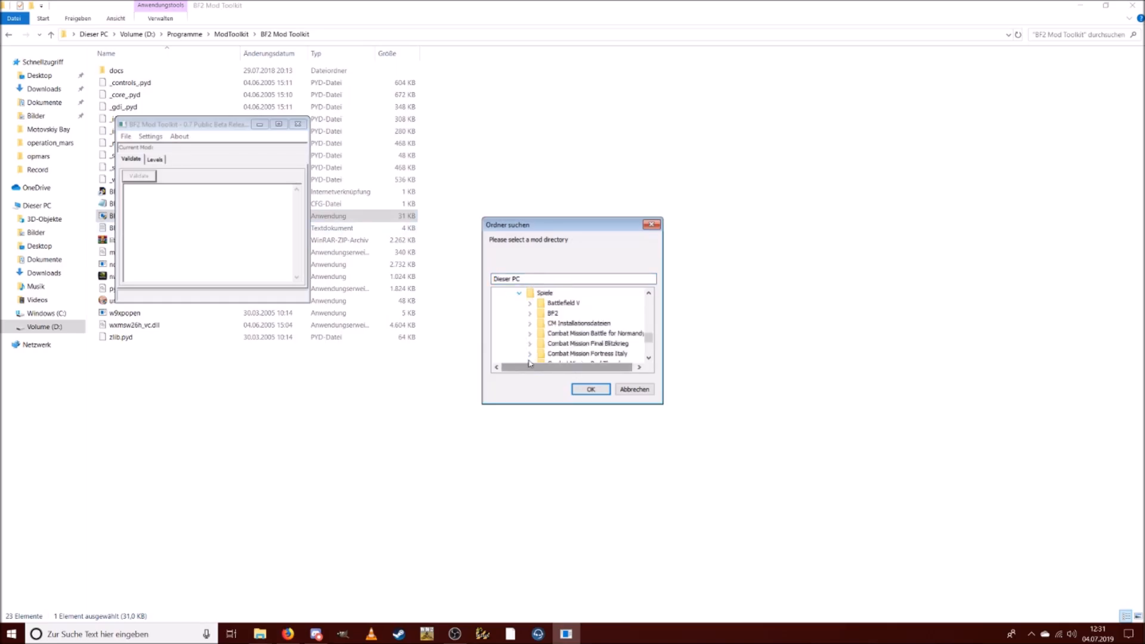
pyautogui.click(530, 313)
pyautogui.click(539, 354)
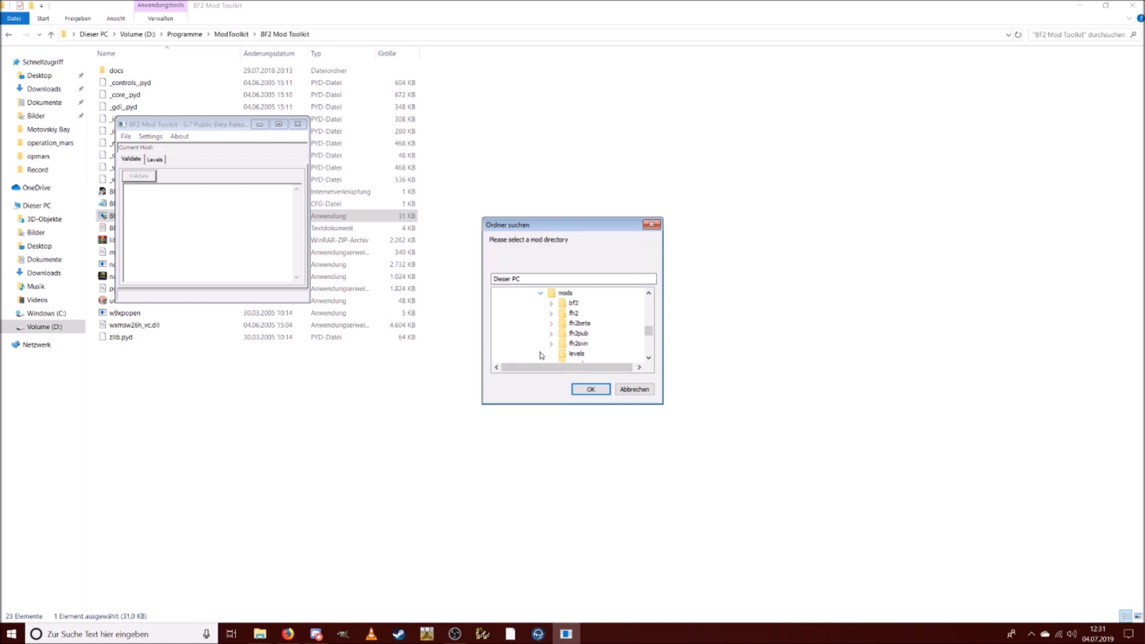
pyautogui.click(572, 313)
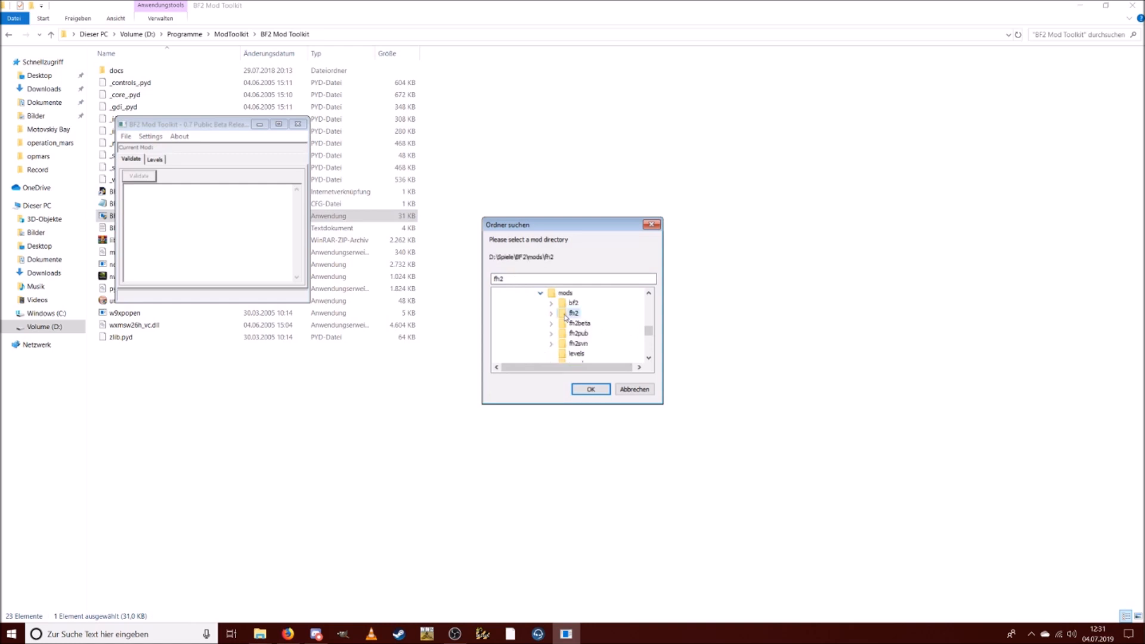
pyautogui.click(590, 389)
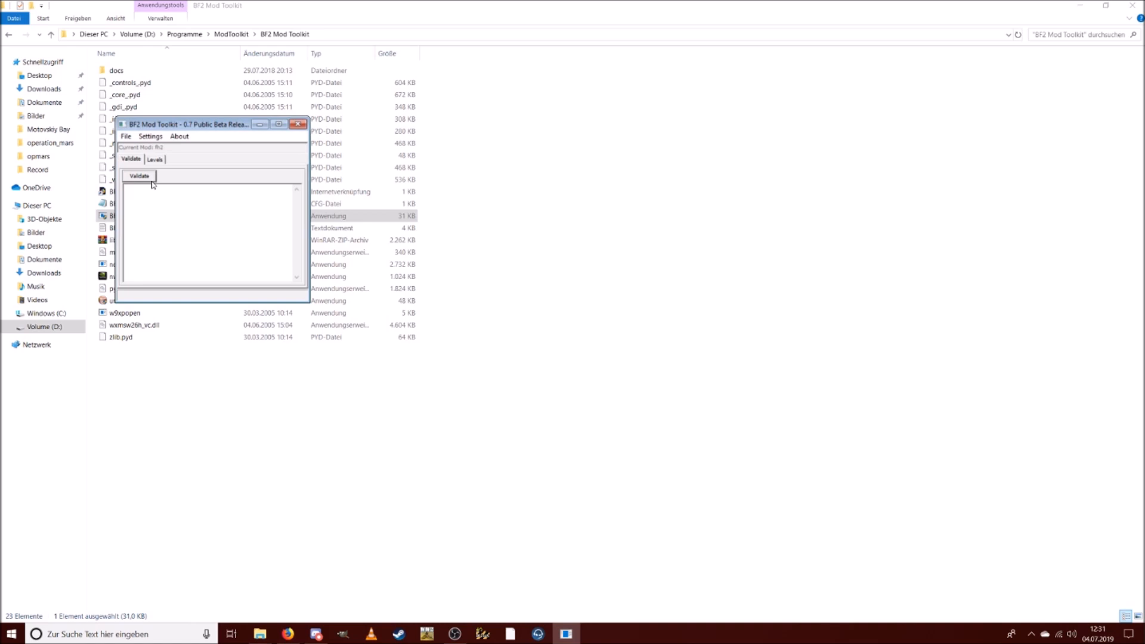
# Select the Dukla Pass level with Colormaps and Detailmaps as process items, and set the NConvert and Nvdxt executable paths.
pyautogui.click(155, 158)
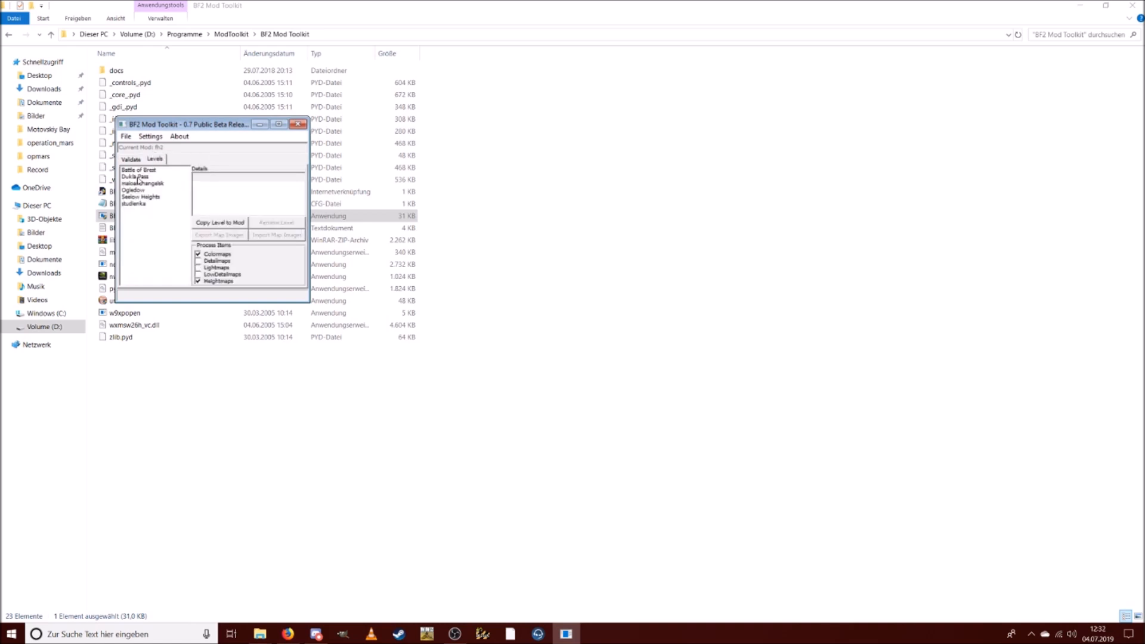
pyautogui.click(138, 177)
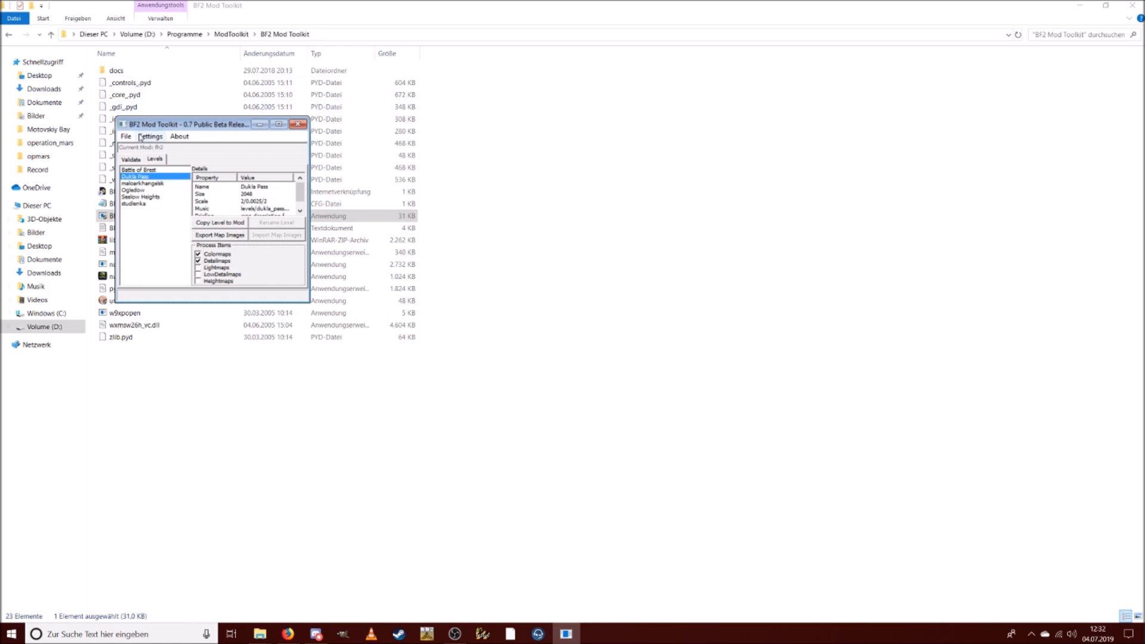
pyautogui.click(143, 137)
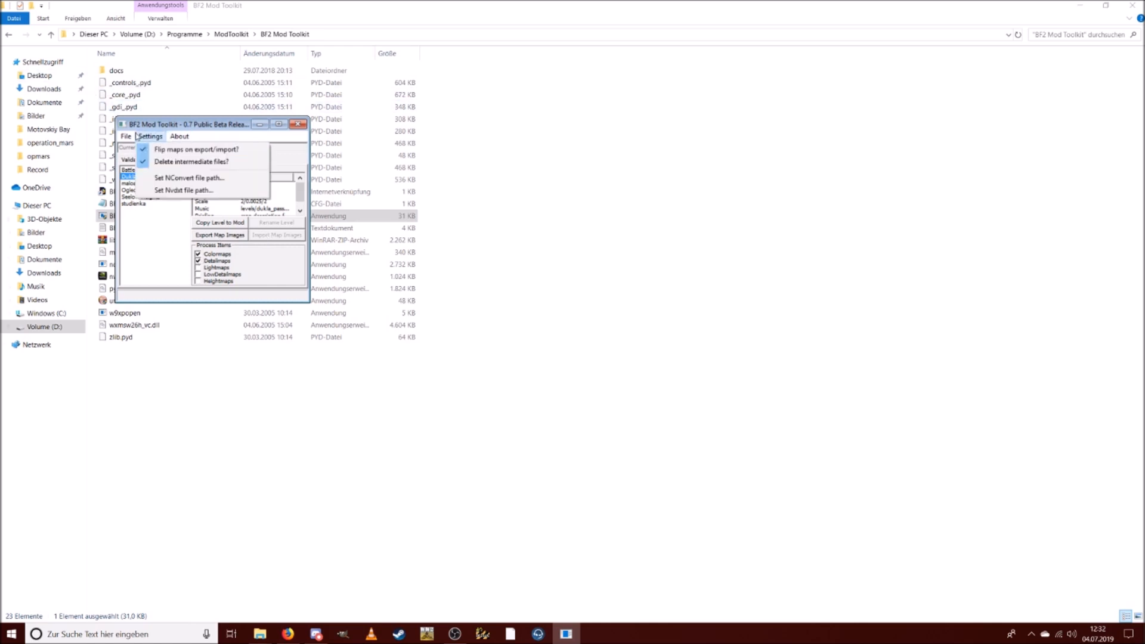
pyautogui.click(179, 177)
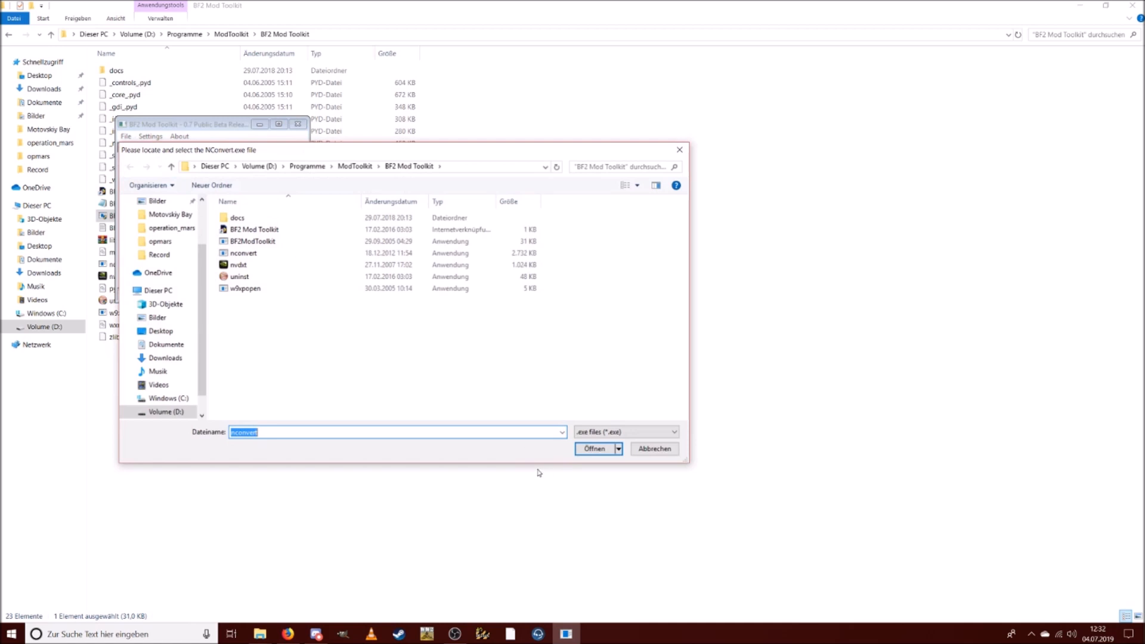
pyautogui.click(593, 450)
pyautogui.click(149, 136)
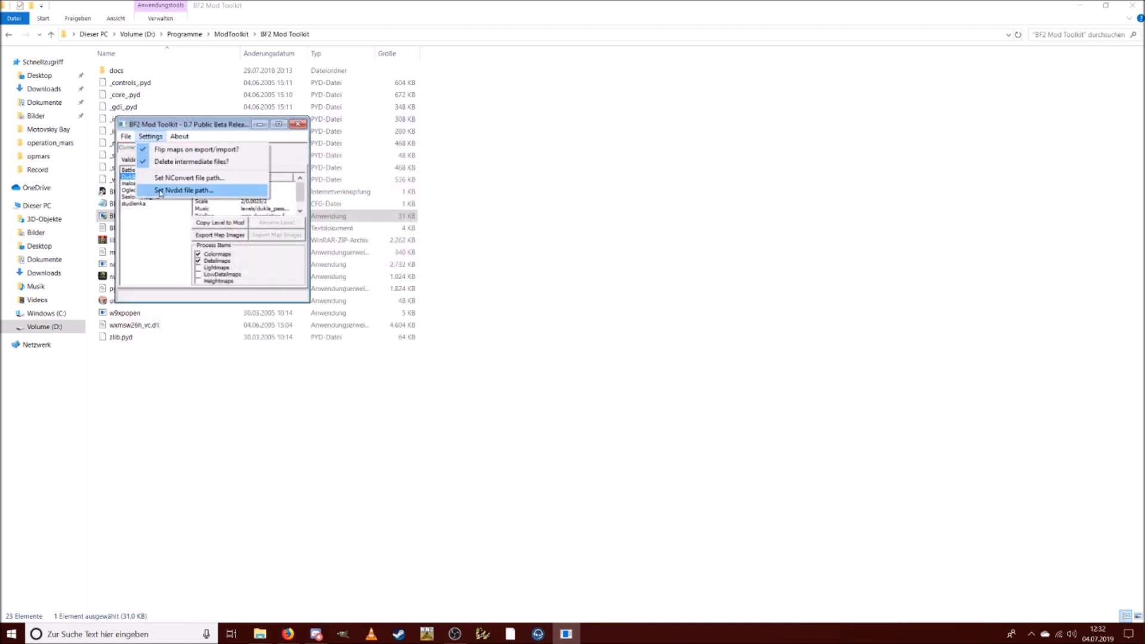
pyautogui.click(179, 190)
pyautogui.click(585, 453)
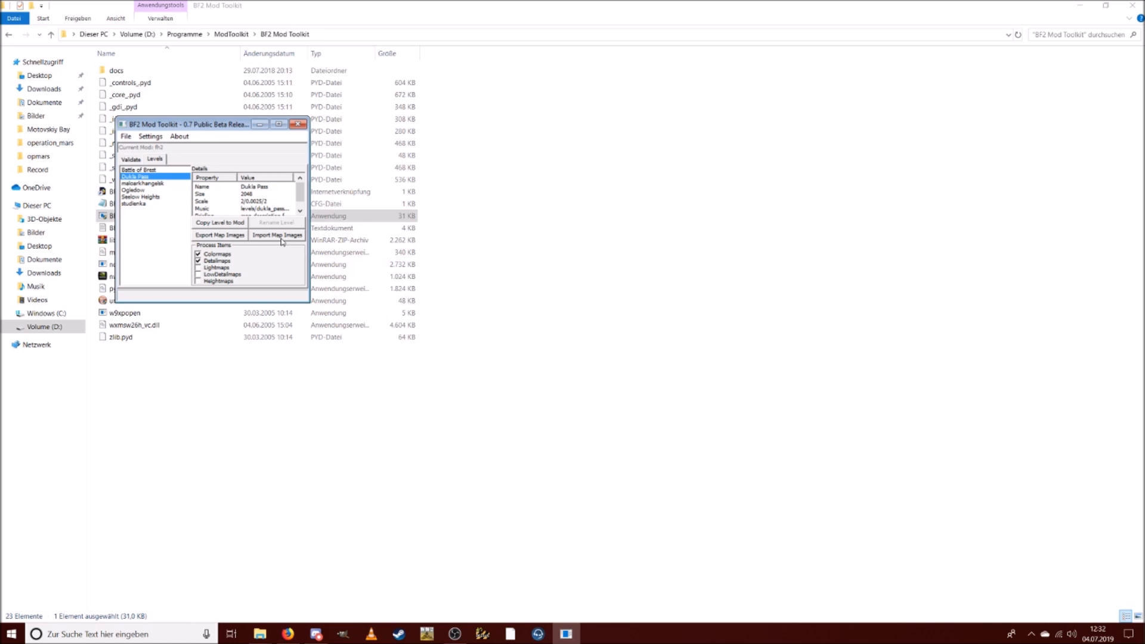
# Import the map images into the Dukla Pass level, accepting the overwrite of its dds files, and close the toolkit.
pyautogui.click(282, 240)
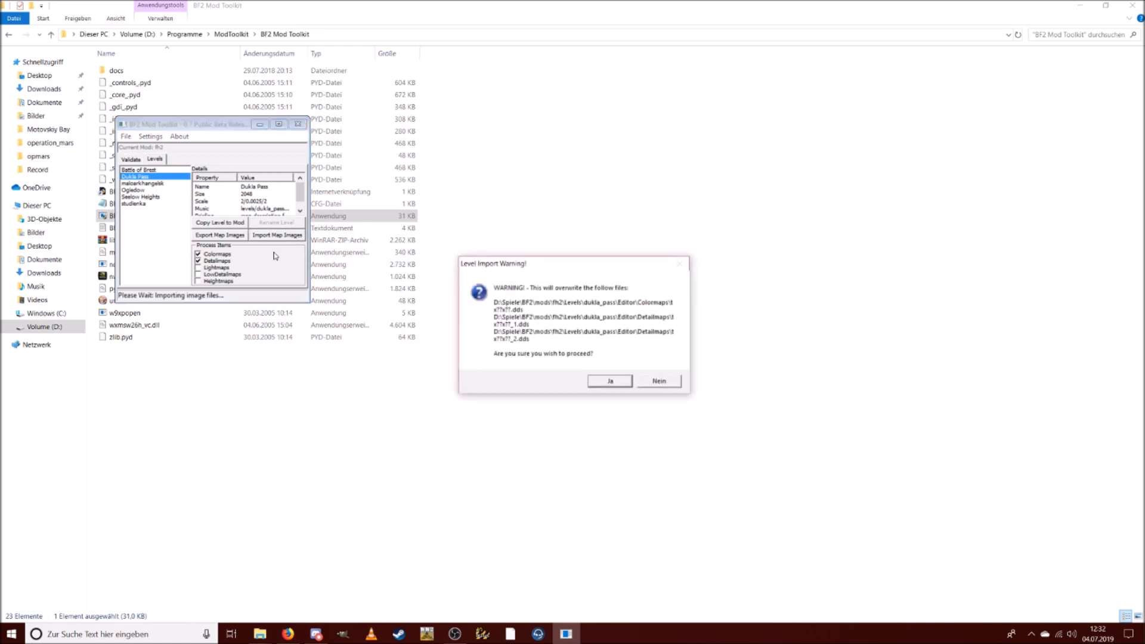
pyautogui.click(607, 383)
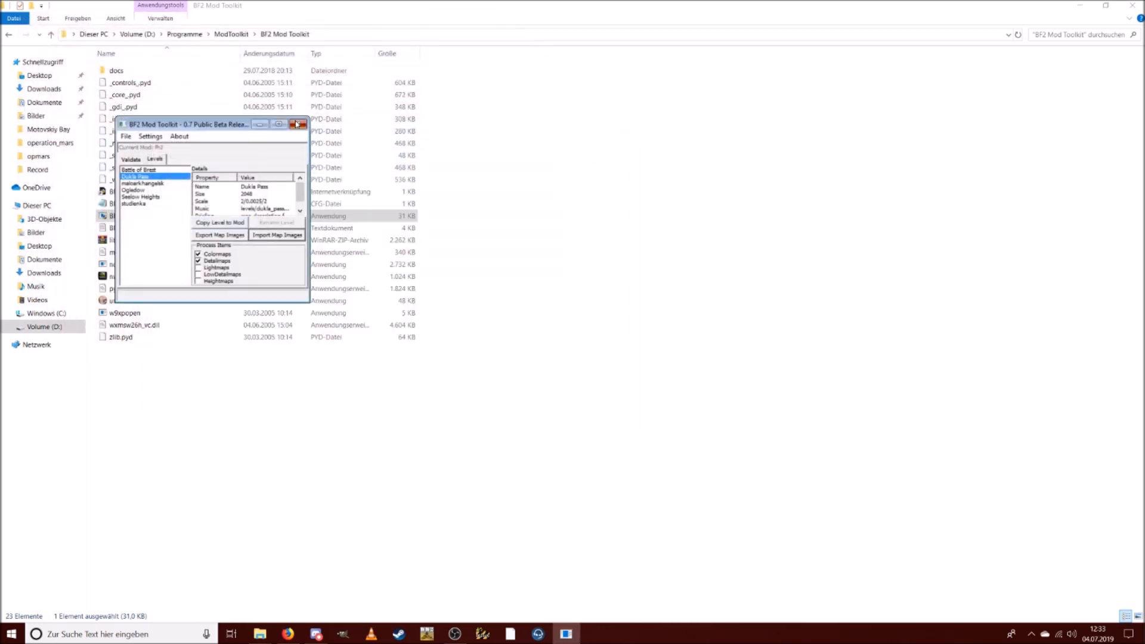
pyautogui.click(297, 124)
# Select the Colormaps and Detailmaps folders in the Editor folder of fh2's dukla_pass level.
pyautogui.click(272, 635)
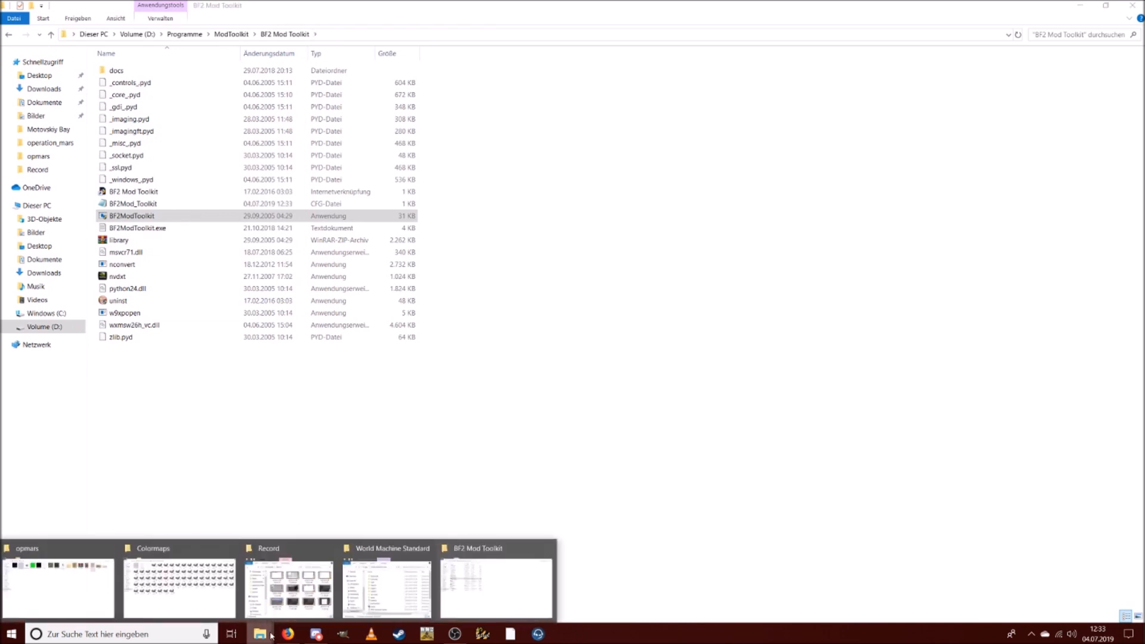
pyautogui.click(138, 547)
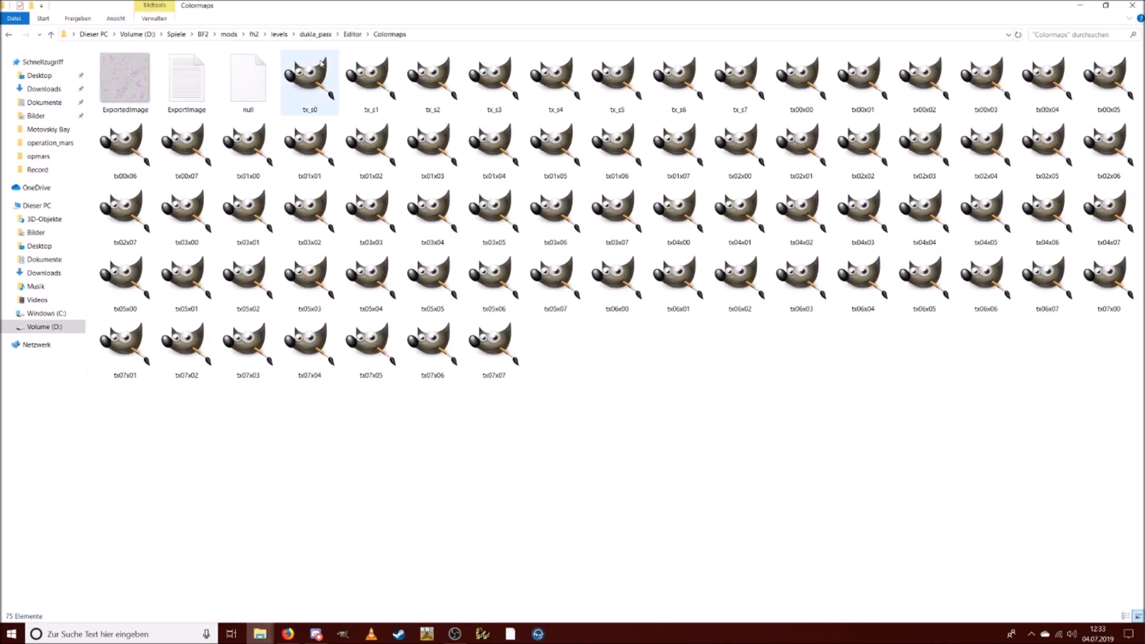
pyautogui.click(353, 34)
pyautogui.keyDown('ctrl'); pyautogui.click(151, 84); pyautogui.keyUp('ctrl')
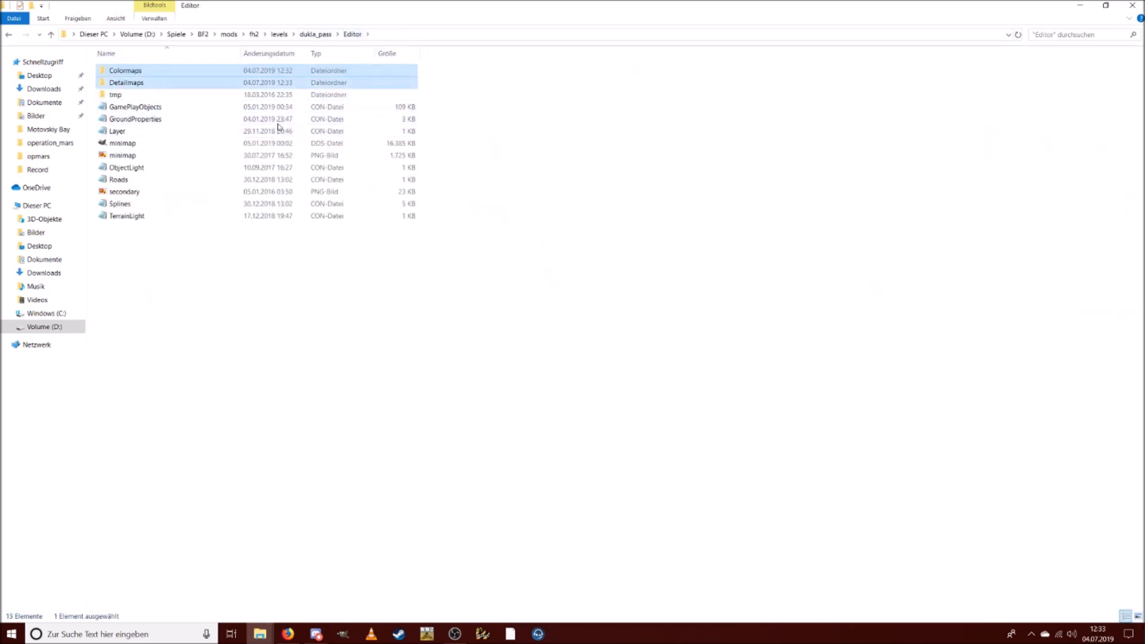
# Rename the fh2 folder in the BF2 mods directory as fh2map.
pyautogui.click(229, 34)
pyautogui.rightClick(133, 82)
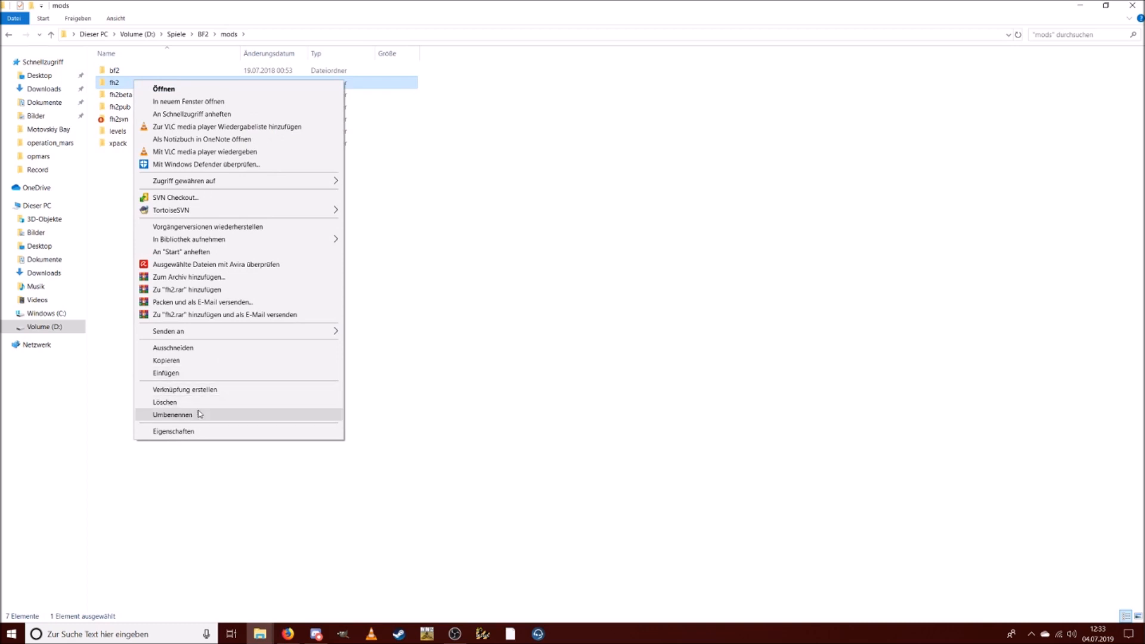
pyautogui.click(199, 414)
pyautogui.write('map')
# Rename the fh2svn folder in the mods directory as fh2.
pyautogui.click(126, 121)
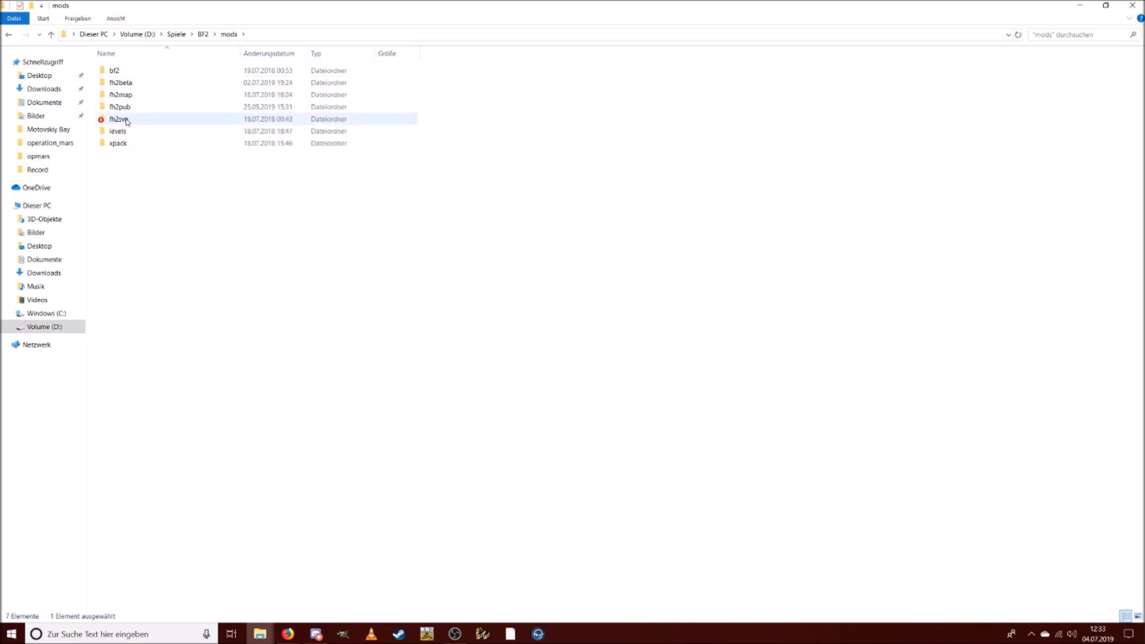
pyautogui.rightClick(126, 122)
pyautogui.click(173, 466)
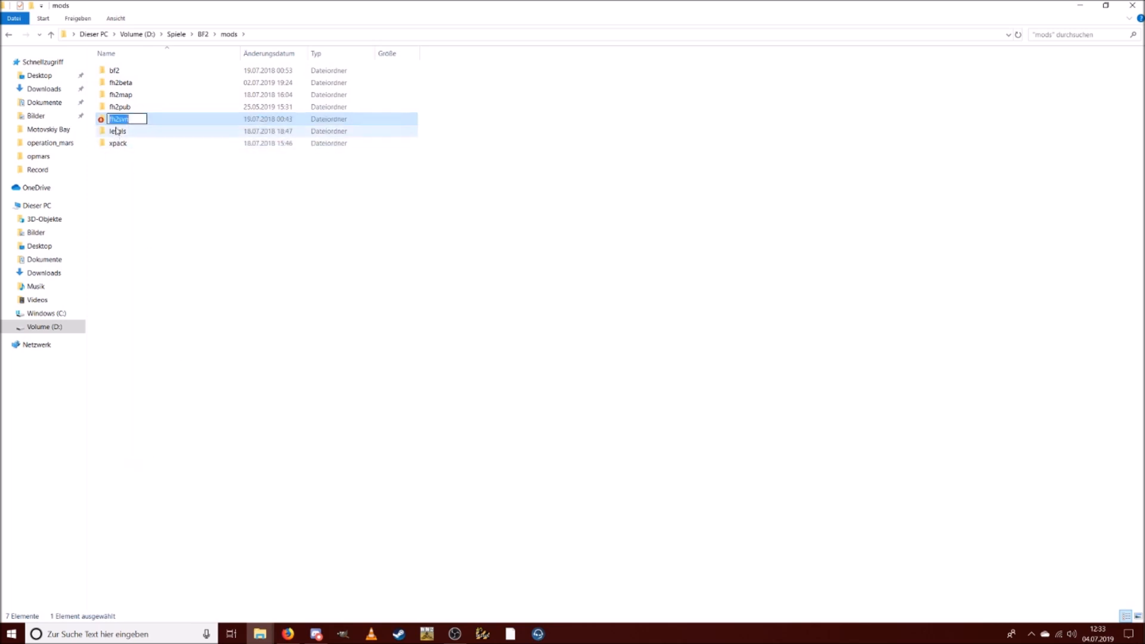
pyautogui.moveTo(129, 119); pyautogui.dragTo(120, 118)
pyautogui.press('Delete')
pyautogui.press('Return')
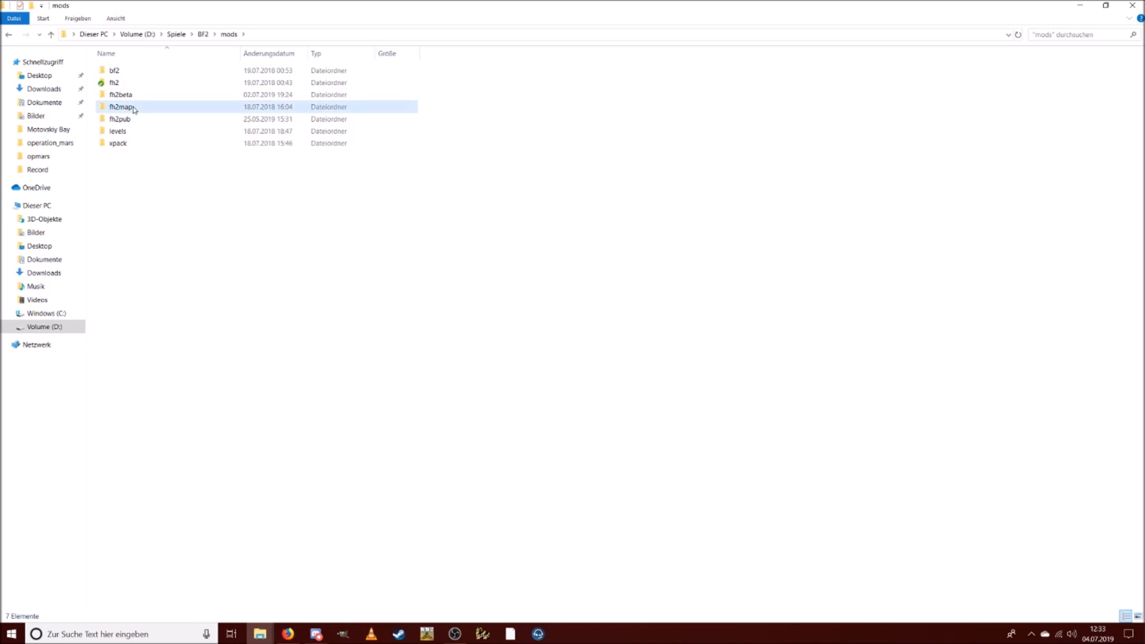
# Copy the Colormaps and Detailmaps folders from the Editor folder of fh2map's dukla_pass level.
pyautogui.doubleClick(133, 108)
pyautogui.doubleClick(119, 108)
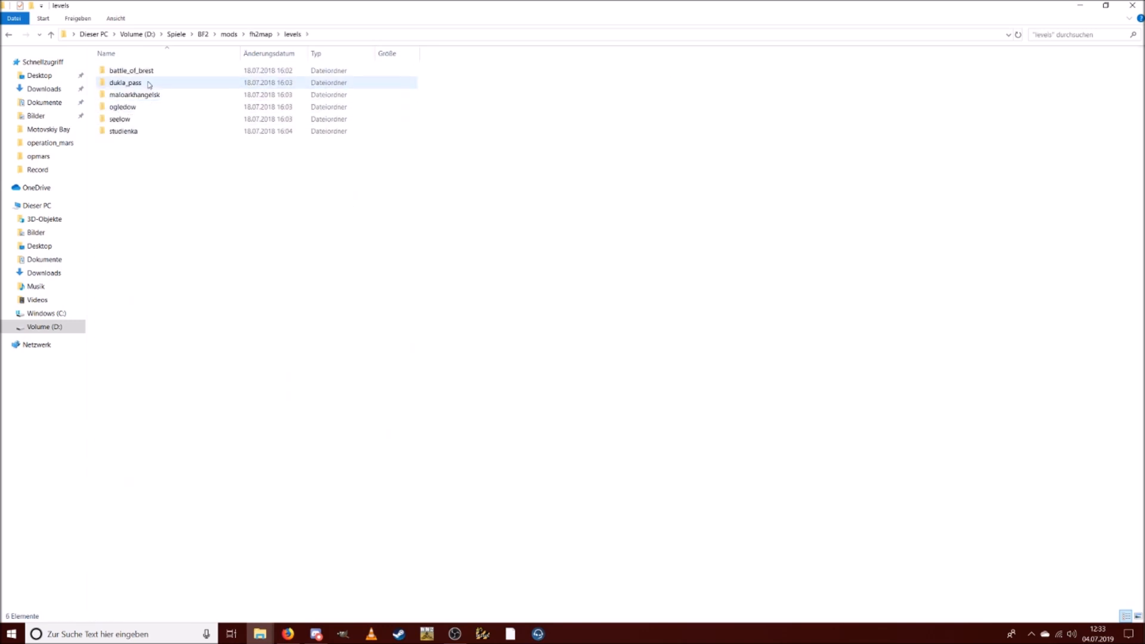
pyautogui.doubleClick(149, 86)
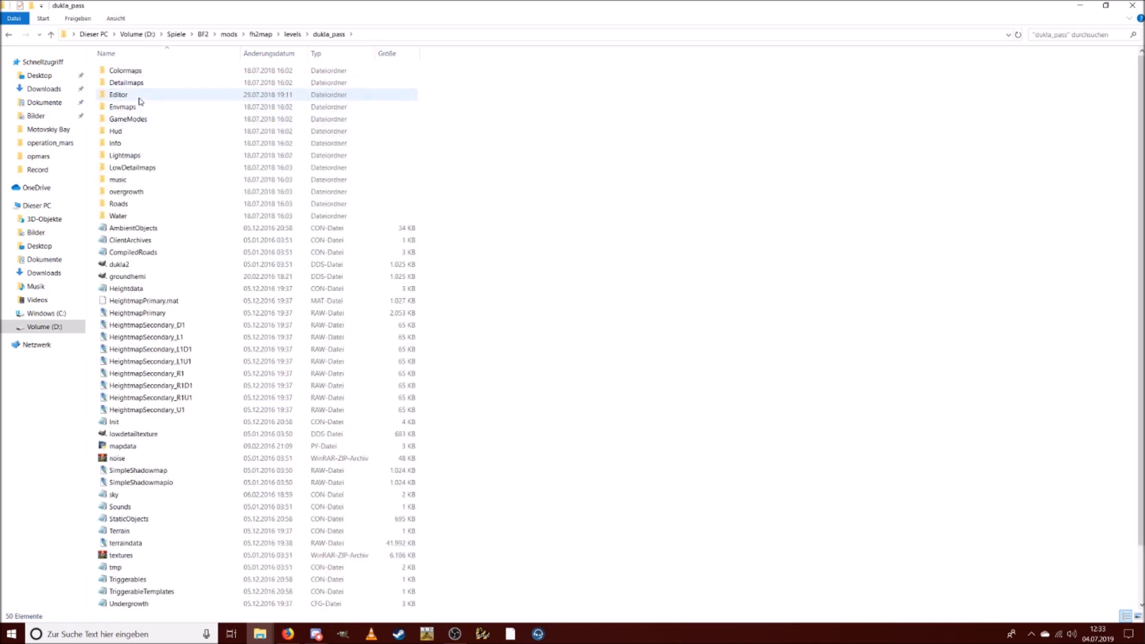
pyautogui.doubleClick(138, 98)
pyautogui.click(160, 72)
pyautogui.keyDown('ctrl'); pyautogui.click(150, 82); pyautogui.keyUp('ctrl')
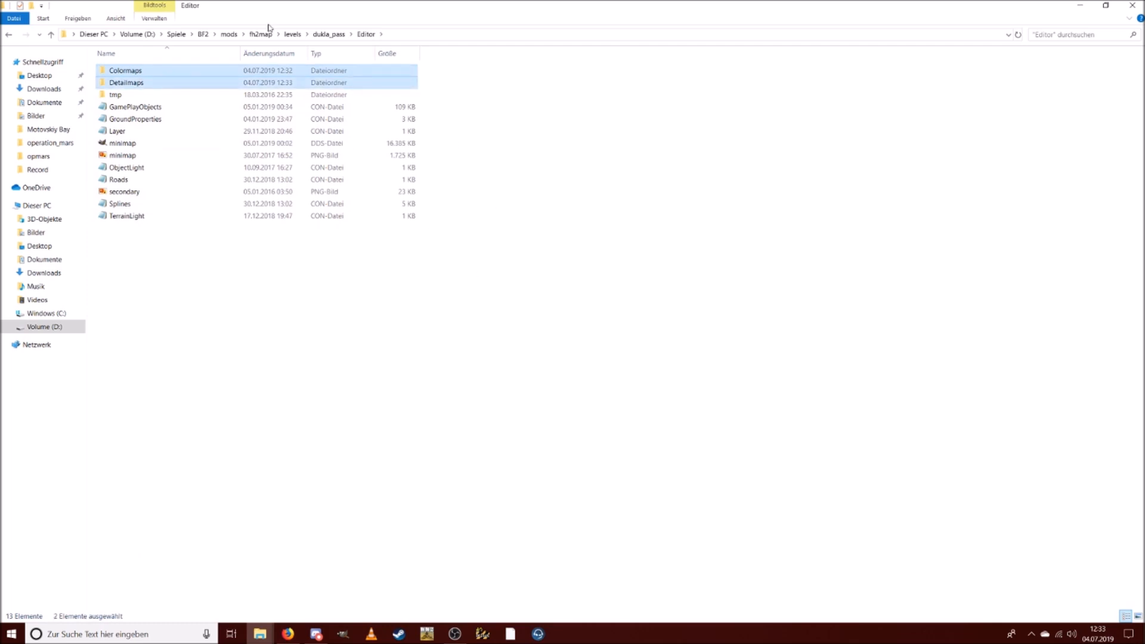
# Paste the copied Colormaps and Detailmaps folders into the Editor folder of fh2's operation_mars level, replacing the existing files.
pyautogui.click(230, 34)
pyautogui.doubleClick(153, 84)
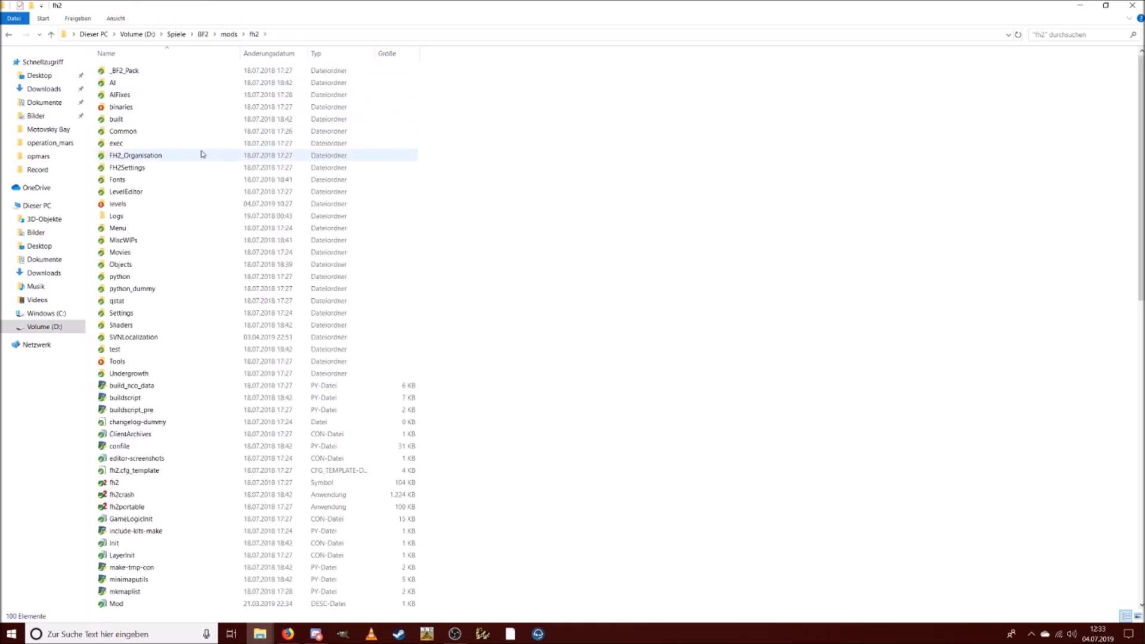
pyautogui.doubleClick(169, 203)
pyautogui.scroll(-5, 254, 453)
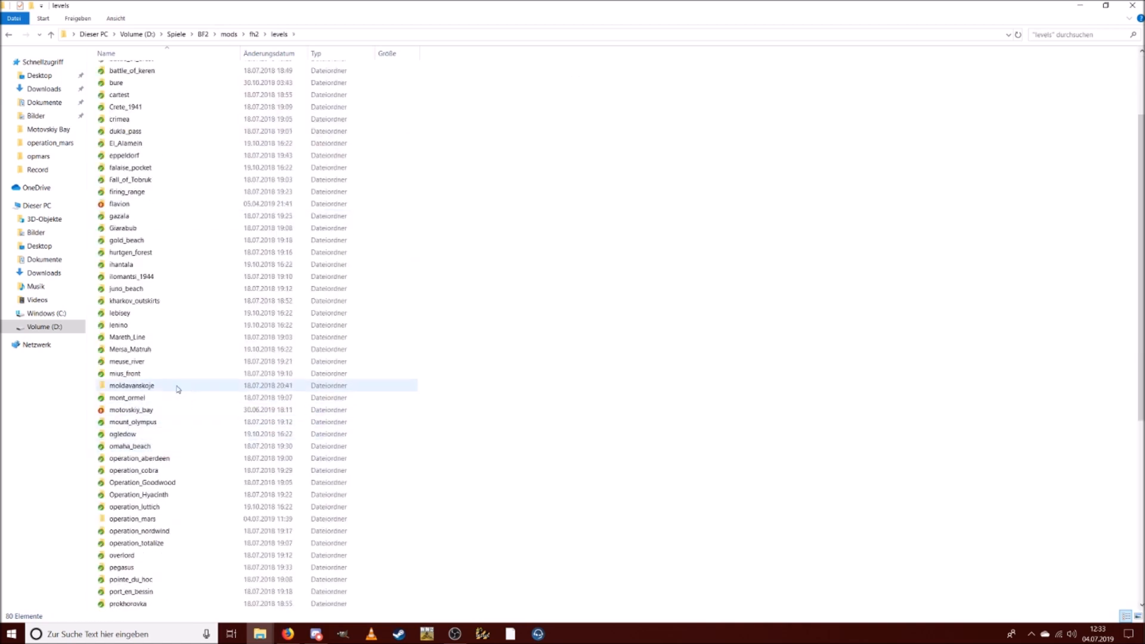
pyautogui.doubleClick(149, 519)
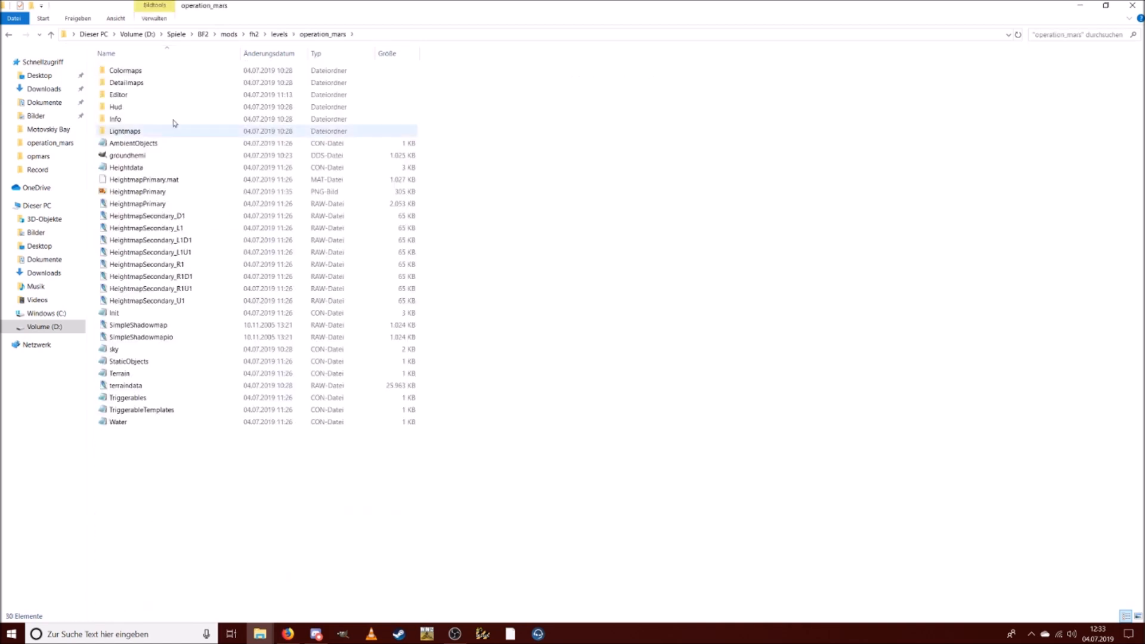
pyautogui.doubleClick(135, 94)
pyautogui.rightClick(605, 276)
pyautogui.click(635, 355)
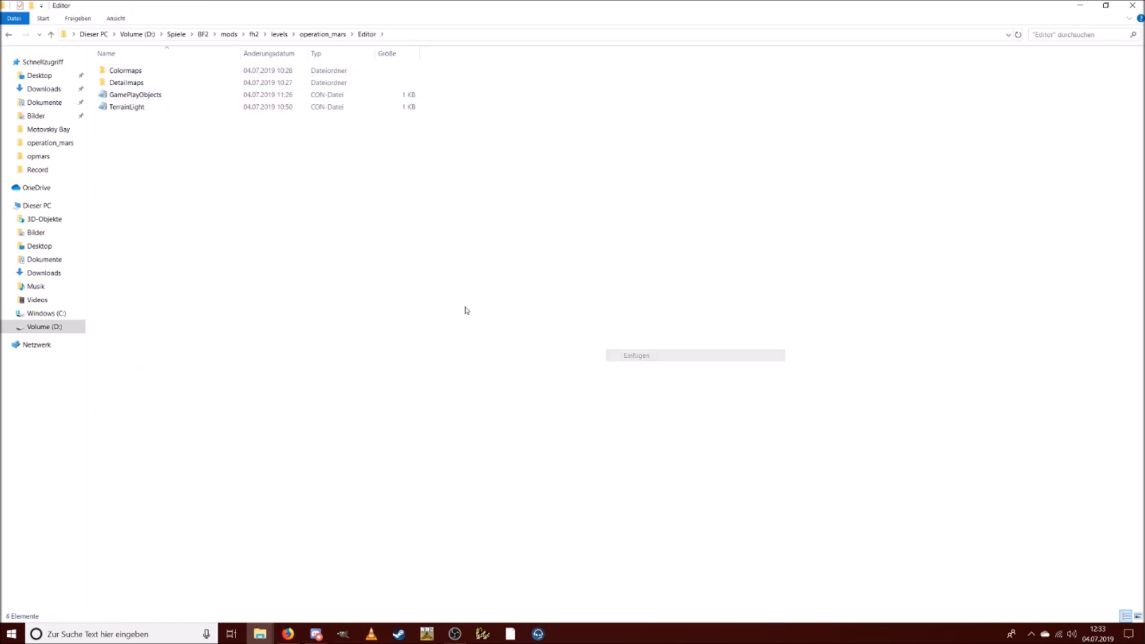
pyautogui.click(540, 271)
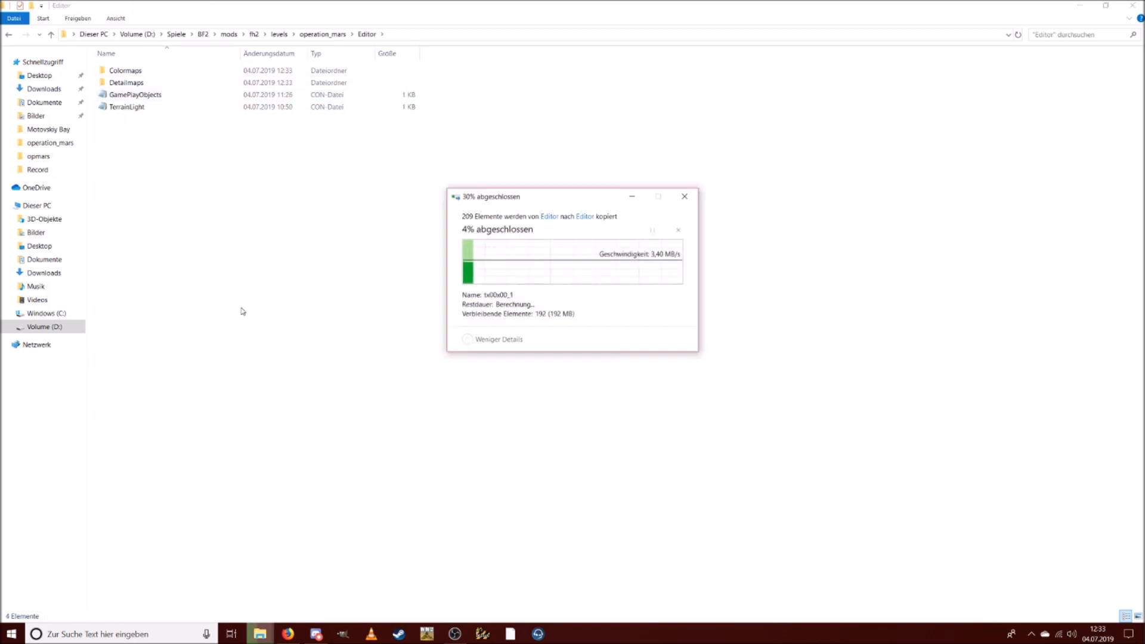
pyautogui.click(352, 309)
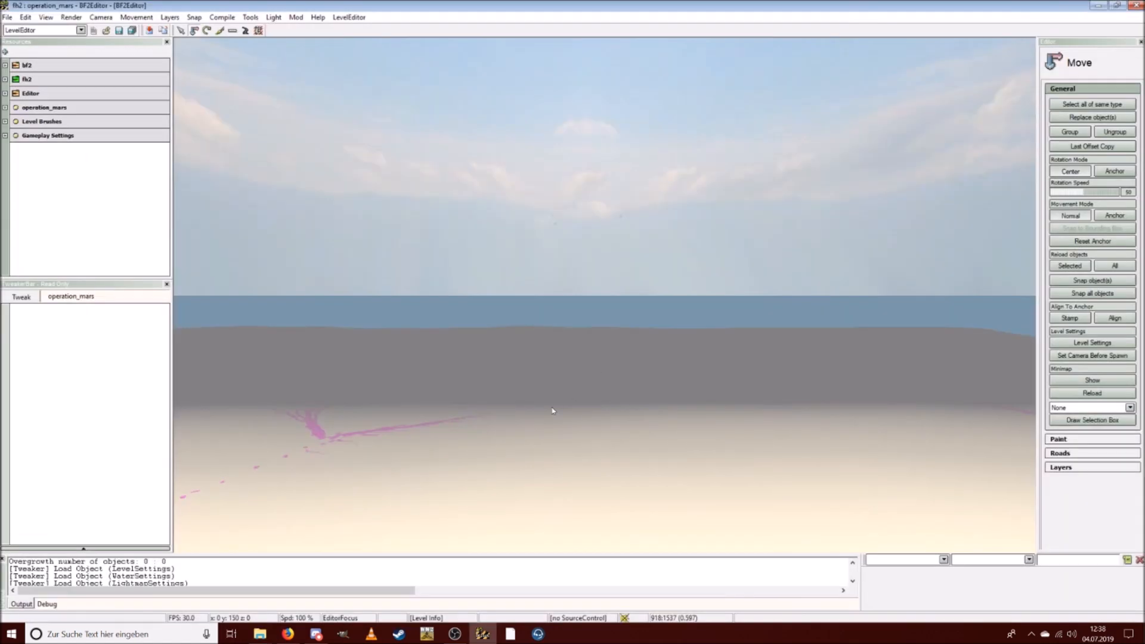
# Fly over the operation_mars terrain in BF2Editor to examine how the imported colour and detail maps cover the landscape.
pyautogui.moveTo(542, 434); pyautogui.dragTo(400, 521, button='right')
pyautogui.press('w')
pyautogui.scroll(6, 536, 427)
pyautogui.moveTo(544, 410); pyautogui.dragTo(337, 391, button='right')
pyautogui.press('w')
pyautogui.press('w')
pyautogui.press('w')
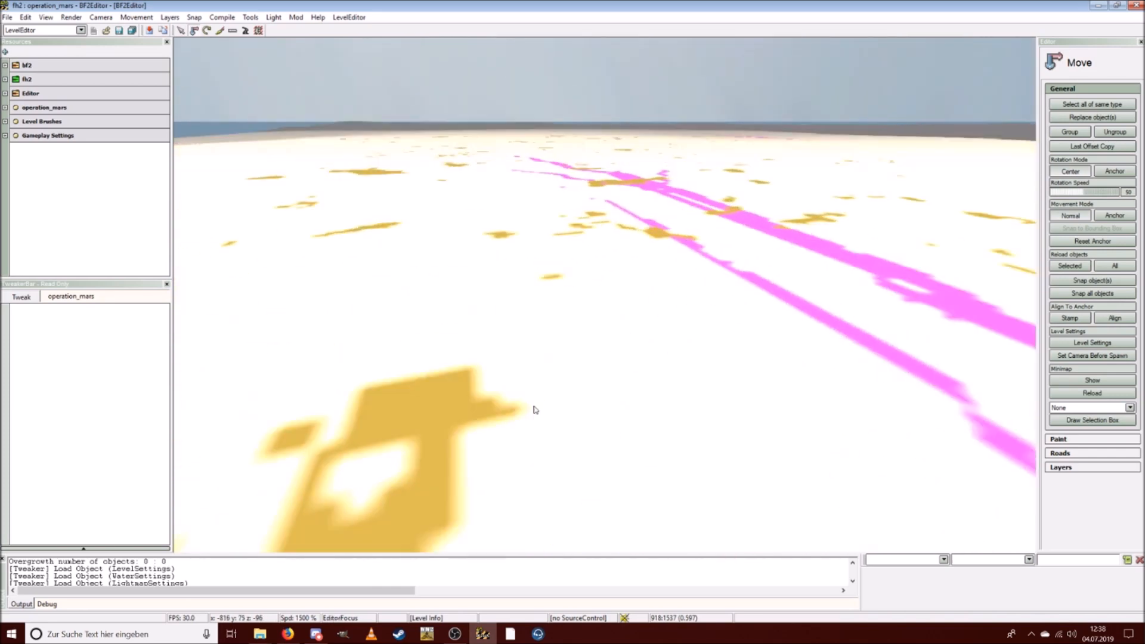
pyautogui.press('s')
pyautogui.moveTo(563, 402)
pyautogui.mouseDown(button='right')
pyautogui.moveTo(558, 414)
pyautogui.moveTo(519, 416)
pyautogui.moveTo(644, 391)
pyautogui.moveTo(680, 369)
pyautogui.moveTo(924, 408)
pyautogui.moveTo(1001, 373)
pyautogui.moveTo(1019, 350)
pyautogui.moveTo(989, 371)
pyautogui.moveTo(787, 418)
pyautogui.moveTo(554, 405)
pyautogui.mouseUp(button='right')
pyautogui.press('w')
pyautogui.press('w')
pyautogui.press('s')
pyautogui.press('w')
pyautogui.press('w')
pyautogui.press('w')
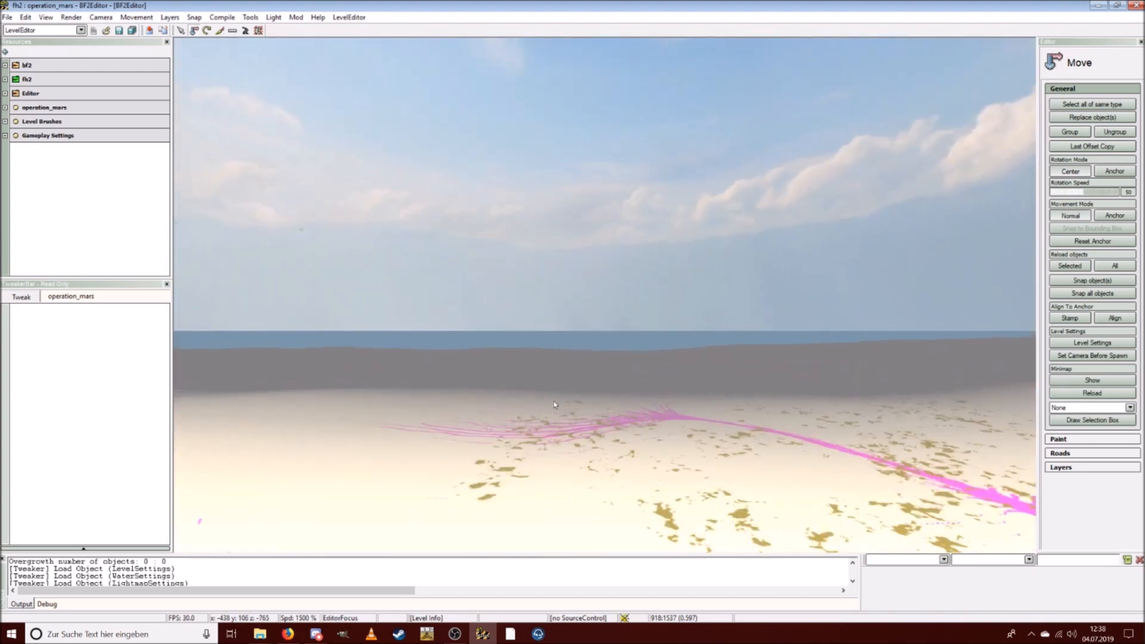
# Switch the editing mode from LevelEditor to TerrainEditor for the operation_mars level.
pyautogui.click(6, 17)
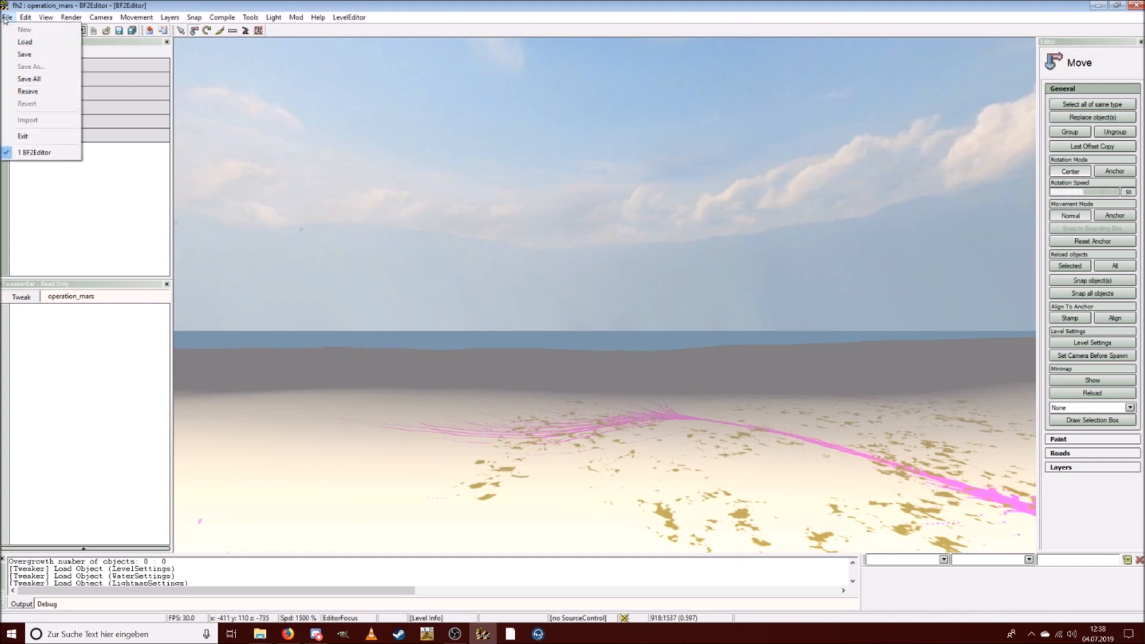
pyautogui.click(4, 17)
pyautogui.click(17, 31)
pyautogui.click(31, 67)
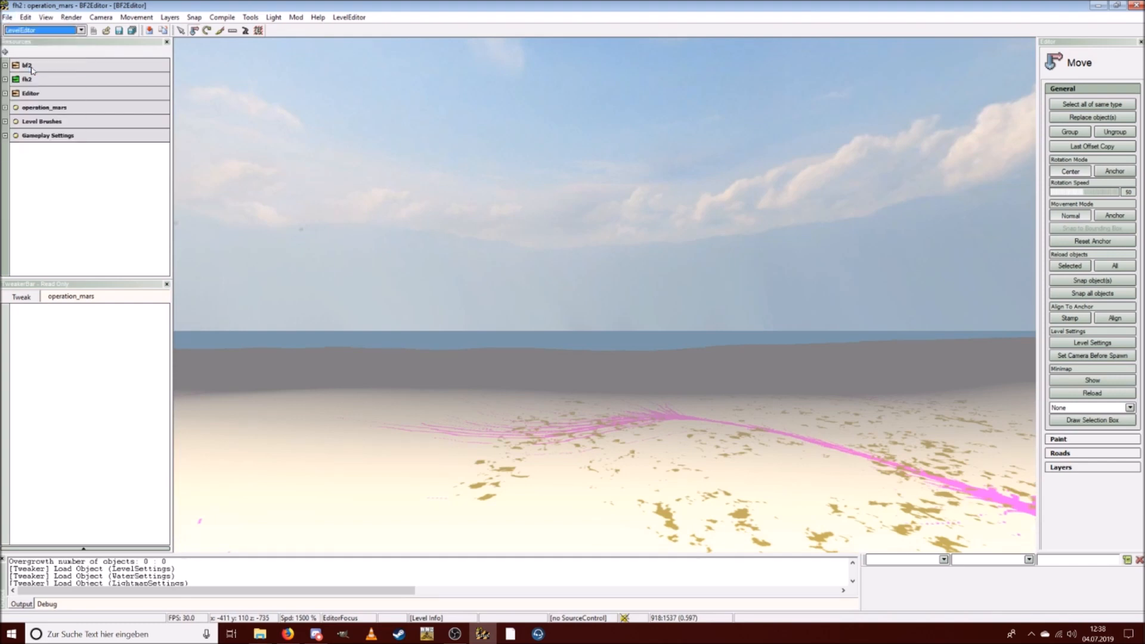
# Resave Color Texture, Compiled Detail- and ColorTextures, Compiled Terrain, Detail Texture, Ground Properties and Terrain for operation_mars.
pyautogui.click(7, 17)
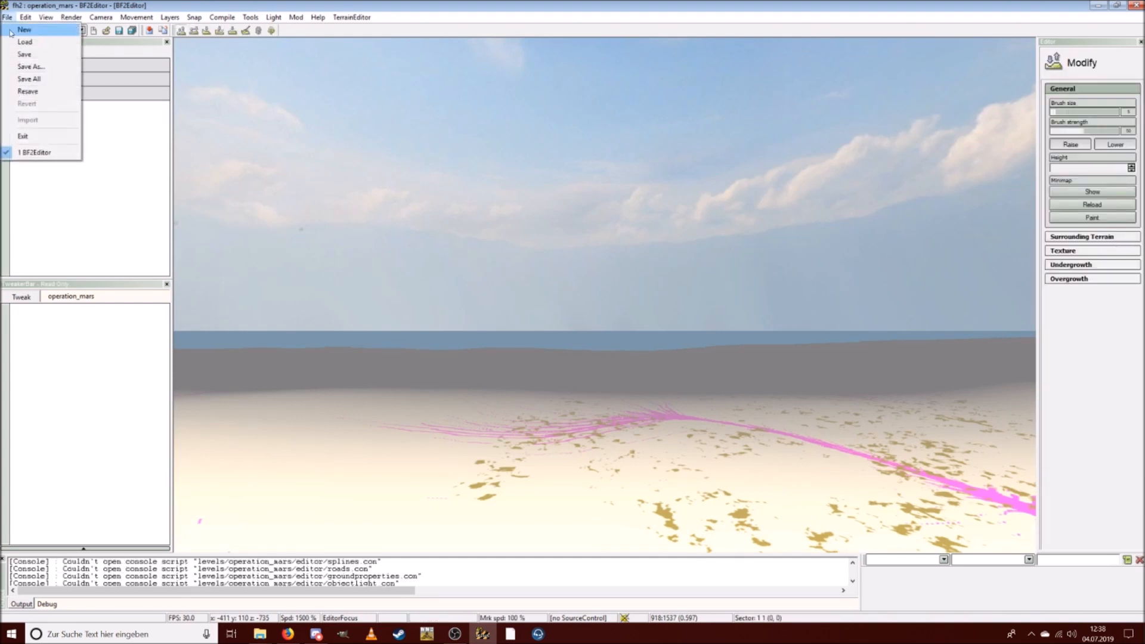
pyautogui.click(24, 92)
pyautogui.click(681, 194)
pyautogui.click(681, 206)
pyautogui.click(681, 218)
pyautogui.click(682, 241)
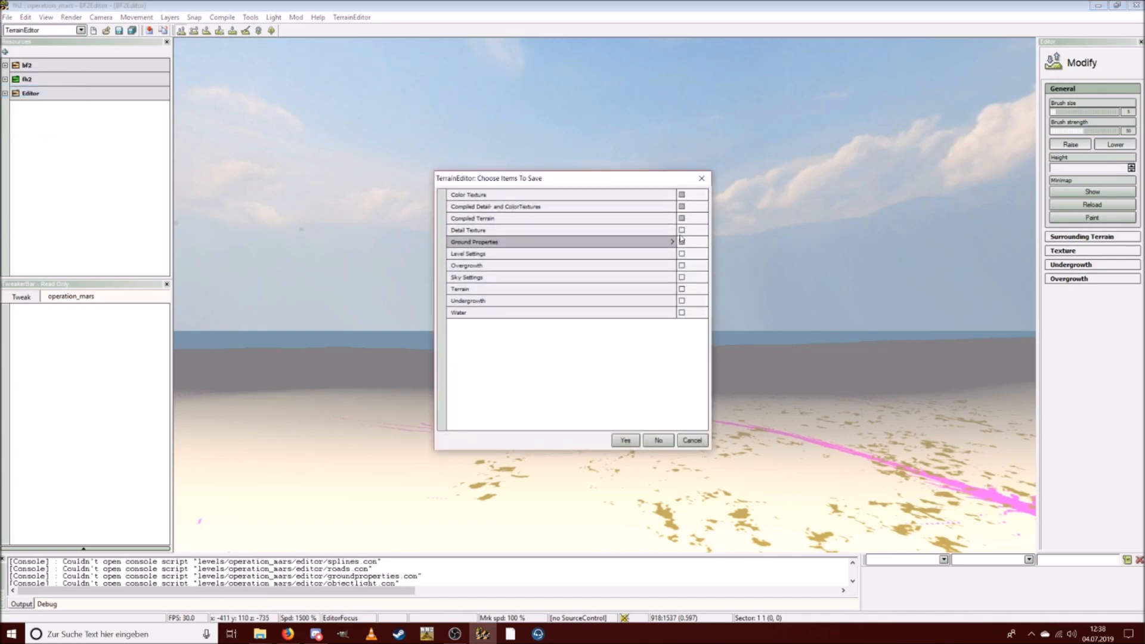
pyautogui.click(682, 230)
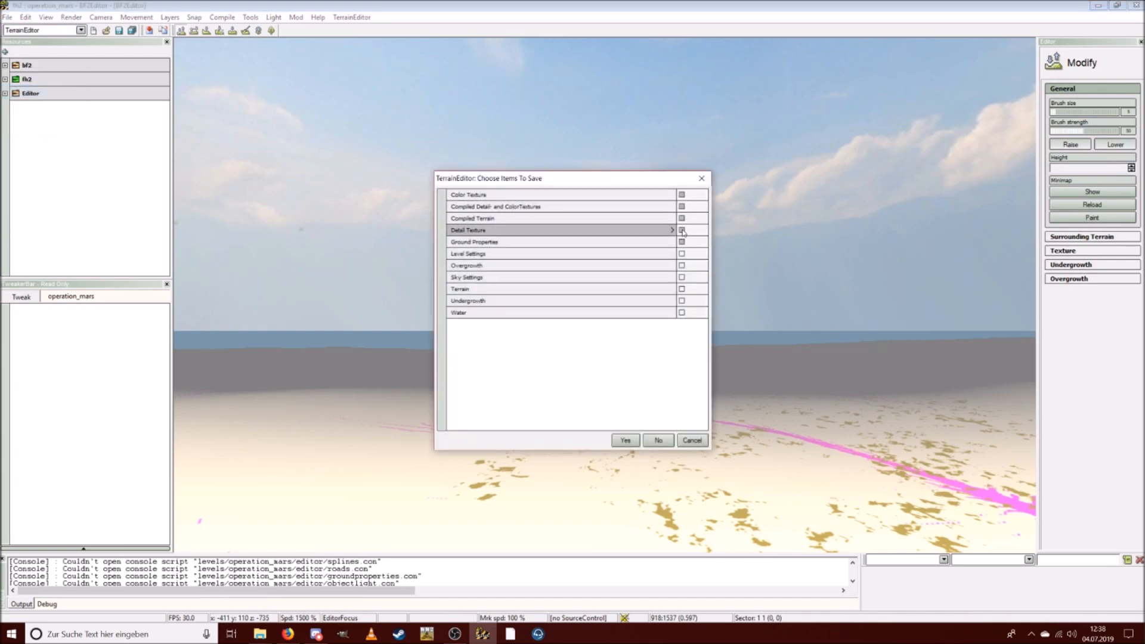
pyautogui.click(682, 289)
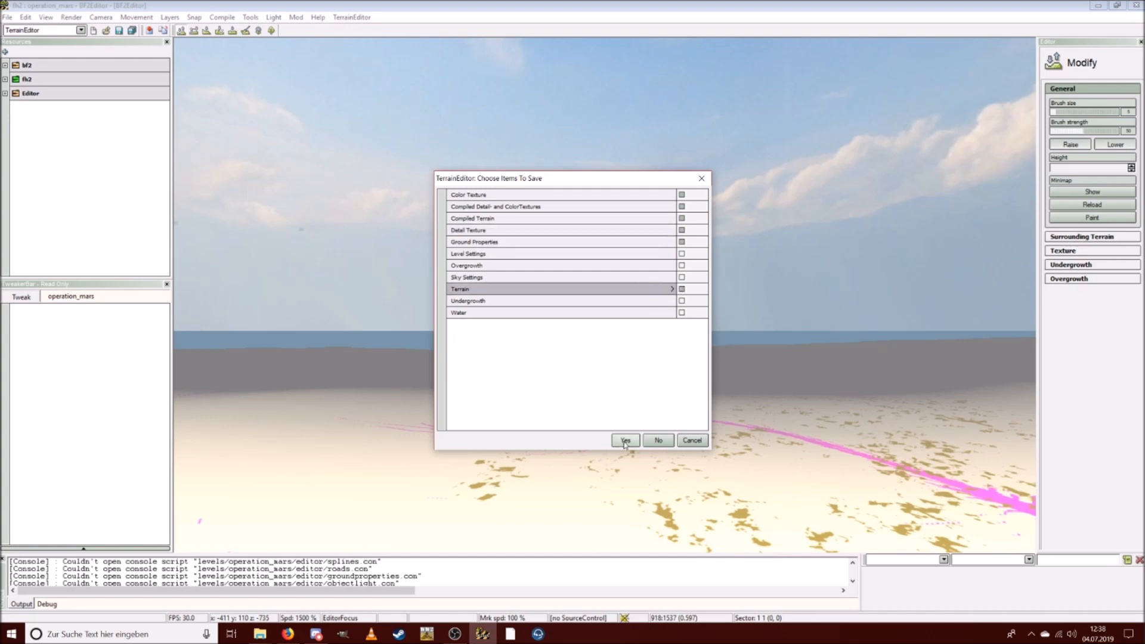
pyautogui.click(624, 441)
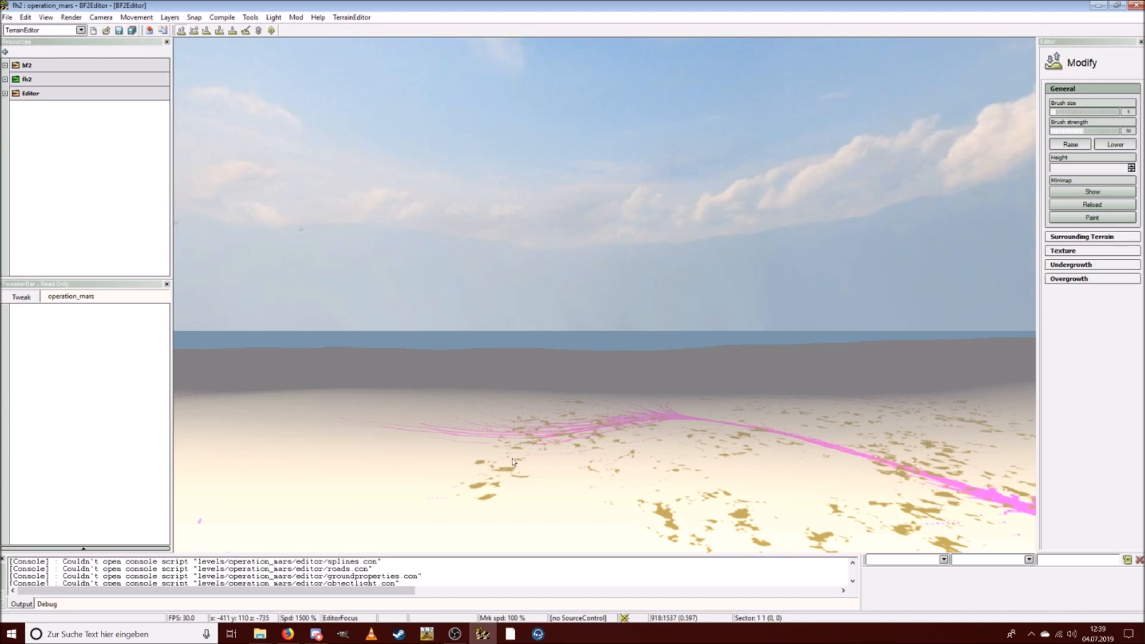
# Display the terrain in Grid With Texture Mode and fly across the map to examine the grid against the imported textures.
pyautogui.click(71, 17)
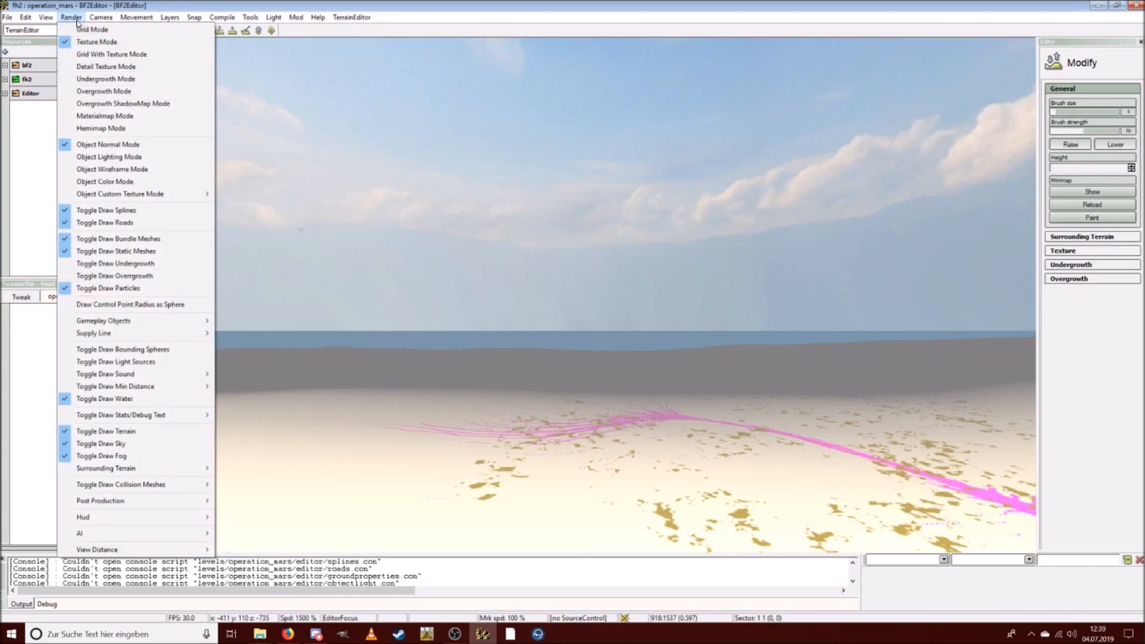
pyautogui.click(90, 51)
pyautogui.hotkey('ctrl', 'w')
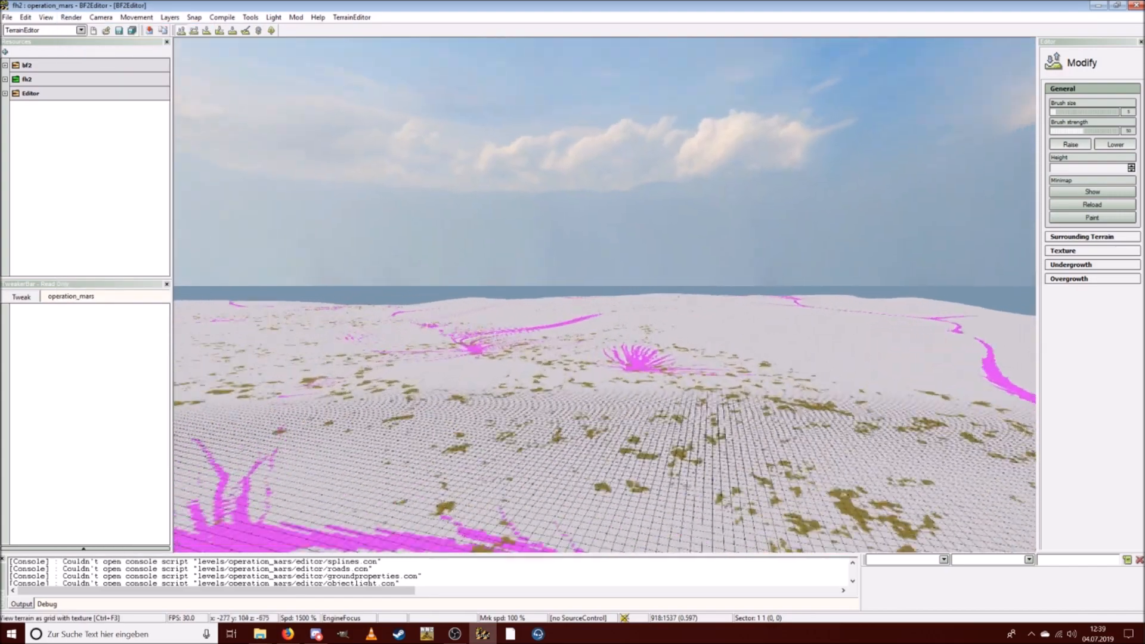
pyautogui.press('w')
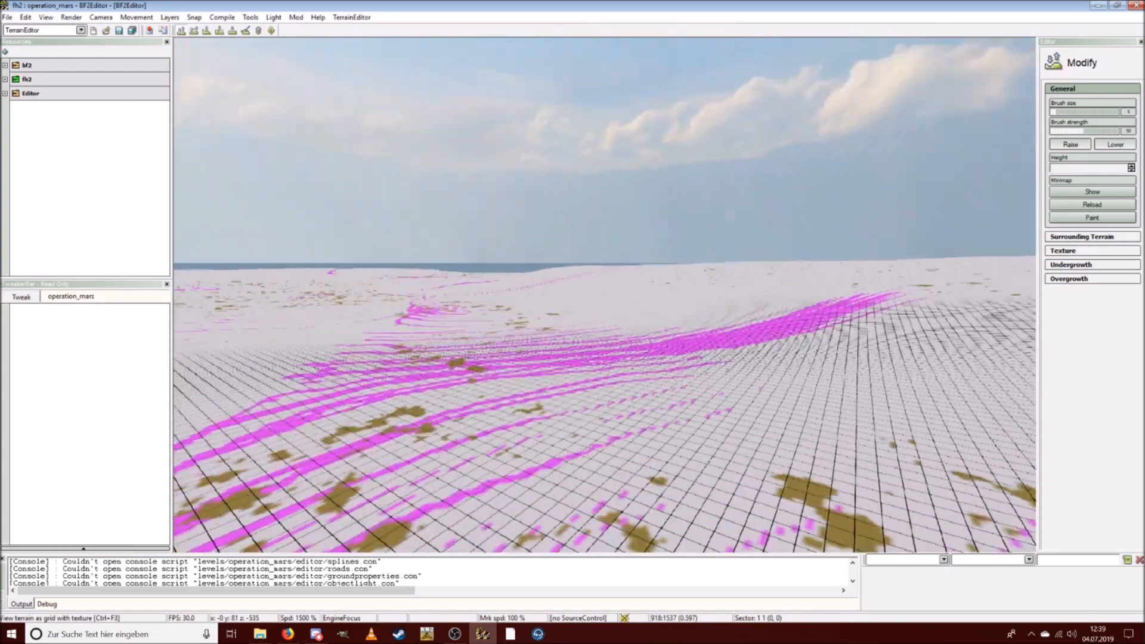
pyautogui.press('w')
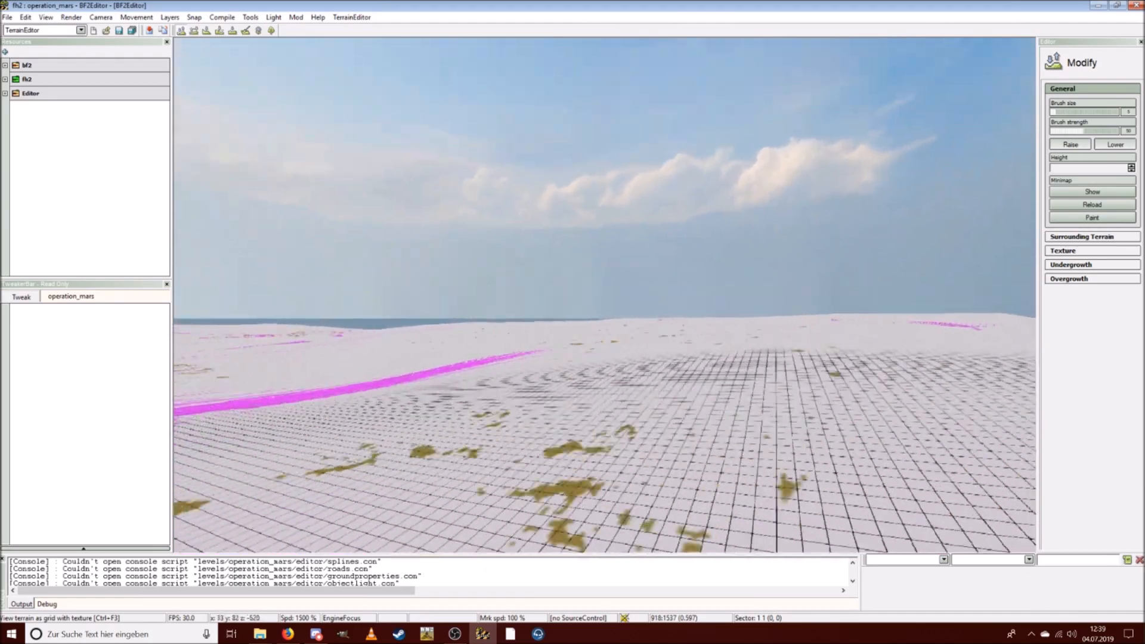
pyautogui.press('w')
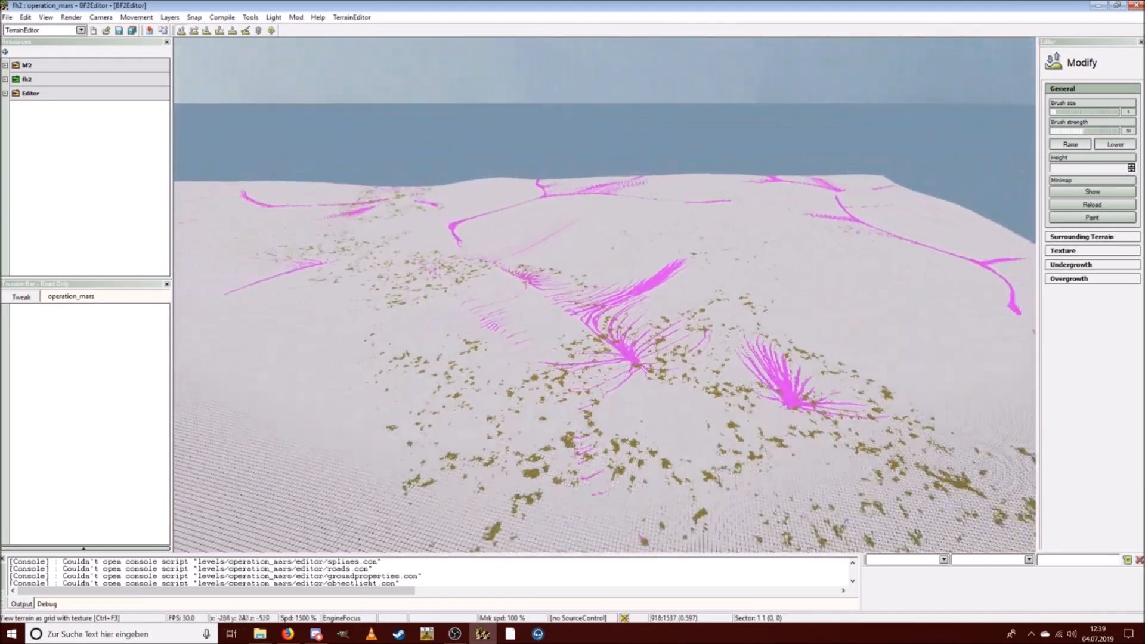
pyautogui.press('w')
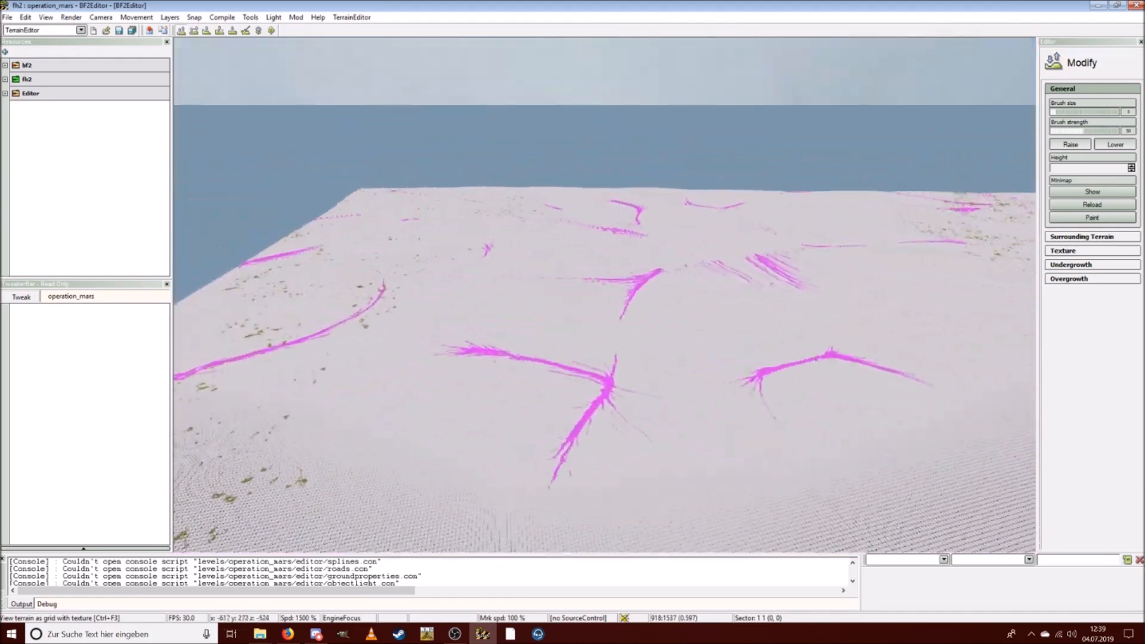
pyautogui.press('w')
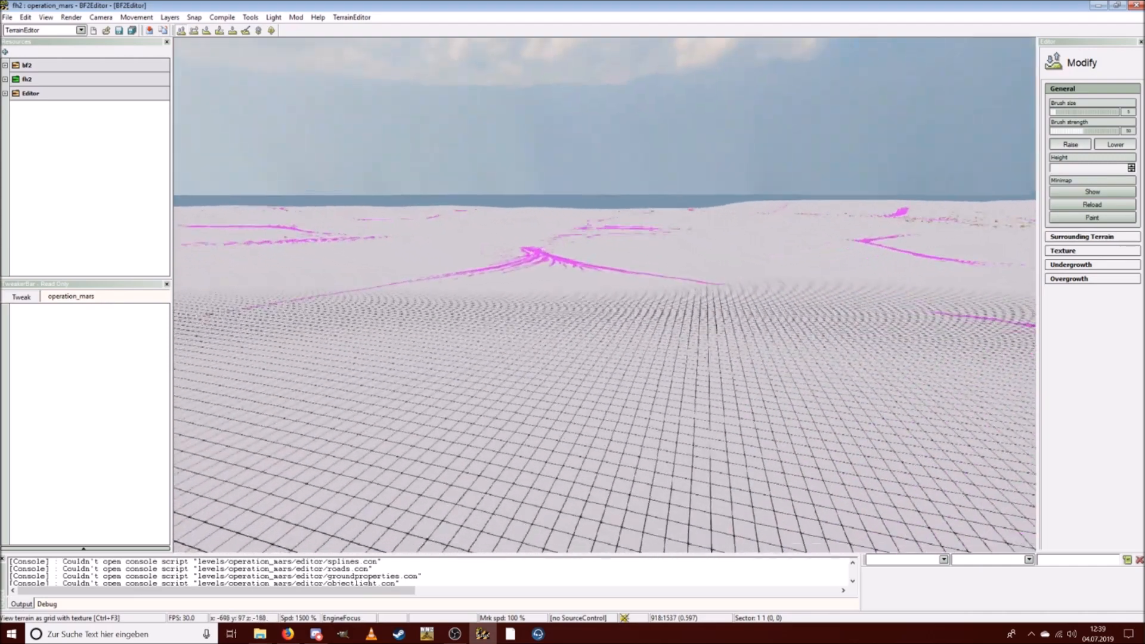
# Render the terrain in Hemimap Mode and look over the road and forest areas painted on it.
pyautogui.click(71, 16)
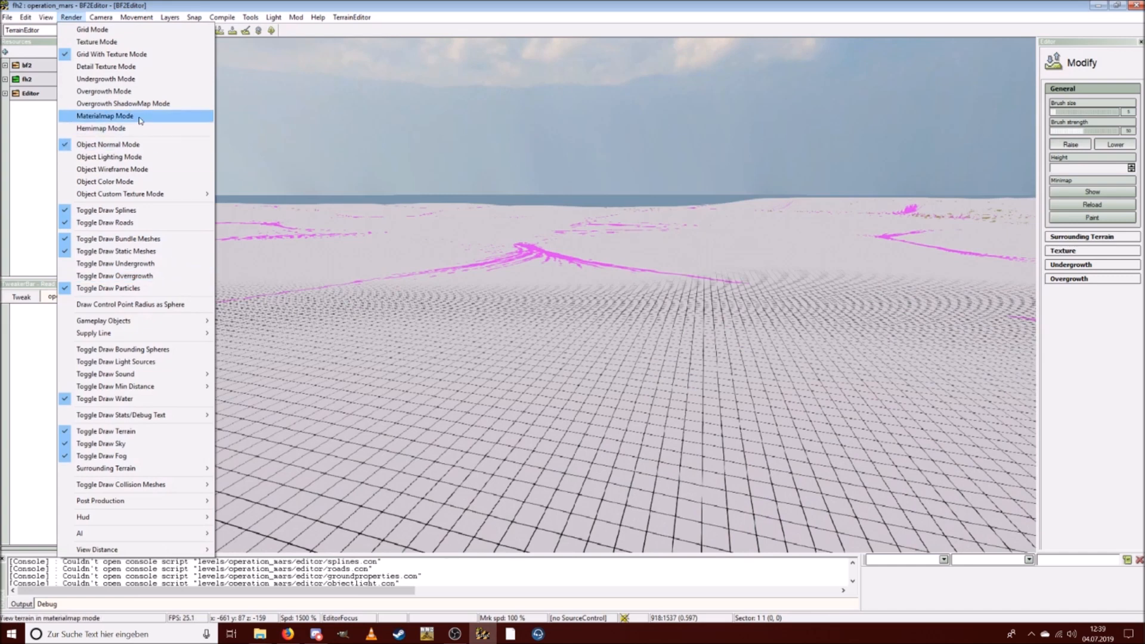
pyautogui.click(135, 127)
pyautogui.middleClick(668, 319)
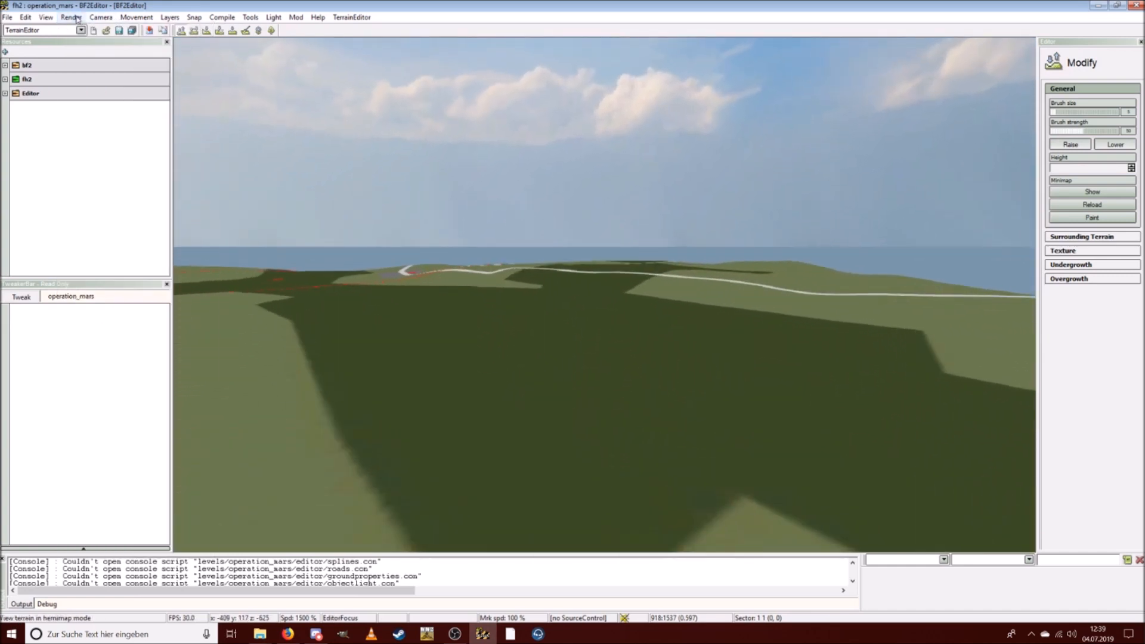
# Return to Grid With Texture Mode and fly along the magenta and brown patches to inspect their placement on the slopes.
pyautogui.click(71, 16)
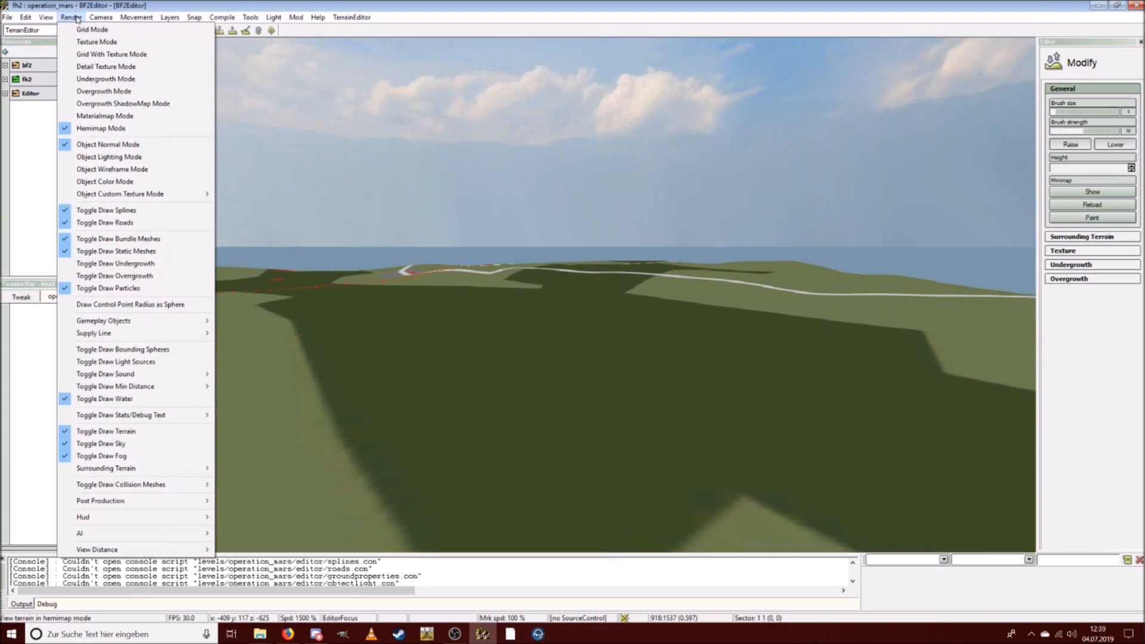
pyautogui.click(114, 54)
pyautogui.hotkey('ctrl', 's')
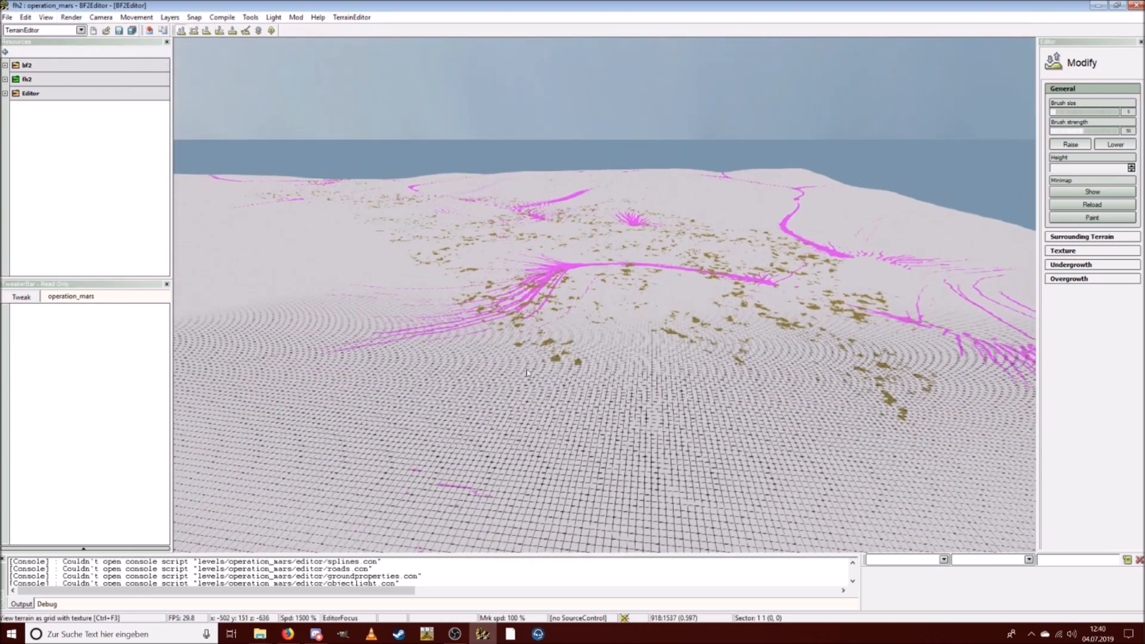
pyautogui.hotkey('ctrl', 'w')
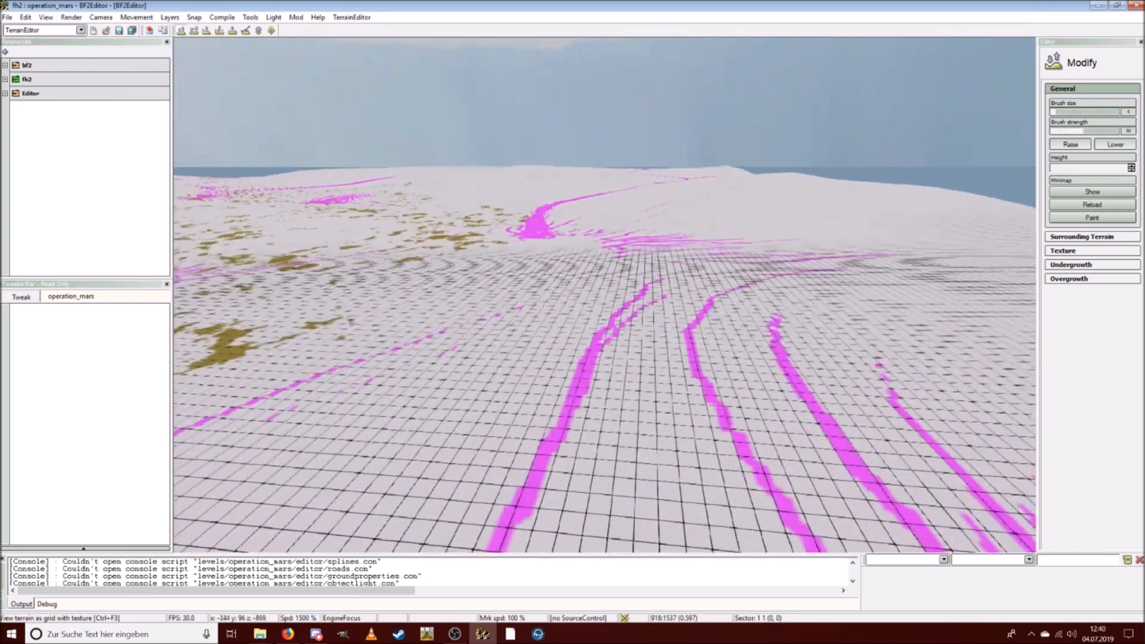
pyautogui.hotkey('ctrl', 's')
pyautogui.hotkey('ctrl', 'w')
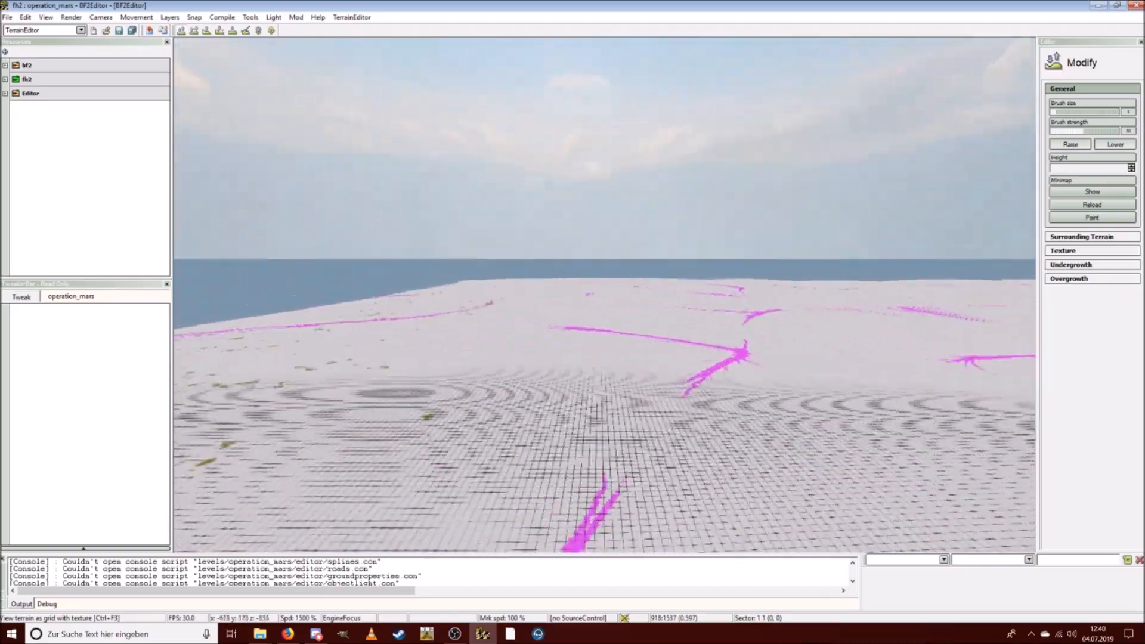
pyautogui.hotkey('ctrl', 'w')
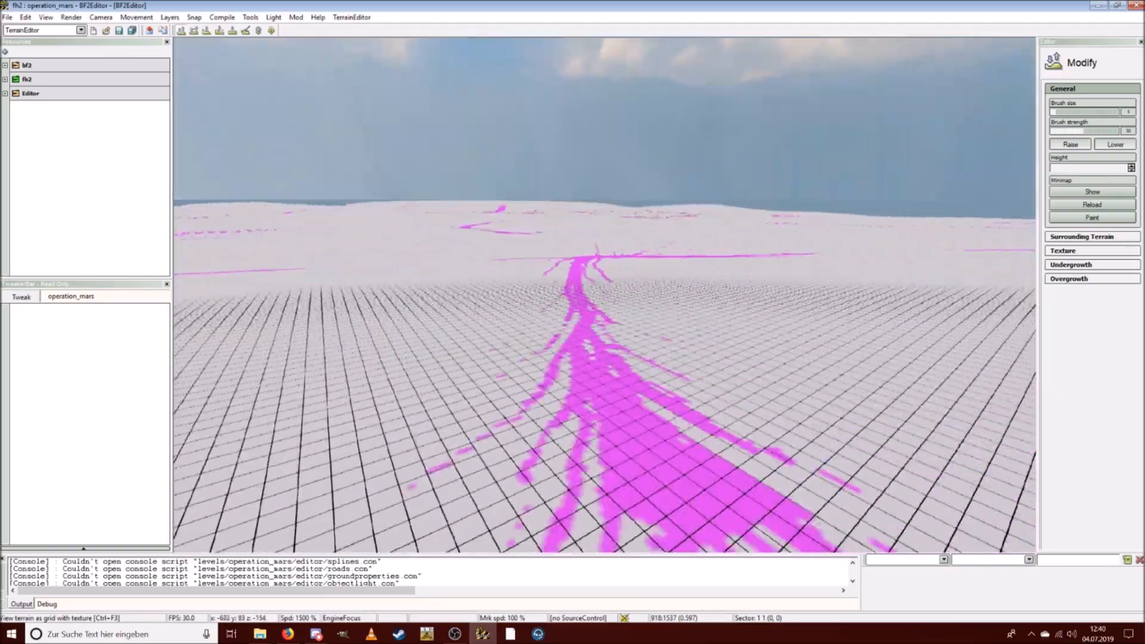
pyautogui.hotkey('ctrl', 's')
# Show the terrain in Hemimap Mode again and examine the road network around the village.
pyautogui.click(71, 17)
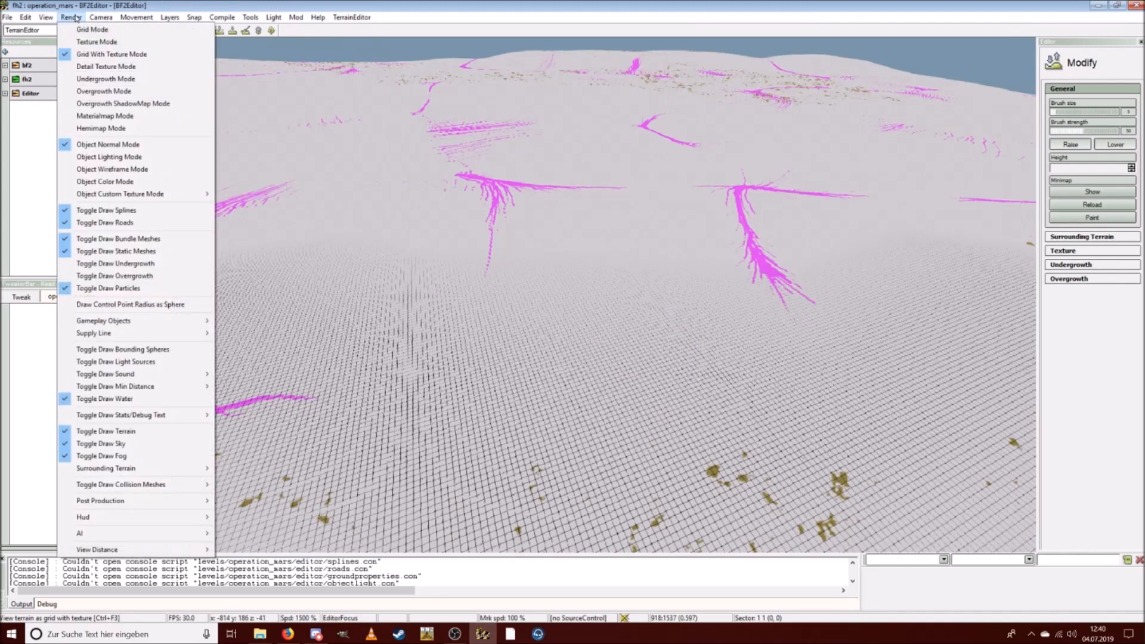
pyautogui.click(101, 128)
pyautogui.hotkey('ctrl', 'w')
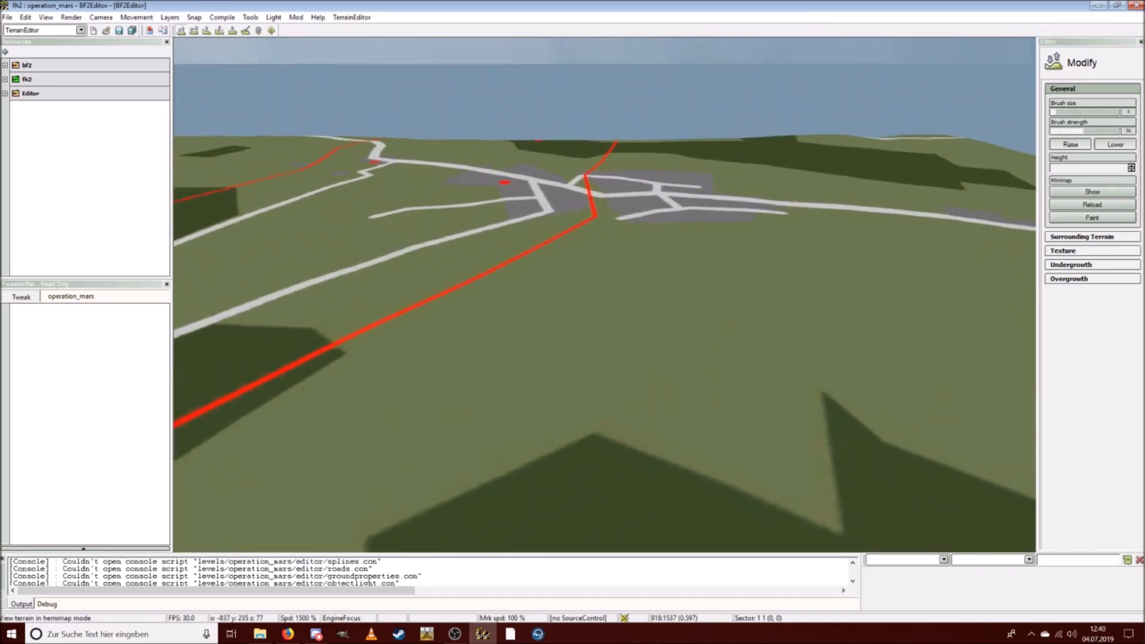
pyautogui.hotkey('ctrl', 's')
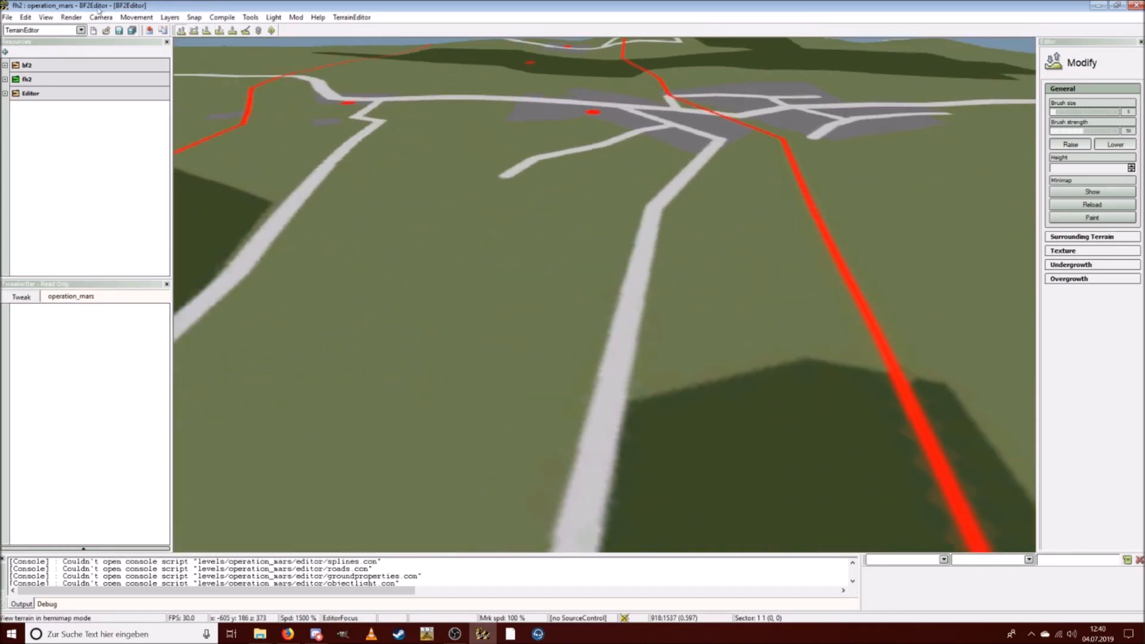
# Switch back to Grid With Texture Mode and examine the same area's magenta streaks from close up and from above.
pyautogui.click(74, 16)
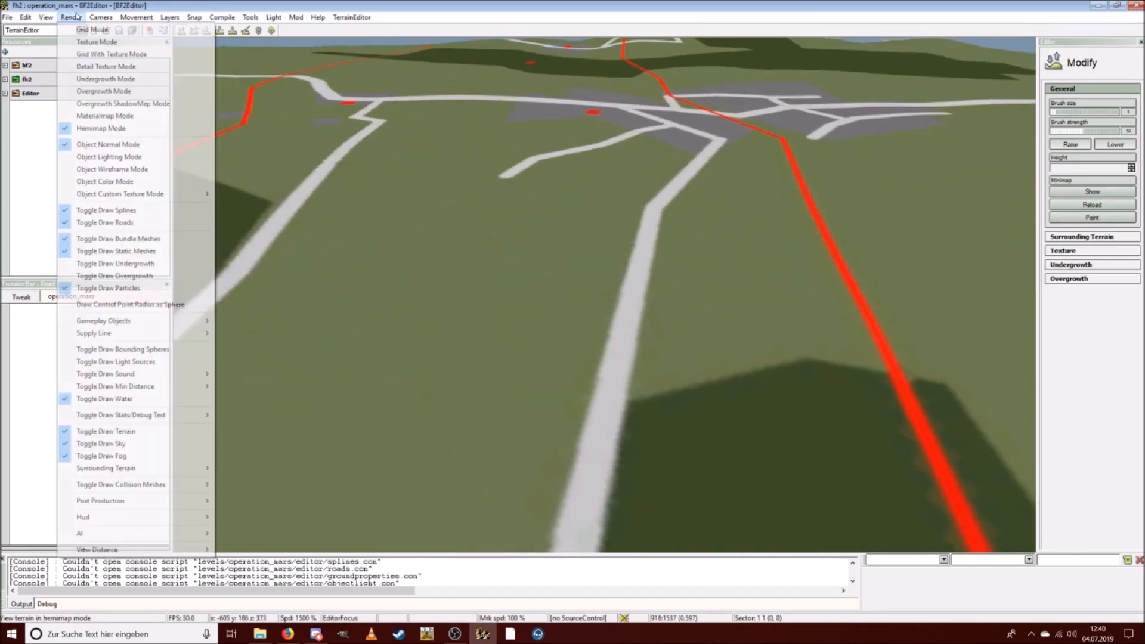
pyautogui.click(121, 54)
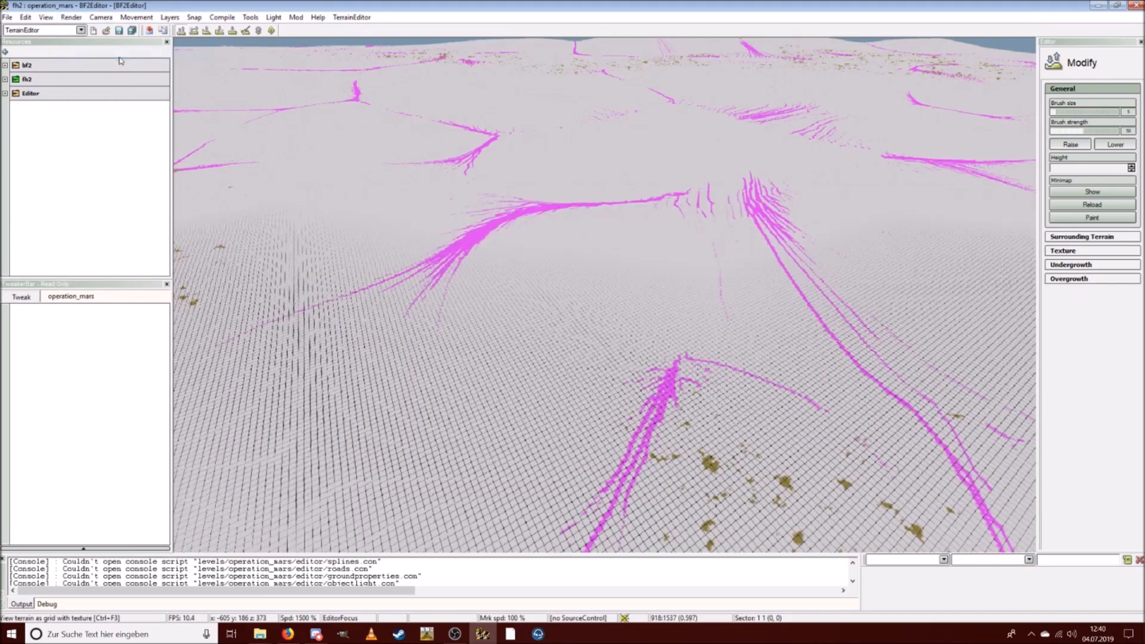
pyautogui.scroll(5, 667, 207)
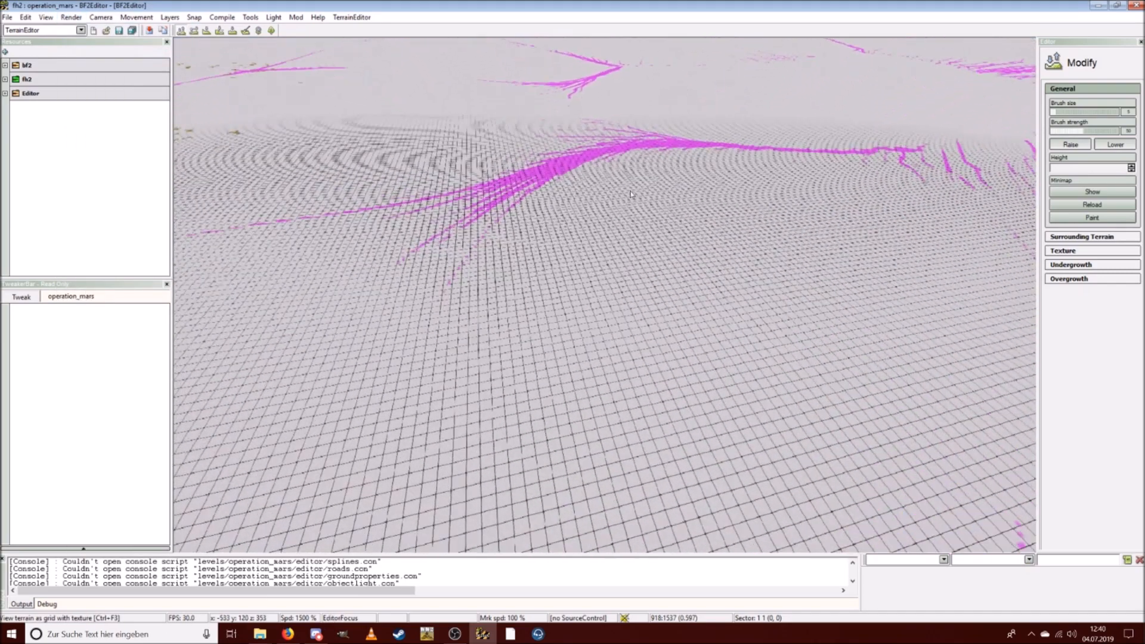
pyautogui.scroll(-10, 496, 225)
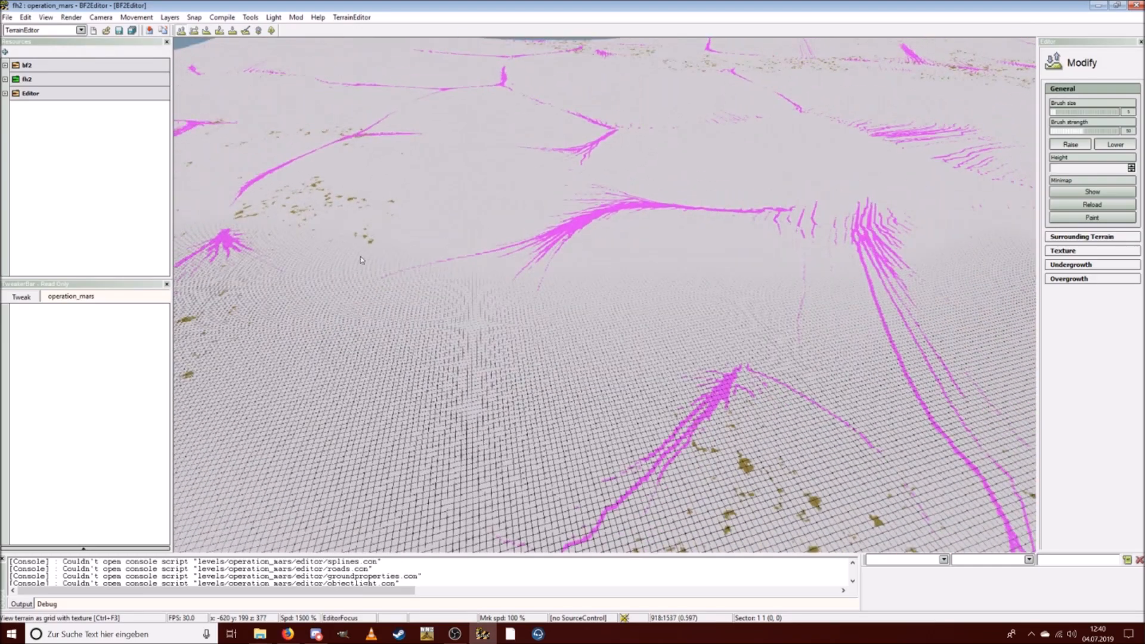
pyautogui.hotkey('ctrl', 'w')
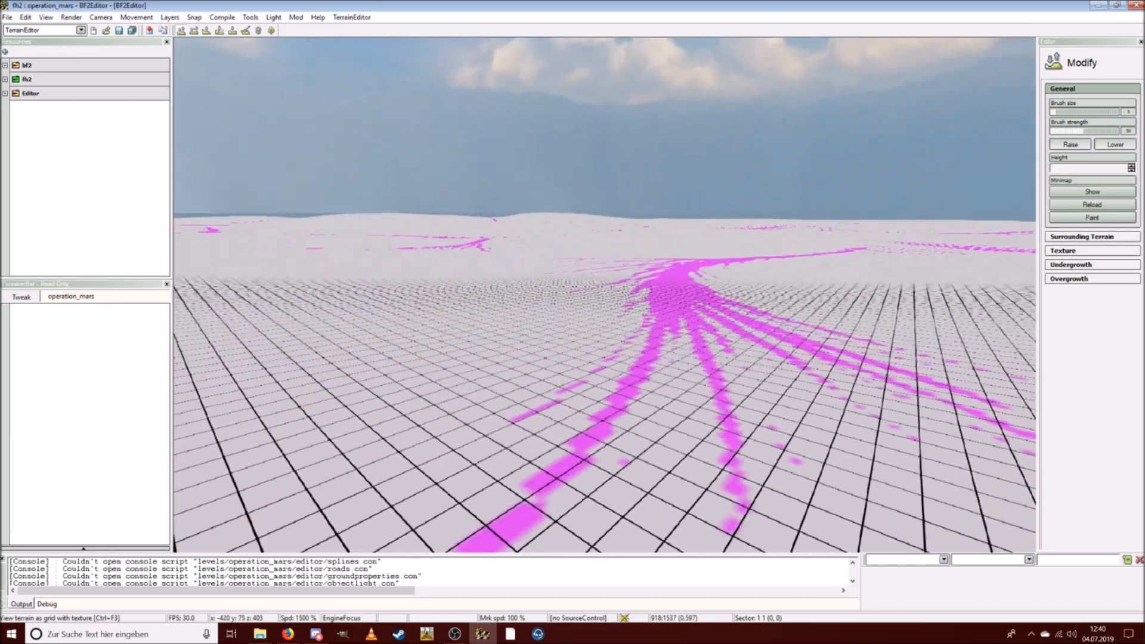
pyautogui.hotkey('ctrl', 's')
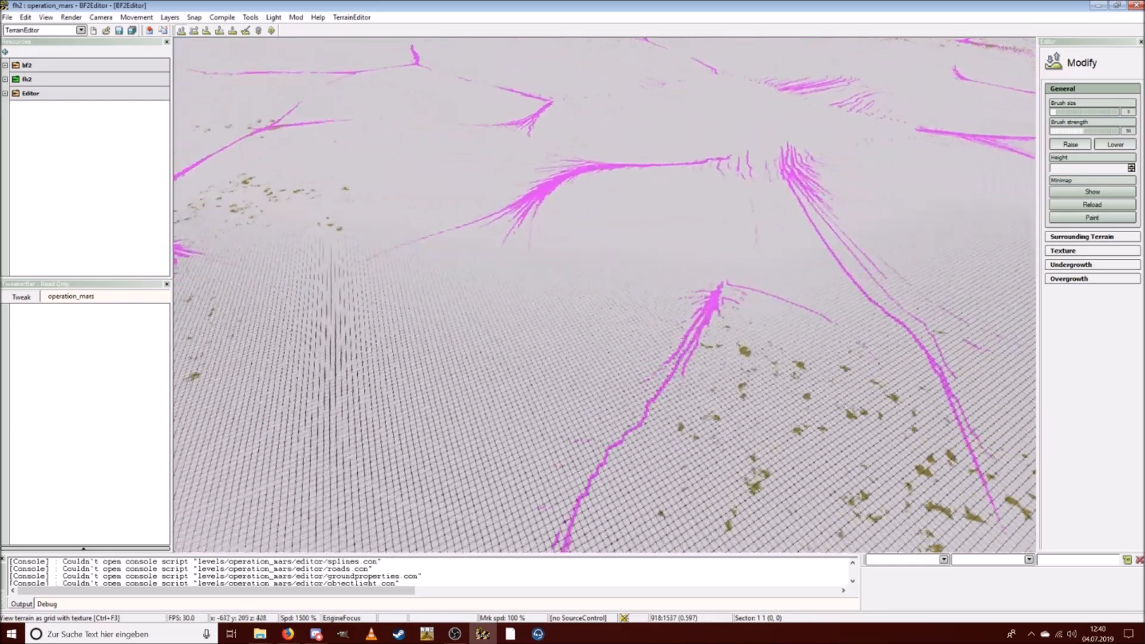
pyautogui.hotkey('ctrl', 'w')
pyautogui.hotkey('ctrl', 's')
pyautogui.hotkey('ctrl', 'w')
pyautogui.hotkey('ctrl', 's')
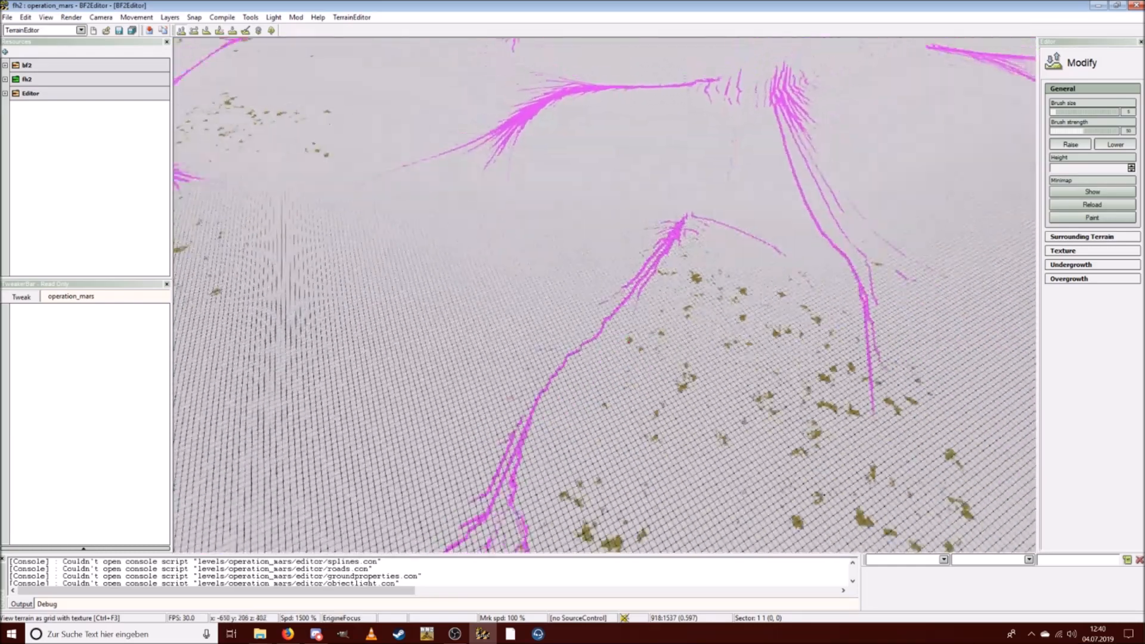
pyautogui.hotkey('ctrl', 's')
# Display this area in Hemimap Mode and fly over it to compare the roads, red line and forests with the textured terrain.
pyautogui.click(71, 17)
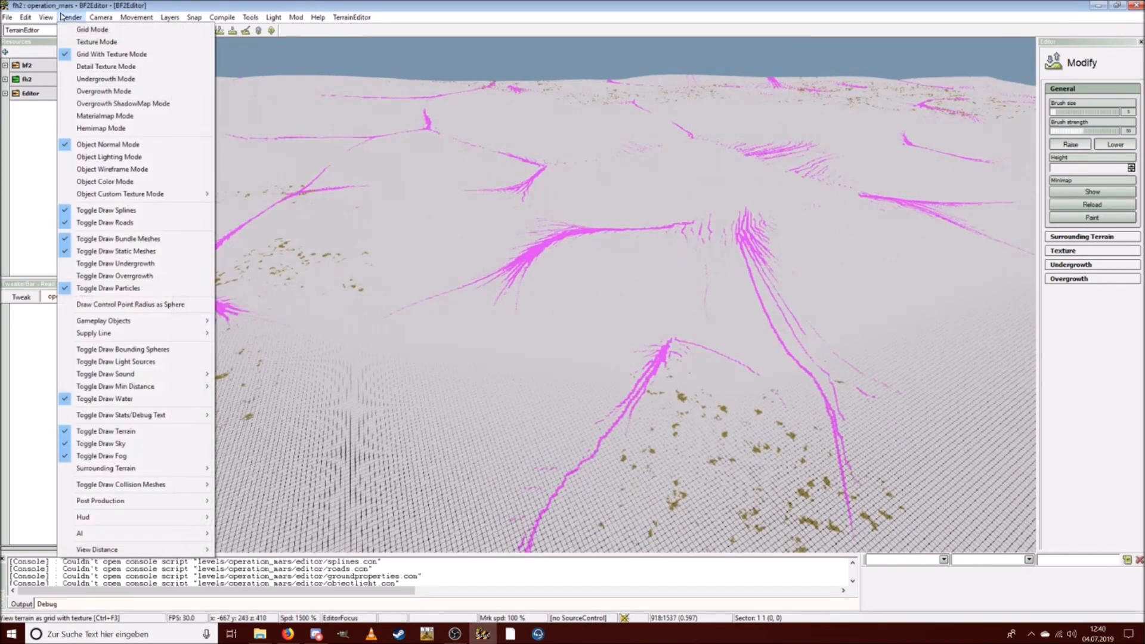
pyautogui.click(121, 127)
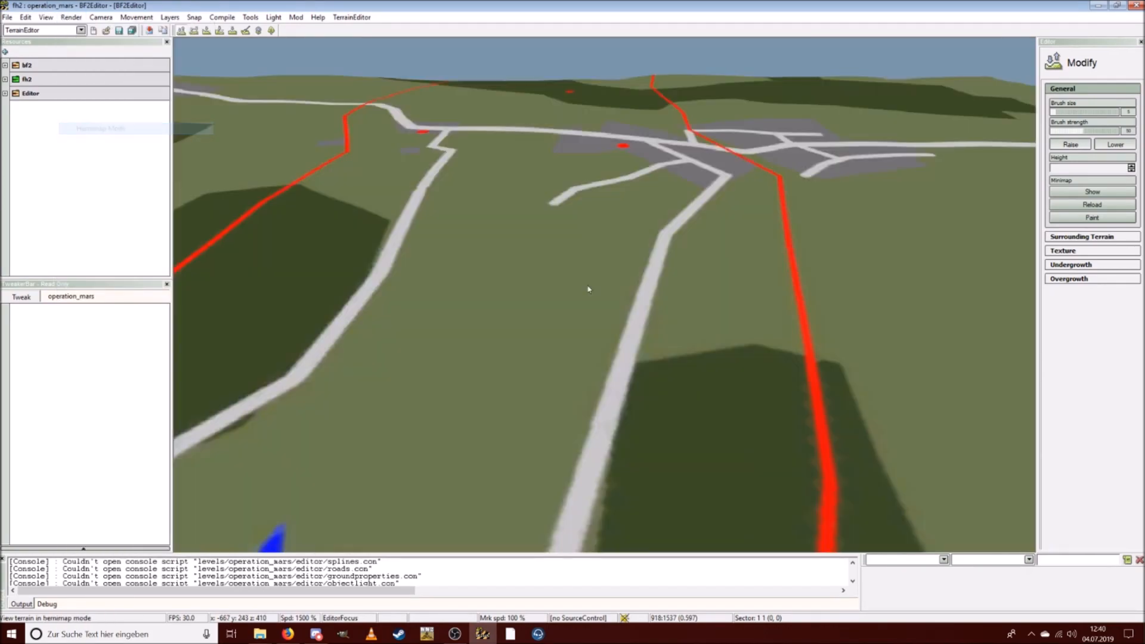
pyautogui.hotkey('ctrl', 'w')
pyautogui.hotkey('ctrl', 's')
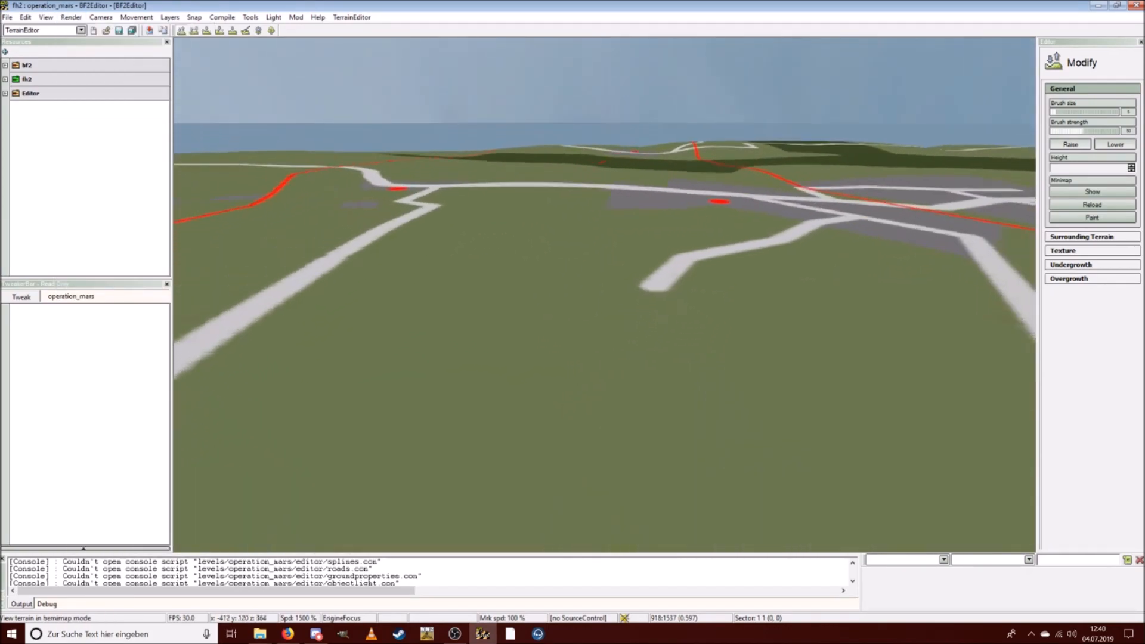
pyautogui.hotkey('ctrl', 'w')
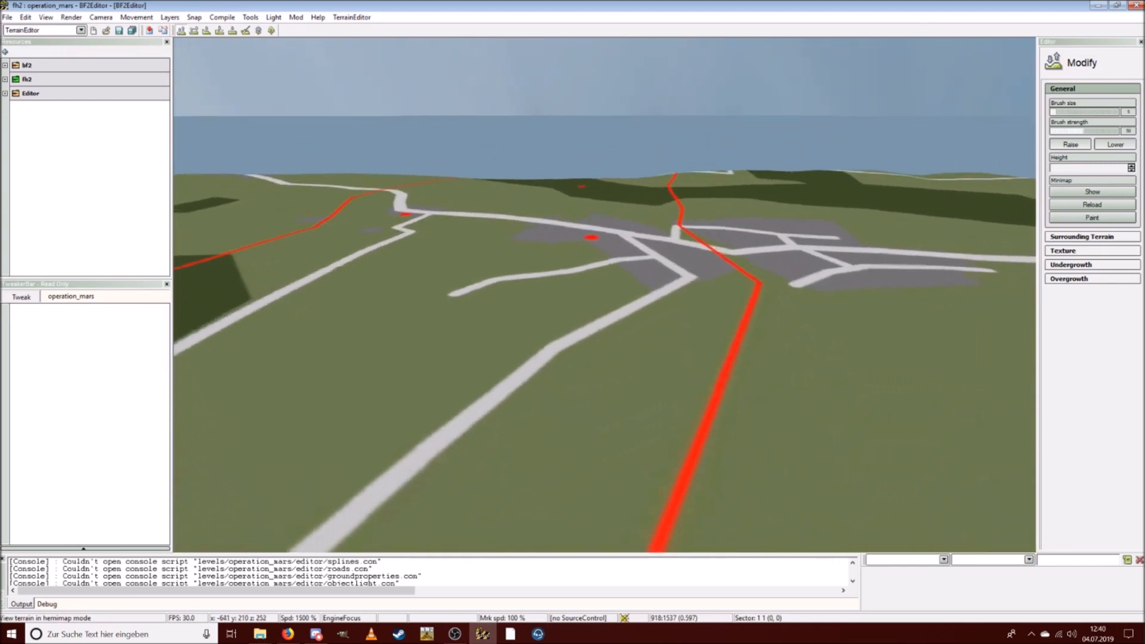
# Fly over the village, the surrounding roads, the red line and the blue star in Hemimap Mode to examine their layout.
pyautogui.hotkey('ctrl', 'w')
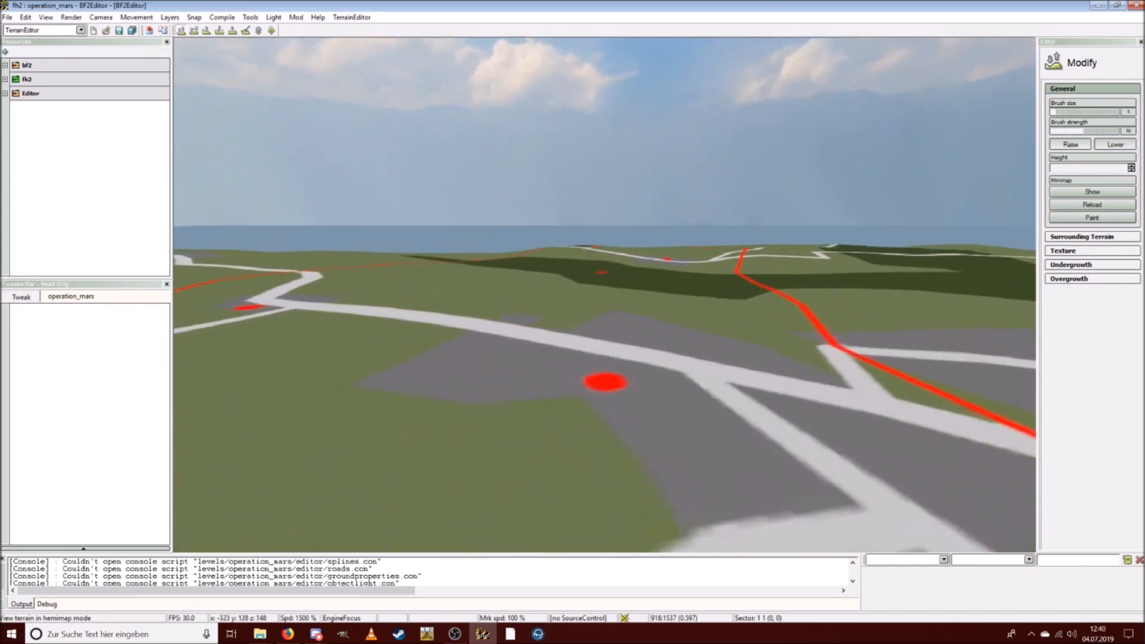
pyautogui.hotkey('ctrl', 'w')
pyautogui.hotkey('ctrl', 's')
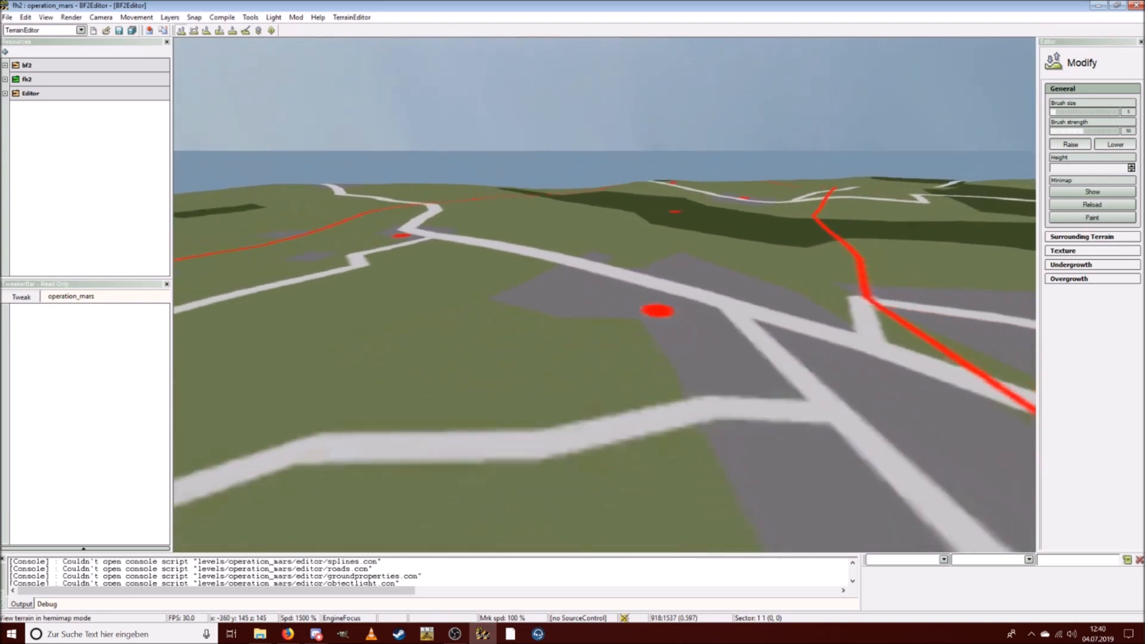
pyautogui.hotkey('ctrl', 'a')
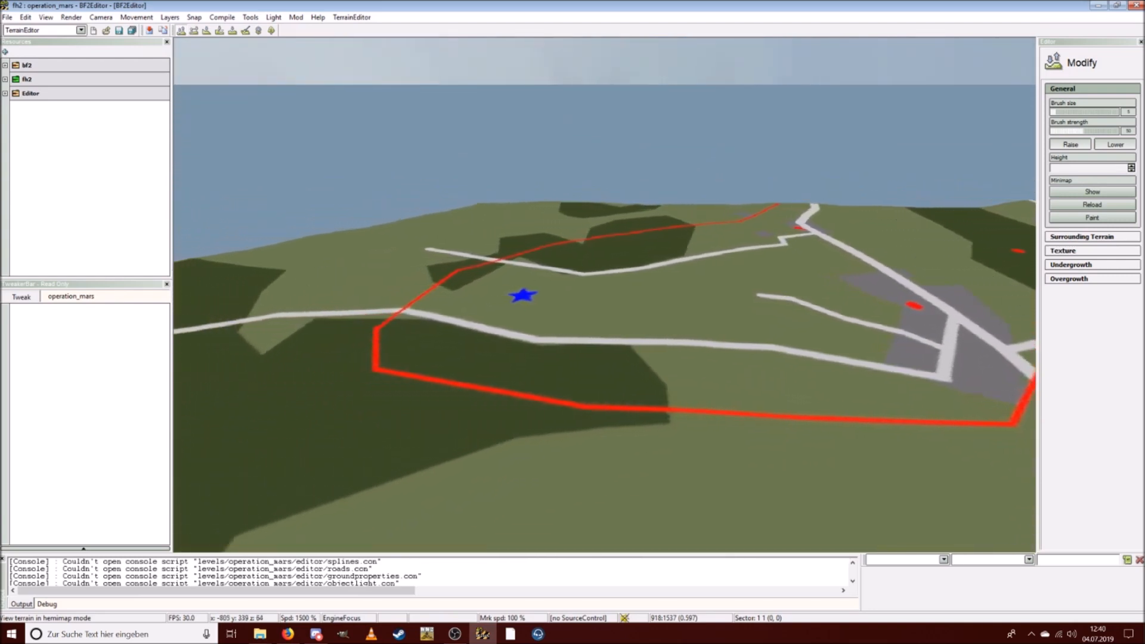
pyautogui.hotkey('ctrl', 'w')
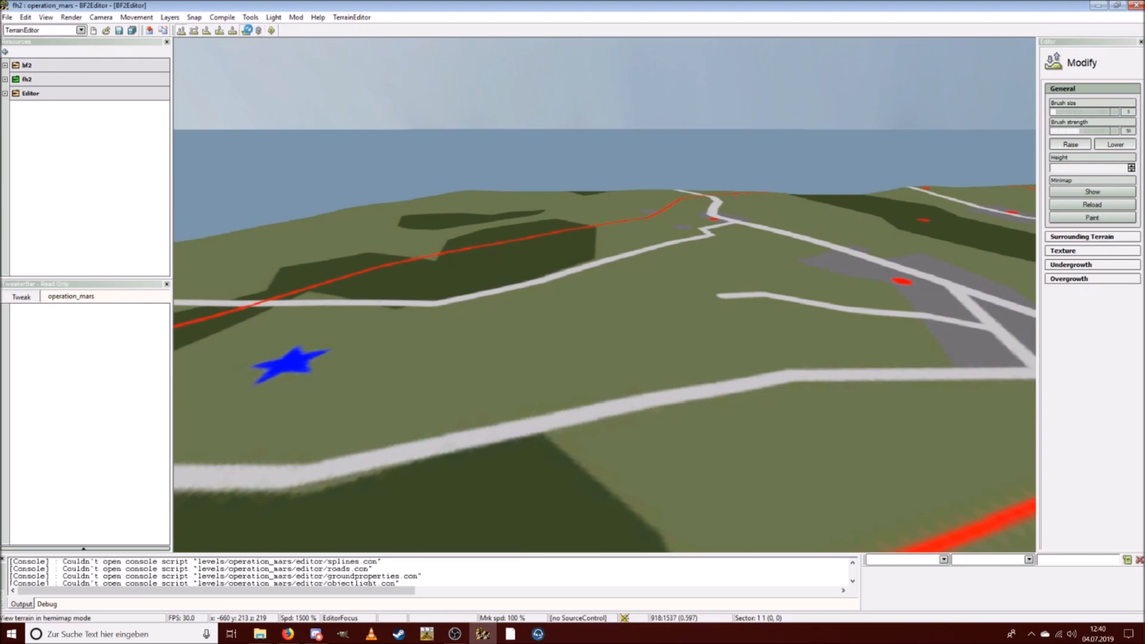
# Activate terrain texture editing, list the ground property layers, and show the magenta streaks in Detail Texture Mode.
pyautogui.click(247, 29)
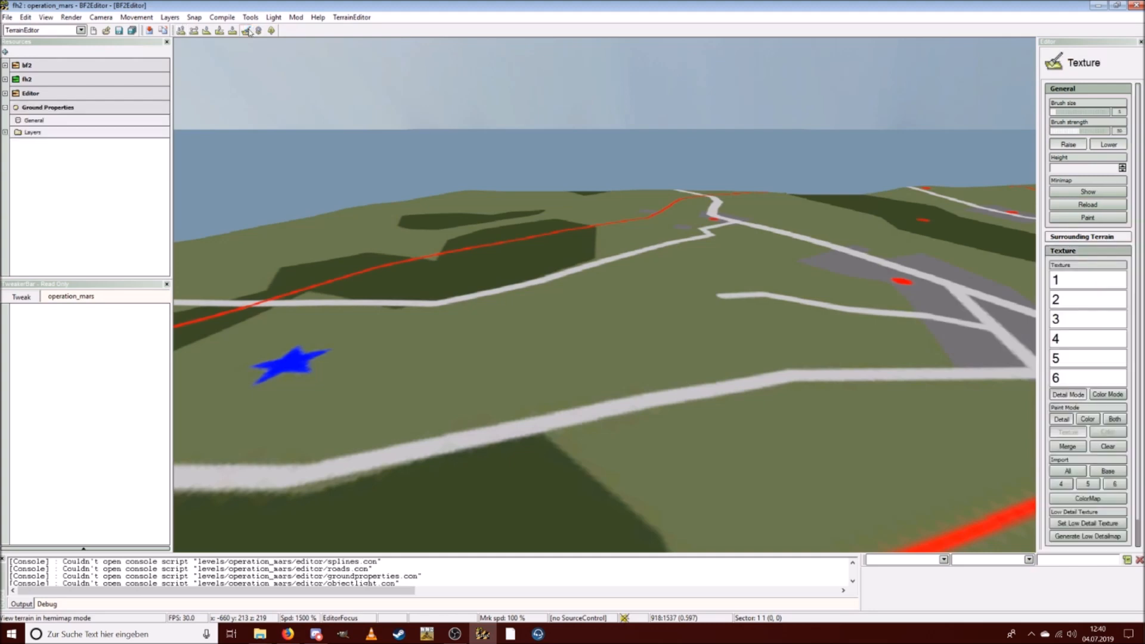
pyautogui.click(5, 132)
pyautogui.click(72, 17)
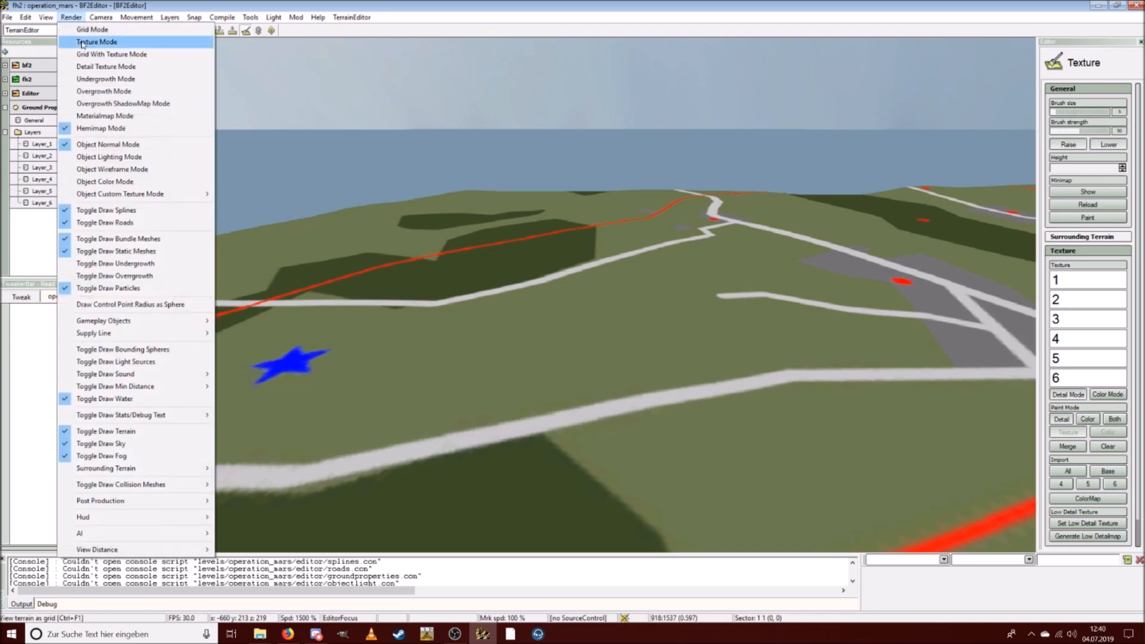
pyautogui.click(101, 66)
pyautogui.press('w')
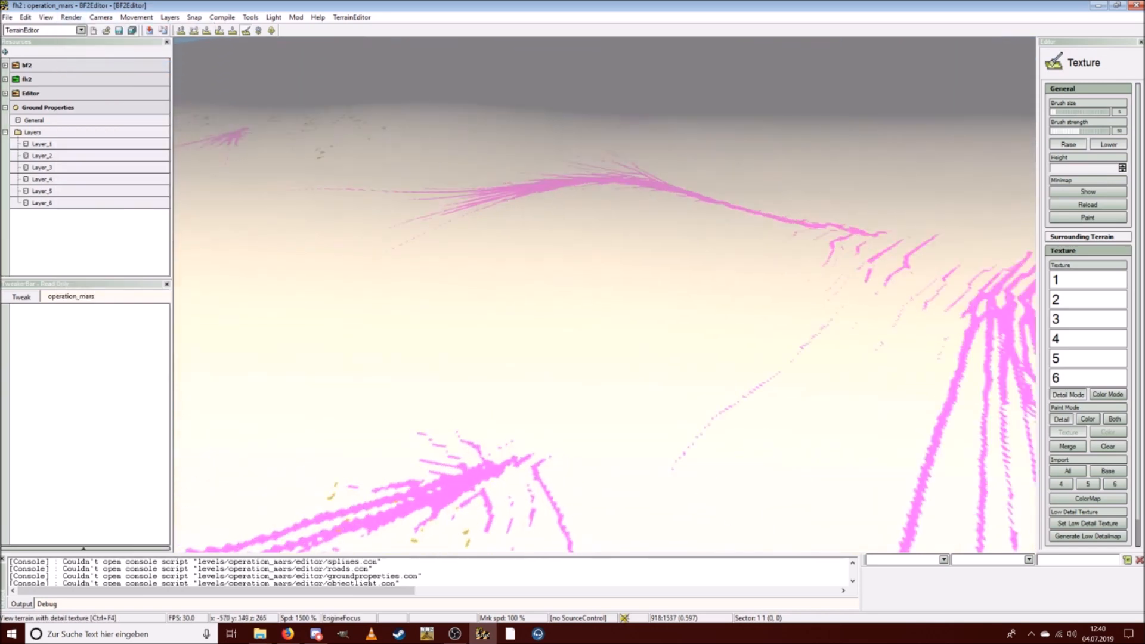
pyautogui.press('w')
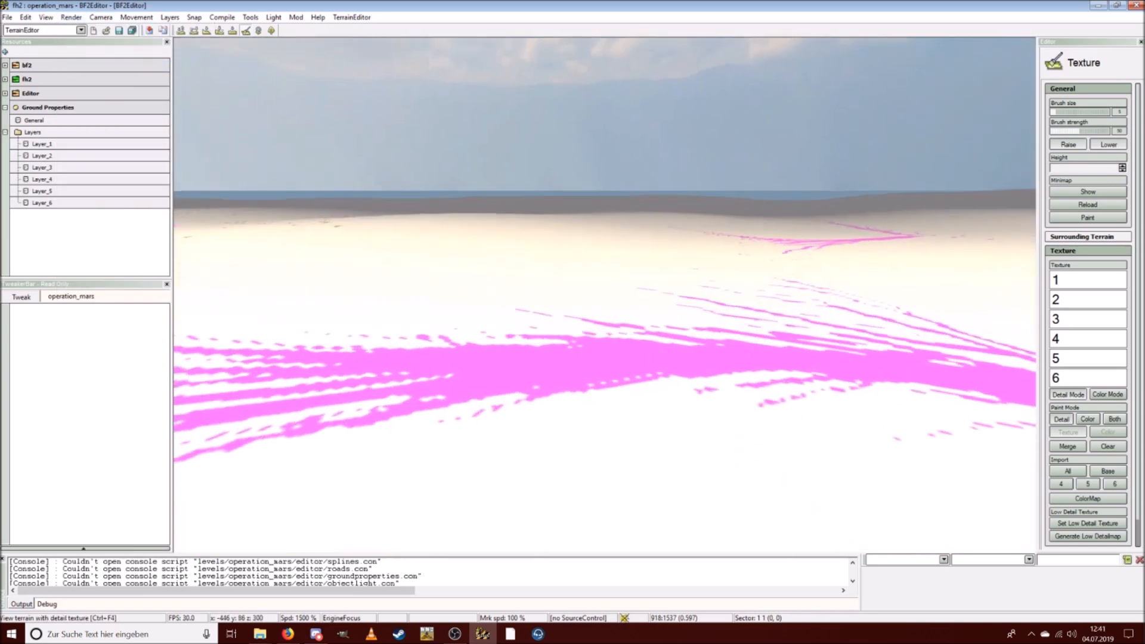
# Set Layer_1's detail texture to Garmisch_snow.
pyautogui.click(41, 145)
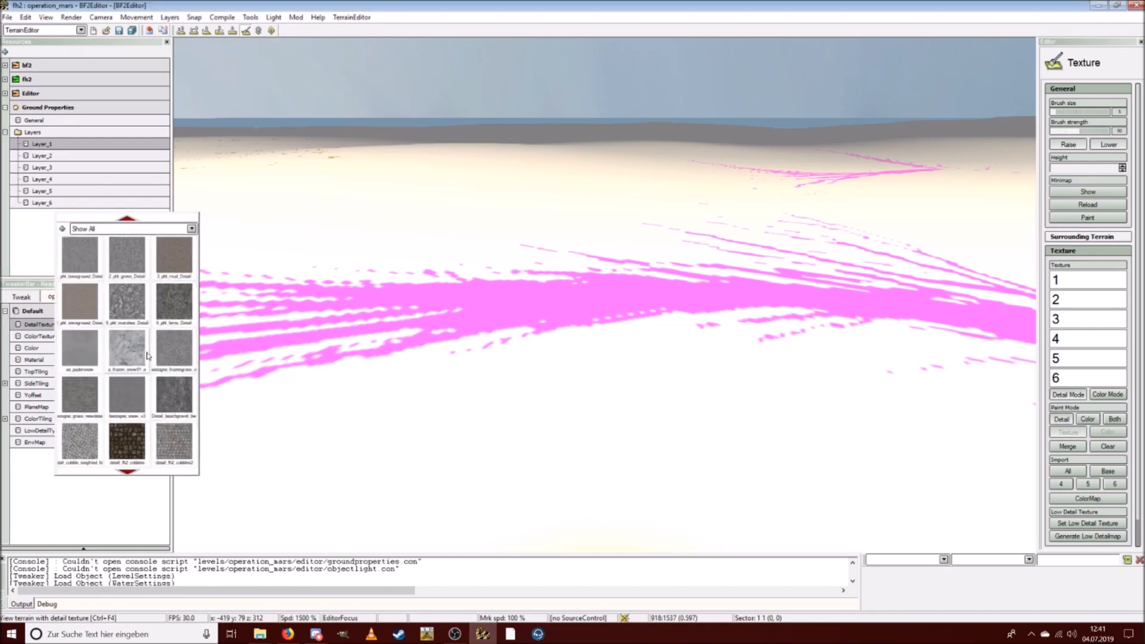
pyautogui.scroll(-3, 161, 348)
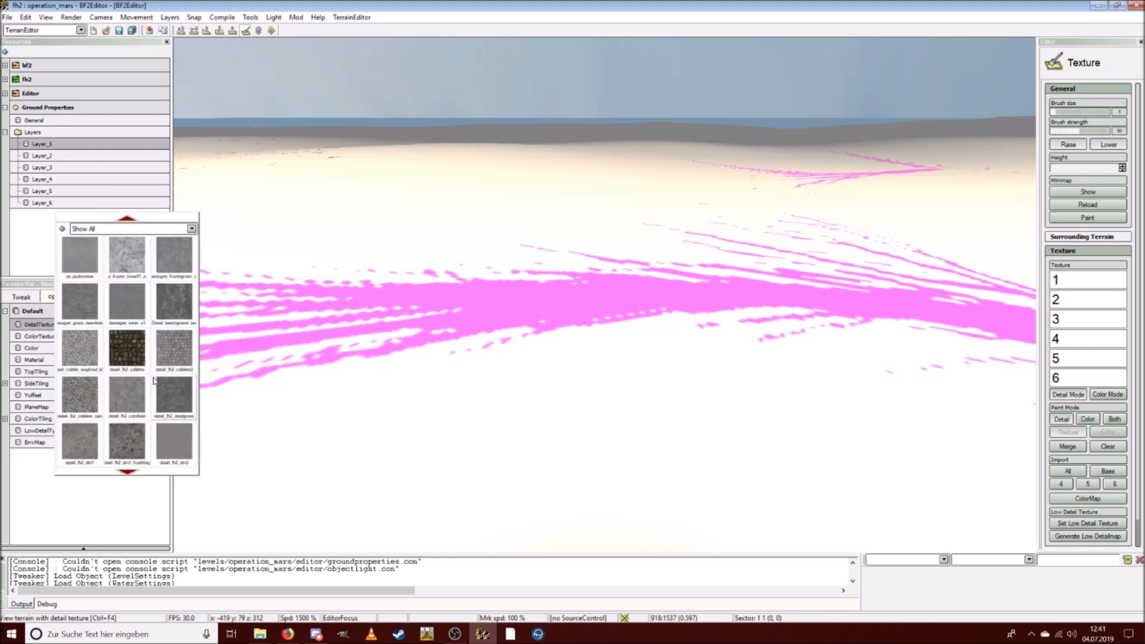
pyautogui.scroll(-1, 154, 381)
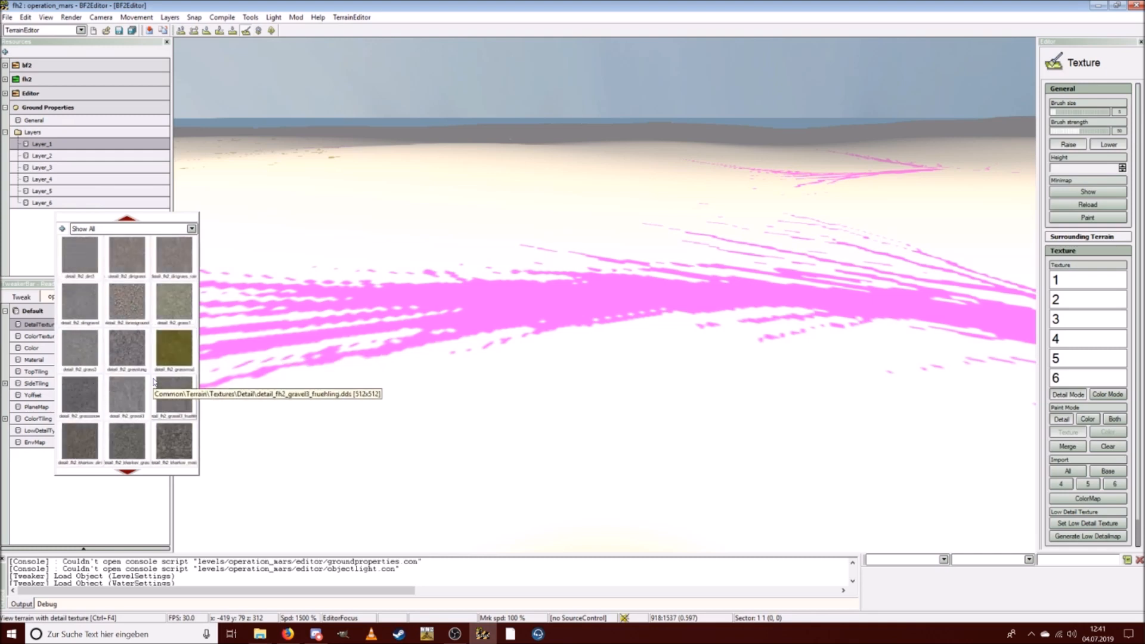
pyautogui.scroll(-5, 154, 387)
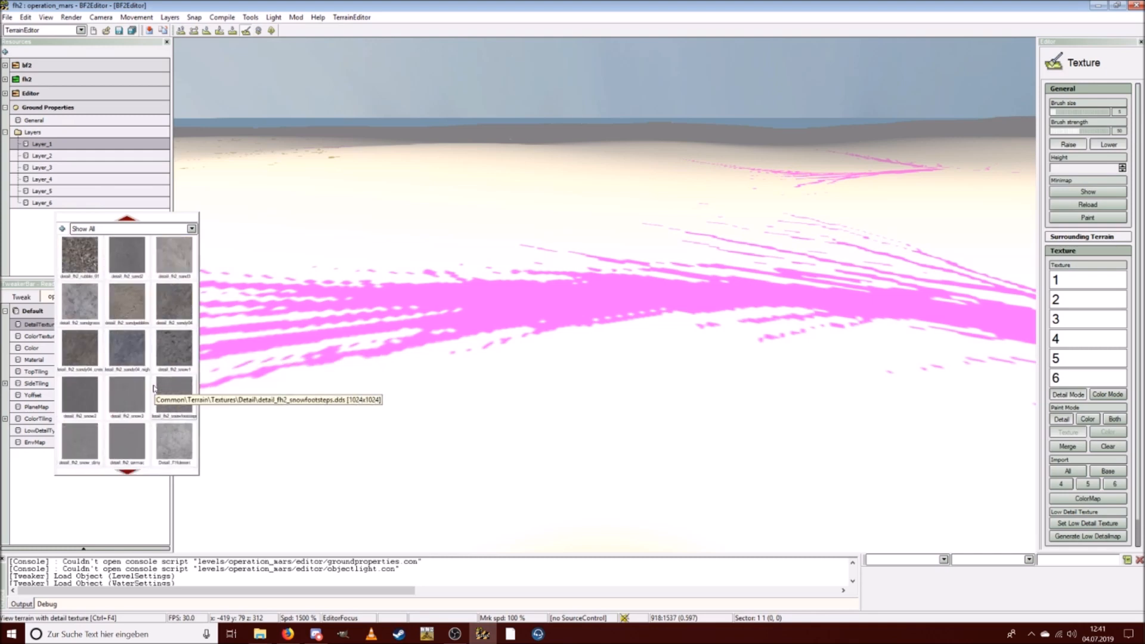
pyautogui.scroll(-5, 154, 388)
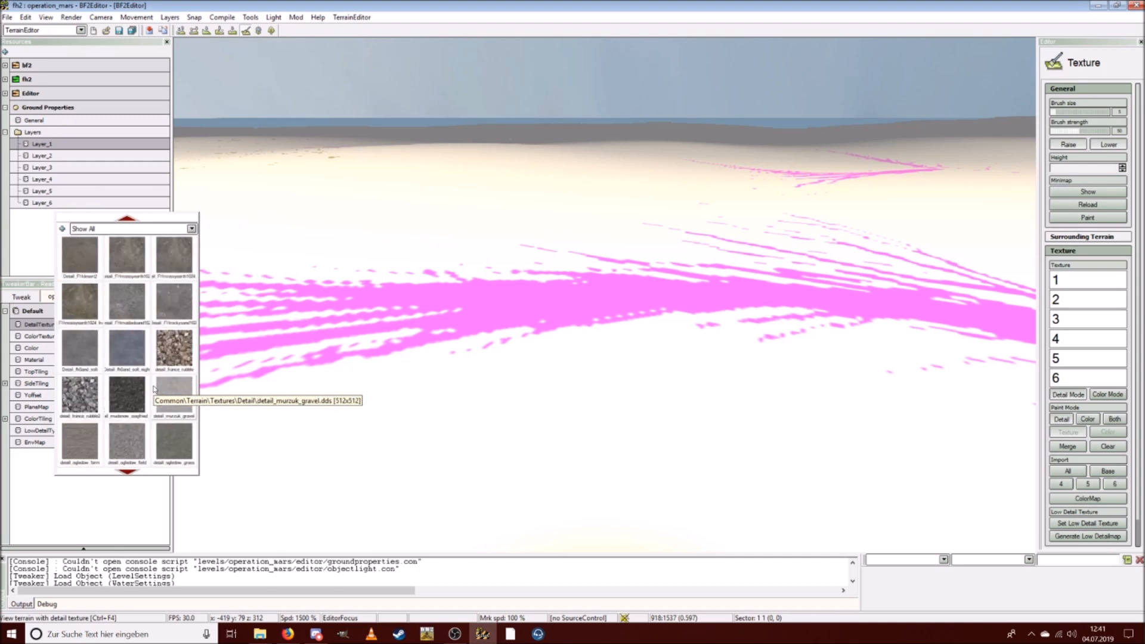
pyautogui.scroll(-3, 184, 404)
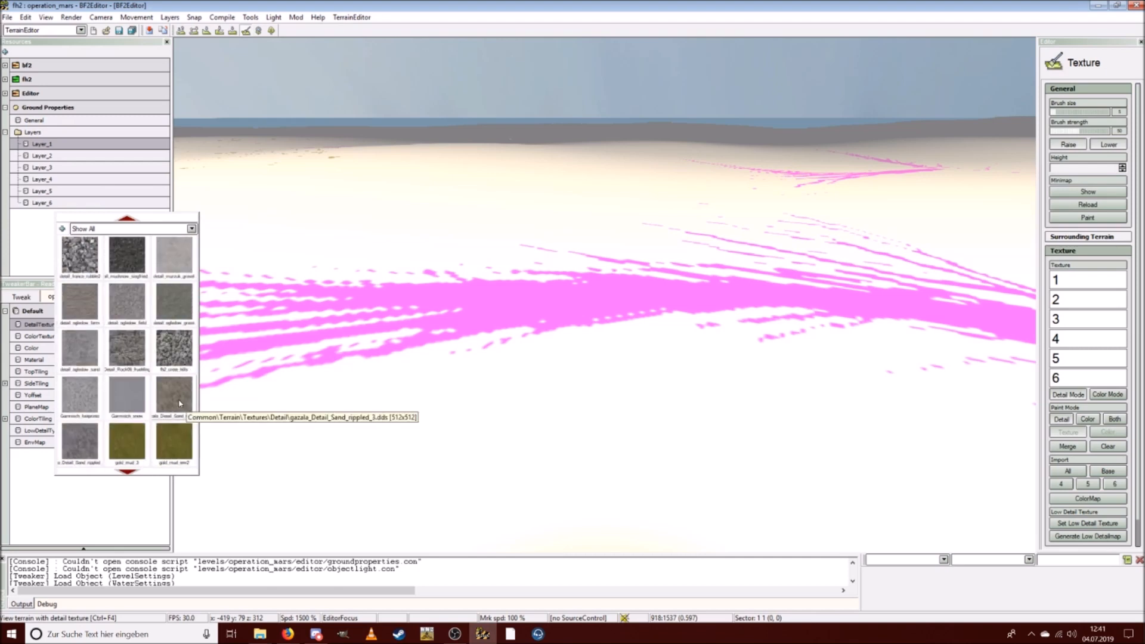
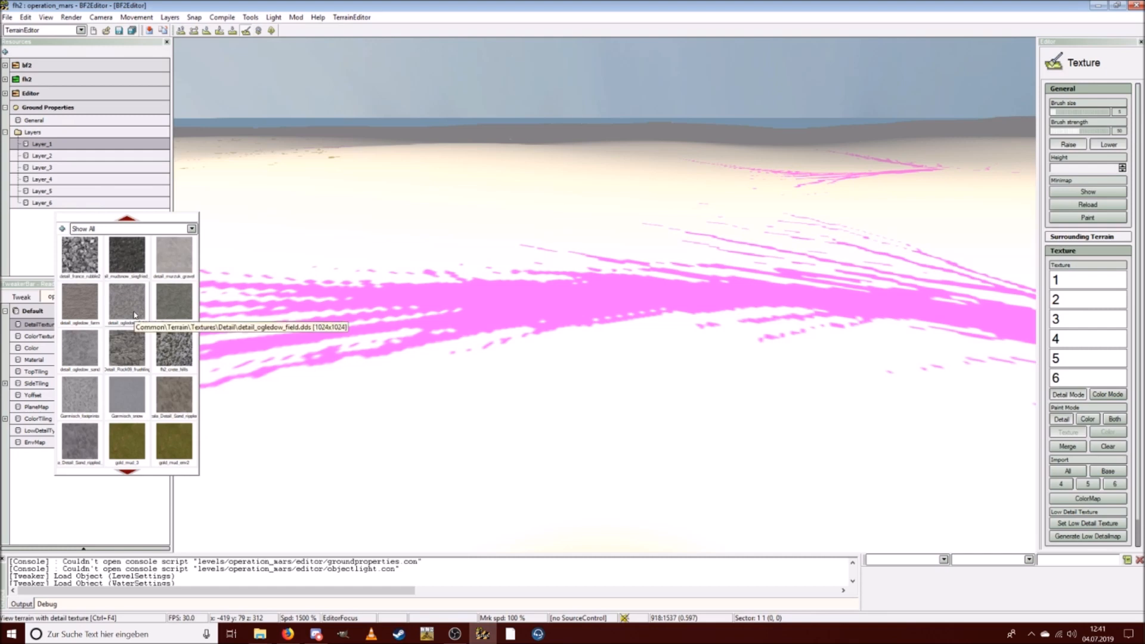
pyautogui.click(125, 396)
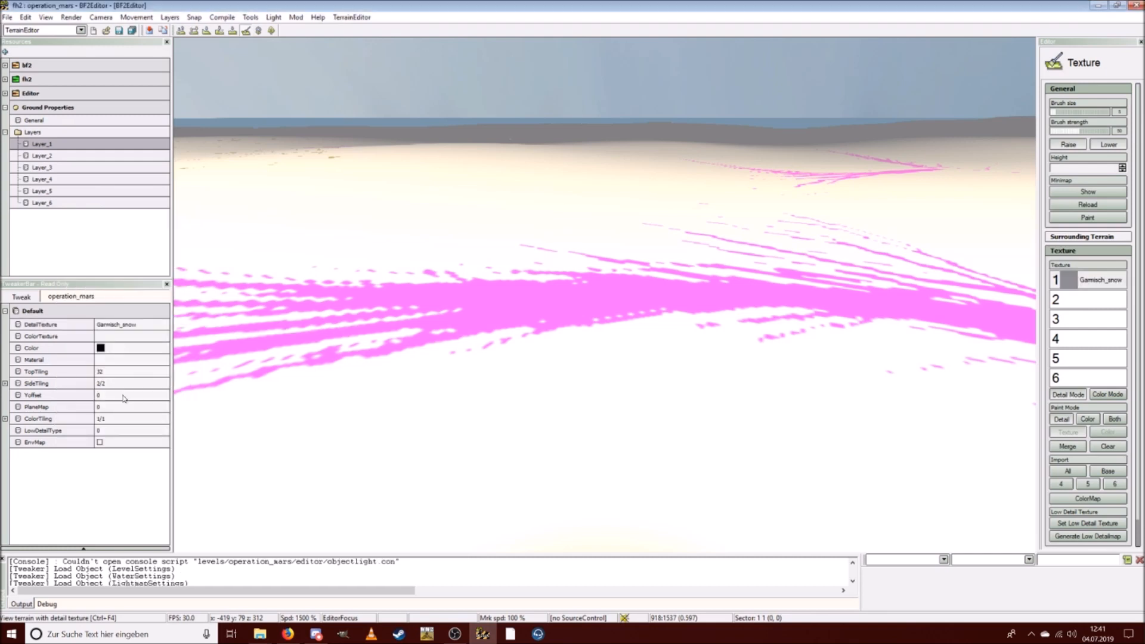
# Slow the camera and fly close to the magenta streaks to examine how the snow detail texture looks on the ground.
pyautogui.moveTo(553, 363)
pyautogui.mouseDown(button='right')
pyautogui.moveTo(553, 321)
pyautogui.moveTo(549, 380)
pyautogui.mouseUp(button='right')
pyautogui.press('w')
pyautogui.press('s')
pyautogui.scroll(-7, 555, 377)
pyautogui.press('w')
pyautogui.press('w')
pyautogui.press('s')
pyautogui.moveTo(644, 242); pyautogui.dragTo(644, 241, button='right')
pyautogui.press('s')
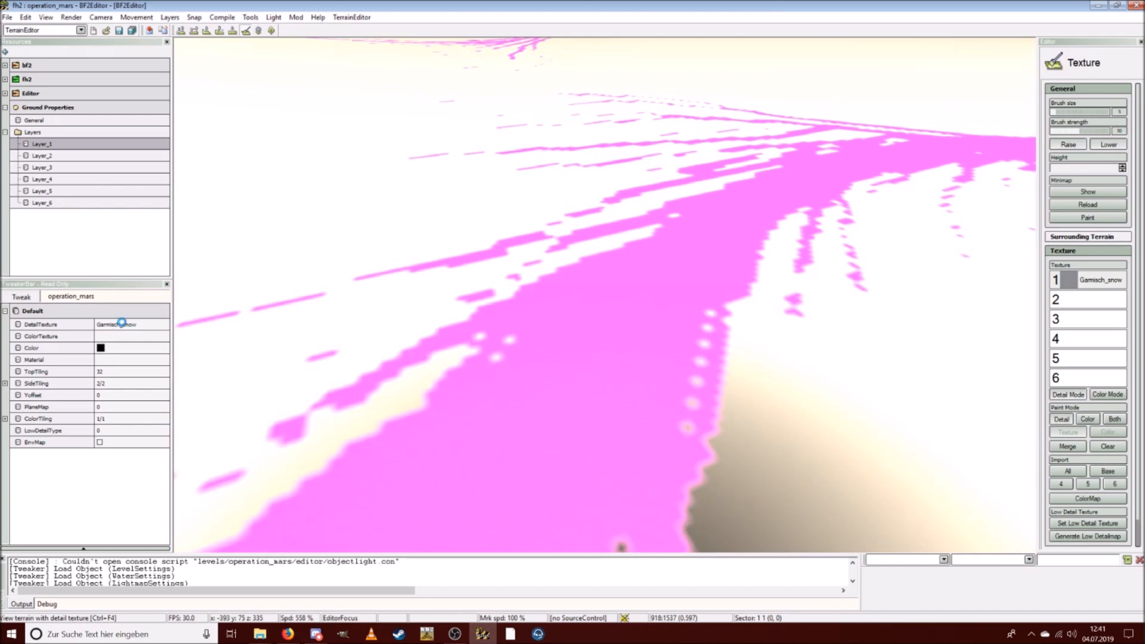
# Change Layer_1's detail texture to a_frozen_snow01_a and inspect it along the magenta streak from near and far.
pyautogui.click(122, 324)
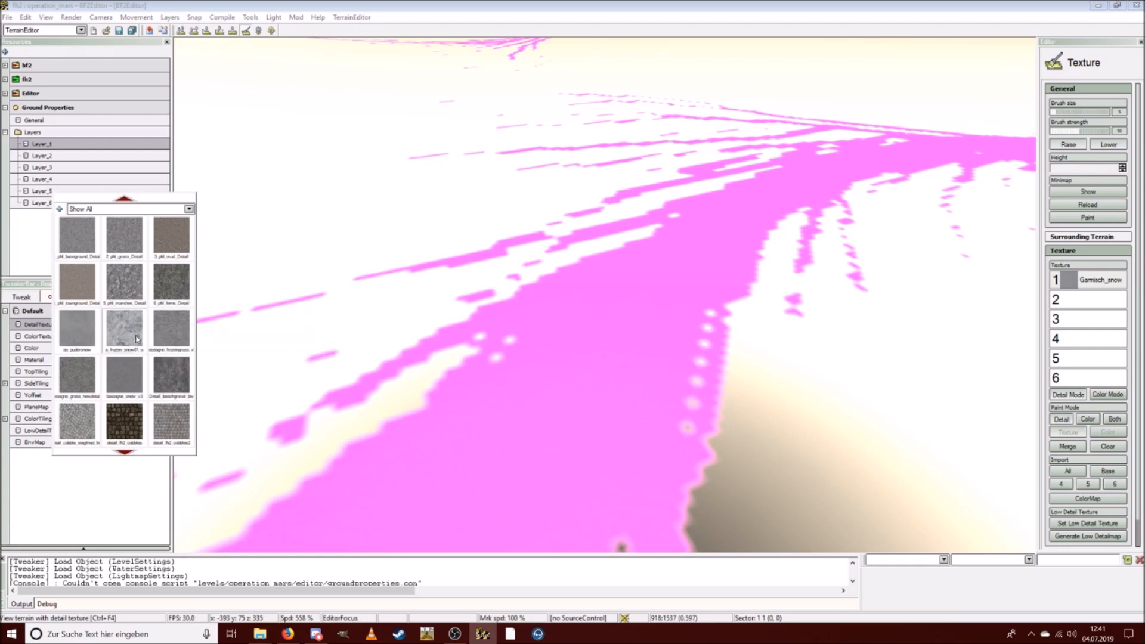
pyautogui.click(136, 338)
pyautogui.press('w')
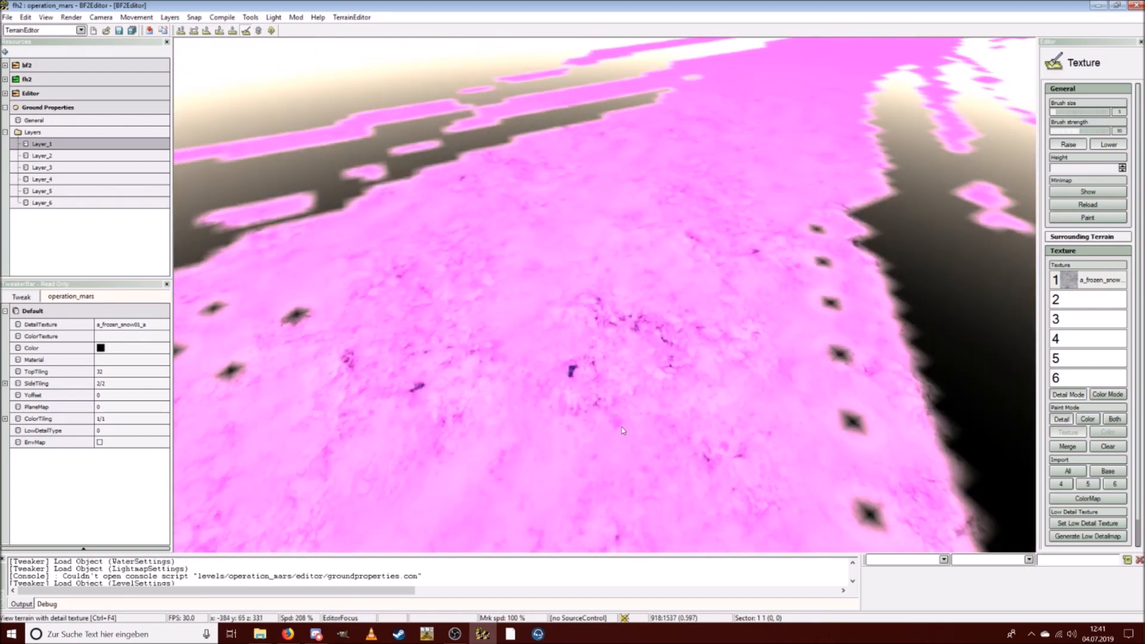
pyautogui.press('s')
pyautogui.moveTo(607, 419); pyautogui.dragTo(591, 416, button='right')
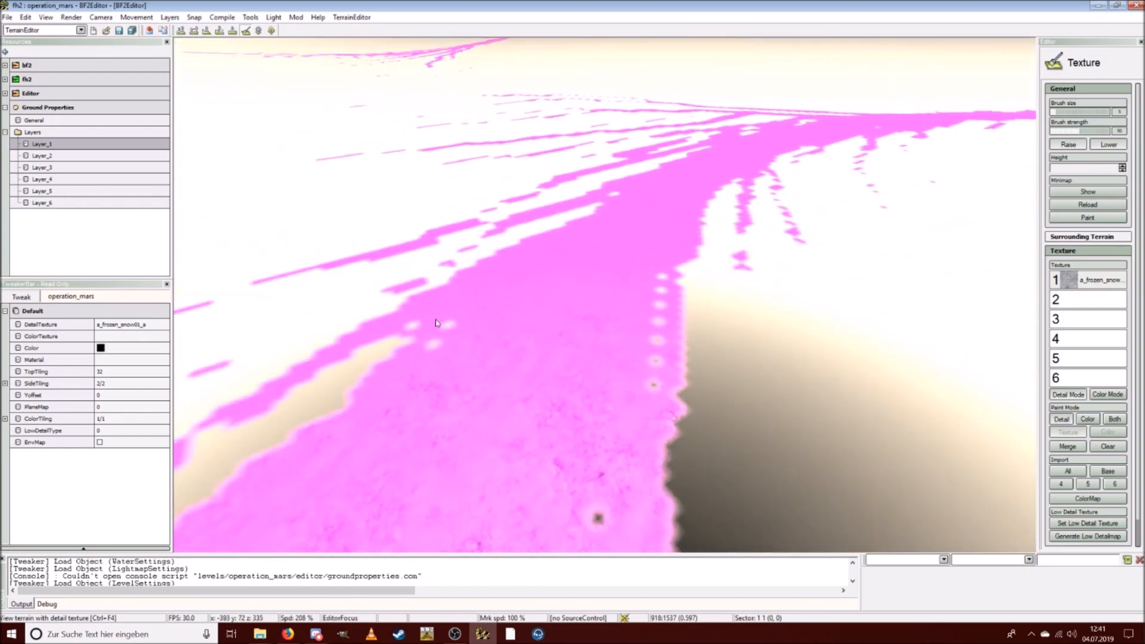
pyautogui.press('w')
pyautogui.moveTo(435, 320); pyautogui.dragTo(429, 323, button='right')
pyautogui.press('w')
pyautogui.press('s')
pyautogui.press('s')
pyautogui.press('w')
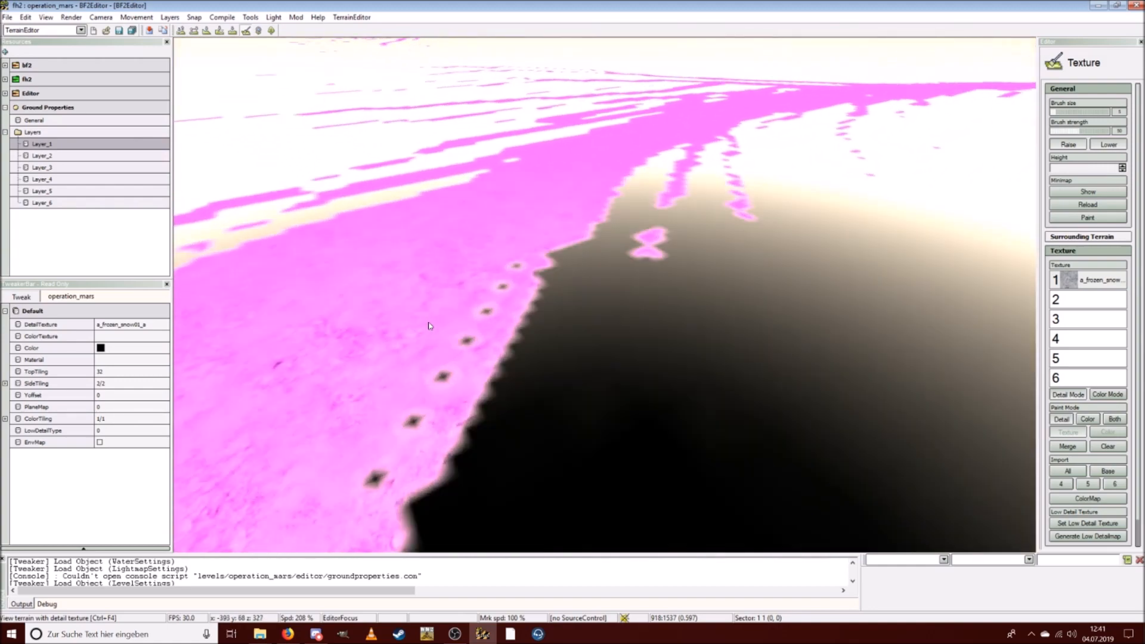
# Assign Garmisch_snow as Layer_2's detail texture and check it on the ground beside the magenta streaks.
pyautogui.click(51, 156)
pyautogui.click(131, 323)
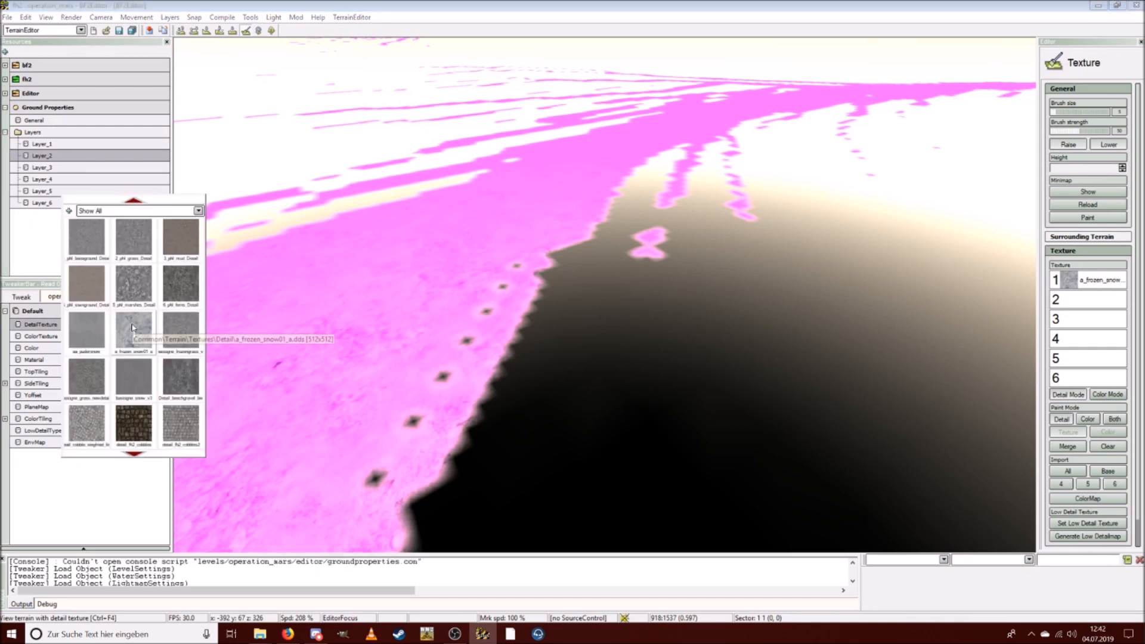
pyautogui.scroll(-5, 126, 371)
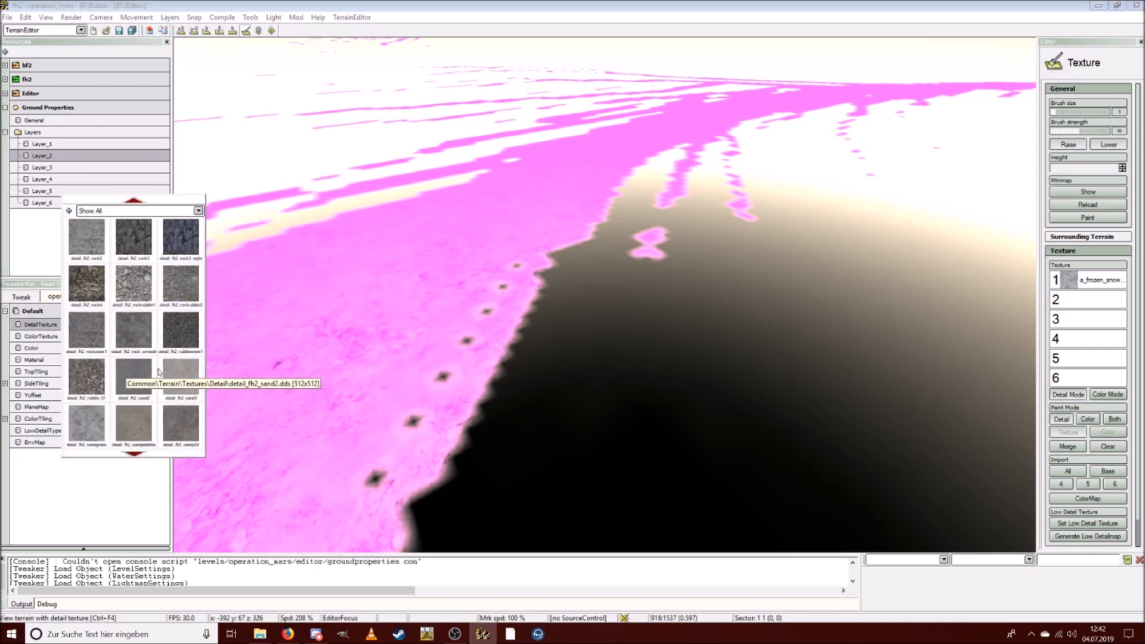
pyautogui.scroll(-4, 156, 373)
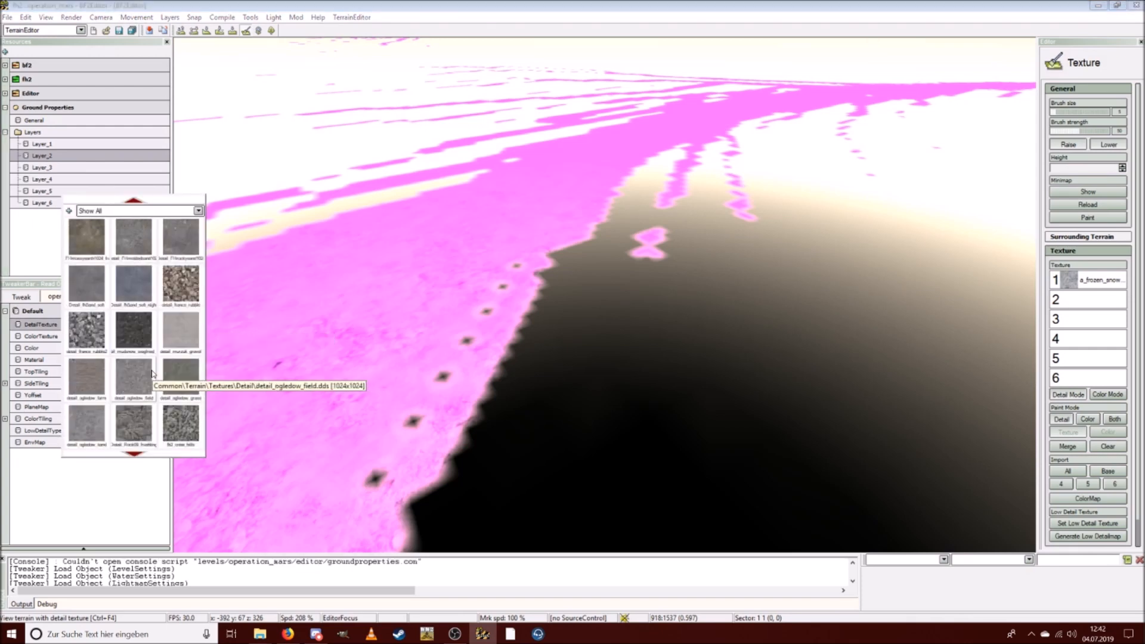
pyautogui.scroll(-1, 171, 371)
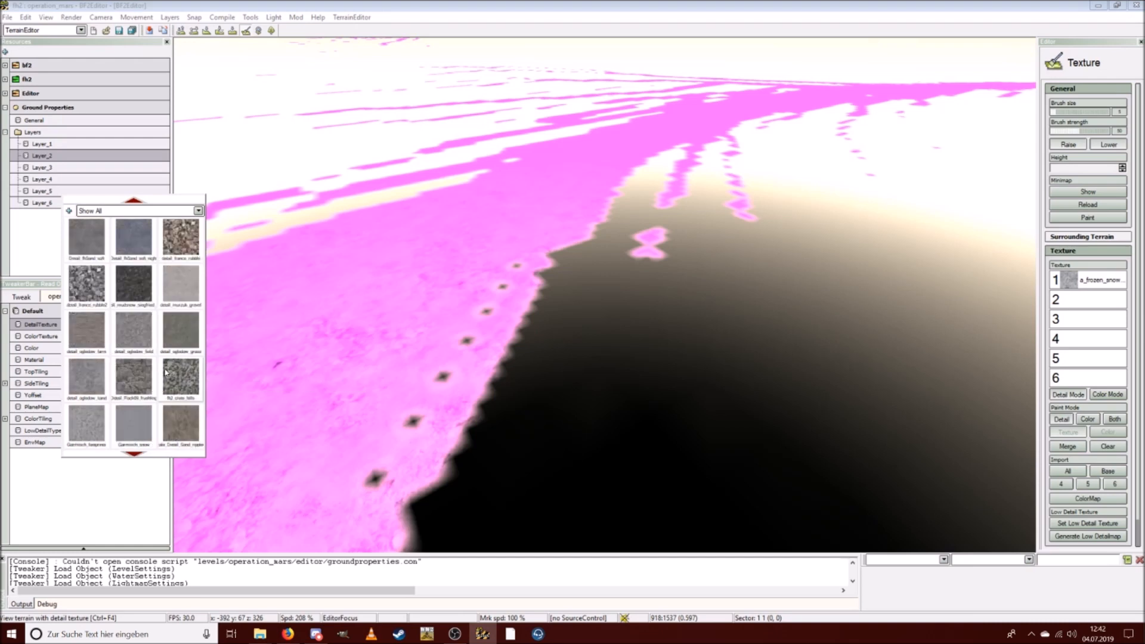
pyautogui.scroll(-2, 166, 373)
pyautogui.doubleClick(141, 344)
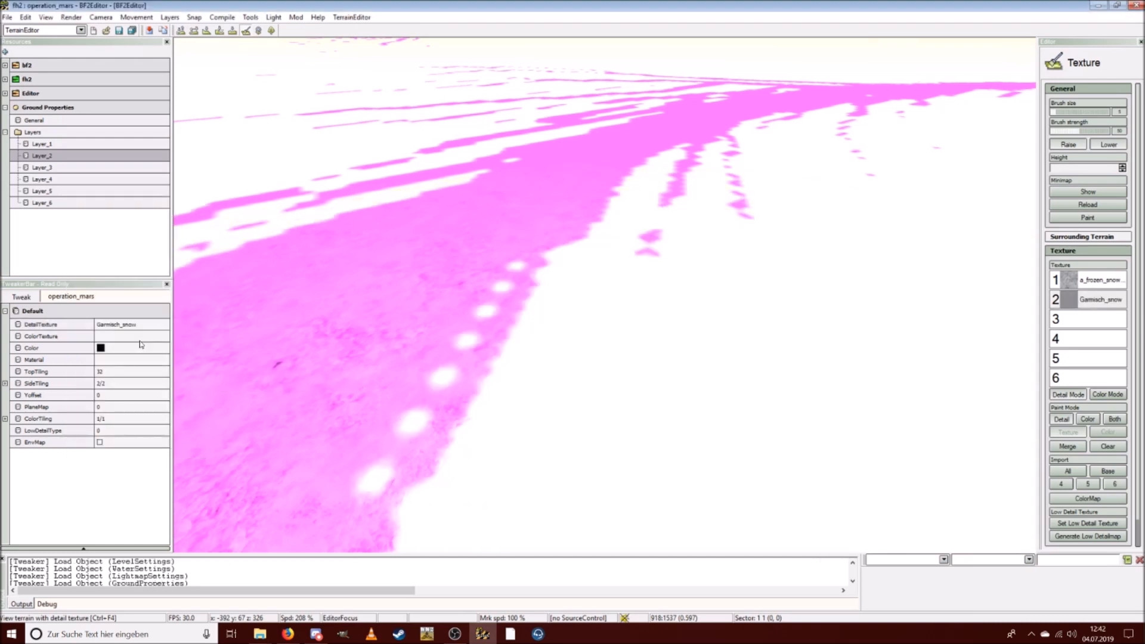
pyautogui.moveTo(654, 333); pyautogui.dragTo(639, 334, button='right')
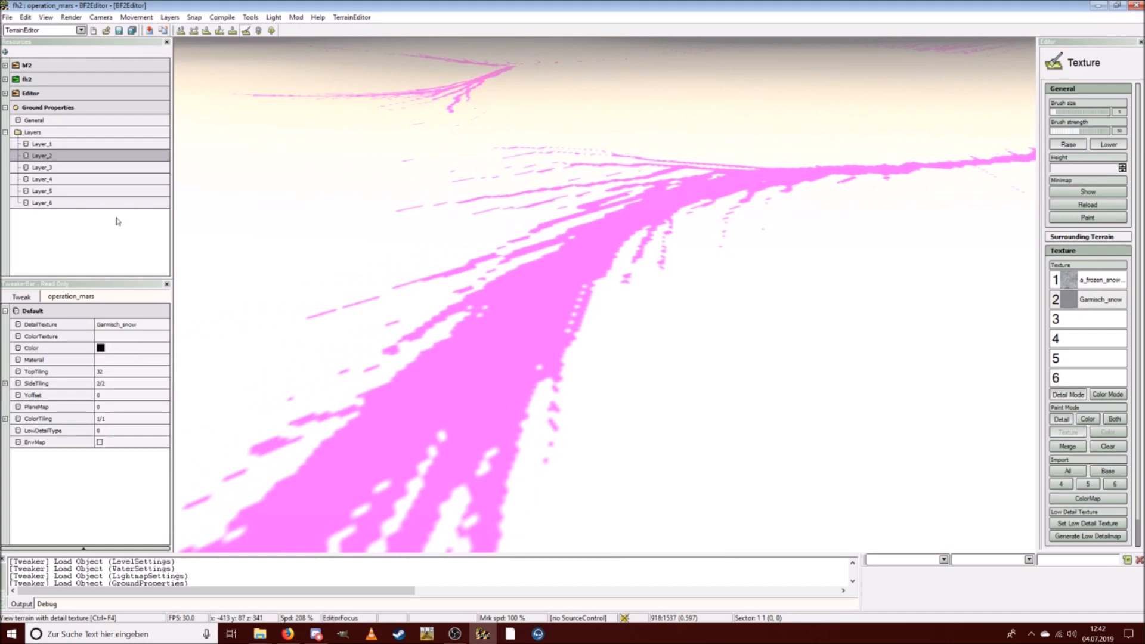
# Set Layer_3's detail texture to bastogne_frozengrass_v3.
pyautogui.click(42, 168)
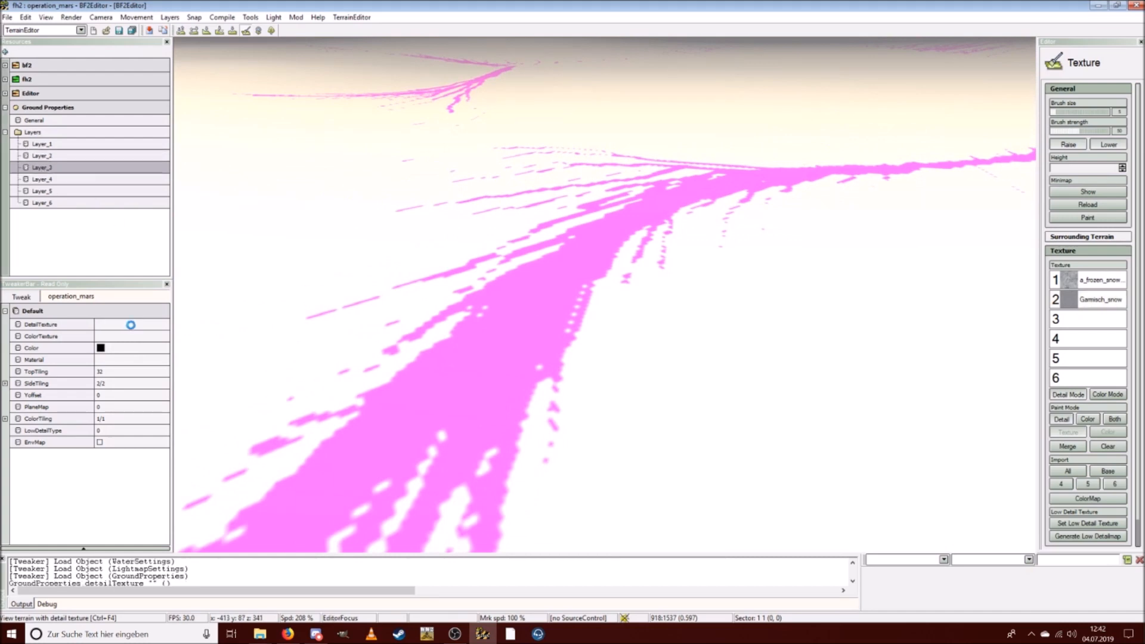
pyautogui.click(131, 325)
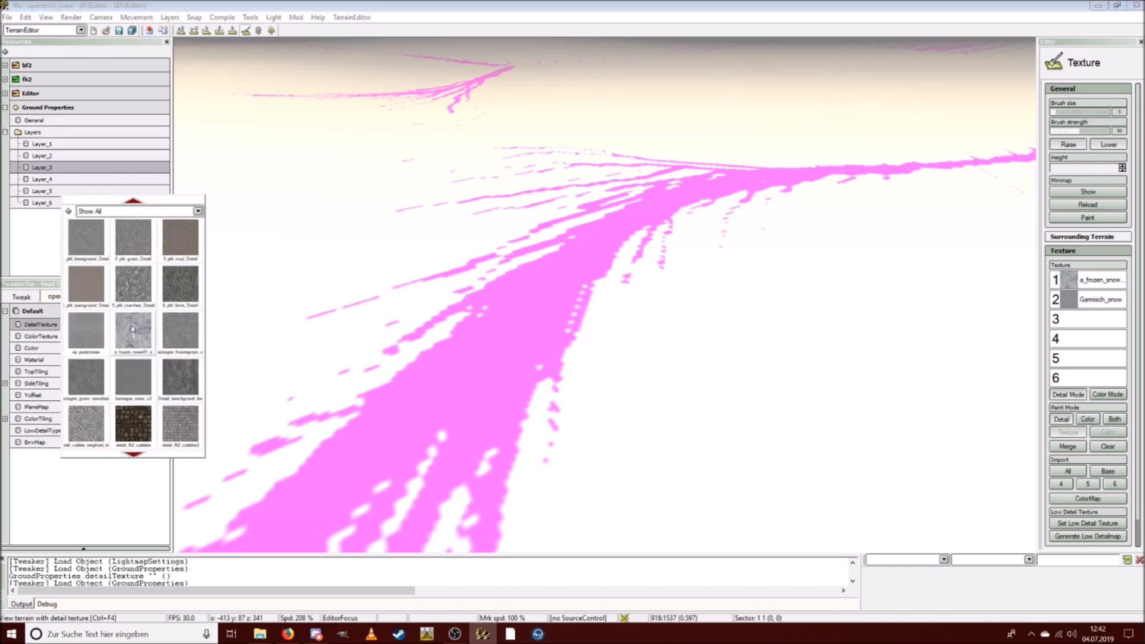
pyautogui.click(185, 327)
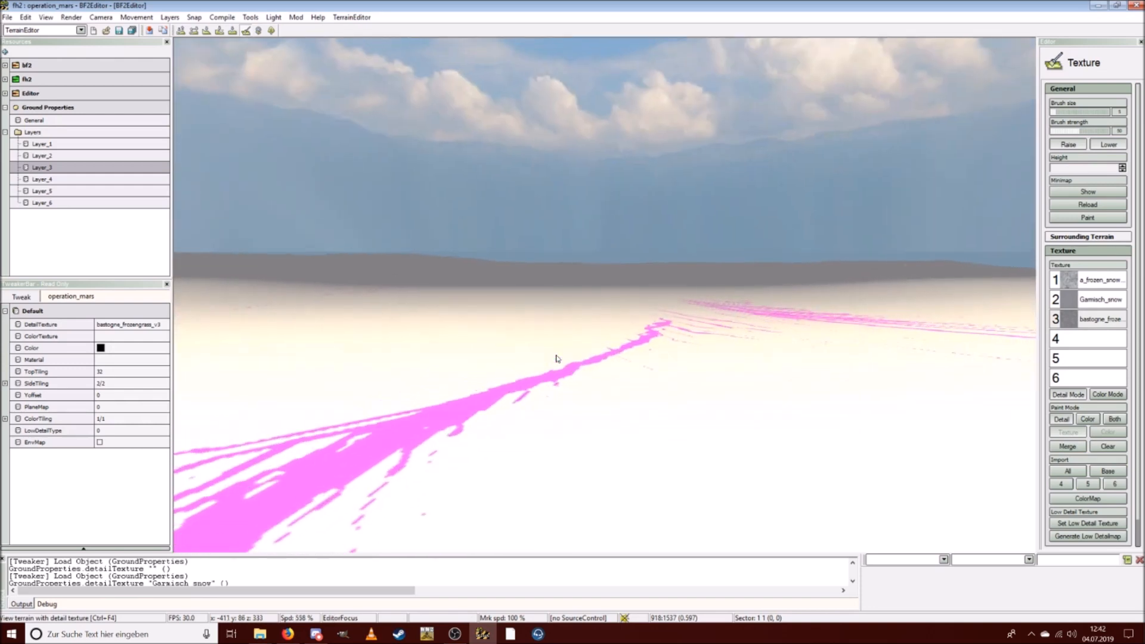
# Fly across the terrain to an area with brown patches and examine the three layers' detail textures side by side.
pyautogui.press('w')
pyautogui.moveTo(556, 358); pyautogui.dragTo(533, 378, button='right')
pyautogui.scroll(5, 552, 360)
pyautogui.press('w')
pyautogui.press('a')
pyautogui.press('w')
pyautogui.press('s')
pyautogui.press('s')
pyautogui.moveTo(666, 332); pyautogui.dragTo(612, 305, button='right')
pyautogui.press('w')
pyautogui.press('w')
pyautogui.moveTo(686, 371); pyautogui.dragTo(662, 380, button='right')
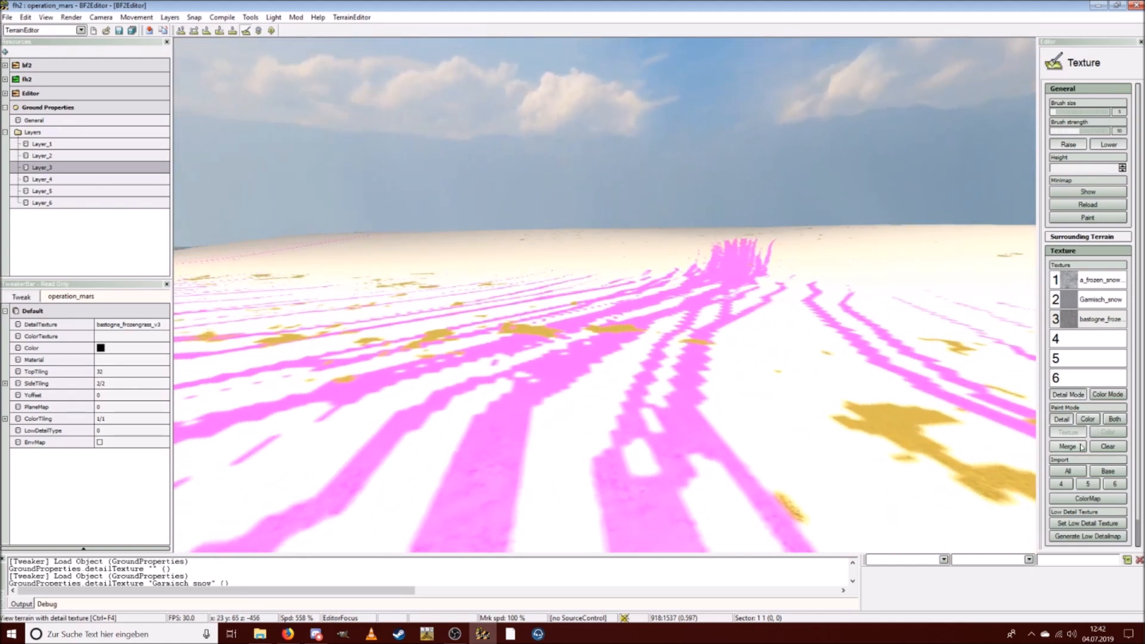
# Set the terrain's low detail texture to defaultLowDetail.dds.
pyautogui.click(1105, 524)
pyautogui.click(495, 196)
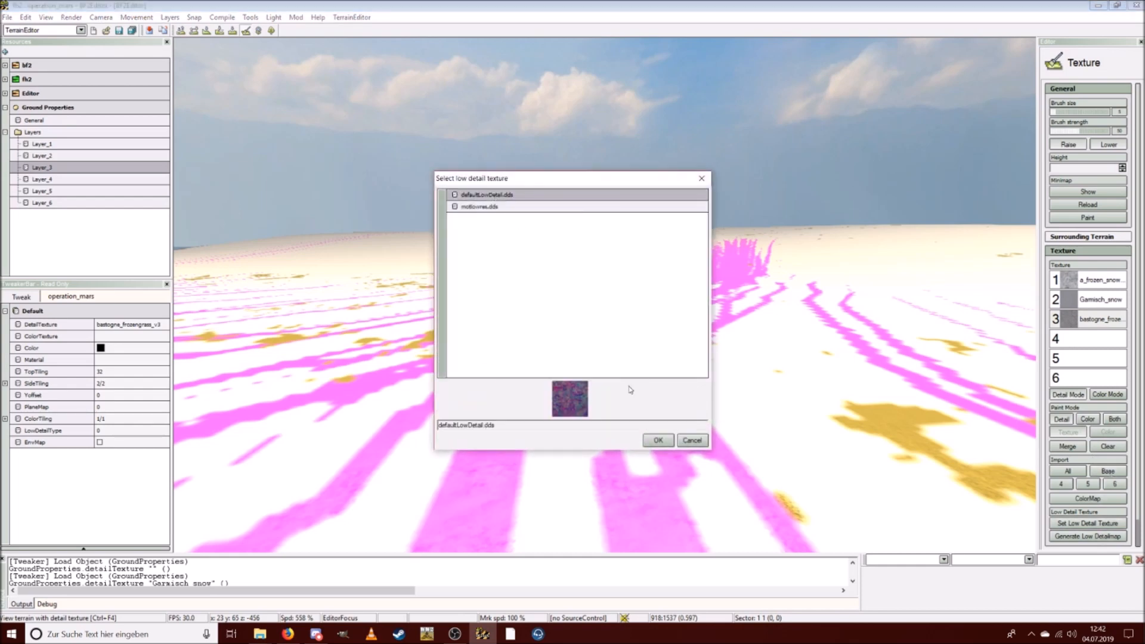
pyautogui.click(657, 441)
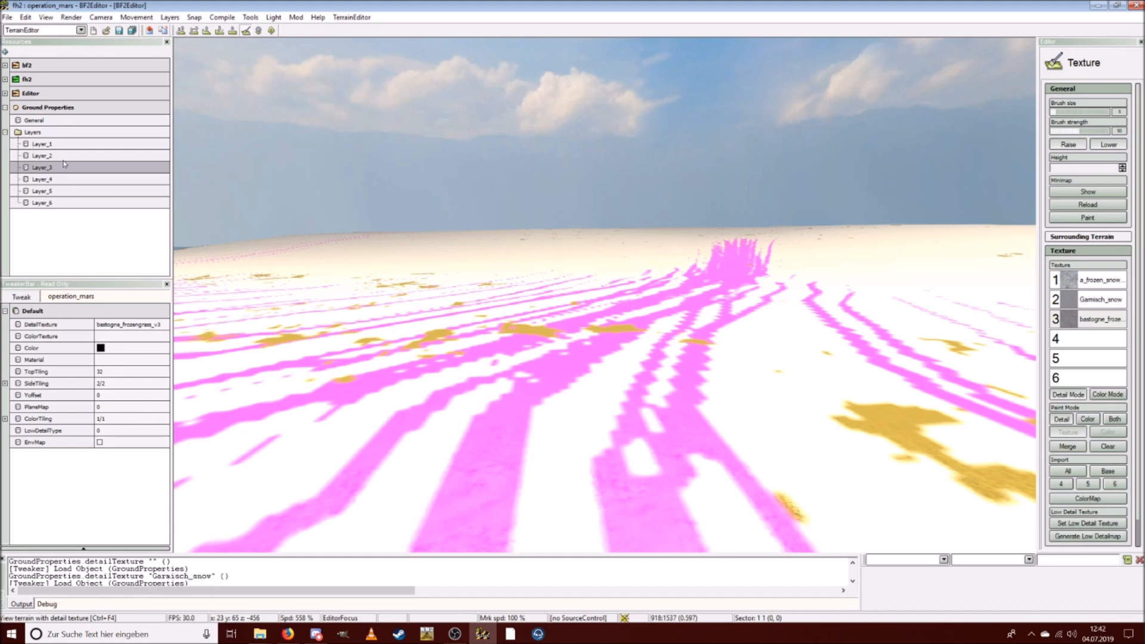
# Set LowDetailType to 1 for Layer_1, Layer_2 and Layer_3, and generate the low detailmap.
pyautogui.click(52, 146)
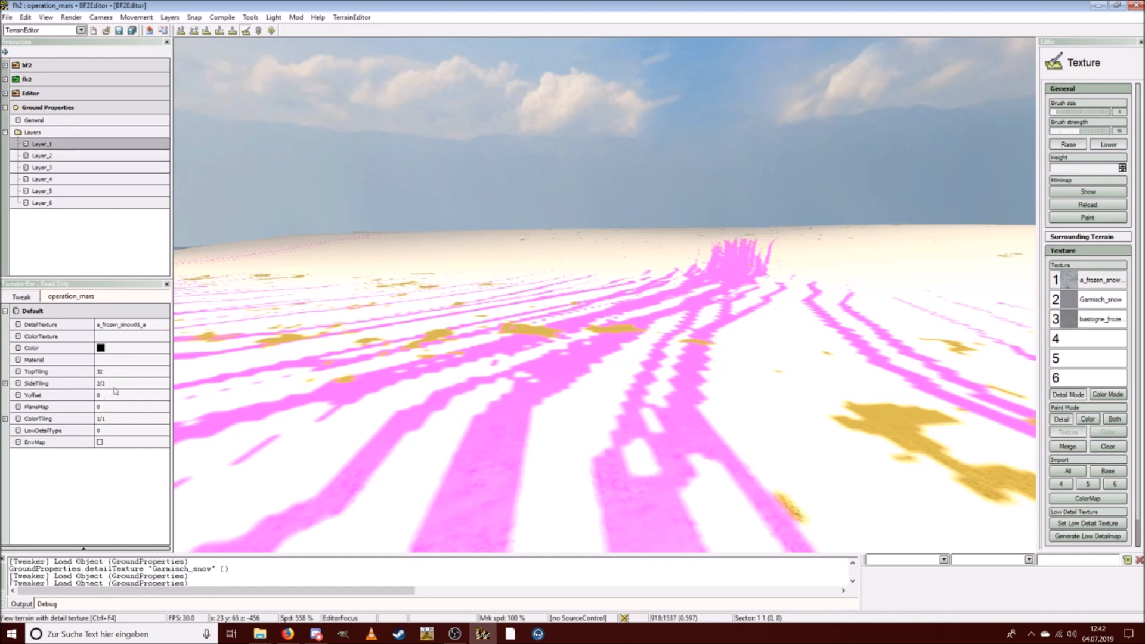
pyautogui.click(113, 430)
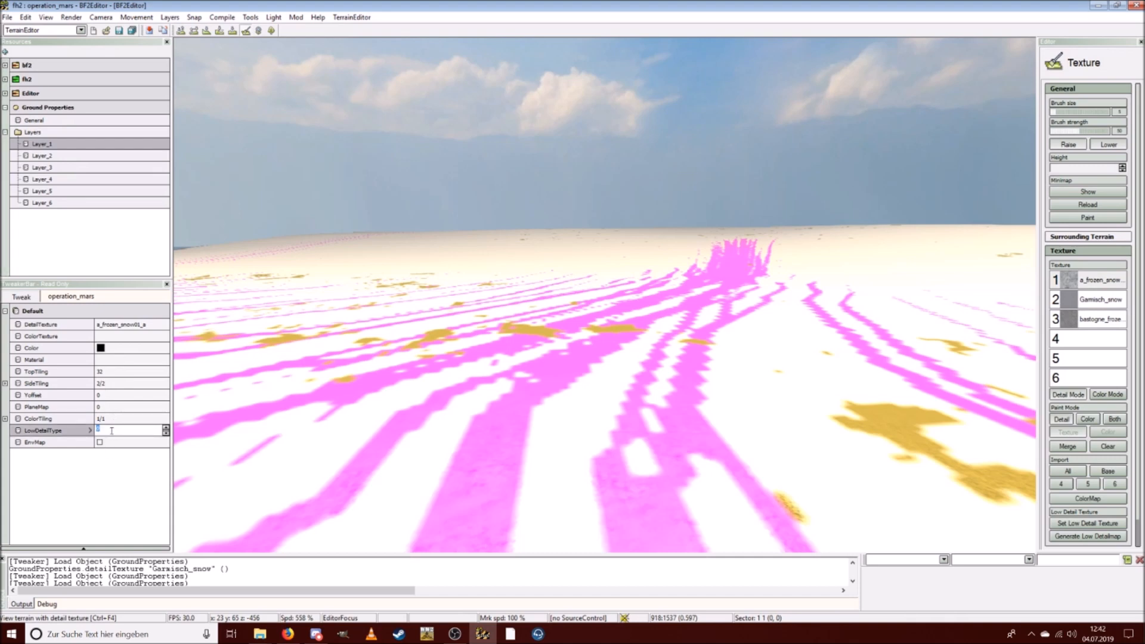
pyautogui.write('1')
pyautogui.press('Return')
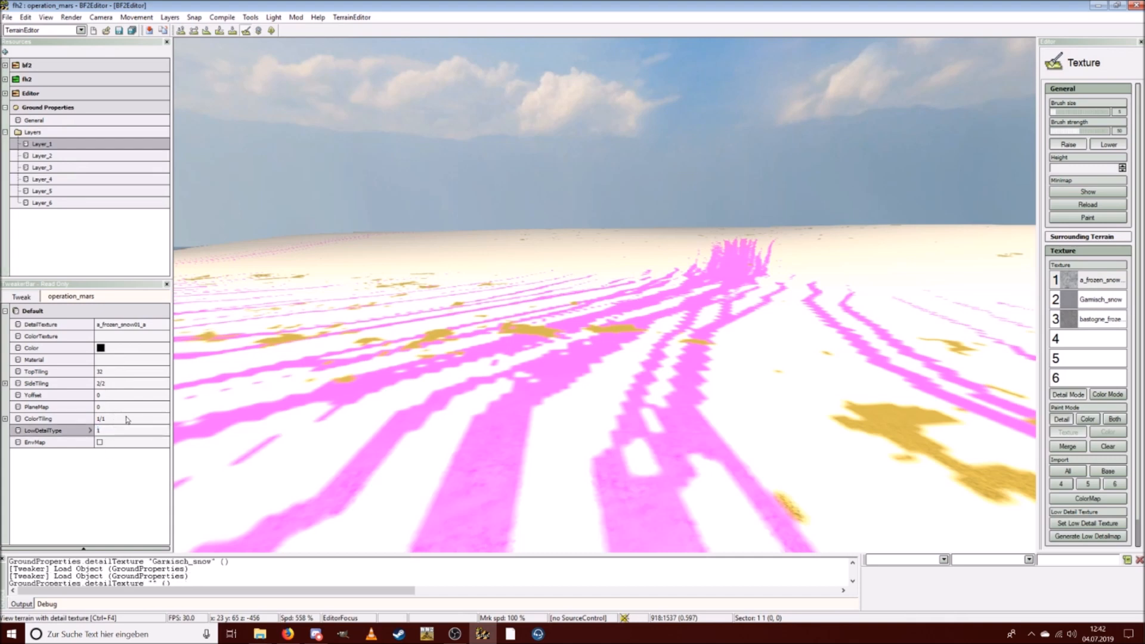
pyautogui.click(45, 157)
pyautogui.write('1')
pyautogui.press('Return')
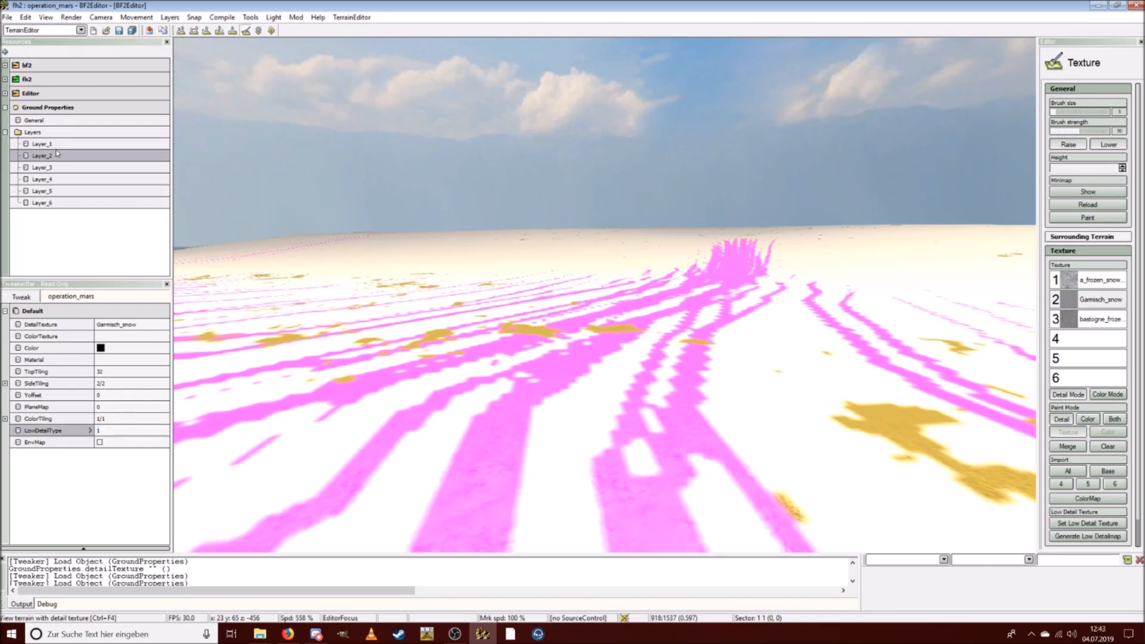
pyautogui.click(49, 169)
pyautogui.click(107, 430)
pyautogui.write('1')
pyautogui.press('Return')
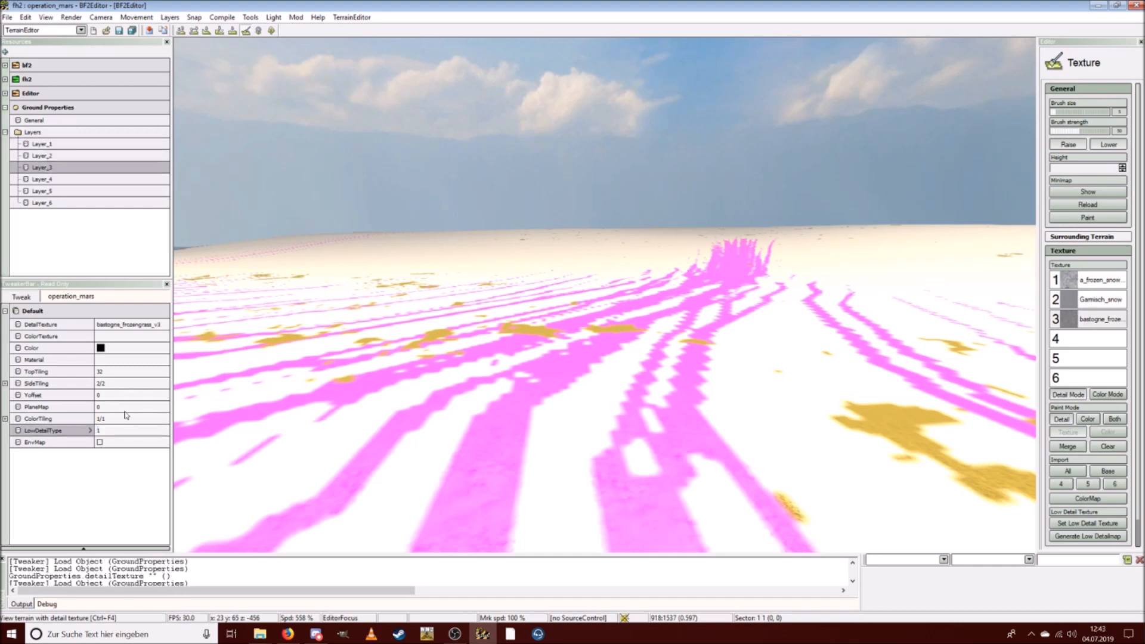
pyautogui.click(1075, 537)
# Fly across the terrain and examine the low detail texture on the snow, magenta streaks and brown patches.
pyautogui.press('w')
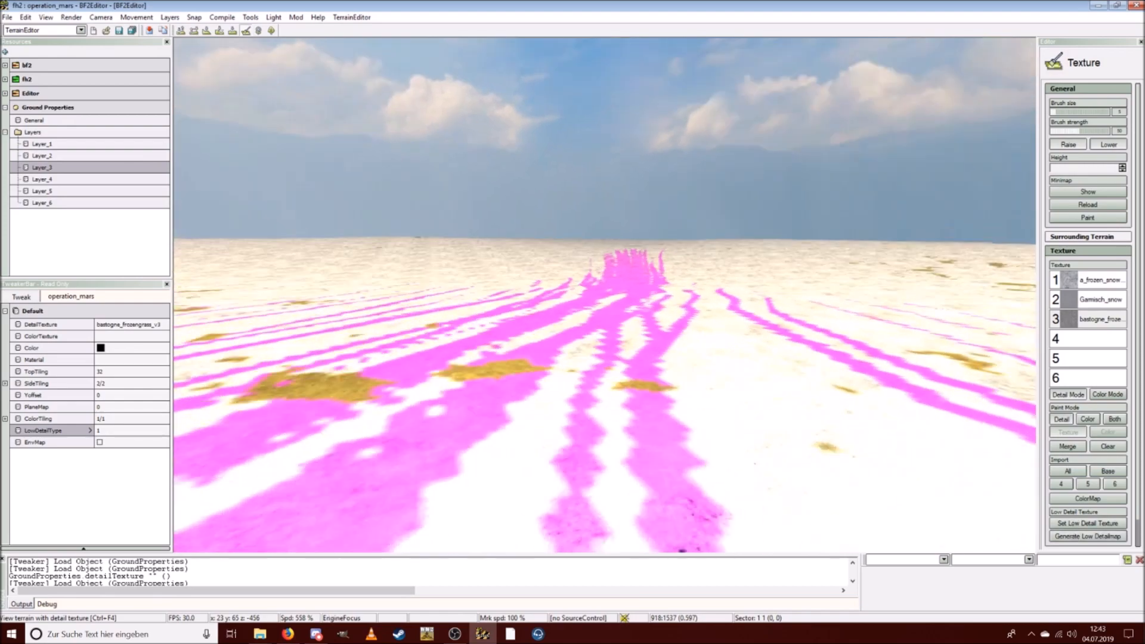
pyautogui.press('s')
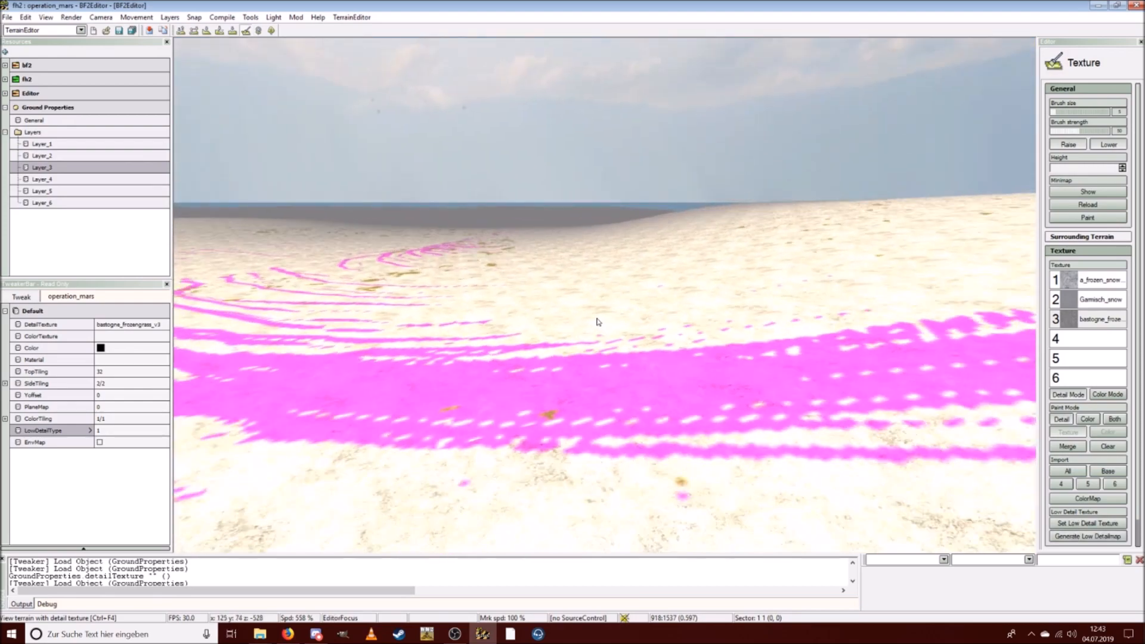
pyautogui.press('a')
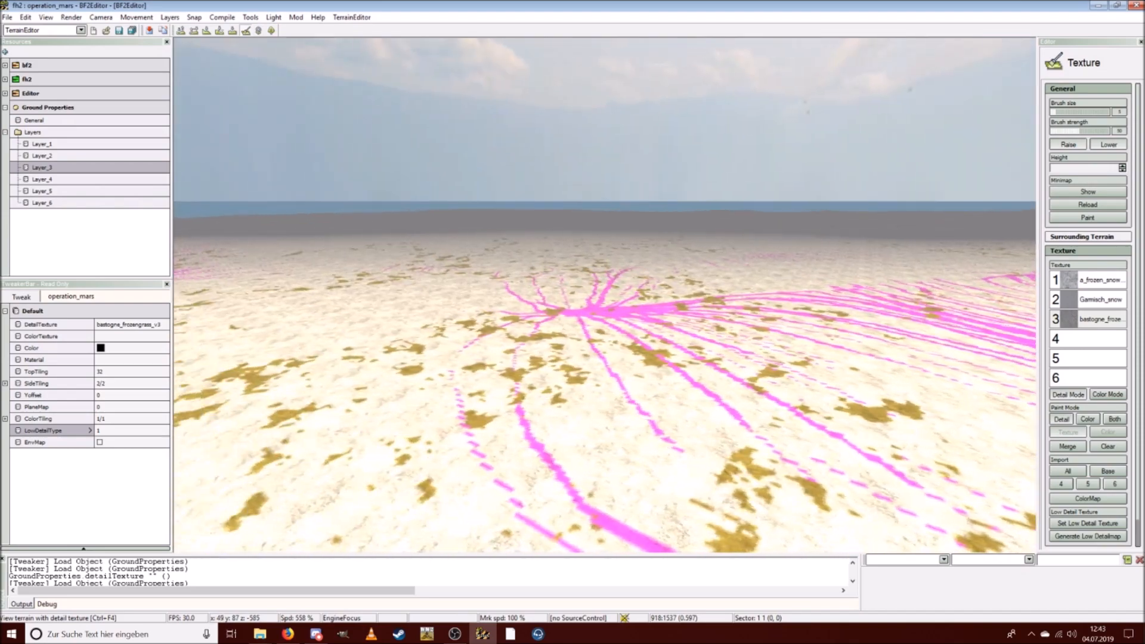
pyautogui.press('w')
pyautogui.press('a')
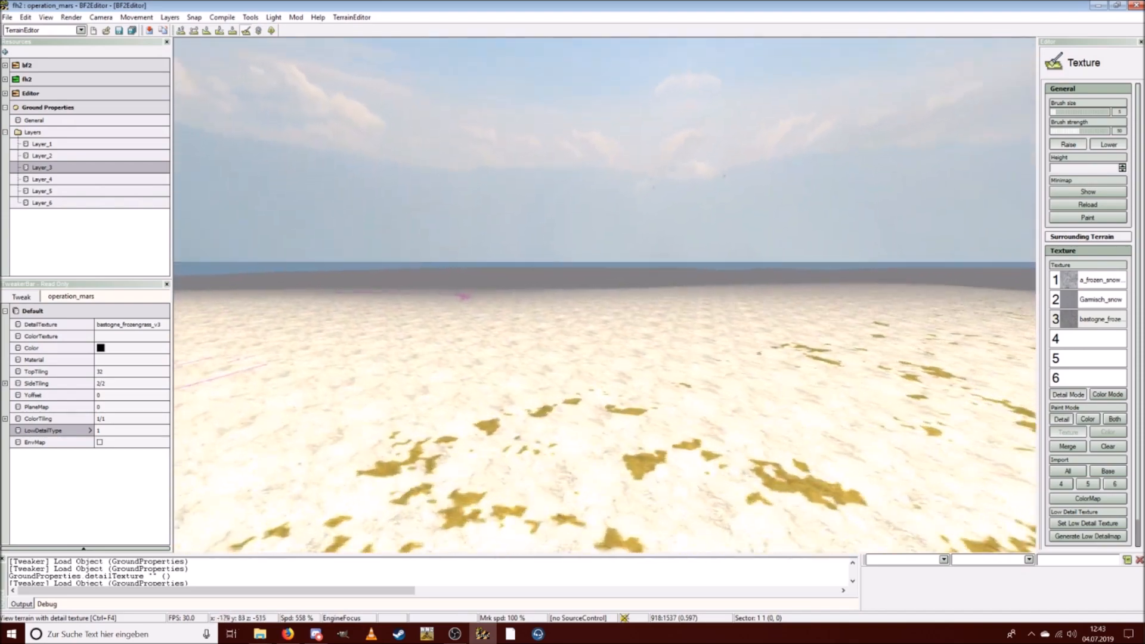
pyautogui.press('w')
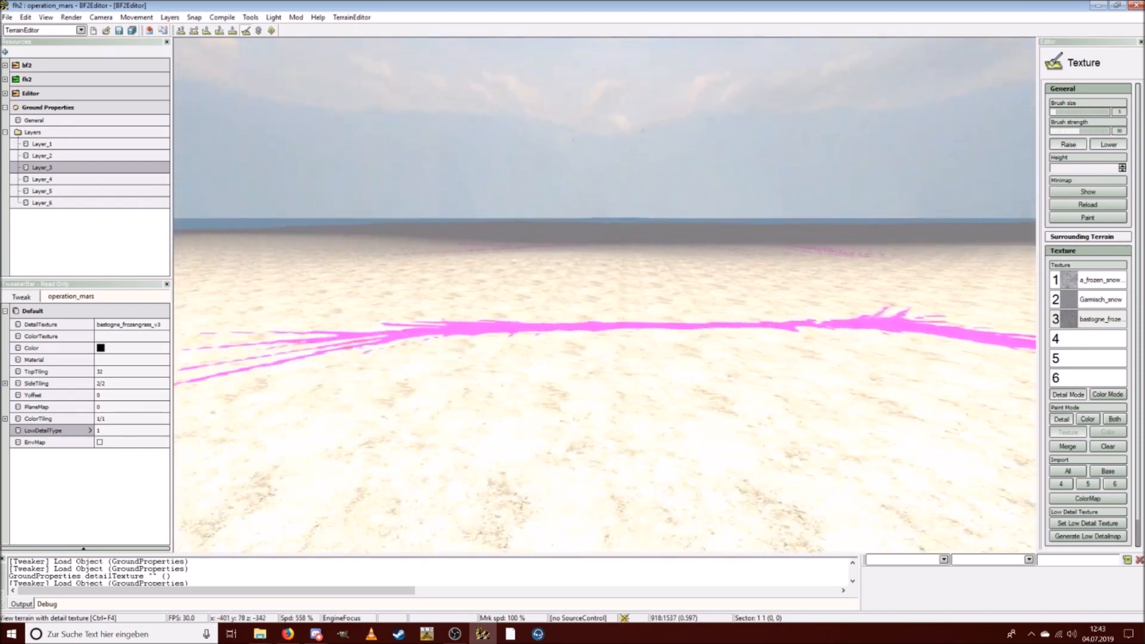
pyautogui.press('w')
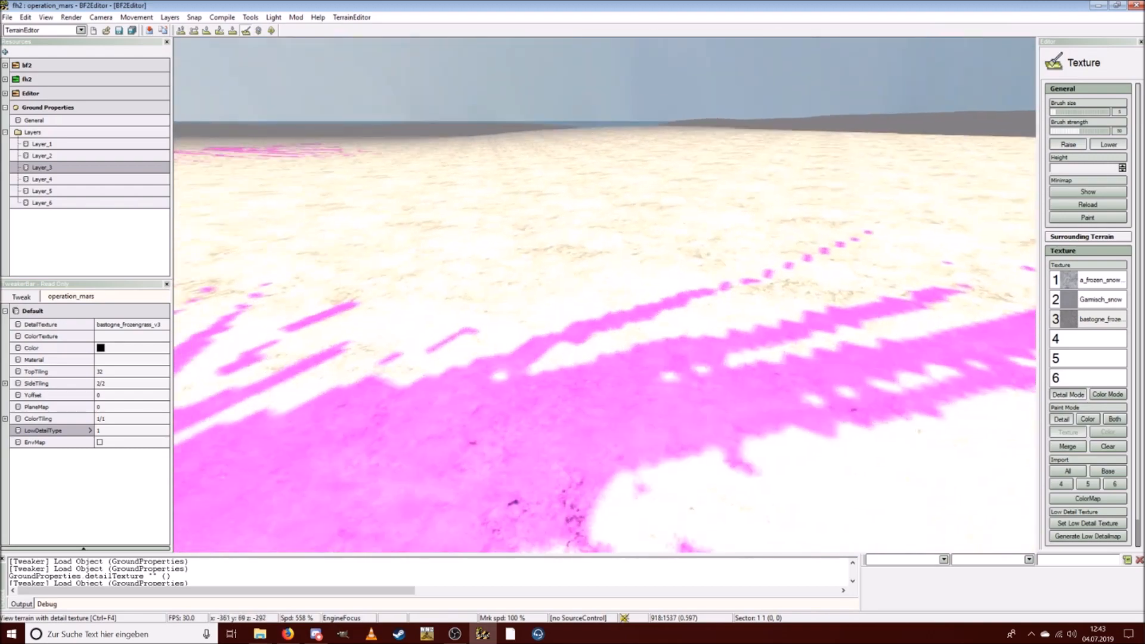
pyautogui.press('w')
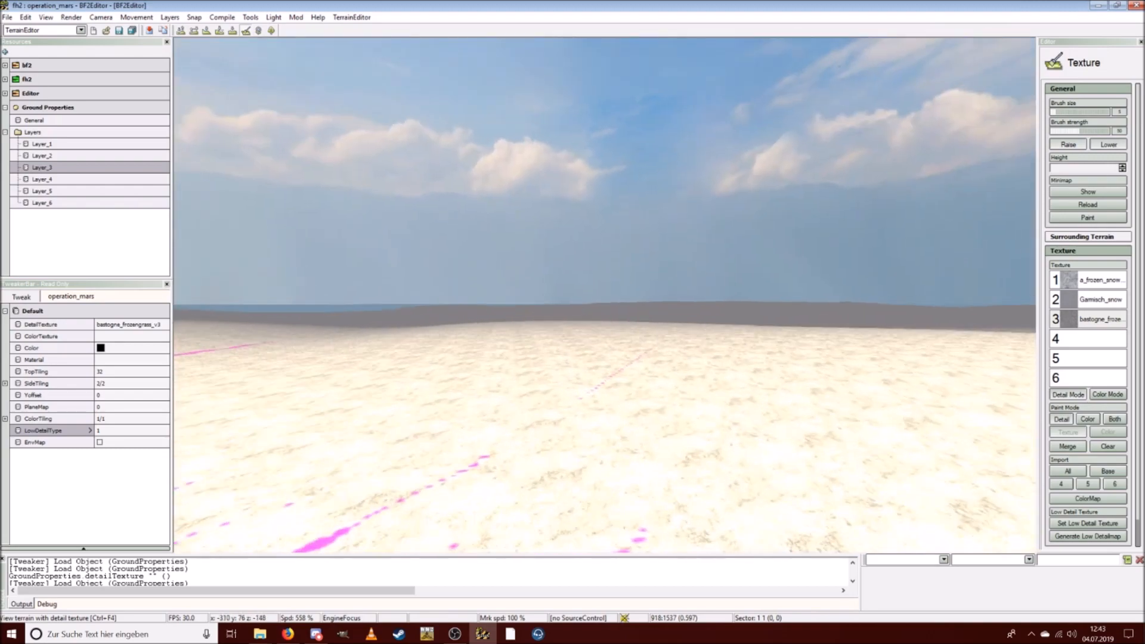
# Display the terrain in Grid With Texture Mode and inspect the layer distribution across the map.
pyautogui.click(71, 17)
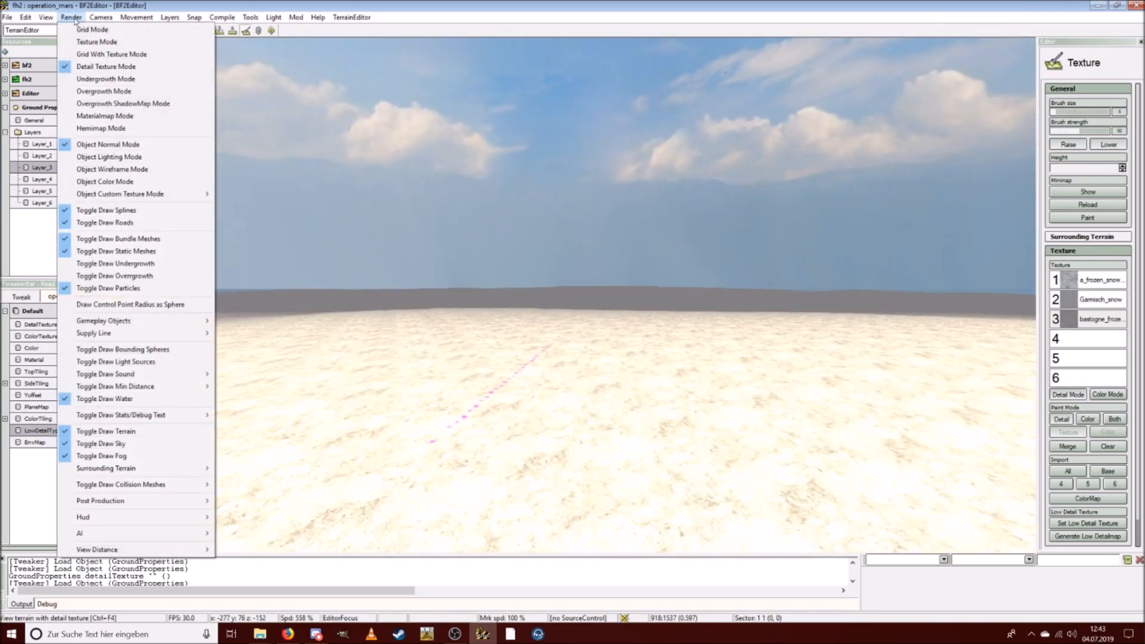
pyautogui.click(99, 54)
pyautogui.press('w')
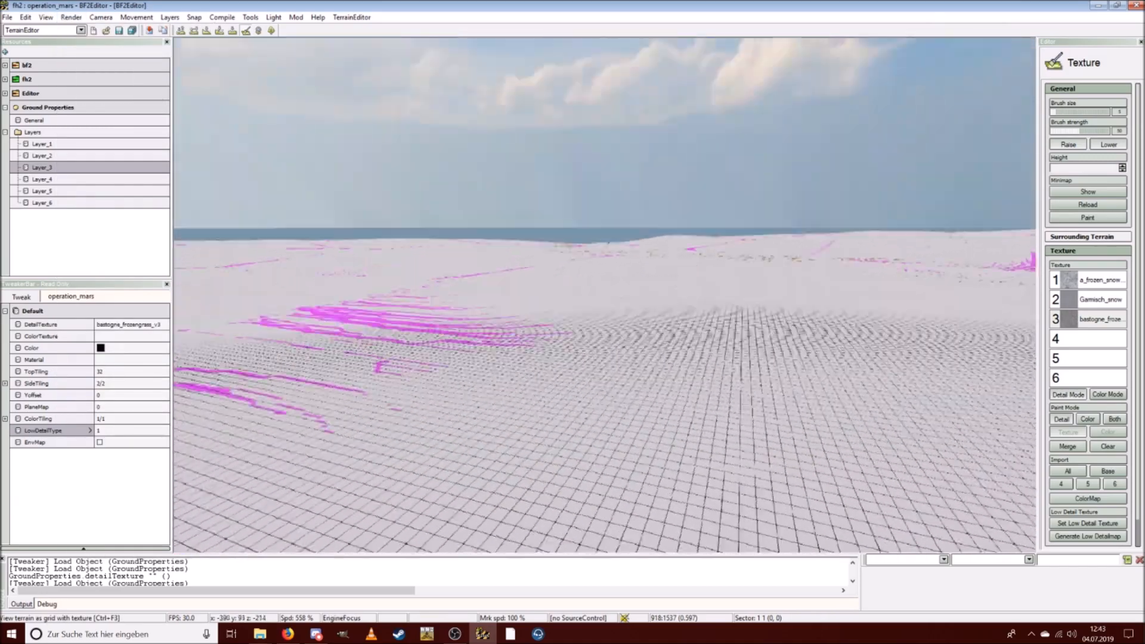
pyautogui.press('w')
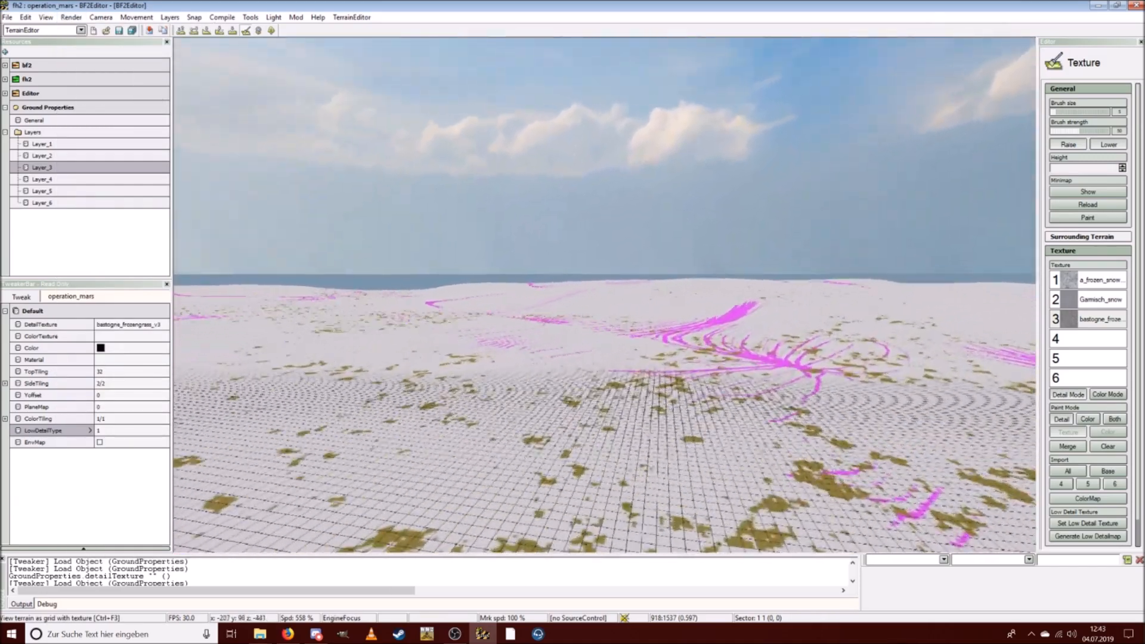
pyautogui.press('w')
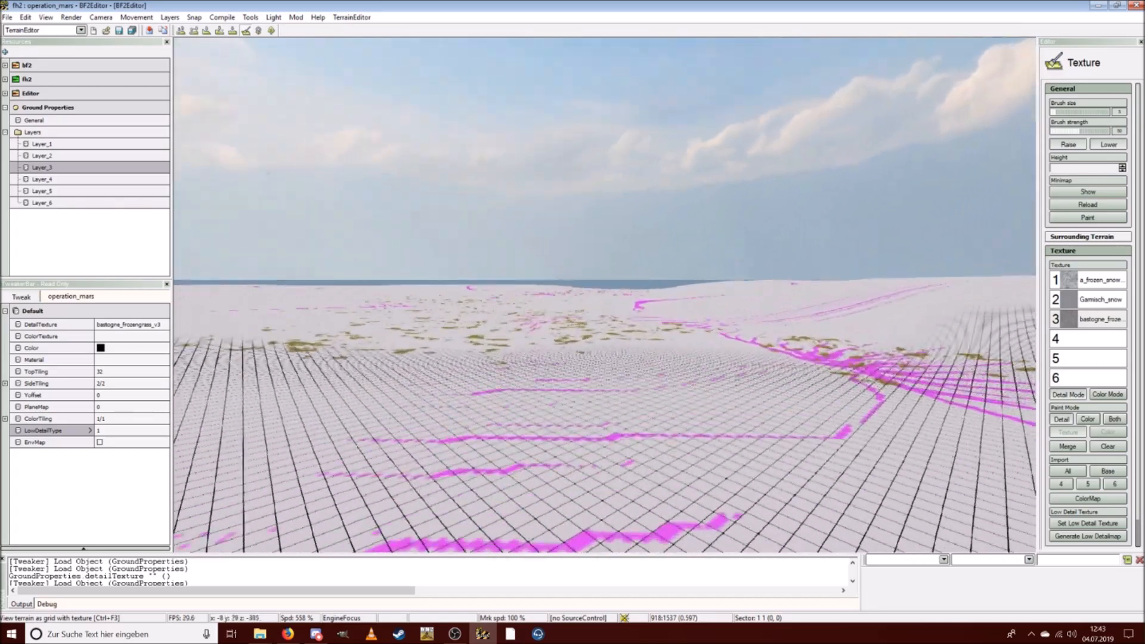
pyautogui.press('w')
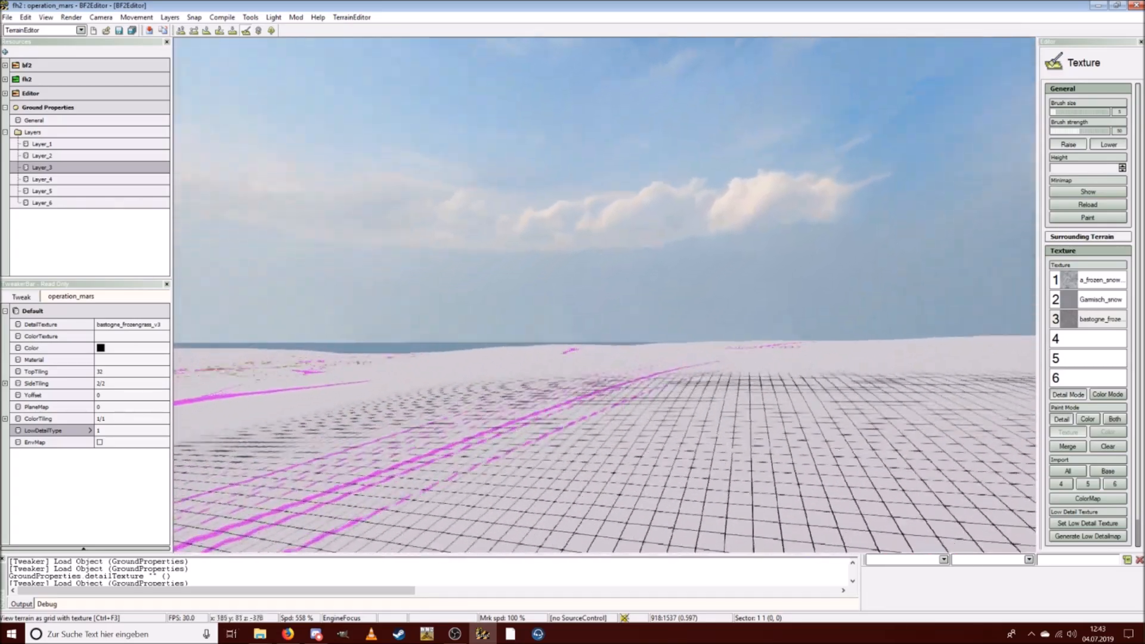
pyautogui.press('w')
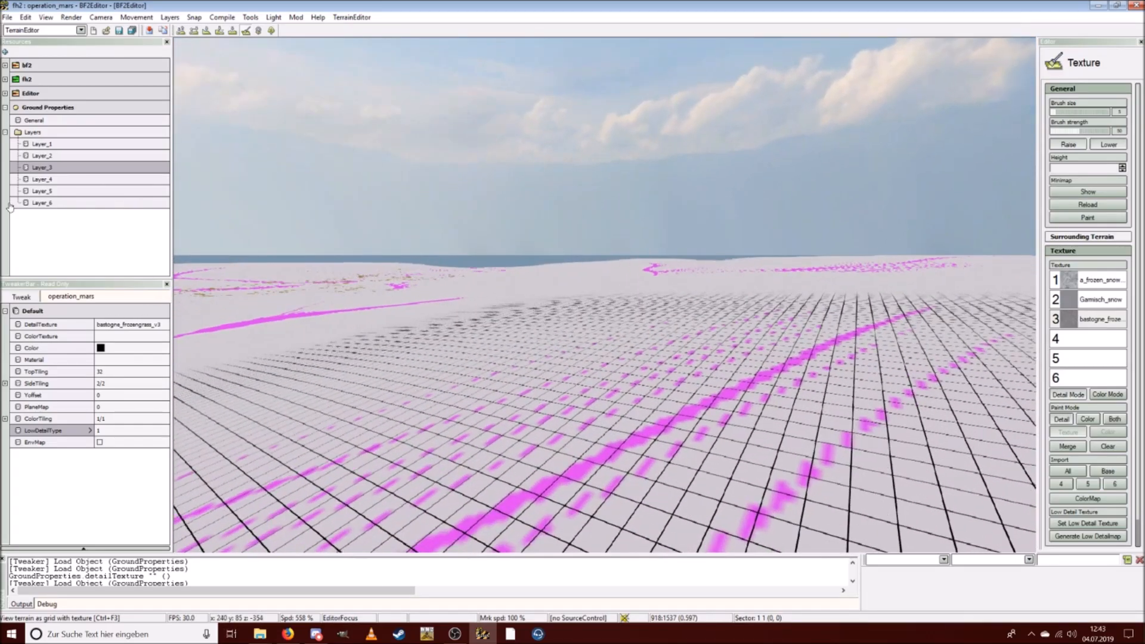
# Set the material of Layer_1 and Layer_2 to Snow.
pyautogui.click(41, 145)
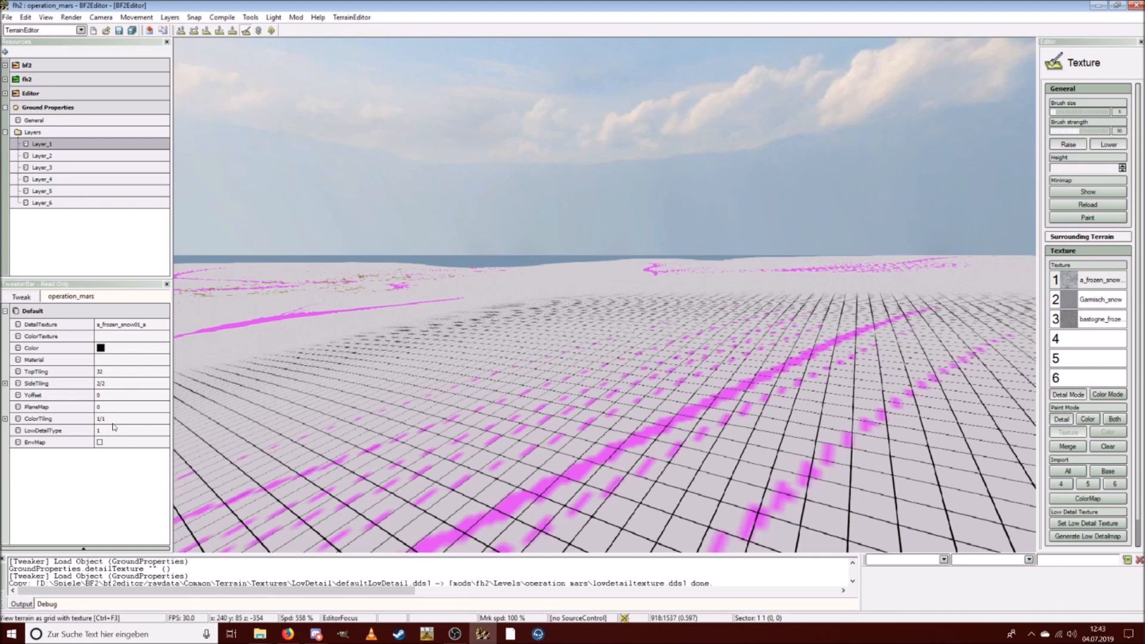
pyautogui.click(113, 362)
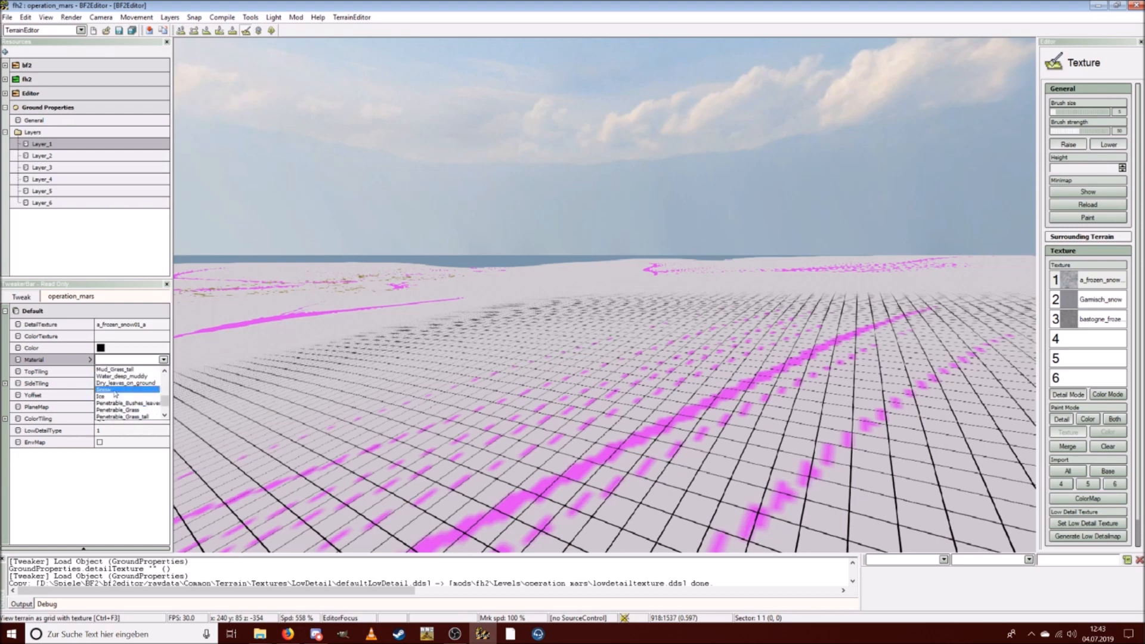
pyautogui.click(114, 391)
pyautogui.click(49, 156)
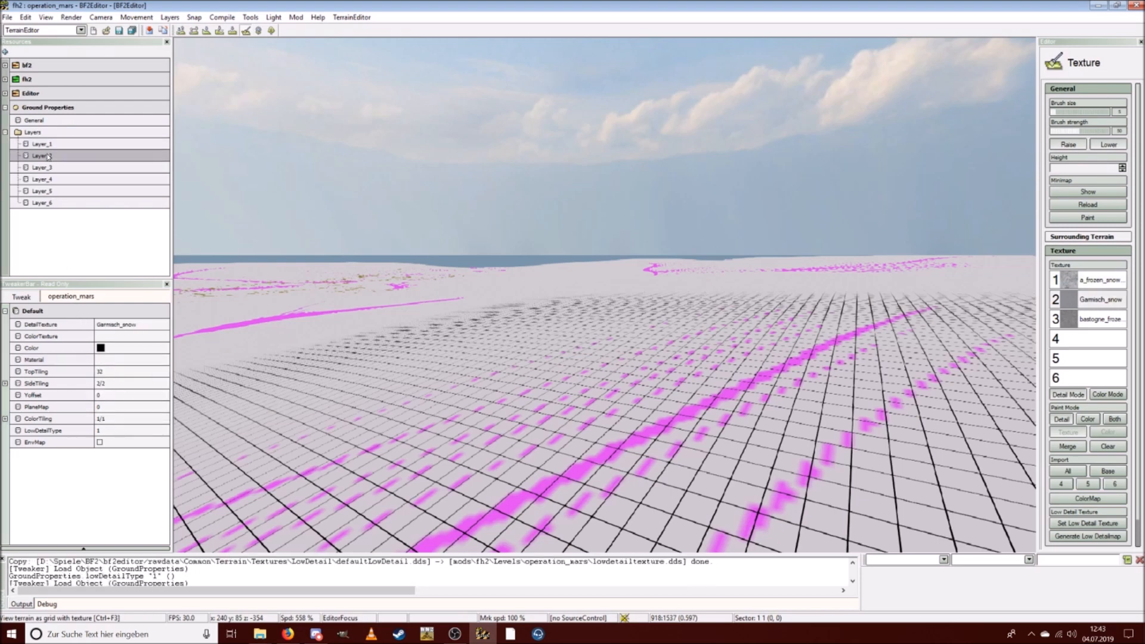
pyautogui.click(115, 360)
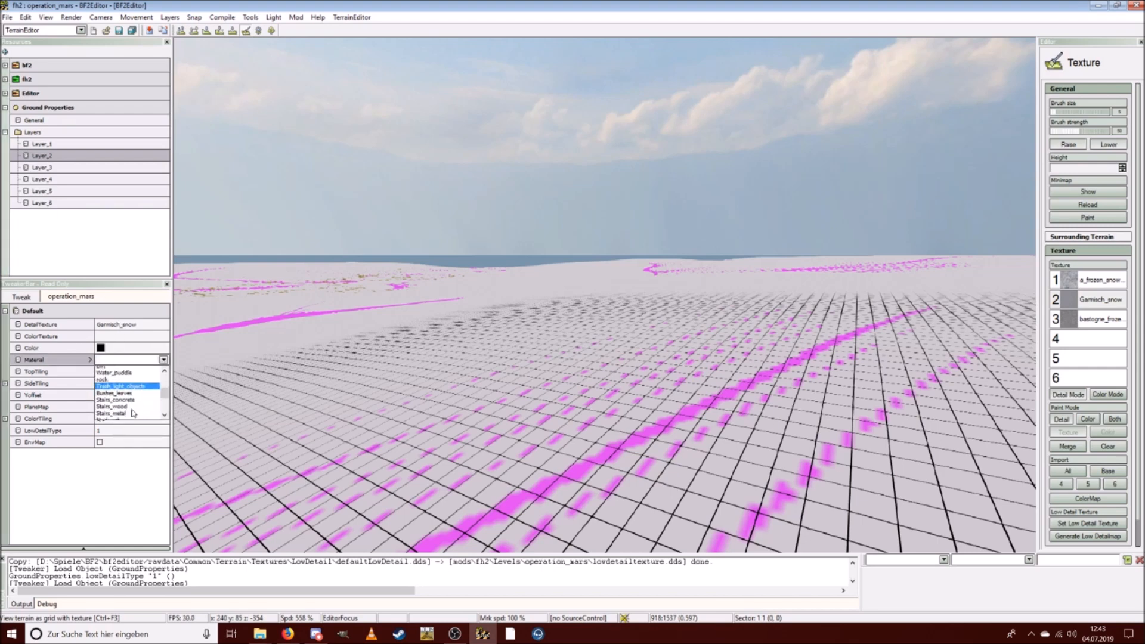
pyautogui.click(119, 391)
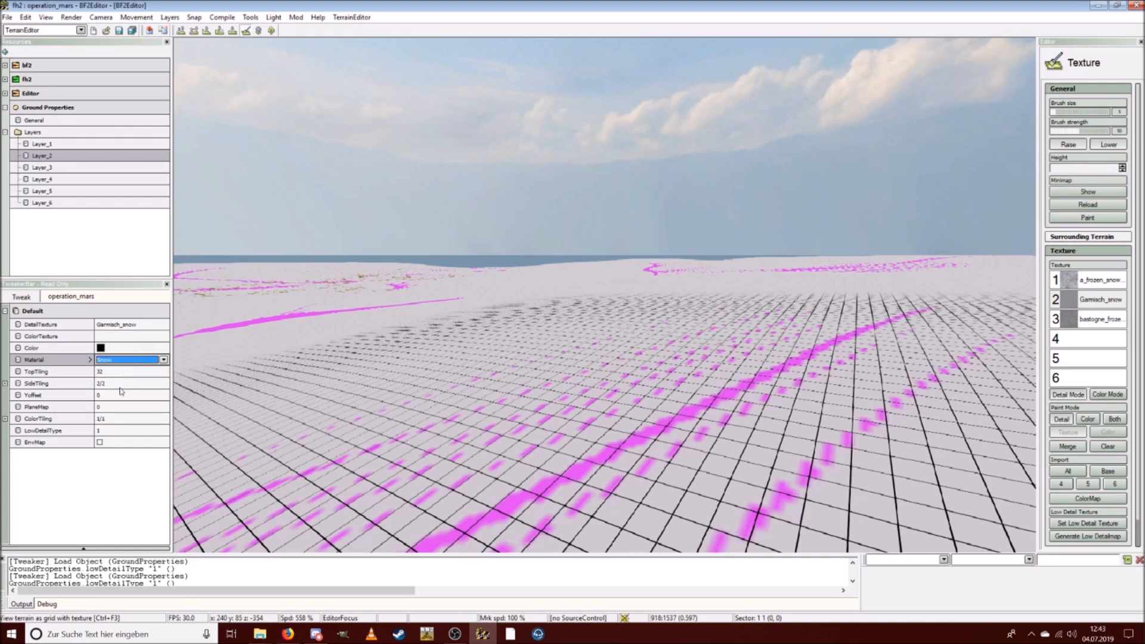
# Set the material of Layer_3 to Grass.
pyautogui.click(62, 169)
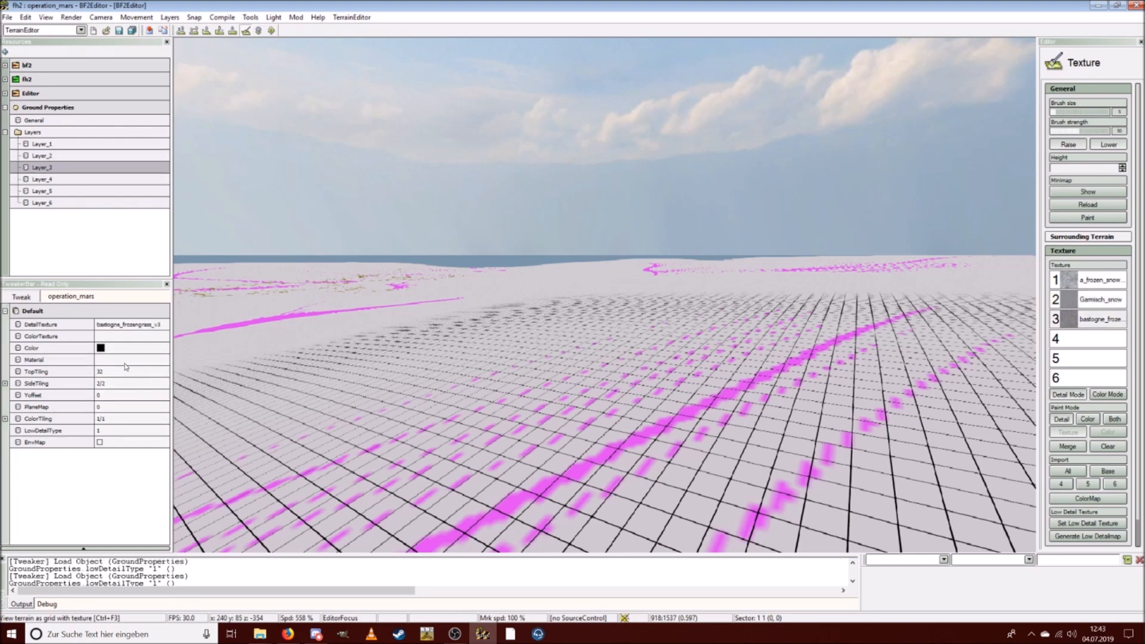
pyautogui.click(126, 360)
pyautogui.click(135, 361)
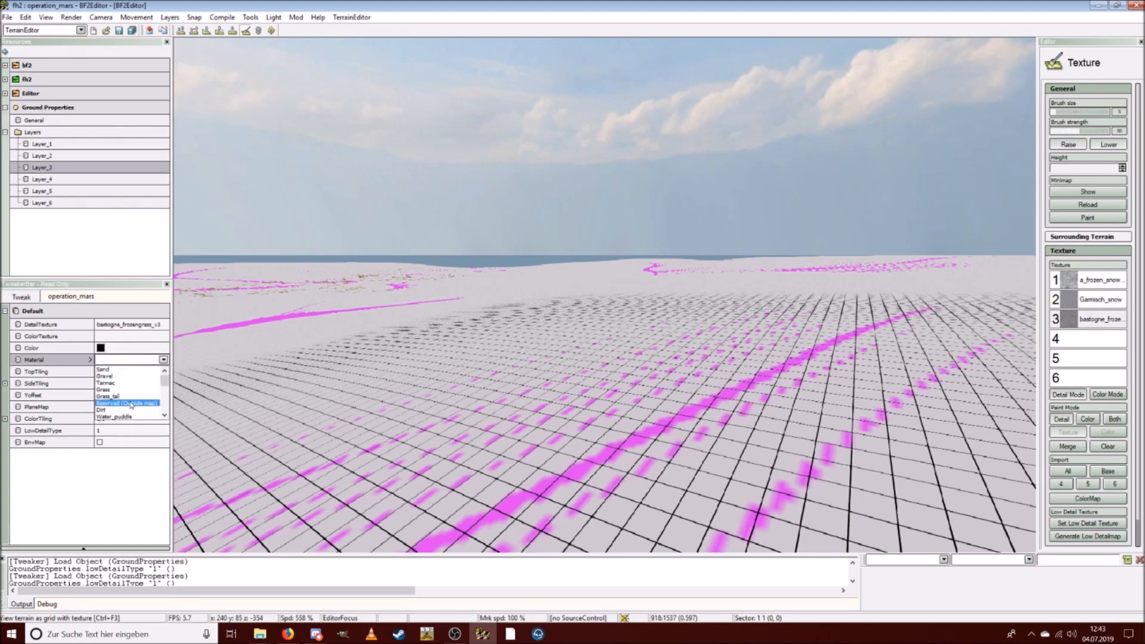
pyautogui.click(135, 390)
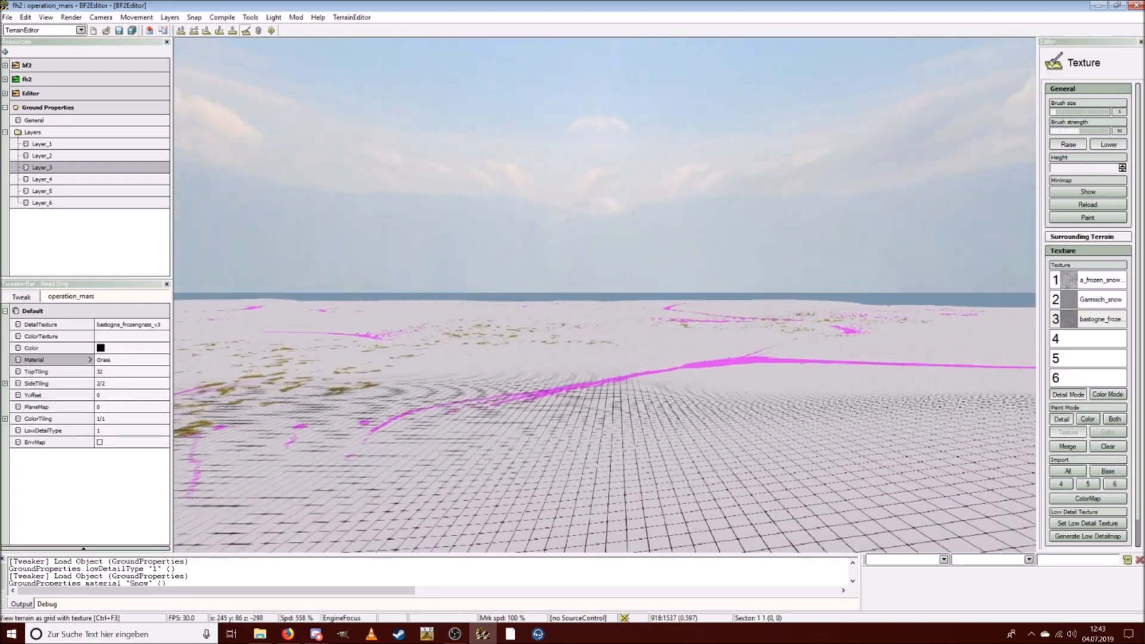
# Save all changes to the operation_mars level.
pyautogui.press('w')
pyautogui.moveTo(596, 324); pyautogui.dragTo(507, 327, button='right')
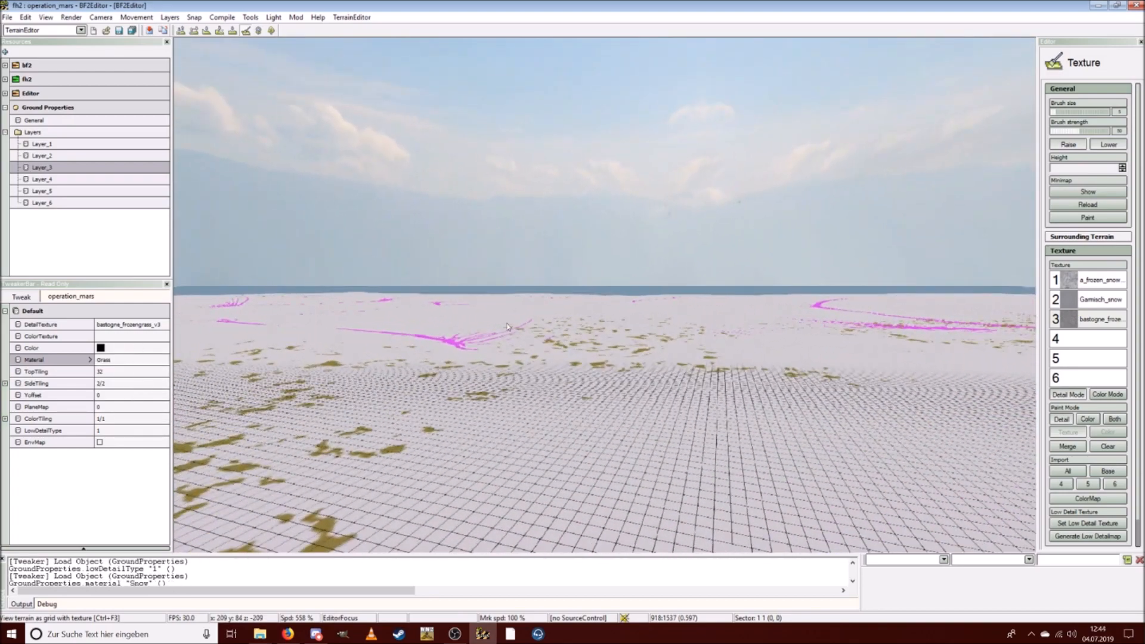
pyautogui.click(5, 17)
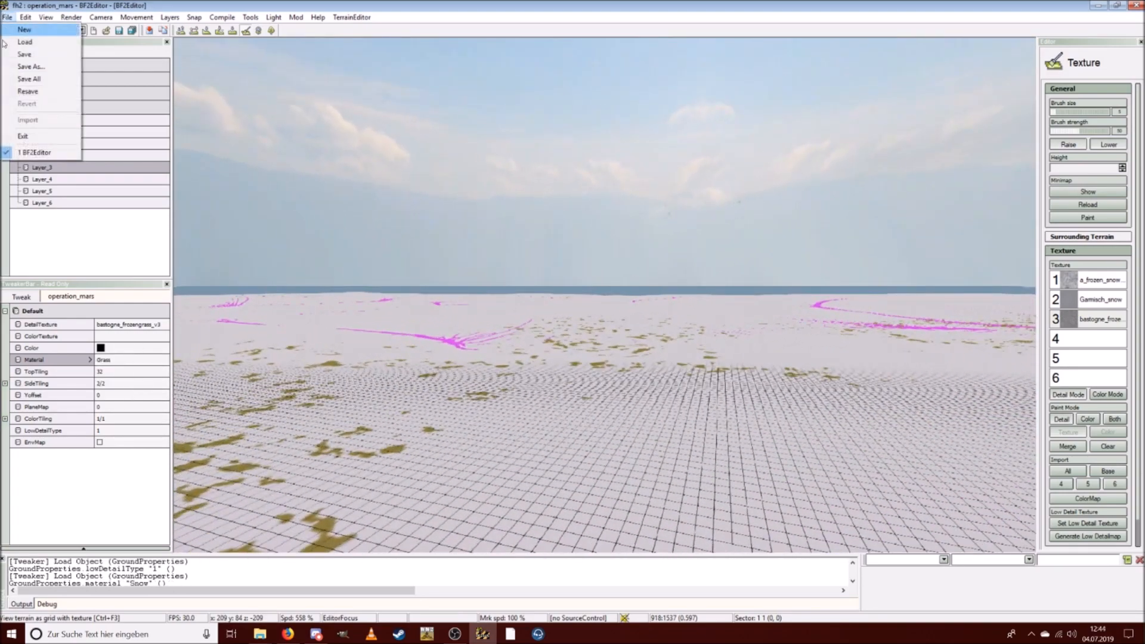
pyautogui.click(47, 81)
pyautogui.click(626, 441)
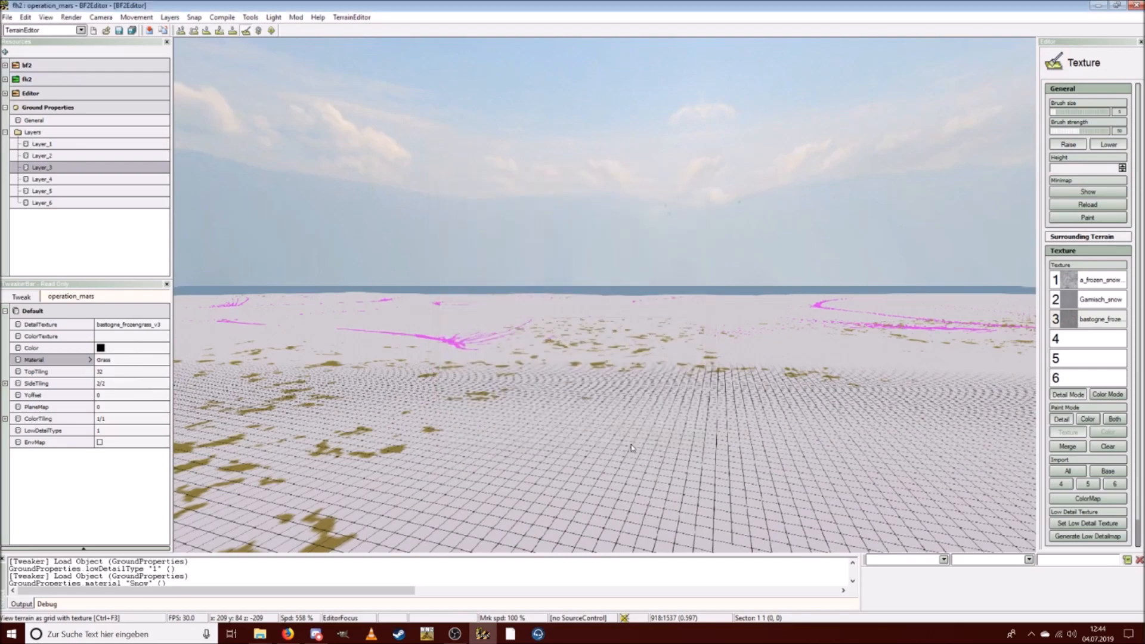
# Fly over the map, display the terrain in Hemimap Mode and examine the road and town layout from above.
pyautogui.hotkey('ctrl', 'w')
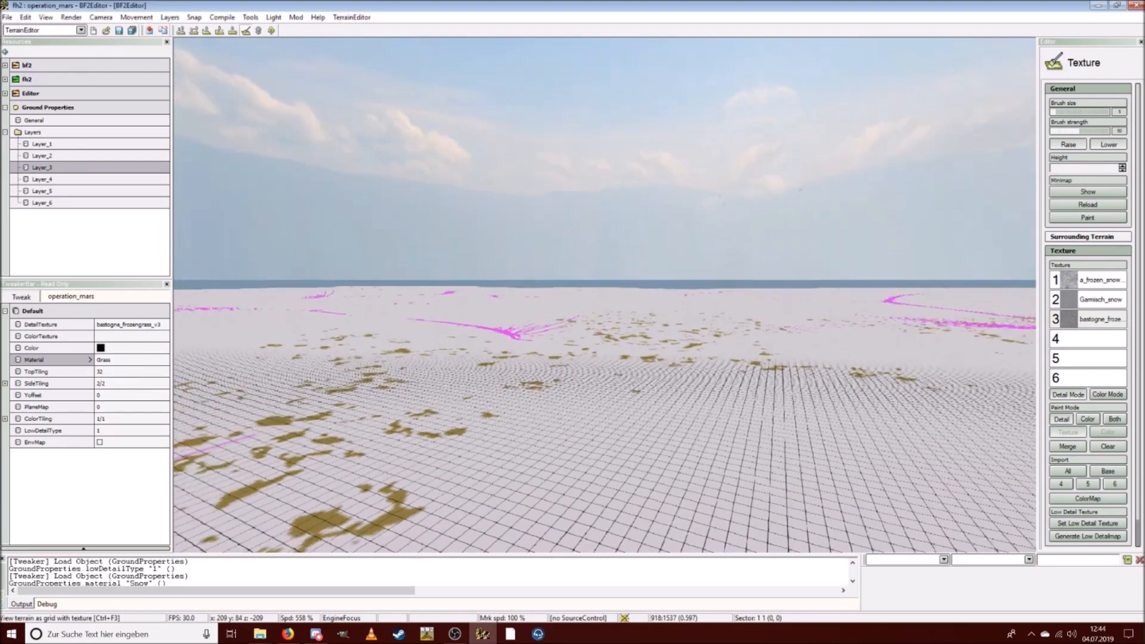
pyautogui.hotkey('ctrl', 'w')
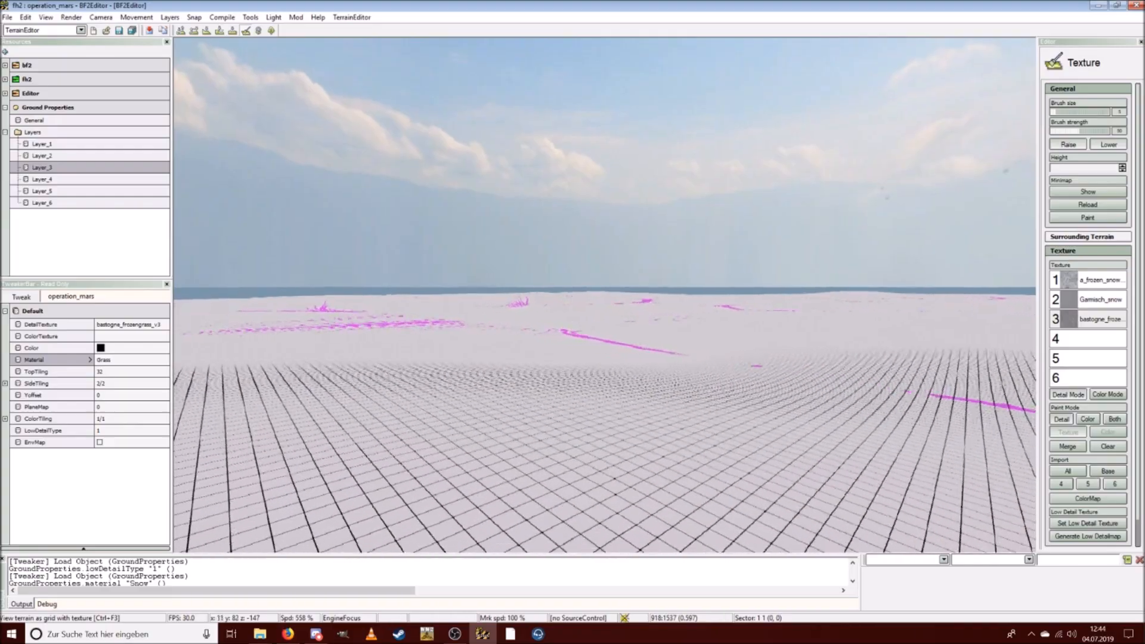
pyautogui.hotkey('ctrl', 'w')
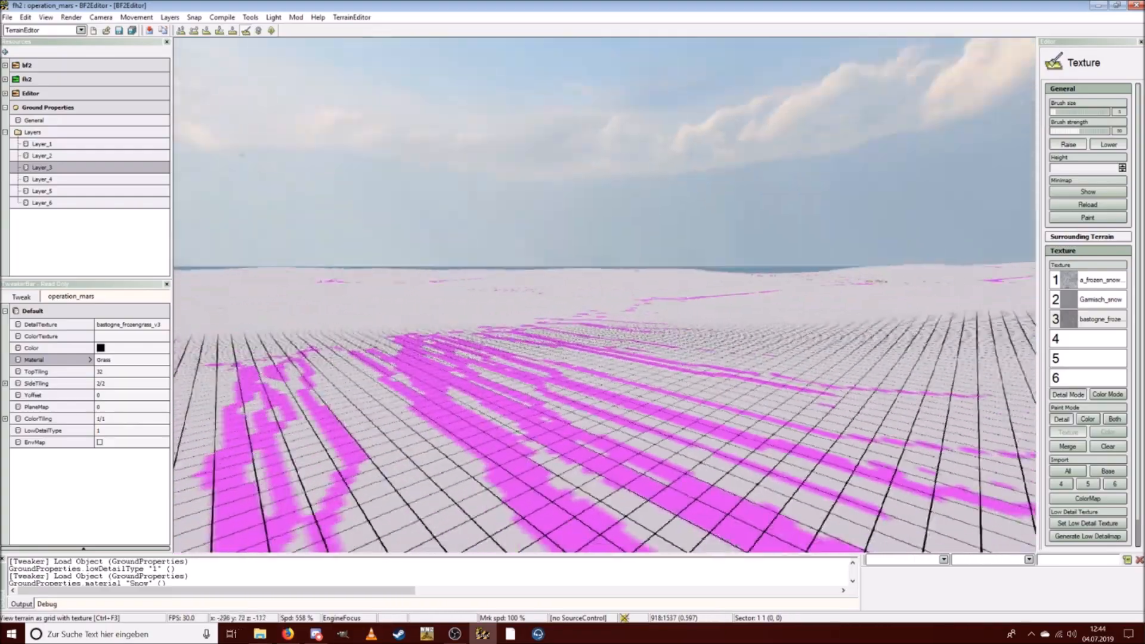
pyautogui.hotkey('ctrl', 's')
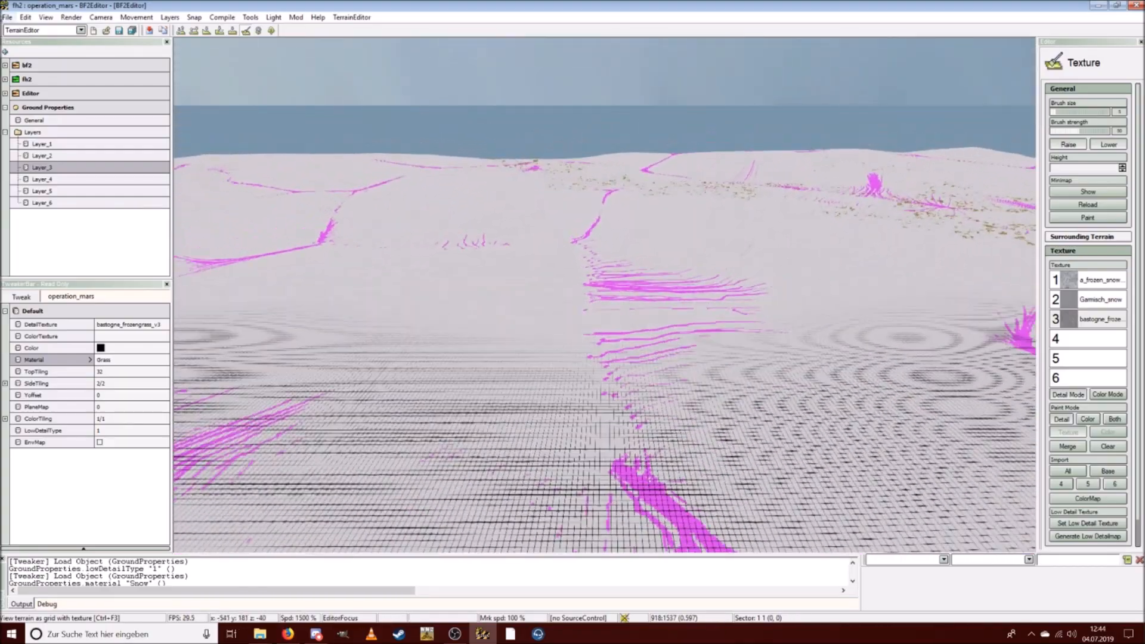
pyautogui.click(52, 18)
pyautogui.click(89, 125)
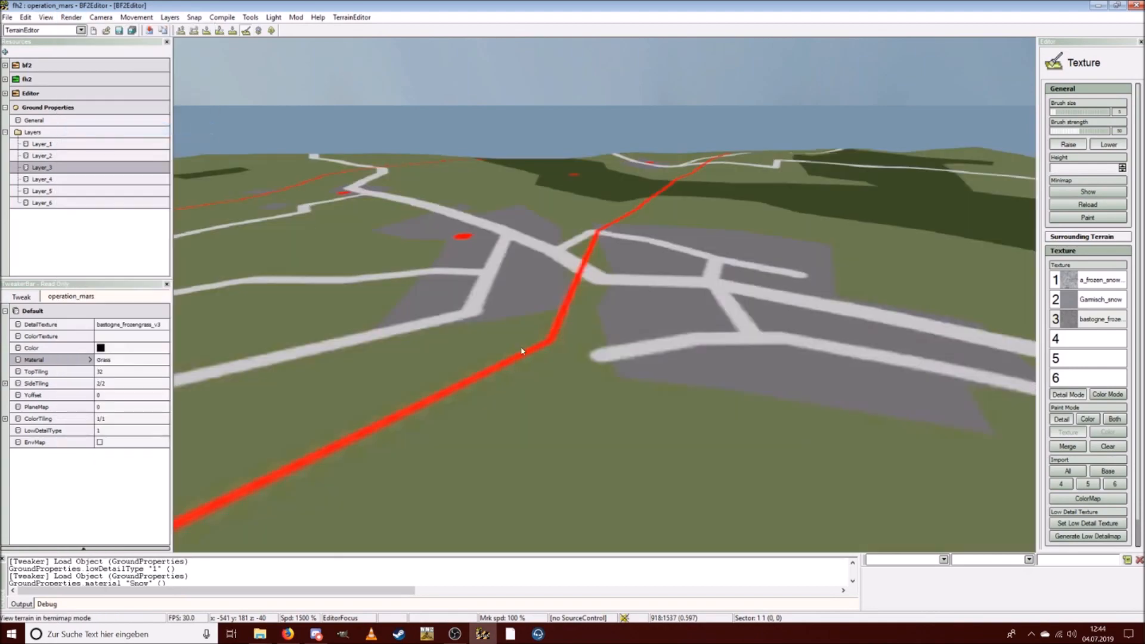
pyautogui.hotkey('ctrl', 'w')
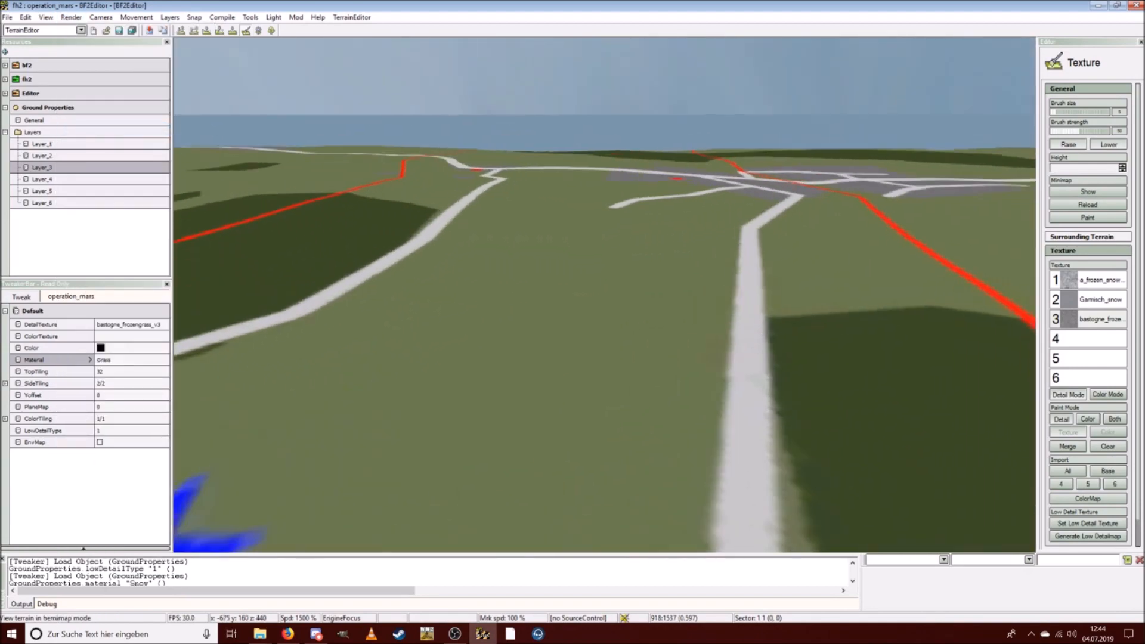
# Display the terrain in Detail Texture Mode and switch the camera to soldier control.
pyautogui.hotkey('ctrl', 'w')
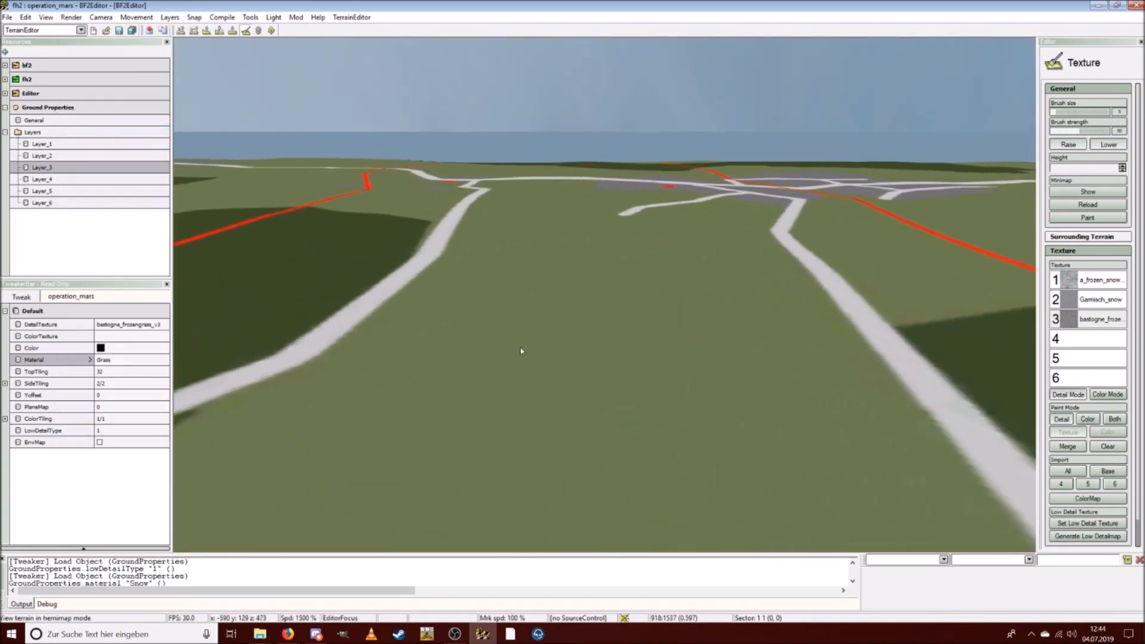
pyautogui.click(72, 18)
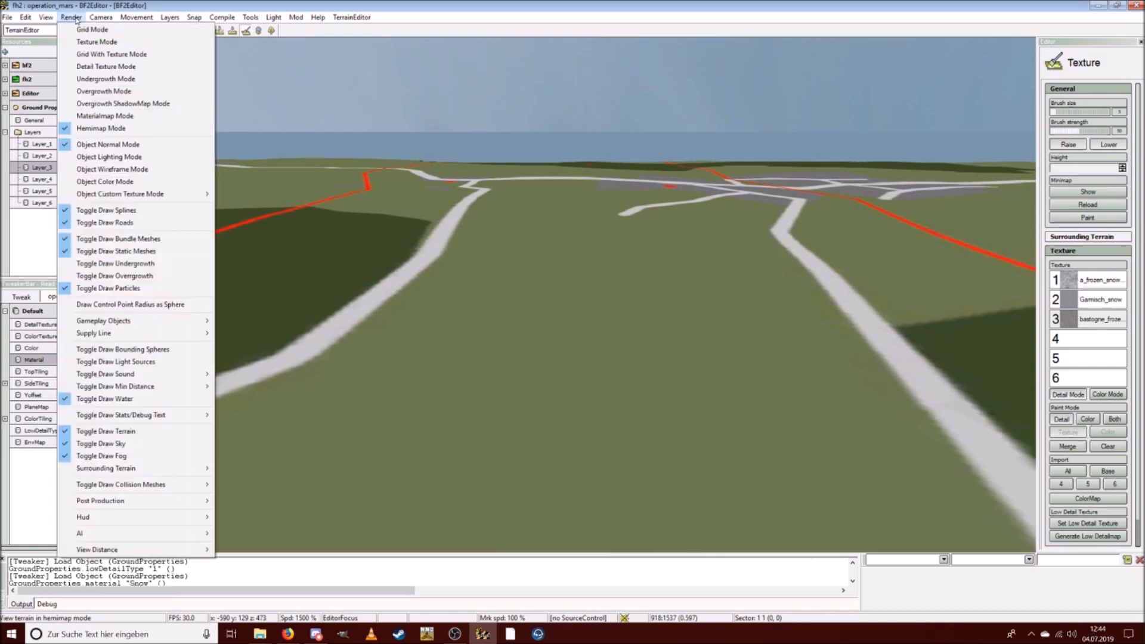
pyautogui.click(110, 68)
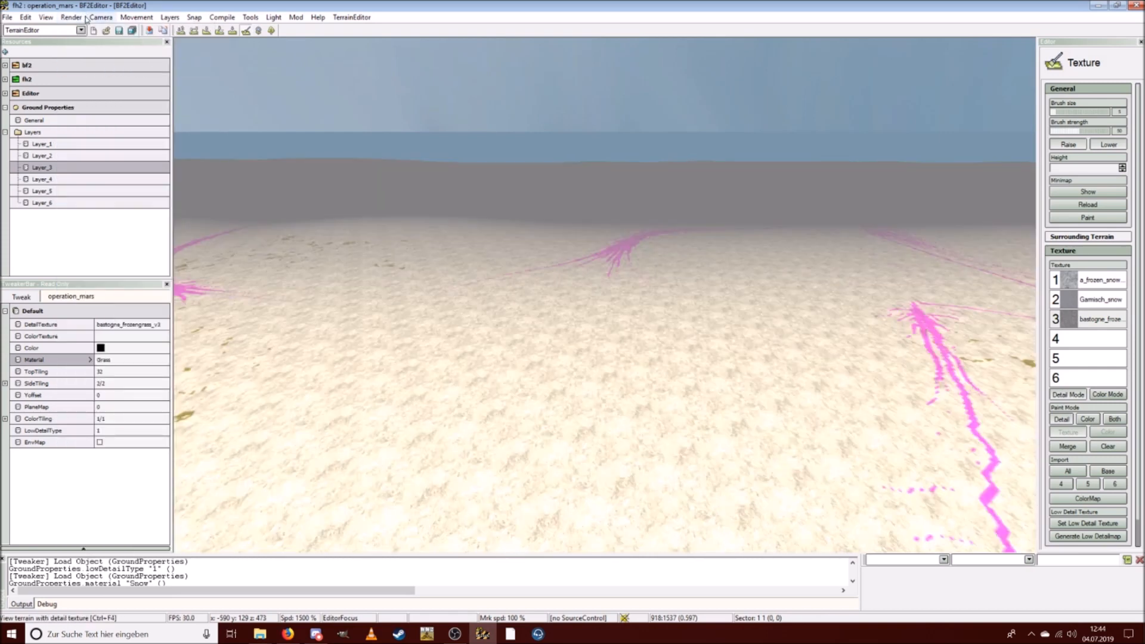
pyautogui.click(100, 17)
pyautogui.click(113, 79)
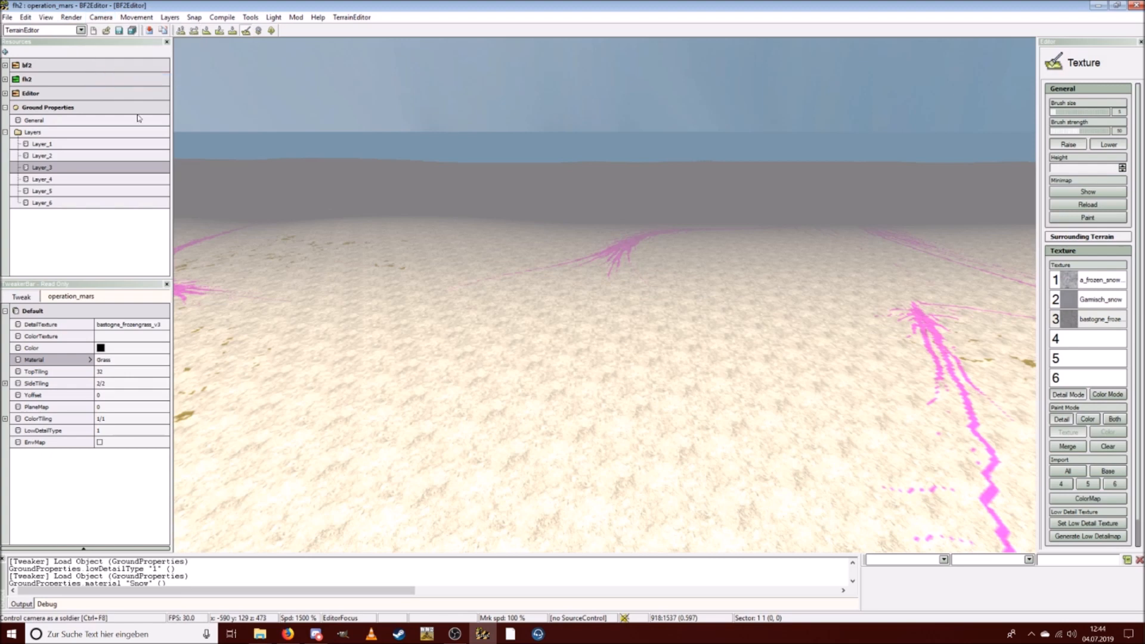
pyautogui.press('ctrl')
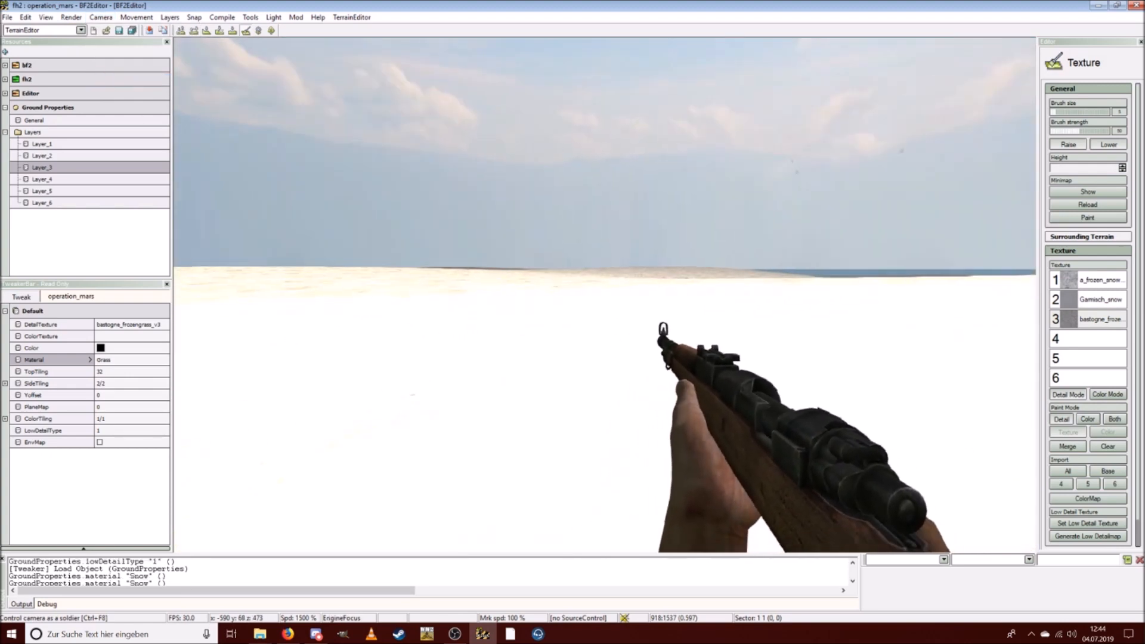
# Walk across the terrain as a soldier and examine the snow and painted track textures at ground level.
pyautogui.press('w')
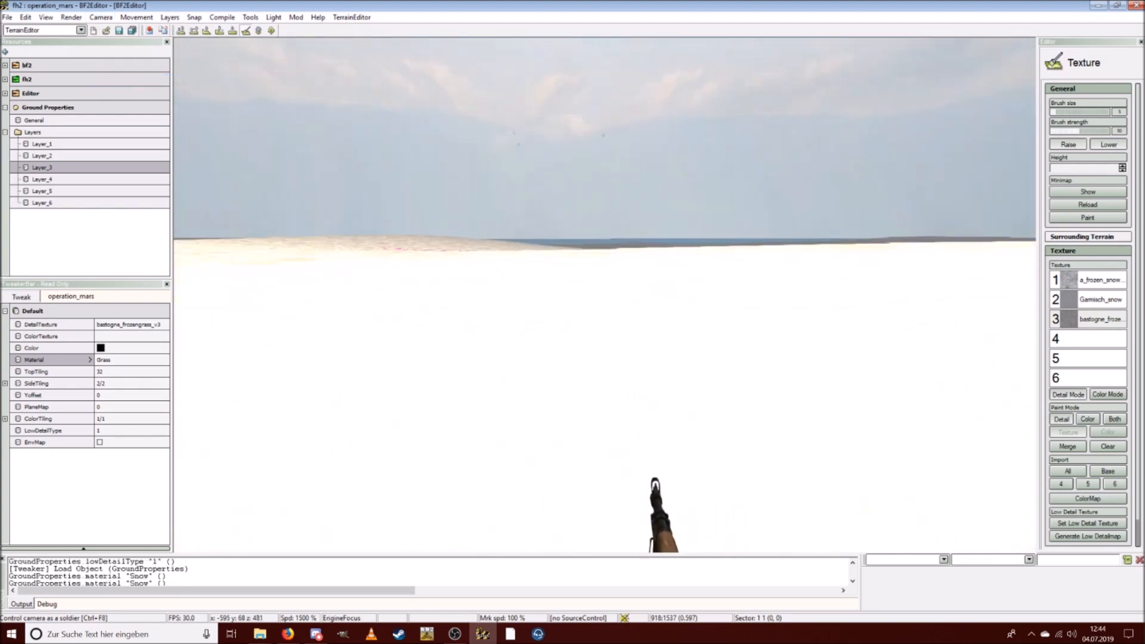
pyautogui.press('w')
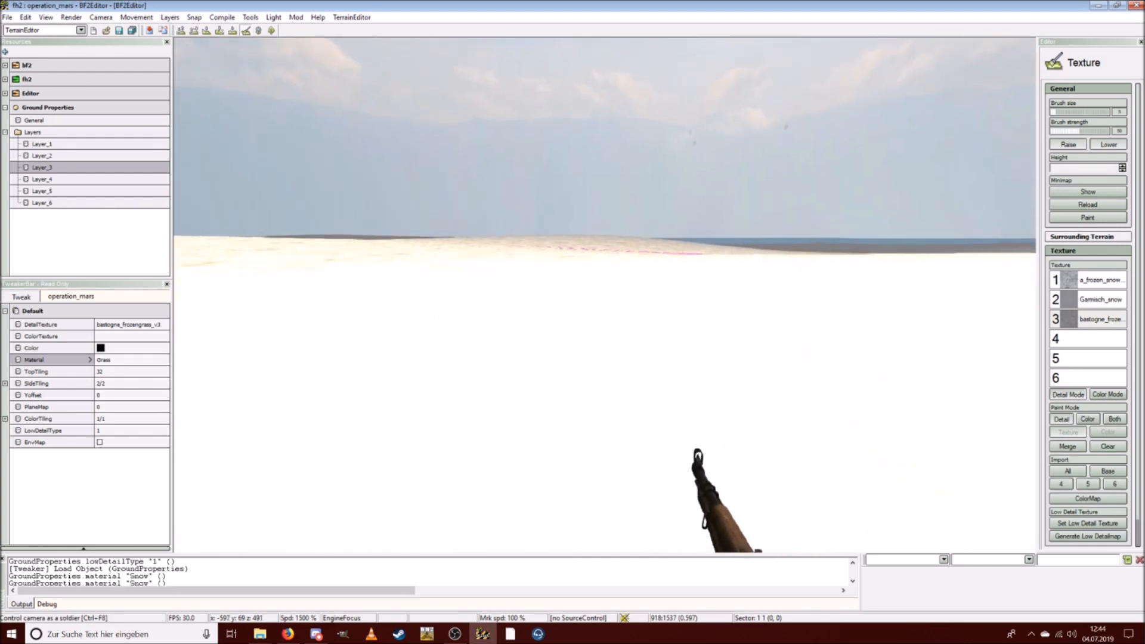
pyautogui.press('w')
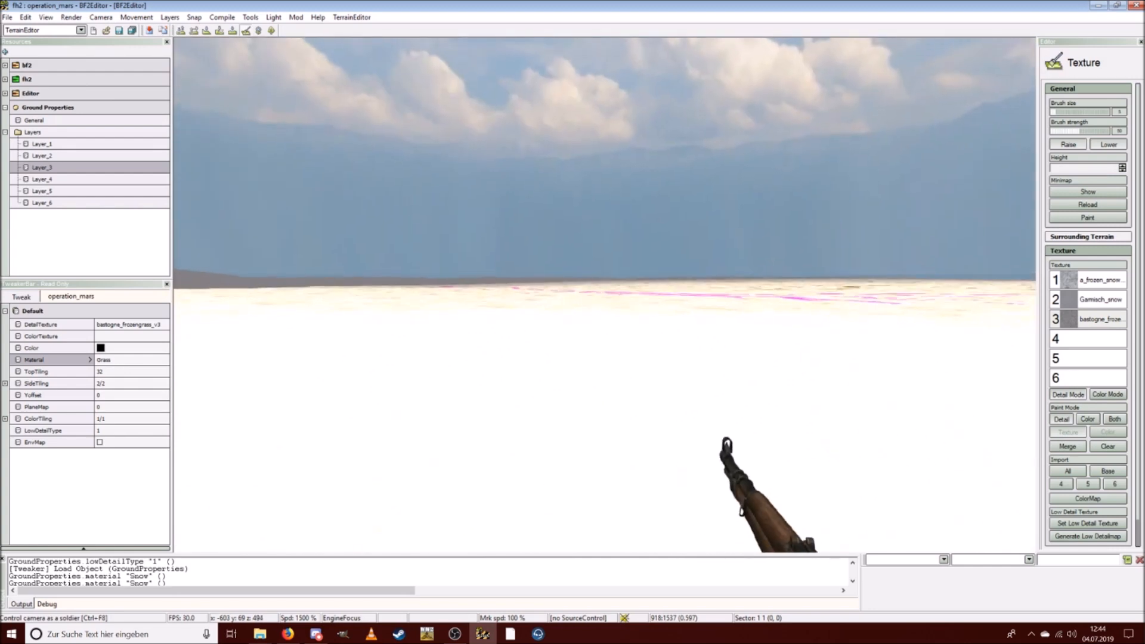
pyautogui.press('w')
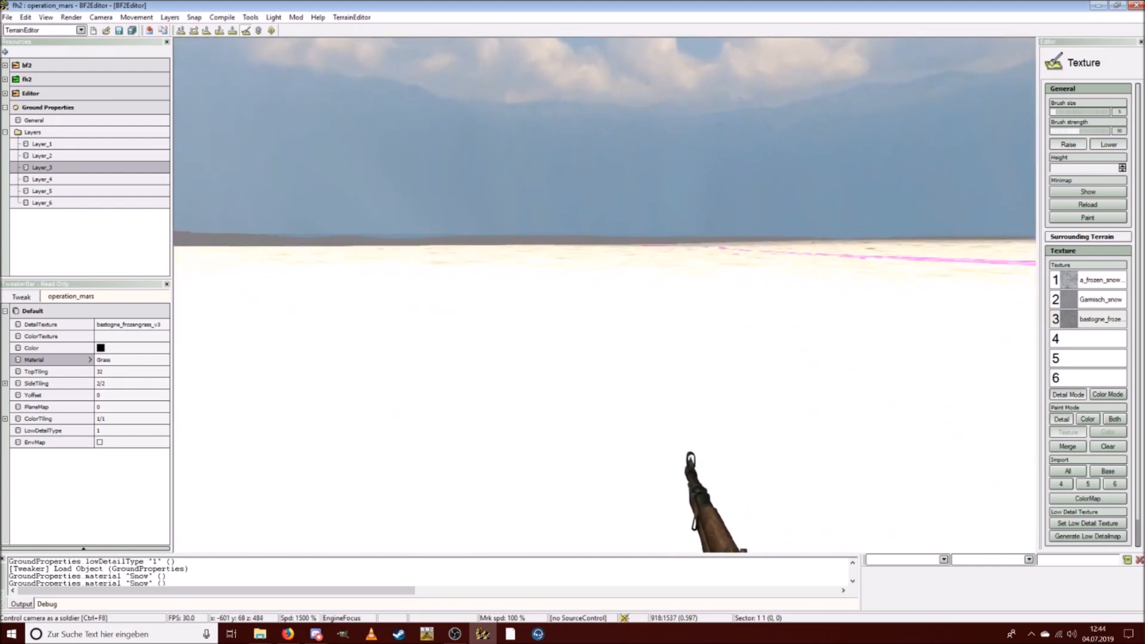
pyautogui.press('w')
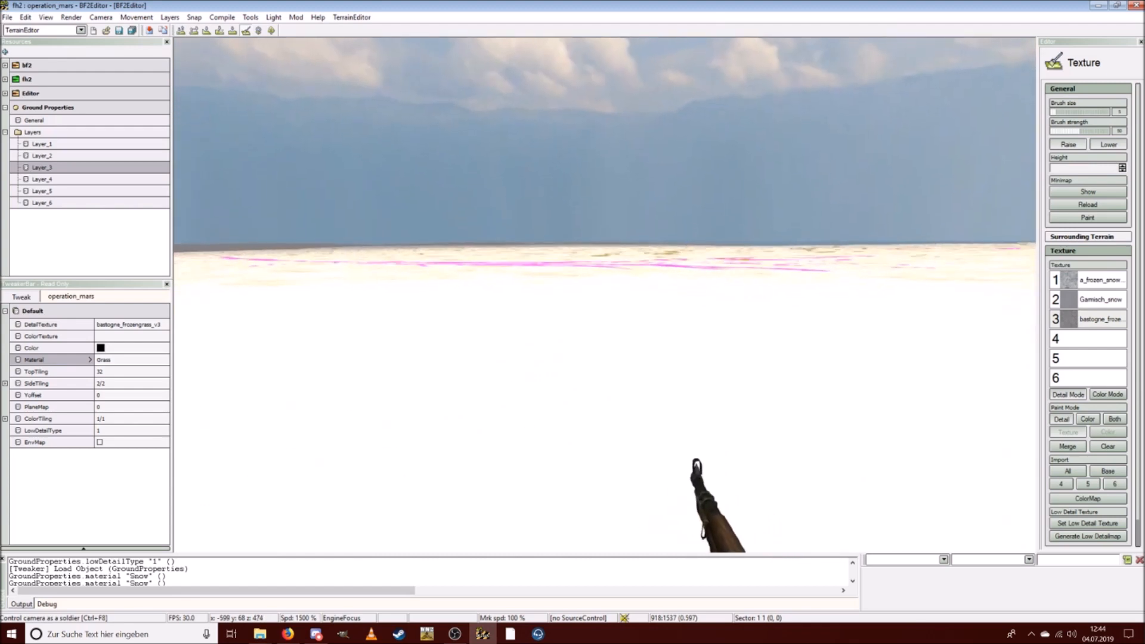
pyautogui.press('w')
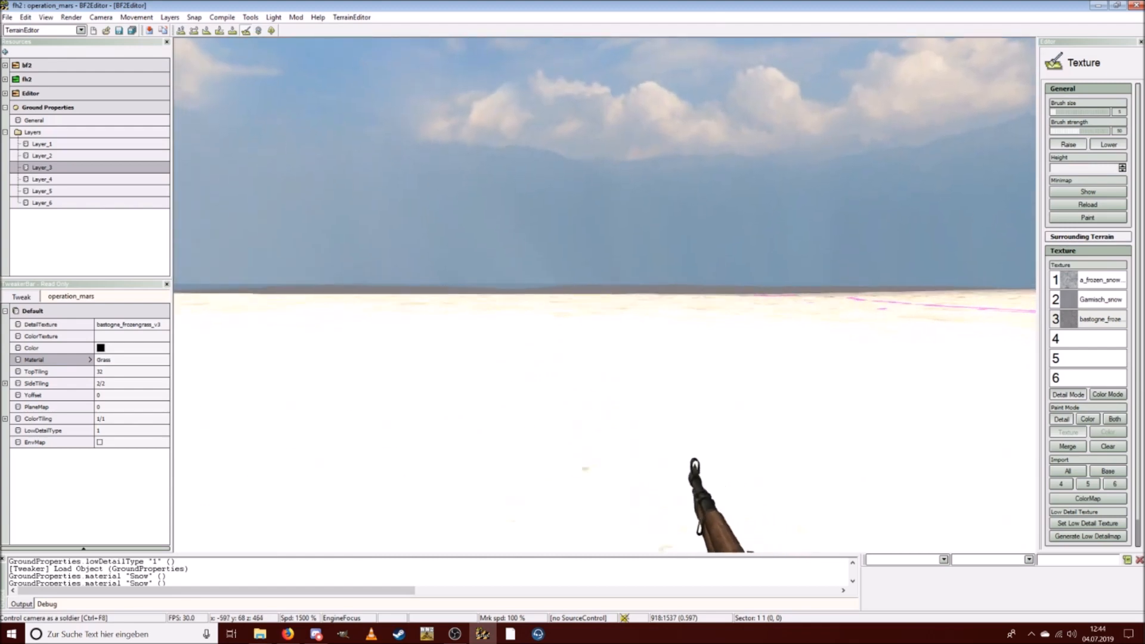
pyautogui.press('w')
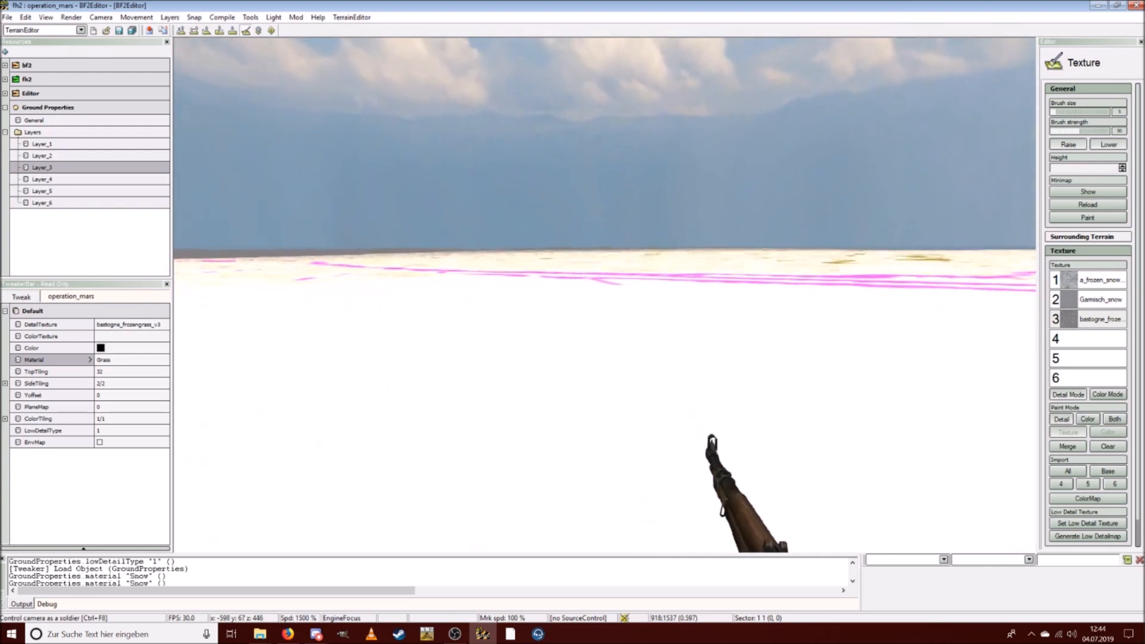
pyautogui.press('w')
pyautogui.press('w')
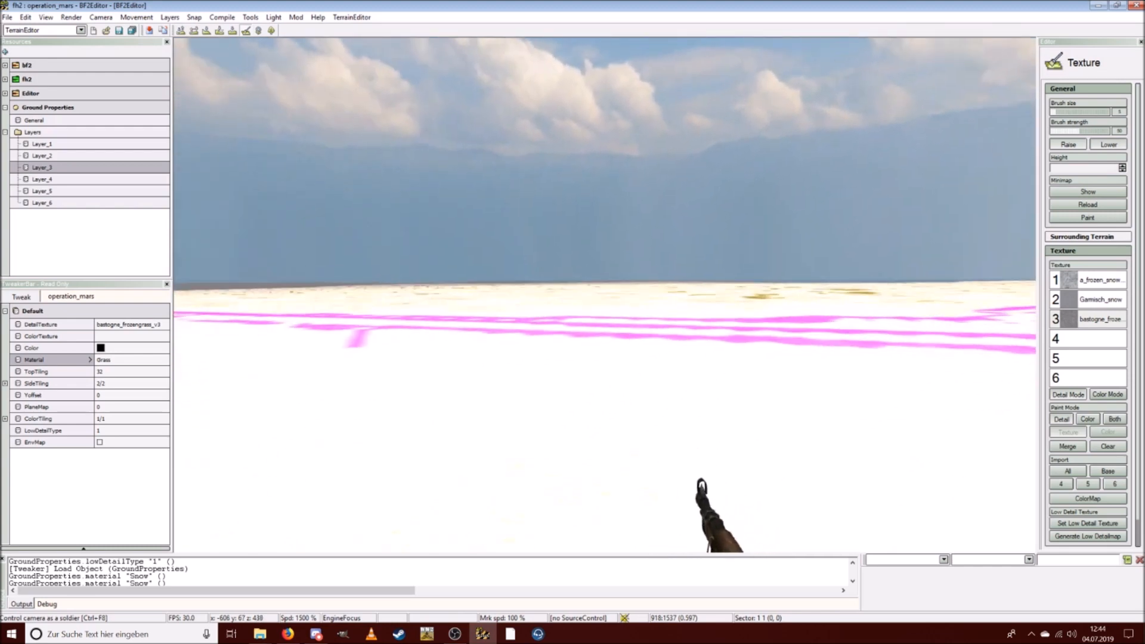
pyautogui.press('w')
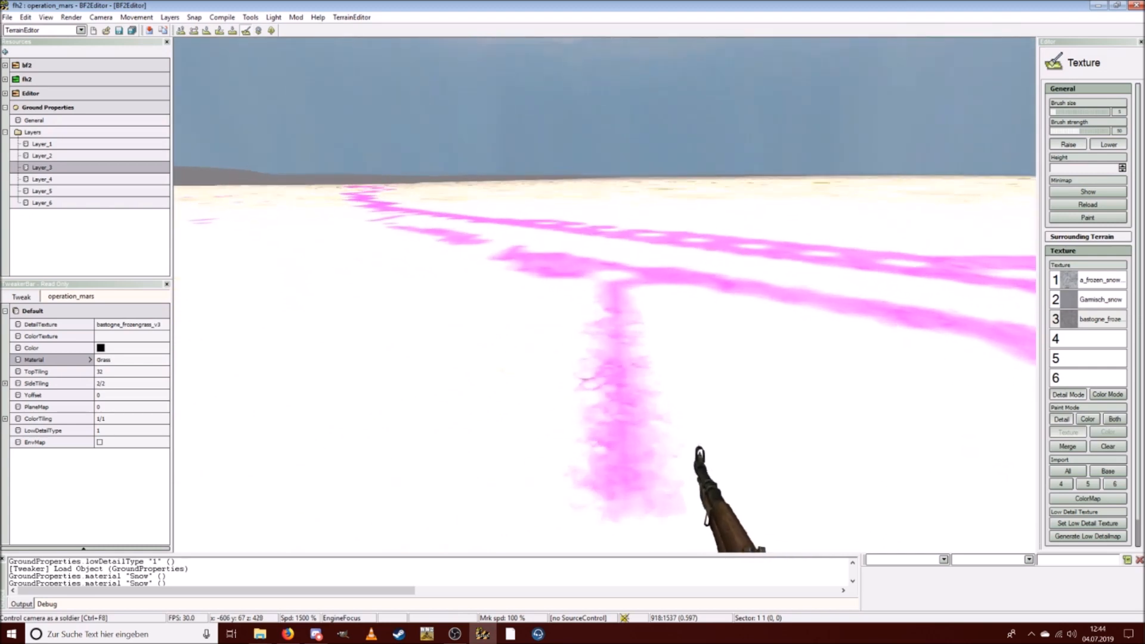
pyautogui.press('w')
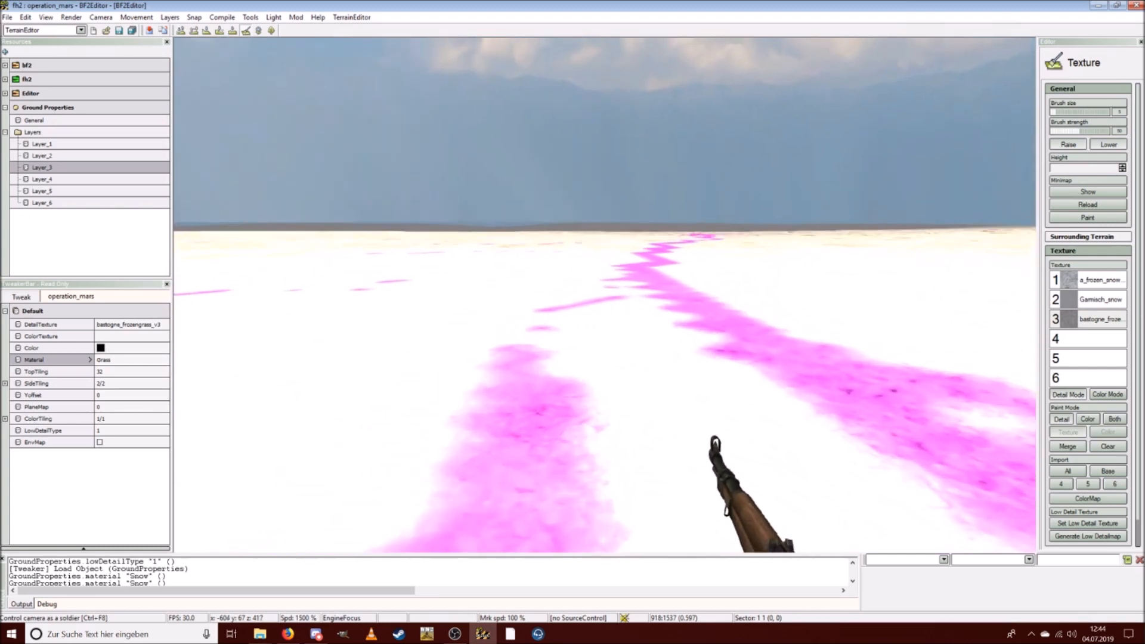
pyautogui.press('w')
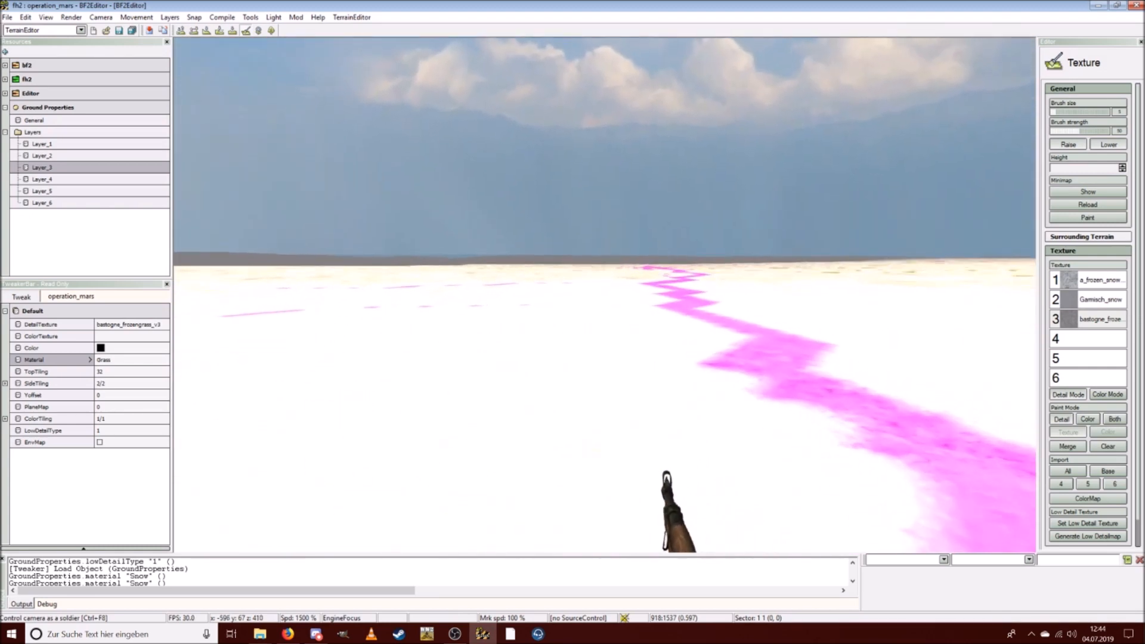
pyautogui.press('w')
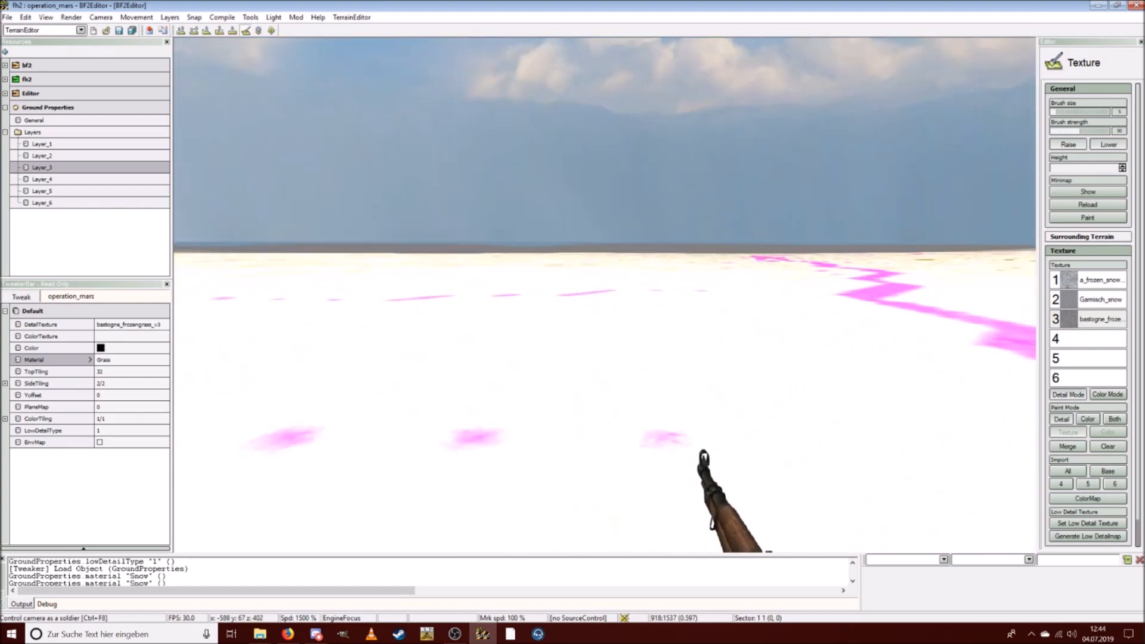
pyautogui.press('w')
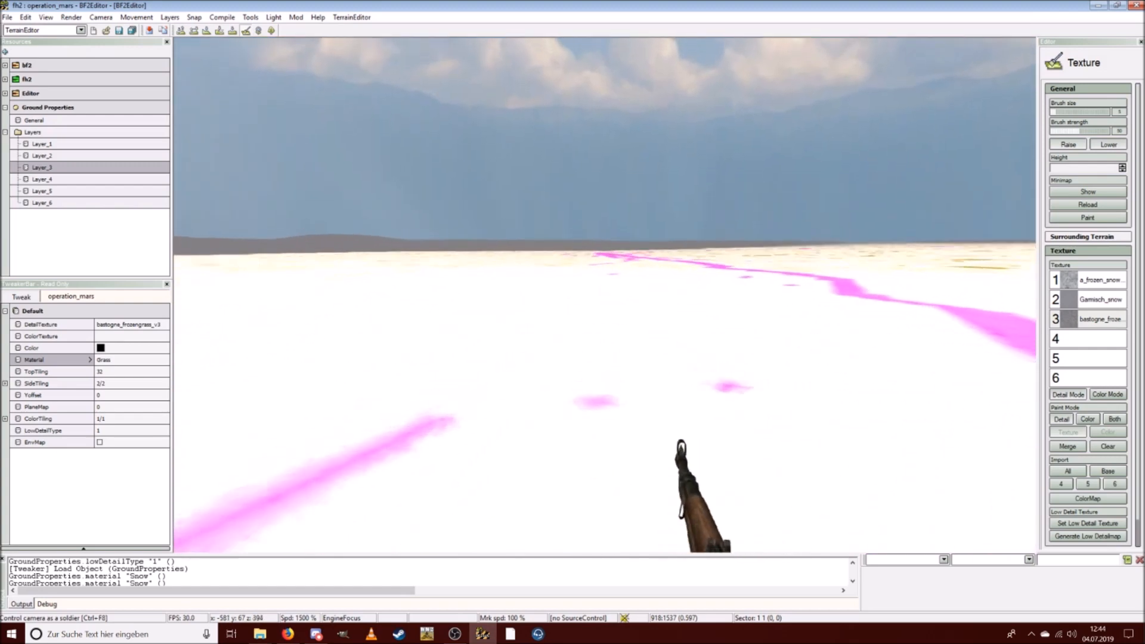
pyautogui.press('w')
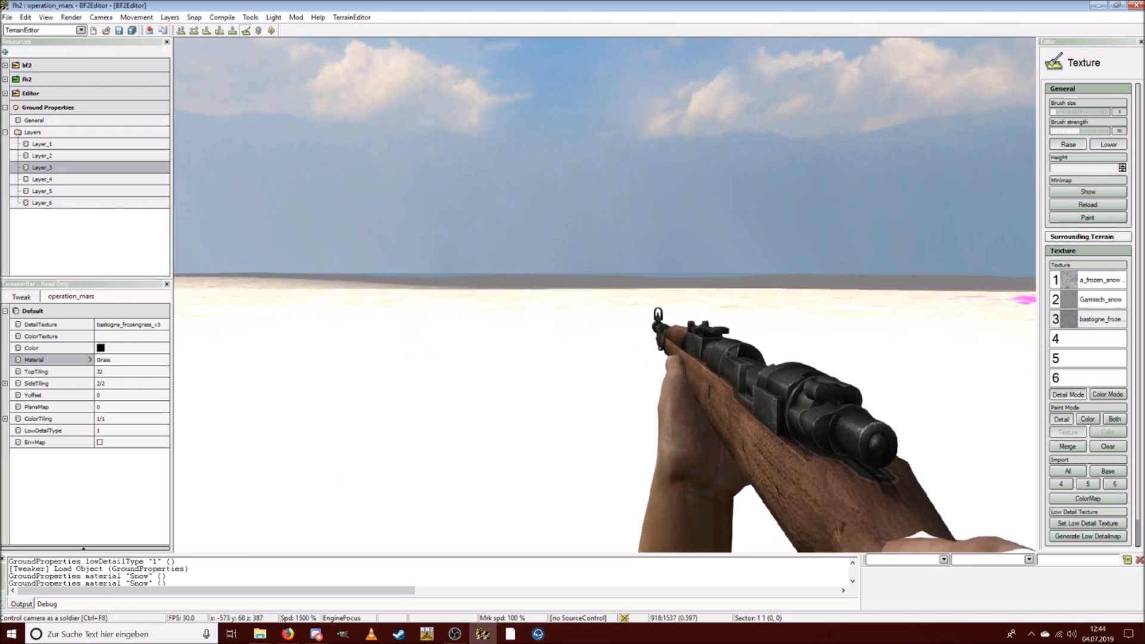
pyautogui.press('w')
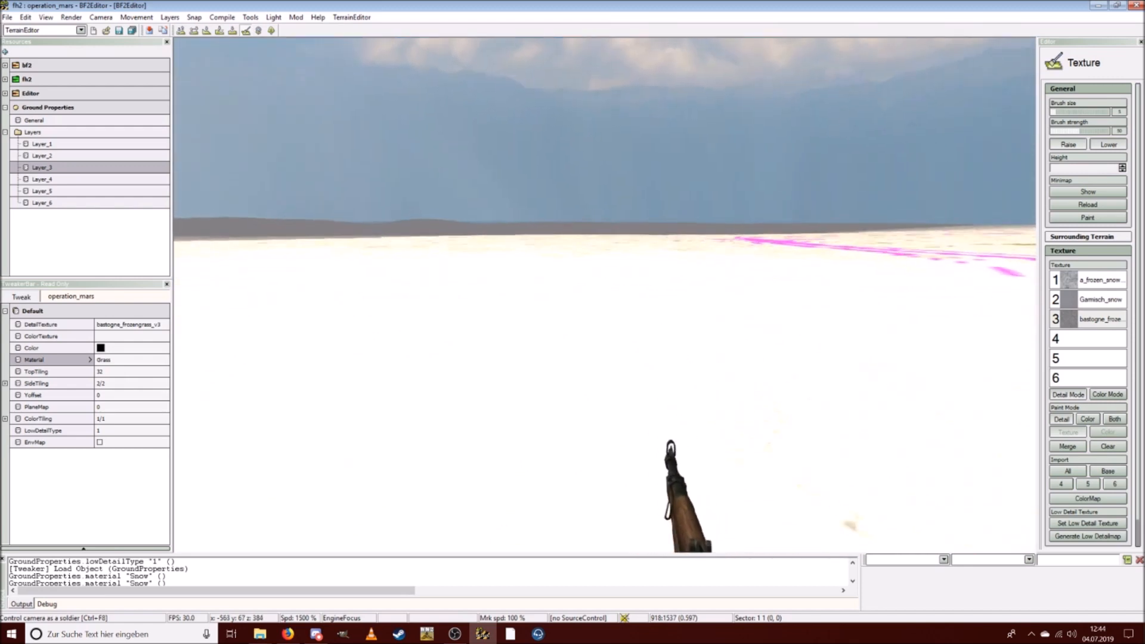
# Display the terrain in Hemimap Mode and walk on to locate the nearby road from ground level.
pyautogui.click(71, 17)
pyautogui.click(128, 127)
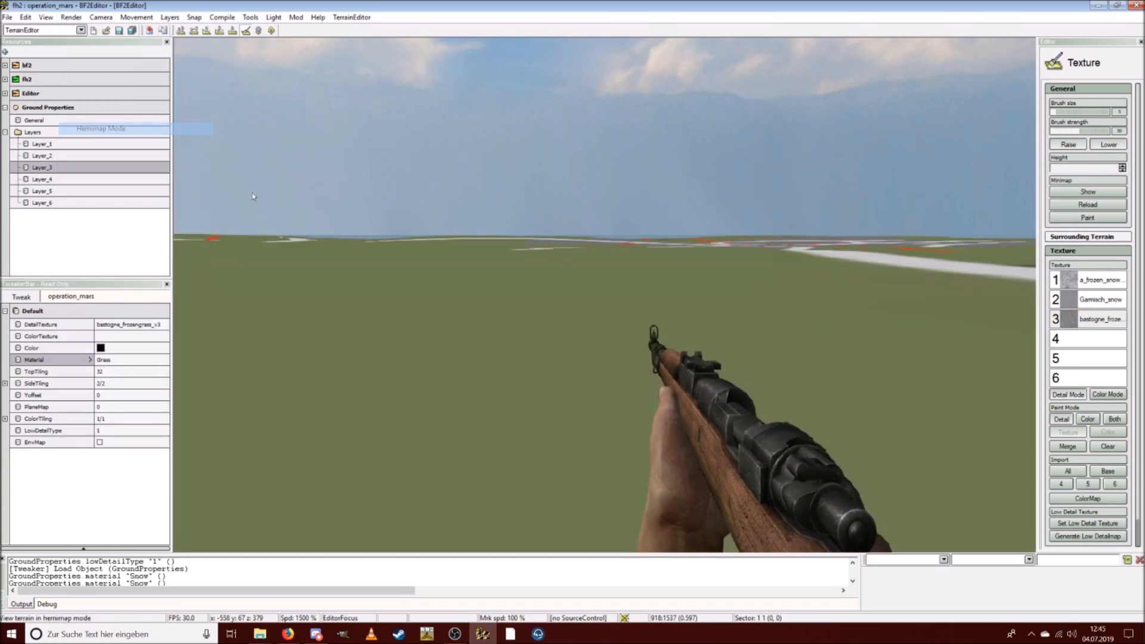
pyautogui.press('w')
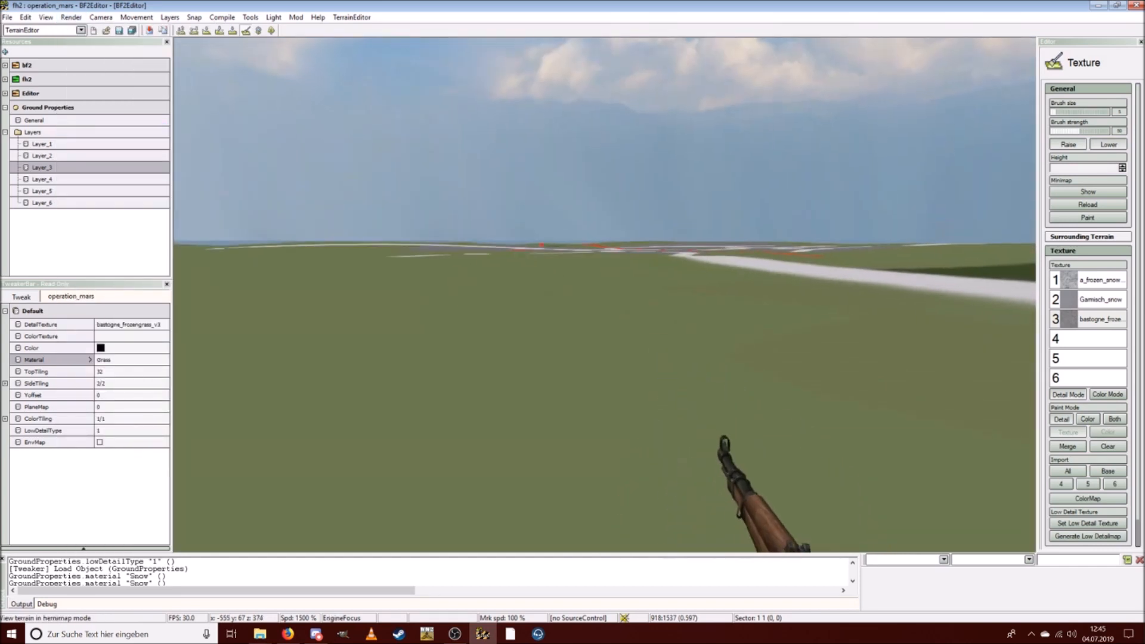
pyautogui.press('w')
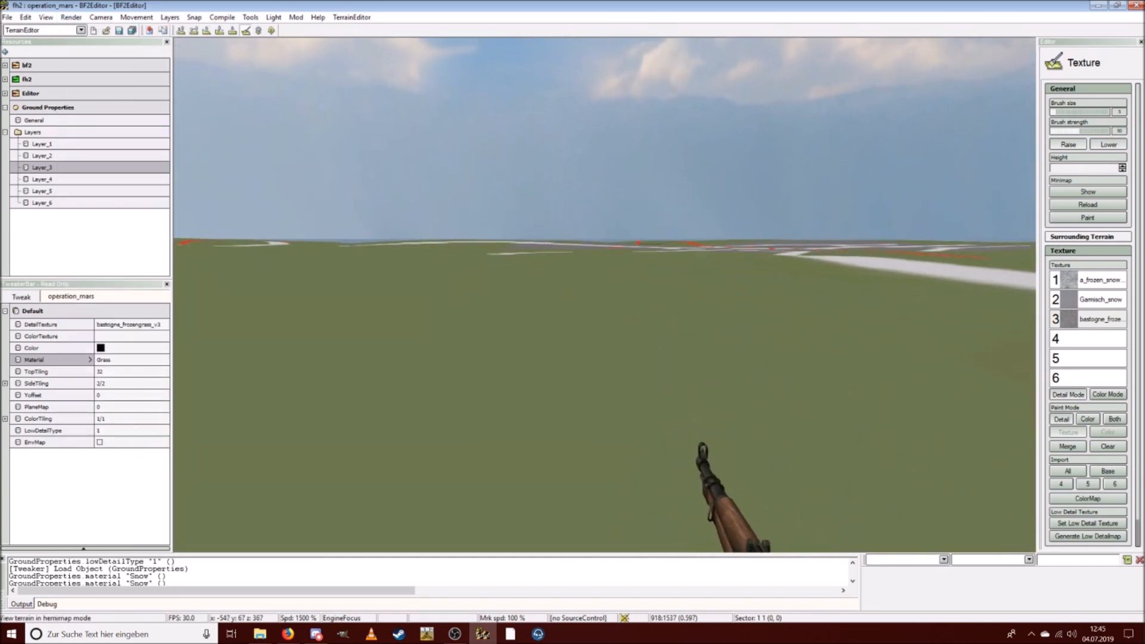
# Return the terrain to Detail Texture Mode and walk to the road to examine its detail texture.
pyautogui.click(71, 17)
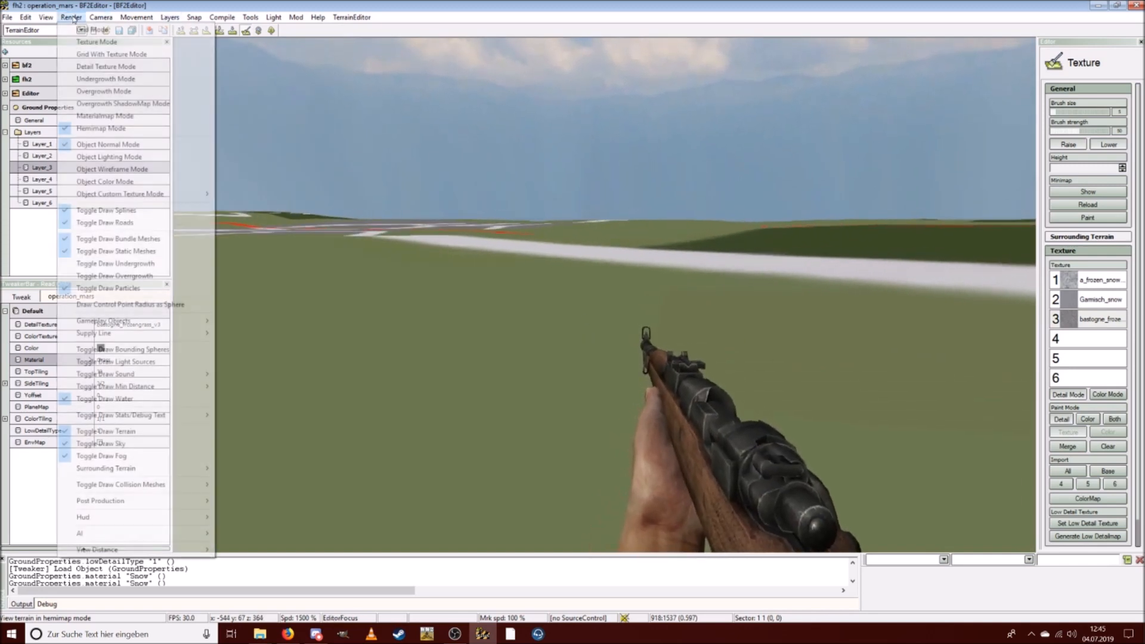
pyautogui.click(122, 66)
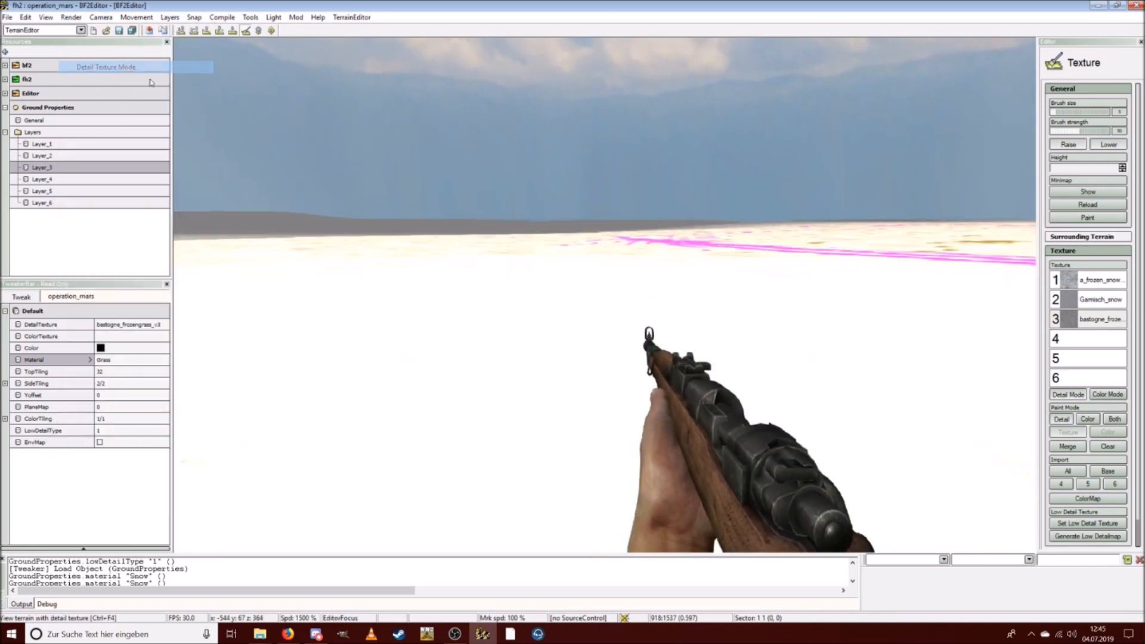
pyautogui.press('w')
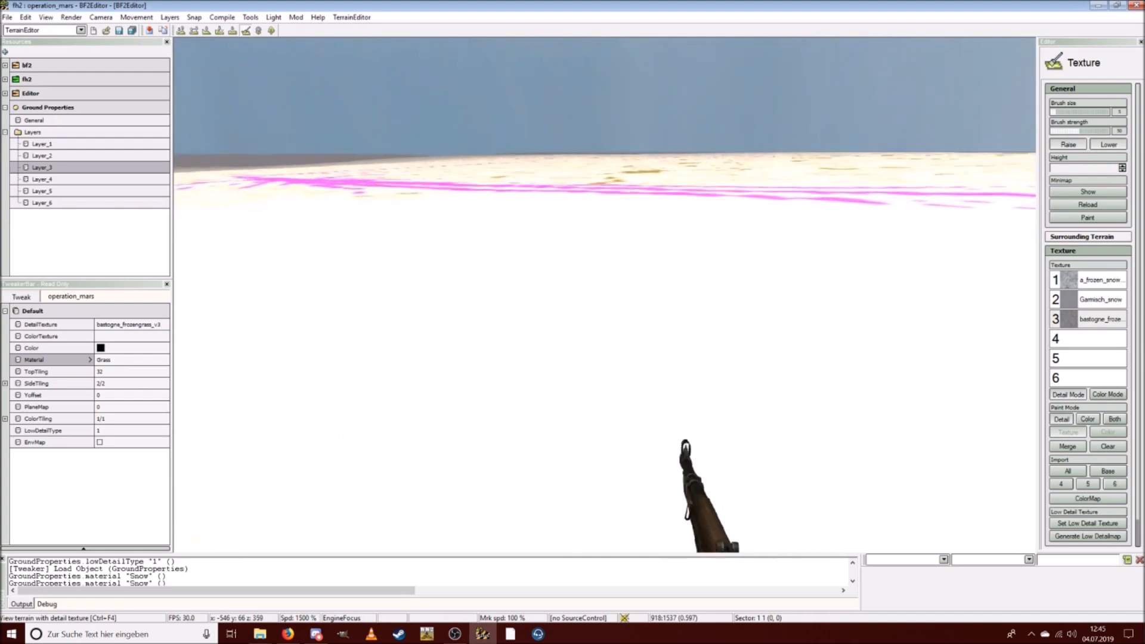
pyautogui.press('w')
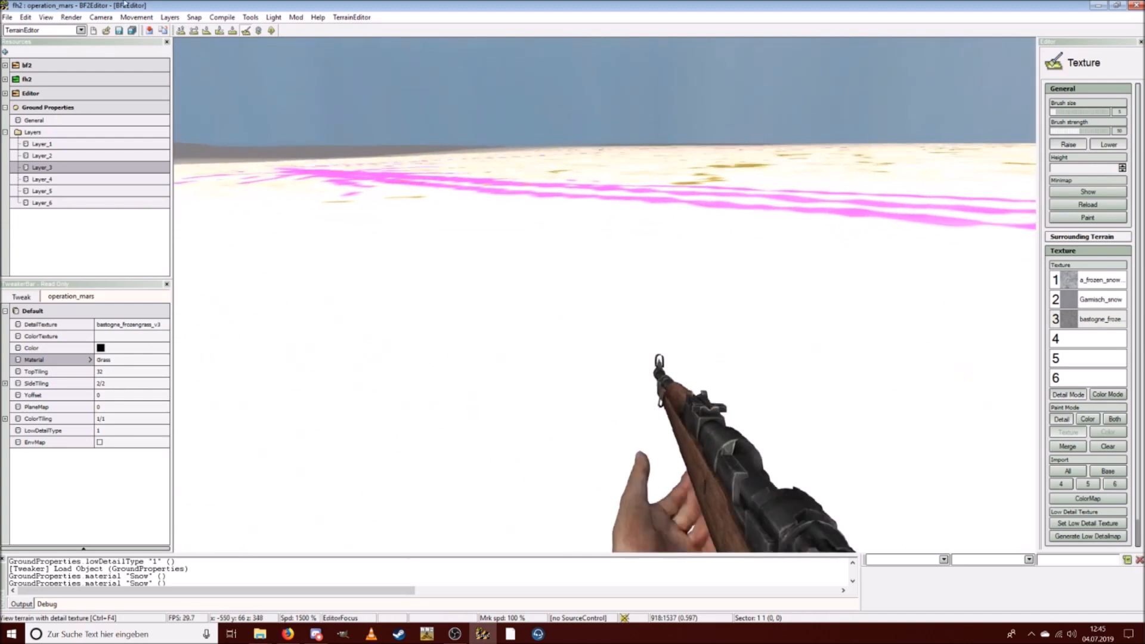
# Switch the terrain to Hemimap Mode at the road and examine how its edge blends into the grass.
pyautogui.press('Escape')
pyautogui.click(71, 17)
pyautogui.click(101, 126)
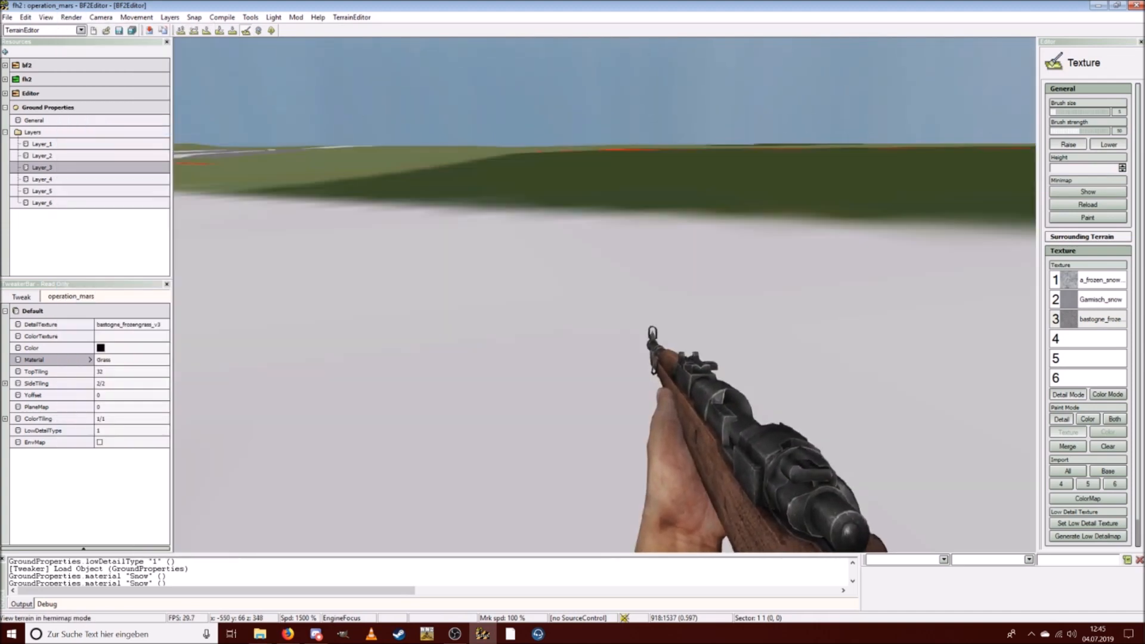
pyautogui.press('w')
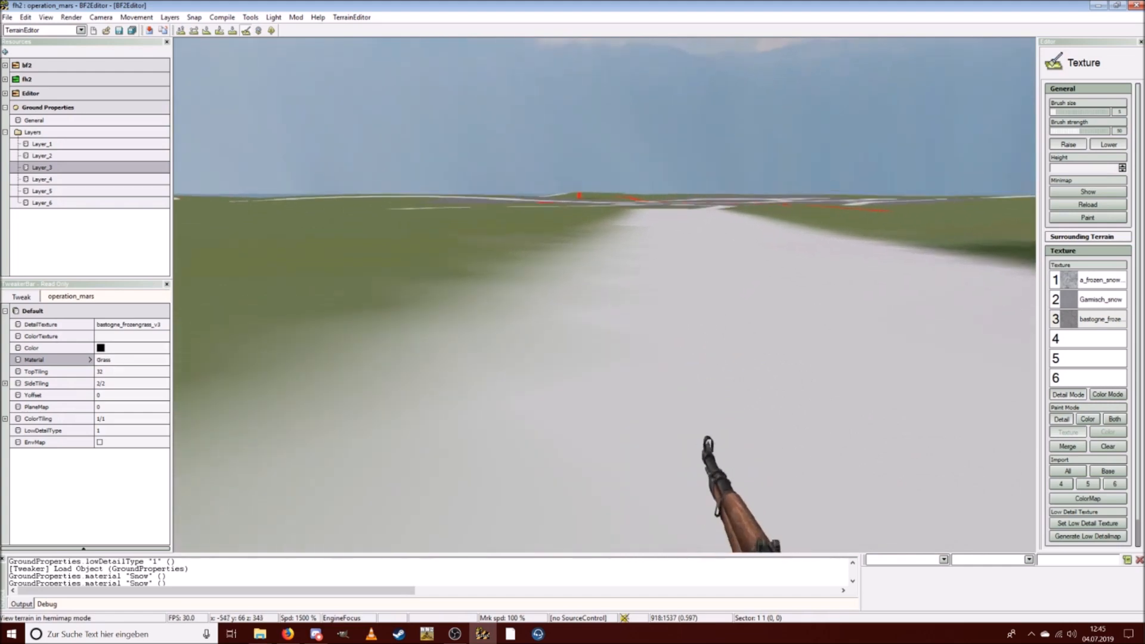
pyautogui.press('w')
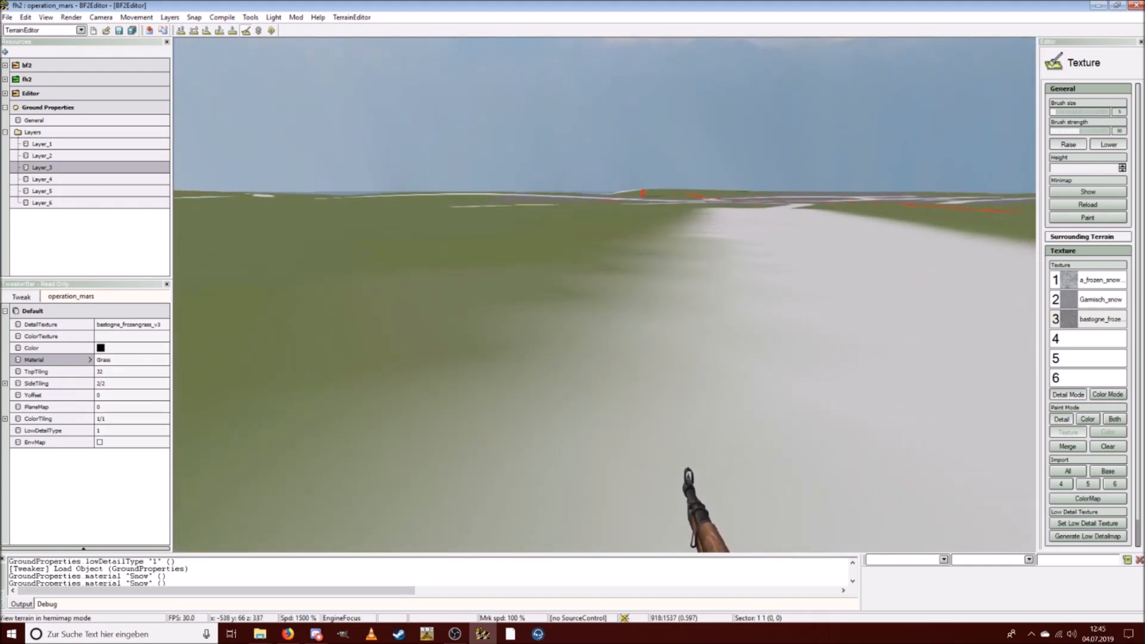
pyautogui.press('Escape')
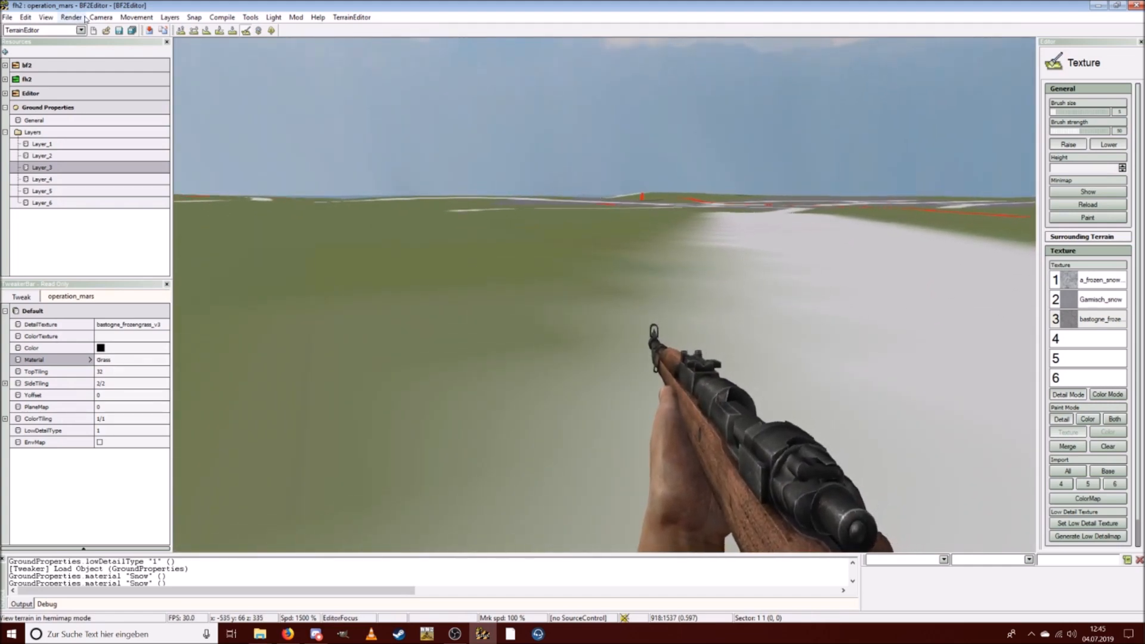
# Restore Detail Texture Mode and walk on past the road to inspect the snow texture beyond it.
pyautogui.click(92, 18)
pyautogui.moveTo(73, 18)
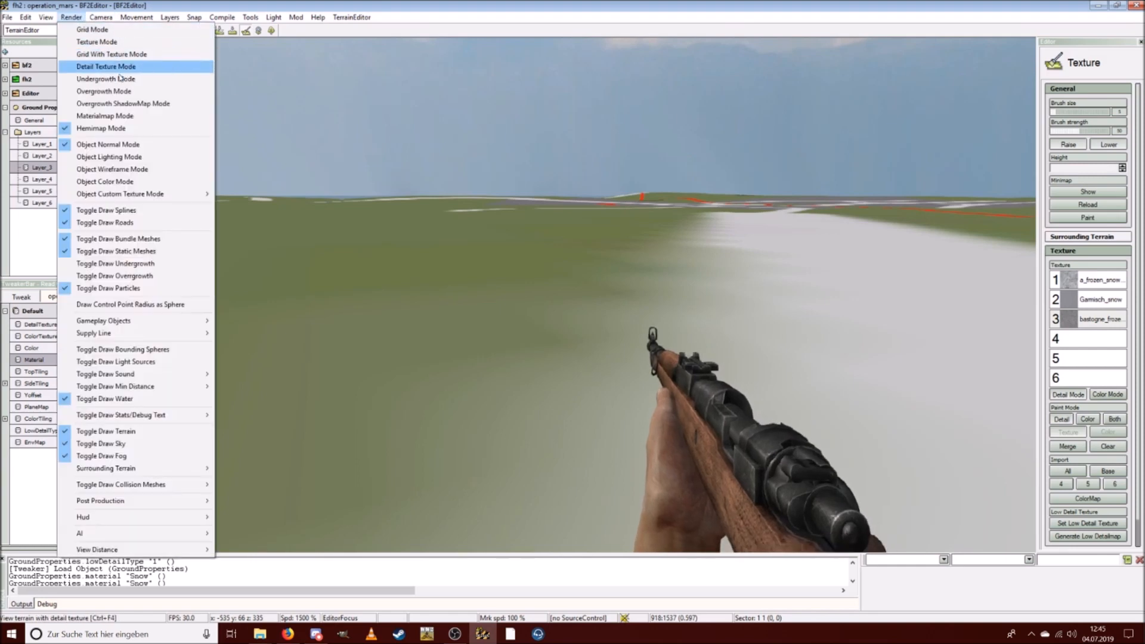
pyautogui.click(115, 66)
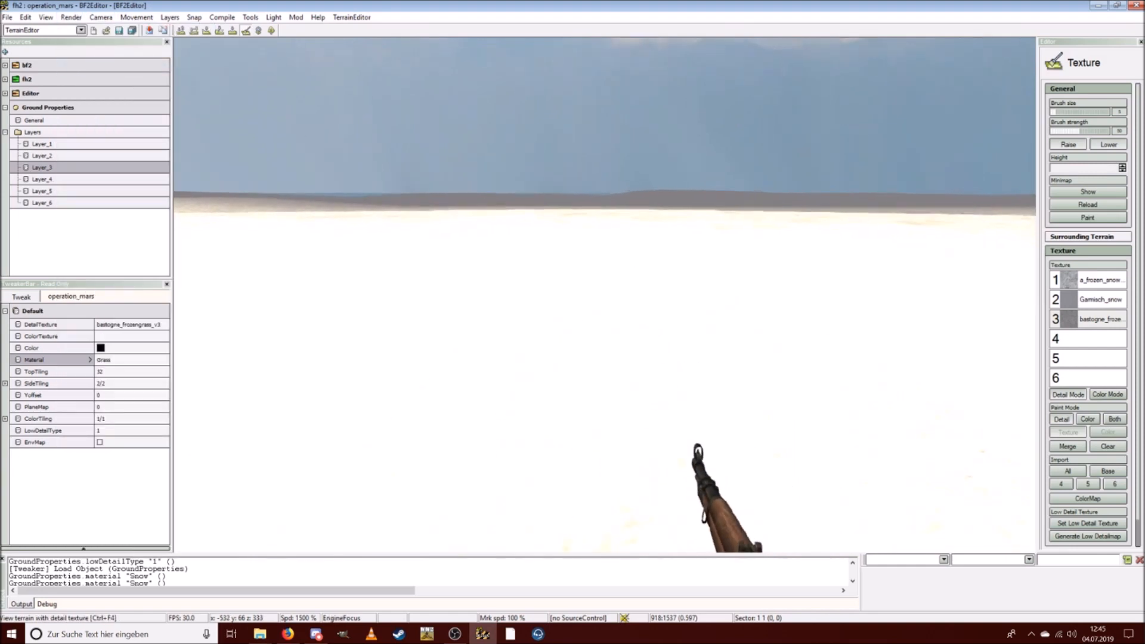
pyautogui.press('w')
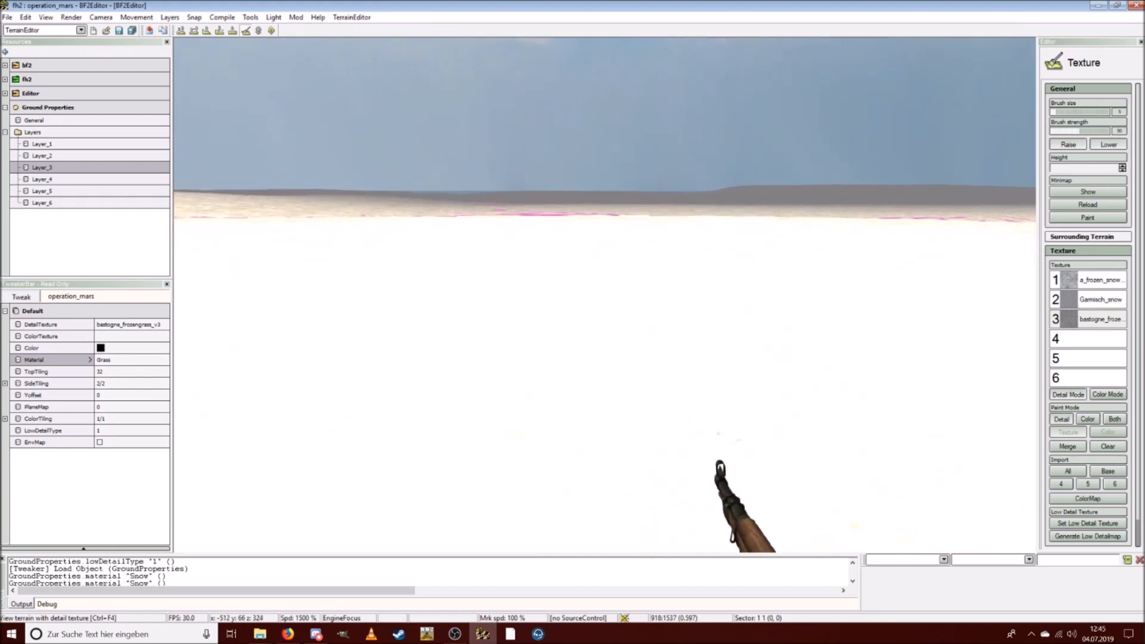
pyautogui.press('w')
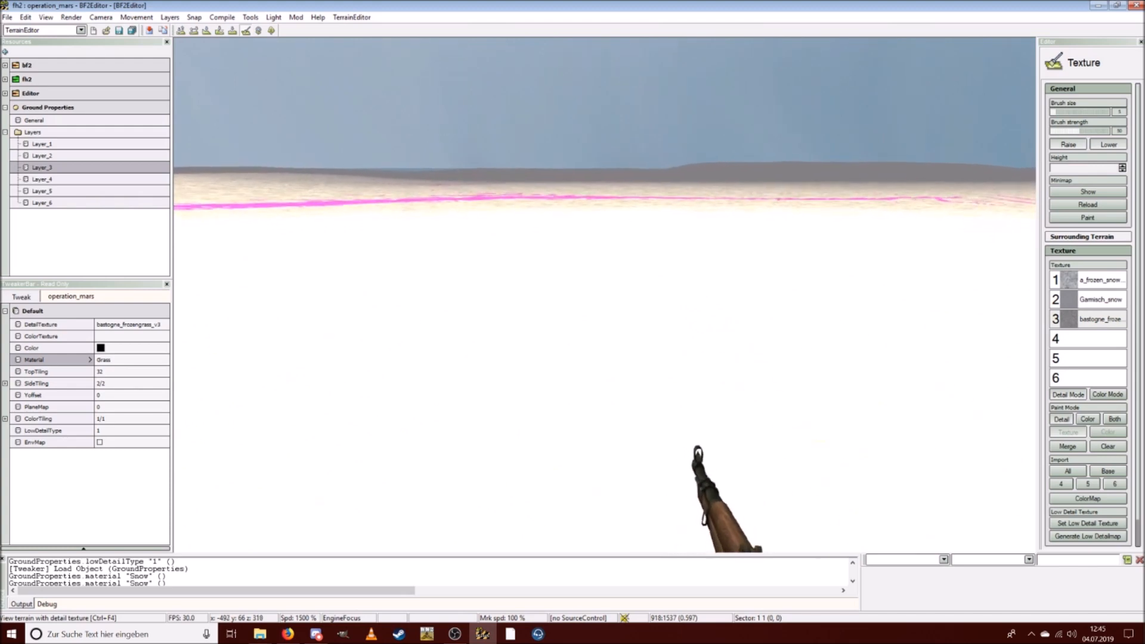
# Walk on across the snow in Detail Texture Mode to examine the ground texture near and far from the soldier.
pyautogui.press('w')
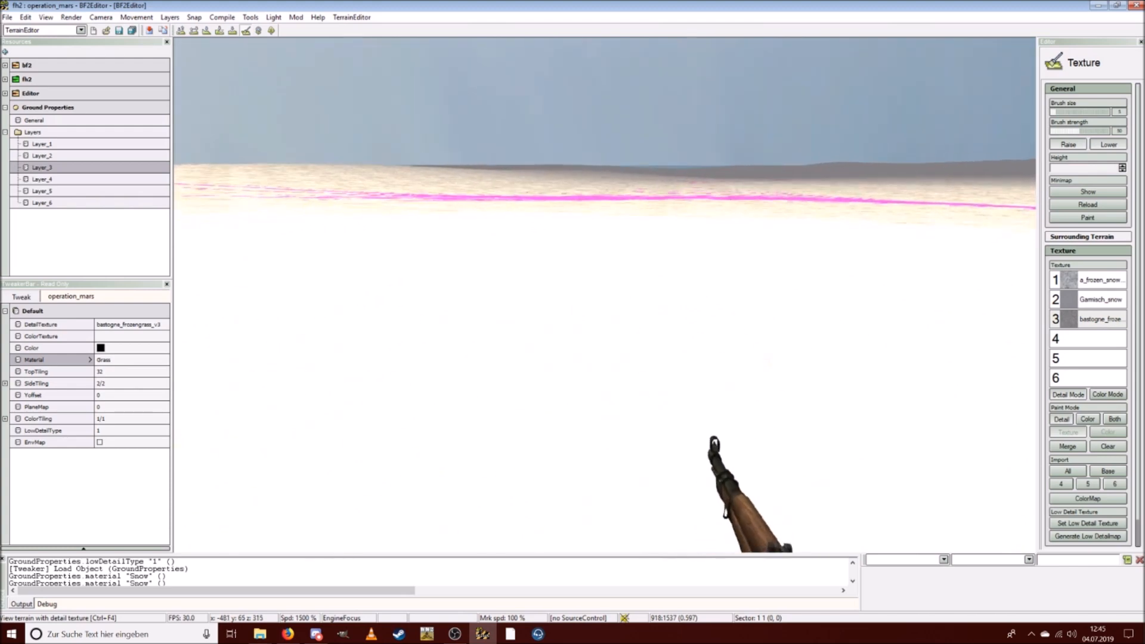
pyautogui.press('w')
pyautogui.press('w')
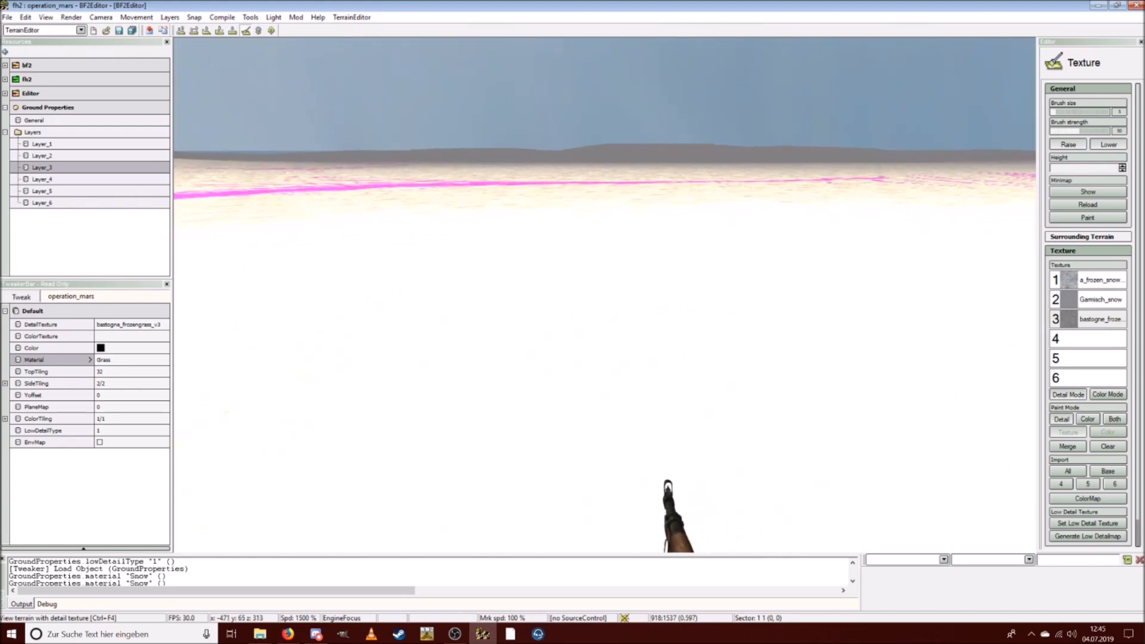
pyautogui.press('w')
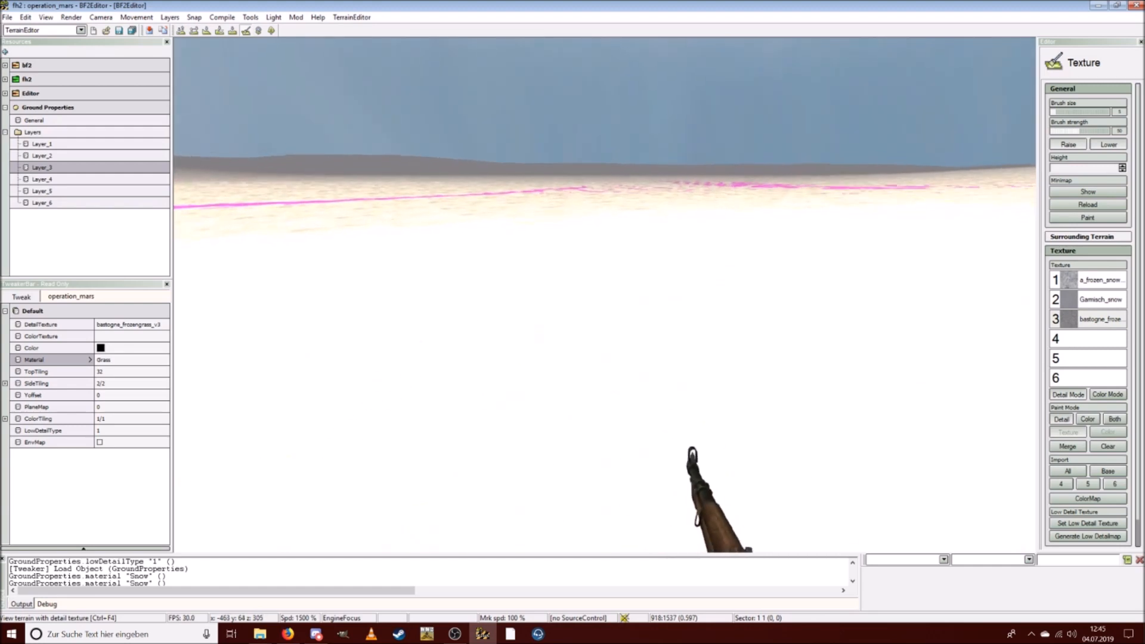
pyautogui.press('w')
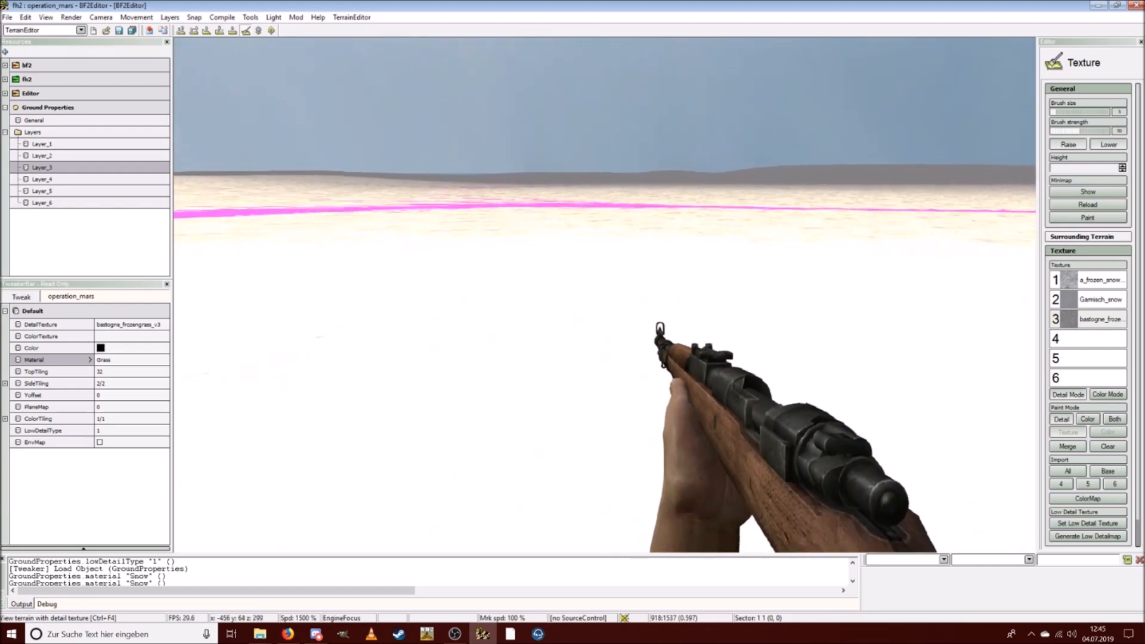
pyautogui.press('w')
pyautogui.press('w')
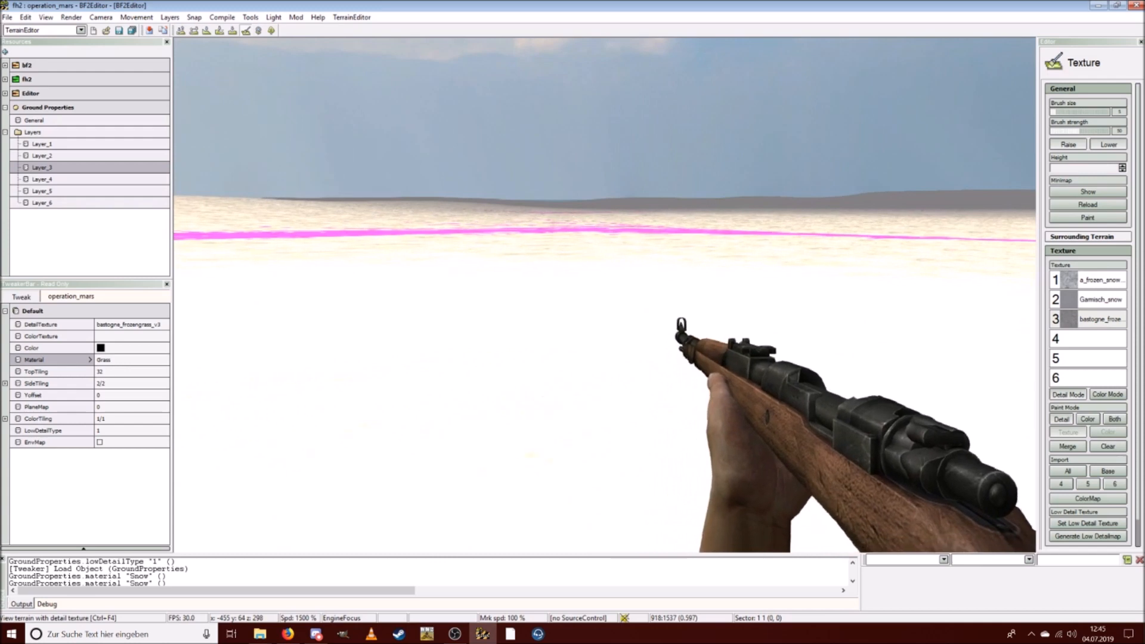
pyautogui.press('w')
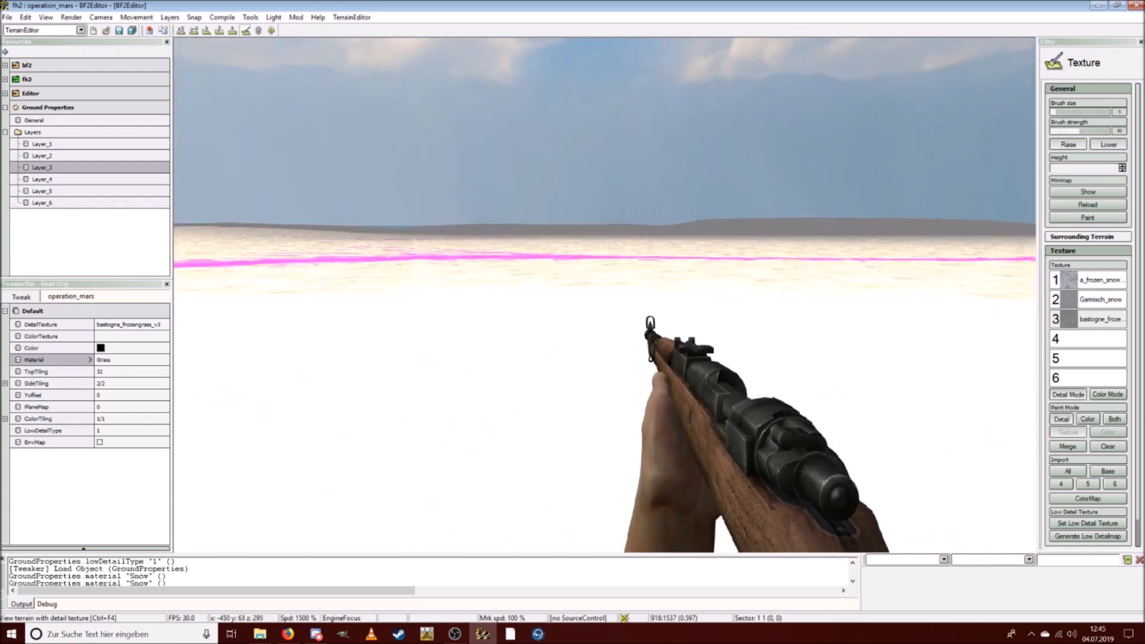
pyautogui.press('w')
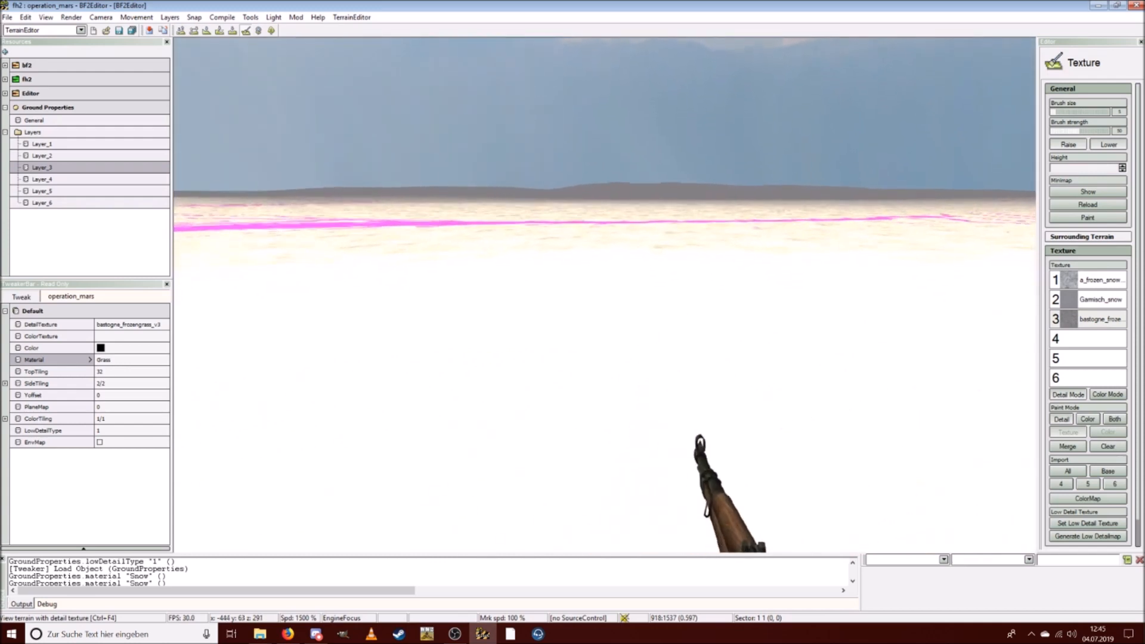
# Switch from the Soldier camera to the Normal Mode camera and display the terrain in Hemimap Mode.
pyautogui.press('Escape')
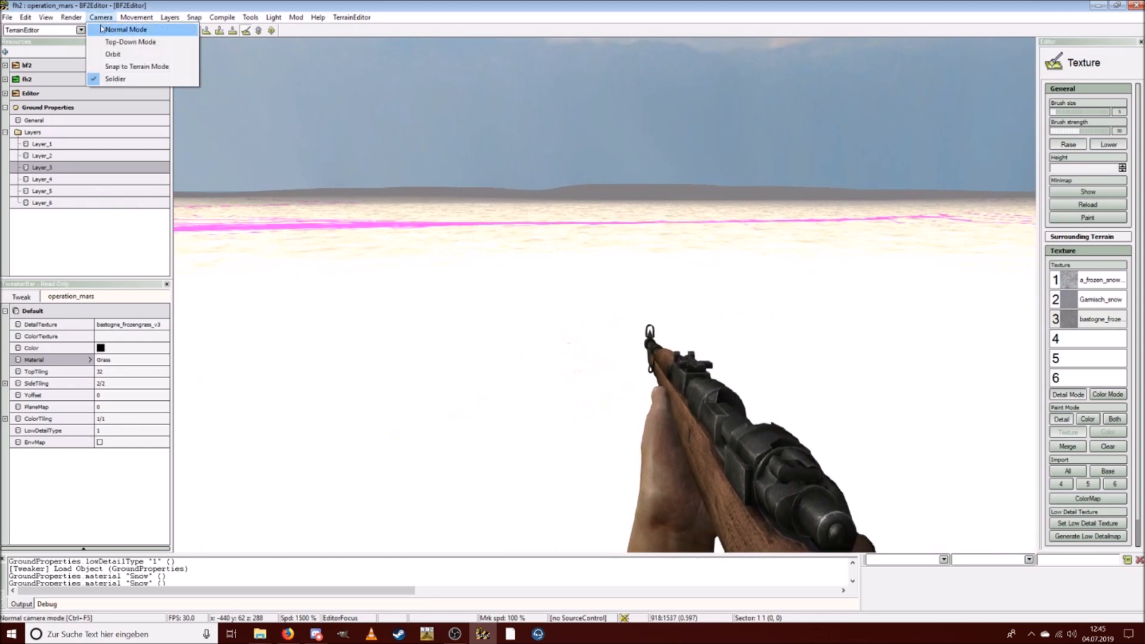
pyautogui.click(103, 29)
pyautogui.click(70, 17)
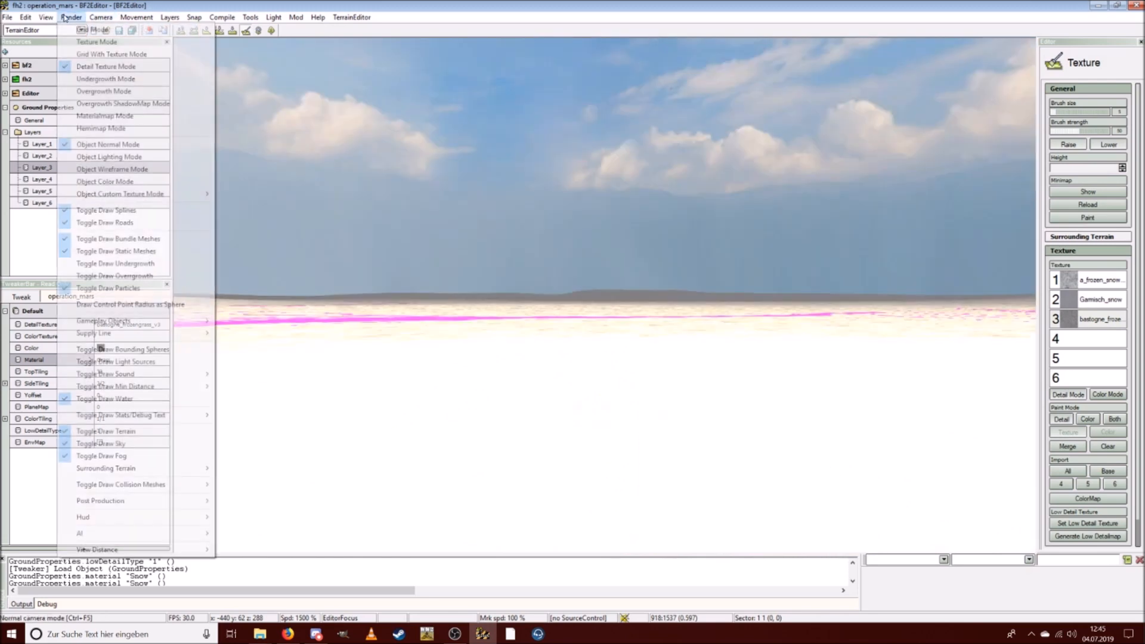
pyautogui.click(115, 128)
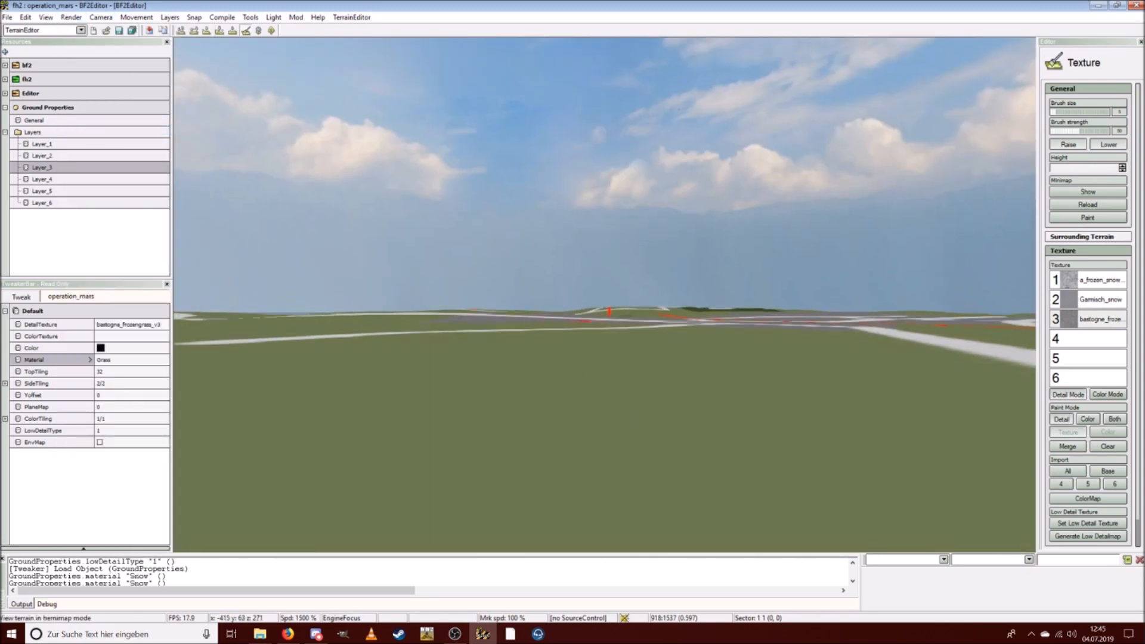
# Fly low over the hemimap terrain to examine its white roads, grey areas and red lines.
pyautogui.press('w')
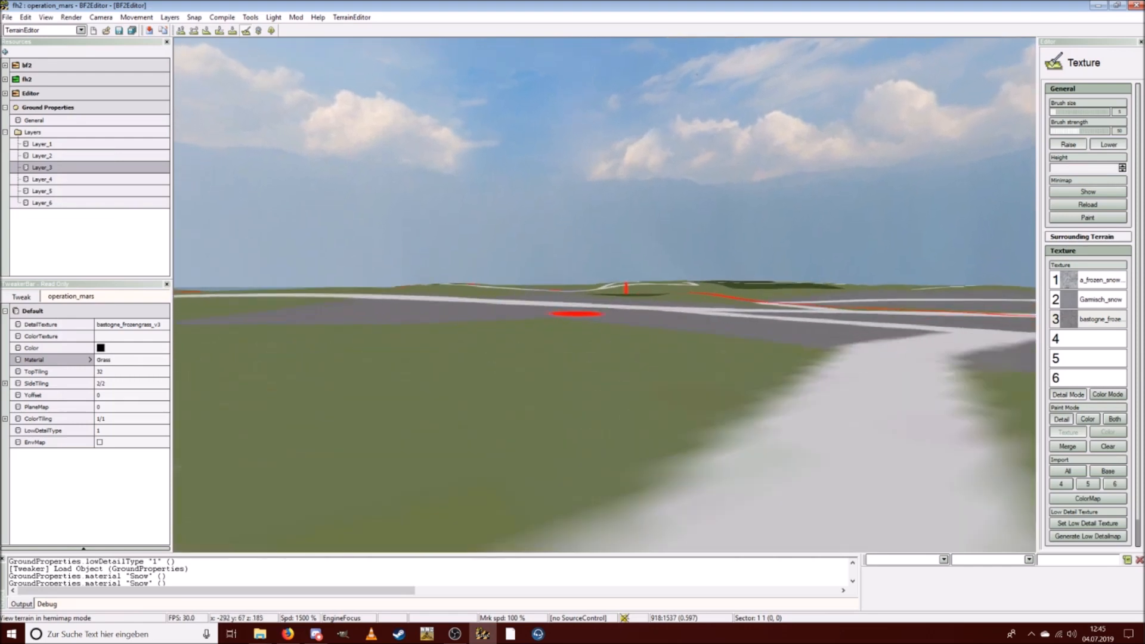
pyautogui.press('w')
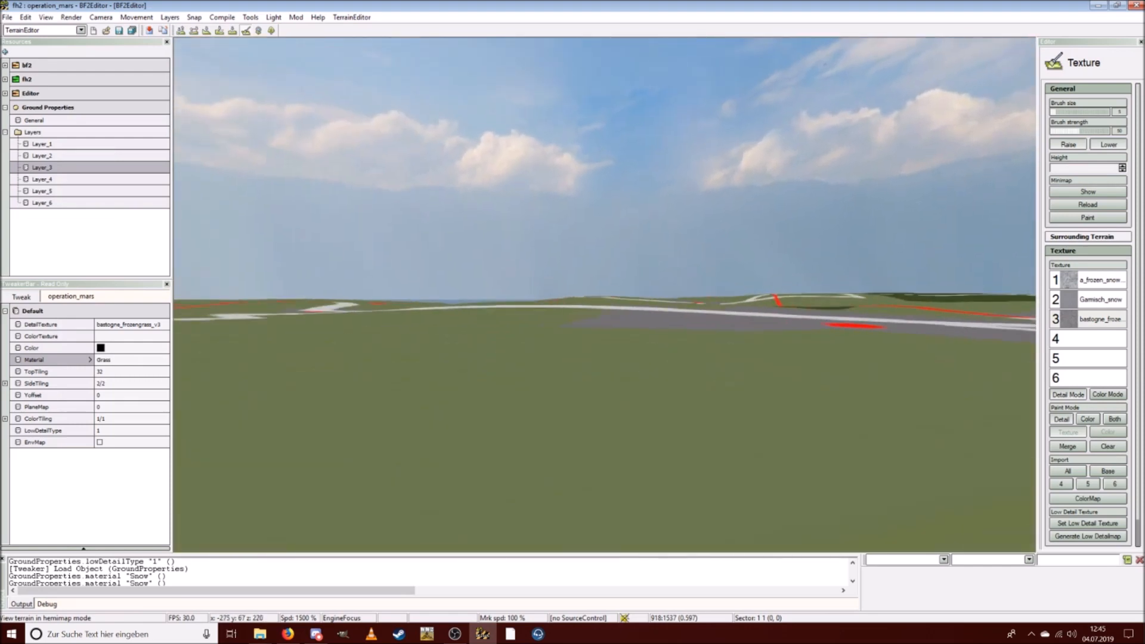
pyautogui.press('s')
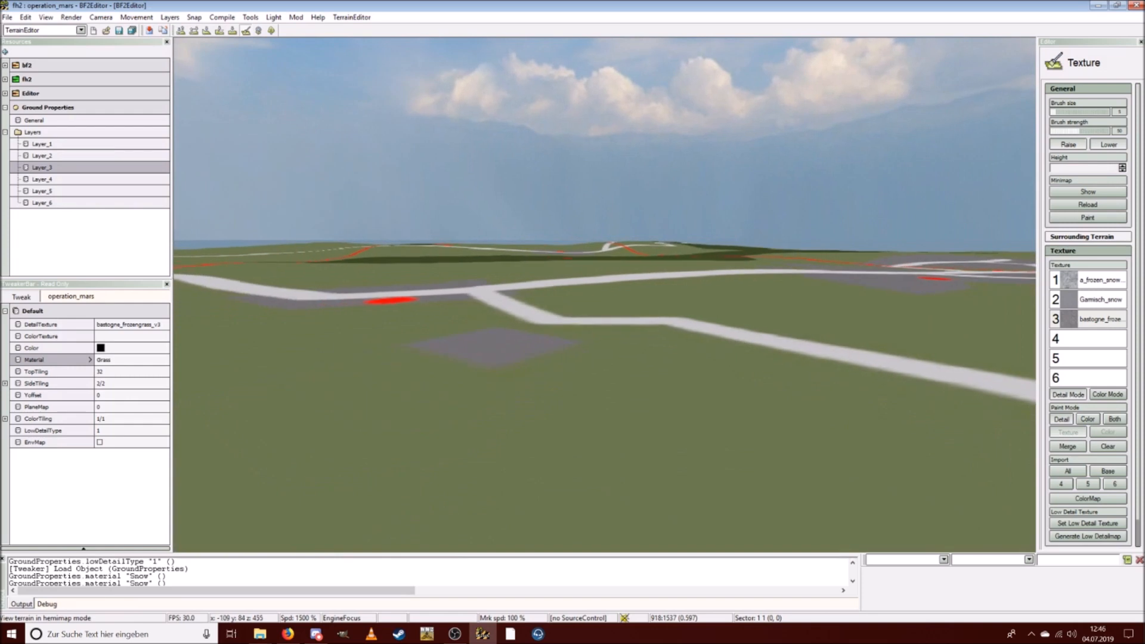
pyautogui.press('d')
pyautogui.press('a')
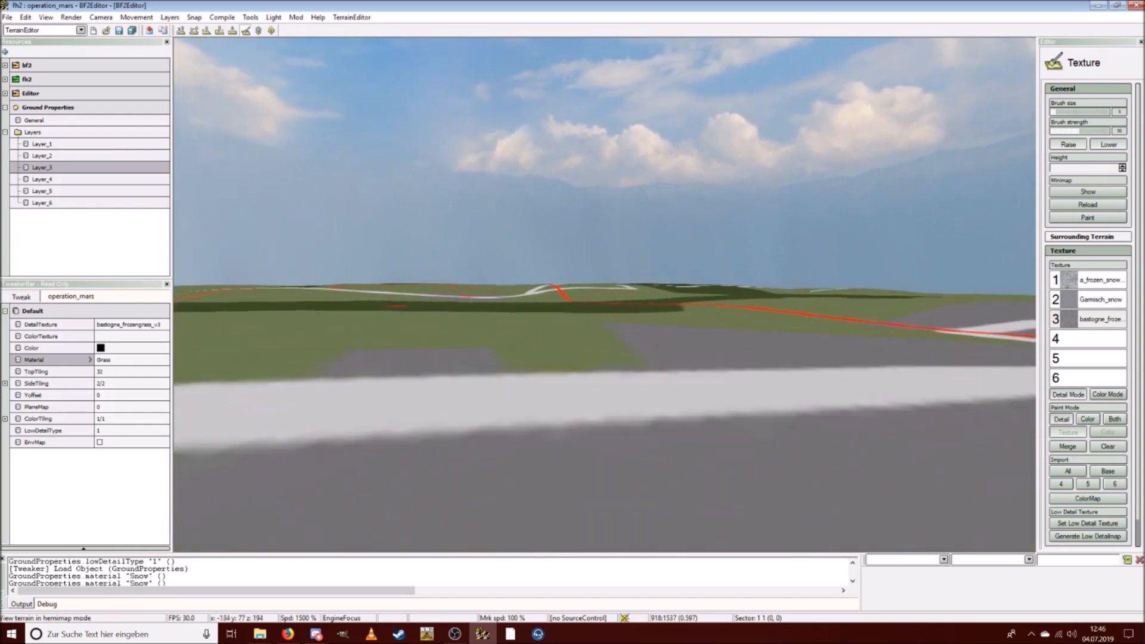
pyautogui.press('w')
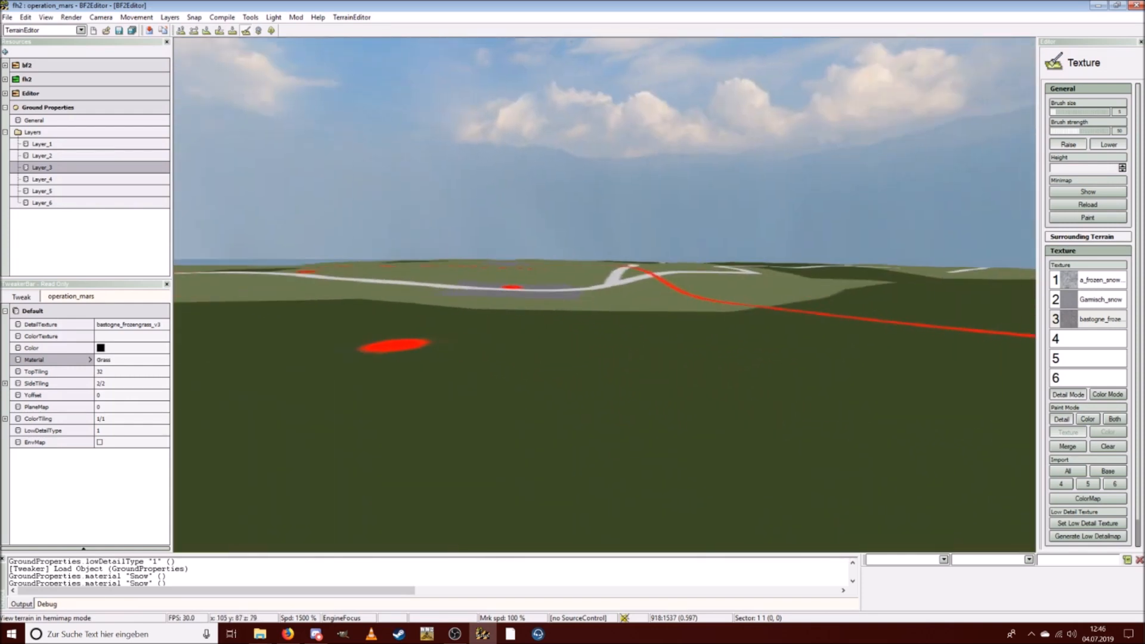
pyautogui.press('w')
pyautogui.press('s')
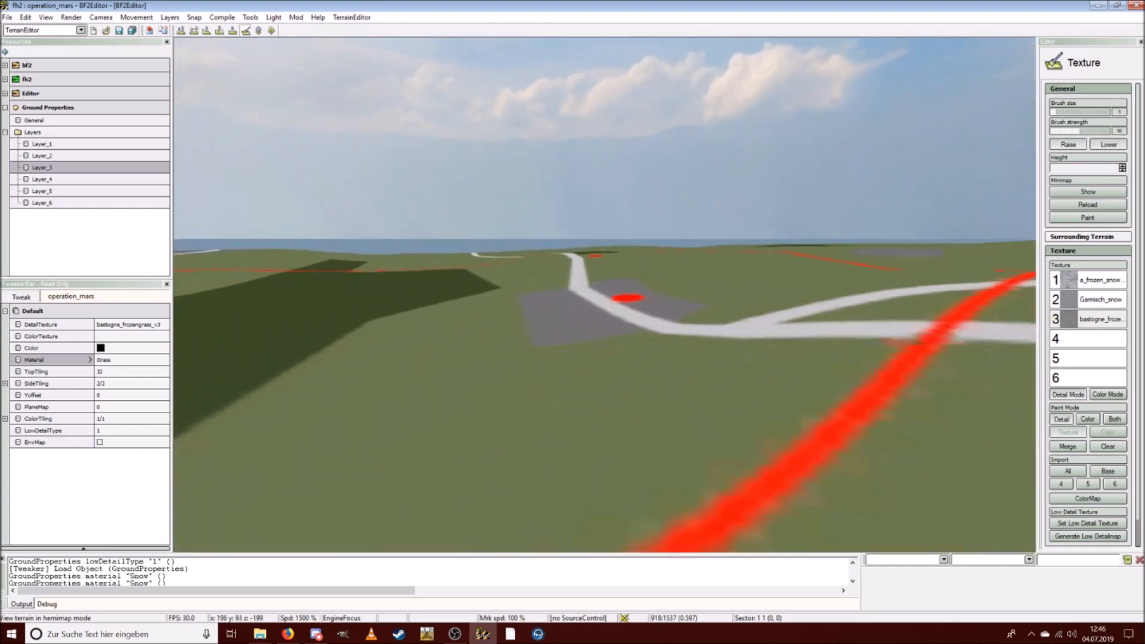
pyautogui.press('a')
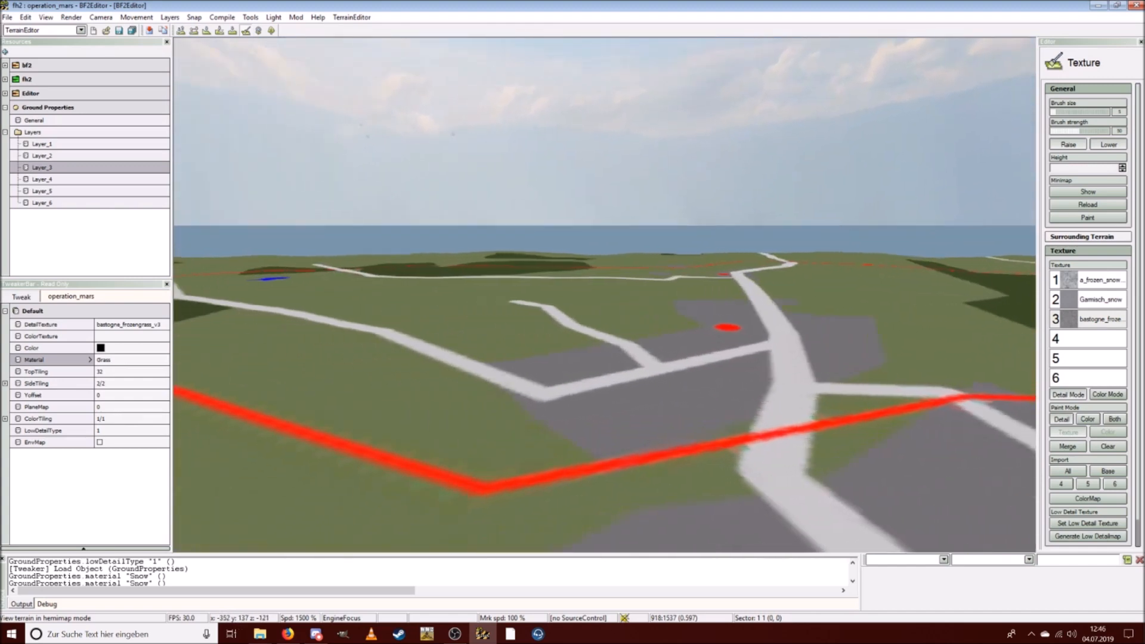
pyautogui.press('w')
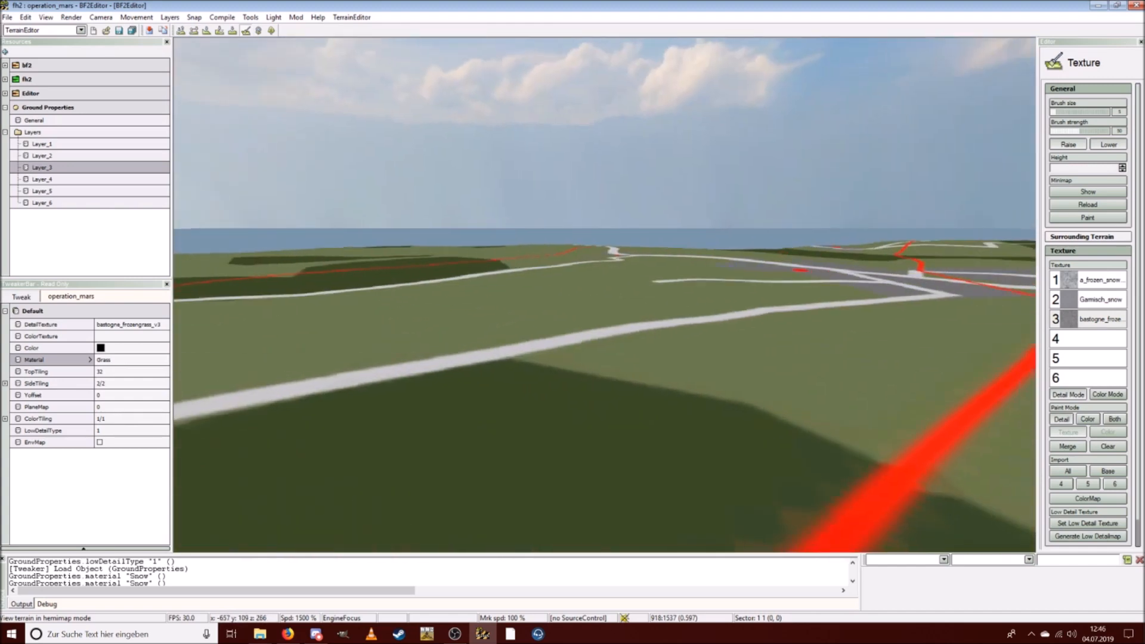
pyautogui.press('w')
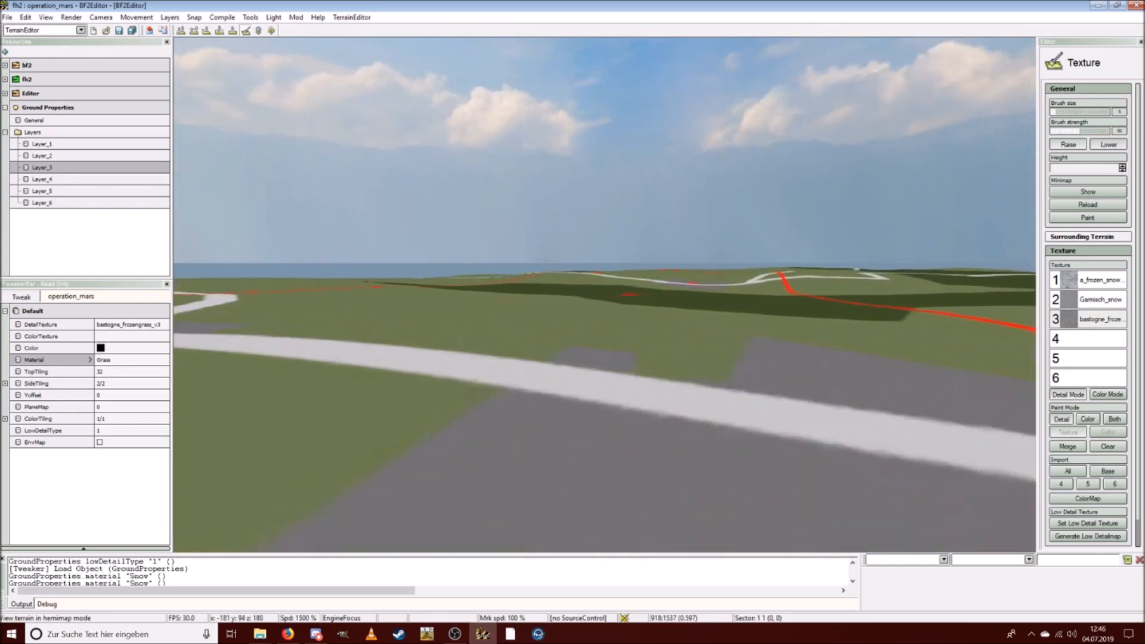
pyautogui.press('w')
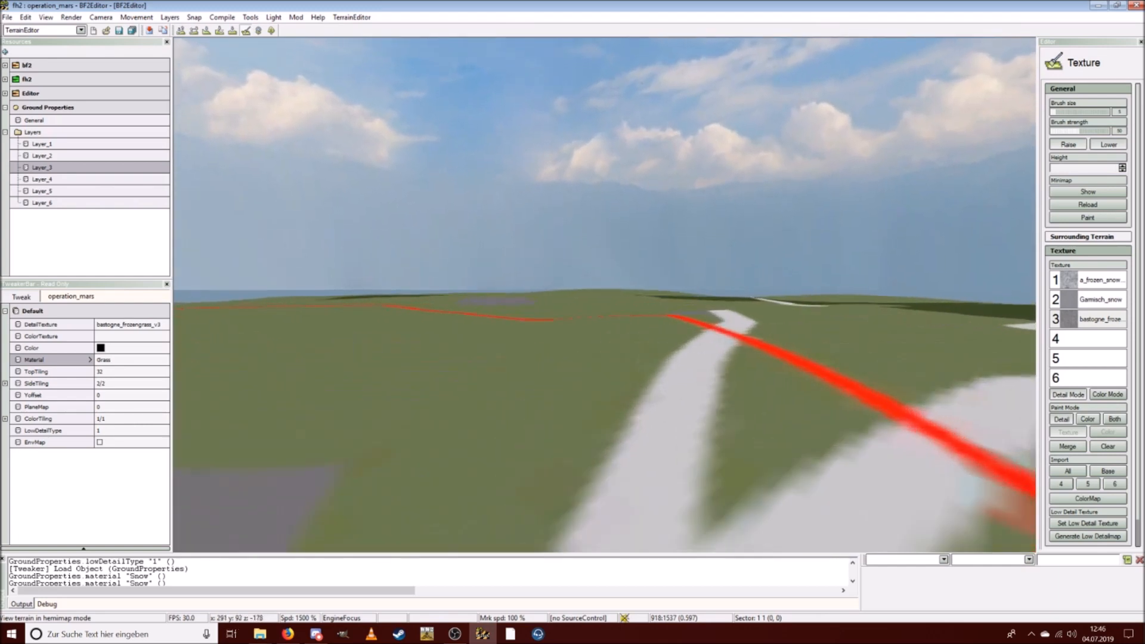
pyautogui.press('w')
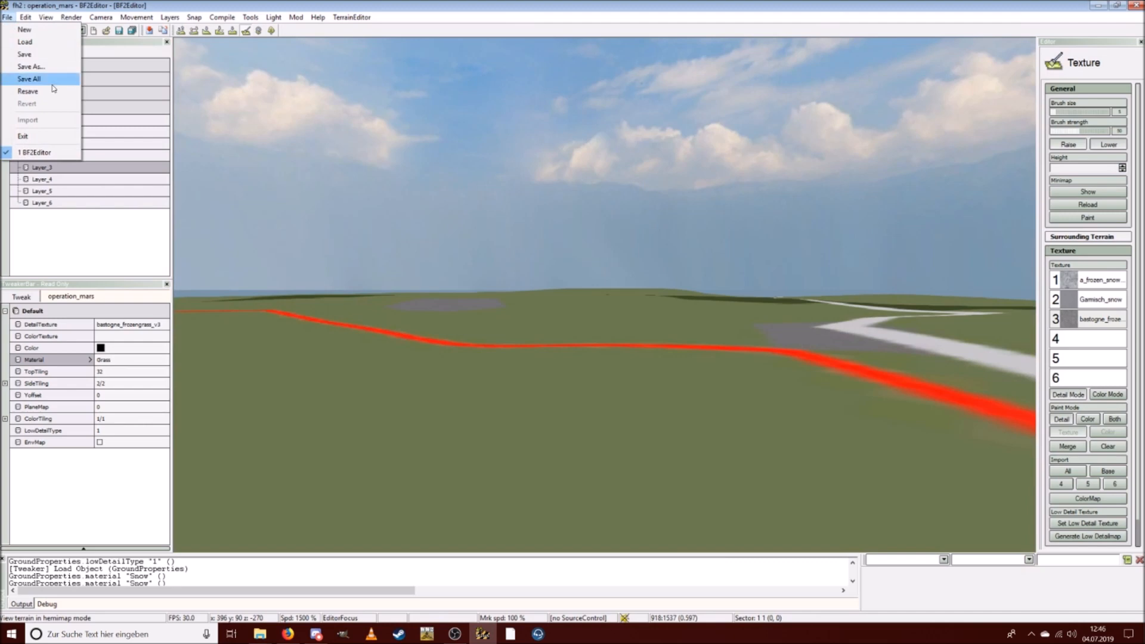
# Fly higher around the map in Hemimap Mode to examine the dark green patches and the road layout towards the coast.
pyautogui.moveTo(743, 268); pyautogui.dragTo(596, 315, button='right')
pyautogui.press('w')
pyautogui.press('d')
pyautogui.press('w')
pyautogui.press('s')
pyautogui.press('s')
pyautogui.press('w')
pyautogui.press('s')
pyautogui.press('w')
pyautogui.press('w')
pyautogui.press('s')
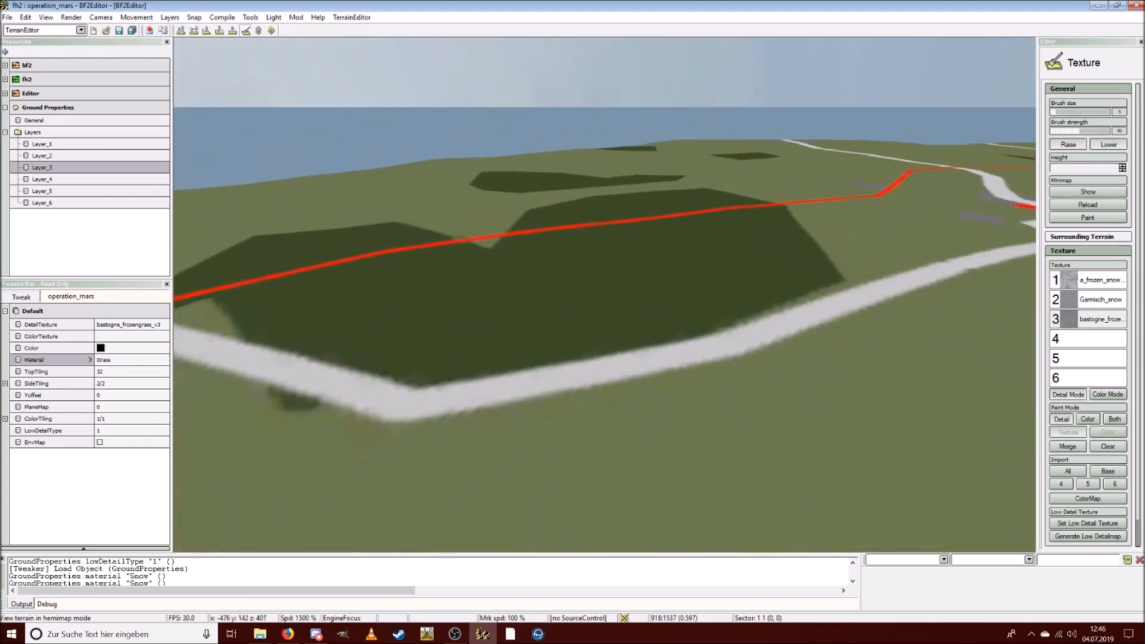
pyautogui.moveTo(626, 263); pyautogui.dragTo(679, 281, button='right')
pyautogui.press('w')
pyautogui.press('s')
pyautogui.press('a')
pyautogui.press('w')
pyautogui.press('s')
pyautogui.press('w')
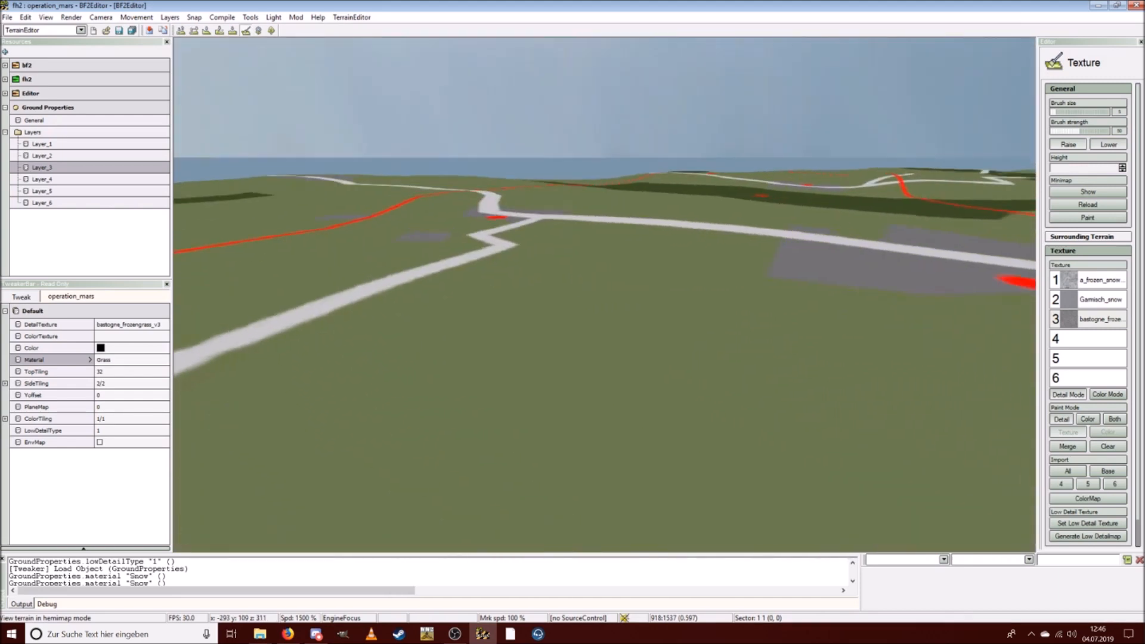
# Close the level editor and return to the BF2 Mod Toolkit folder in File Explorer.
pyautogui.click(69, 17)
pyautogui.click(70, 14)
pyautogui.click(1135, 6)
pyautogui.click(538, 261)
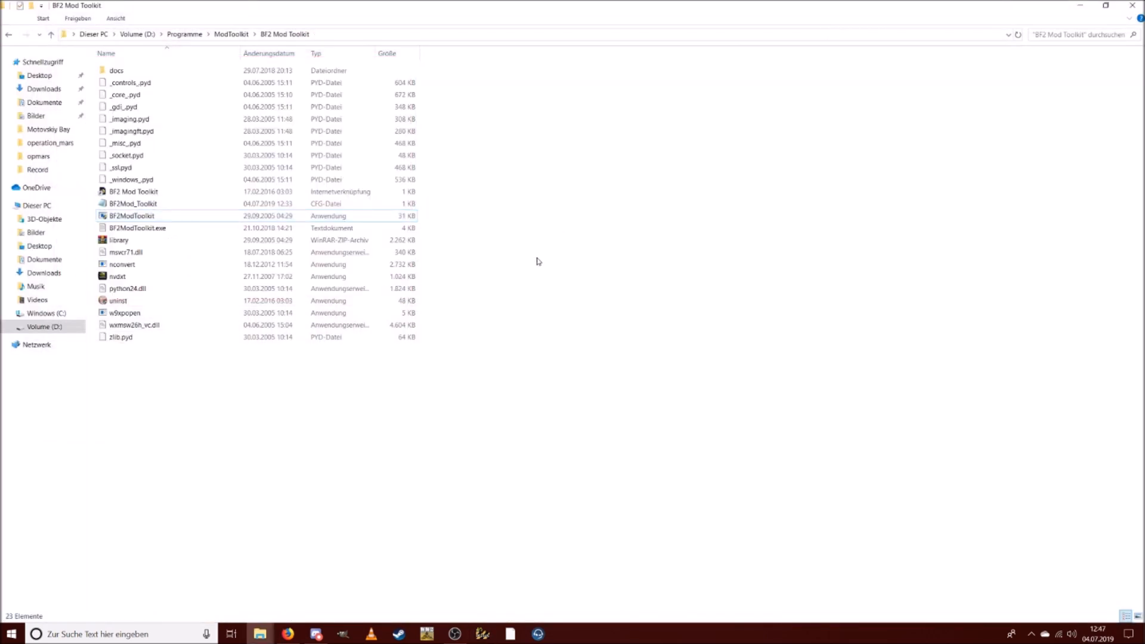